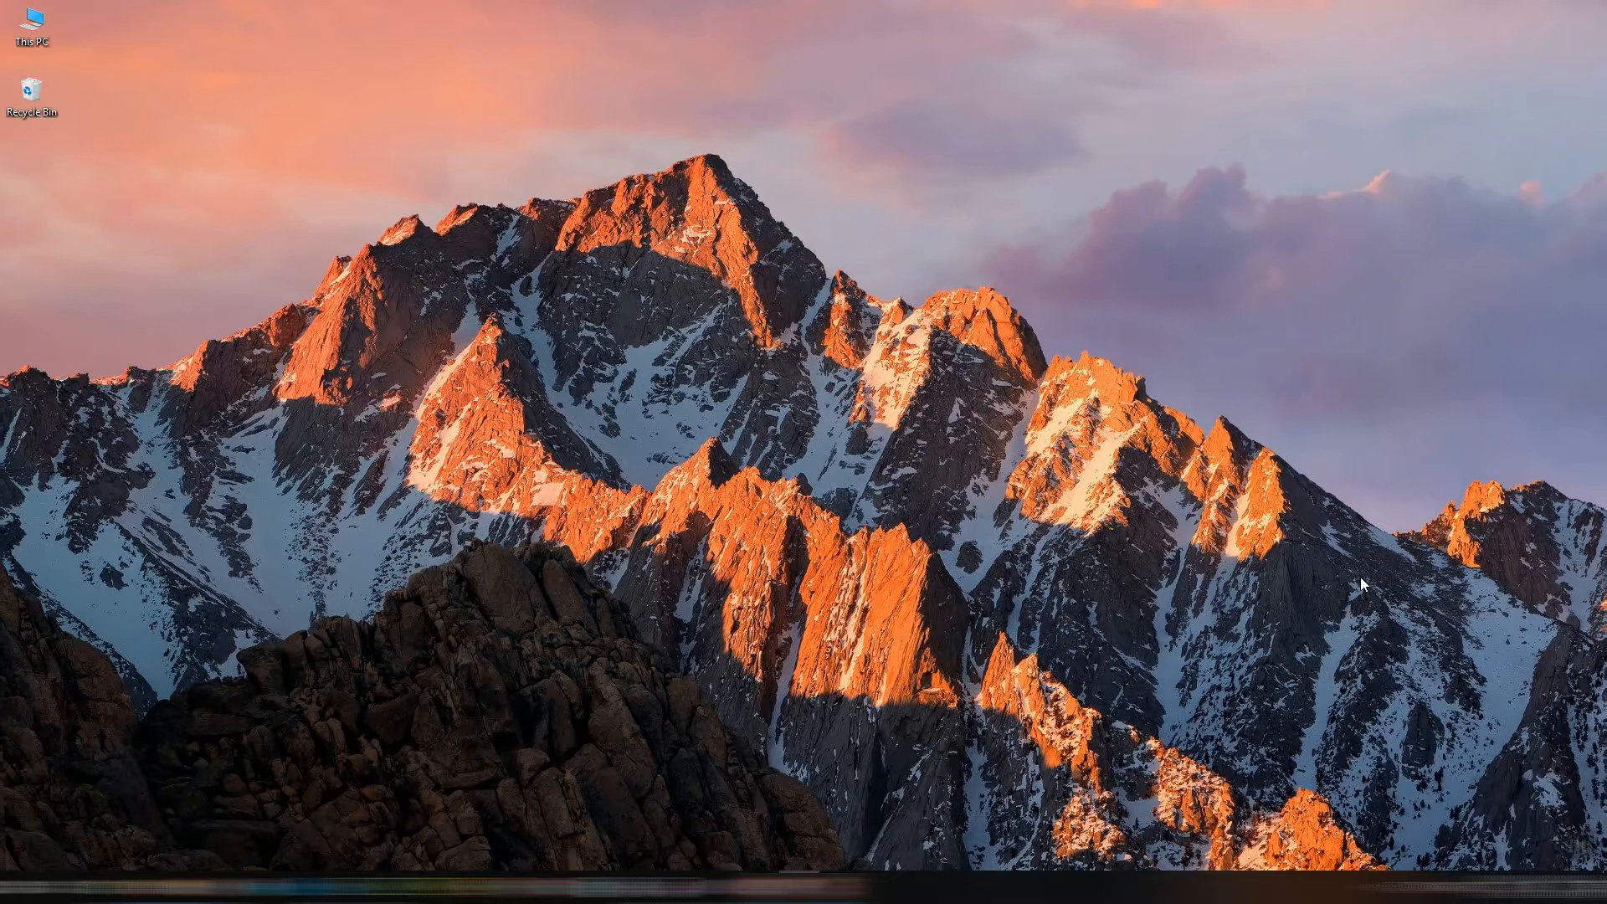
# - Look over the source images in the Christmas folder
pyautogui.click(143, 888)
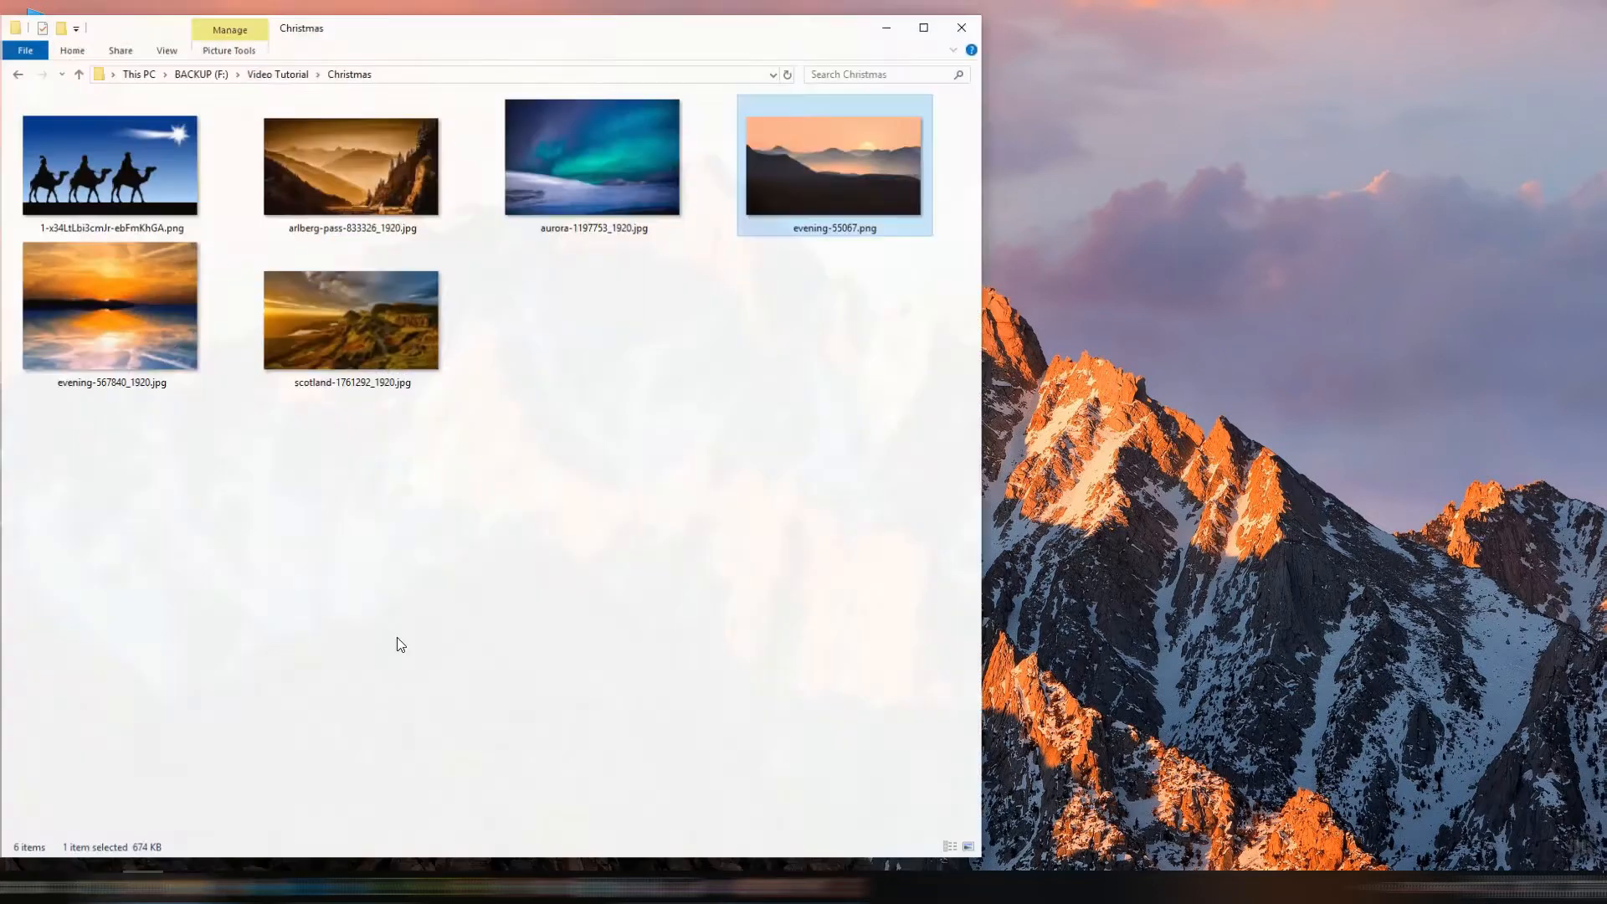
pyautogui.click(467, 556)
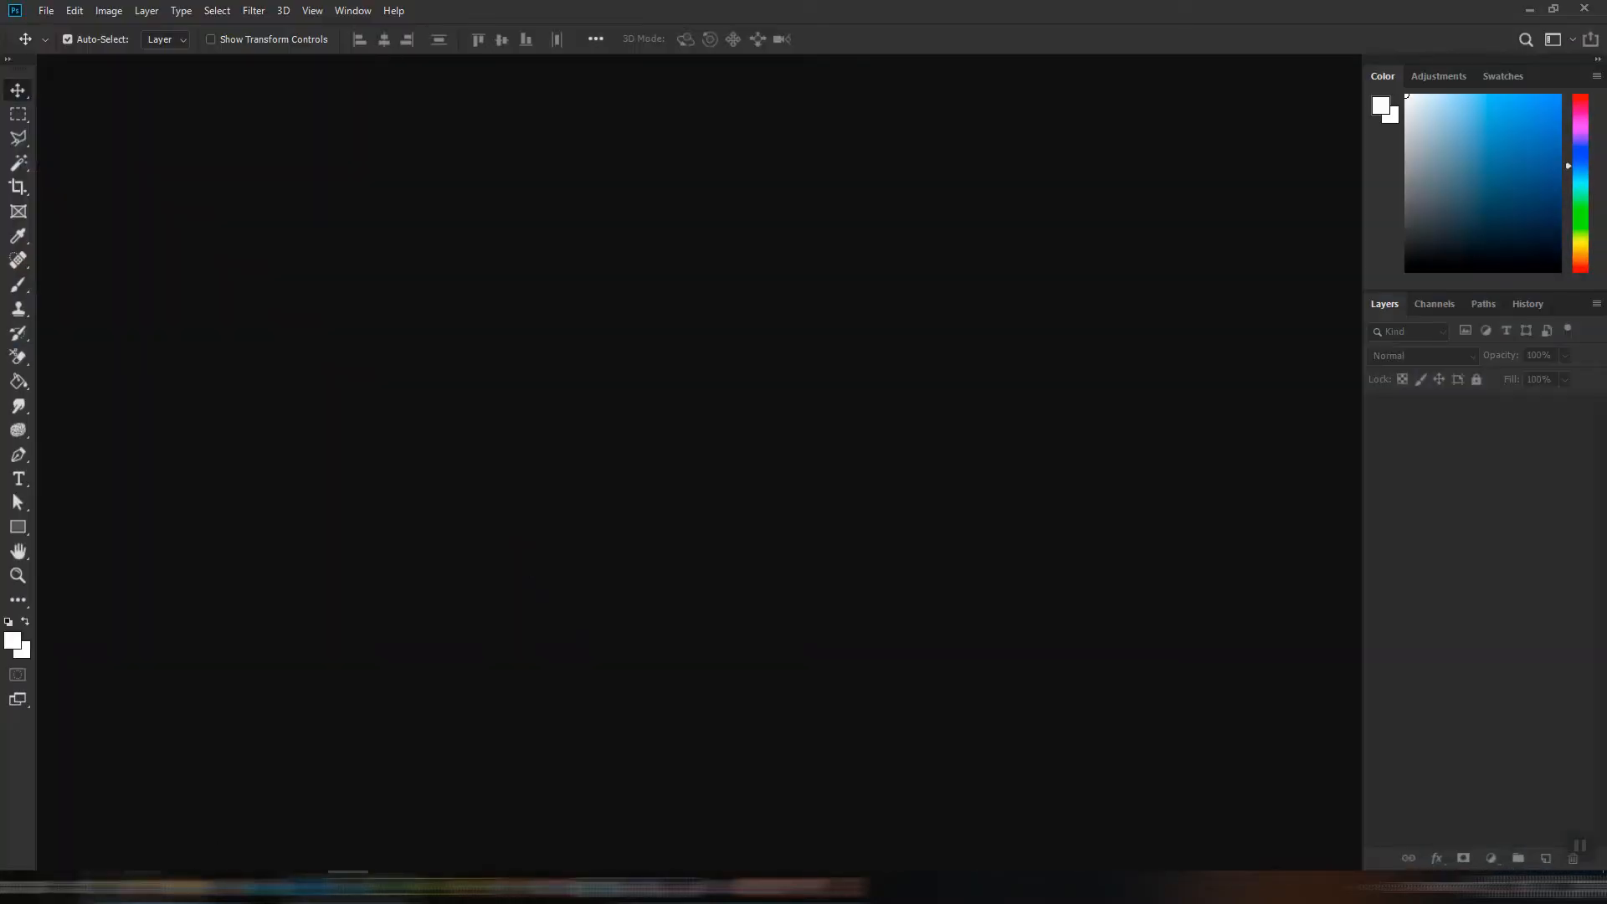
pyautogui.click(143, 887)
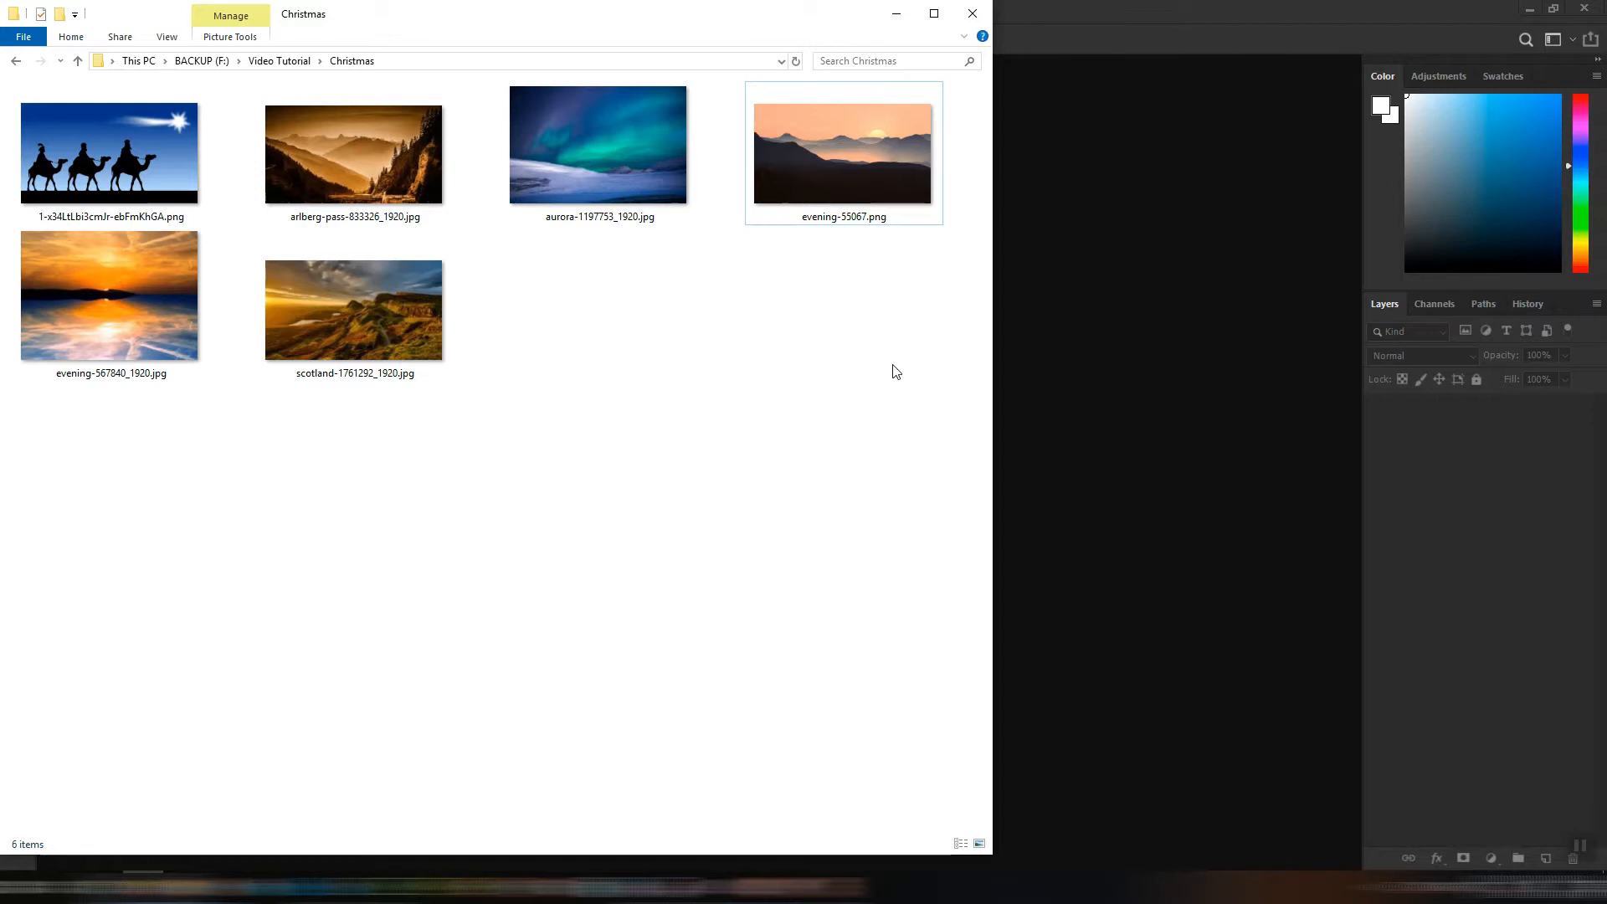
pyautogui.click(1113, 432)
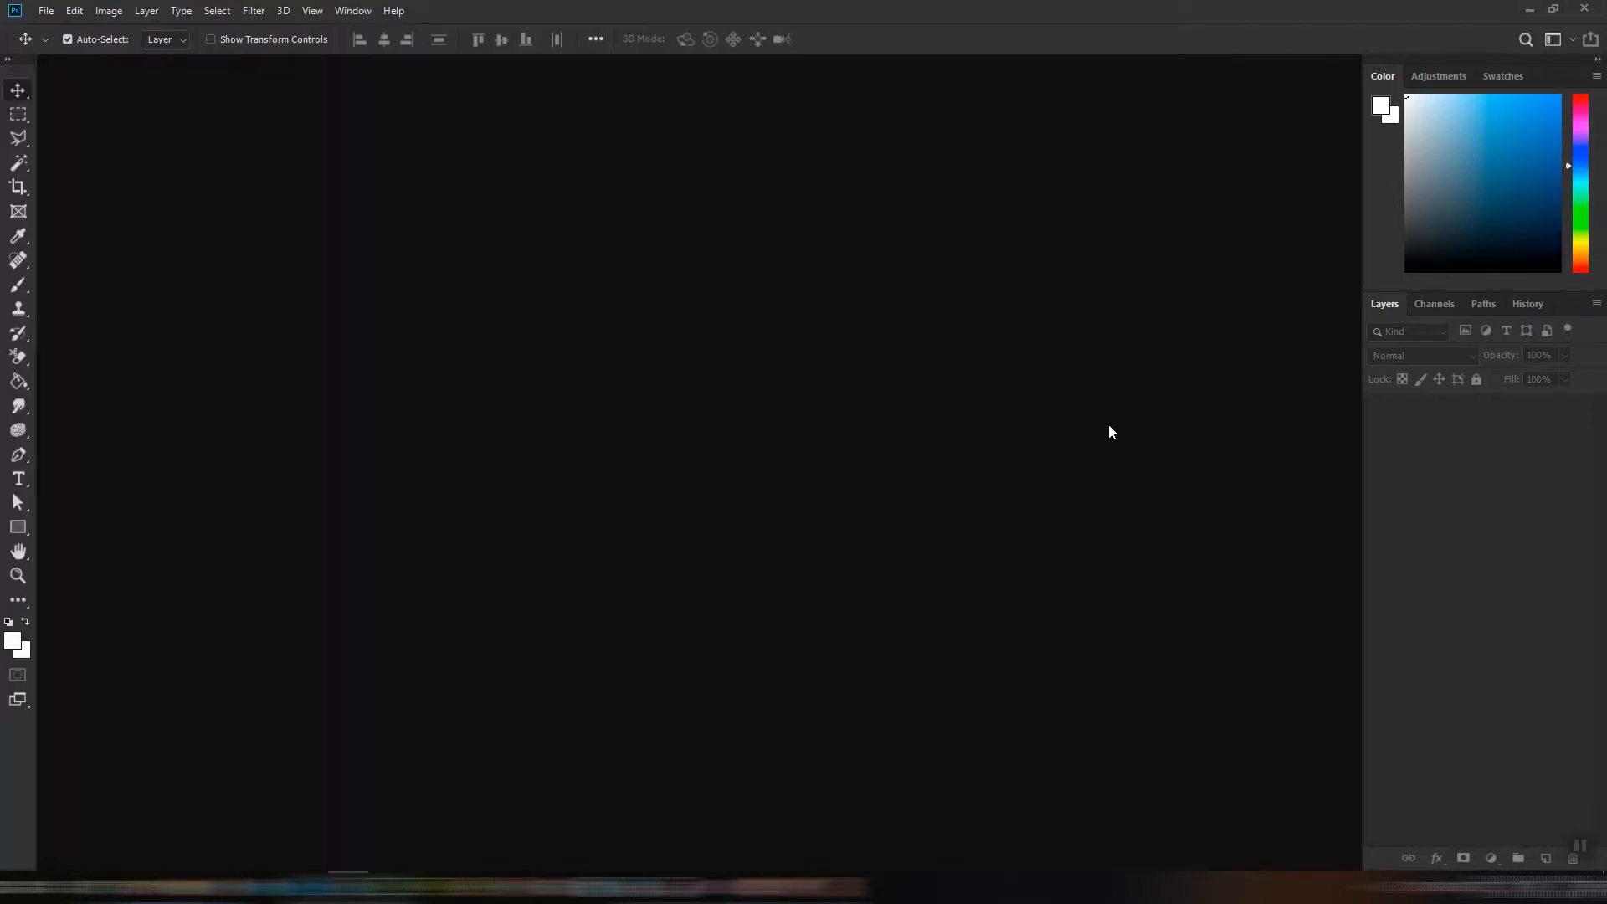
# - Create a new 1920 x 1200 pixel document at 72 pixels/inch in RGB Color with a white background
pyautogui.click(47, 11)
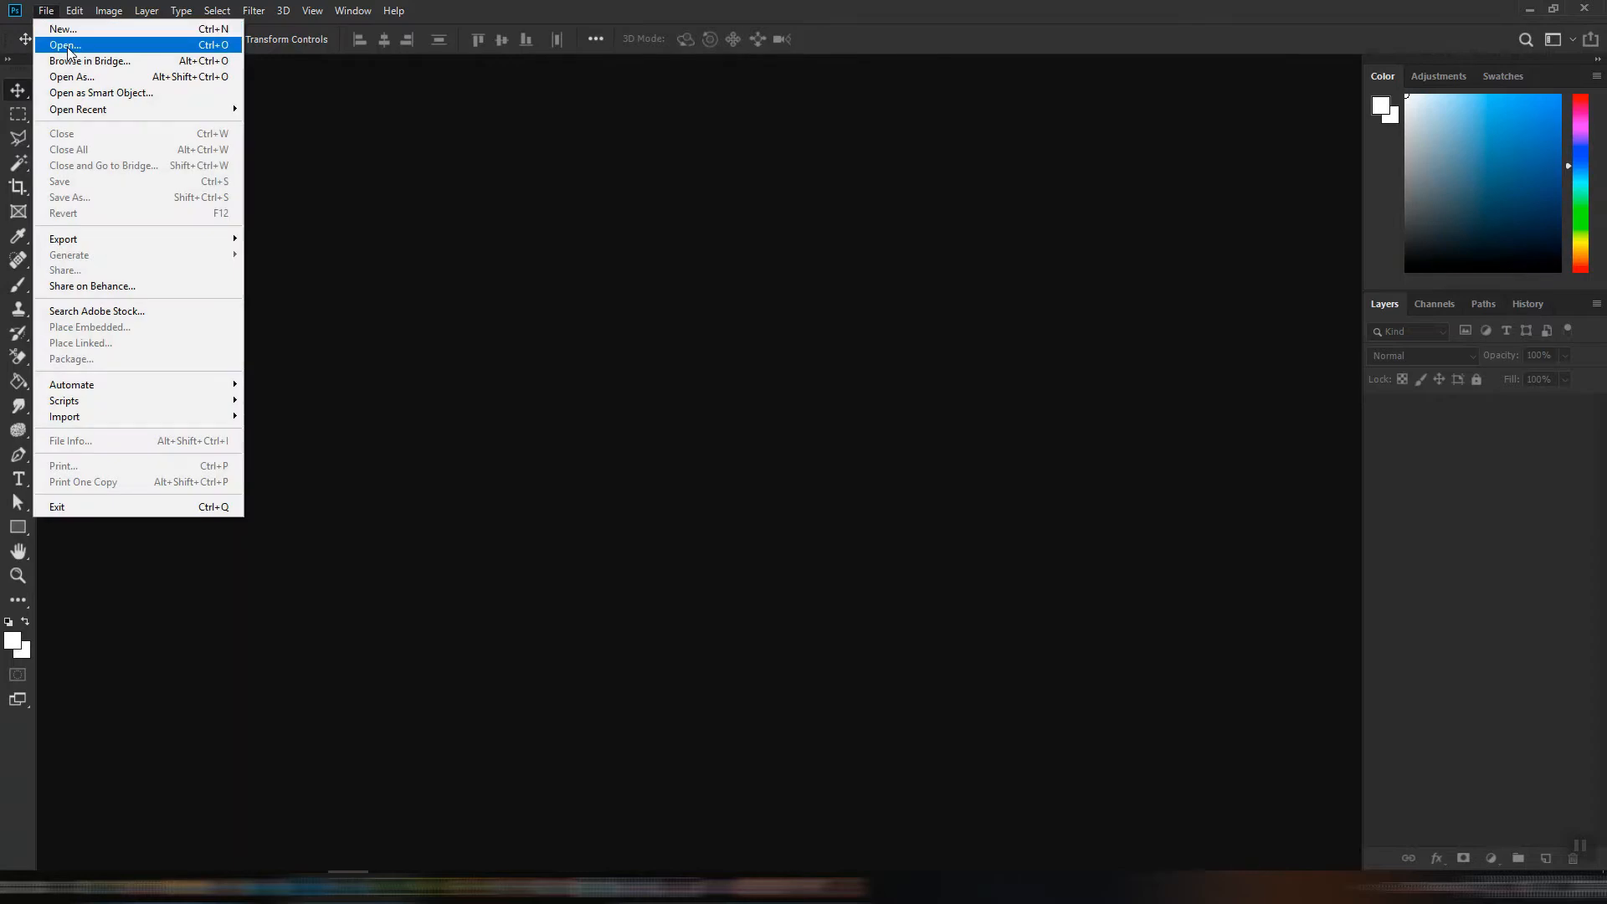
pyautogui.click(59, 26)
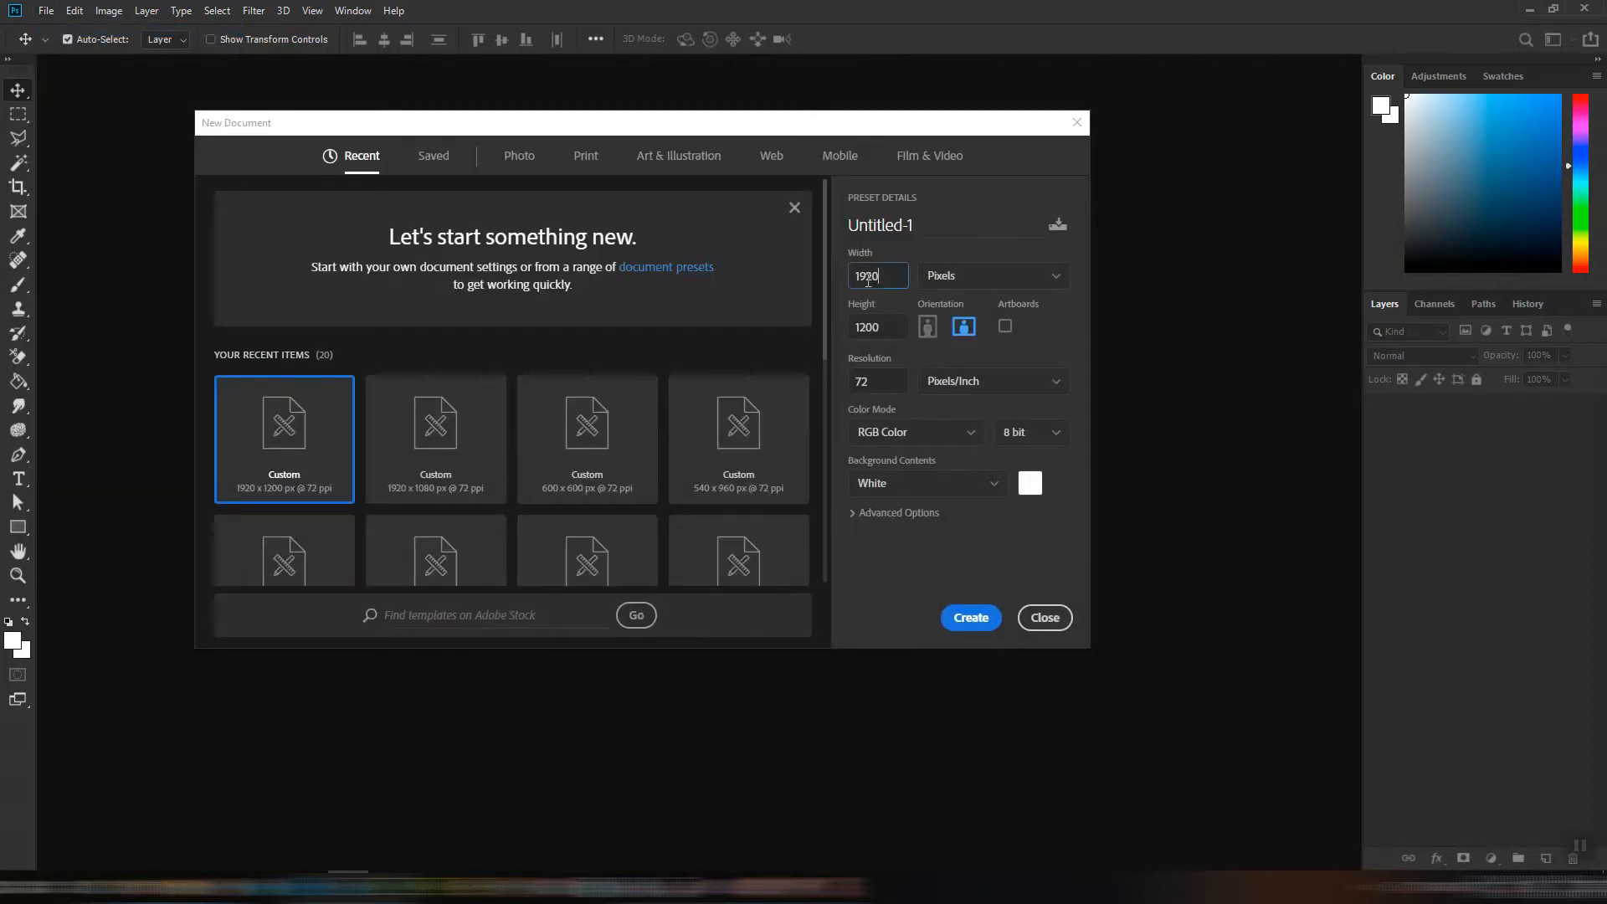
pyautogui.click(916, 514)
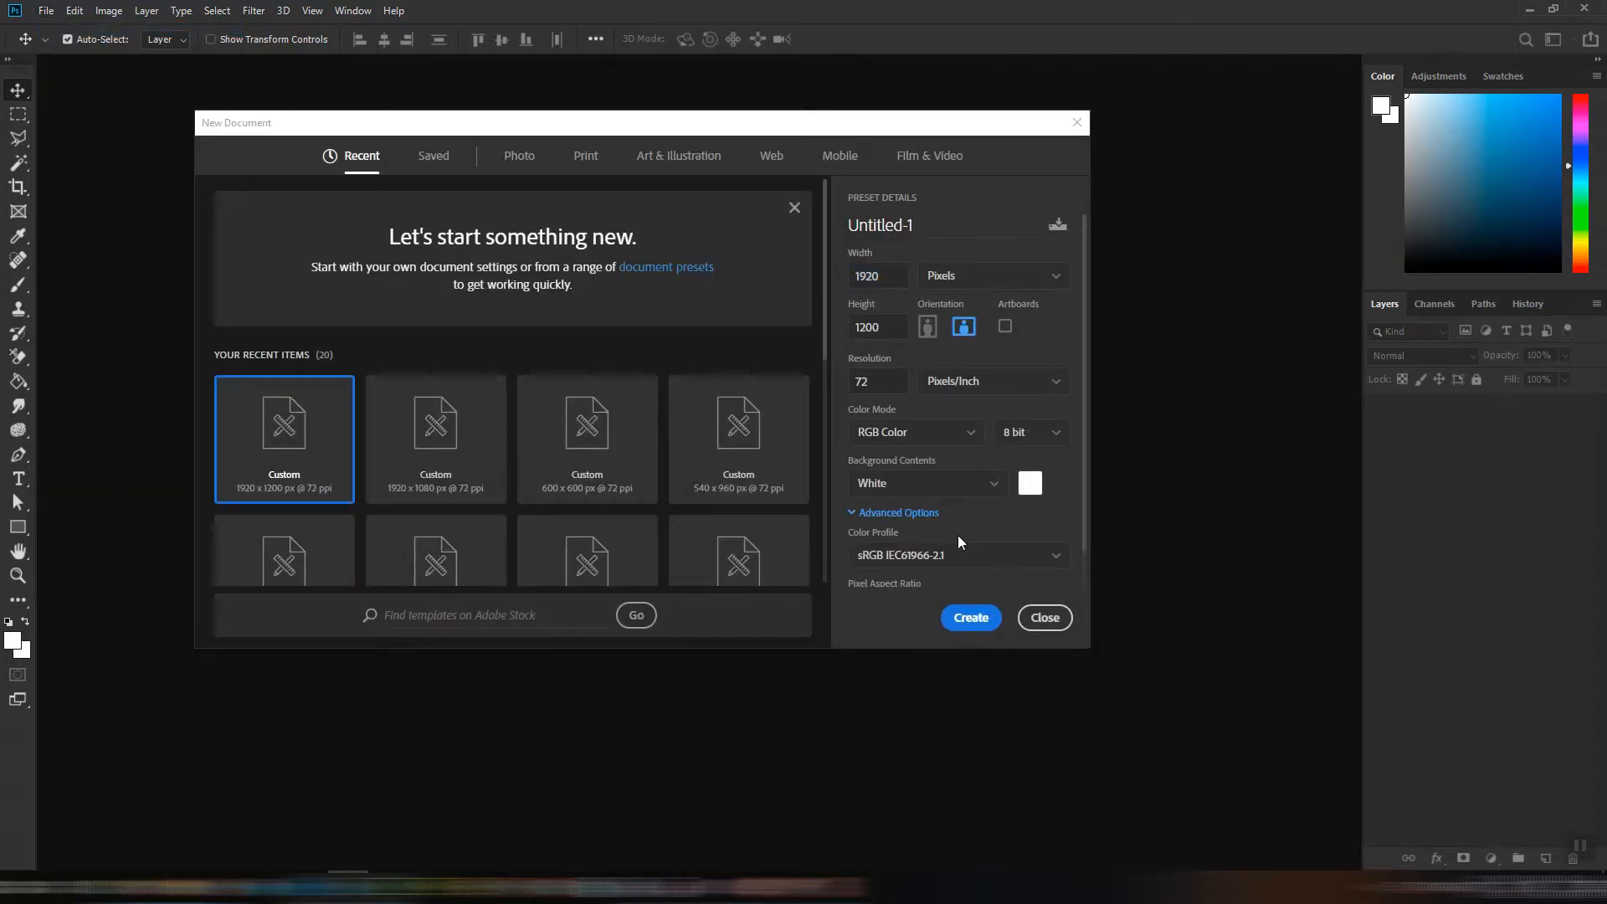
pyautogui.click(971, 617)
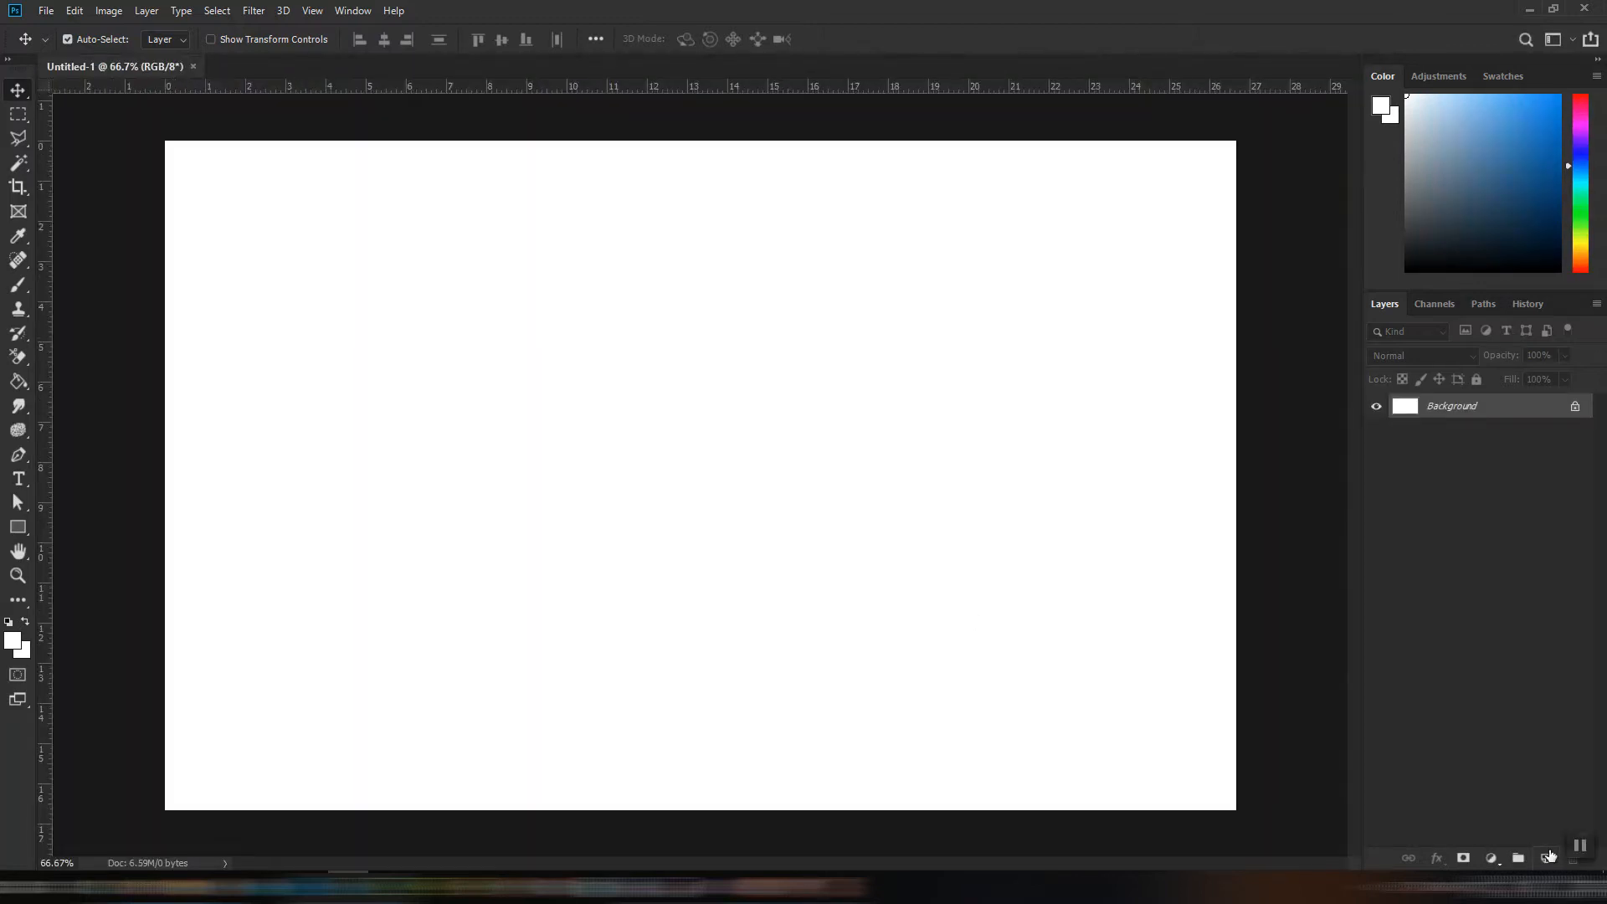
# - Add an empty layer and save the document as Christmas2019 in Photoshop format in the Christmas folder
pyautogui.click(1548, 860)
pyautogui.hotkey('ctrl', 's')
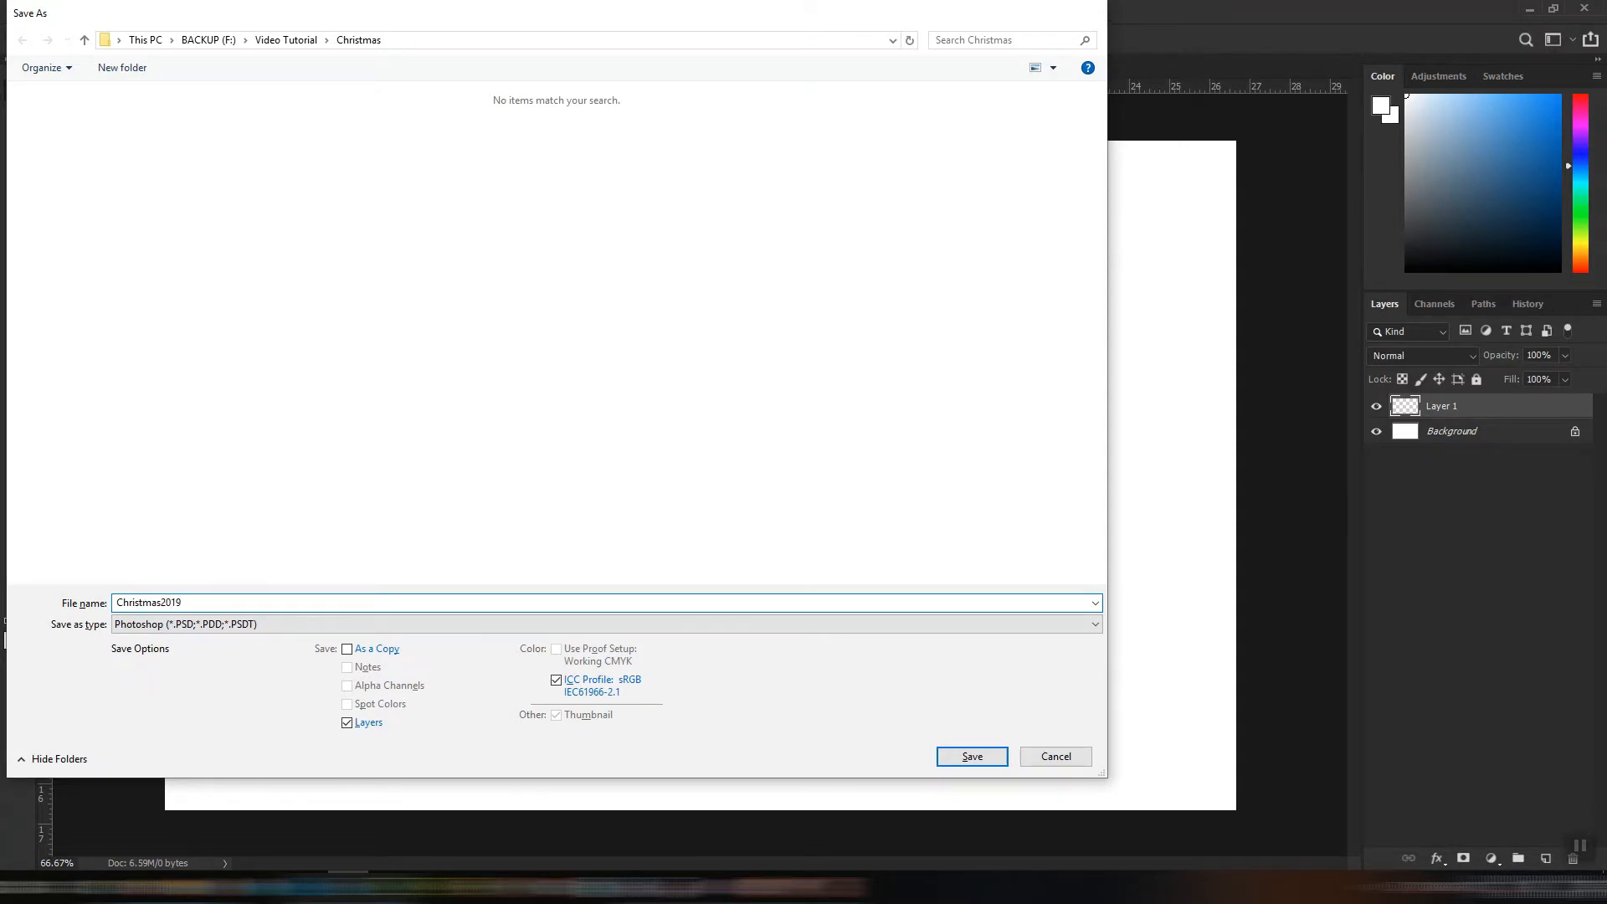
pyautogui.press('Return')
pyautogui.click(1023, 251)
# - Open all the source images from the Christmas folder together, leaving out Christmas2019.psd
pyautogui.click(46, 10)
pyautogui.click(56, 44)
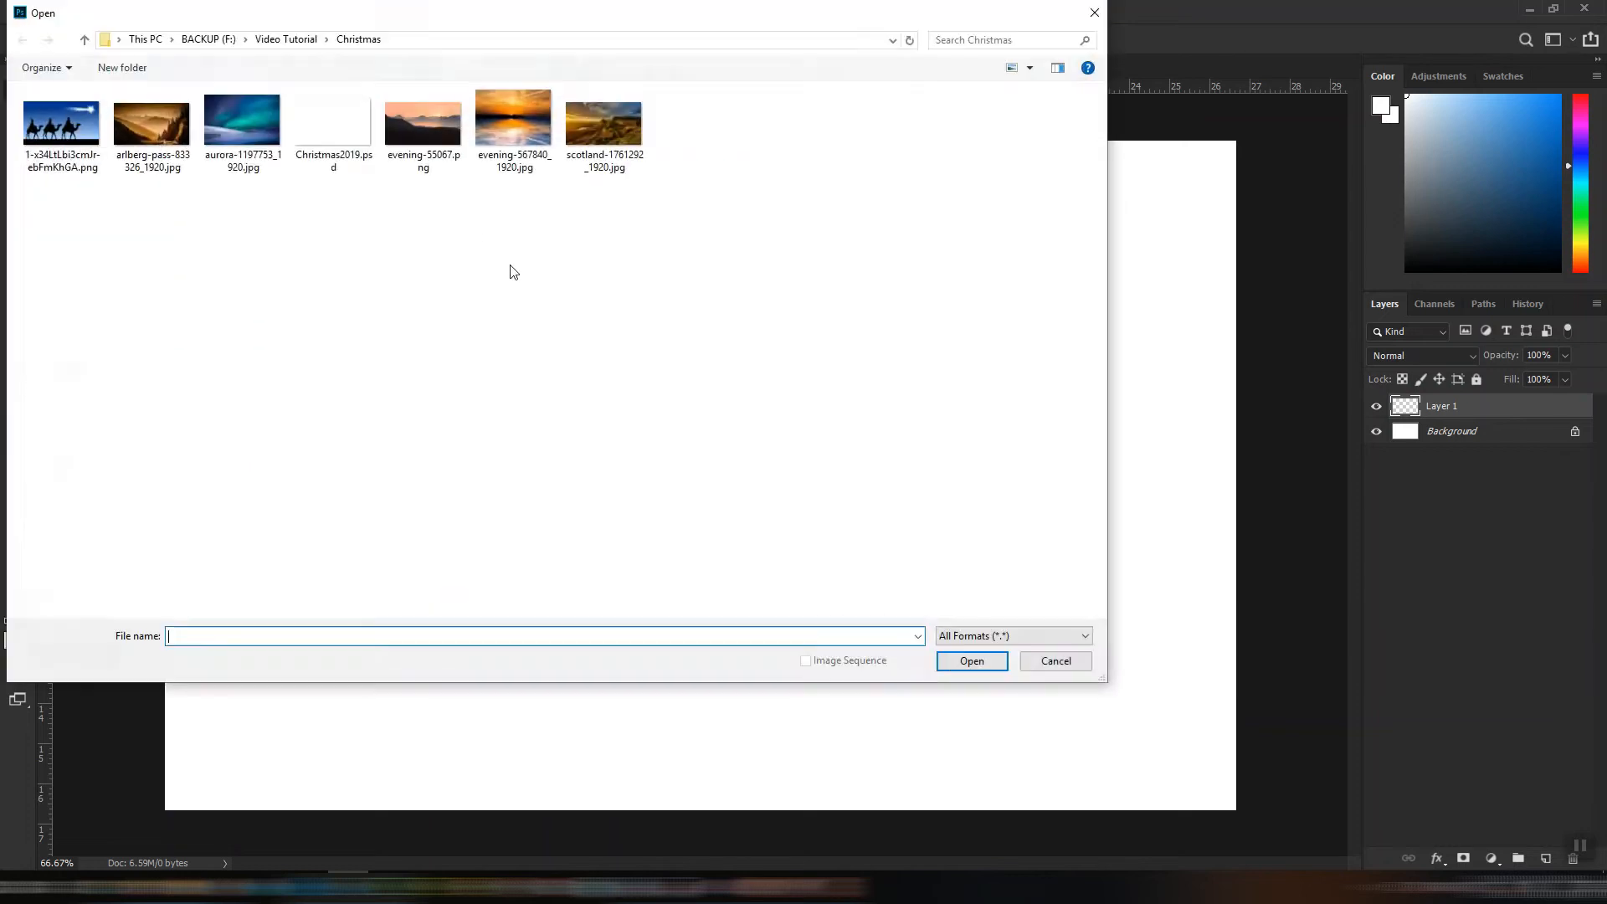
pyautogui.click(60, 126)
pyautogui.keyDown('shift'); pyautogui.click(606, 149); pyautogui.keyUp('shift')
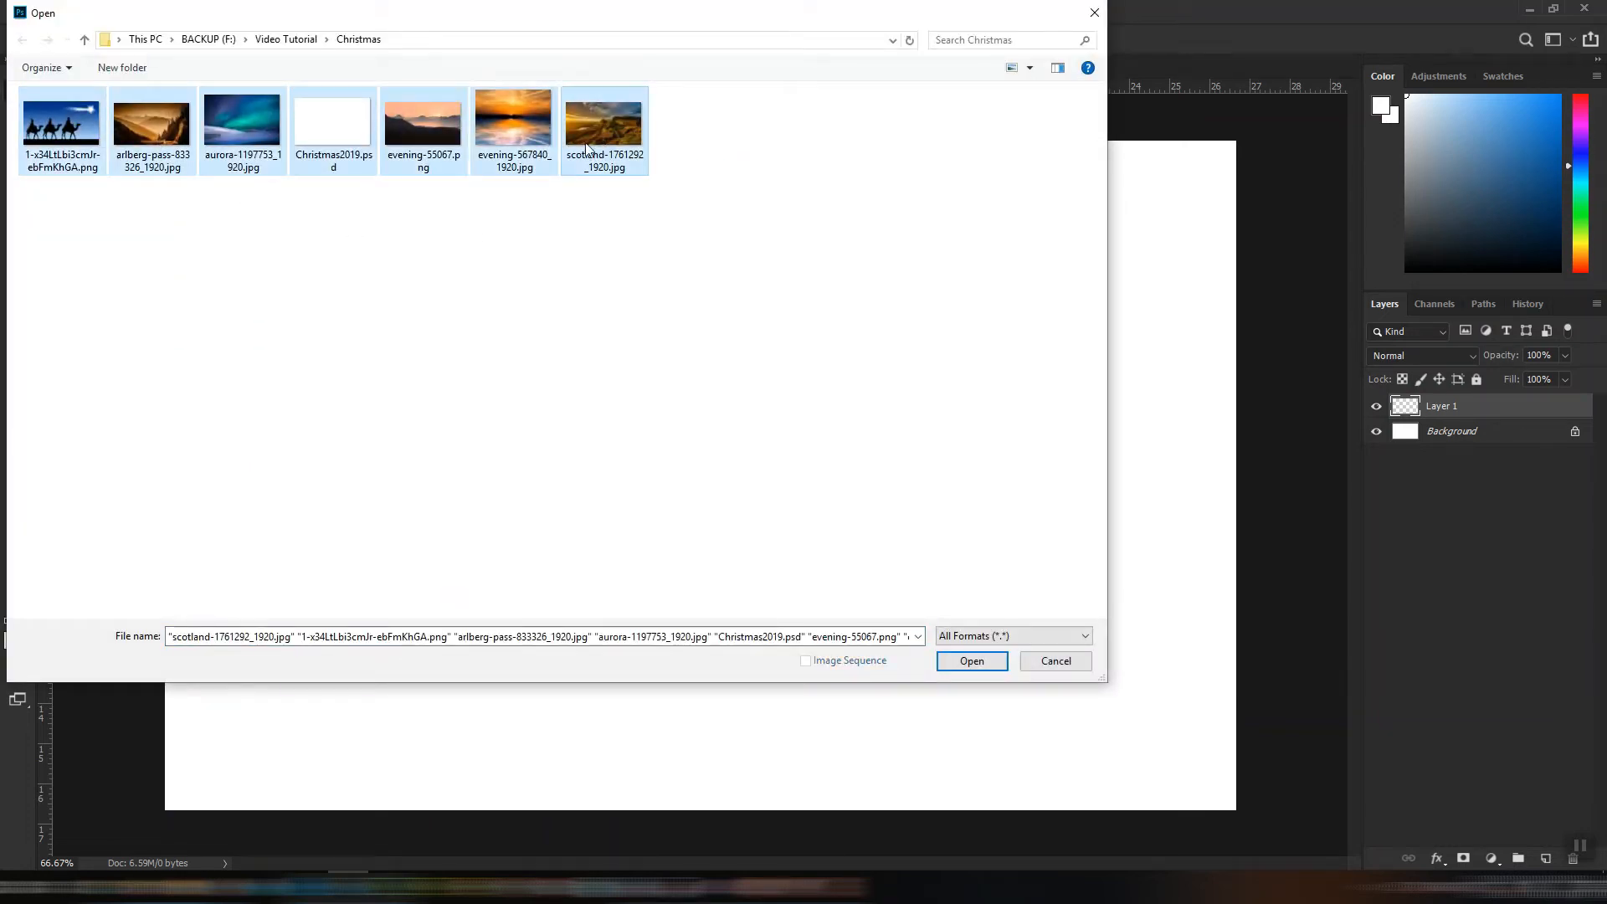
pyautogui.keyDown('ctrl'); pyautogui.click(357, 147); pyautogui.keyUp('ctrl')
pyautogui.click(964, 662)
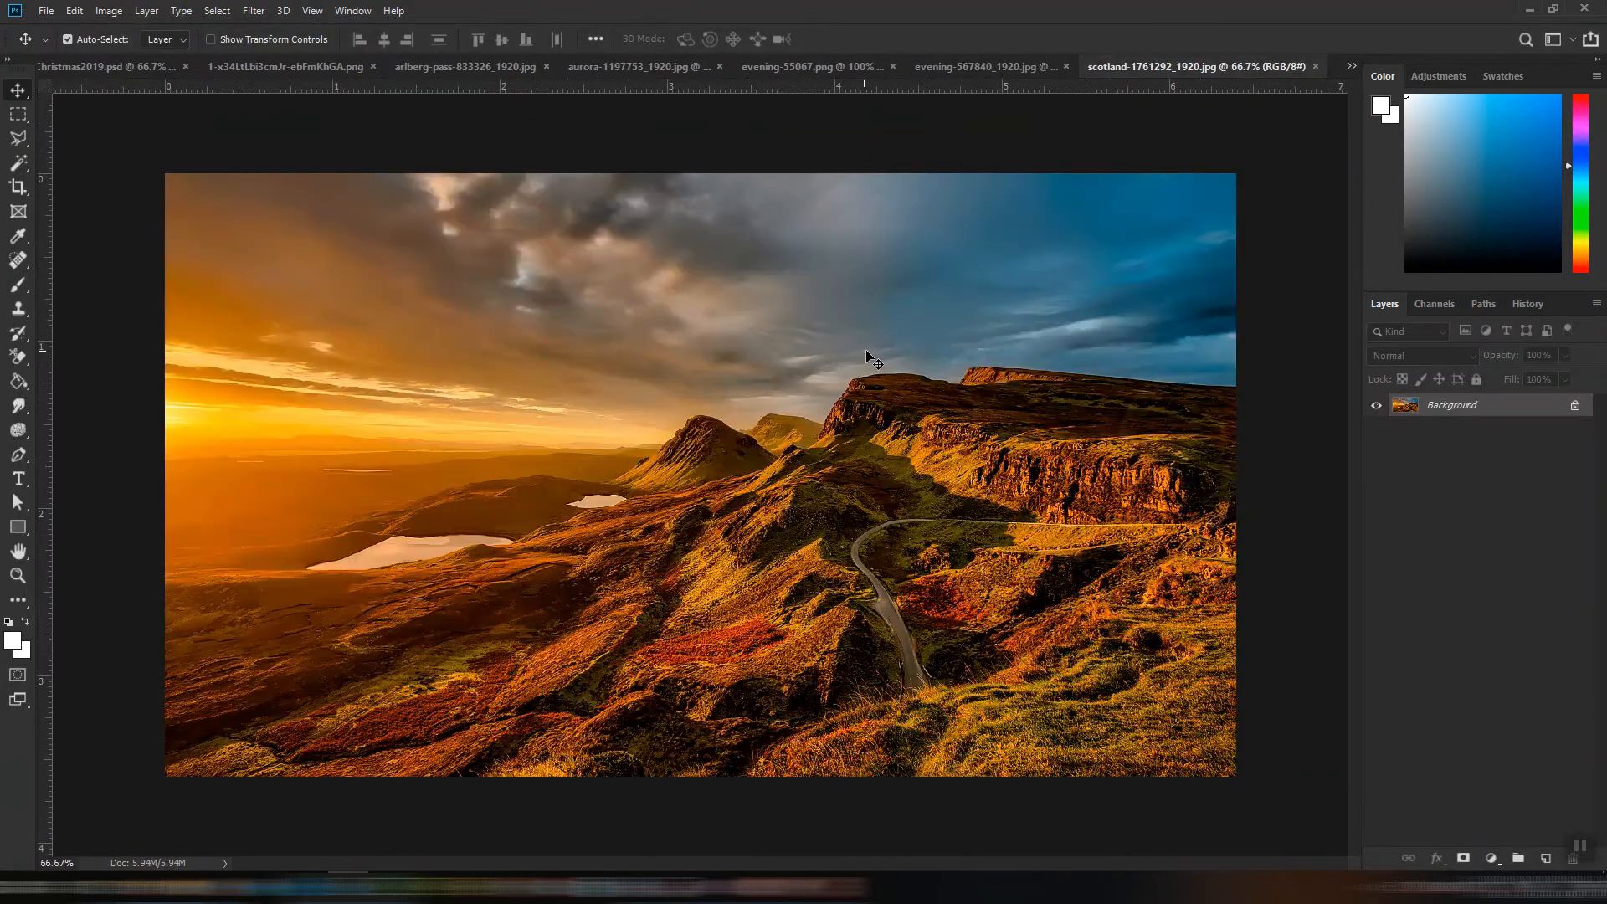
# - Bring the scotland image into Christmas2019 with its base at the canvas's bottom edge, and hide its layer
pyautogui.moveTo(992, 368); pyautogui.dragTo(578, 419)
pyautogui.moveTo(670, 457); pyautogui.dragTo(719, 514)
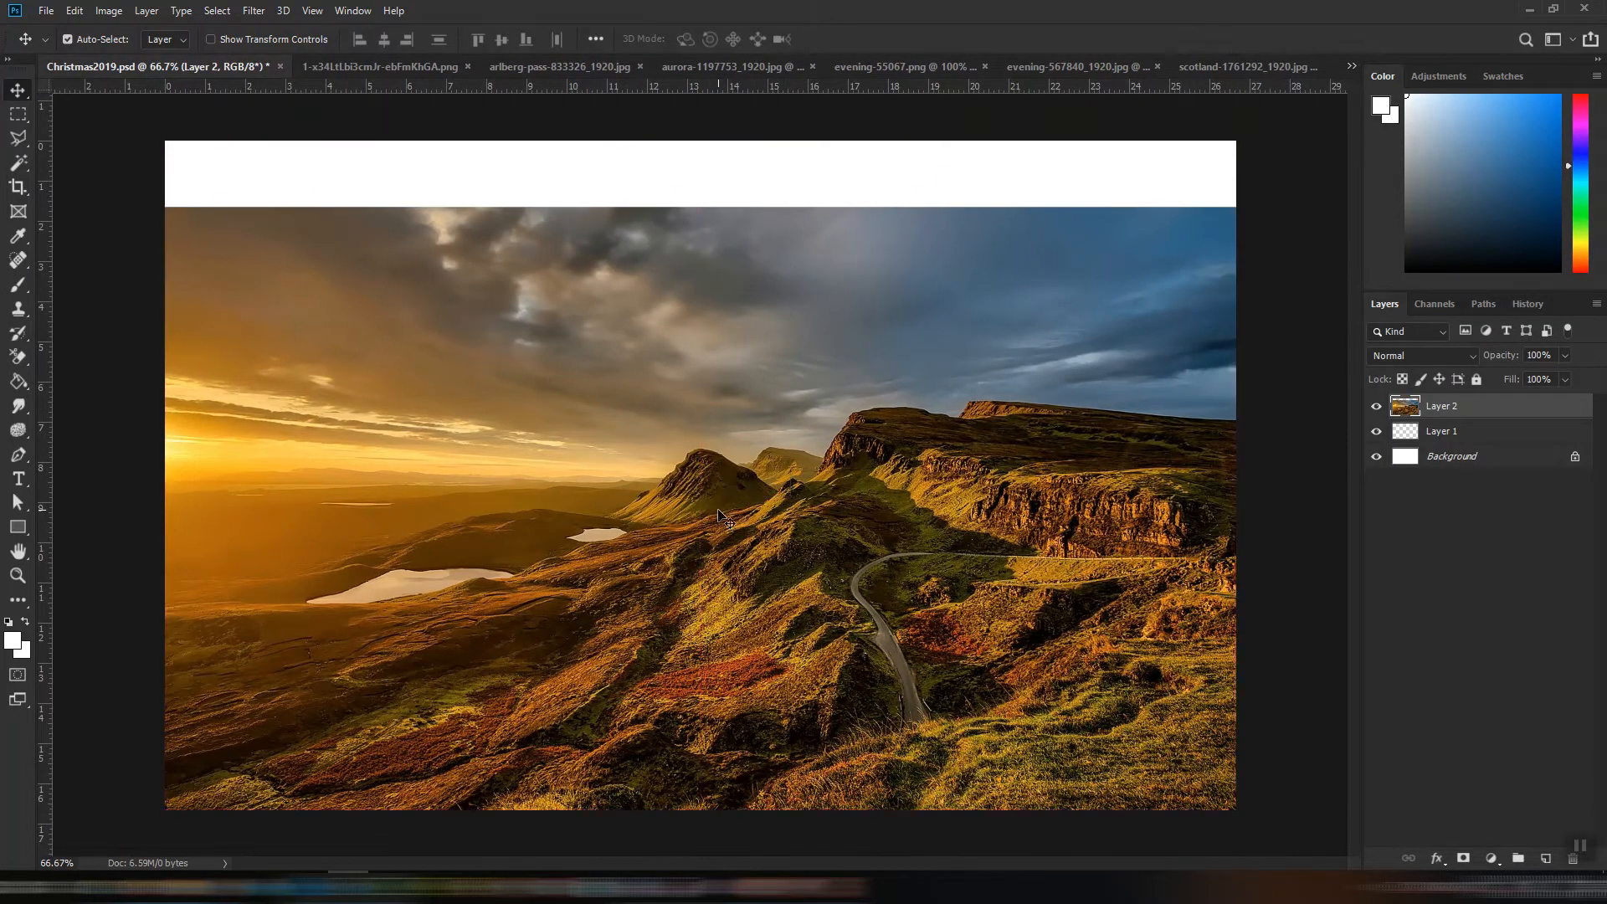
pyautogui.click(1377, 406)
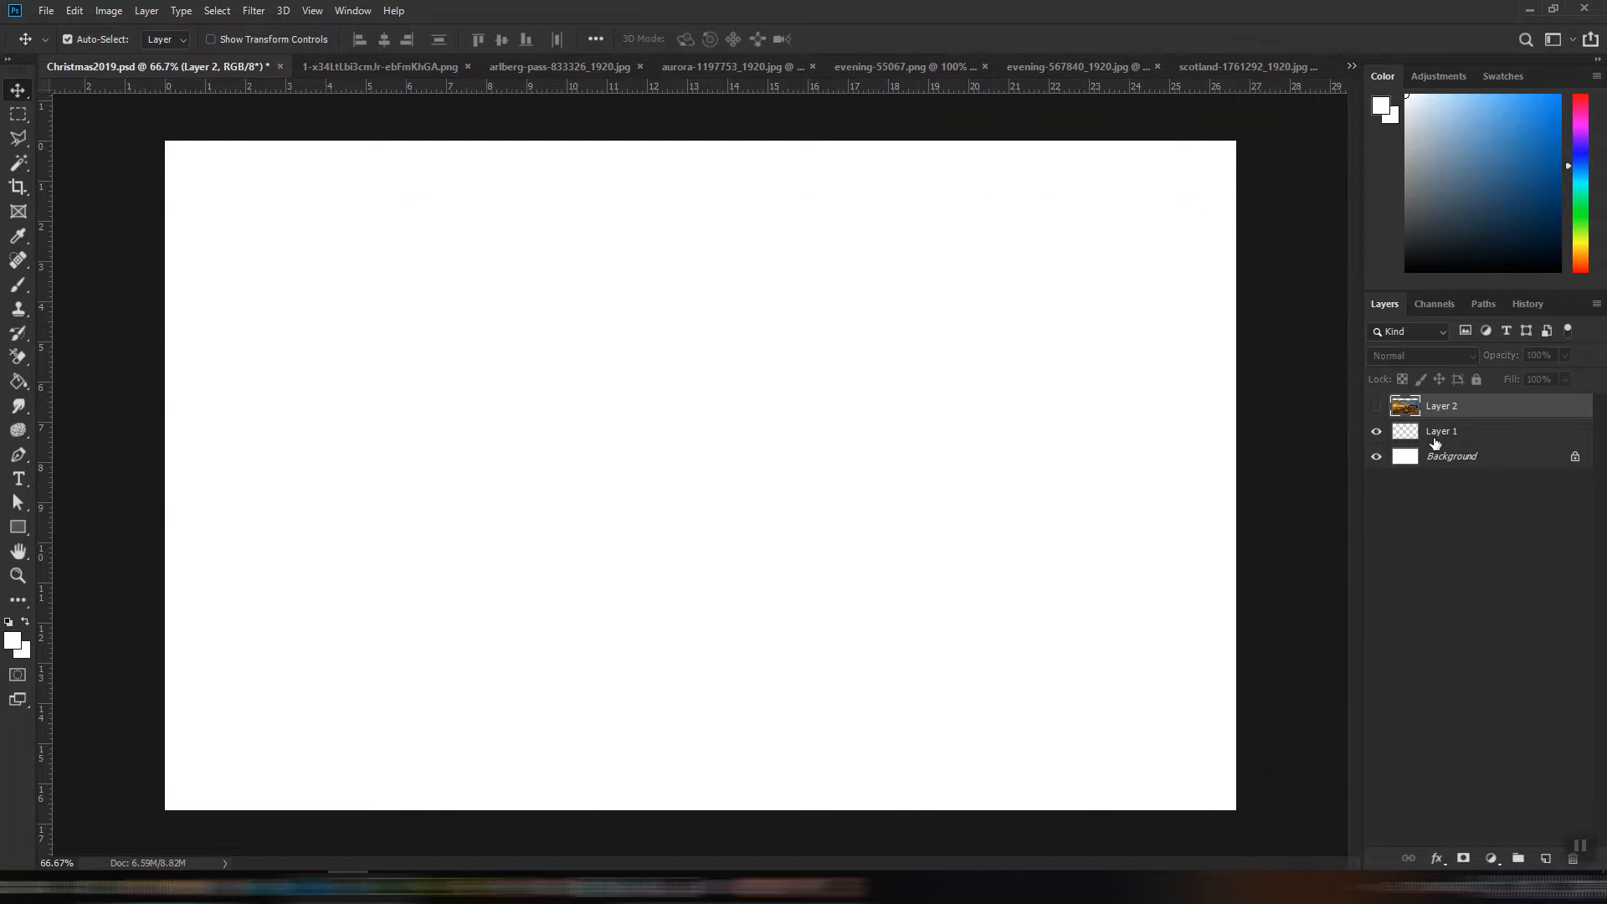
# - Copy the evening-55067 mountain sunset image into Christmas2019 directly above Layer 1, against the canvas's left edge
pyautogui.click(1435, 435)
pyautogui.click(358, 69)
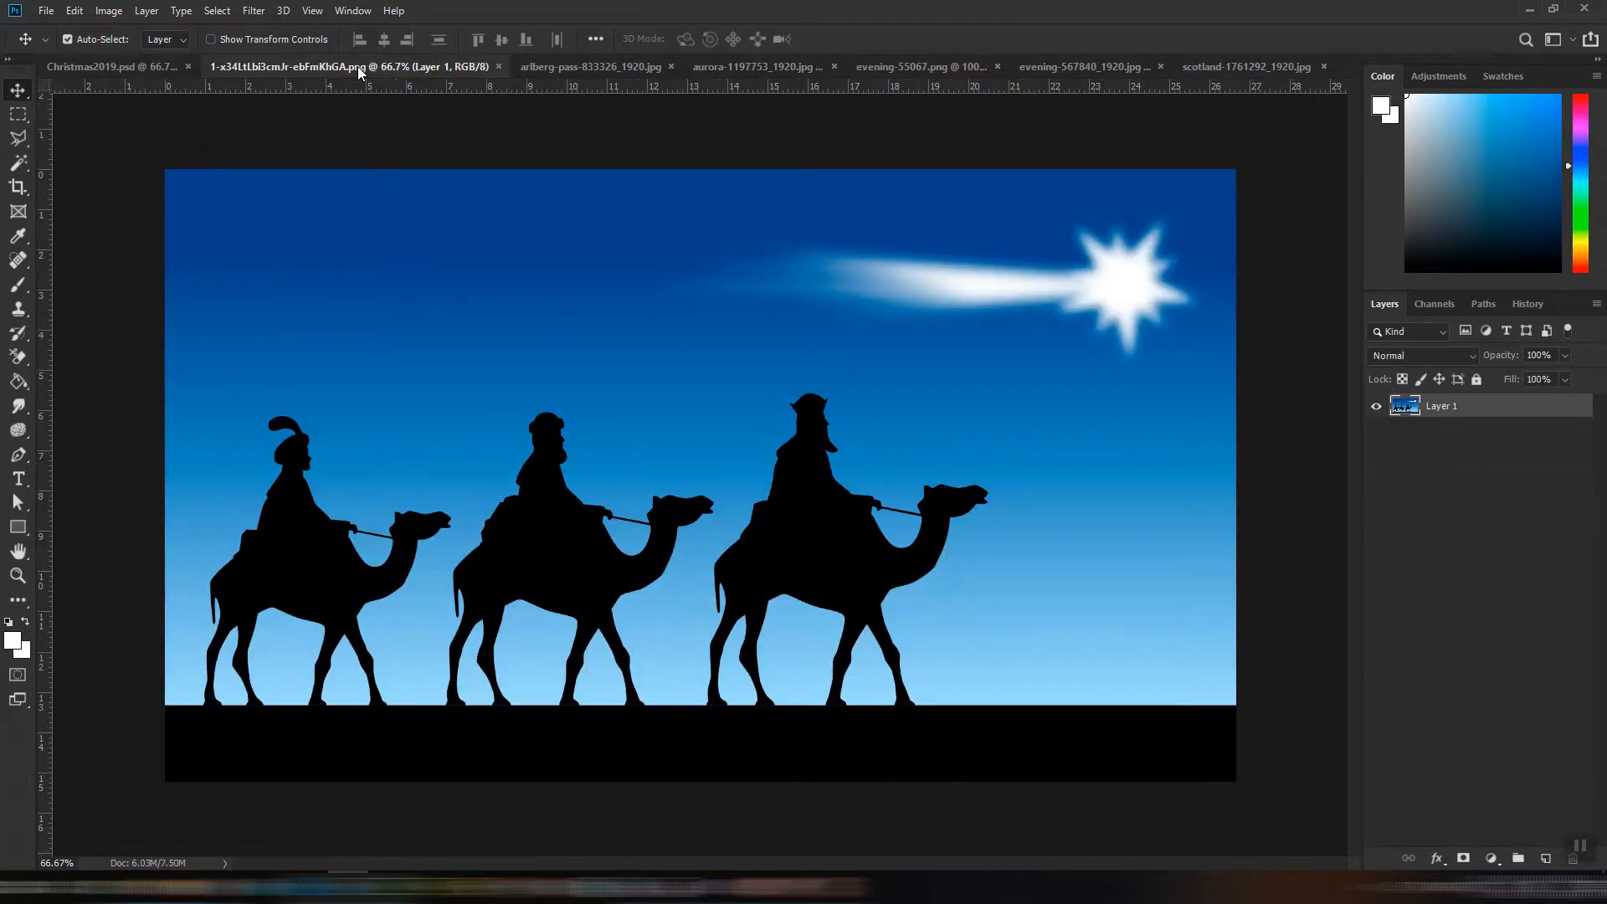
pyautogui.click(583, 65)
pyautogui.click(710, 70)
pyautogui.click(856, 66)
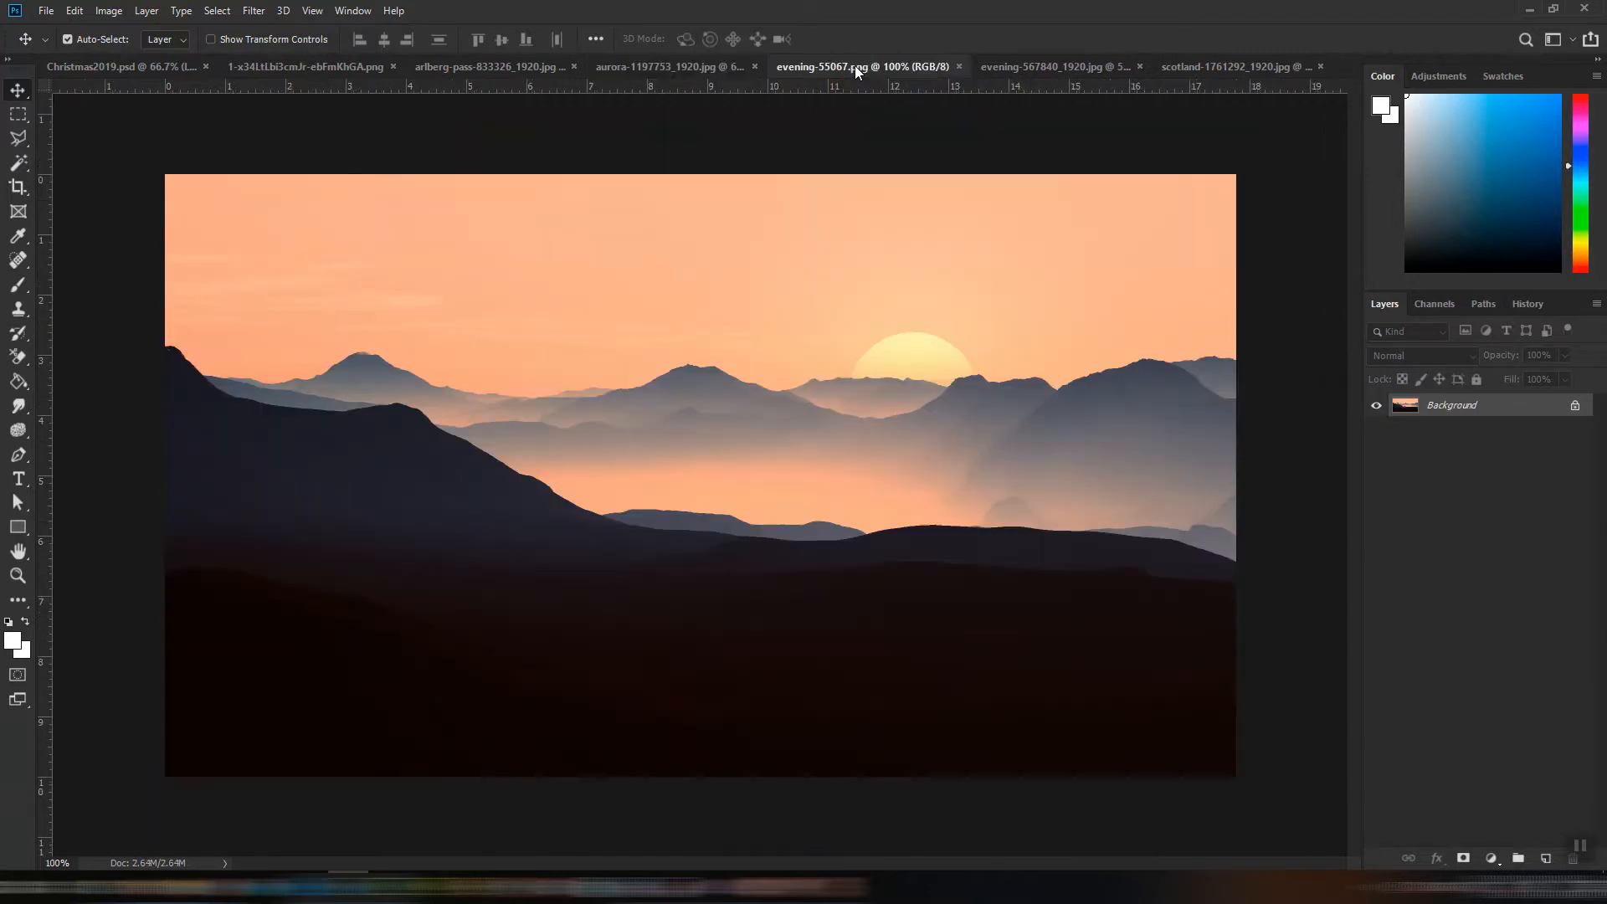
pyautogui.click(97, 66)
pyautogui.hotkey('ctrl', 'v')
pyautogui.click(871, 366)
pyautogui.moveTo(640, 423); pyautogui.dragTo(733, 505)
# - Scale the mountain sunset to the full canvas width and move it down slightly below the canvas's top edge
pyautogui.hotkey('ctrl', 't')
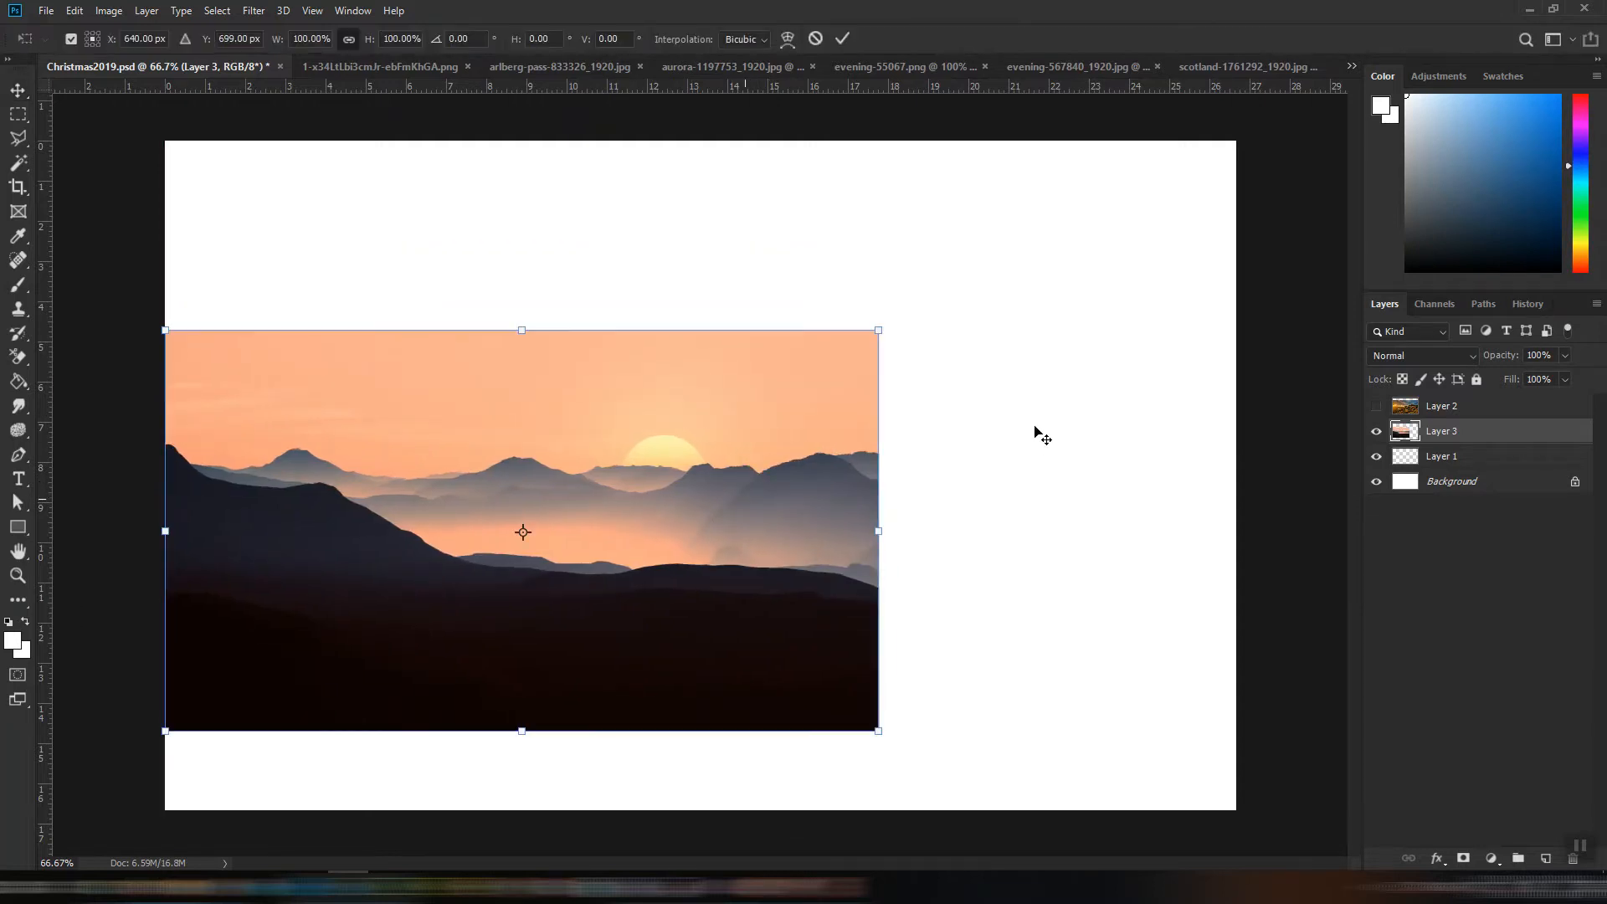
pyautogui.moveTo(877, 328); pyautogui.dragTo(1266, 180)
pyautogui.press('Return')
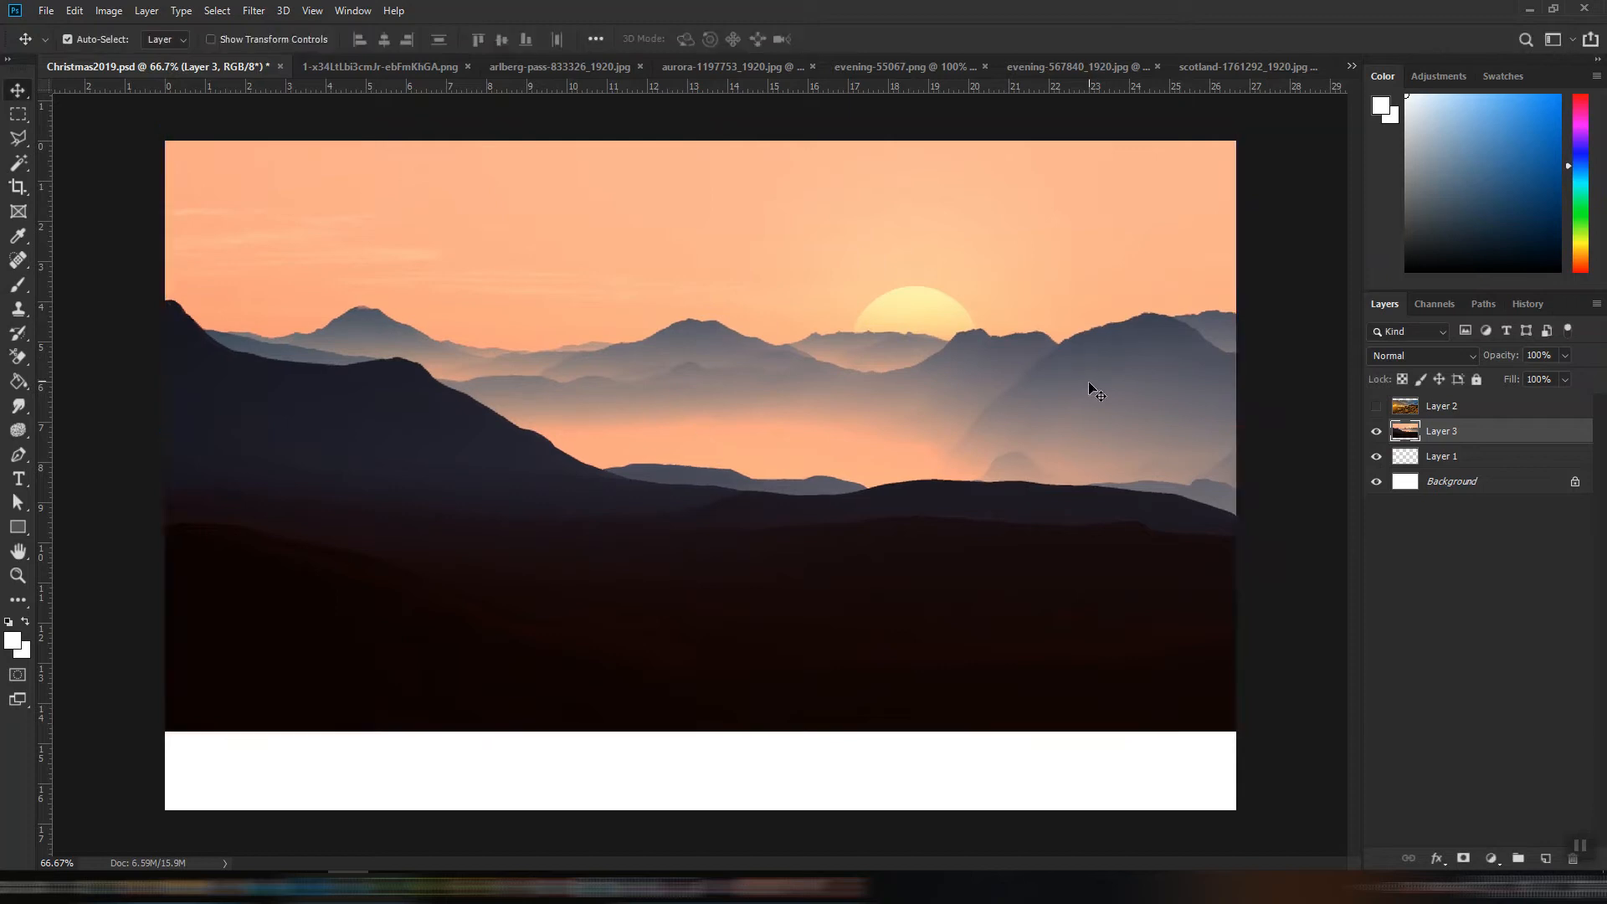
pyautogui.moveTo(1140, 360); pyautogui.dragTo(1138, 396)
pyautogui.moveTo(715, 504); pyautogui.dragTo(716, 504)
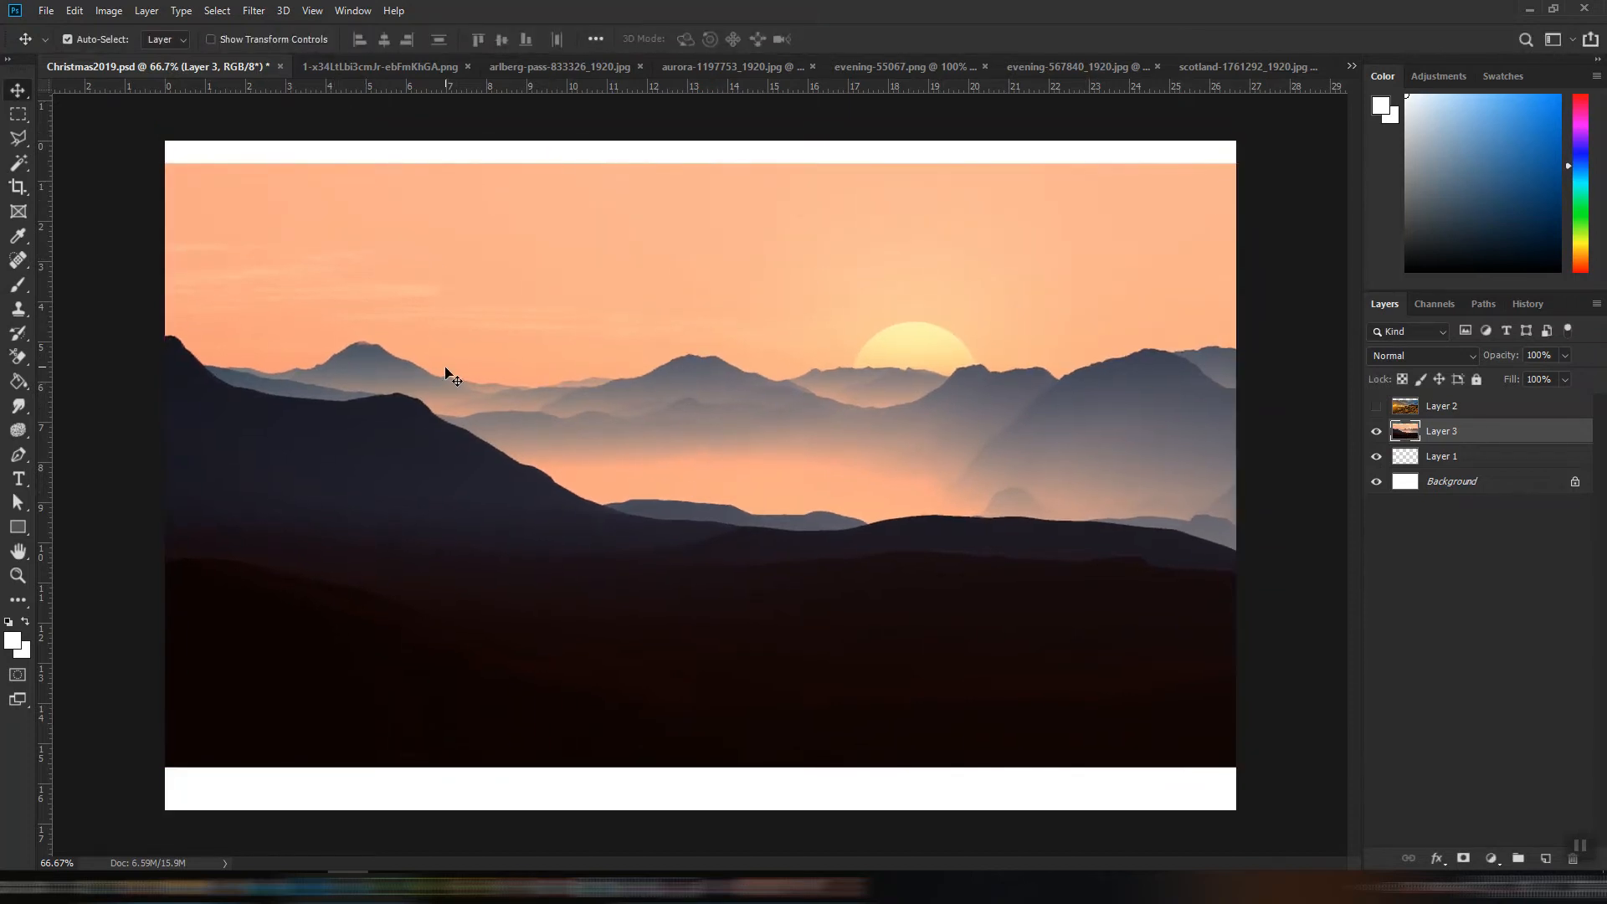
# - Copy the blue camel rider image into Christmas2019 above the mountain sunset layer
pyautogui.click(379, 67)
pyautogui.moveTo(503, 223); pyautogui.dragTo(538, 366)
pyautogui.click(880, 370)
pyautogui.moveTo(695, 454); pyautogui.dragTo(816, 530)
# - Scale the camel rider image down slightly in proportion and center it over the mountain sunset
pyautogui.hotkey('ctrl', 't')
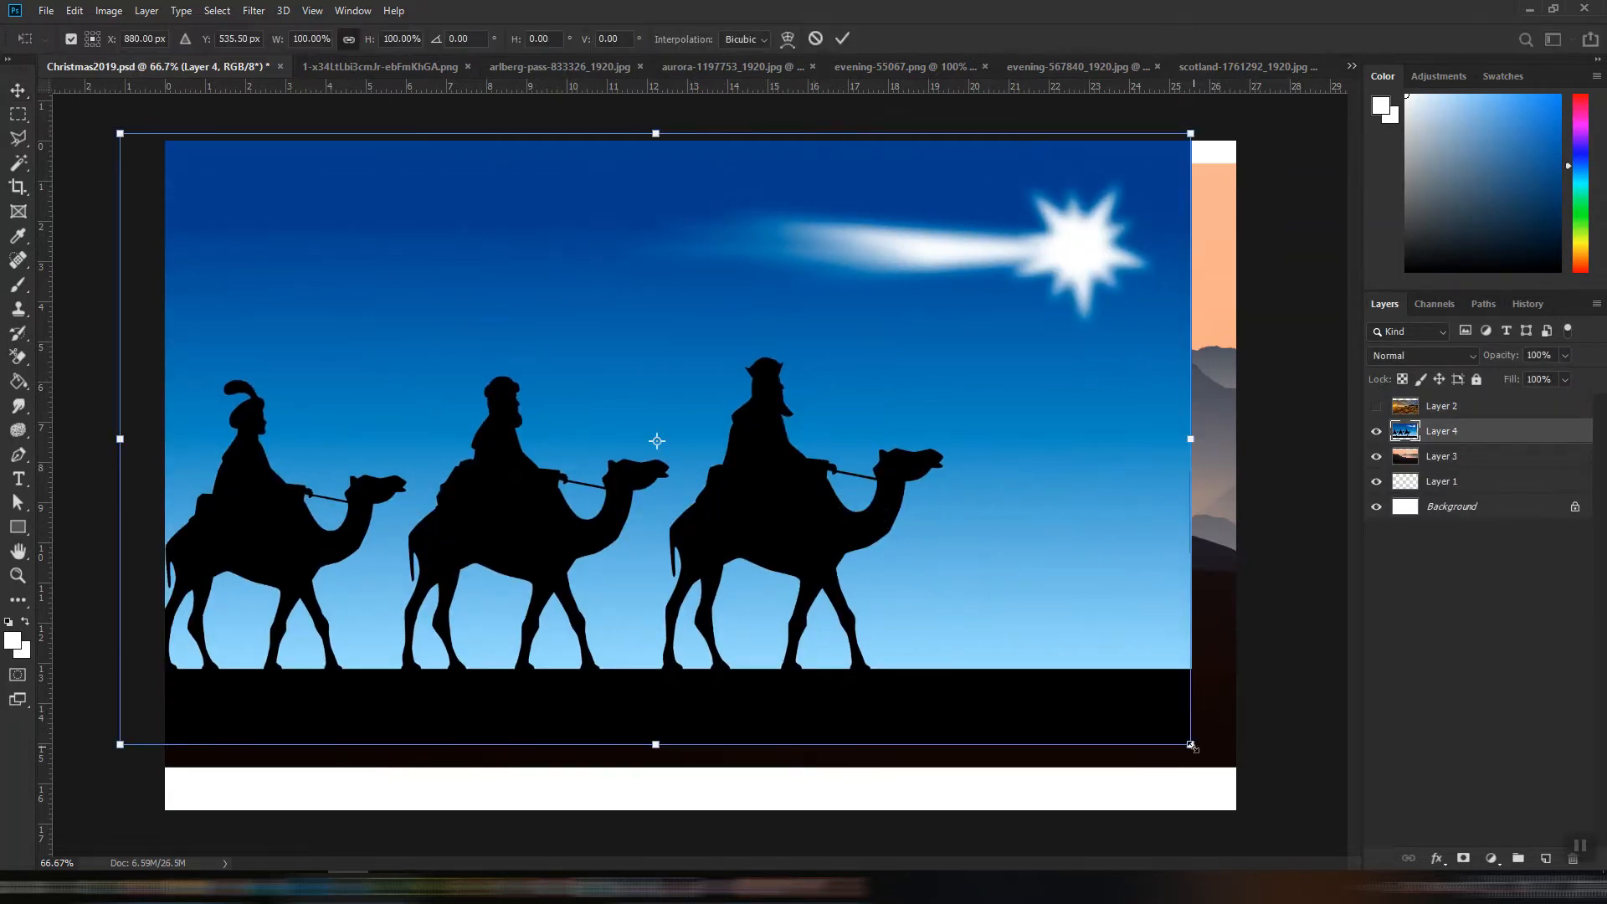
pyautogui.moveTo(1193, 747); pyautogui.dragTo(1049, 664)
pyautogui.press('Return')
pyautogui.moveTo(801, 481); pyautogui.dragTo(907, 542)
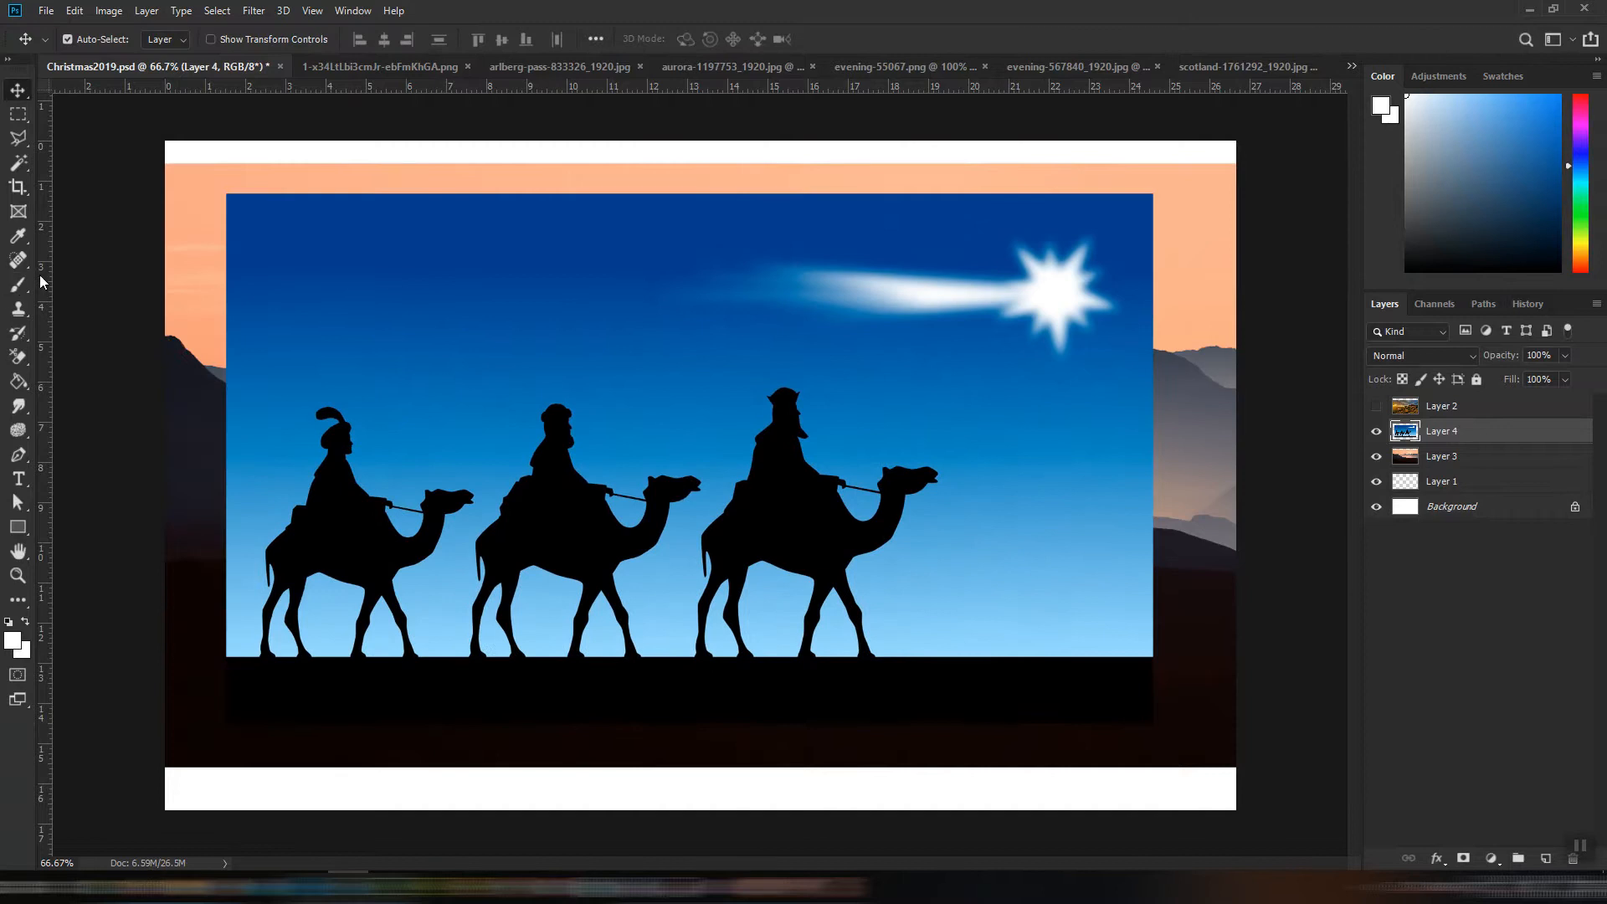
# - Copy the black camel rider silhouettes to their own layer with a Magic Wand selection and delete the blue image layer
pyautogui.click(17, 163)
pyautogui.click(625, 564)
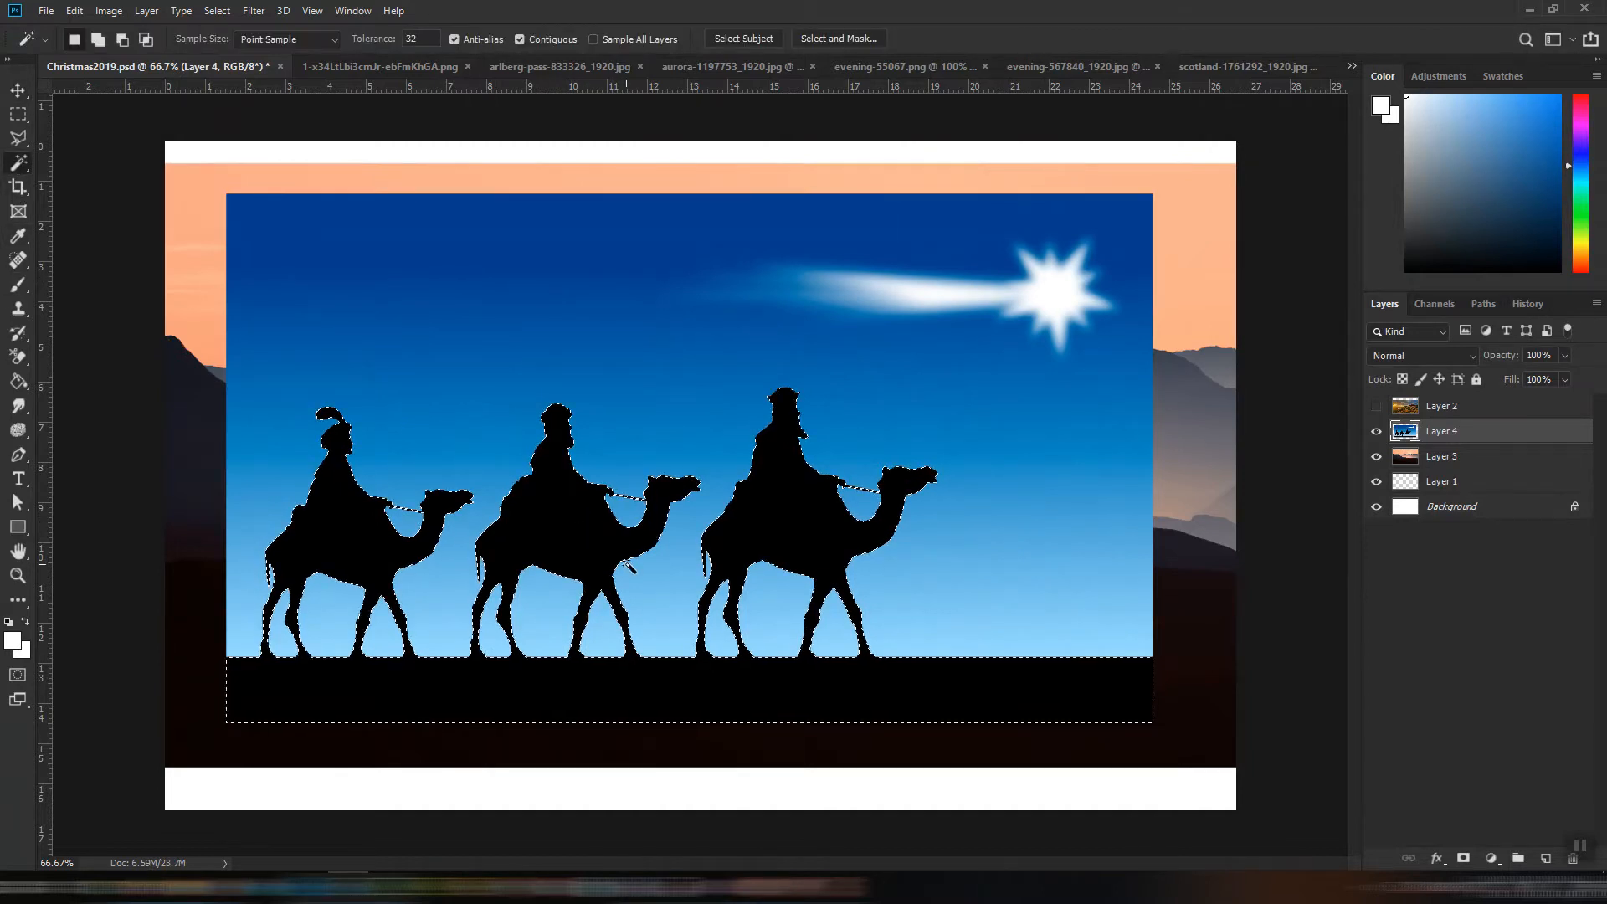
pyautogui.hotkey('ctrl', 'j')
pyautogui.click(1442, 456)
pyautogui.press('Delete')
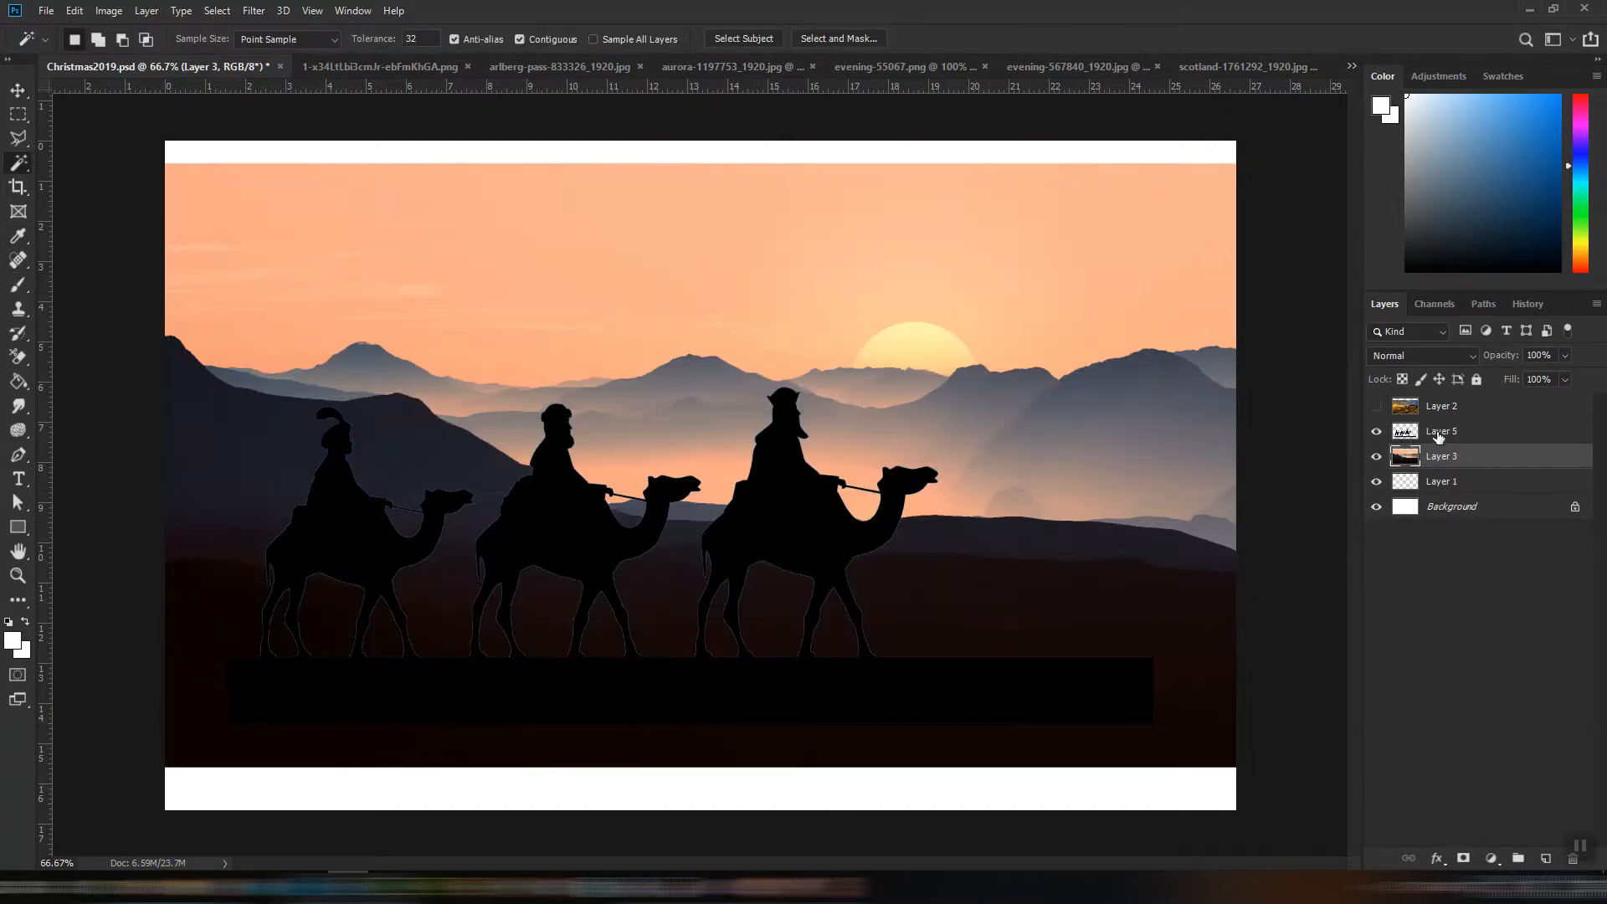
# - Convert the camel rider silhouettes layer, Layer 5, to a smart object
pyautogui.click(1438, 434)
pyautogui.rightClick(1403, 435)
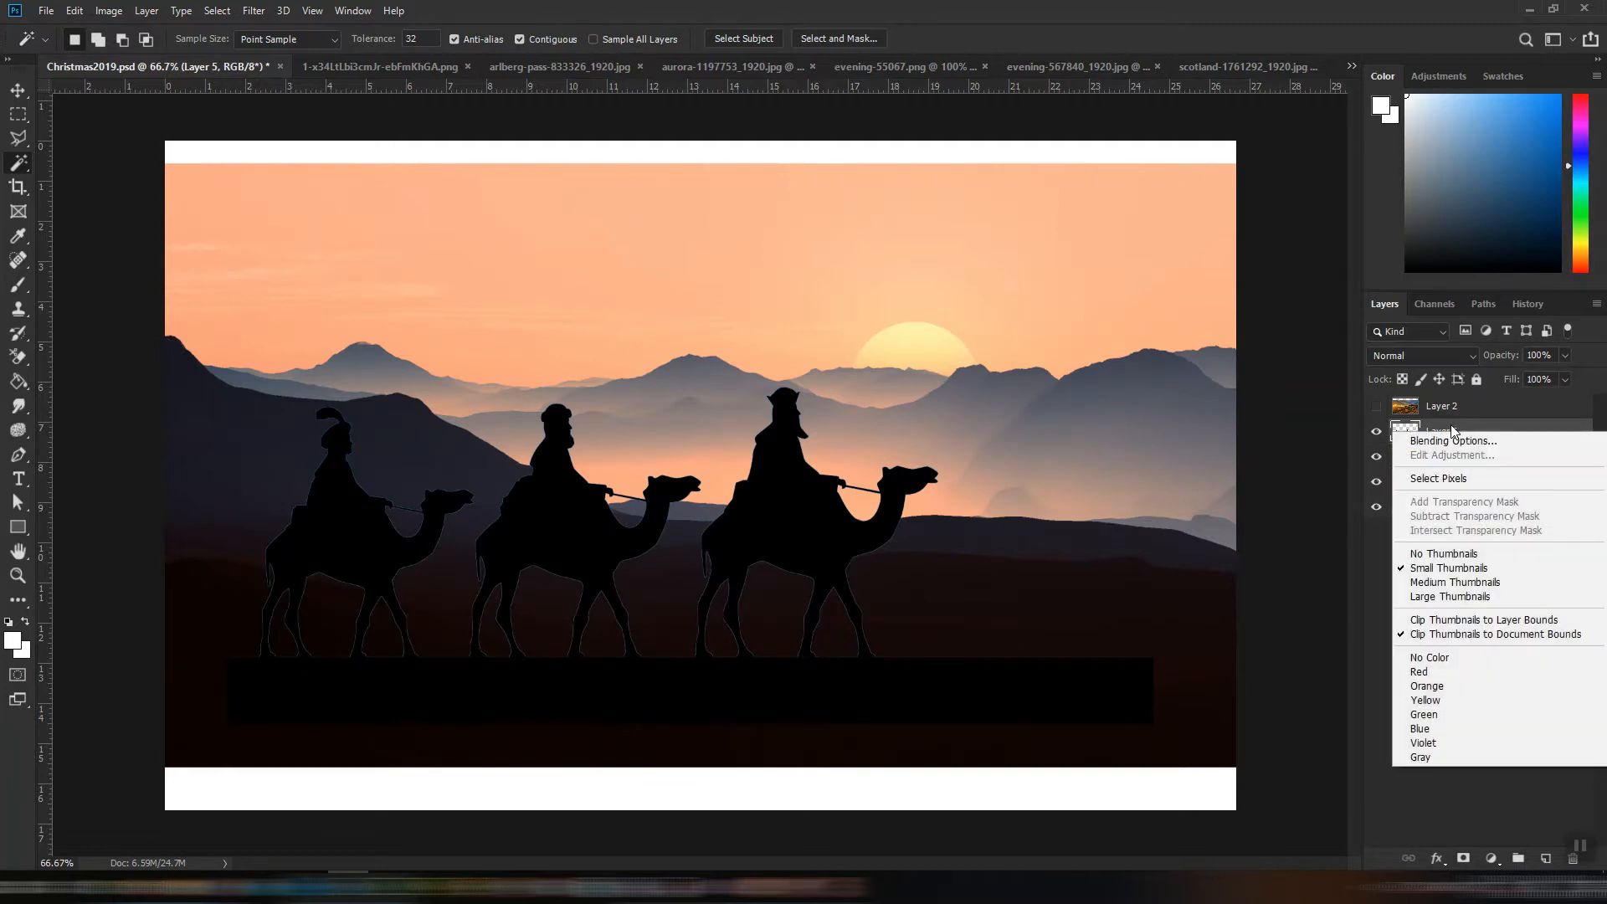
pyautogui.rightClick(1453, 428)
pyautogui.click(1331, 395)
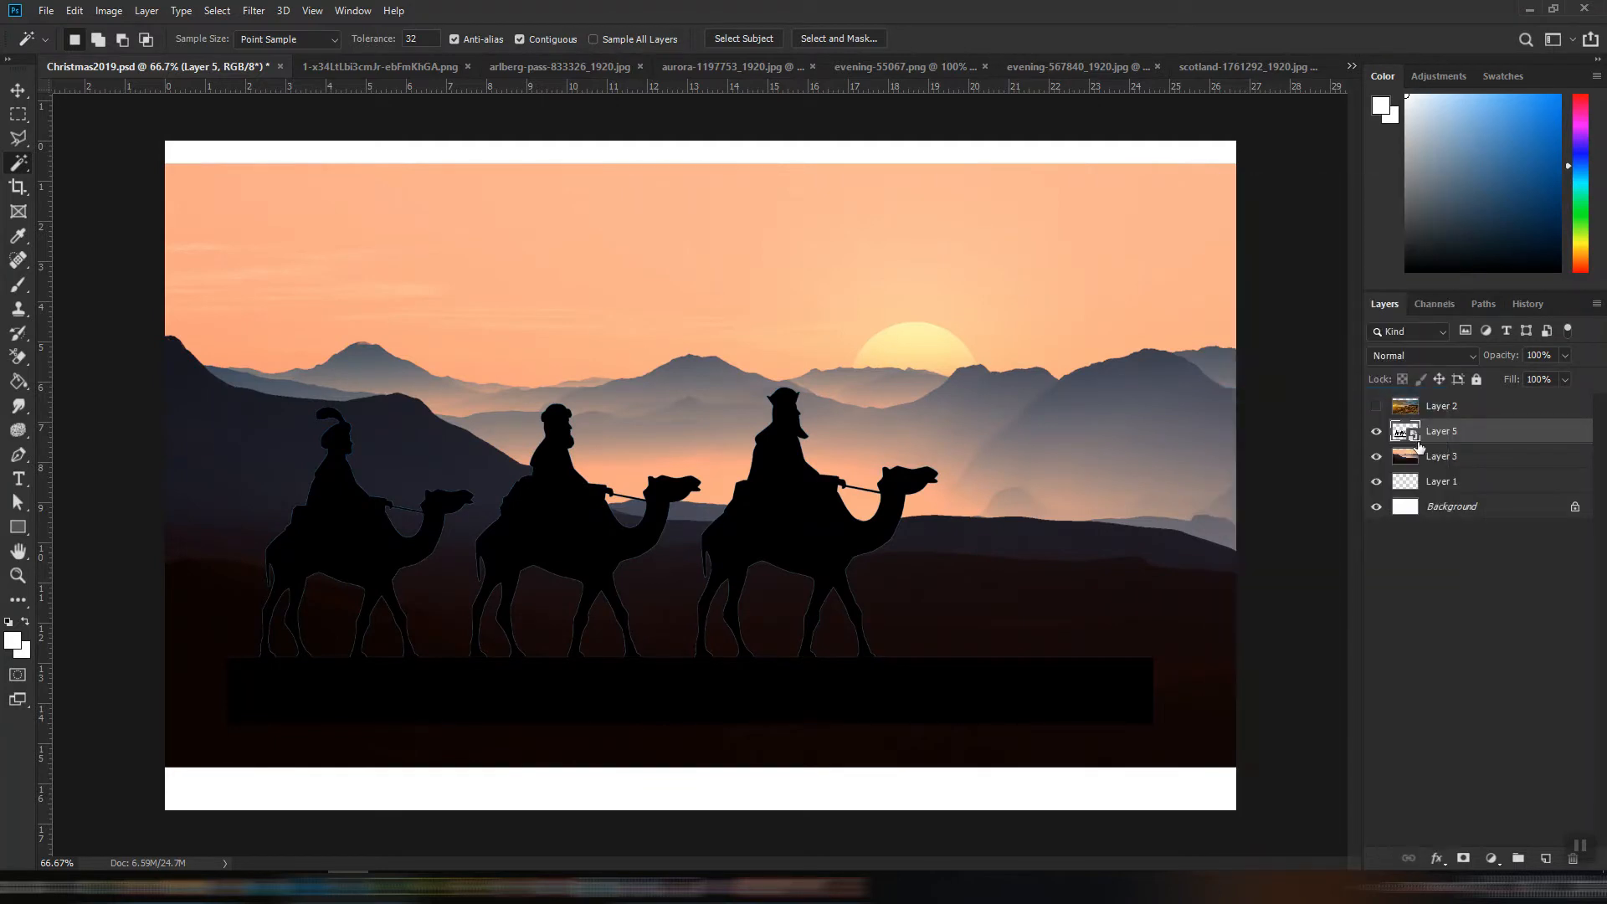
# - Apply a Color Overlay with color 000000 to the camel rider silhouettes layer
pyautogui.click(181, 11)
pyautogui.moveTo(274, 178)
pyautogui.click(388, 279)
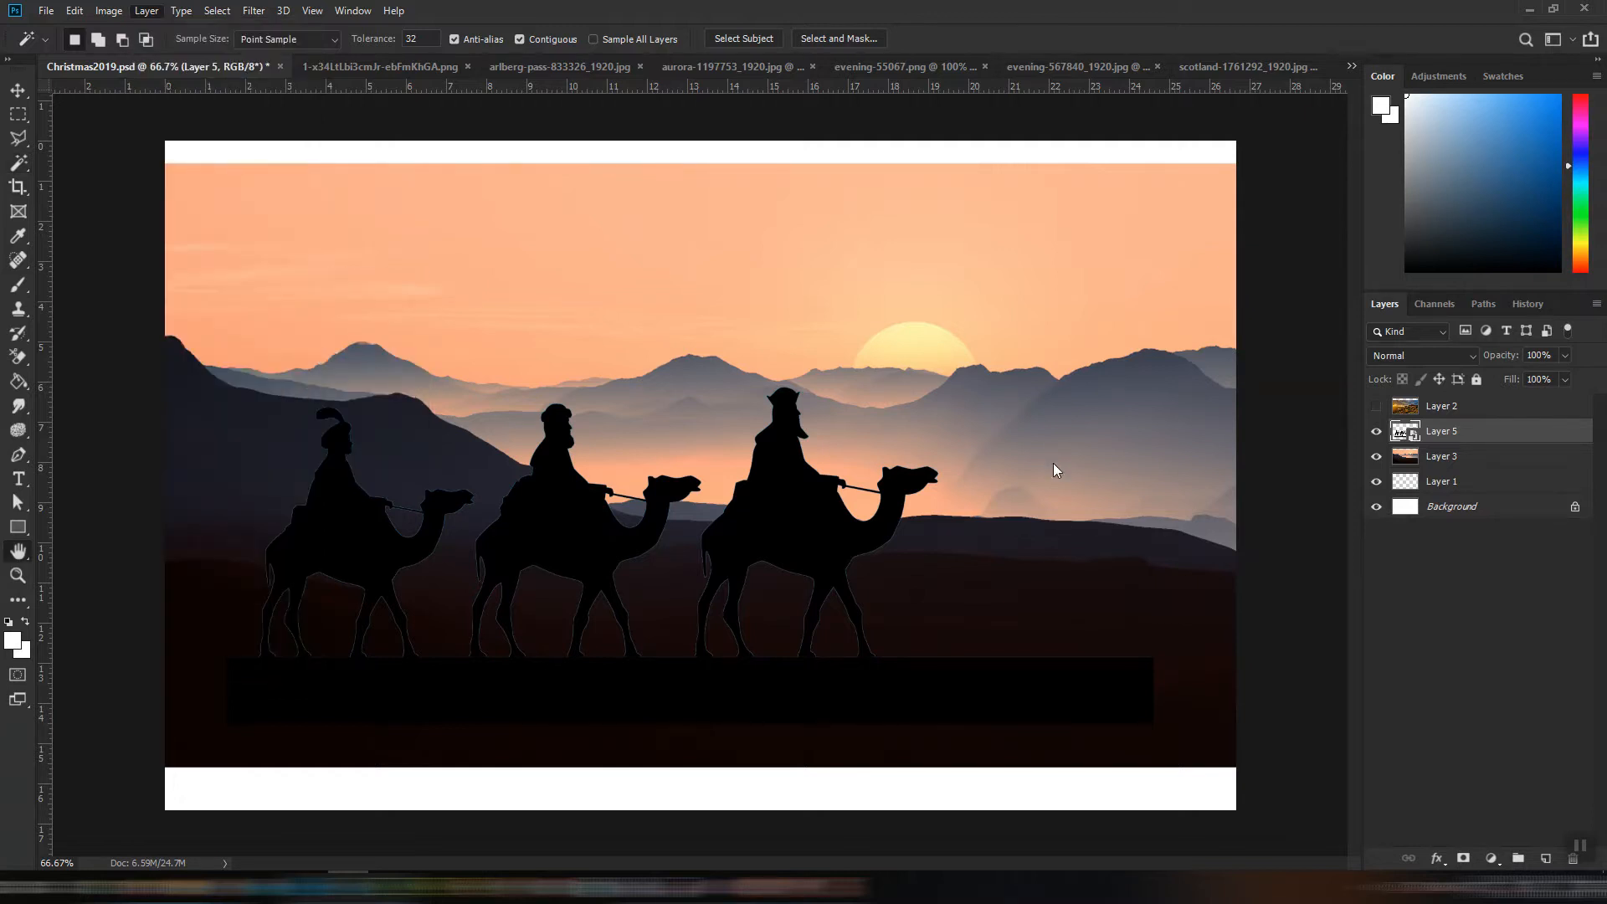
pyautogui.click(1344, 357)
pyautogui.write('000000')
pyautogui.press('Return')
pyautogui.press('Return')
# - Scale the camel rider silhouettes down to roughly half the canvas width and place them in the sky above the mountains
pyautogui.click(18, 89)
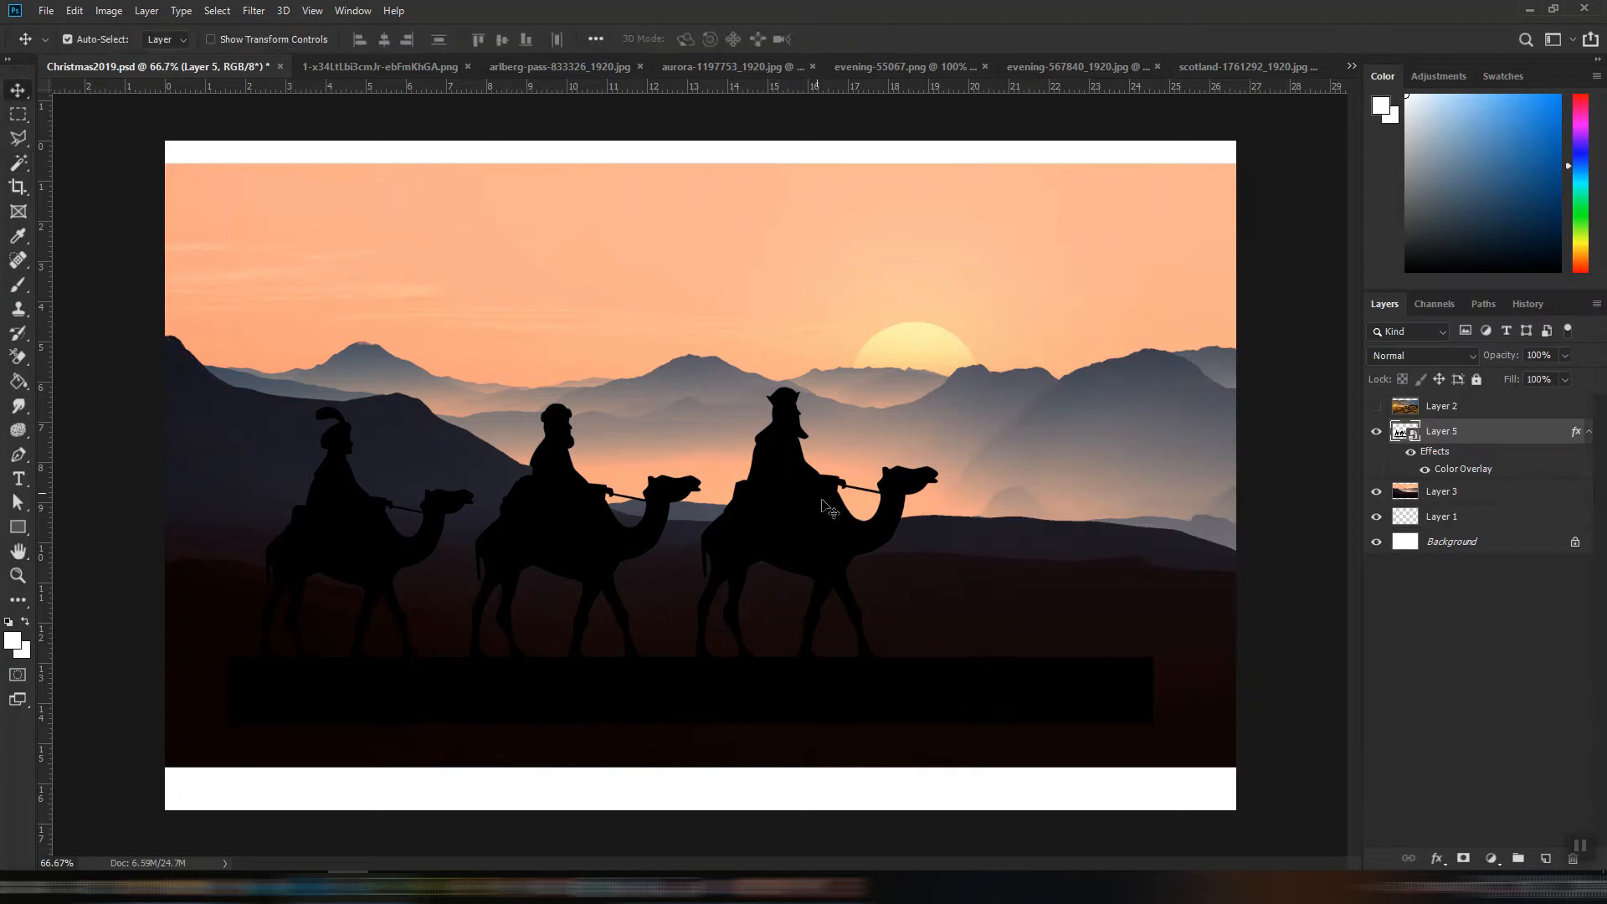
pyautogui.hotkey('ctrl', 't')
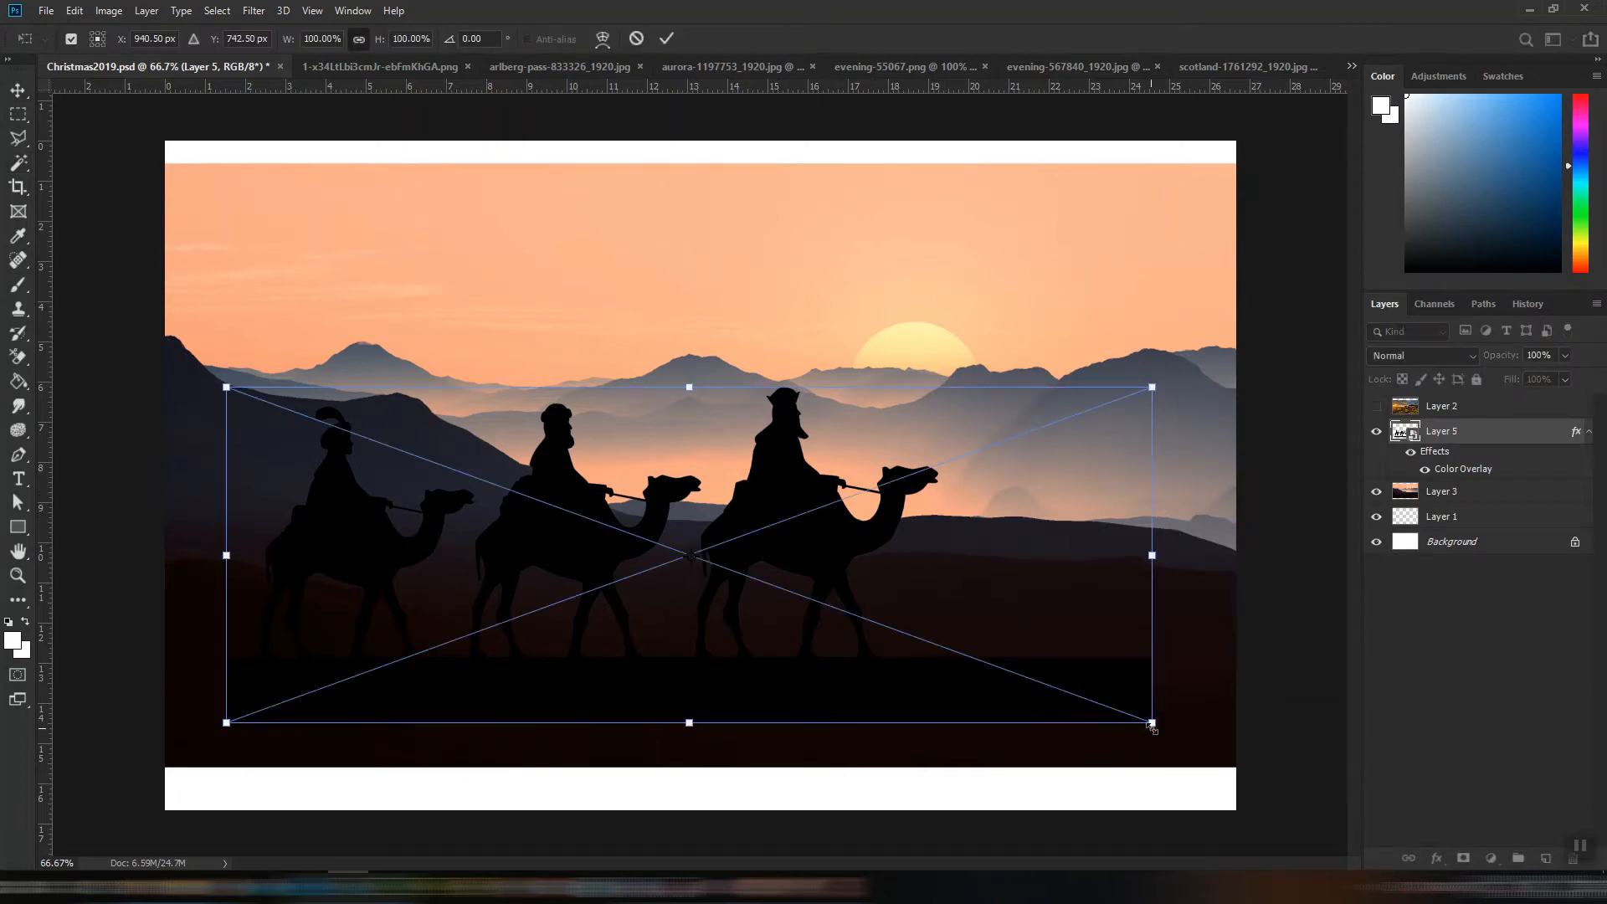
pyautogui.moveTo(1153, 723); pyautogui.dragTo(752, 578)
pyautogui.press('Return')
pyautogui.moveTo(576, 459); pyautogui.dragTo(576, 248)
pyautogui.click(620, 557)
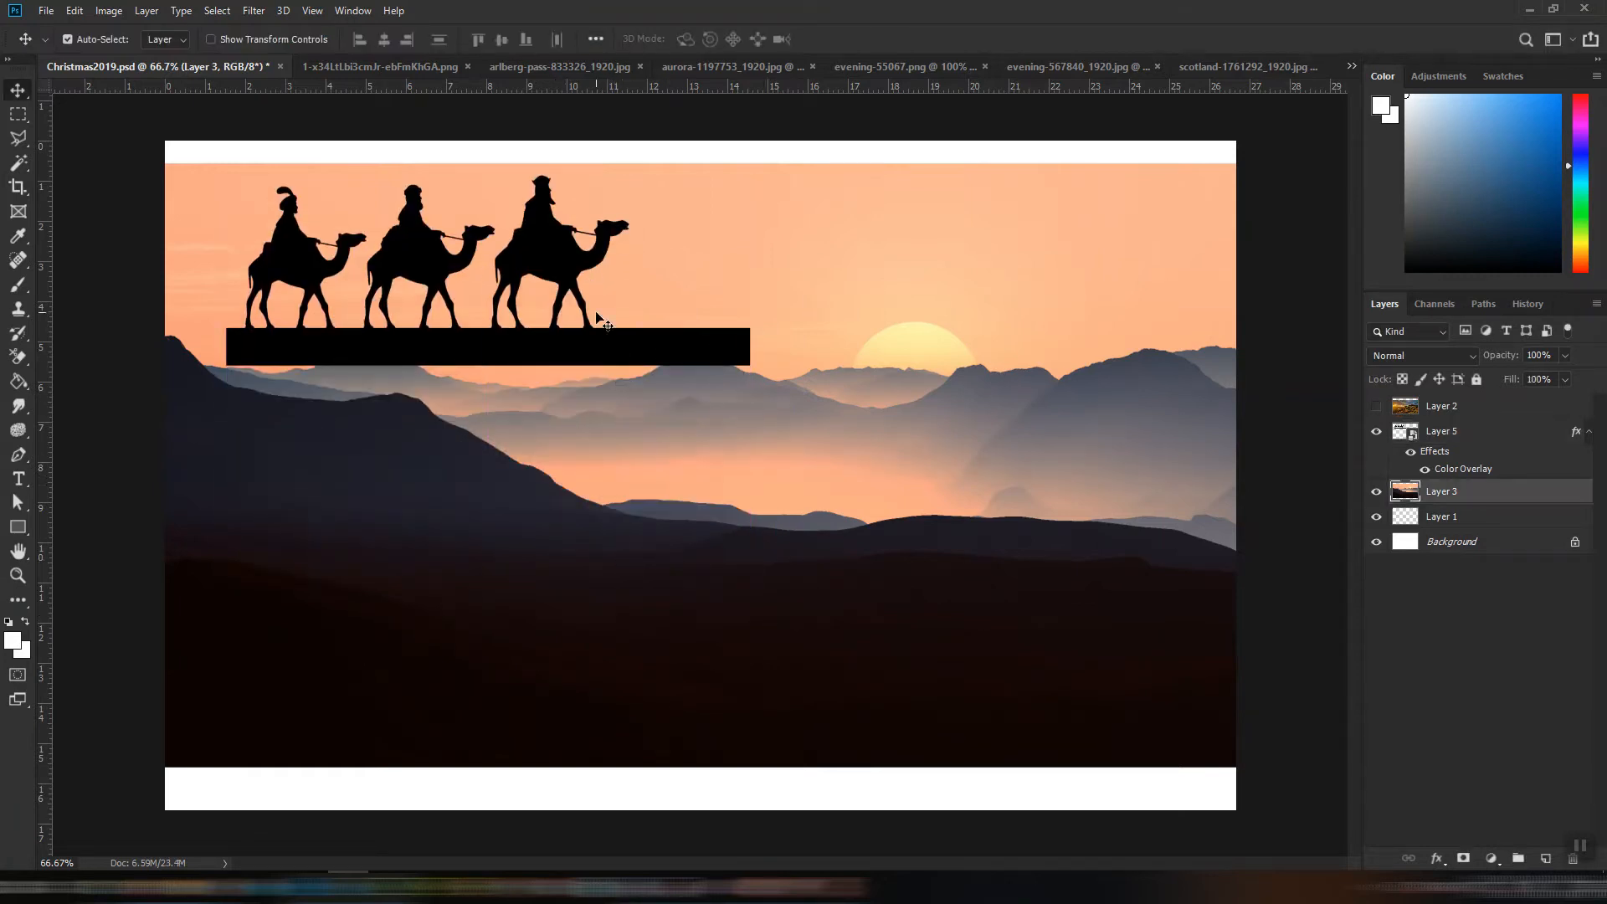
pyautogui.moveTo(598, 338); pyautogui.dragTo(708, 337)
# - Try to delete the black ground strip beneath the camels from the smart object using a rectangular selection
pyautogui.click(17, 115)
pyautogui.moveTo(287, 462); pyautogui.dragTo(930, 316)
pyautogui.press('Delete')
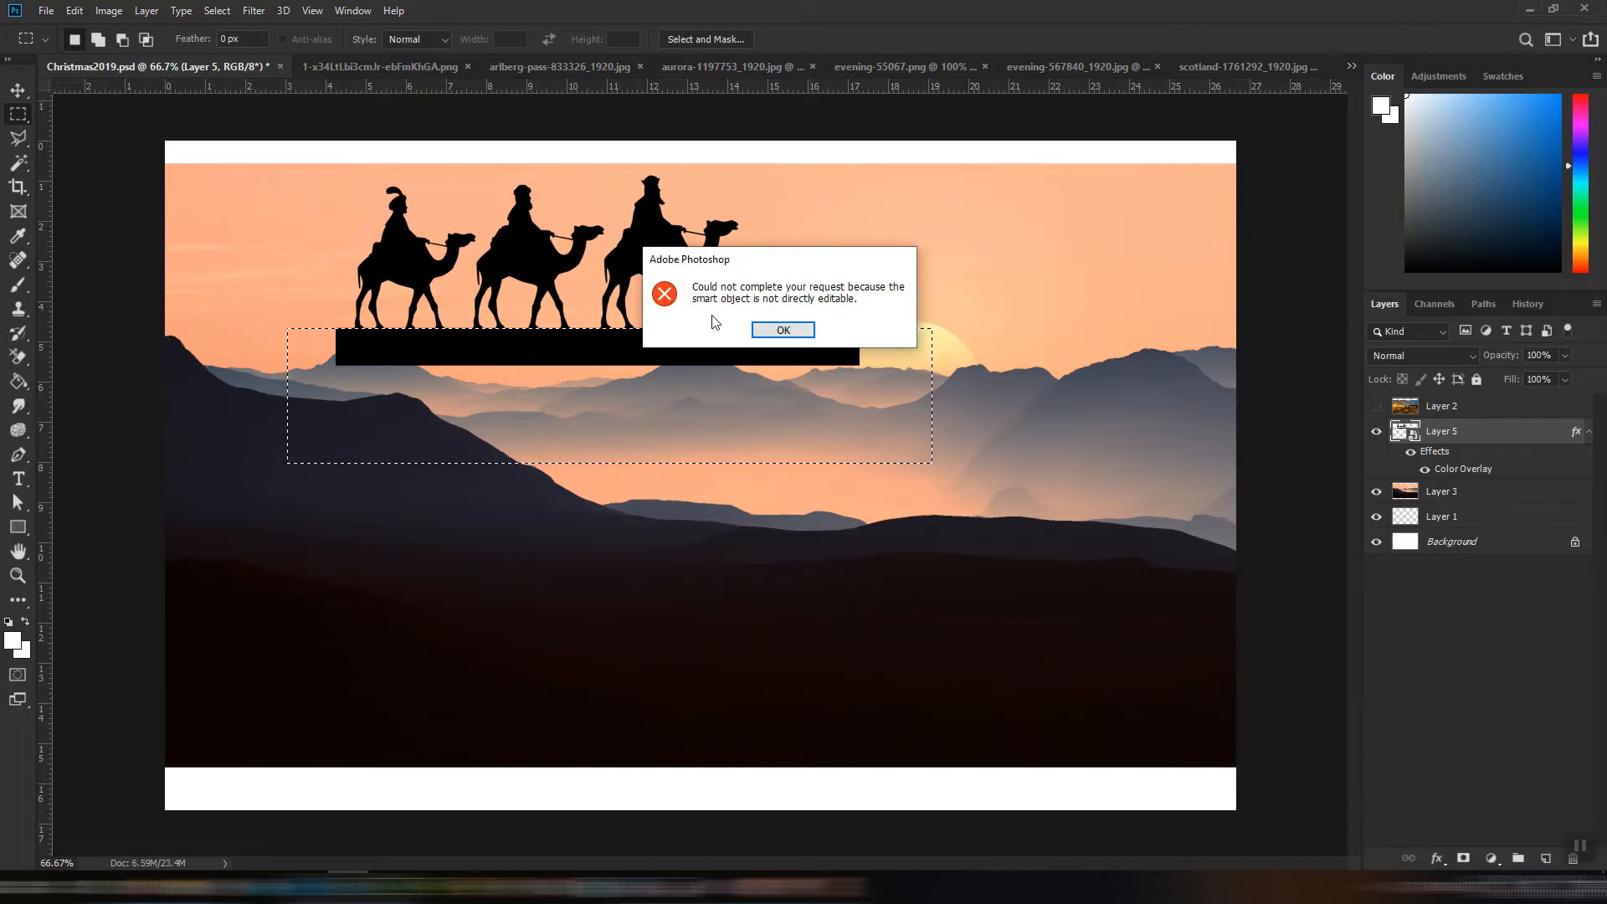
pyautogui.click(778, 326)
pyautogui.click(1018, 330)
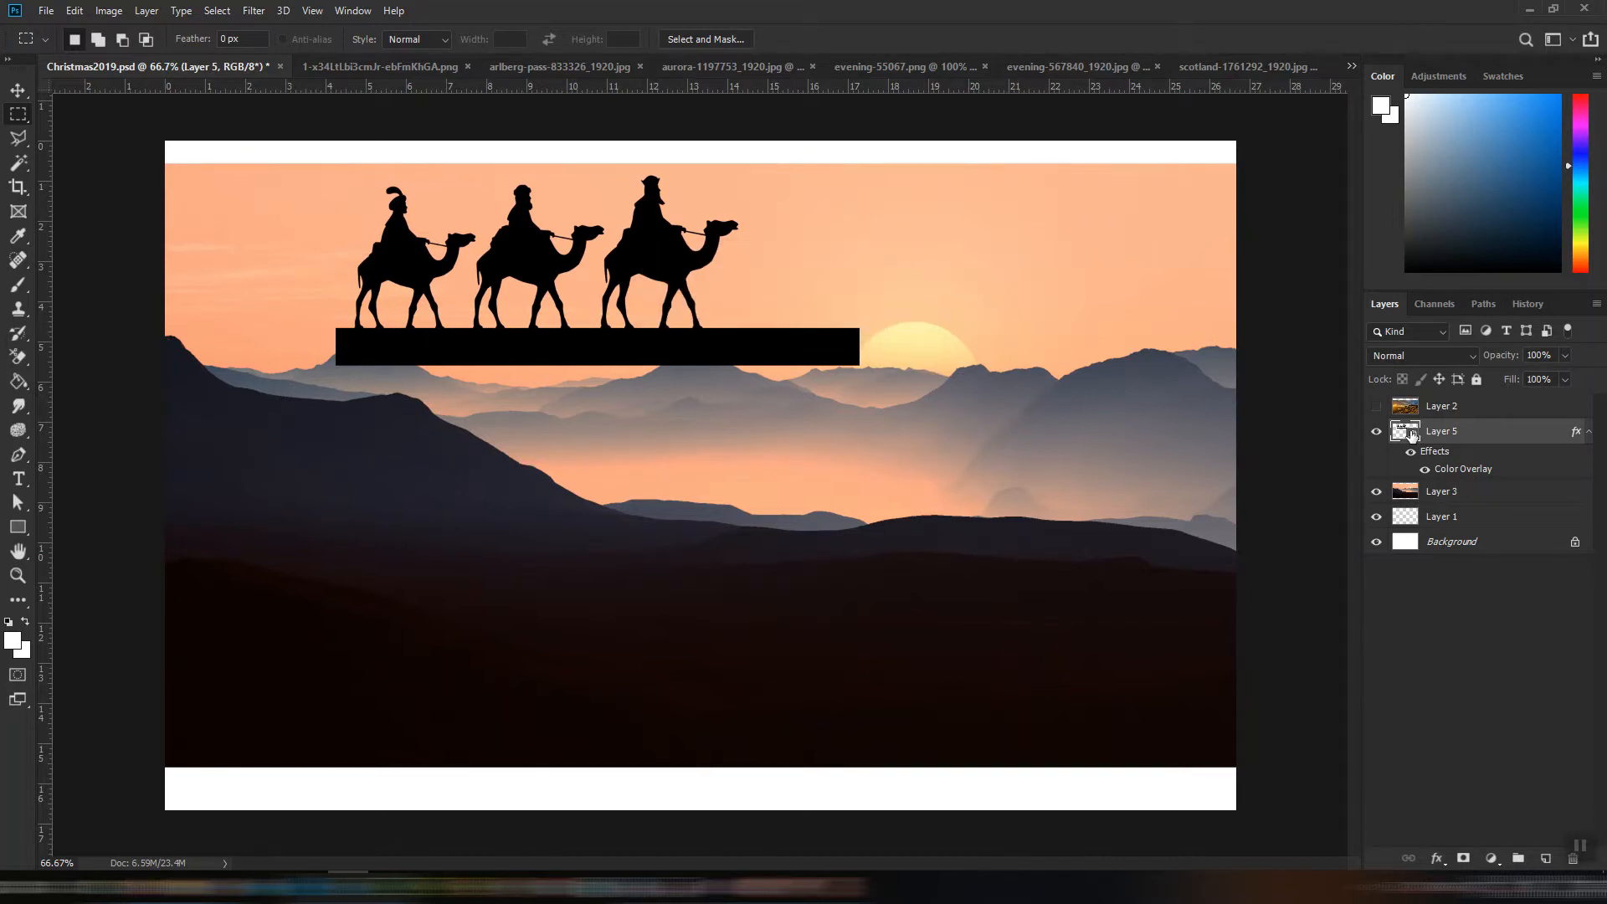
# - Rasterize the camel rider silhouettes layer, delete the black ground strip beneath the camels, and clear the selection
pyautogui.rightClick(1431, 432)
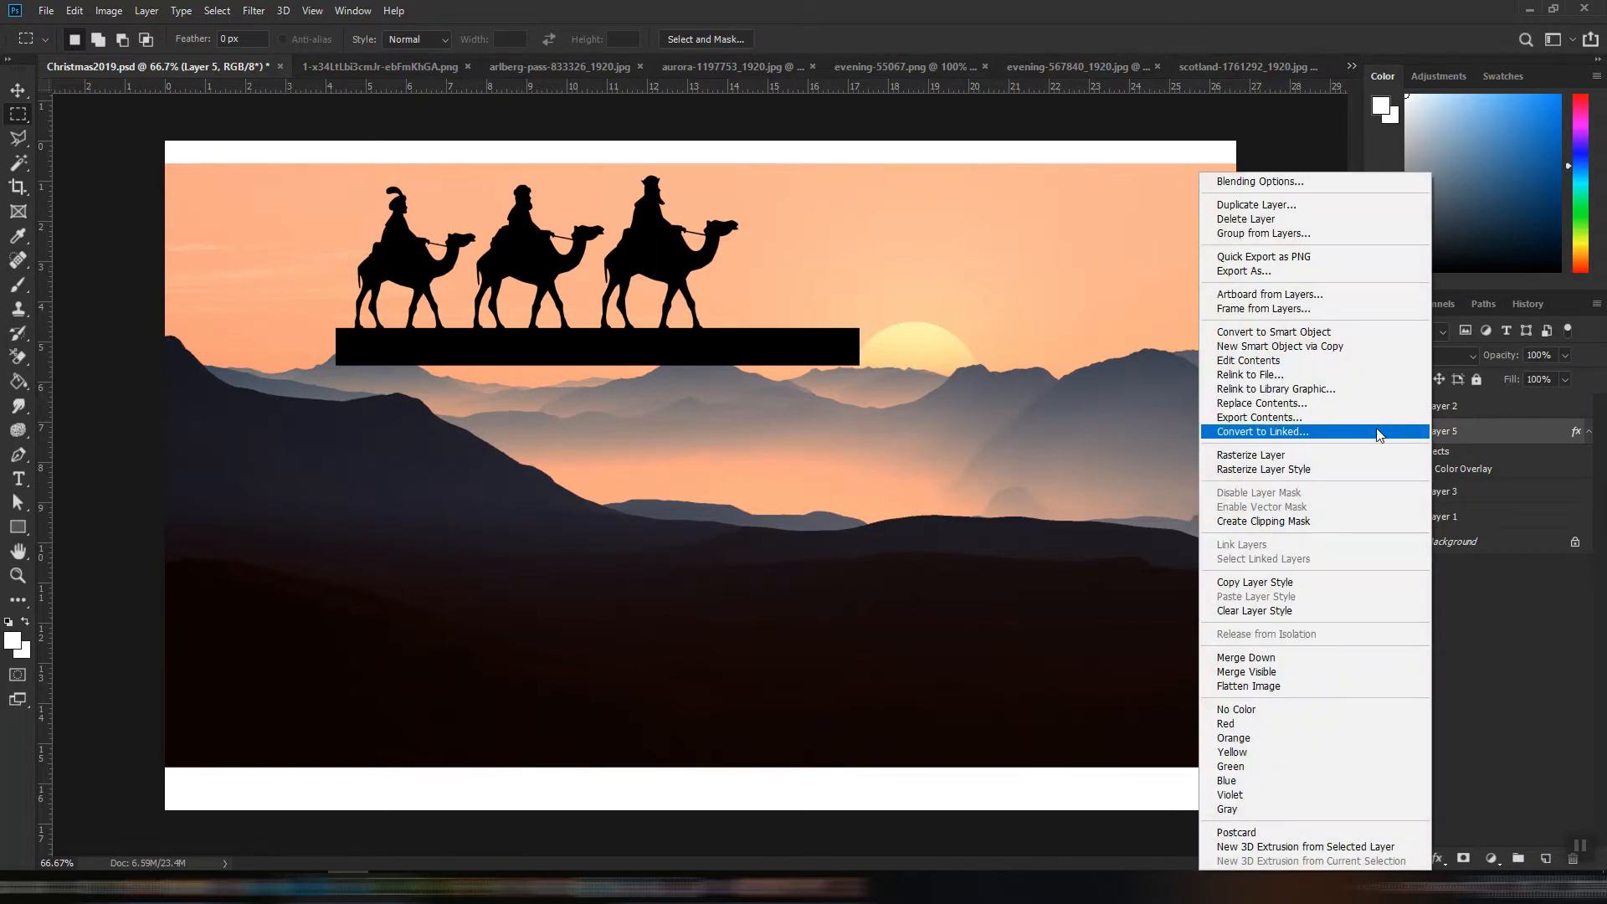
pyautogui.click(1301, 458)
pyautogui.moveTo(308, 419); pyautogui.dragTo(970, 327)
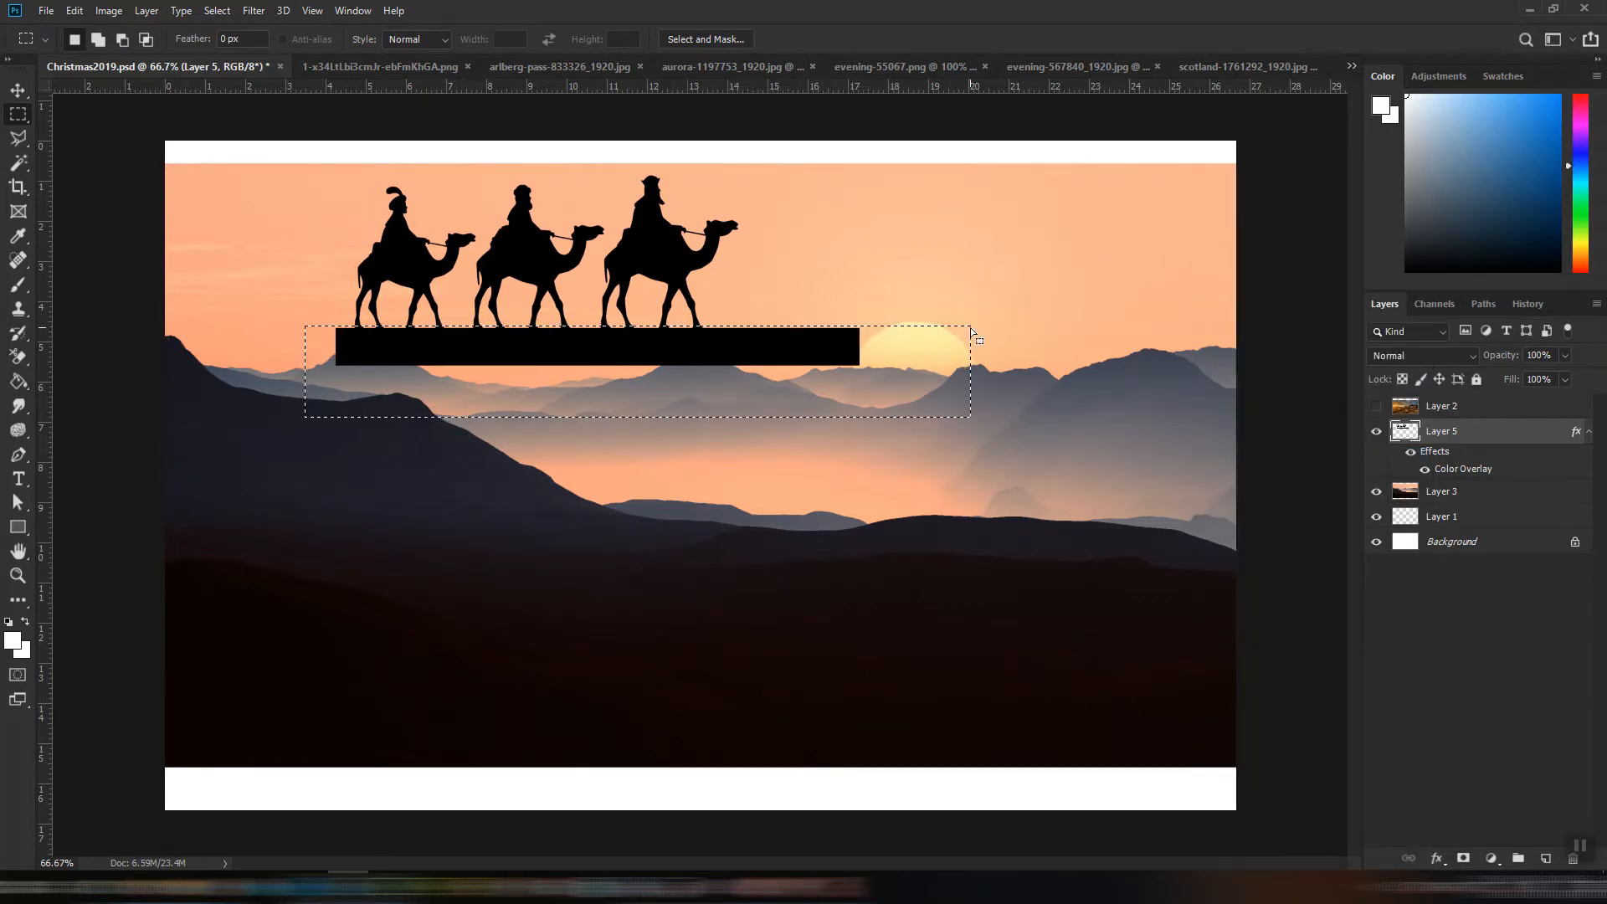
pyautogui.press('Delete')
pyautogui.click(1141, 356)
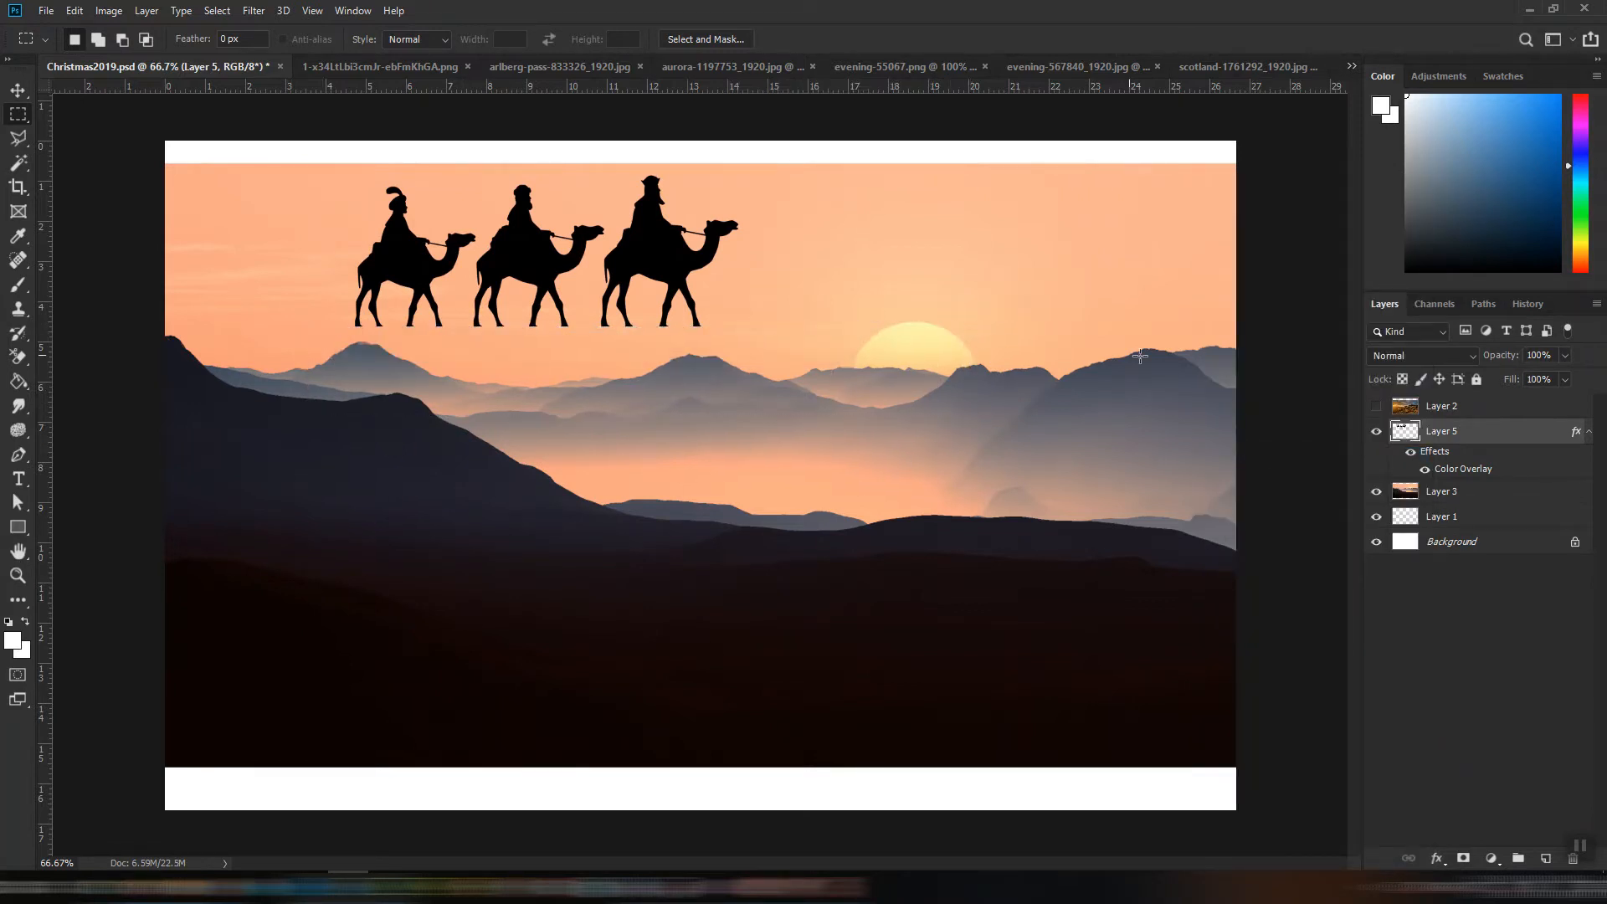
# - Convert the camel rider silhouettes layer to a smart object and move it down onto the dark ridge
pyautogui.rightClick(1442, 438)
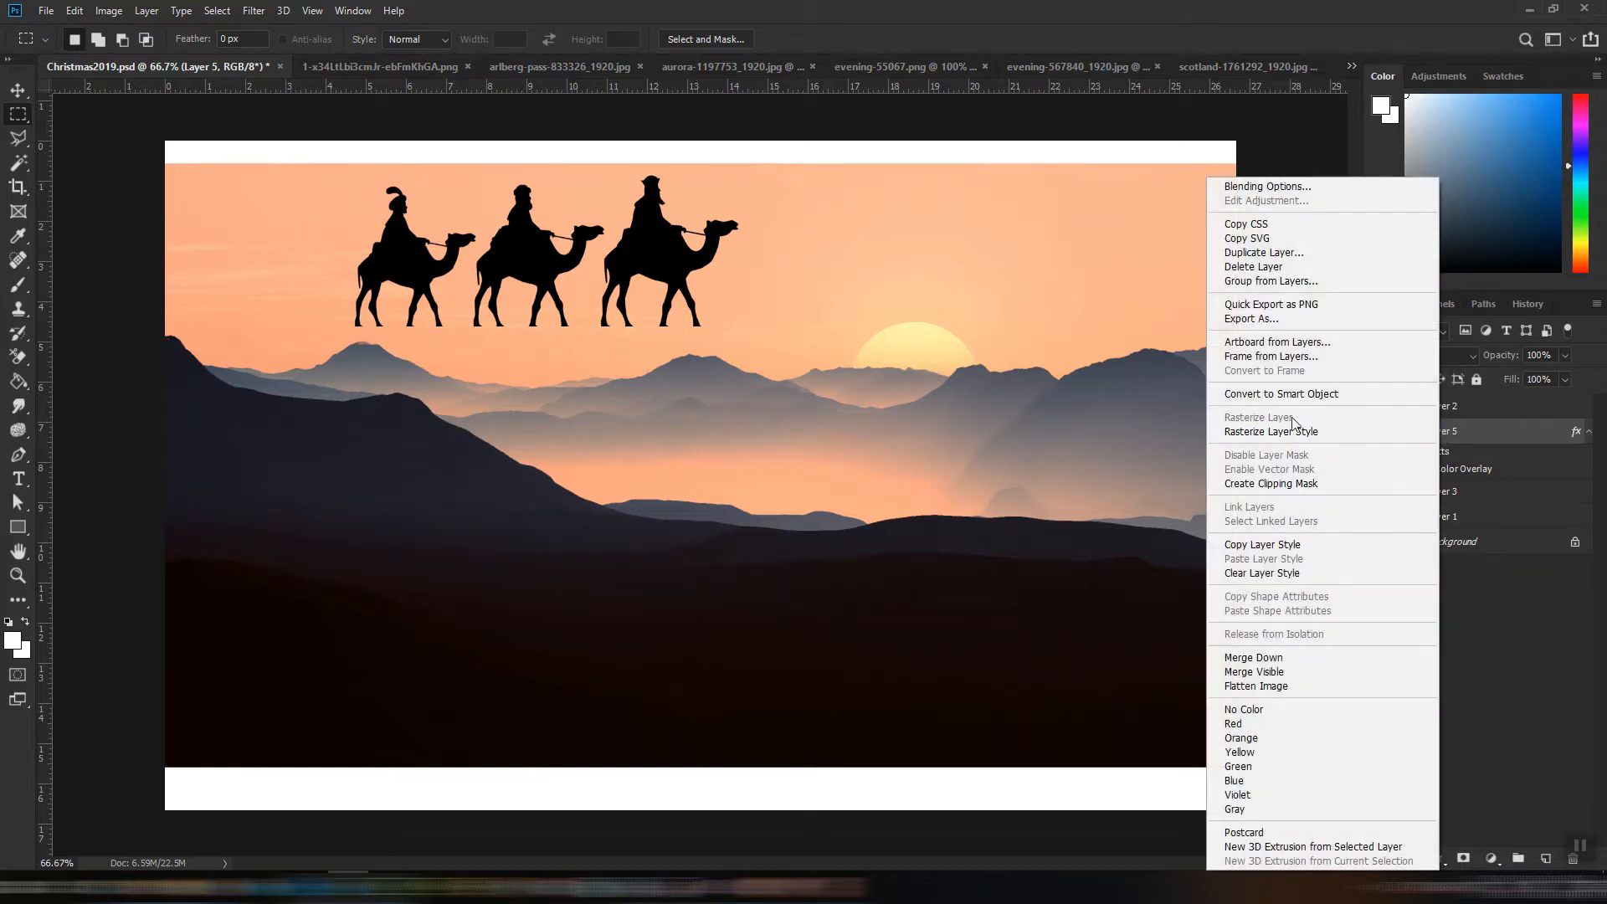
pyautogui.click(1281, 393)
pyautogui.click(10, 92)
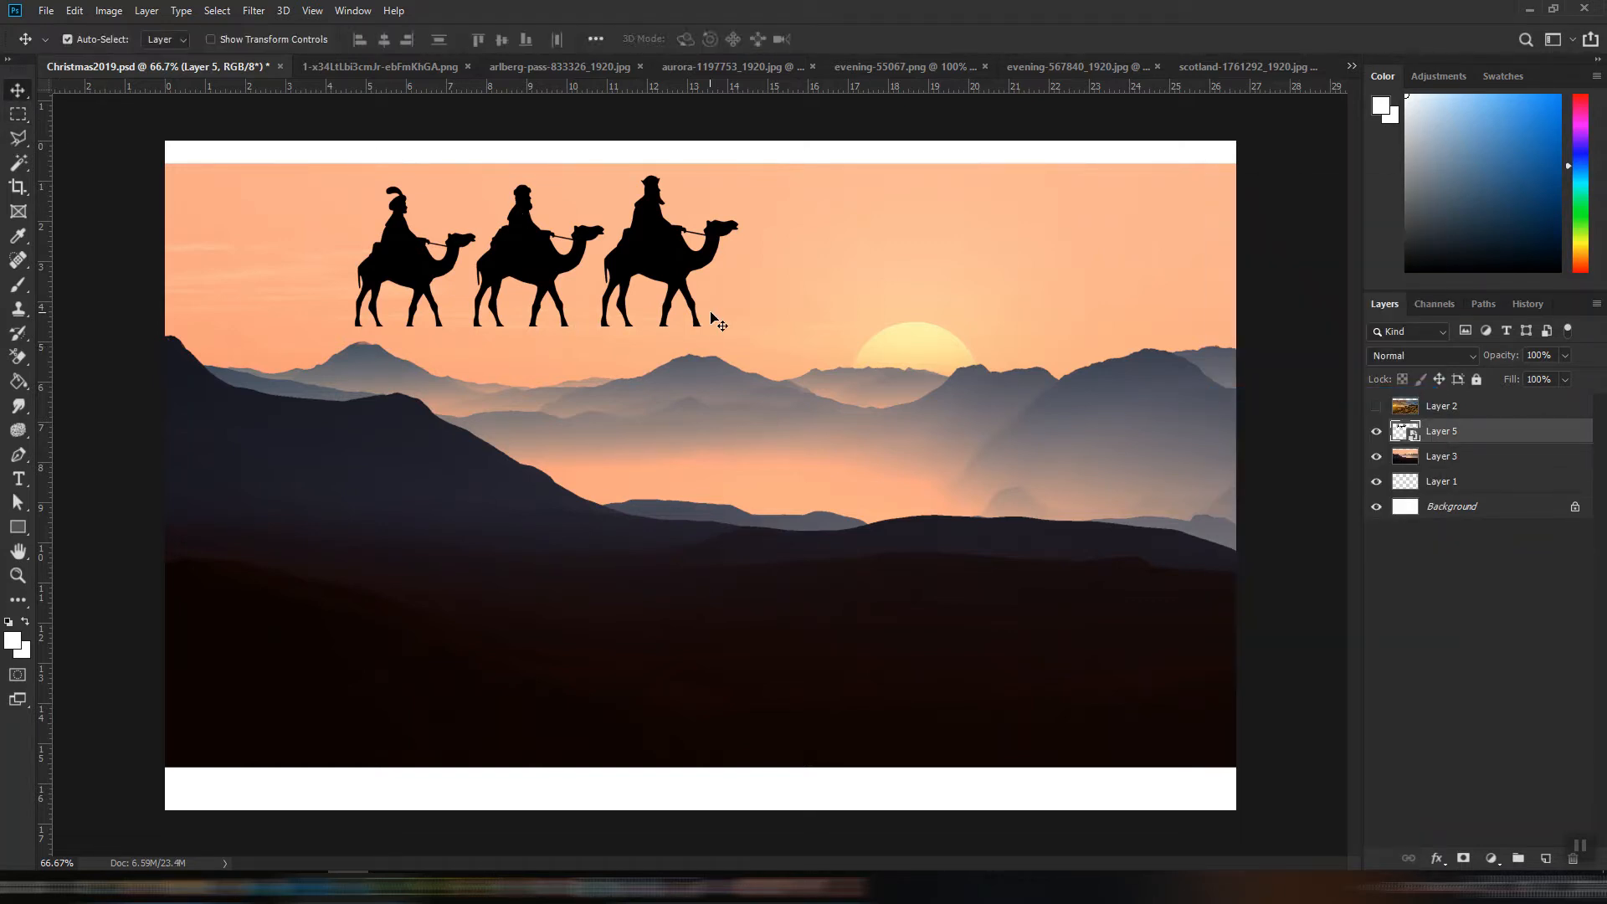
pyautogui.moveTo(655, 255); pyautogui.dragTo(542, 464)
# - Flip the mountain sunset layer horizontally and, with the camel riders hidden, move it down to the canvas's bottom edge
pyautogui.click(722, 650)
pyautogui.hotkey('ctrl', 't')
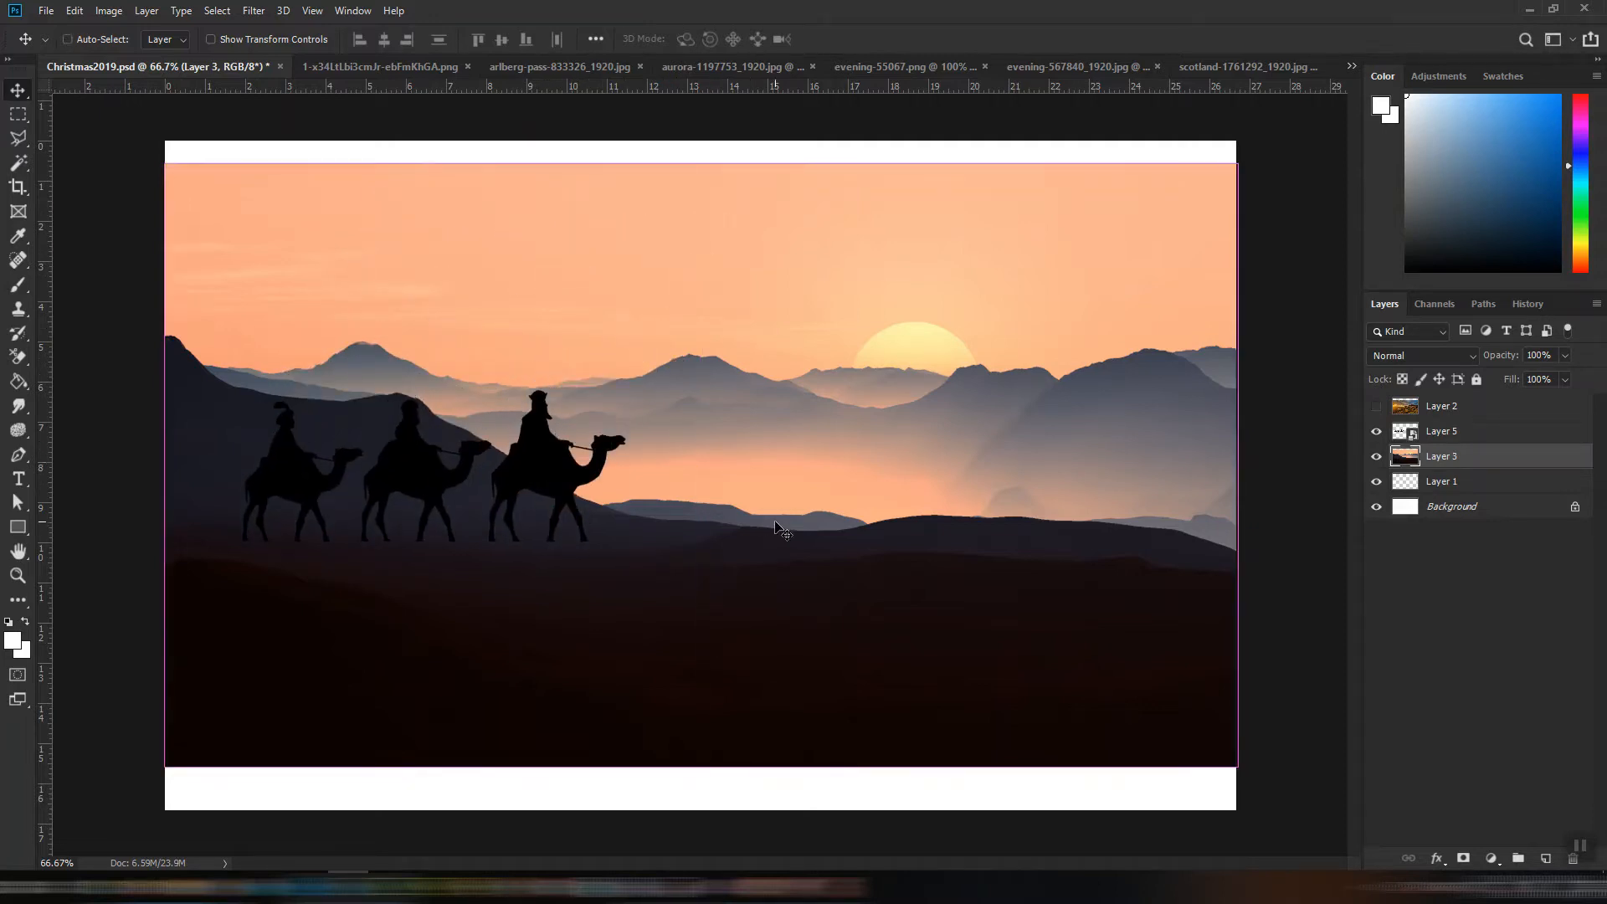
pyautogui.rightClick(759, 519)
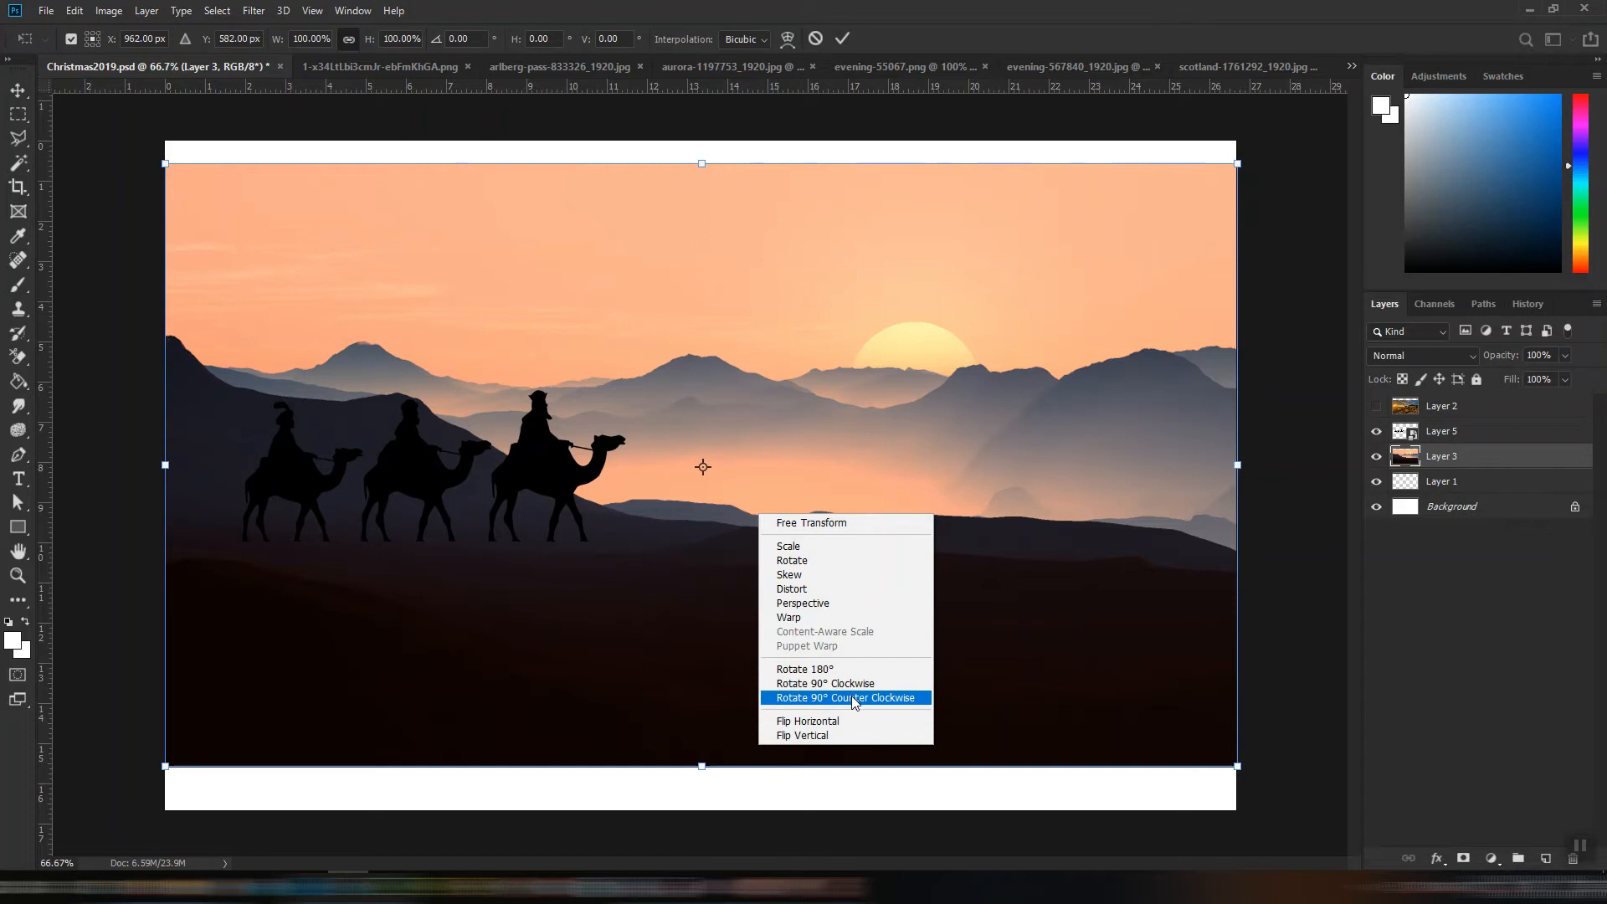
pyautogui.click(843, 724)
pyautogui.press('Return')
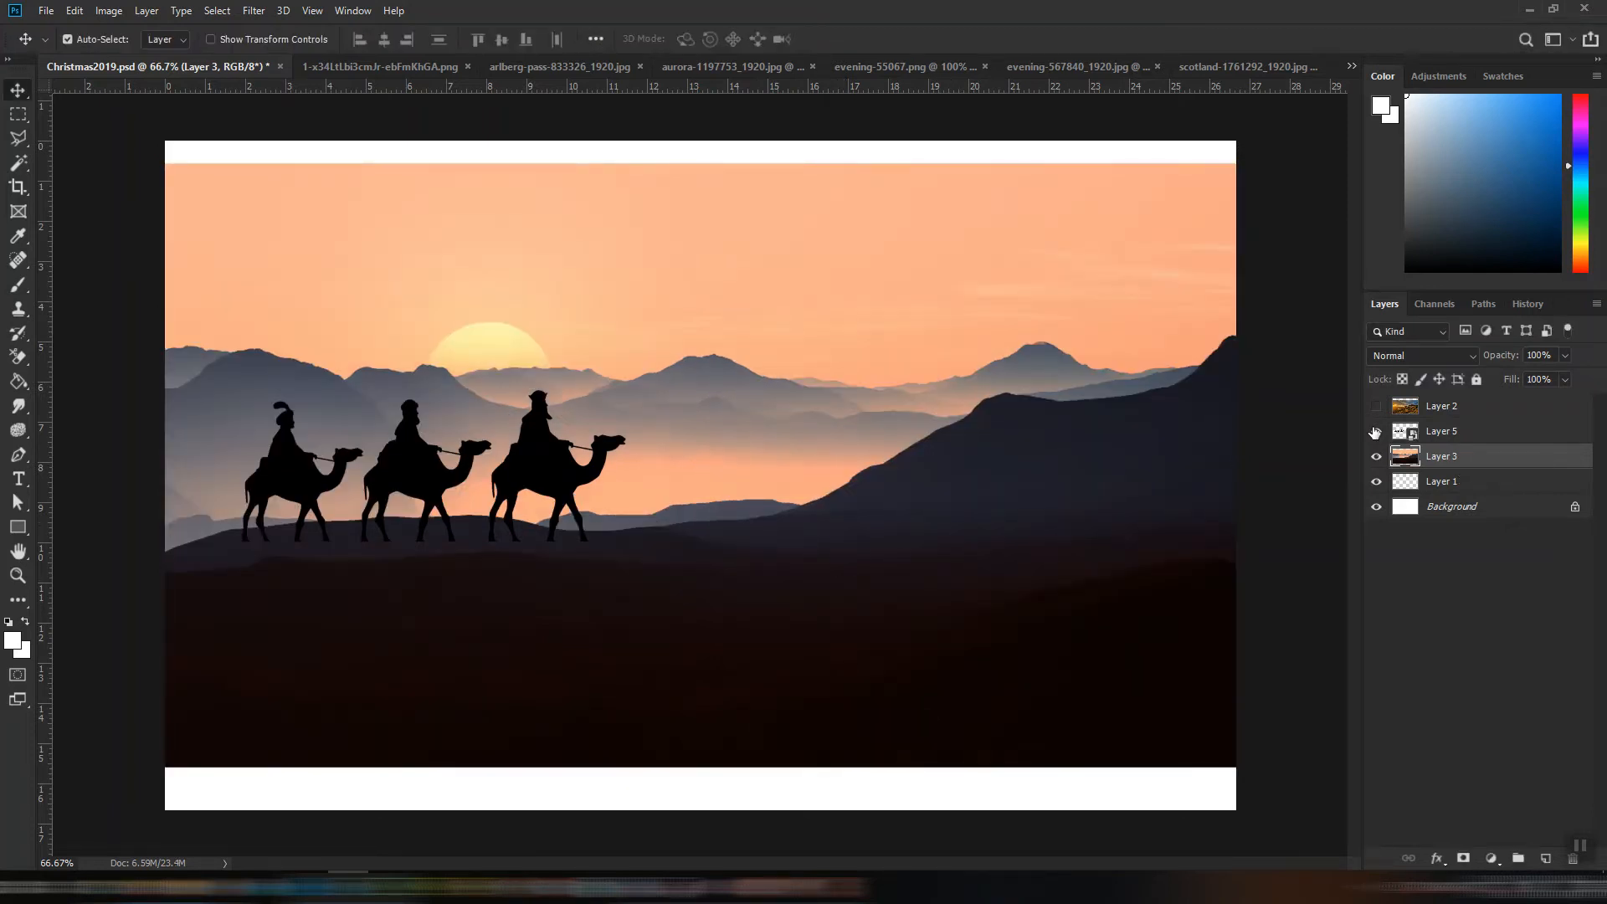
pyautogui.click(1376, 431)
pyautogui.moveTo(860, 541); pyautogui.dragTo(860, 623)
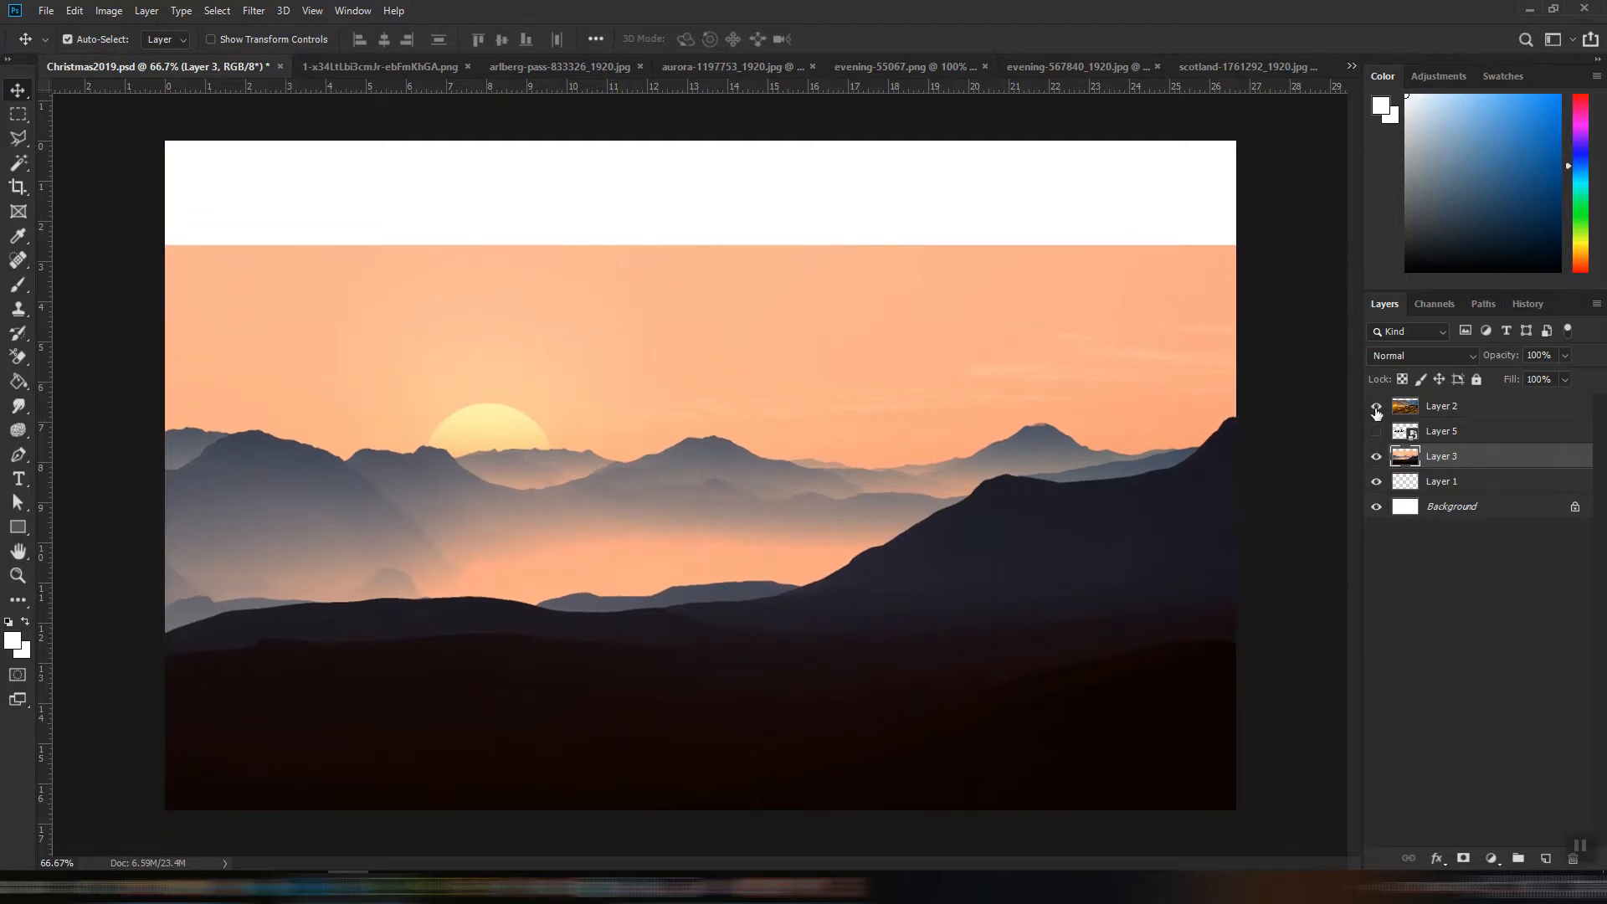
# - Show the highland landscape layer, flip it horizontally, and shift it slightly down and toward the canvas's left side
pyautogui.click(1376, 409)
pyautogui.click(757, 634)
pyautogui.hotkey('ctrl', 't')
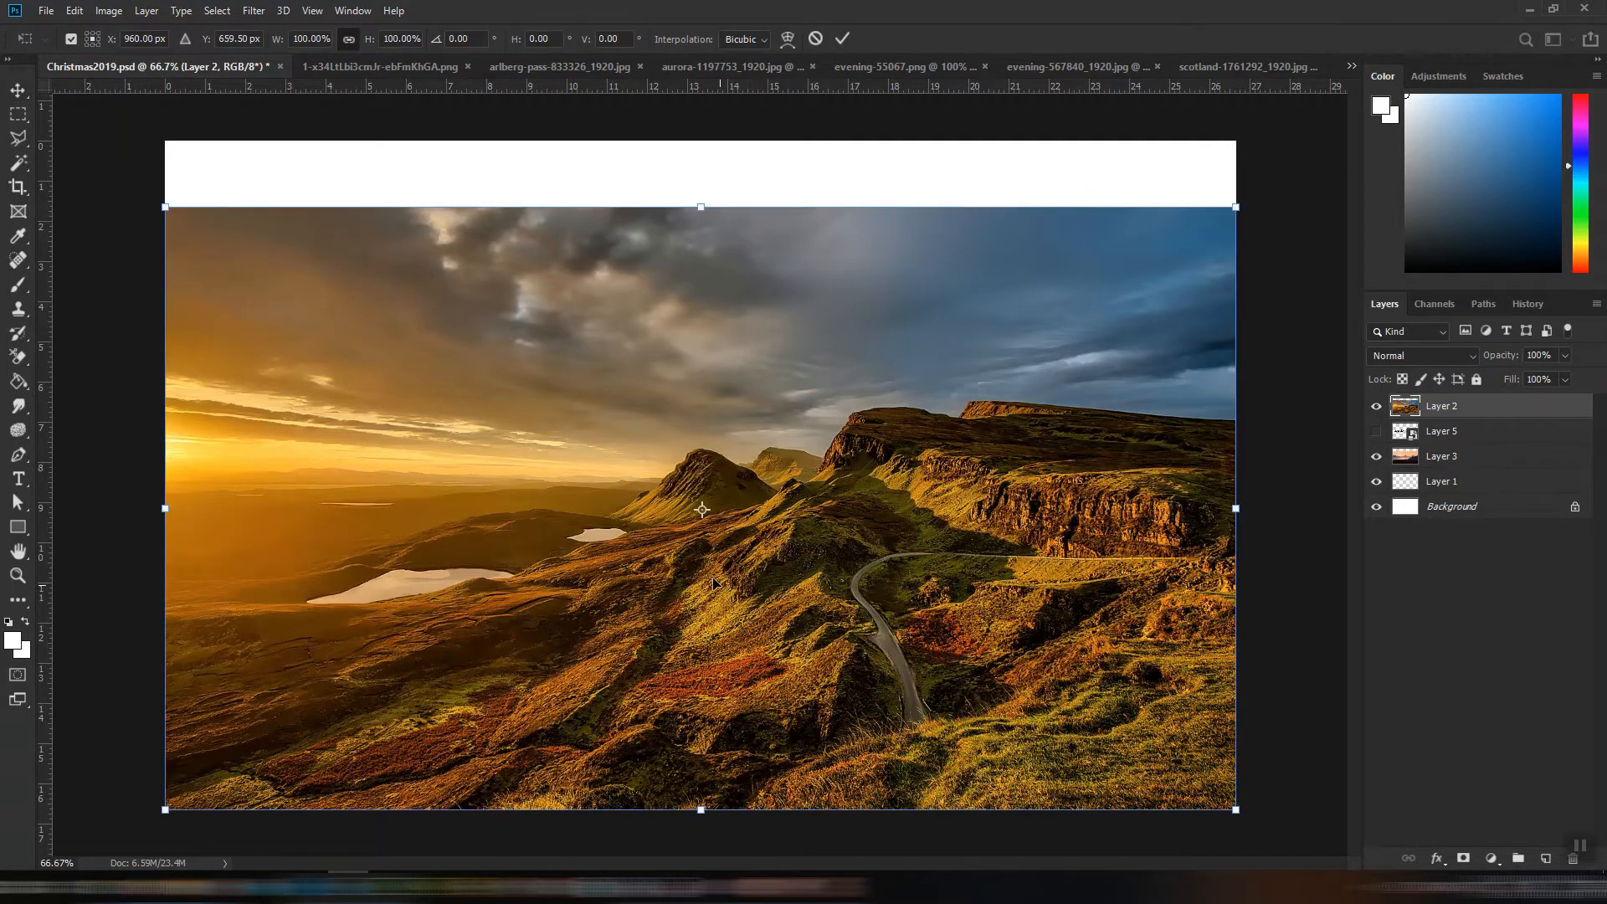
pyautogui.rightClick(691, 551)
pyautogui.click(805, 753)
pyautogui.press('Return')
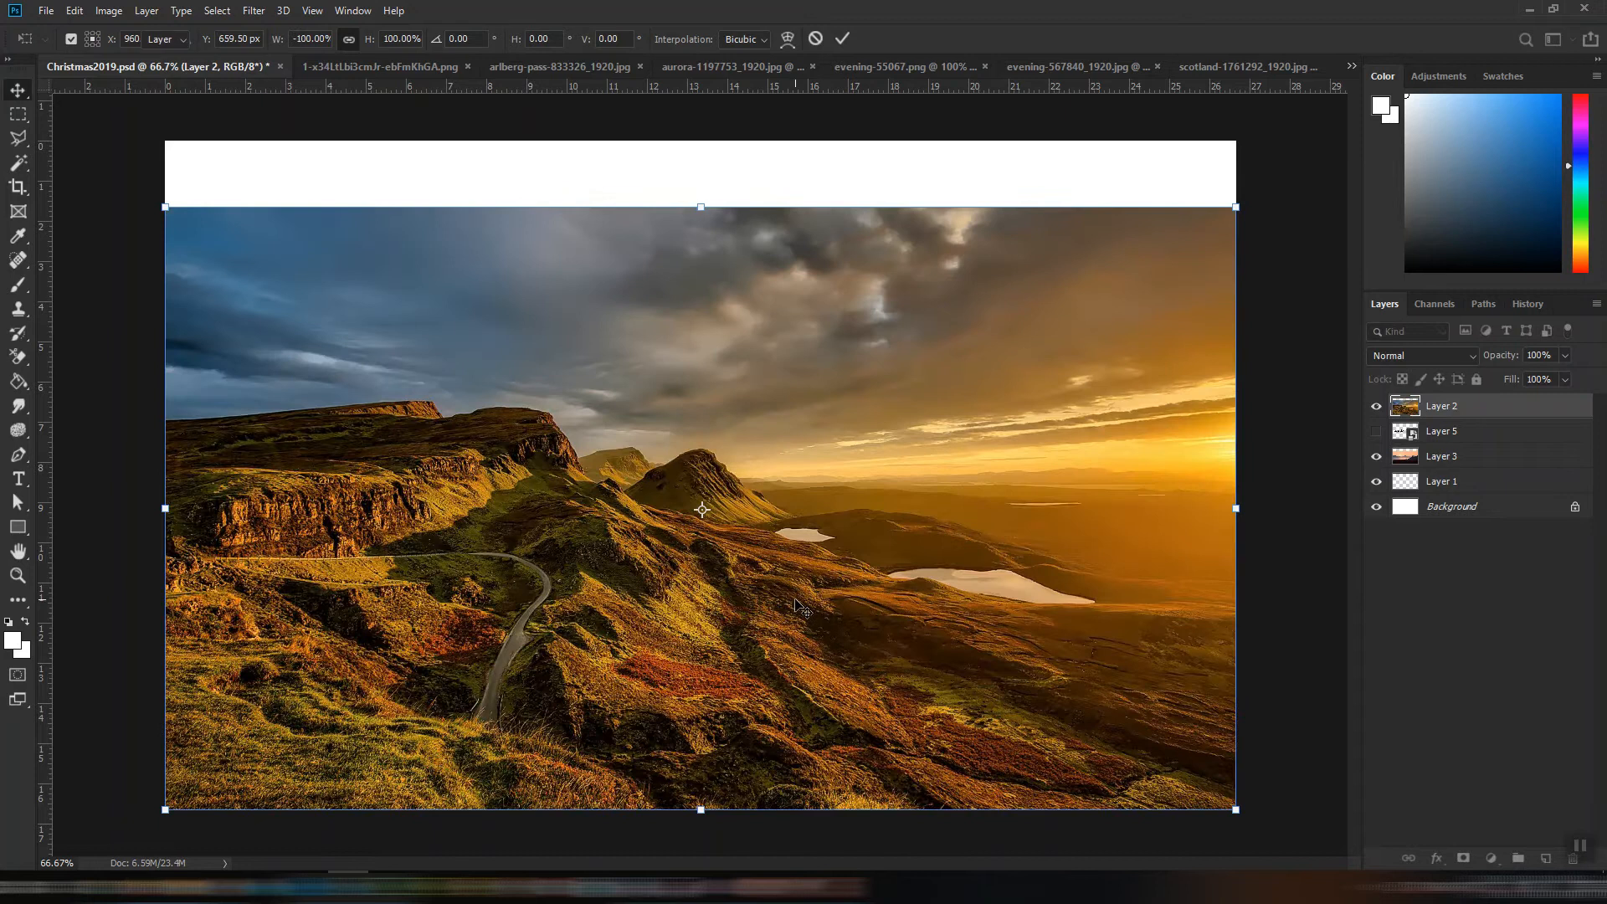
pyautogui.moveTo(790, 527)
pyautogui.mouseDown()
pyautogui.moveTo(790, 560)
pyautogui.moveTo(701, 614)
pyautogui.moveTo(795, 606)
pyautogui.moveTo(778, 543)
pyautogui.mouseUp()
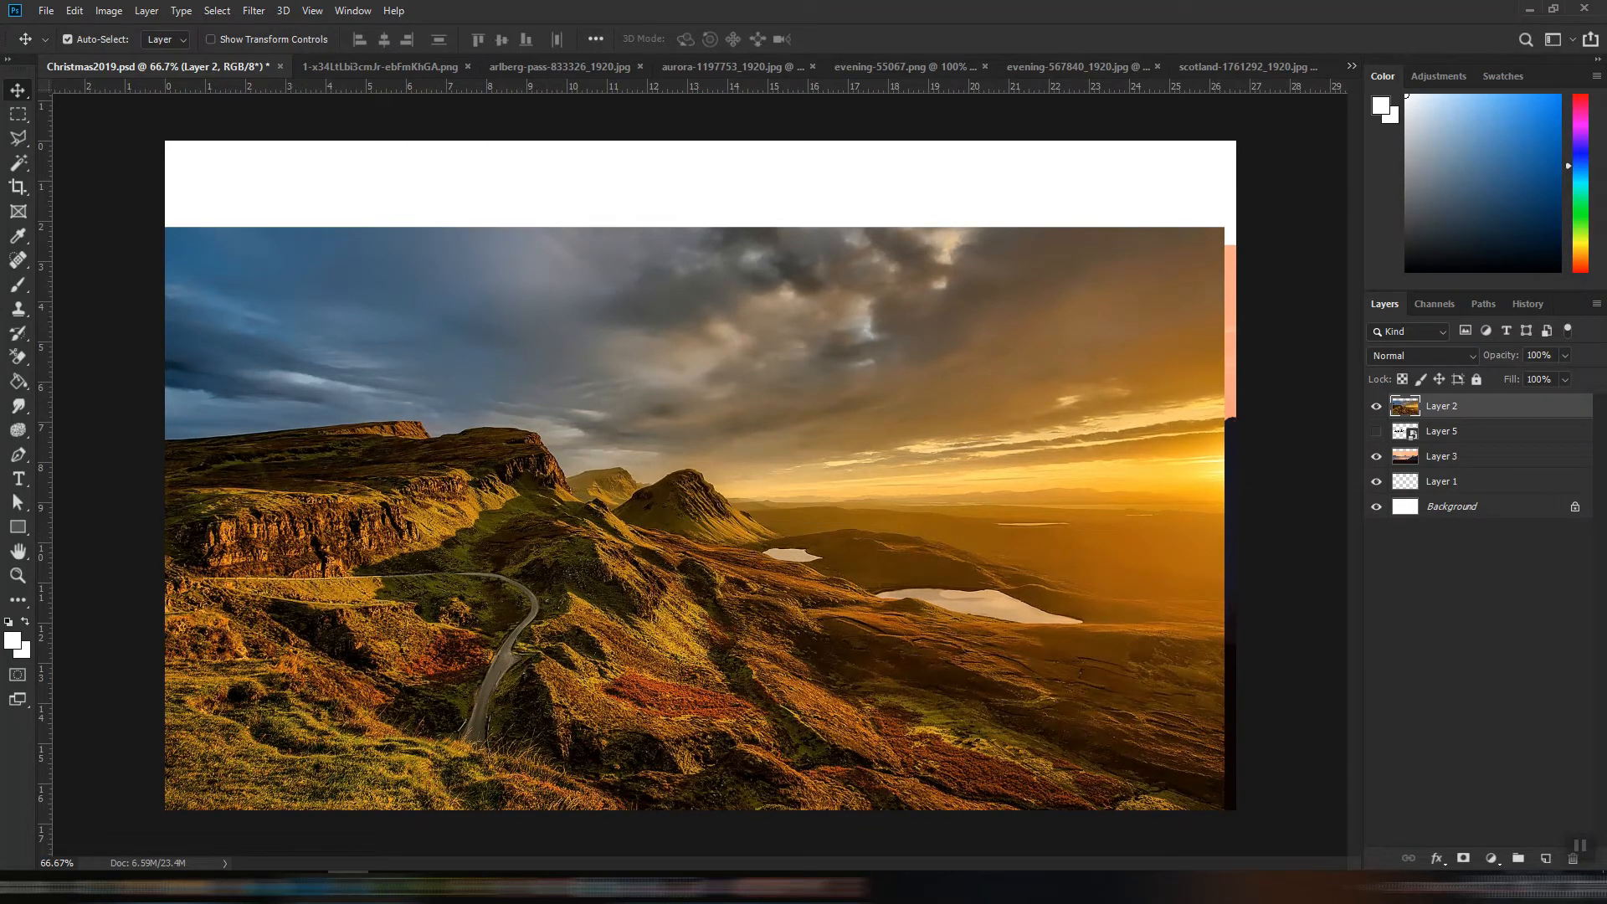
# - Add a layer mask to the highland landscape and paint out its sky with a black size-400 brush at 87% opacity
pyautogui.click(1465, 859)
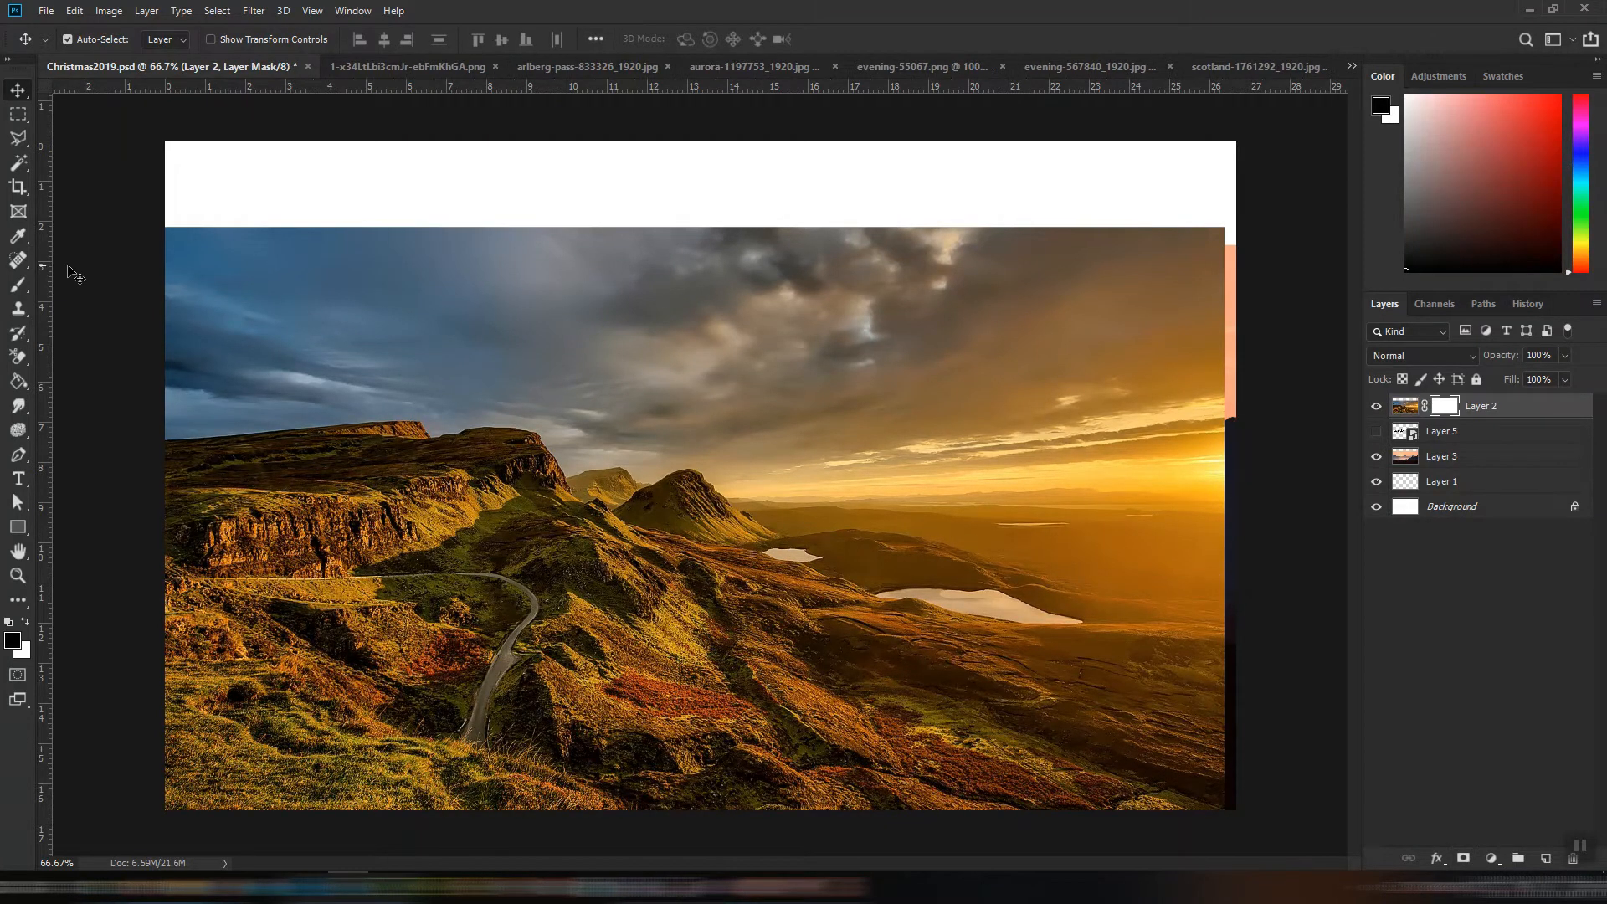
pyautogui.click(20, 287)
pyautogui.press(']')
pyautogui.press(']')
pyautogui.press(']')
pyautogui.press(']')
pyautogui.press(']')
pyautogui.press(']')
pyautogui.click(374, 40)
pyautogui.moveTo(372, 62); pyautogui.dragTo(378, 63)
pyautogui.moveTo(194, 238)
pyautogui.mouseDown()
pyautogui.moveTo(458, 244)
pyautogui.moveTo(311, 238)
pyautogui.moveTo(1229, 249)
pyautogui.moveTo(951, 249)
pyautogui.moveTo(467, 208)
pyautogui.moveTo(275, 214)
pyautogui.moveTo(604, 237)
pyautogui.moveTo(1004, 217)
pyautogui.moveTo(895, 209)
pyautogui.moveTo(1254, 229)
pyautogui.moveTo(1160, 357)
pyautogui.moveTo(910, 313)
pyautogui.moveTo(1058, 368)
pyautogui.moveTo(752, 331)
pyautogui.moveTo(1210, 460)
pyautogui.moveTo(988, 480)
pyautogui.moveTo(1184, 402)
pyautogui.mouseUp()
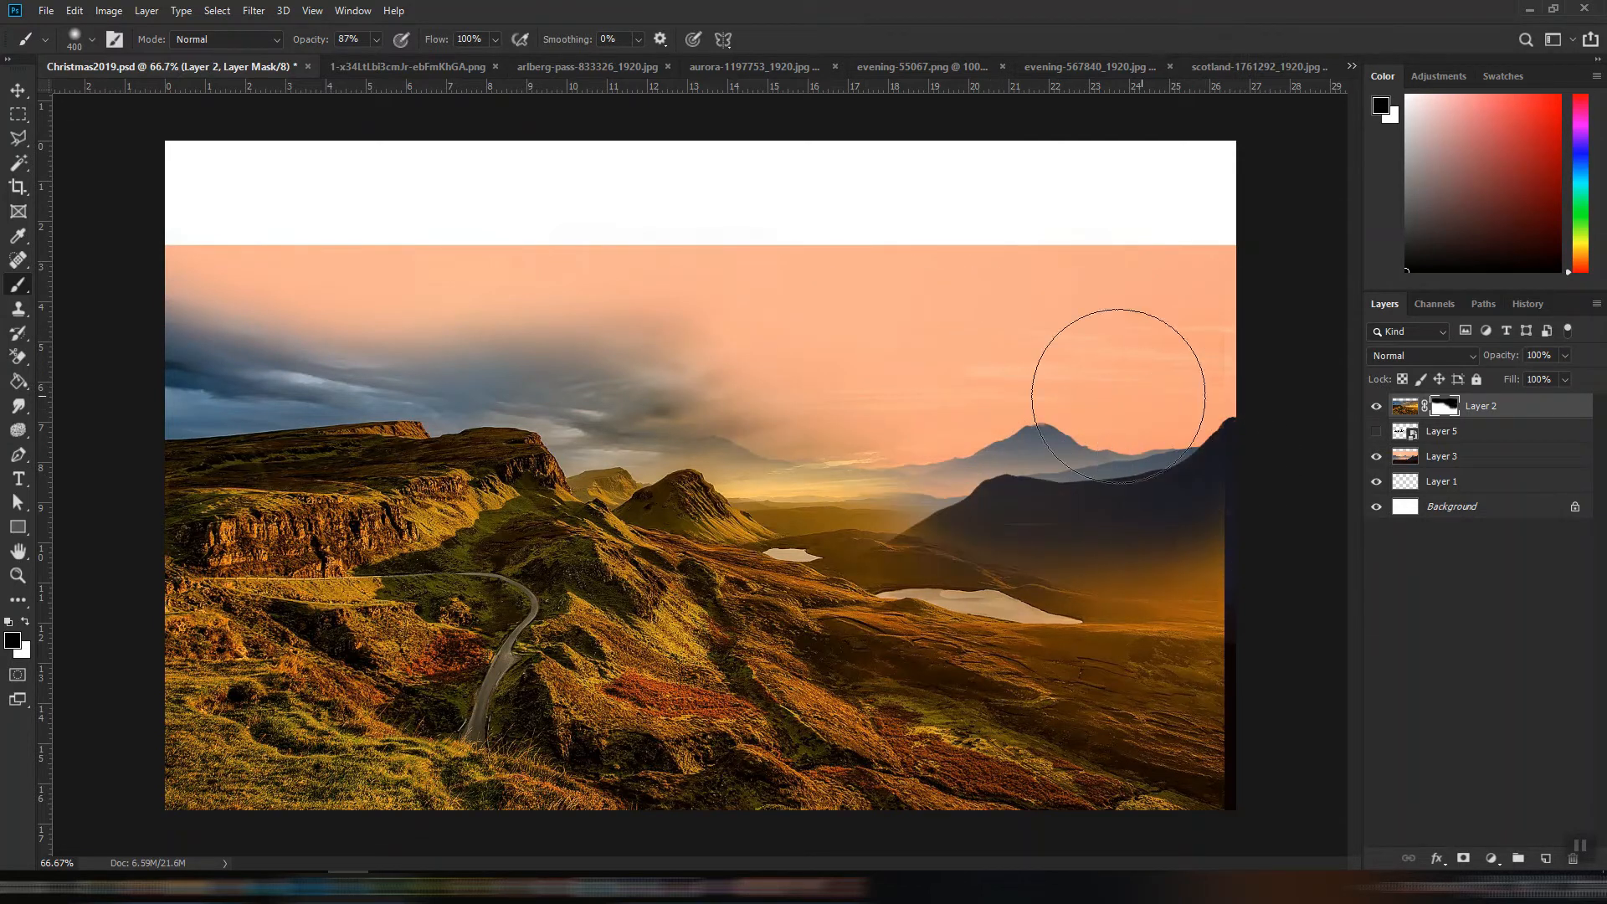
# - Move the highland landscape down and mask out its remaining clouds, haze and distant hills with the black brush, reduced to size 200
pyautogui.press('v')
pyautogui.moveTo(552, 637); pyautogui.dragTo(562, 696)
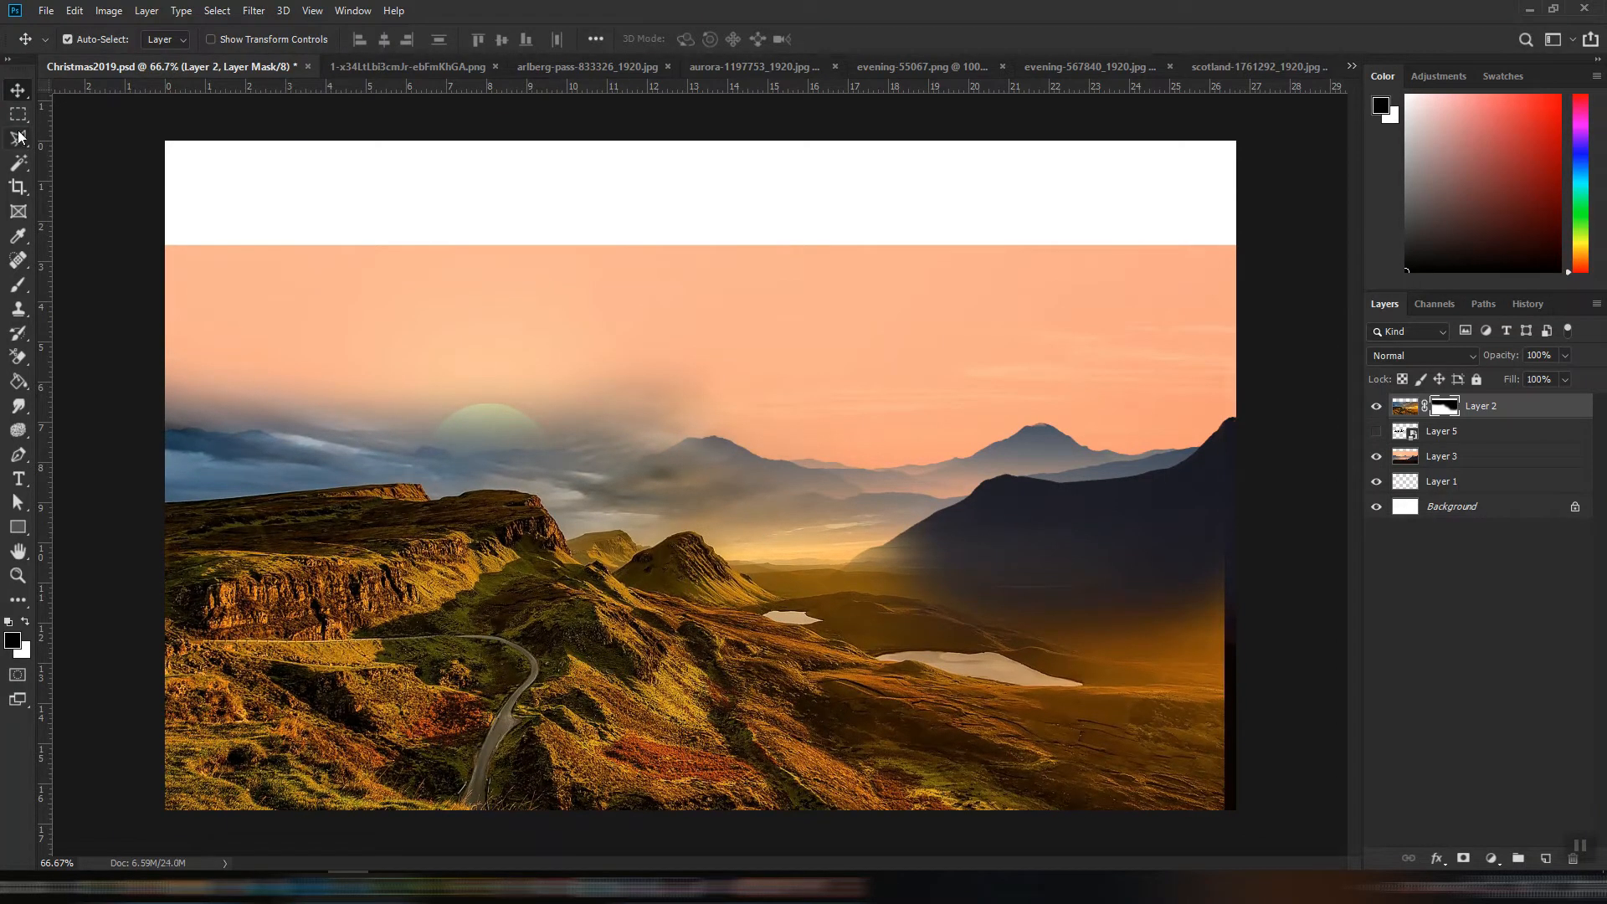
pyautogui.click(22, 292)
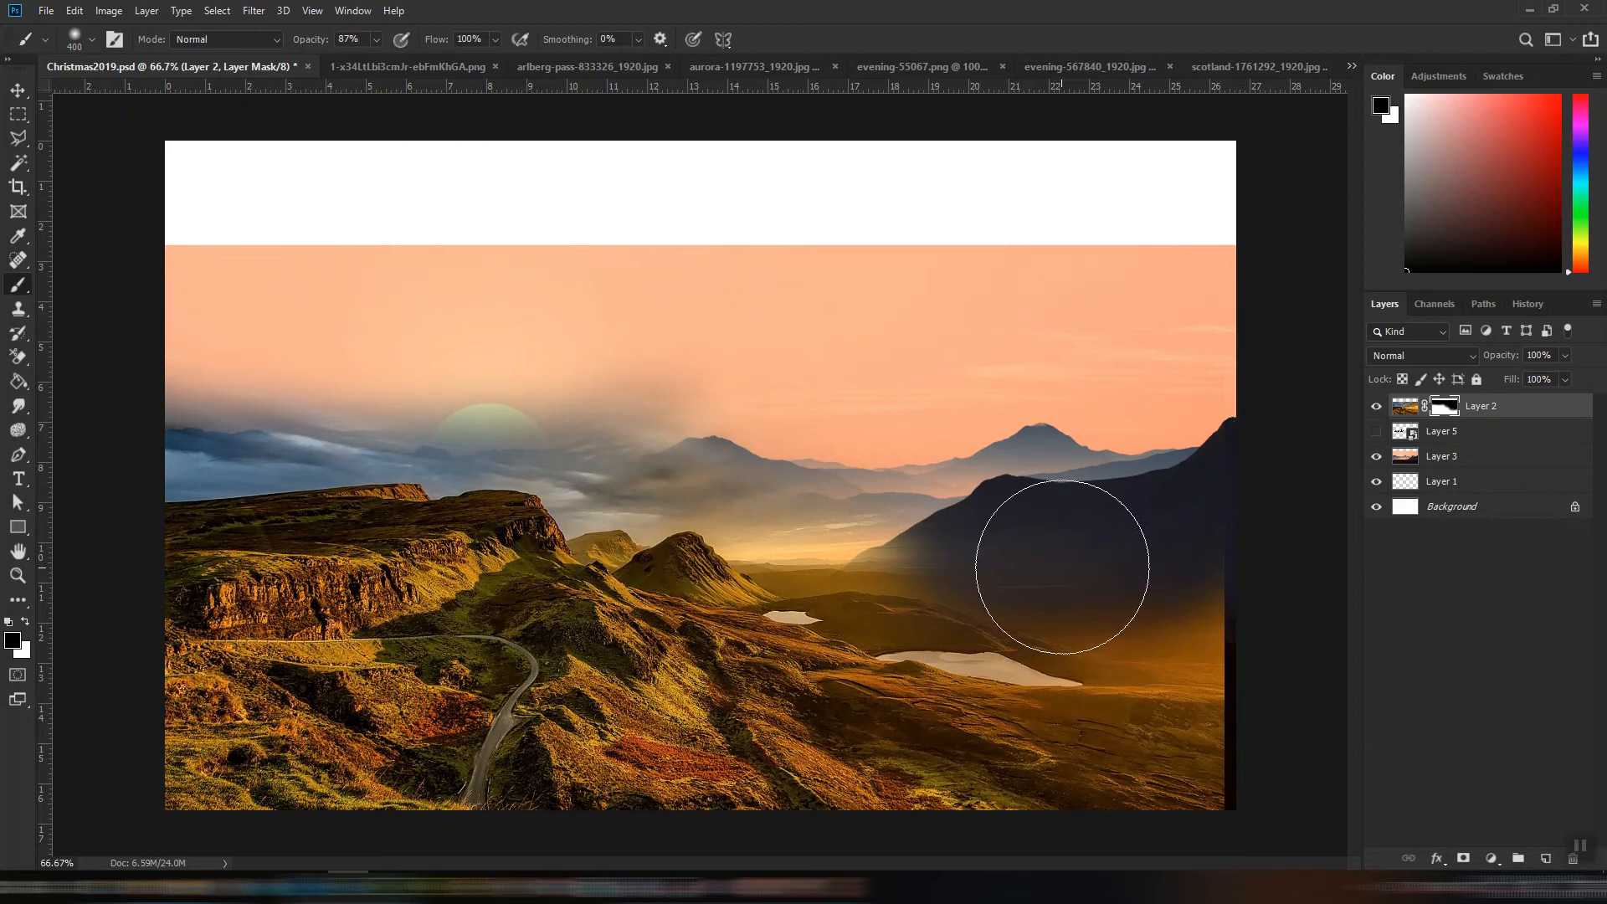
pyautogui.moveTo(1212, 565)
pyautogui.mouseDown()
pyautogui.moveTo(1045, 575)
pyautogui.moveTo(1200, 597)
pyautogui.moveTo(898, 573)
pyautogui.moveTo(705, 478)
pyautogui.moveTo(643, 418)
pyautogui.moveTo(622, 431)
pyautogui.moveTo(418, 412)
pyautogui.moveTo(118, 423)
pyautogui.mouseUp()
pyautogui.press('[')
pyautogui.press('[')
pyautogui.moveTo(371, 410)
pyautogui.mouseDown()
pyautogui.moveTo(193, 430)
pyautogui.moveTo(315, 419)
pyautogui.mouseUp()
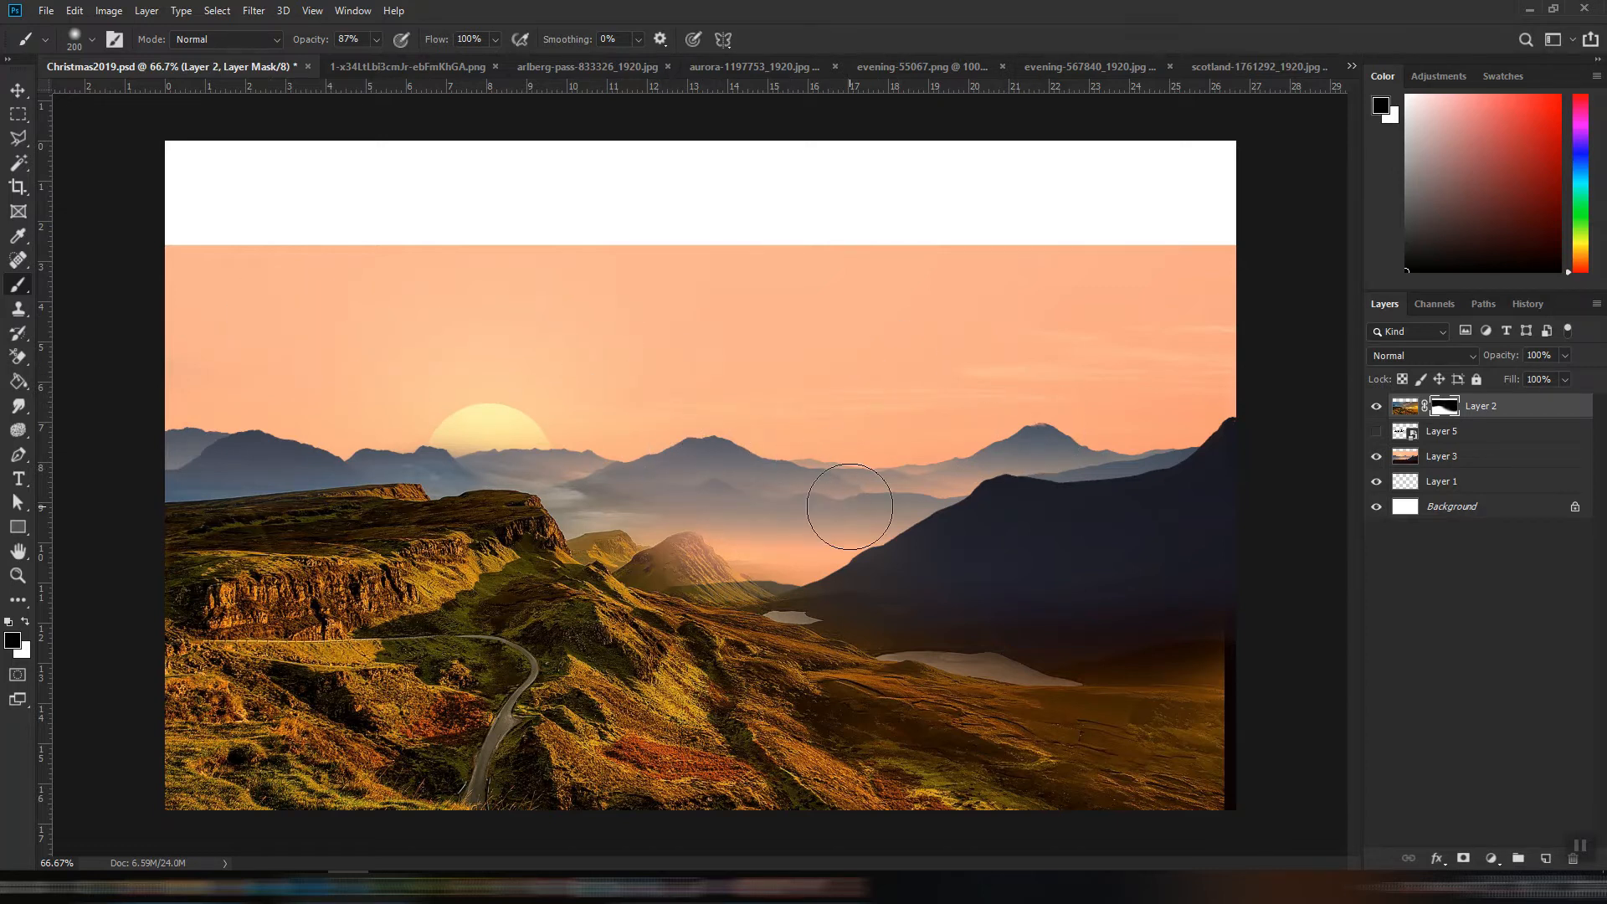
pyautogui.moveTo(728, 544)
pyautogui.mouseDown()
pyautogui.moveTo(673, 523)
pyautogui.moveTo(736, 554)
pyautogui.moveTo(620, 514)
pyautogui.moveTo(791, 535)
pyautogui.moveTo(743, 536)
pyautogui.moveTo(776, 552)
pyautogui.mouseUp()
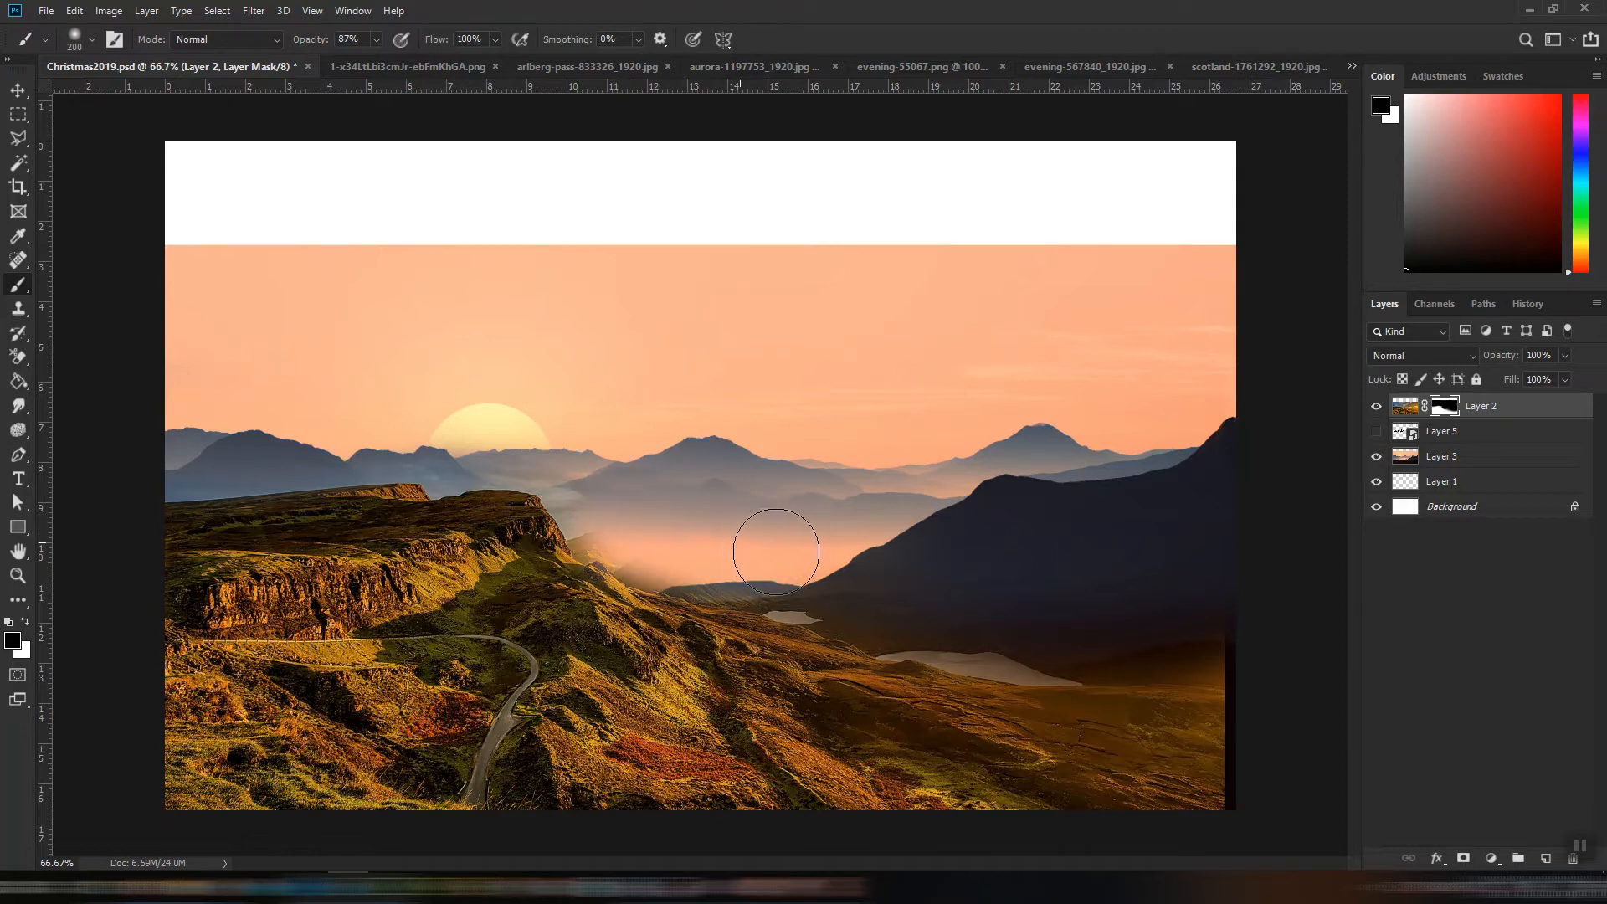
# - Move the mountain sunset layer up slightly and select the highland landscape layer's image
pyautogui.click(17, 89)
pyautogui.moveTo(1028, 564); pyautogui.dragTo(1029, 509)
pyautogui.click(376, 544)
# - Trace a Pen path along the cliff's ridge and around the sky above it, and convert it to a selection
pyautogui.hotkey('ctrl', '+')
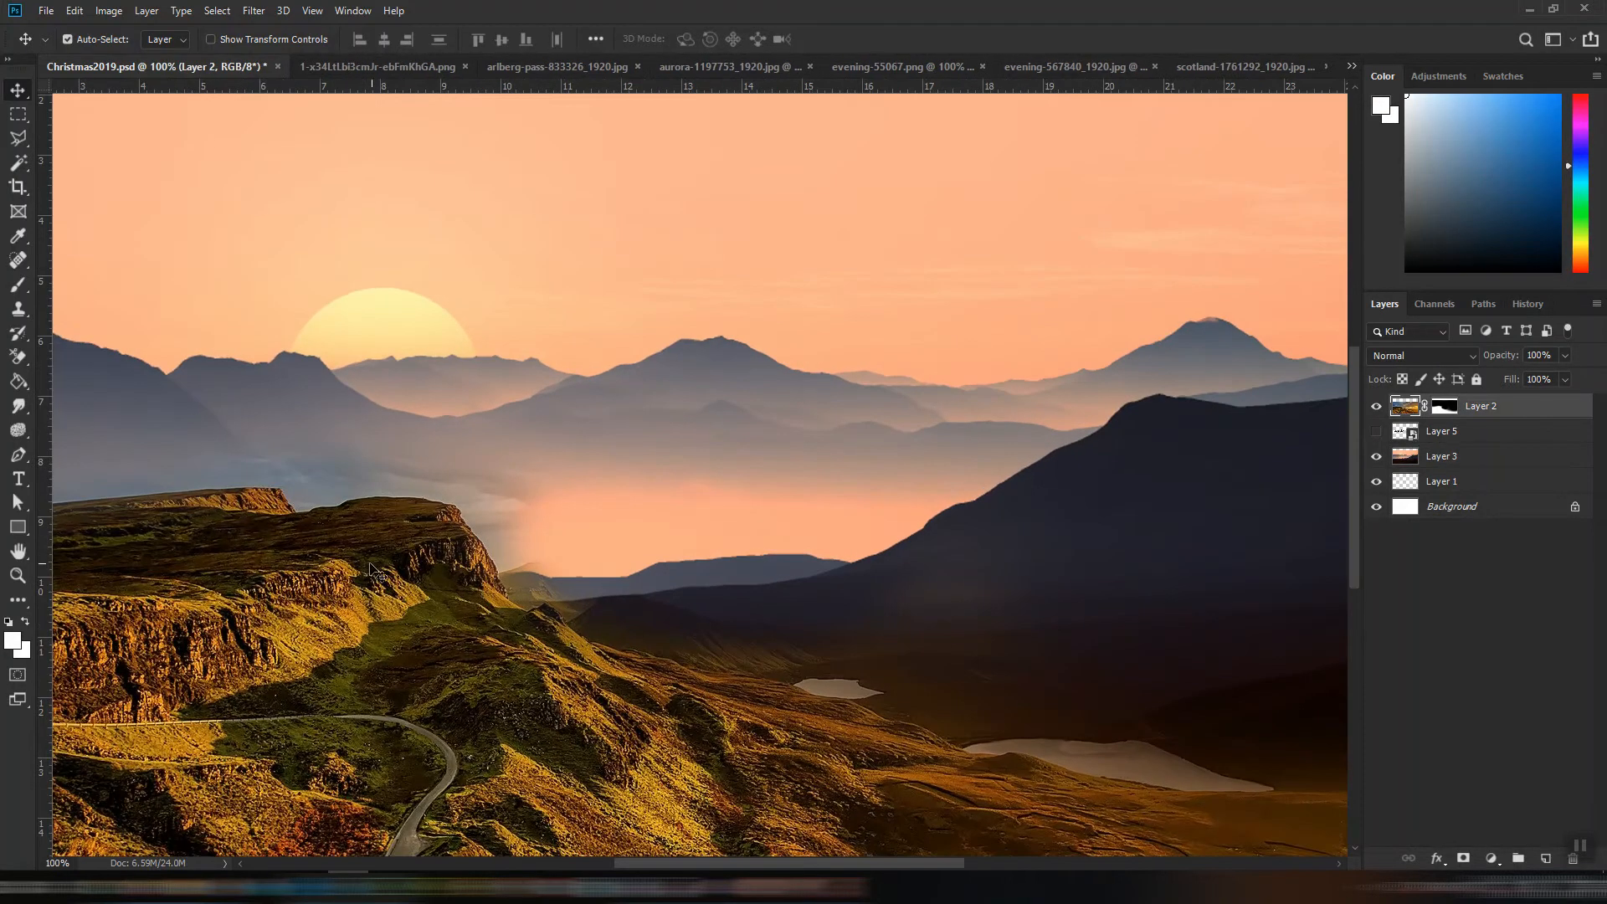
pyautogui.moveTo(361, 563); pyautogui.dragTo(912, 513)
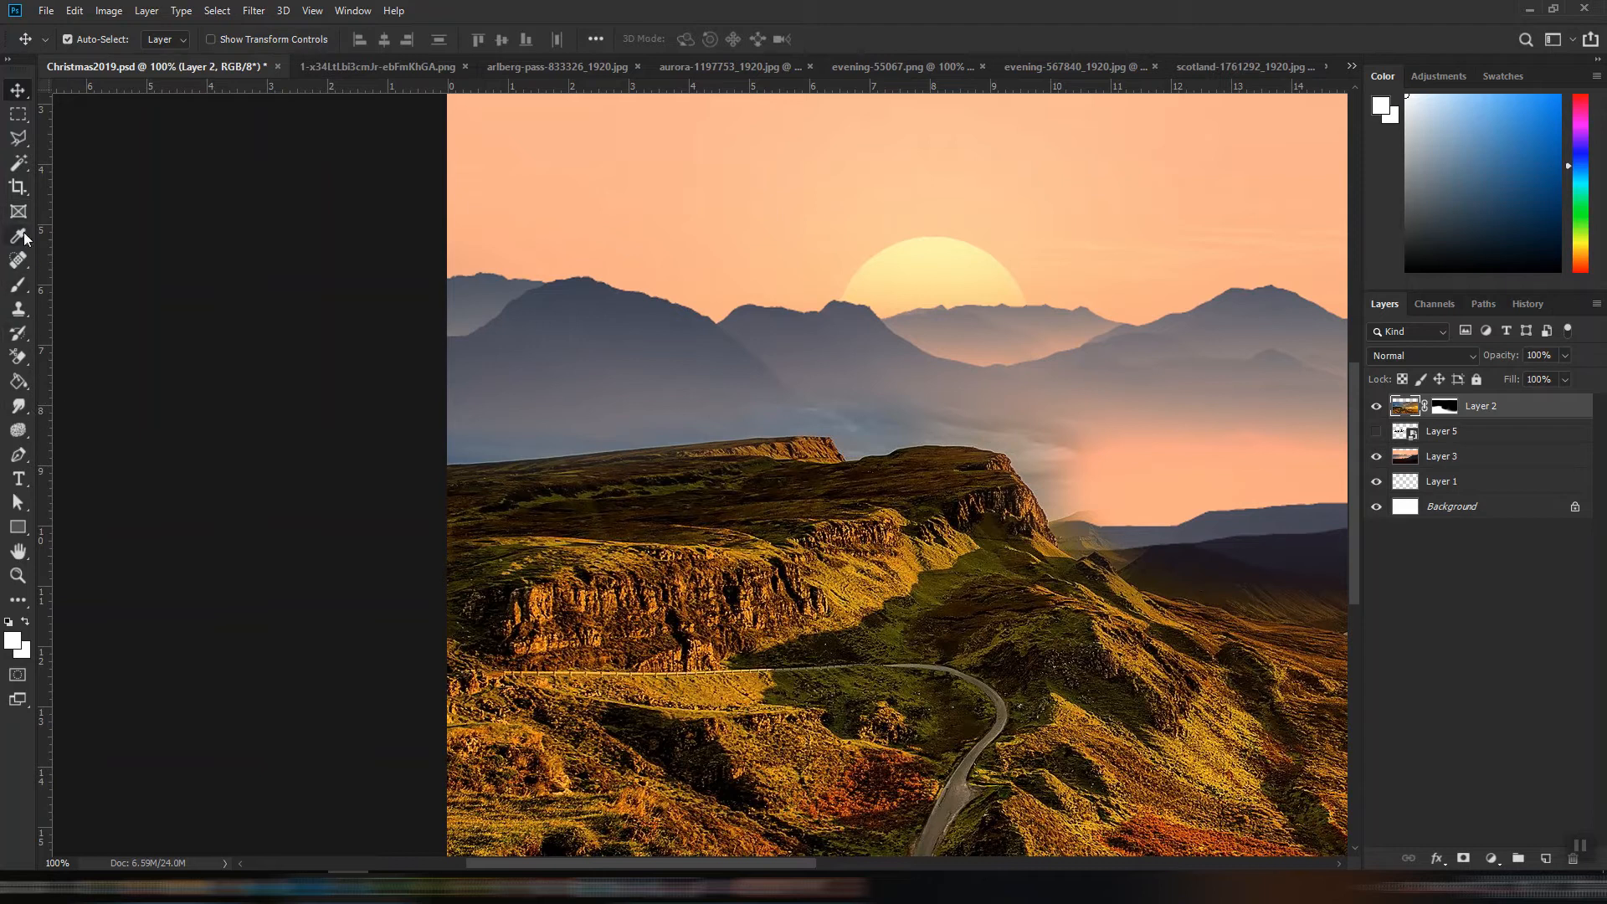
pyautogui.click(19, 455)
pyautogui.hotkey('ctrl', '+')
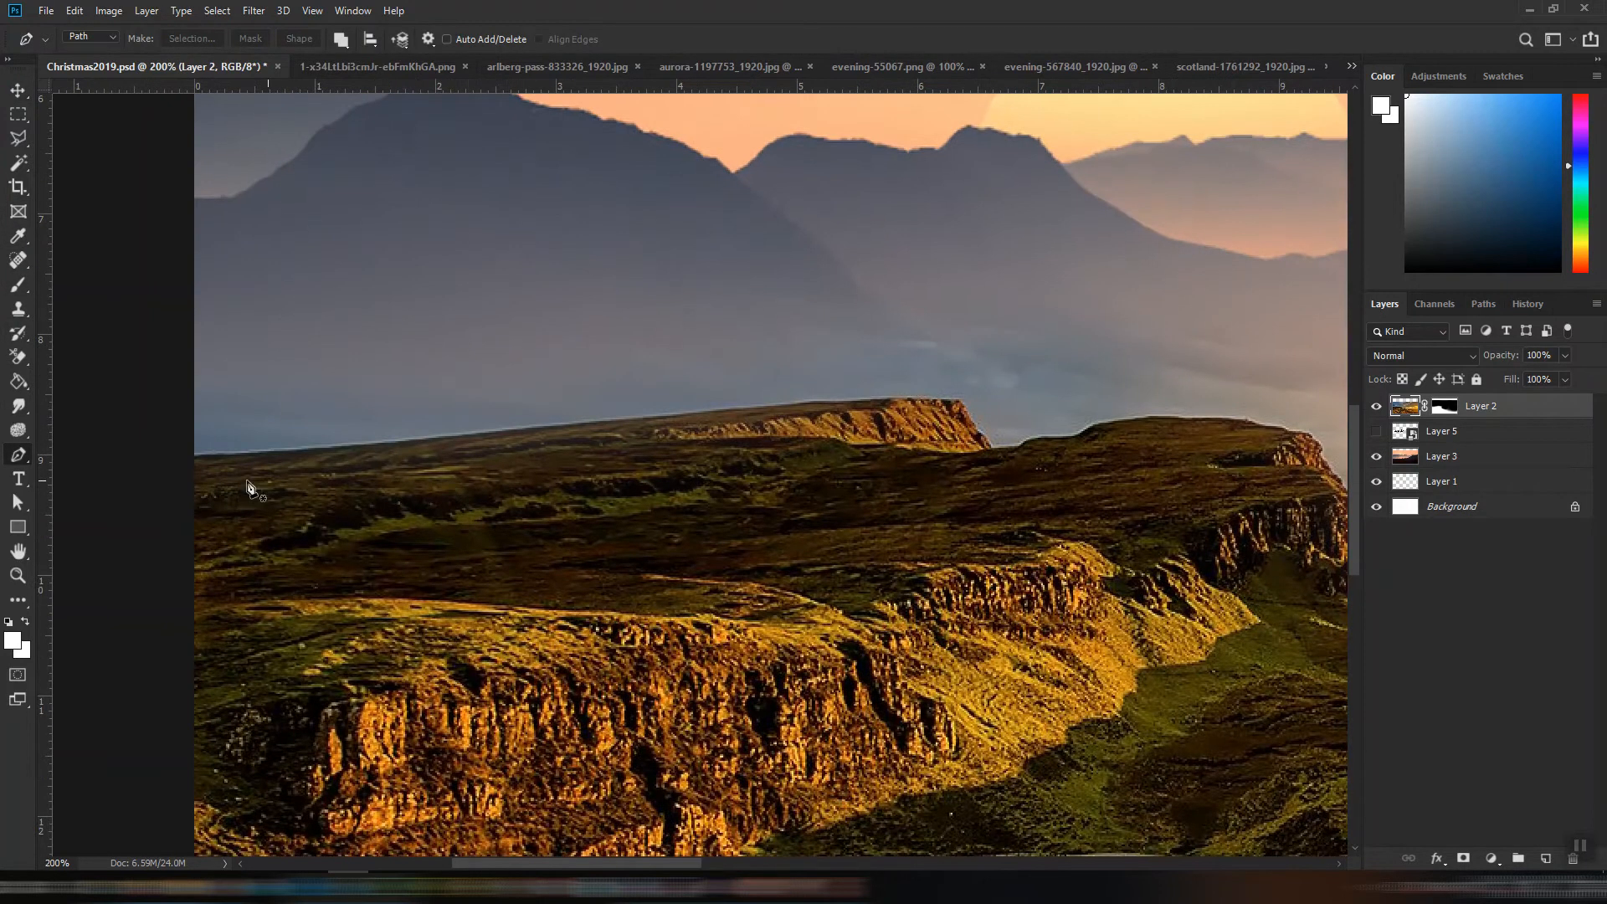
pyautogui.moveTo(476, 436); pyautogui.dragTo(609, 417)
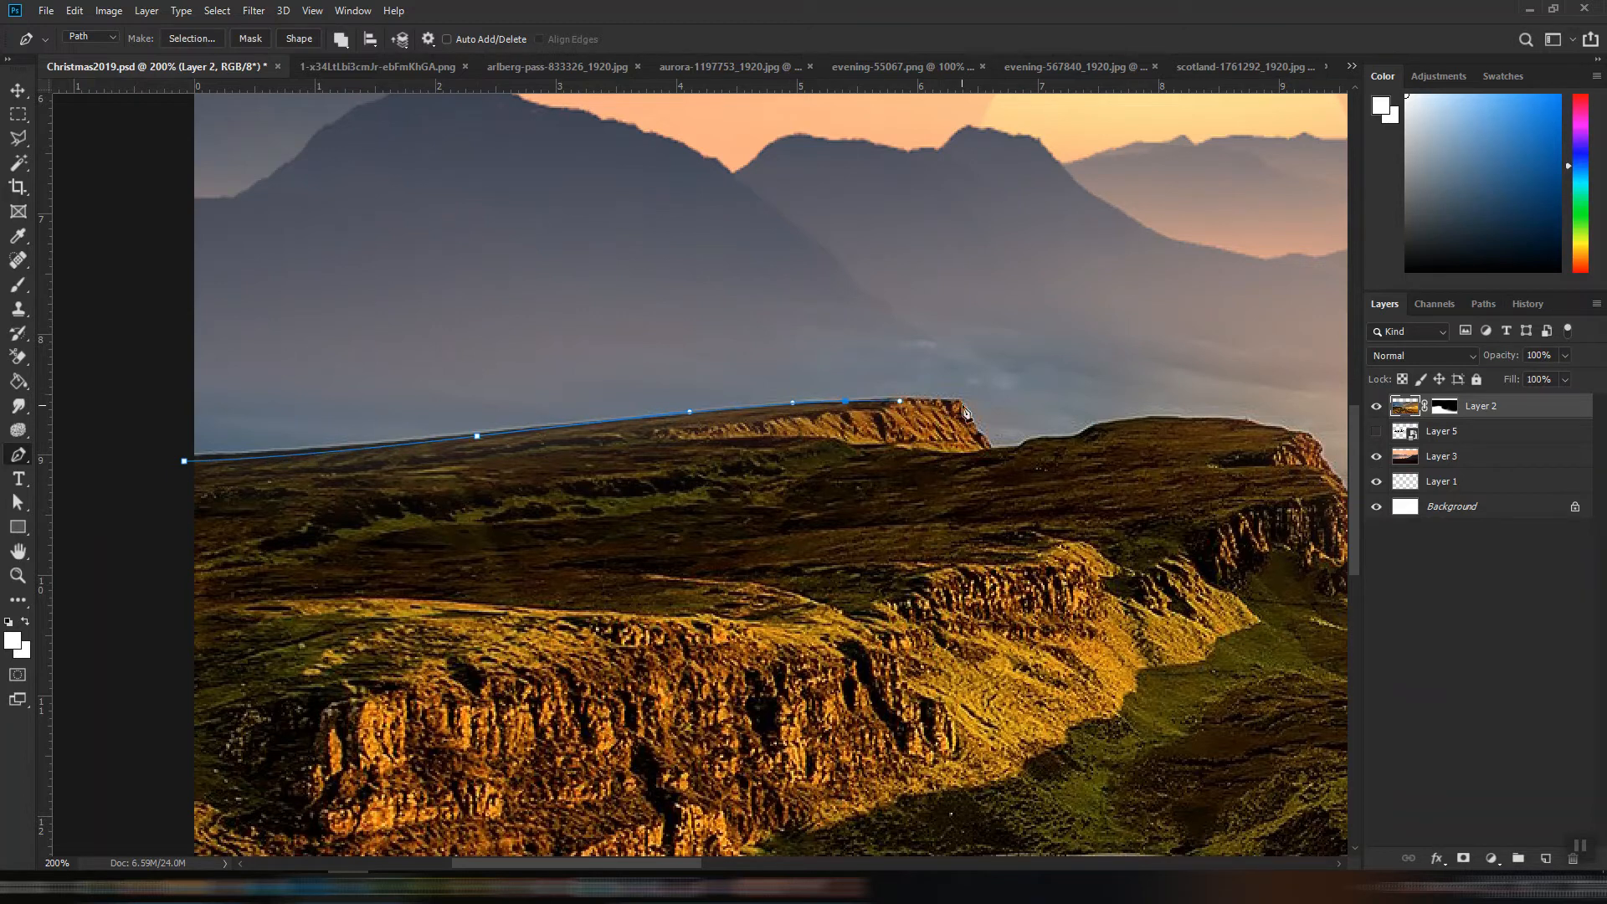
pyautogui.moveTo(994, 450); pyautogui.dragTo(614, 445)
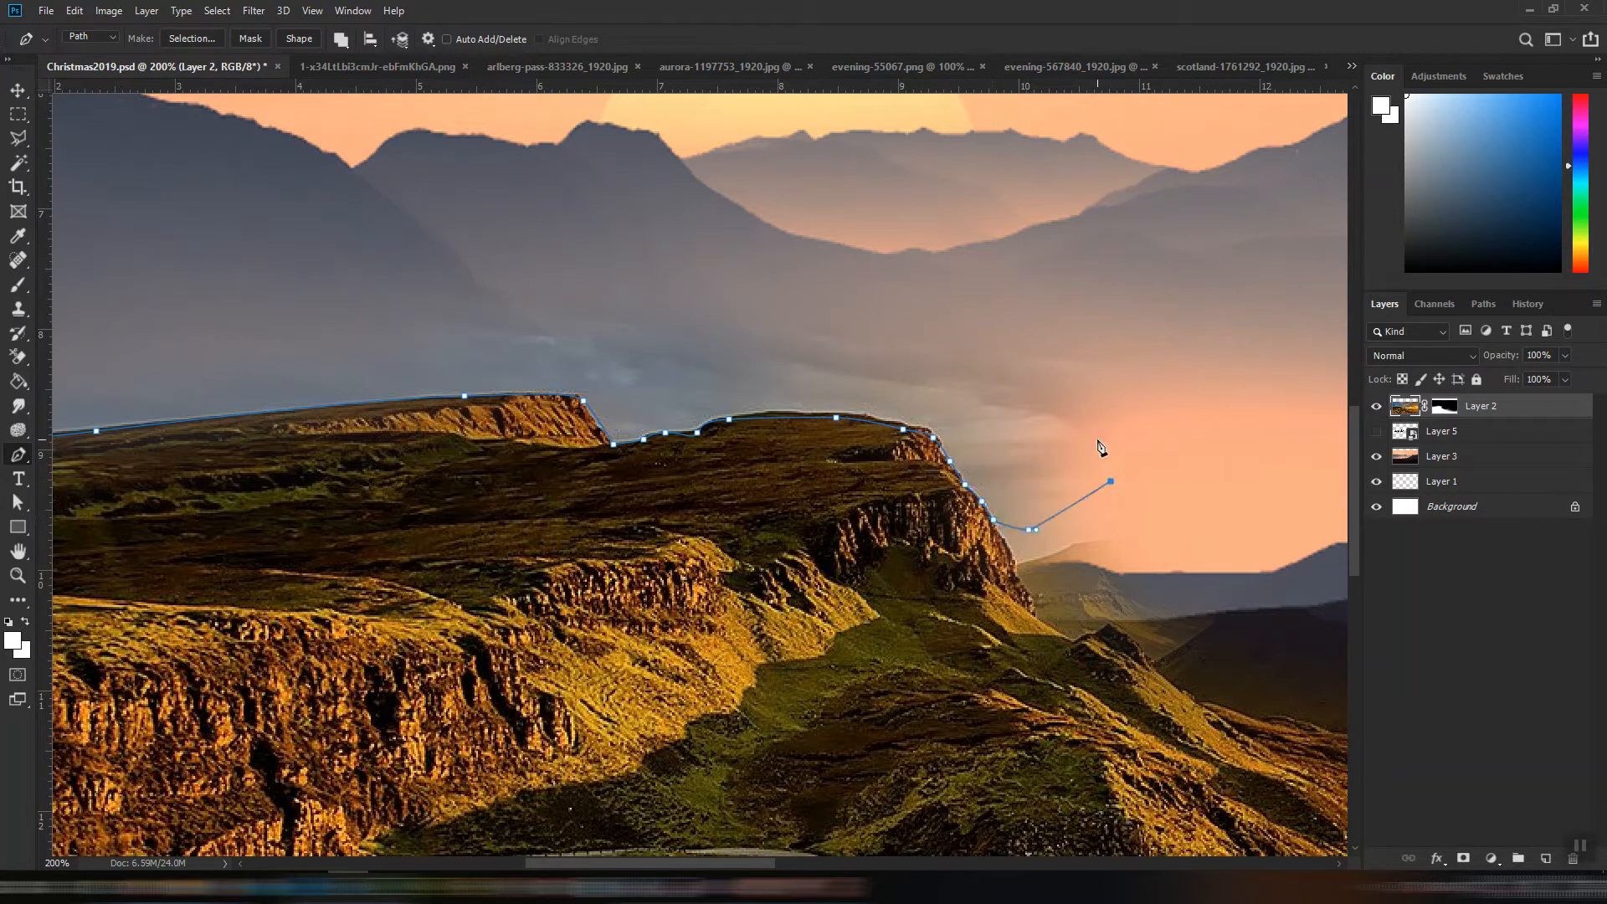
pyautogui.hotkey('ctrl', '-')
pyautogui.hotkey('ctrl', '-')
pyautogui.hotkey('ctrl', '-')
pyautogui.click(719, 161)
pyautogui.click(99, 164)
pyautogui.click(95, 578)
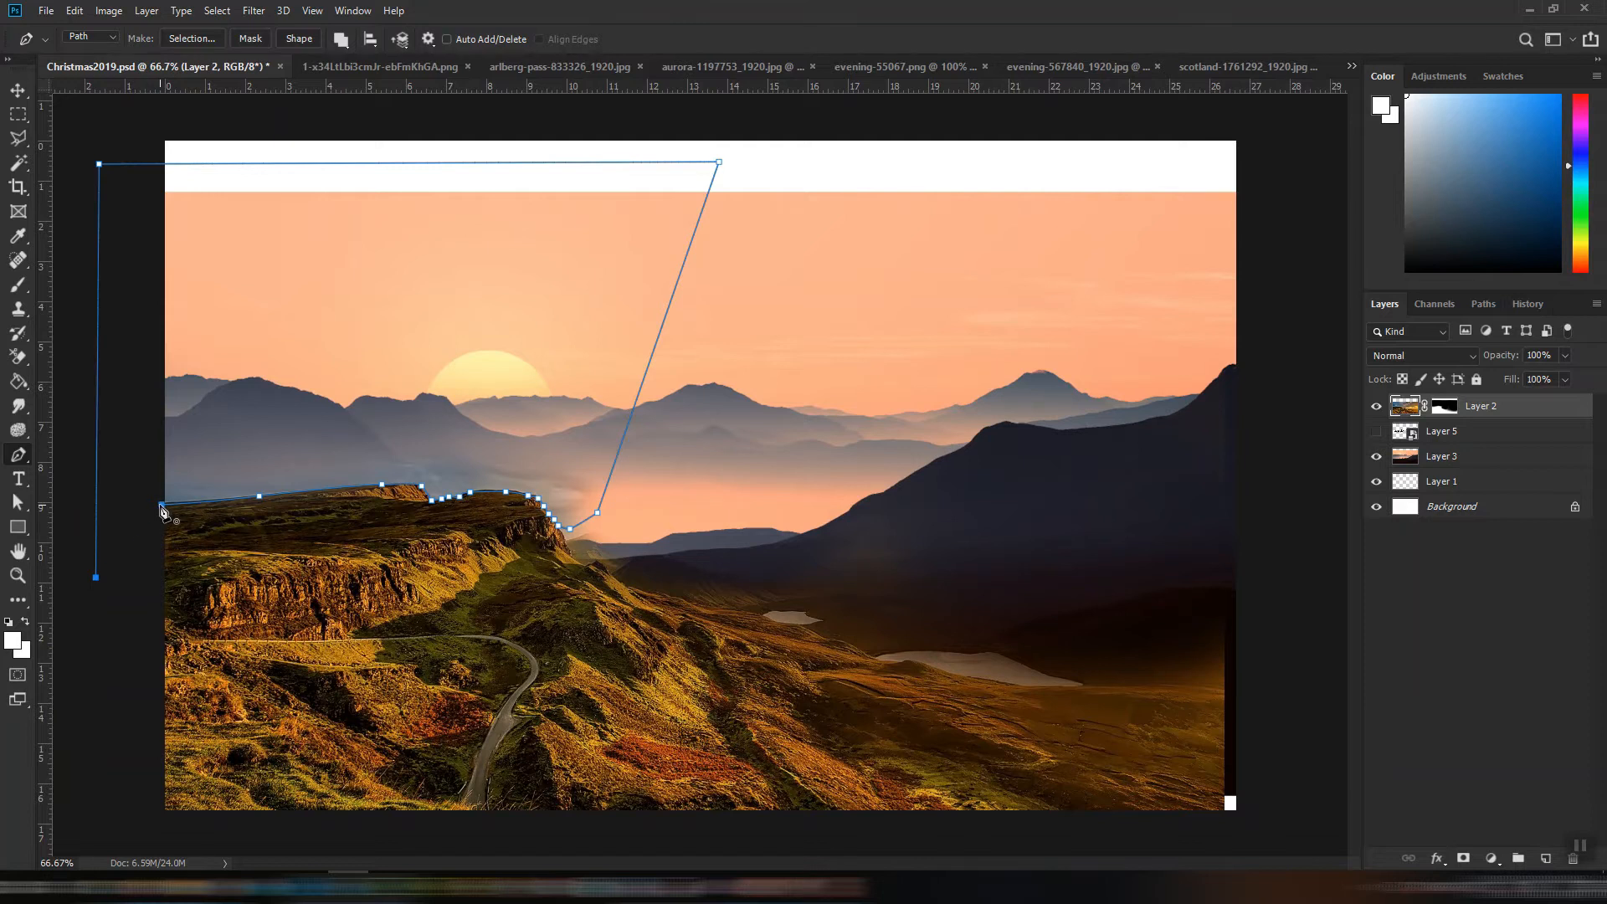
pyautogui.hotkey('ctrl', 'Return')
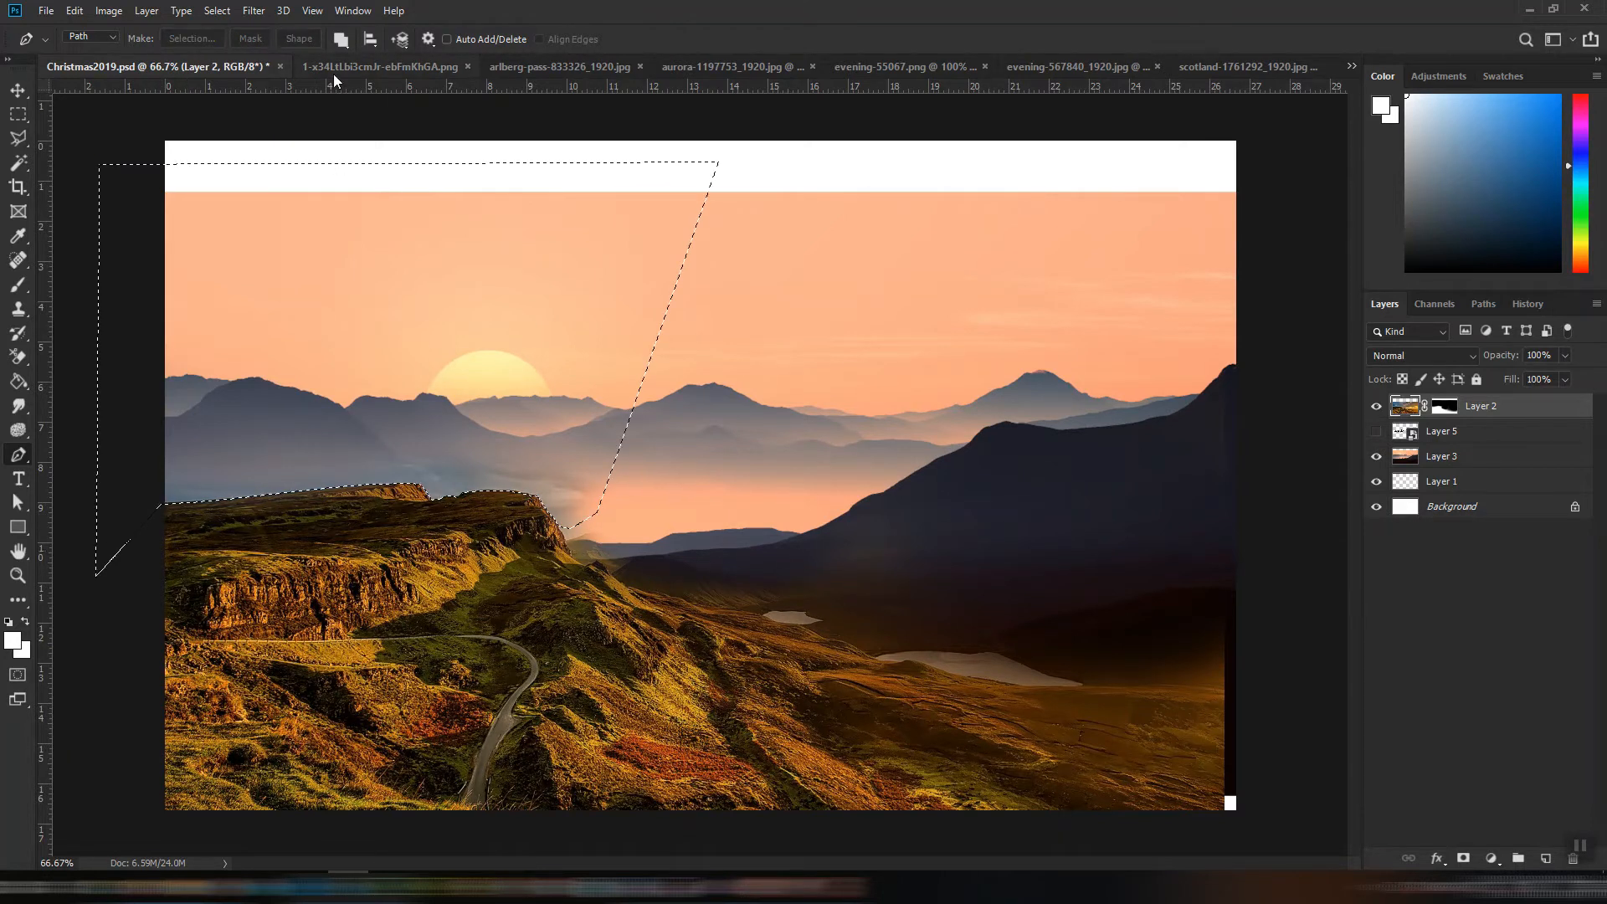
# - Feather the sky selection by 2 pixels, delete the selected area from the highland landscape, and clear the selection
pyautogui.click(217, 11)
pyautogui.moveTo(289, 250)
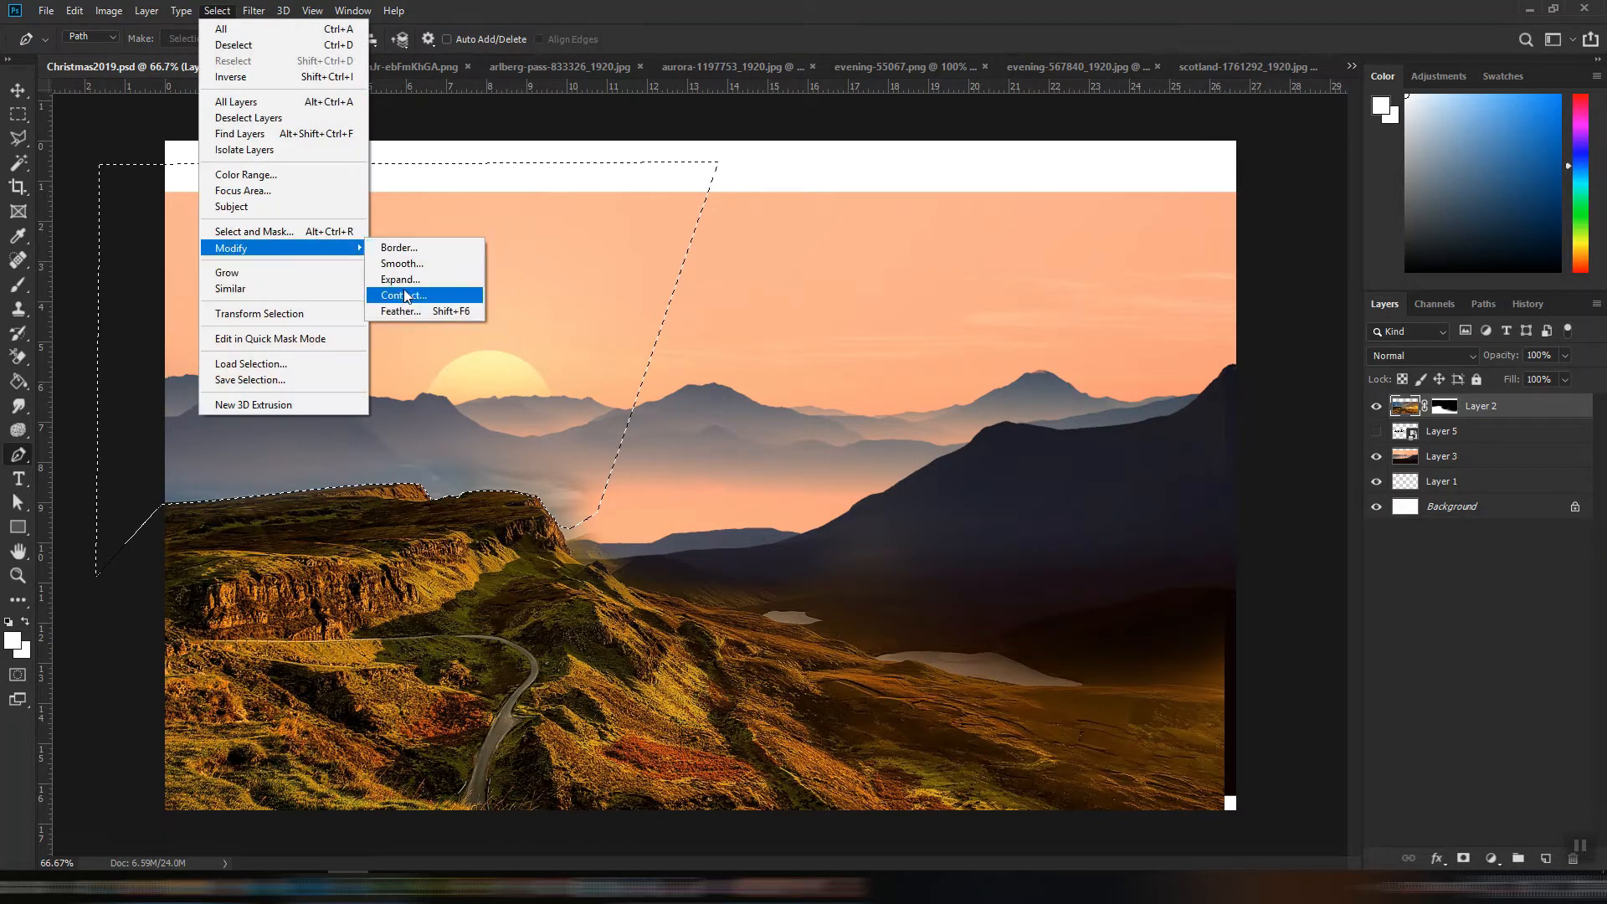
pyautogui.click(395, 311)
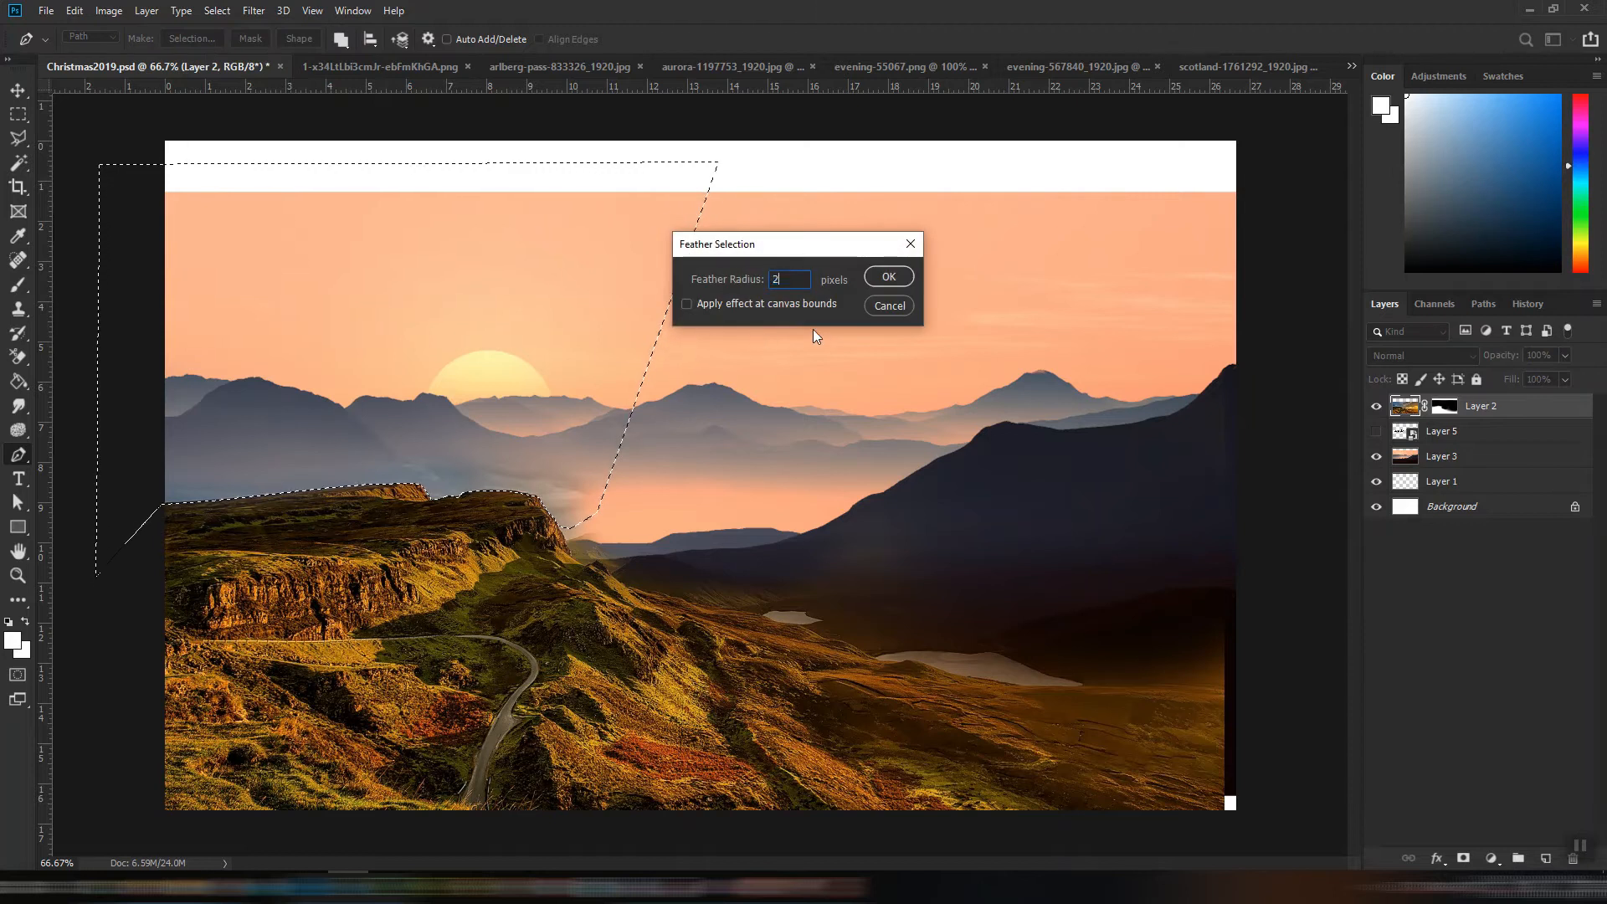
pyautogui.click(889, 276)
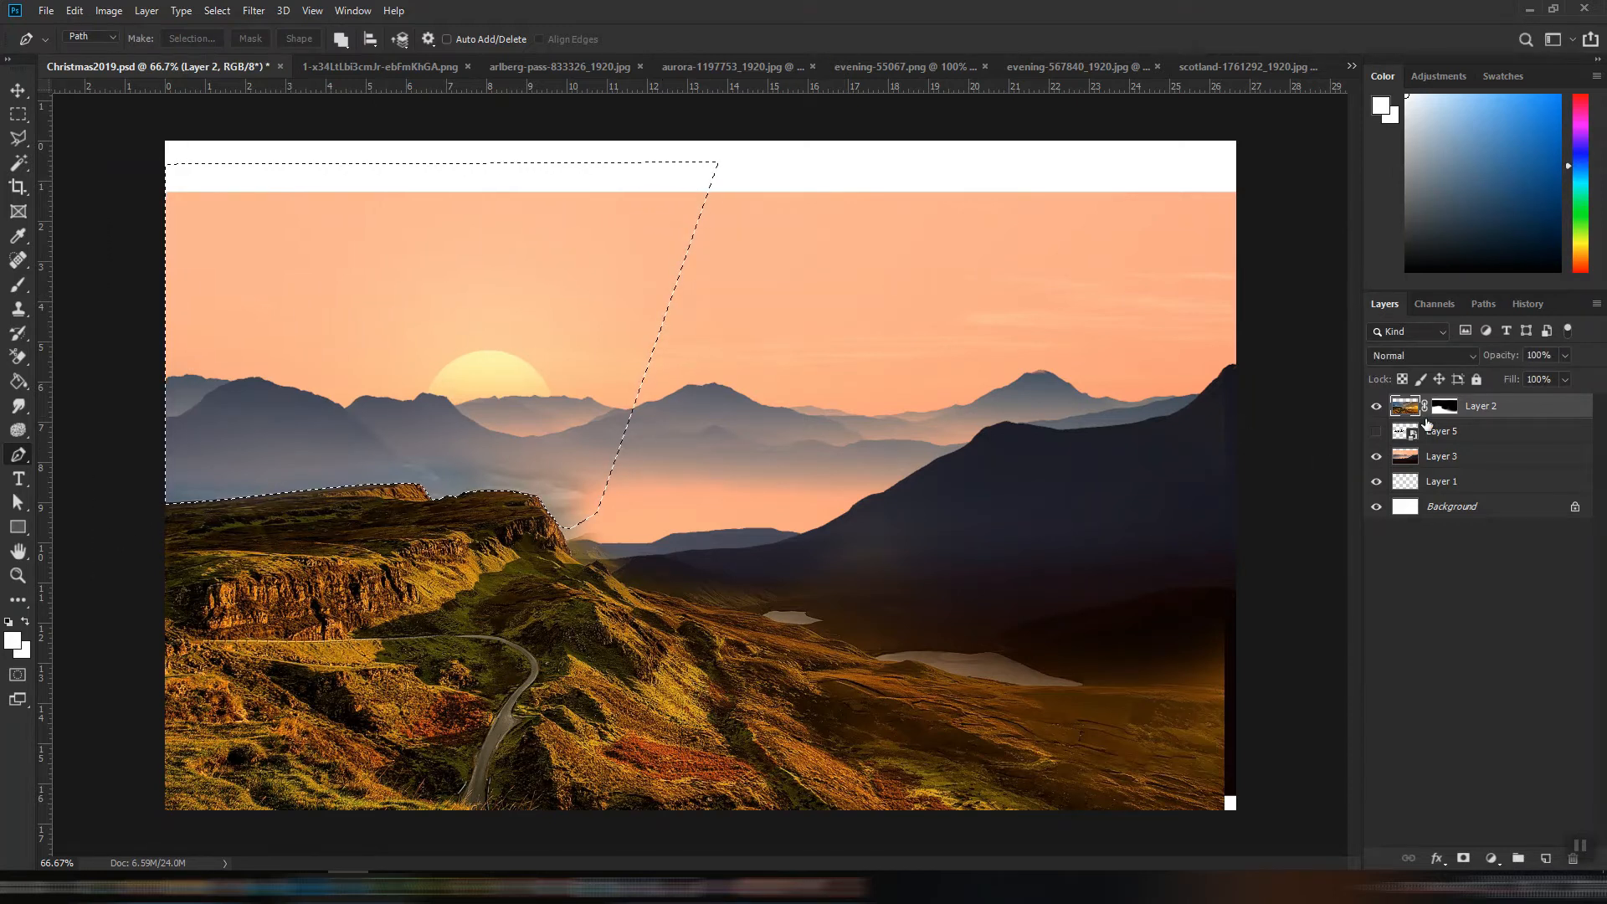
pyautogui.press('Delete')
pyautogui.hotkey('ctrl', 'd')
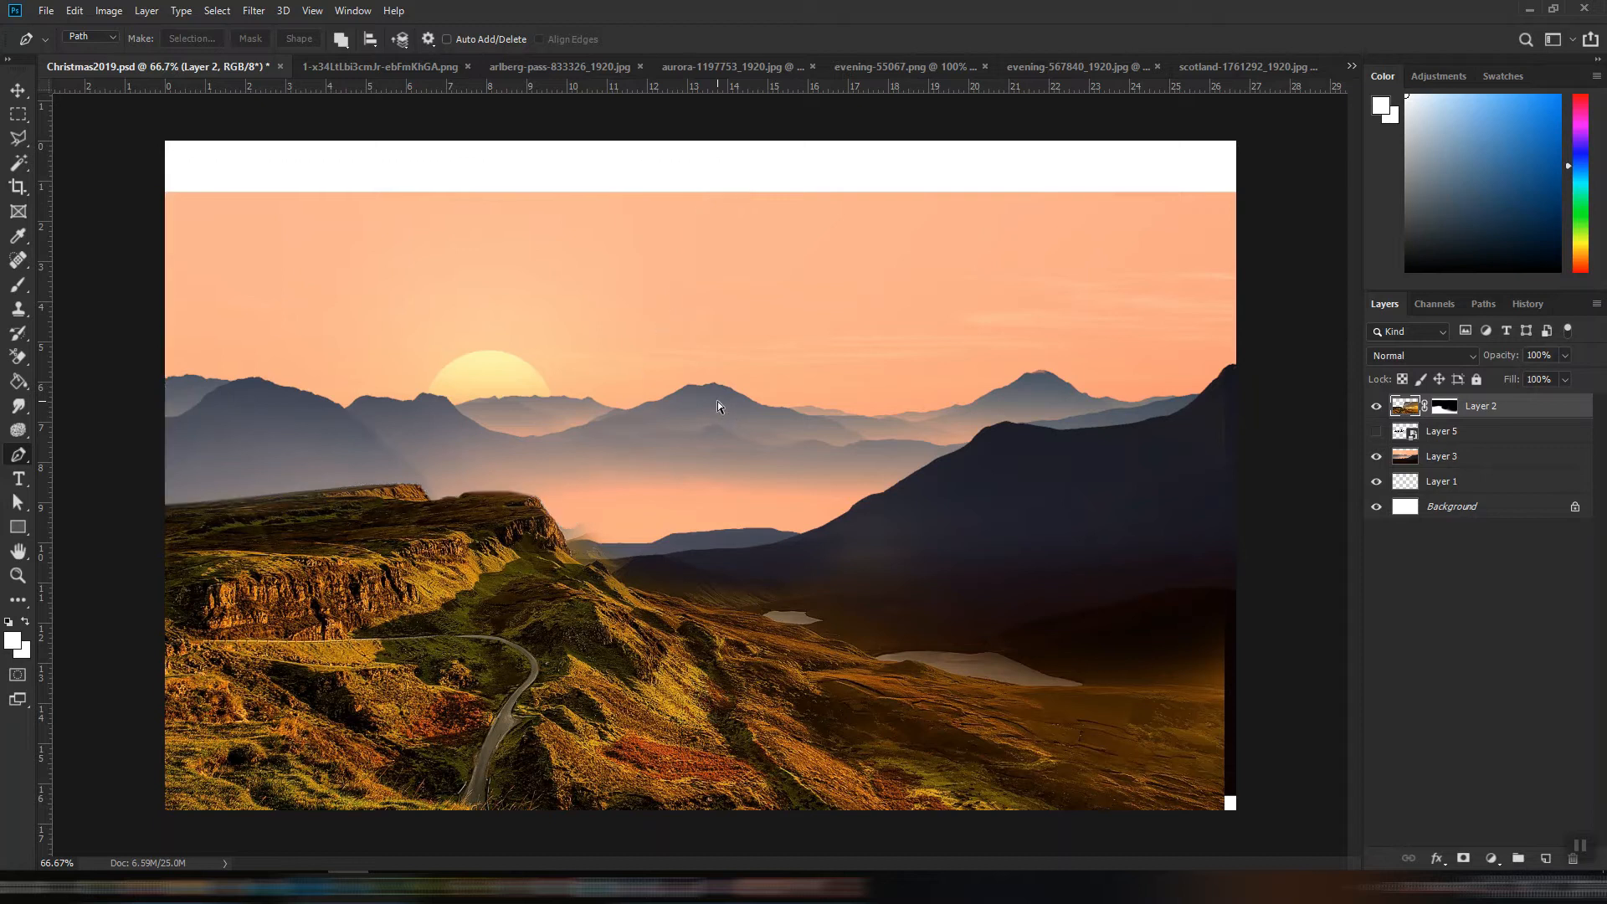
# - Move the mountain sunset layer down slightly behind the highland landscape
pyautogui.click(17, 89)
pyautogui.moveTo(654, 672); pyautogui.dragTo(654, 669)
pyautogui.click(1109, 446)
pyautogui.moveTo(1108, 447); pyautogui.dragTo(1109, 459)
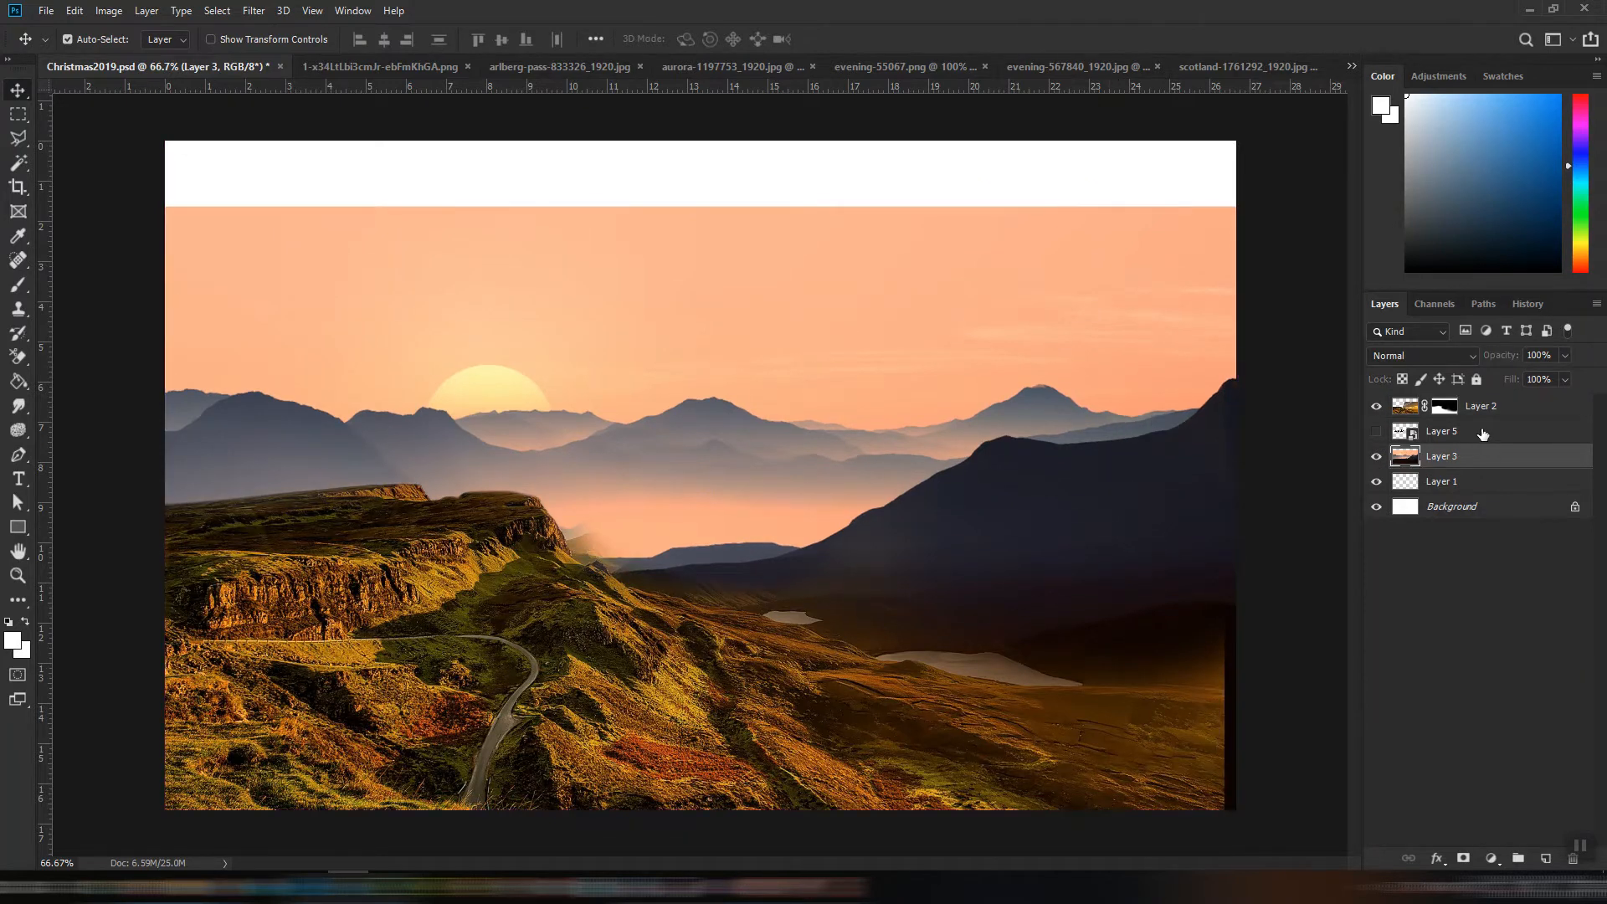
# - Paint out the leftover haze beside the cliff on the highland landscape's mask with a small black brush, reduced to size 25
pyautogui.click(1445, 408)
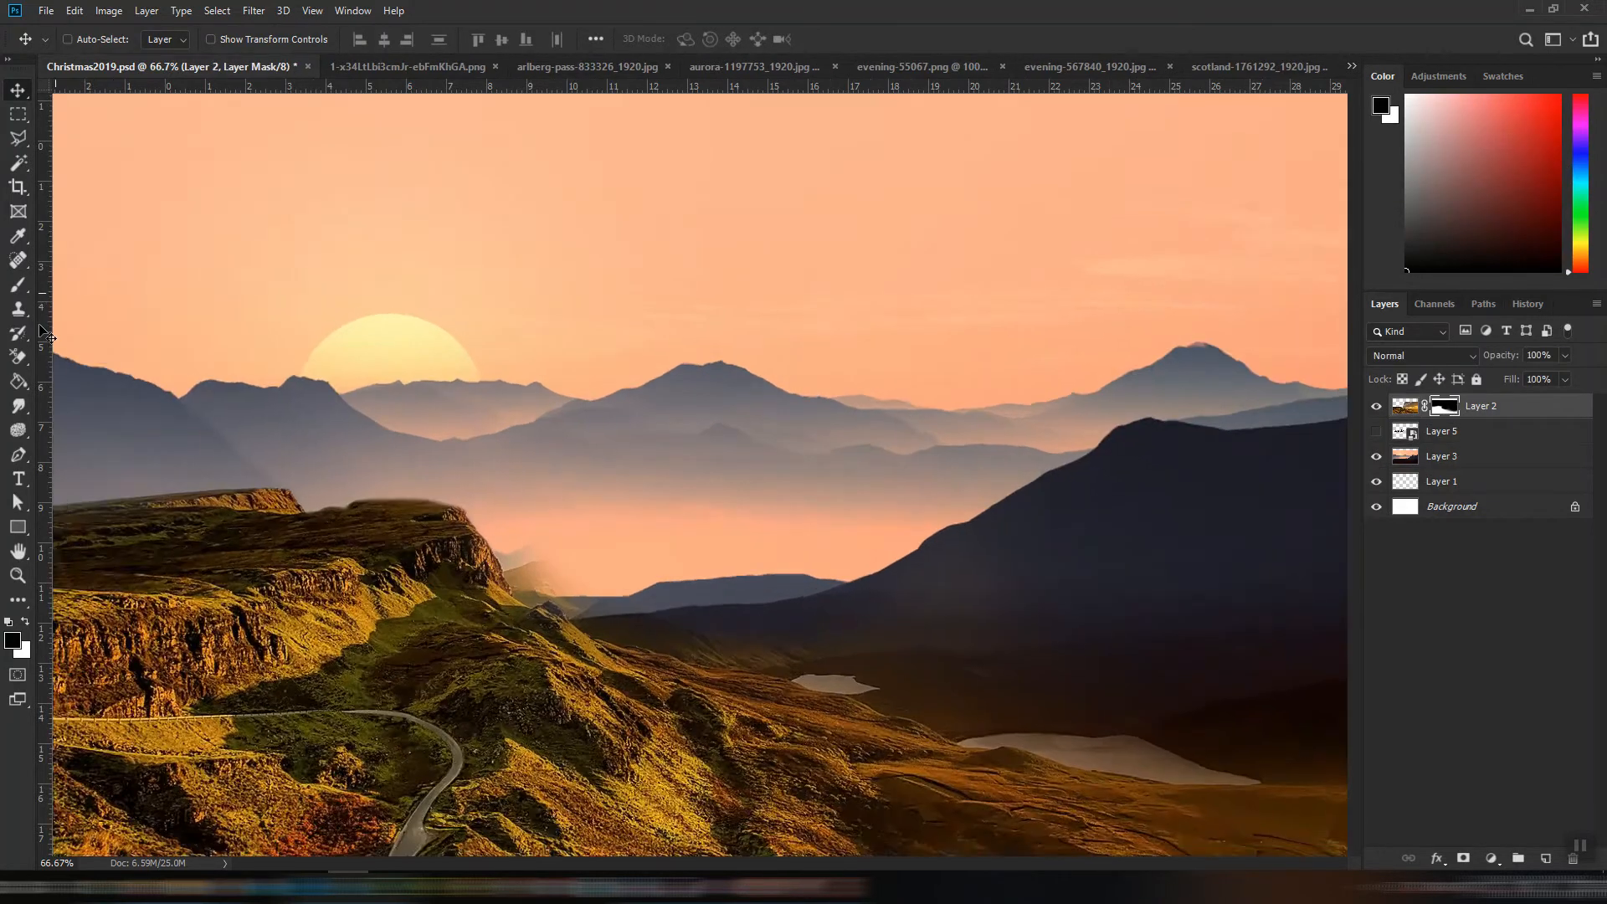
pyautogui.hotkey('ctrl', '+')
pyautogui.click(14, 288)
pyautogui.press('space')
pyautogui.moveTo(428, 488); pyautogui.dragTo(656, 337)
pyautogui.press('[')
pyautogui.press('[')
pyautogui.press('[')
pyautogui.press('[')
pyautogui.press('[')
pyautogui.press('[')
pyautogui.press('[')
pyautogui.moveTo(646, 494)
pyautogui.mouseDown()
pyautogui.moveTo(620, 491)
pyautogui.moveTo(650, 527)
pyautogui.moveTo(700, 527)
pyautogui.moveTo(729, 564)
pyautogui.mouseUp()
pyautogui.press('[')
pyautogui.press('[')
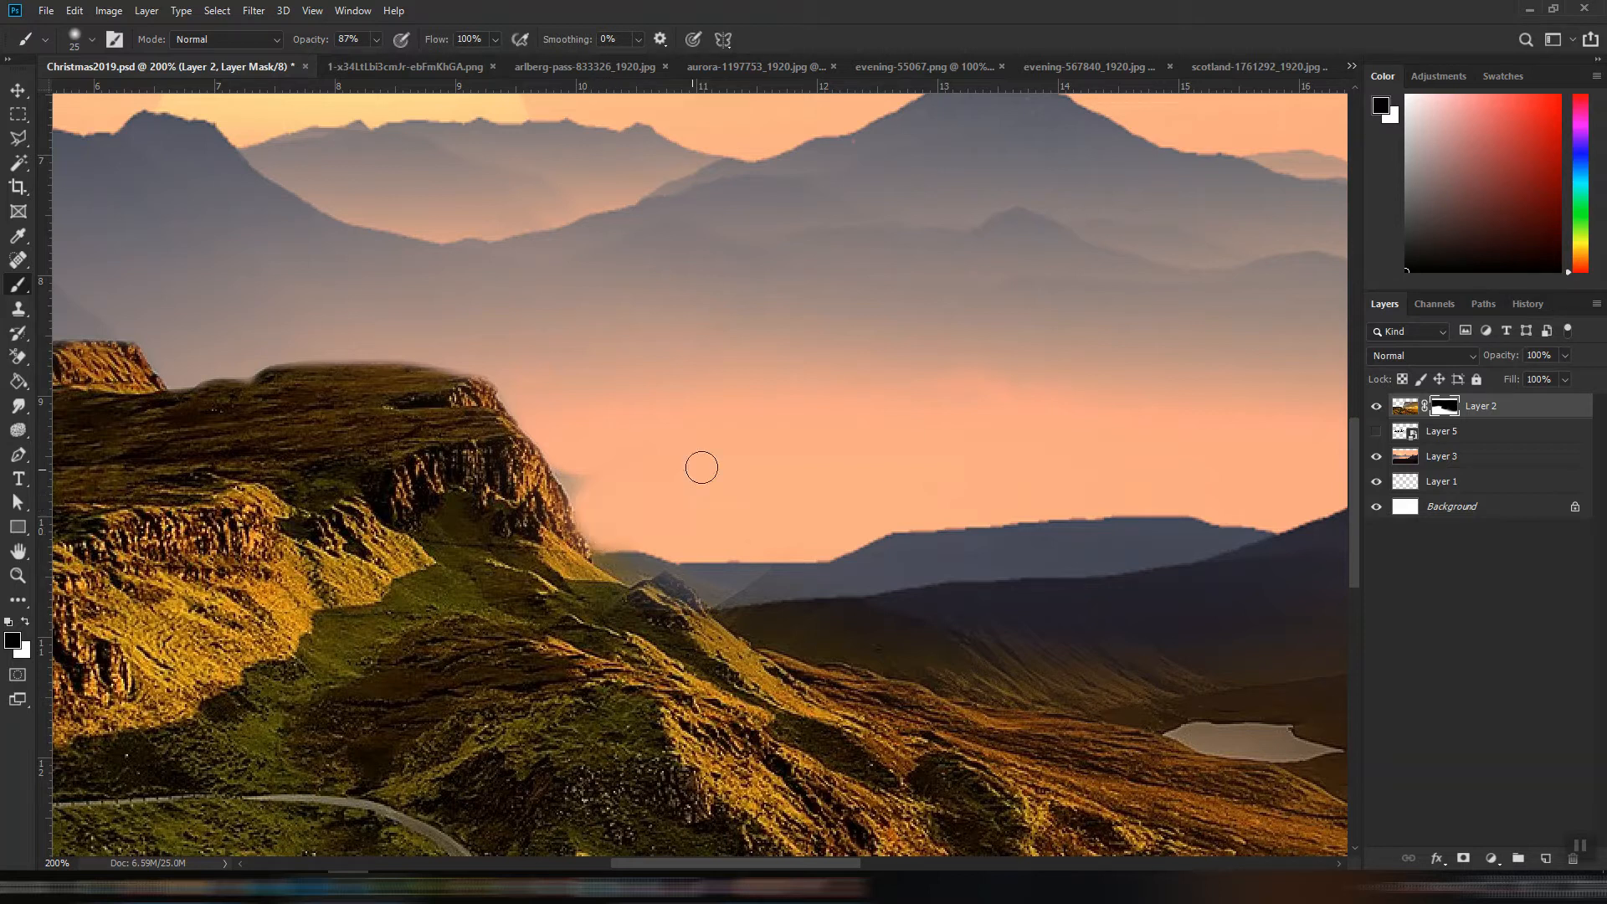
pyautogui.hotkey('ctrl', '-')
pyautogui.hotkey('ctrl', '-')
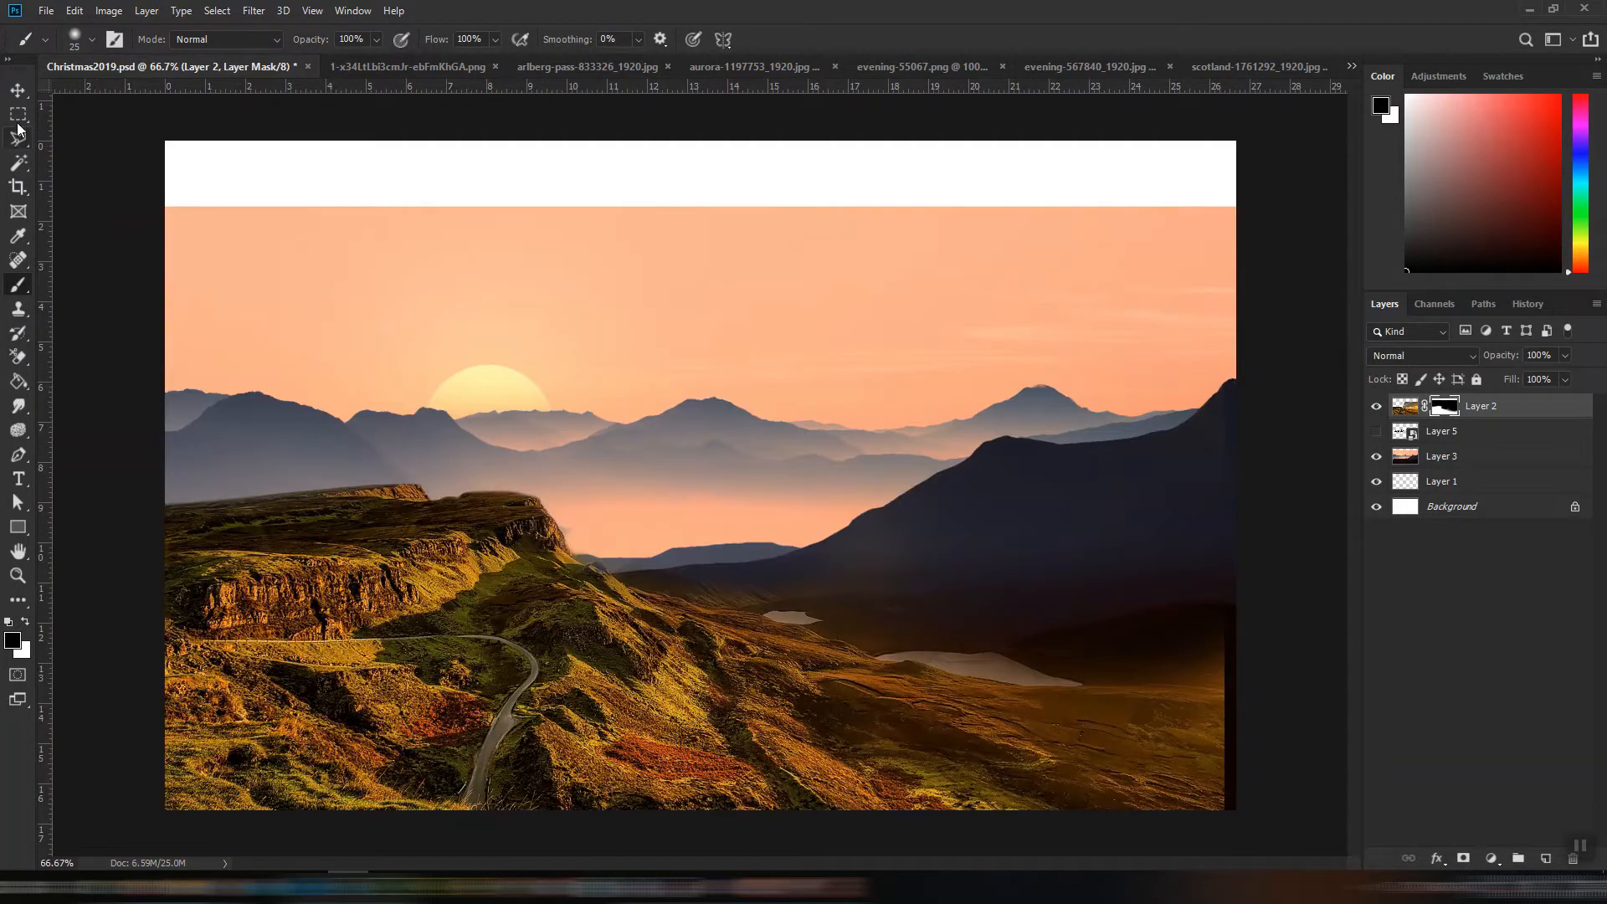
# - Move the highland landscape layer down about 0.96 in and save the document
pyautogui.click(17, 89)
pyautogui.moveTo(527, 638); pyautogui.dragTo(531, 674)
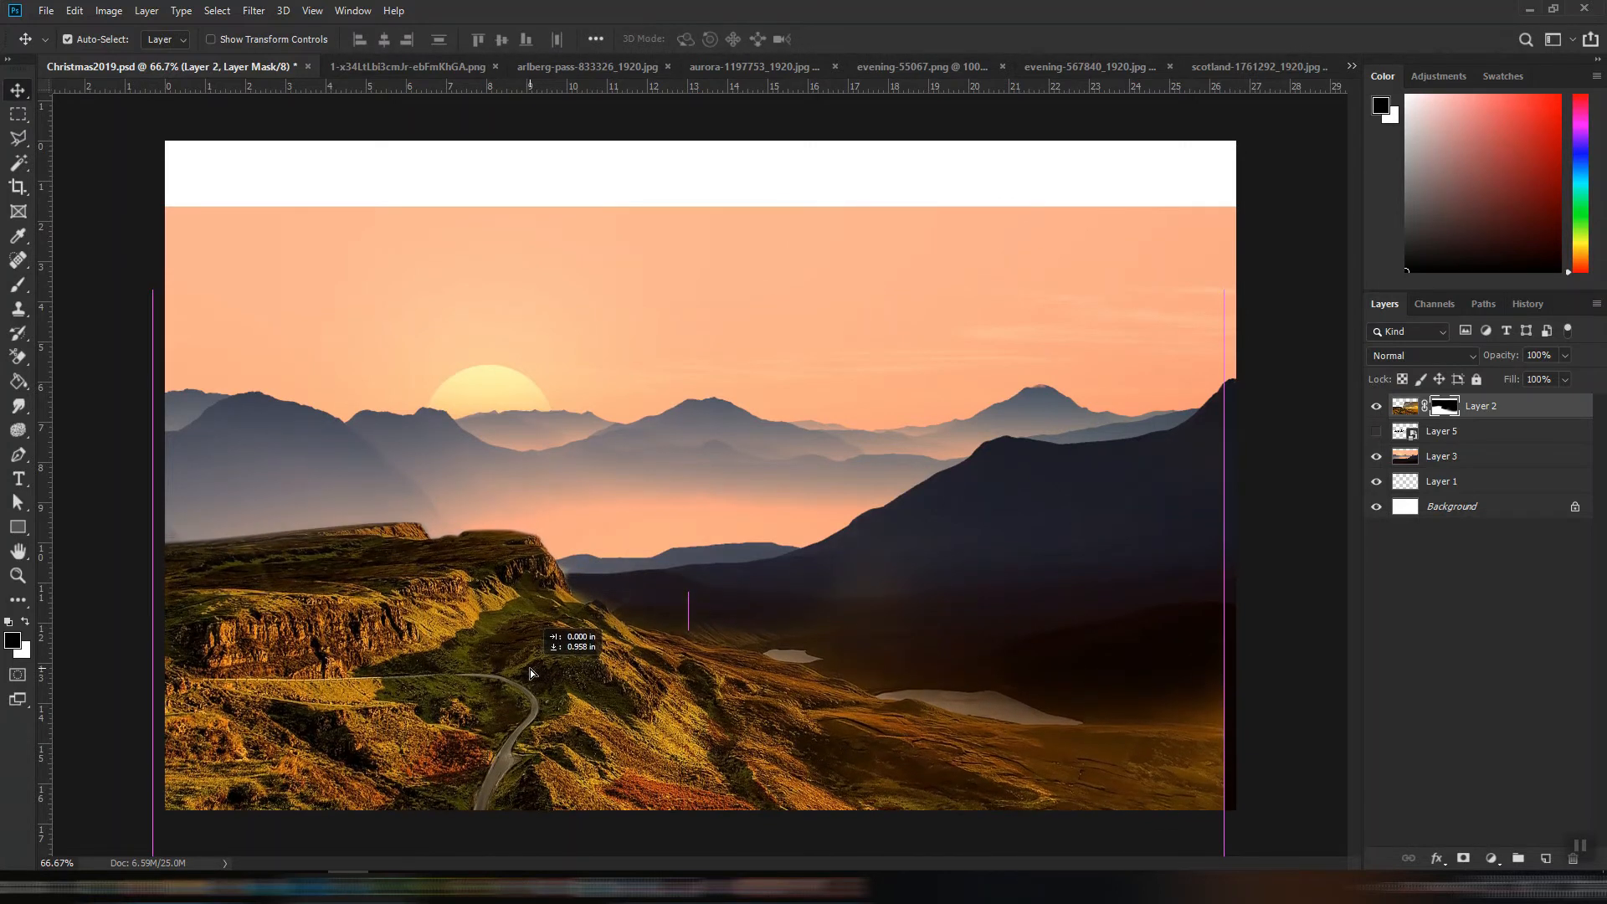
pyautogui.moveTo(1008, 536)
pyautogui.mouseDown()
pyautogui.moveTo(1012, 554)
pyautogui.moveTo(1009, 532)
pyautogui.mouseUp()
pyautogui.hotkey('ctrl', 's')
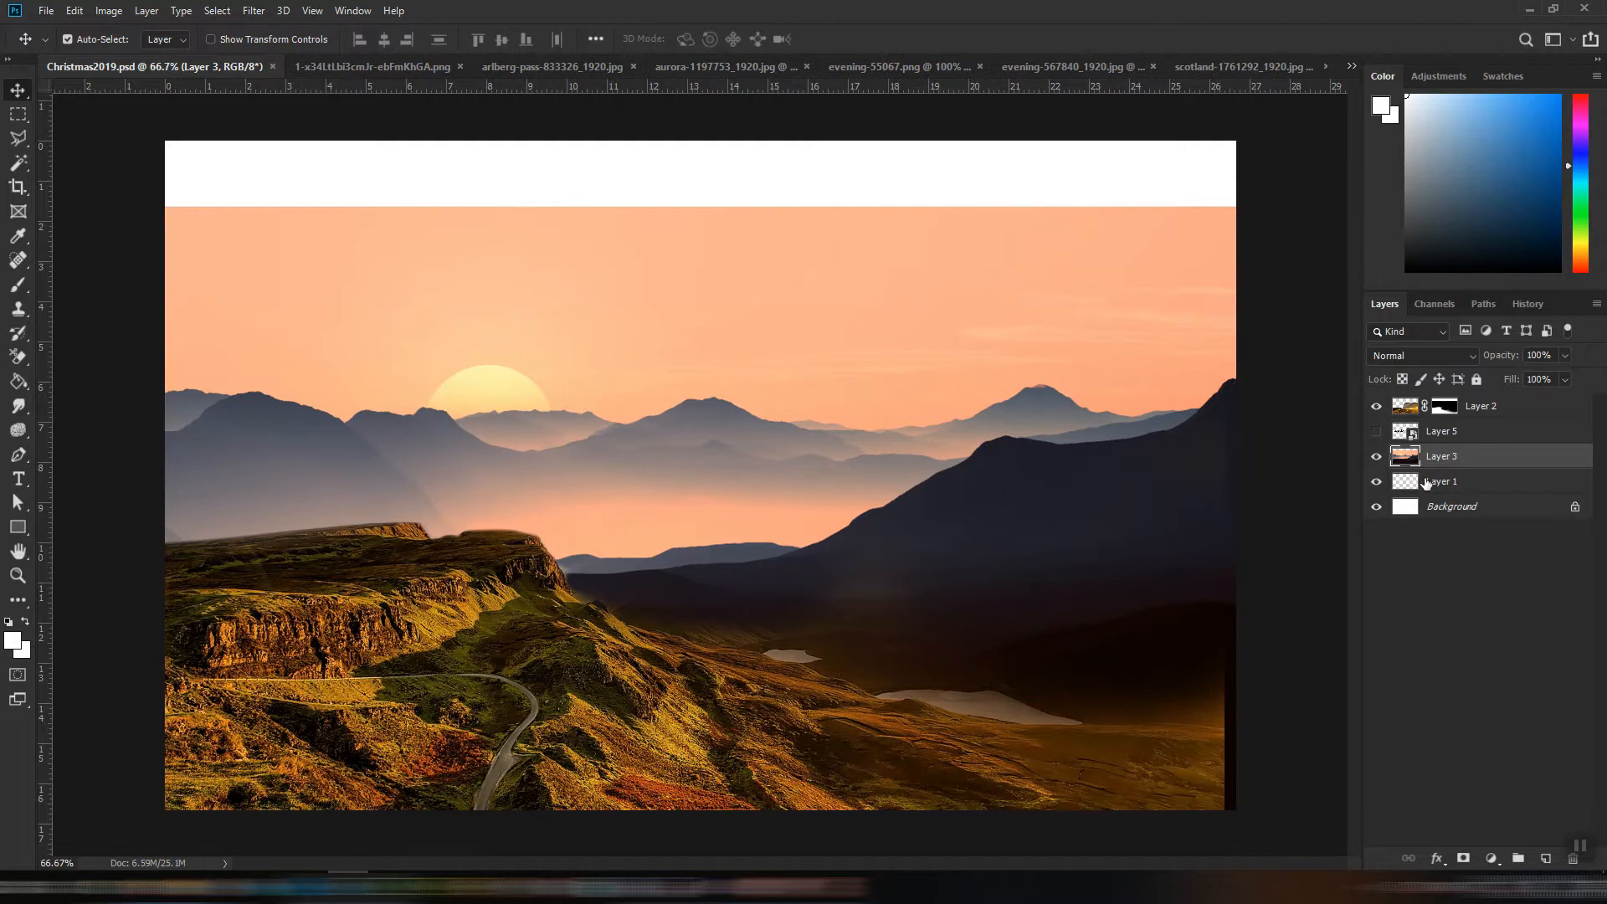
# - Place the highland landscape below the camel rider layer in the stack and close the image 1-x34LtLbi3cmJr-ebFmKhGA.png
pyautogui.moveTo(1538, 413); pyautogui.dragTo(1472, 467)
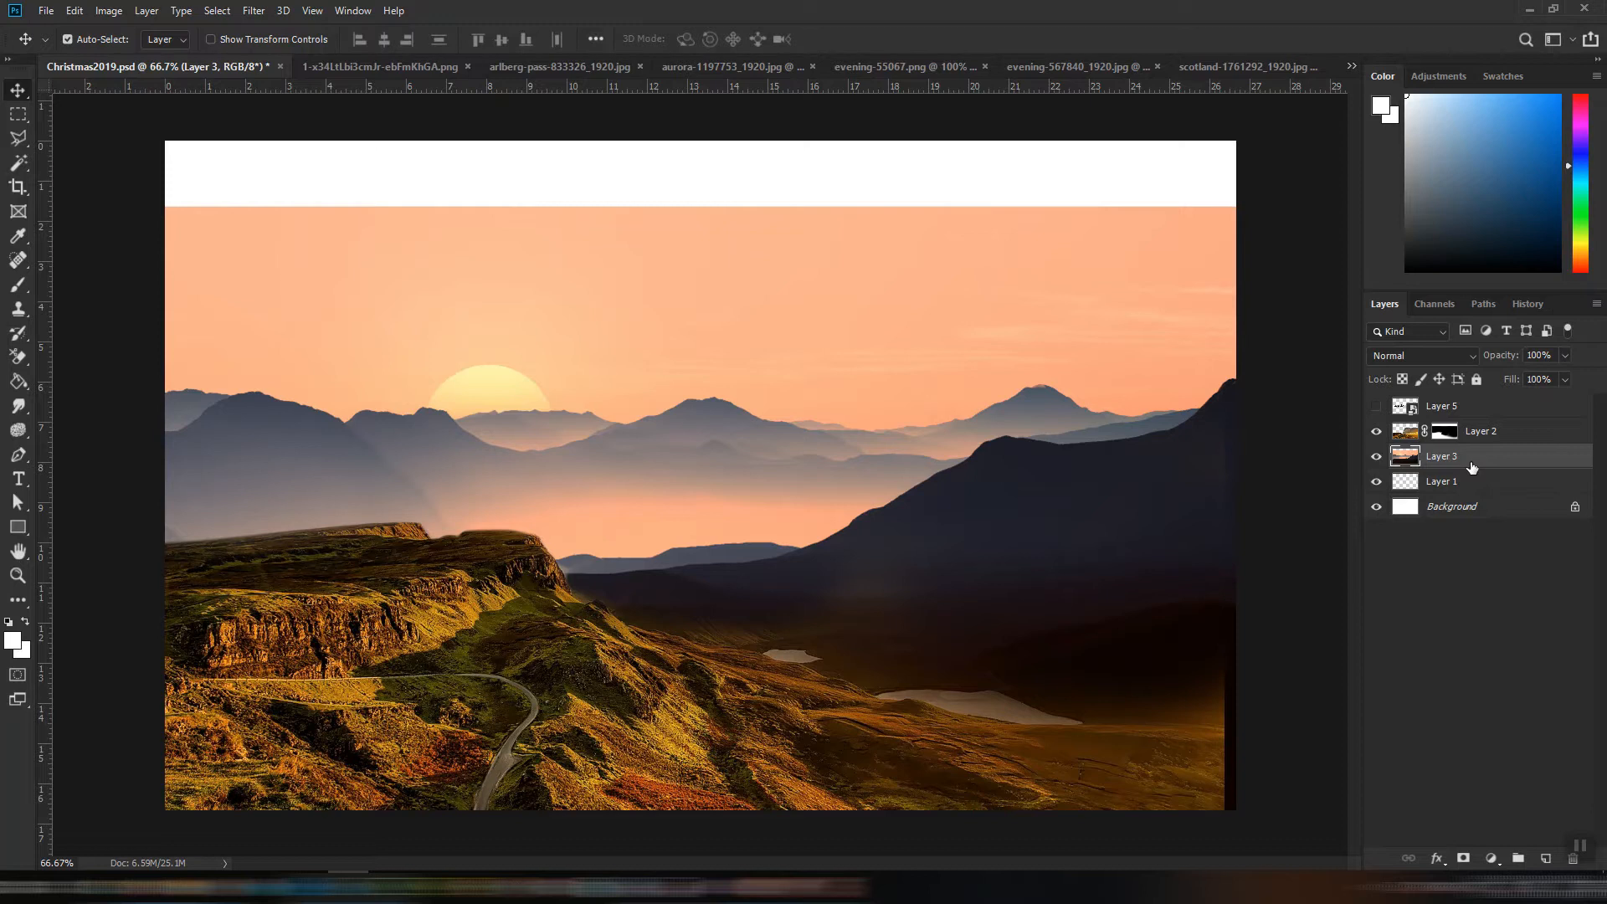
pyautogui.click(1472, 485)
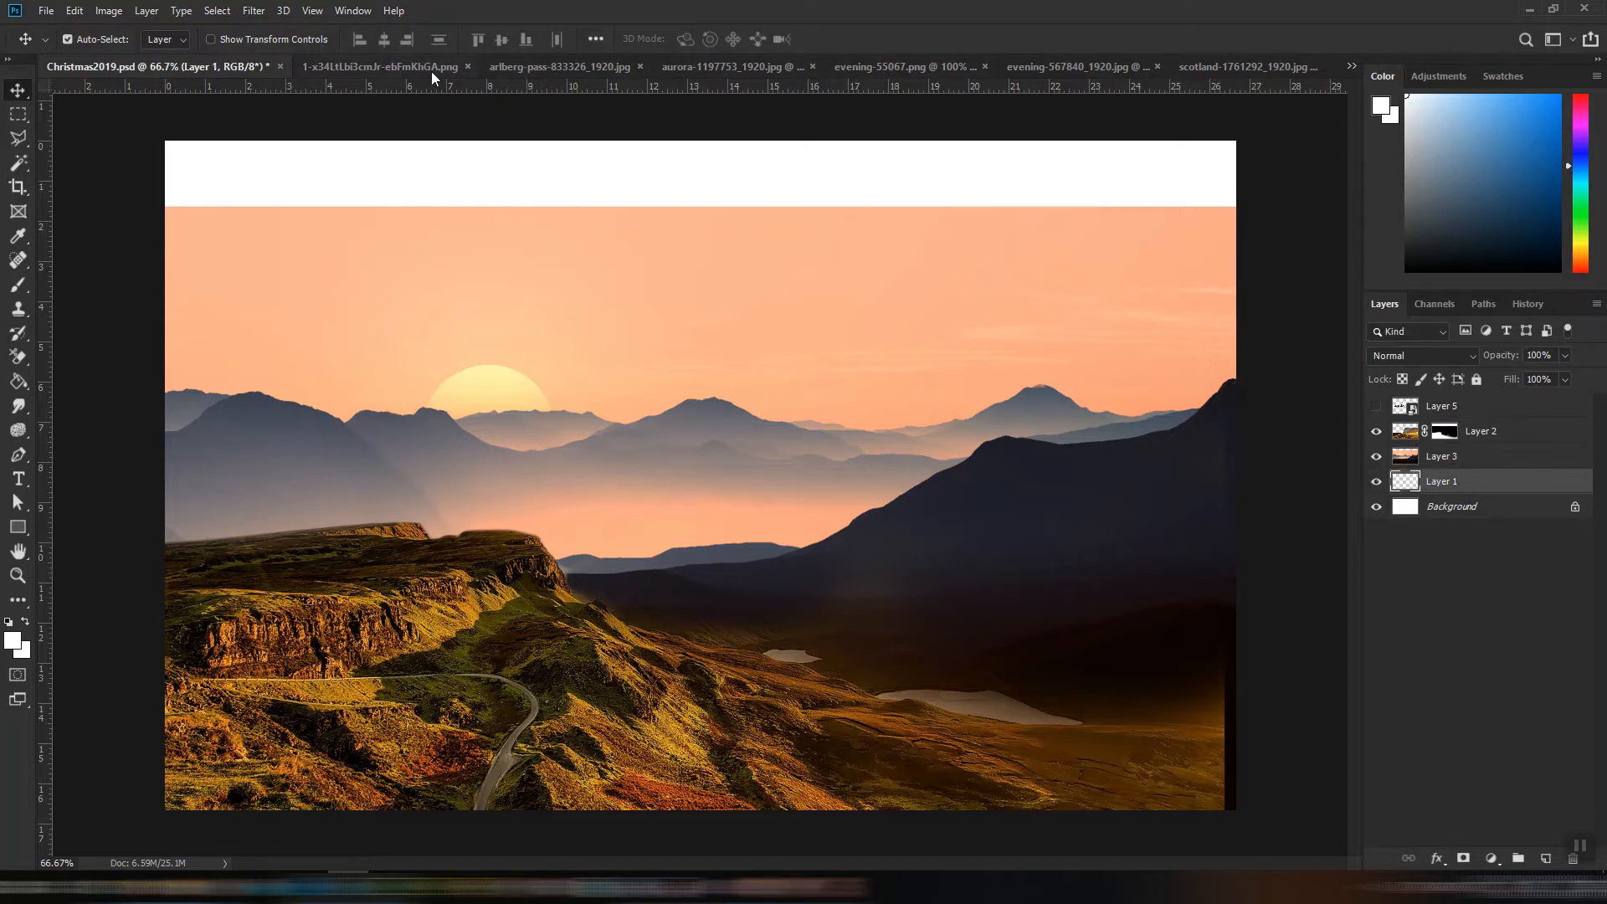
pyautogui.click(376, 65)
pyautogui.click(499, 67)
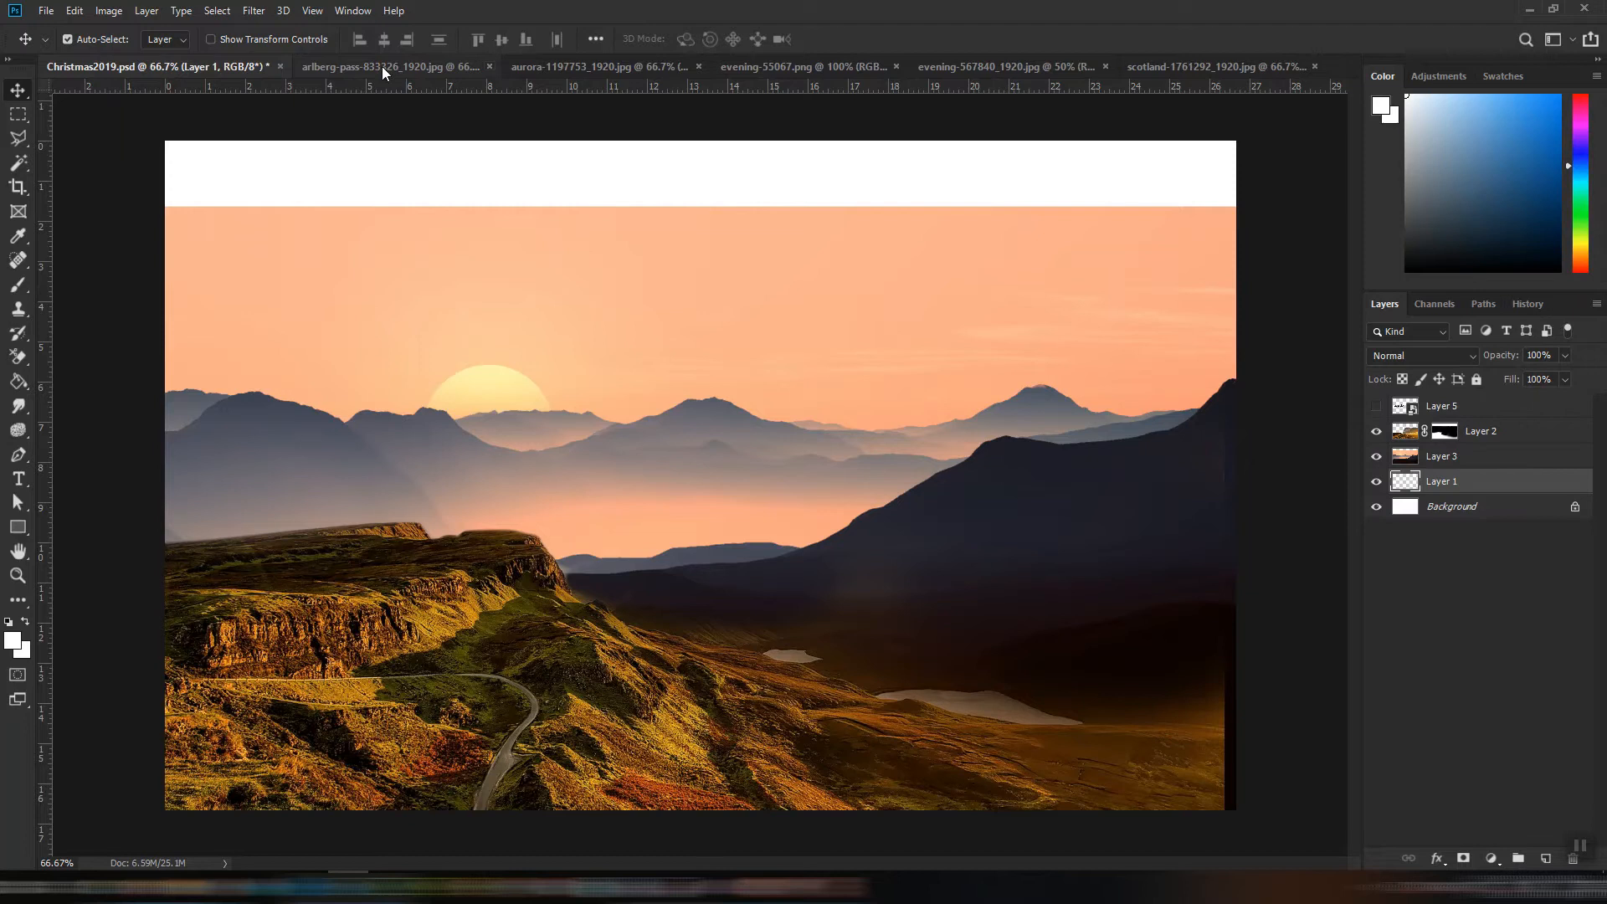
# - Copy the arlberg-pass-833326_1920.jpg image into Christmas2019.psd directly above Layer 1 and position it behind the mountain sunset layer
pyautogui.click(382, 67)
pyautogui.moveTo(184, 65); pyautogui.dragTo(546, 407)
pyautogui.moveTo(771, 186); pyautogui.dragTo(833, 204)
pyautogui.moveTo(959, 353); pyautogui.dragTo(1050, 438)
pyautogui.click(1374, 460)
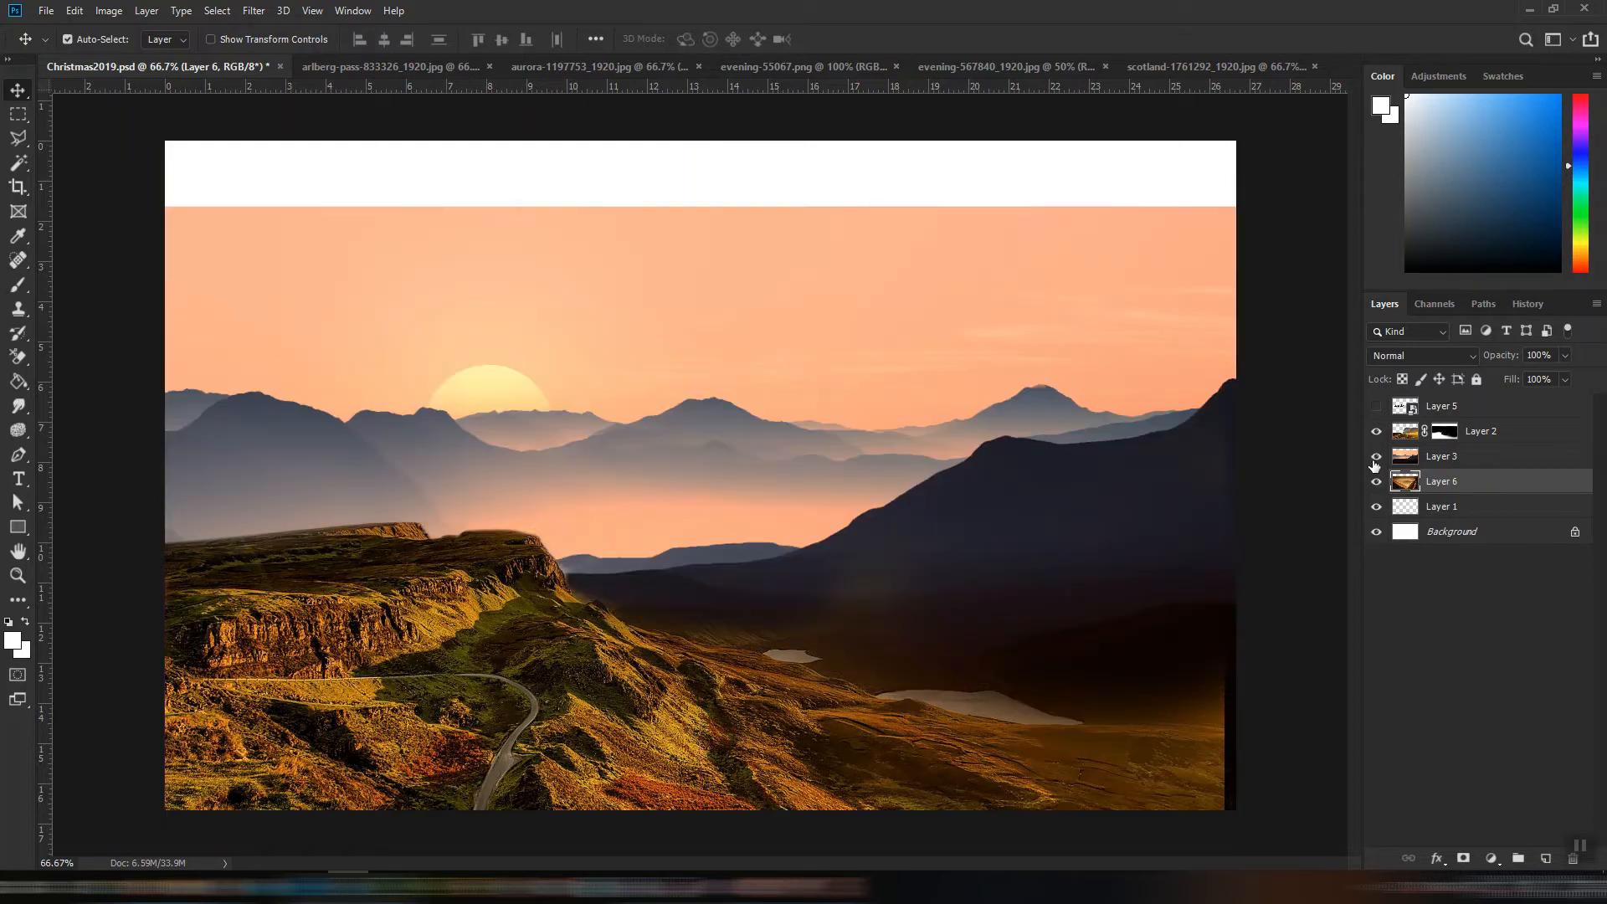
pyautogui.click(1376, 457)
pyautogui.click(1376, 457)
# - Add a white layer mask to the mountain sunset layer, Layer 3
pyautogui.click(1424, 465)
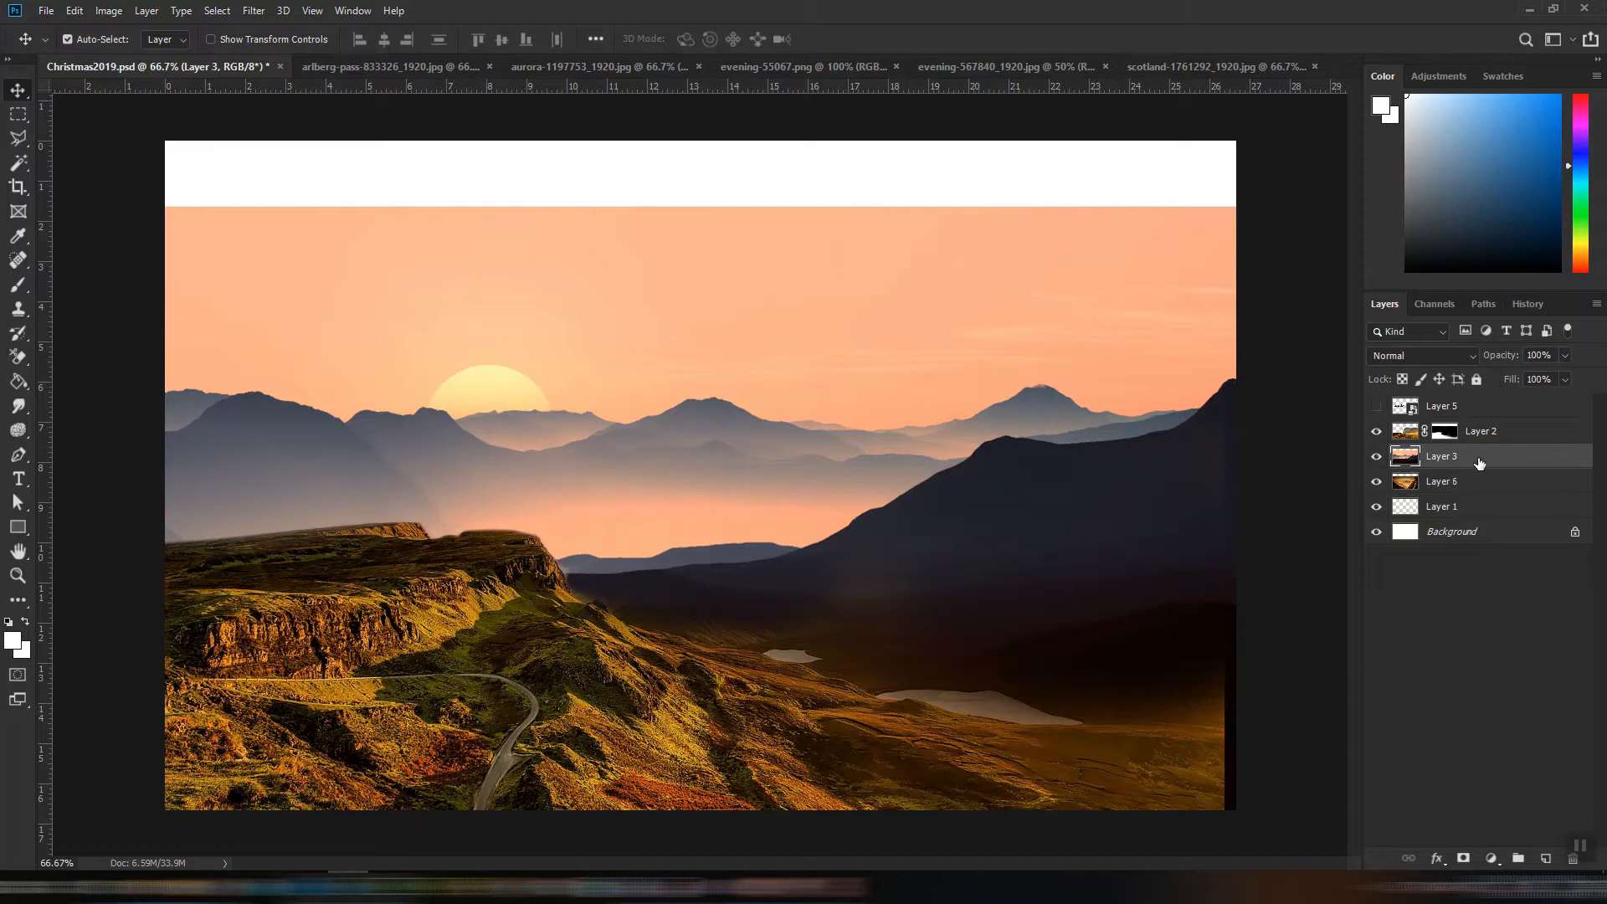
pyautogui.click(1491, 859)
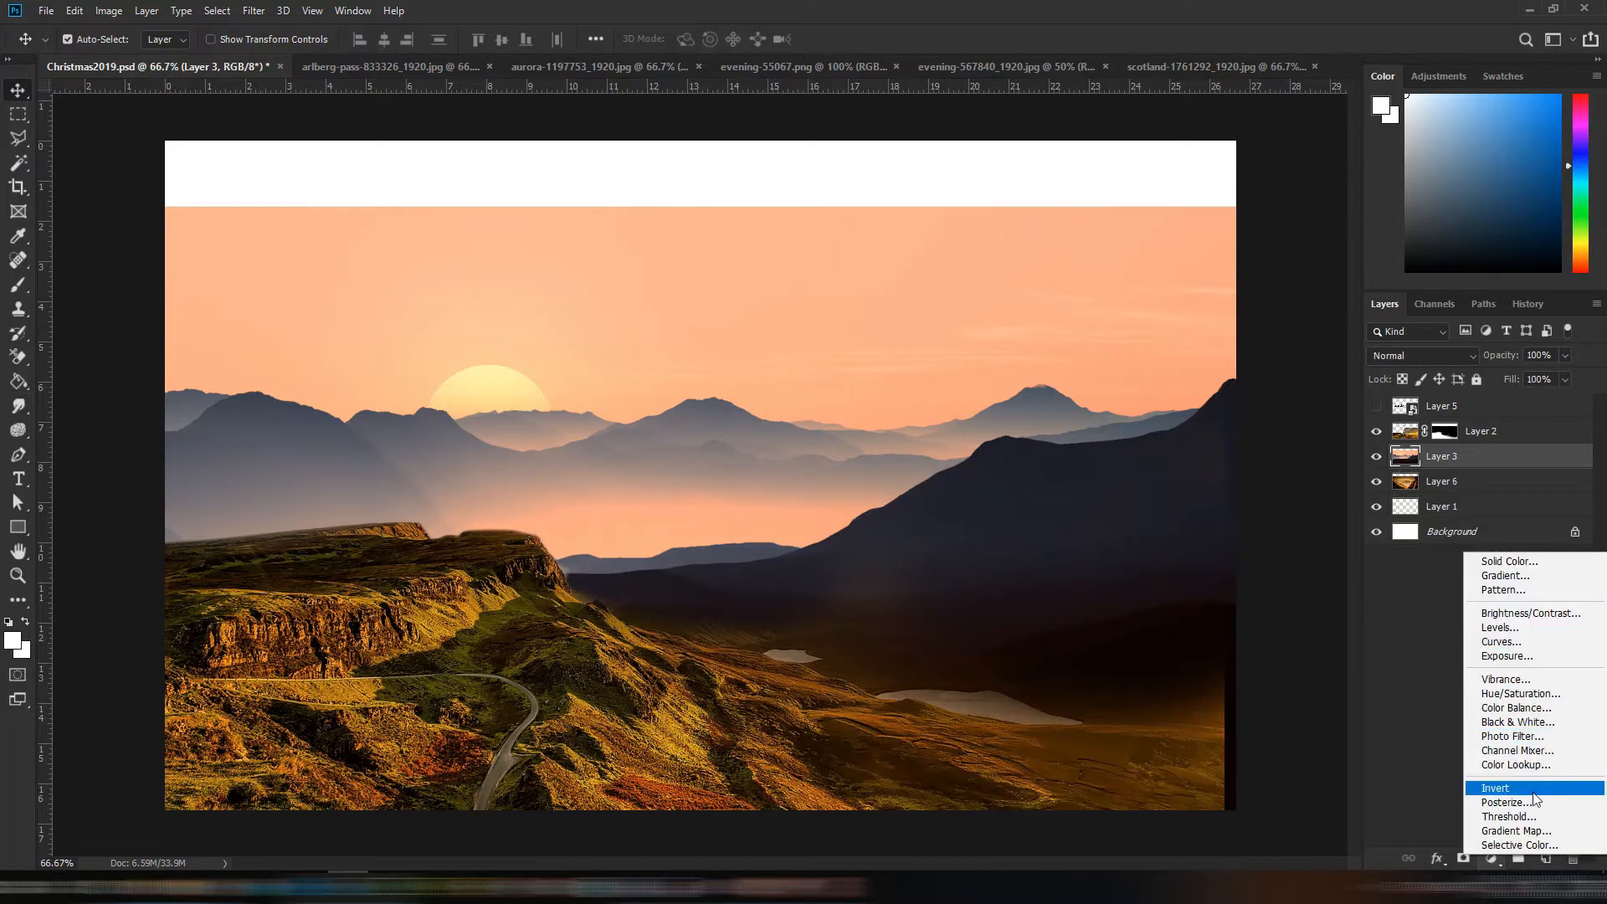
pyautogui.click(1463, 859)
pyautogui.click(1463, 860)
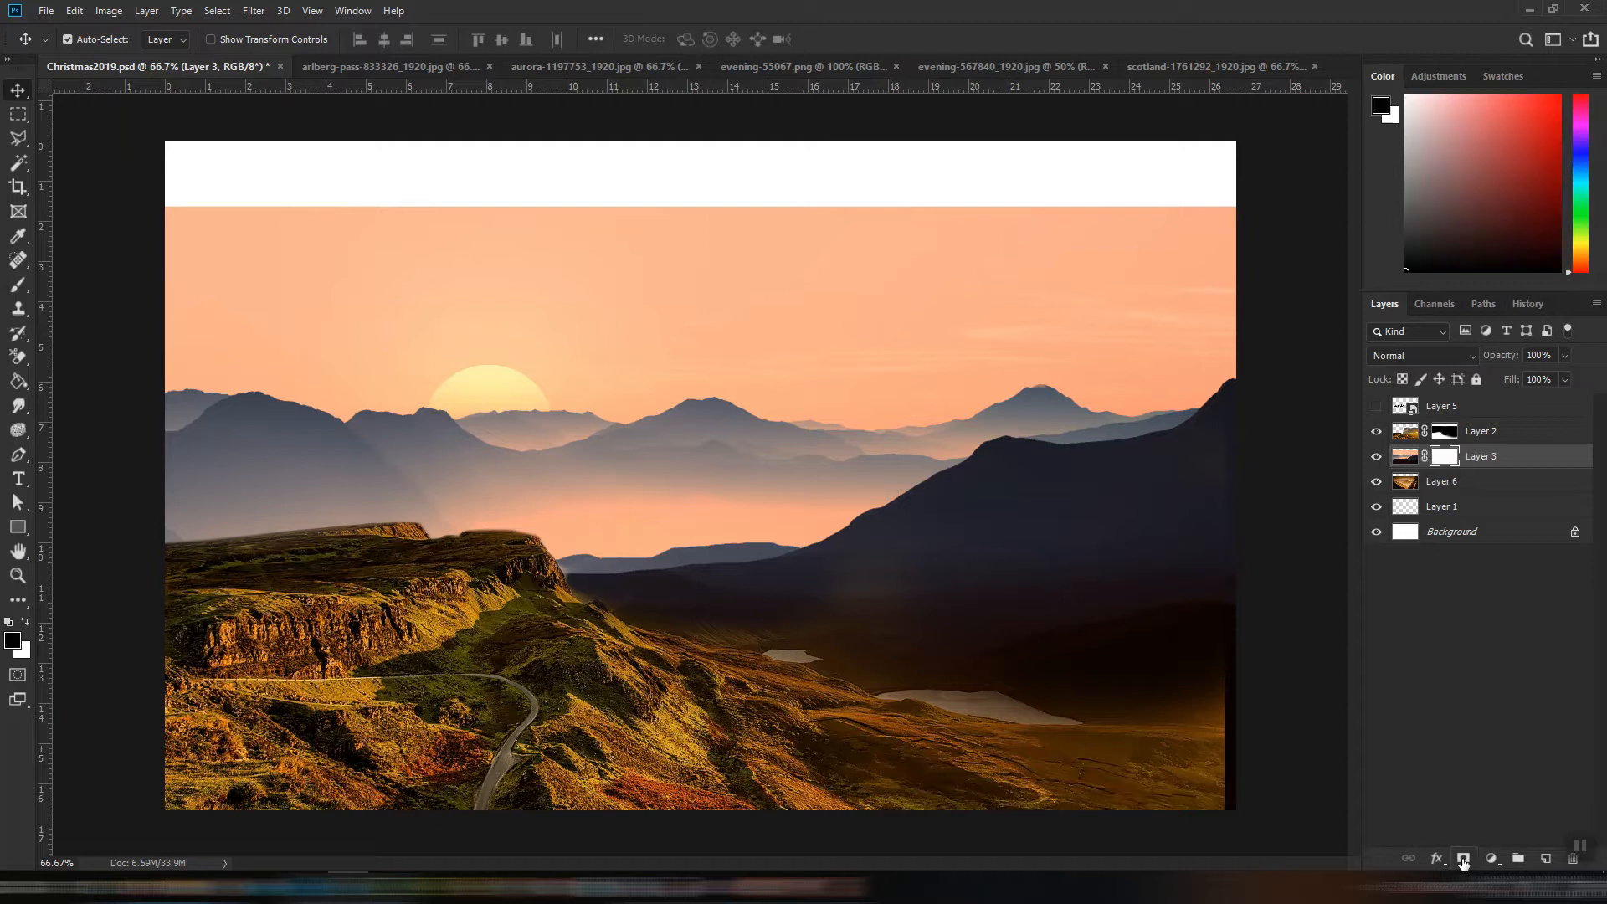
# - Paint out the top of the pink sky on the mountain sunset layer's mask with a black brush enlarged to size 500
pyautogui.click(19, 287)
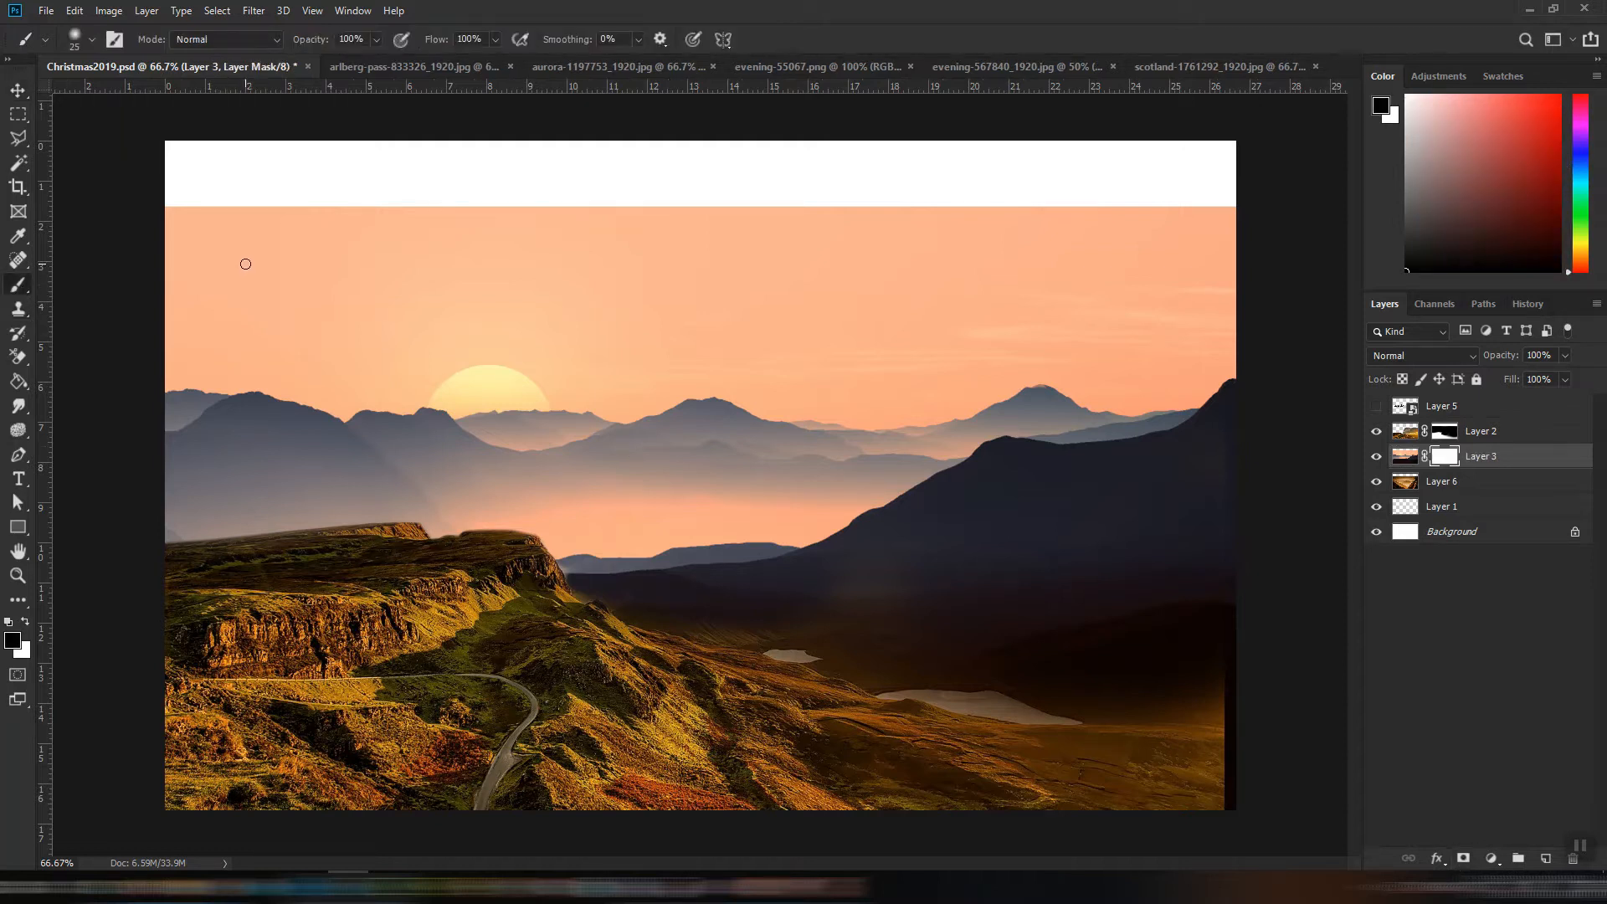
pyautogui.press(']')
pyautogui.press(']')
pyautogui.press(']')
pyautogui.press(']')
pyautogui.press(']')
pyautogui.press(']')
pyautogui.press(']')
pyautogui.press(']')
pyautogui.moveTo(288, 162)
pyautogui.mouseDown()
pyautogui.moveTo(192, 221)
pyautogui.moveTo(667, 224)
pyautogui.moveTo(764, 202)
pyautogui.moveTo(1178, 199)
pyautogui.mouseUp()
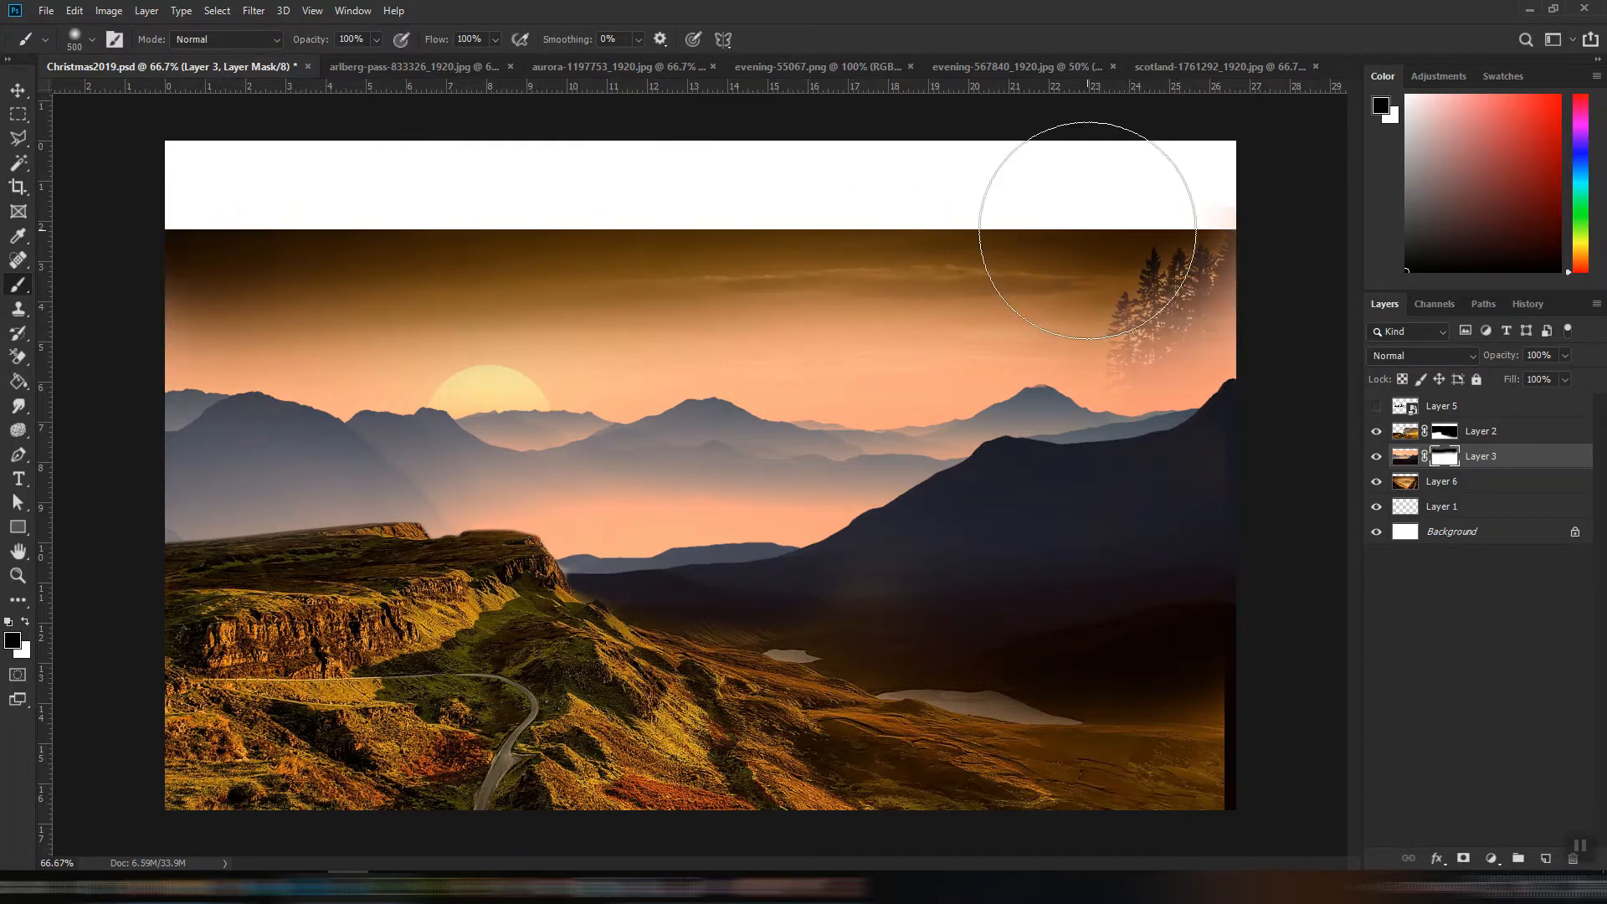
# - Paint out the remaining sunset sky and the left-hand peaks with a size 300 brush, soften the edges at 26% opacity, and save
pyautogui.press(']')
pyautogui.press(']')
pyautogui.press('[')
pyautogui.press('[')
pyautogui.press('[')
pyautogui.press('[')
pyautogui.moveTo(154, 394)
pyautogui.mouseDown()
pyautogui.moveTo(322, 380)
pyautogui.moveTo(222, 400)
pyautogui.moveTo(509, 408)
pyautogui.moveTo(589, 383)
pyautogui.moveTo(522, 415)
pyautogui.moveTo(284, 440)
pyautogui.moveTo(144, 489)
pyautogui.moveTo(409, 457)
pyautogui.moveTo(338, 456)
pyautogui.moveTo(626, 452)
pyautogui.moveTo(705, 407)
pyautogui.moveTo(686, 414)
pyautogui.moveTo(811, 404)
pyautogui.moveTo(876, 370)
pyautogui.moveTo(871, 267)
pyautogui.moveTo(342, 337)
pyautogui.moveTo(853, 328)
pyautogui.moveTo(160, 269)
pyautogui.moveTo(766, 275)
pyautogui.moveTo(874, 324)
pyautogui.moveTo(969, 320)
pyautogui.moveTo(1119, 267)
pyautogui.moveTo(1208, 267)
pyautogui.moveTo(1213, 301)
pyautogui.moveTo(1055, 308)
pyautogui.moveTo(1224, 314)
pyautogui.moveTo(1212, 355)
pyautogui.moveTo(1202, 323)
pyautogui.mouseUp()
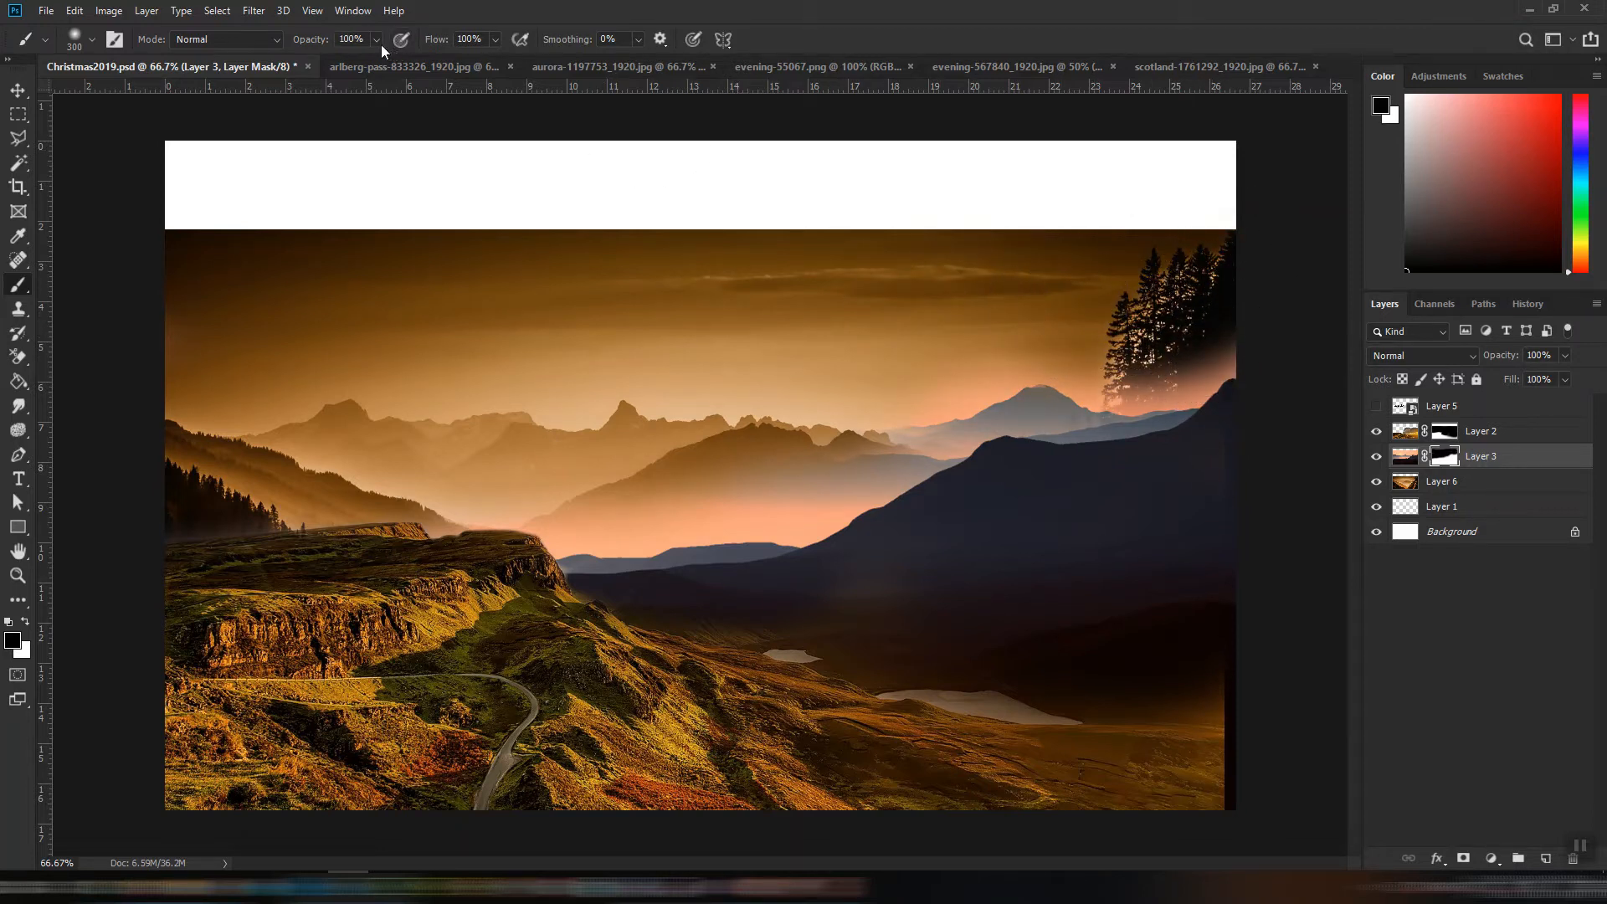
pyautogui.moveTo(1202, 323)
pyautogui.mouseDown()
pyautogui.moveTo(1141, 305)
pyautogui.moveTo(1228, 373)
pyautogui.moveTo(1203, 388)
pyautogui.moveTo(1033, 309)
pyautogui.moveTo(857, 388)
pyautogui.moveTo(929, 402)
pyautogui.moveTo(514, 480)
pyautogui.mouseUp()
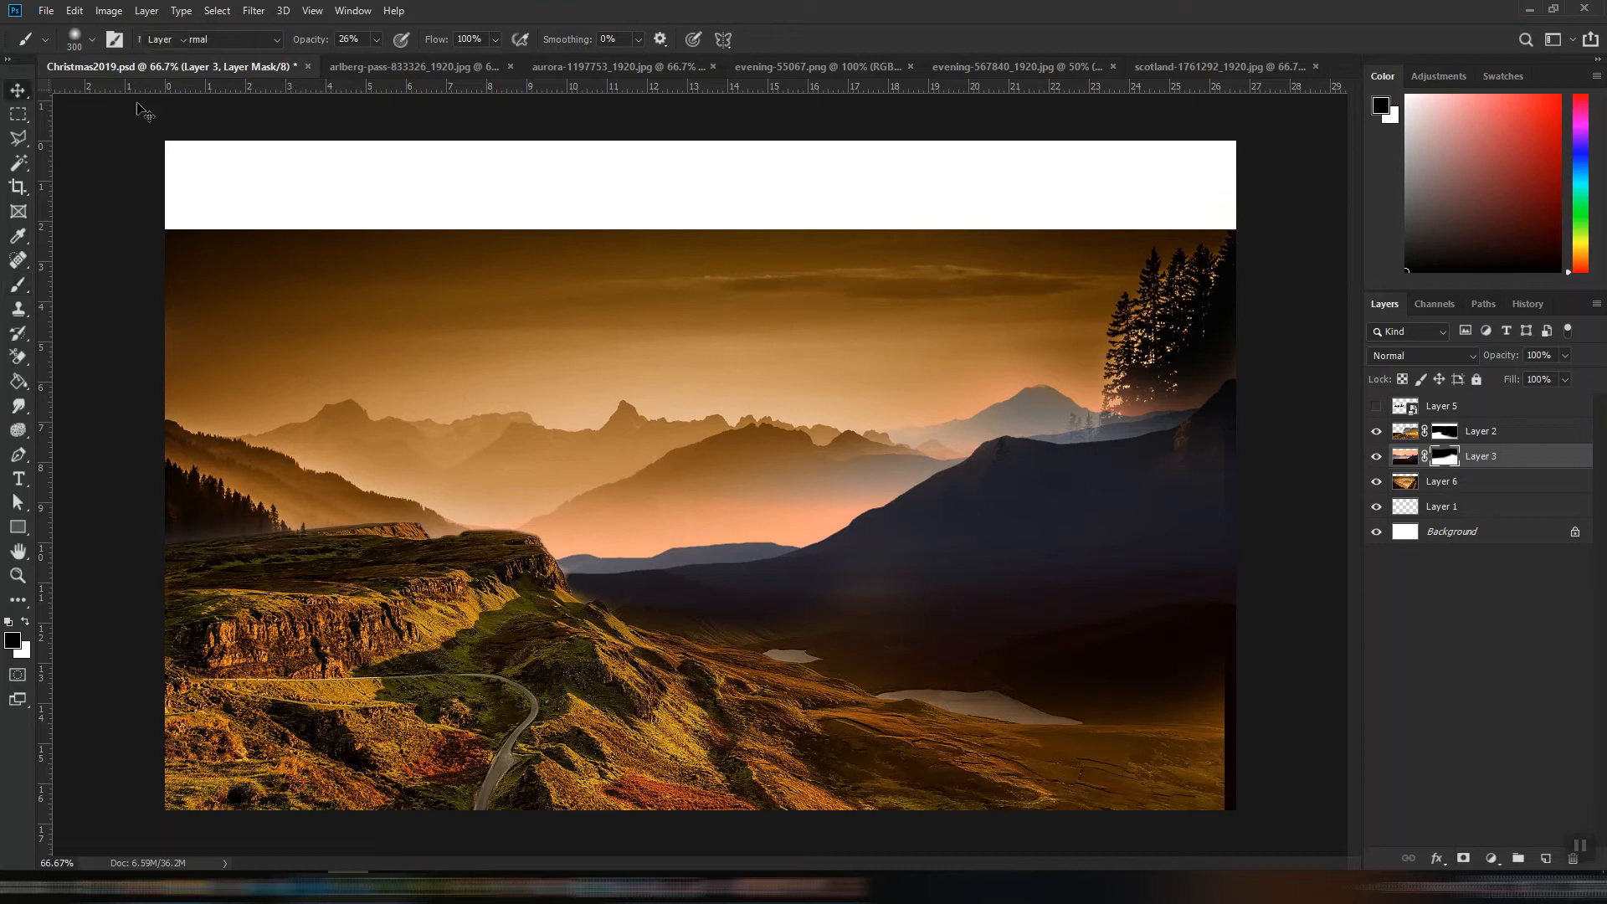
pyautogui.press('v')
pyautogui.hotkey('ctrl', 's')
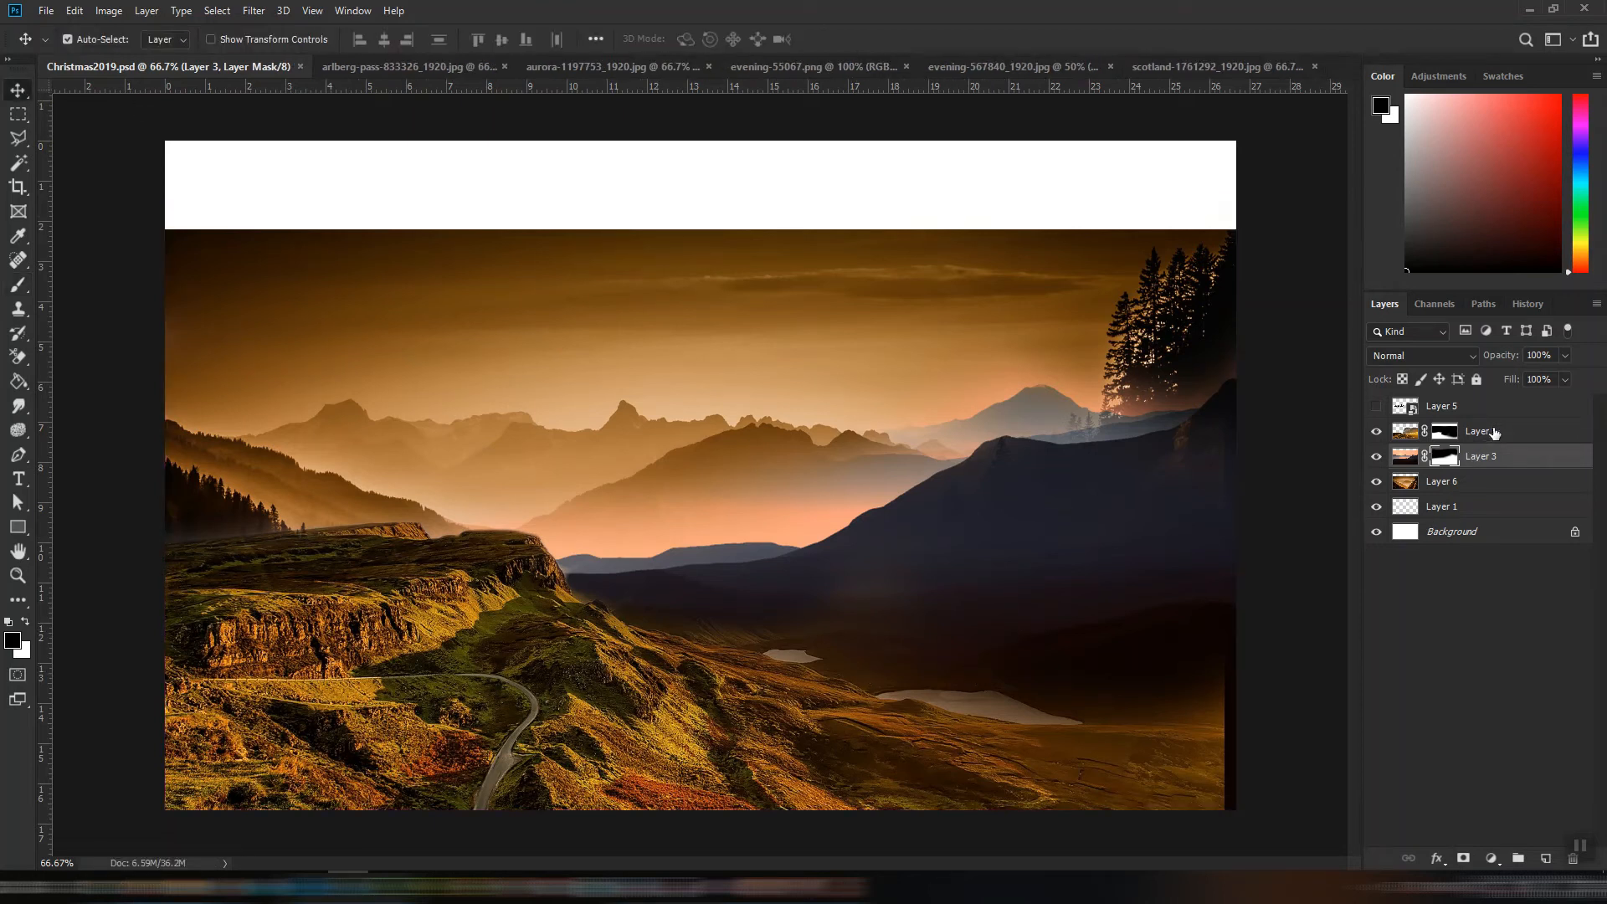
# - Move the highland, mountain sunset and alpine pass layers (Layers 2, 3 and 6) down together by about 120 px
pyautogui.click(1495, 431)
pyautogui.keyDown('shift'); pyautogui.click(1494, 480); pyautogui.keyUp('shift')
pyautogui.hotkey('shift', 'Down')
pyautogui.hotkey('shift', 'Down')
pyautogui.hotkey('shift', 'Down')
pyautogui.hotkey('shift', 'Down')
pyautogui.hotkey('shift', 'Down')
pyautogui.hotkey('shift', 'Down')
pyautogui.hotkey('shift', 'Down')
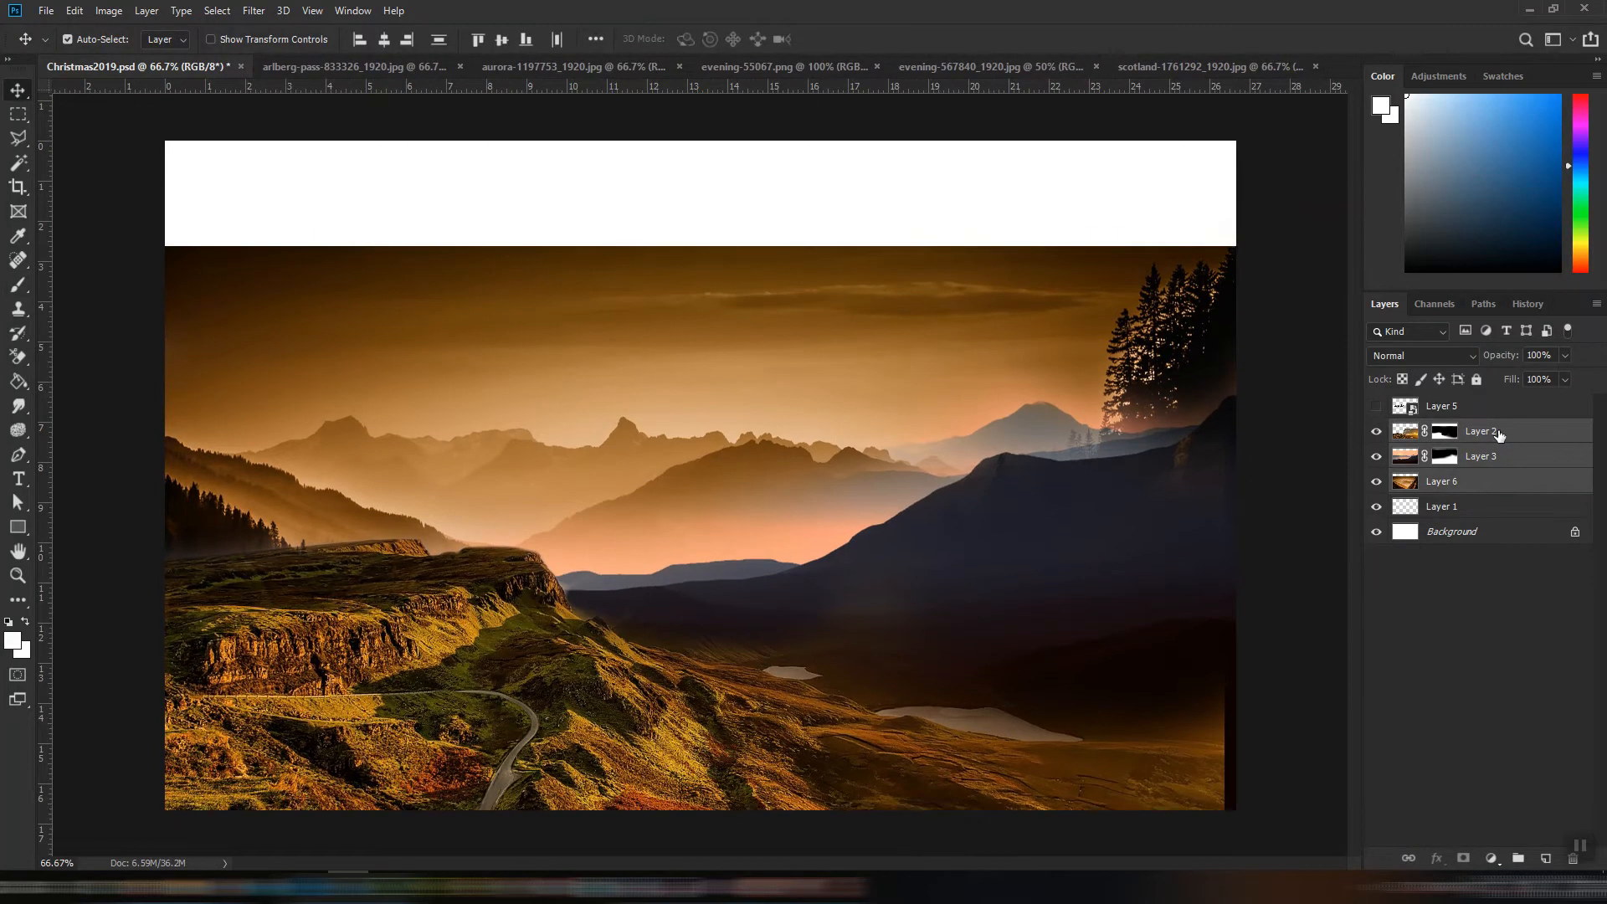
pyautogui.hotkey('shift', 'Down')
pyautogui.hotkey('shift', 'Down')
pyautogui.hotkey('shift', 'Down')
pyautogui.hotkey('shift', 'Down')
pyautogui.hotkey('shift', 'Down')
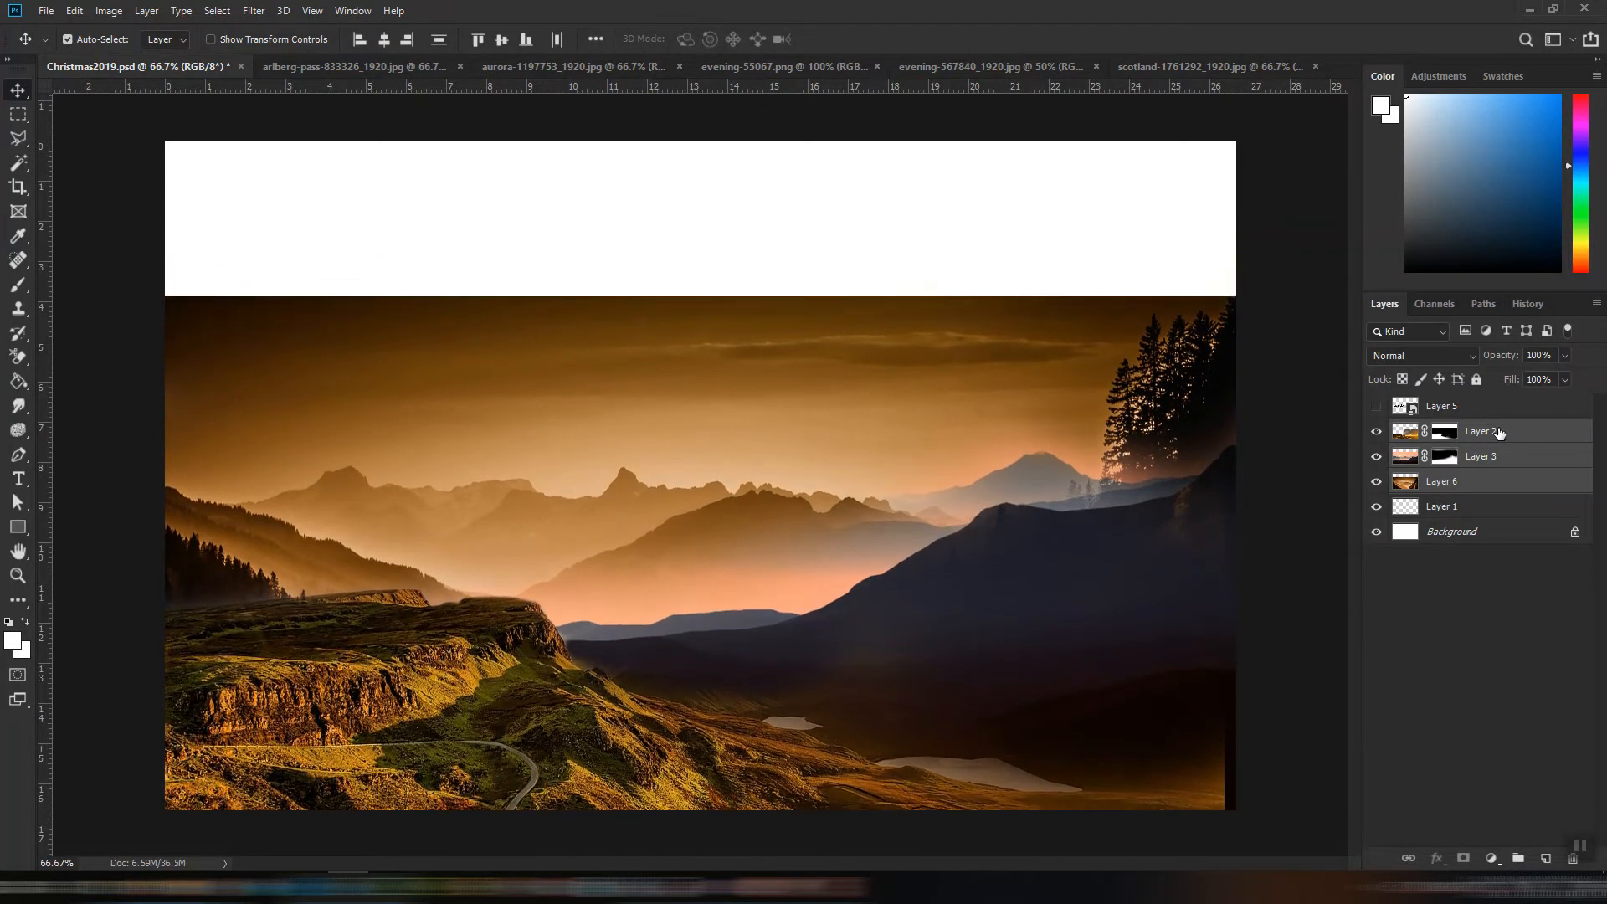
# - Fade the lower-right edge of the highland landscape on its mask with a size 500 black brush at 26% opacity, and save
pyautogui.click(1519, 459)
pyautogui.click(1376, 432)
pyautogui.click(1377, 432)
pyautogui.click(1502, 441)
pyautogui.click(1445, 432)
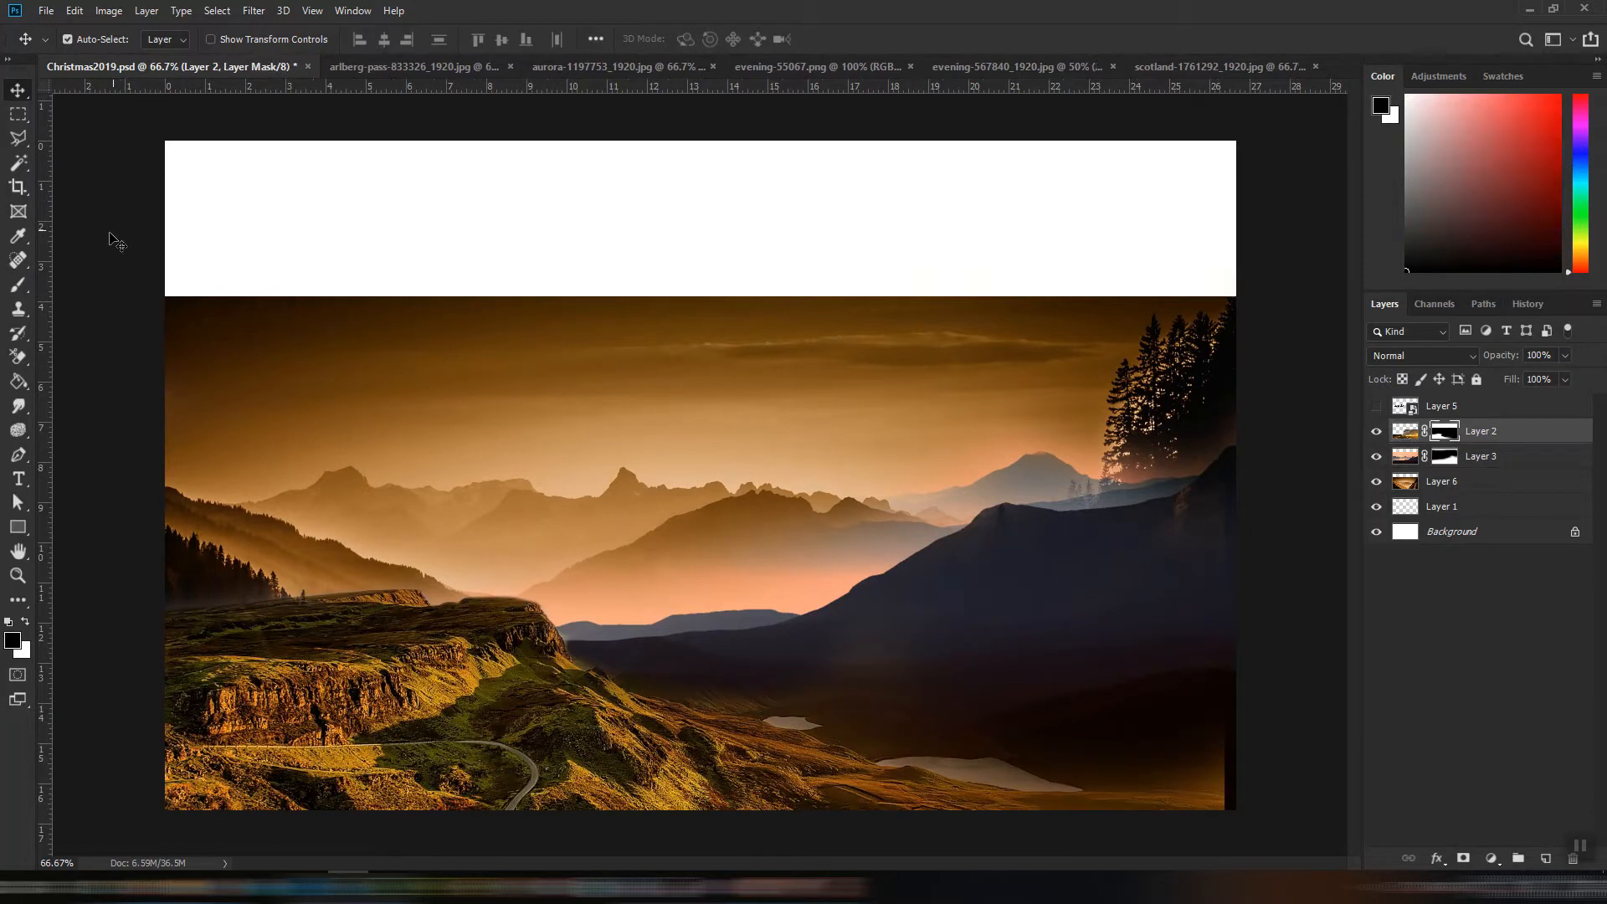
pyautogui.click(18, 284)
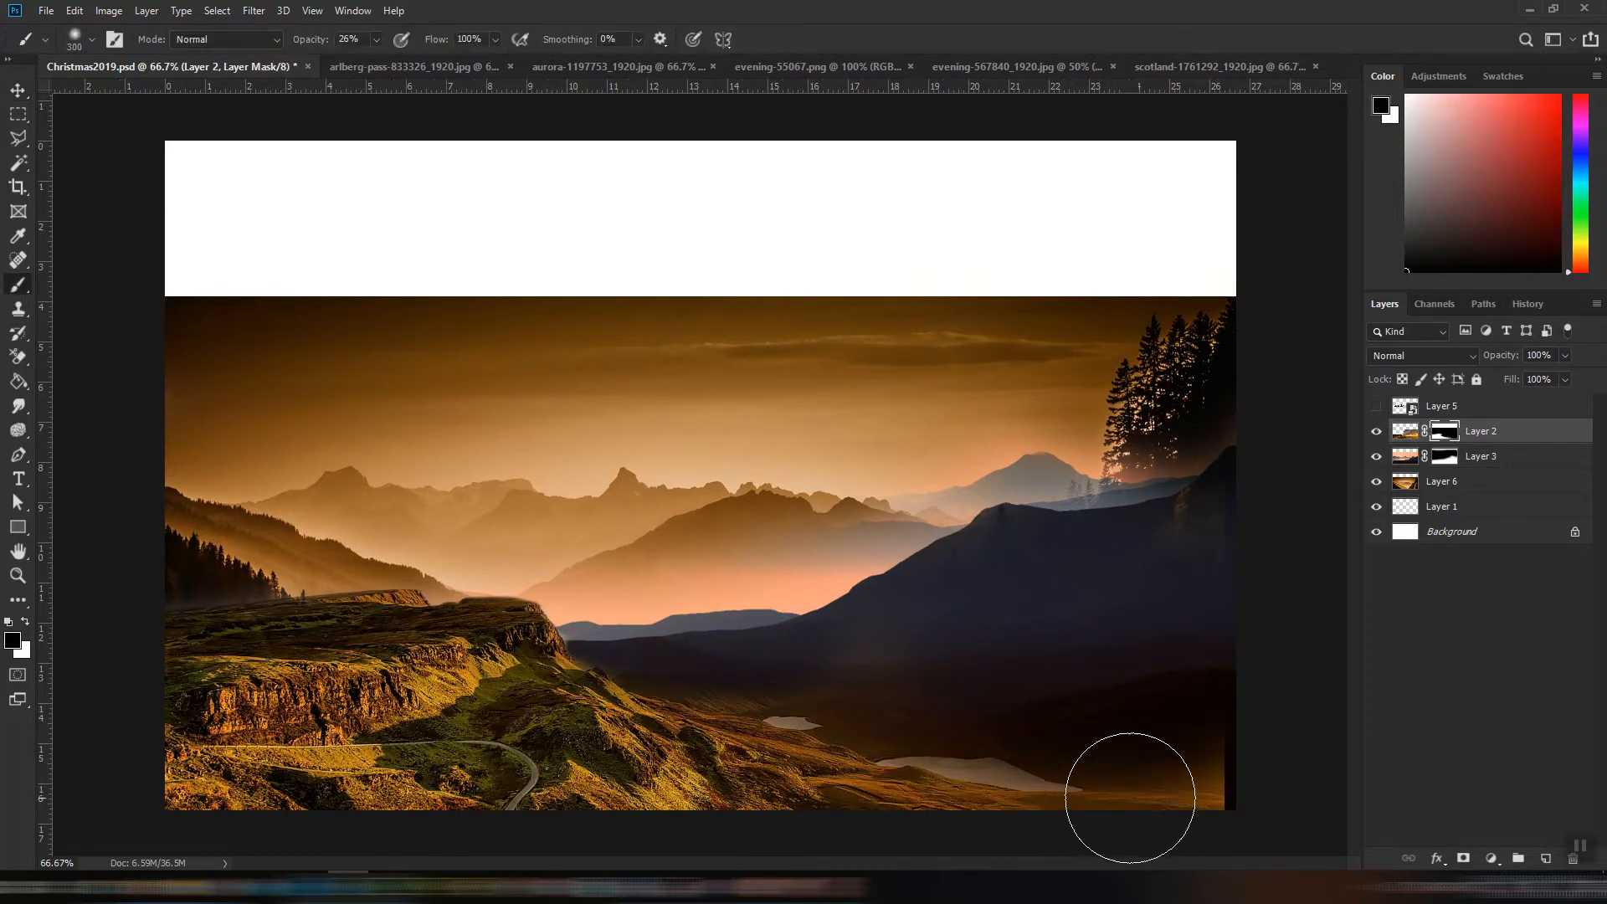
pyautogui.press(']')
pyautogui.moveTo(1251, 763); pyautogui.dragTo(1147, 764)
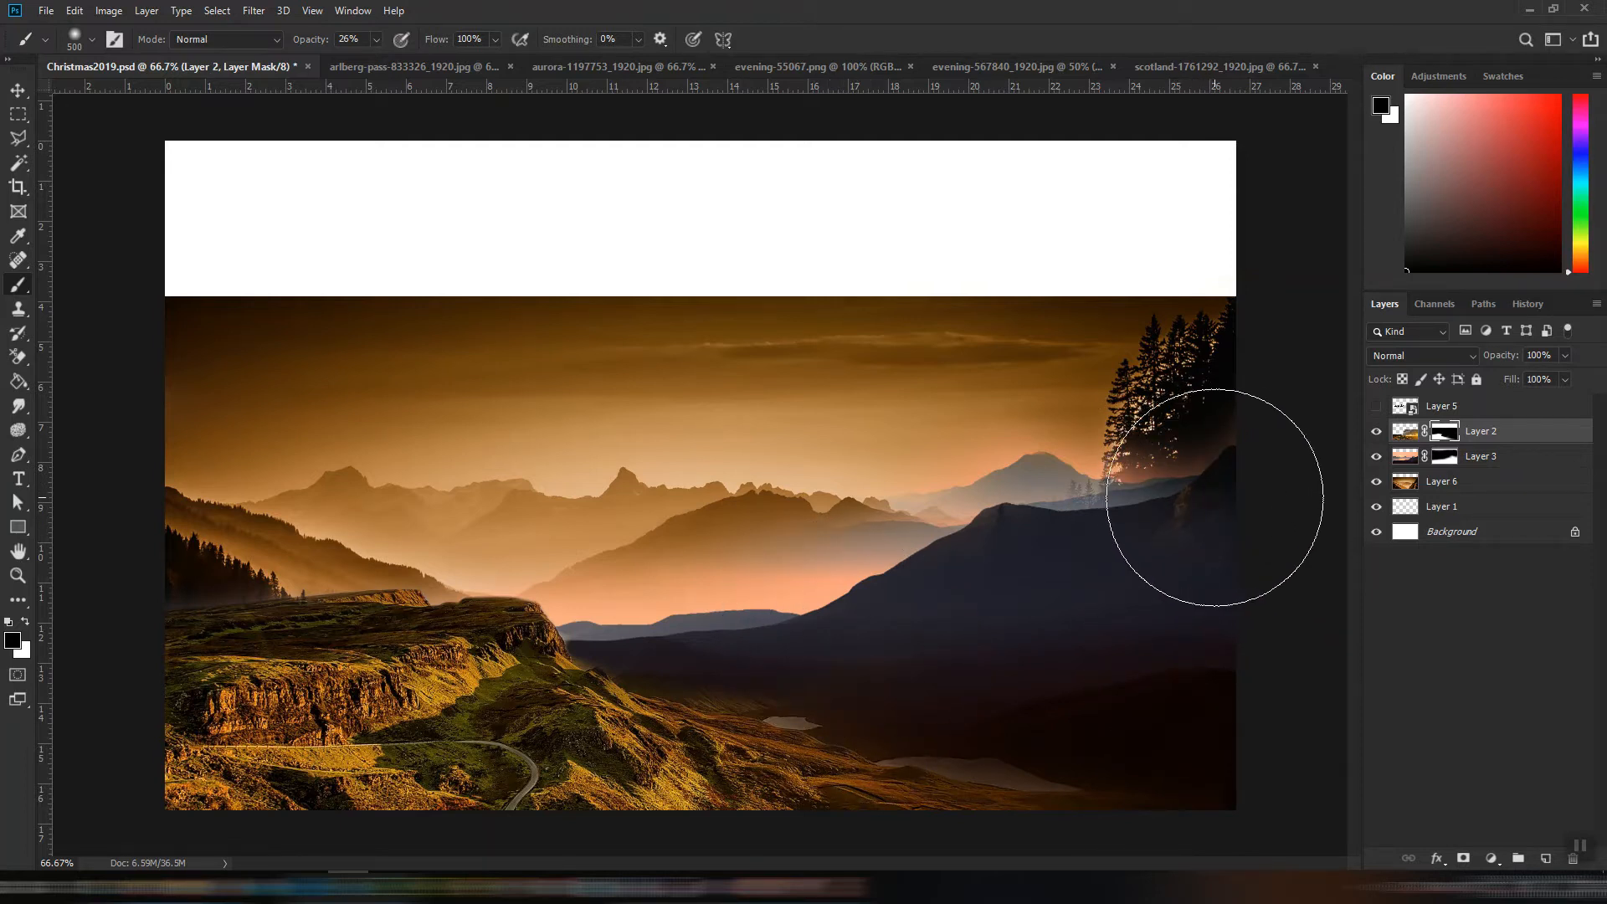
pyautogui.click(18, 90)
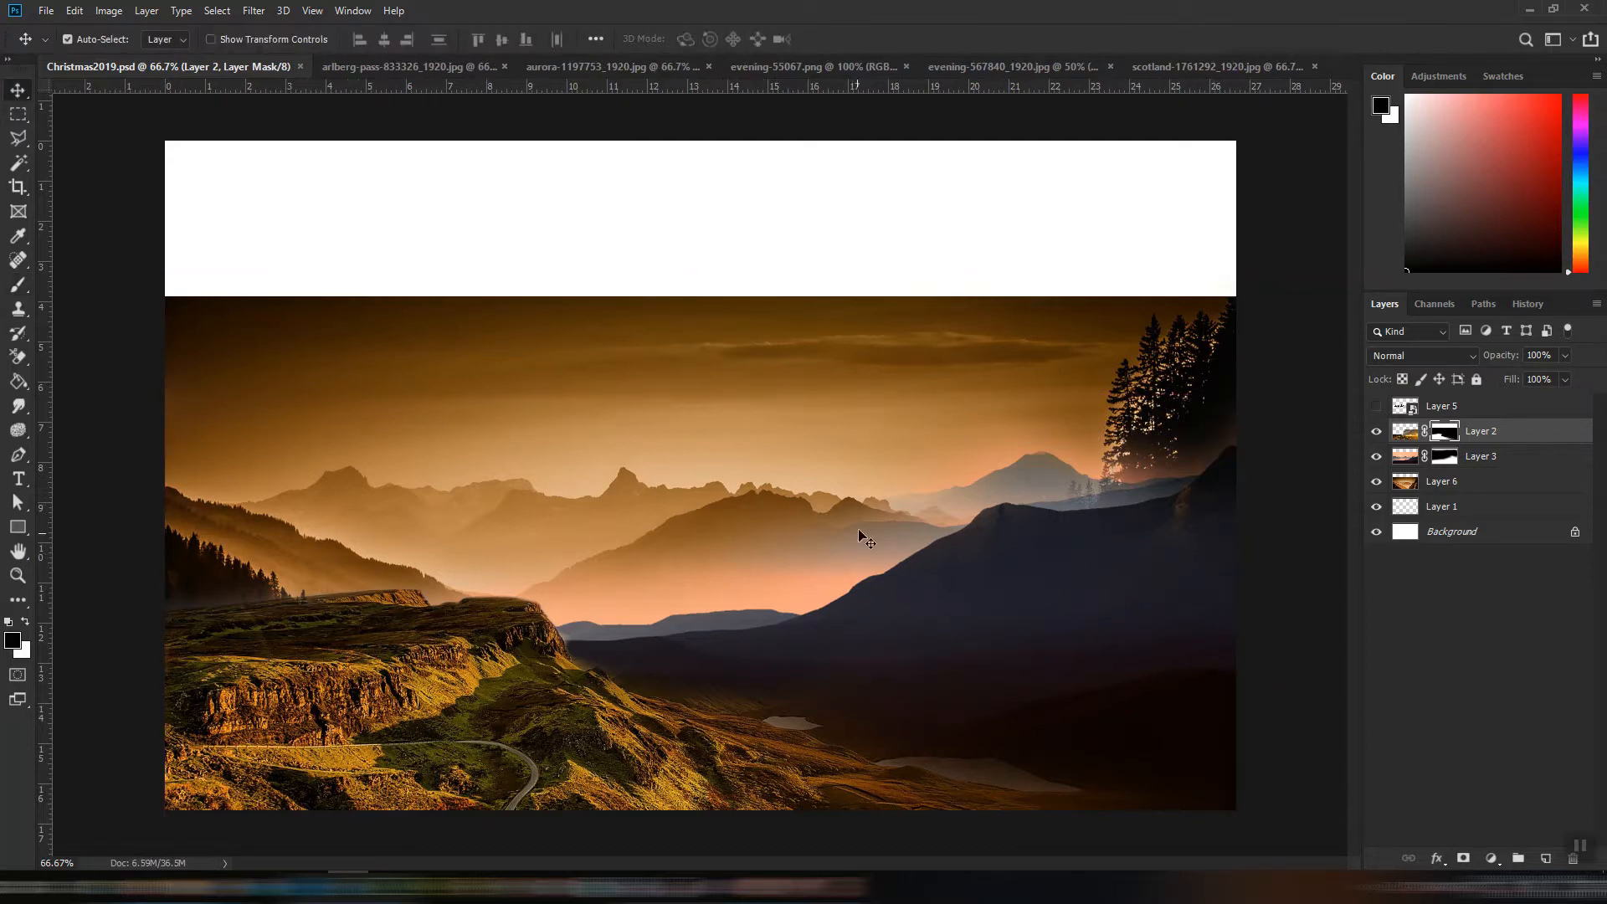
# - Close arlberg-pass-833326_1920.jpg and copy the aurora-1197753_1920.jpg image in directly above Layer 1, positioned to fill the sky across the canvas
pyautogui.click(848, 409)
pyautogui.click(1467, 511)
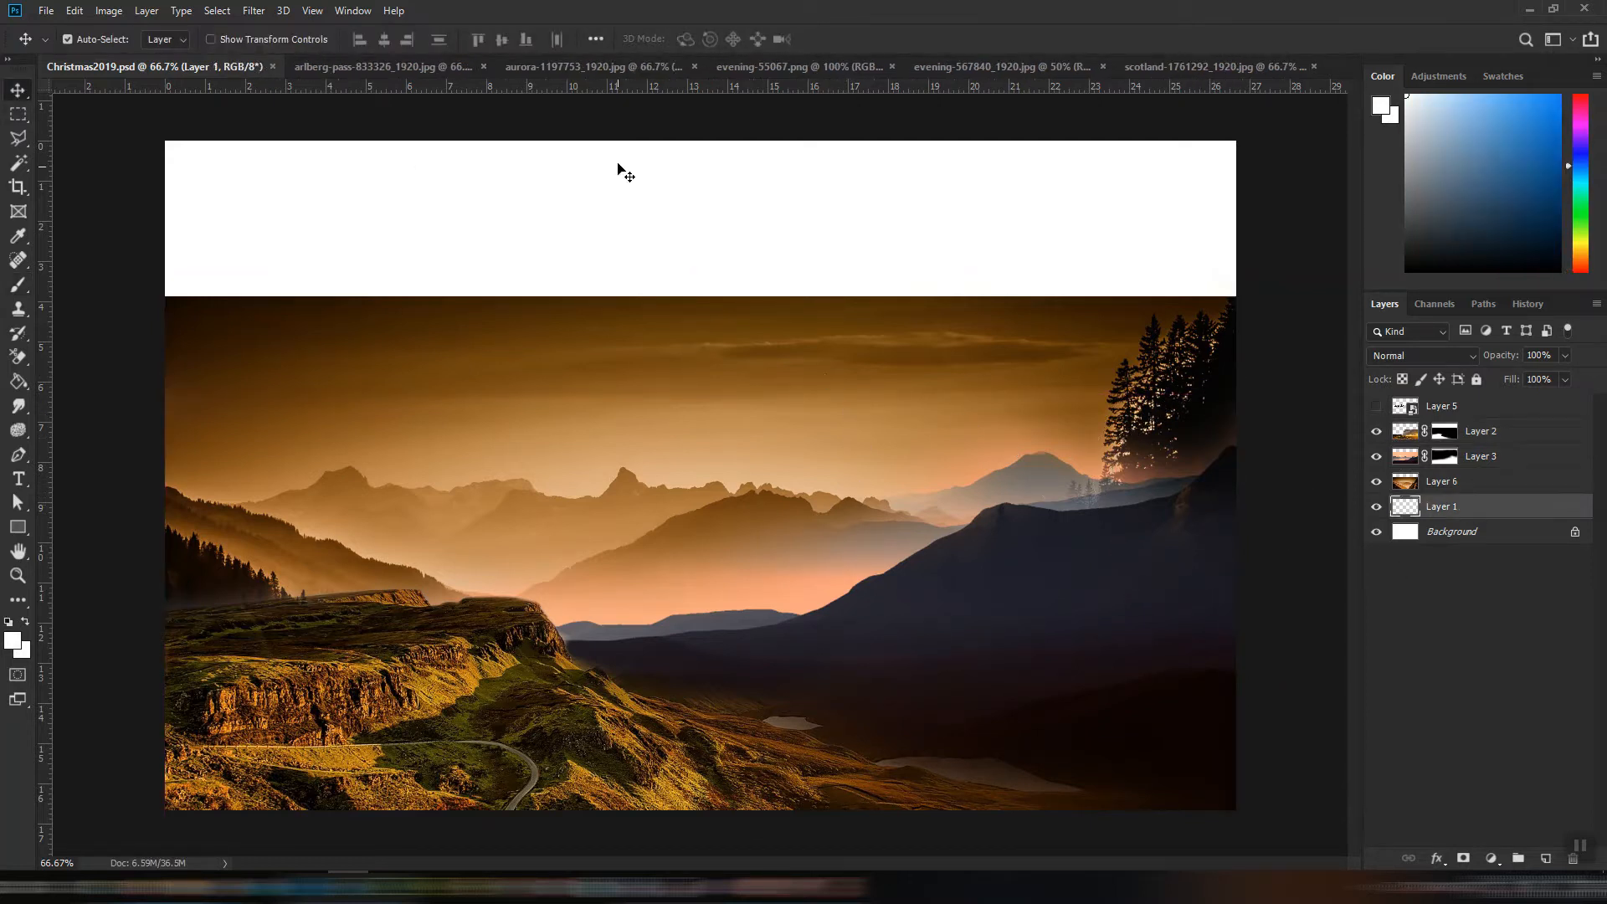
pyautogui.click(477, 67)
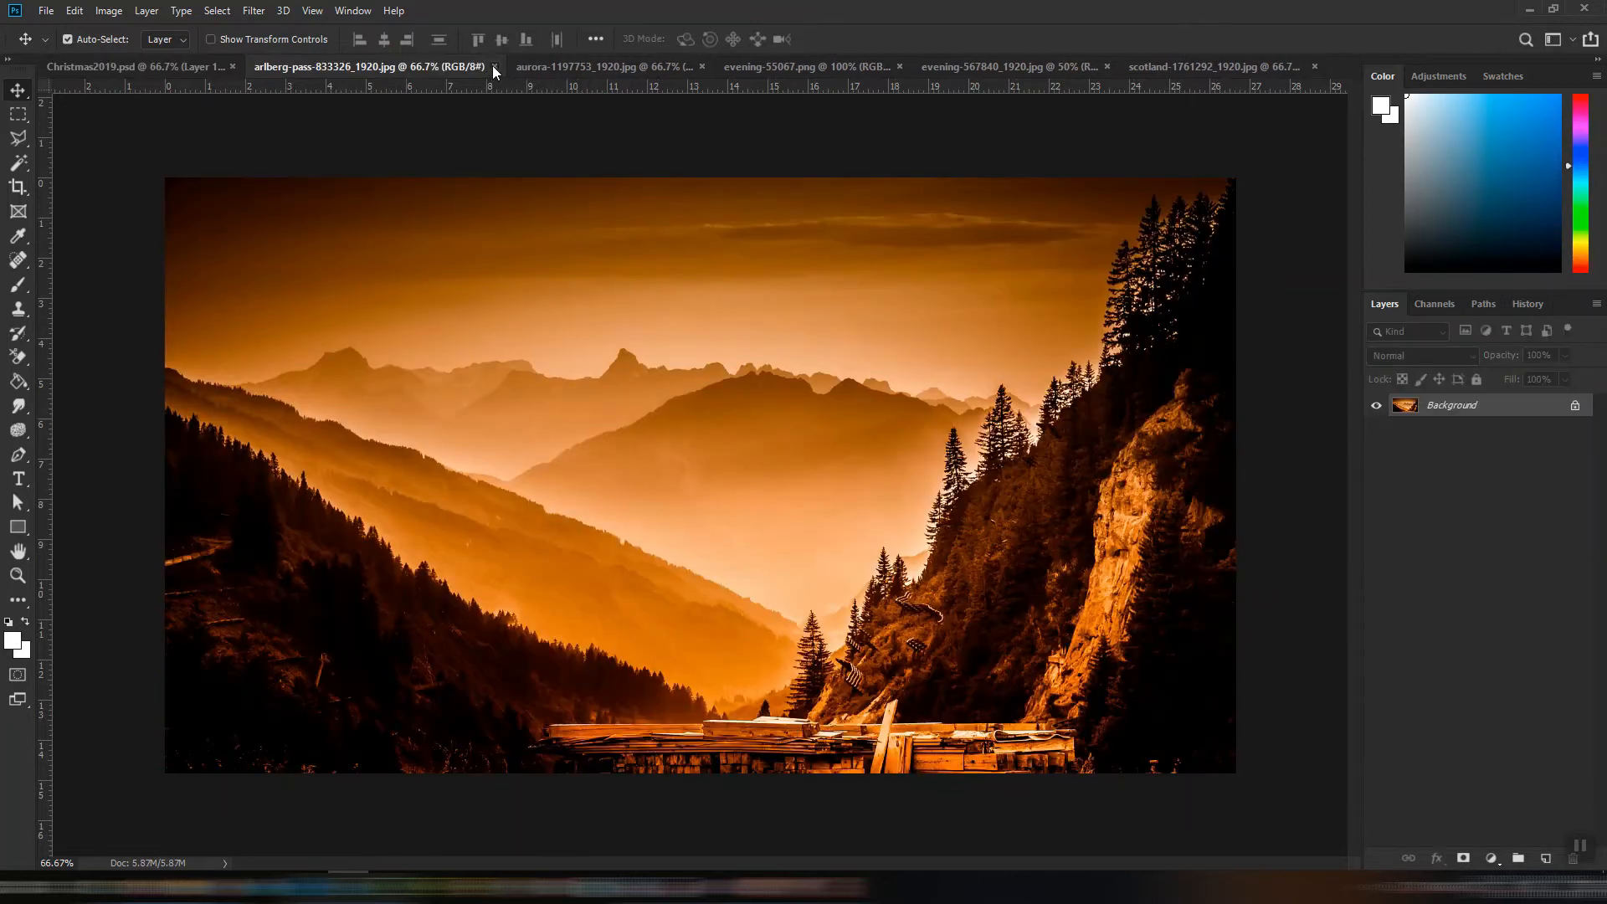
pyautogui.click(492, 66)
pyautogui.click(433, 67)
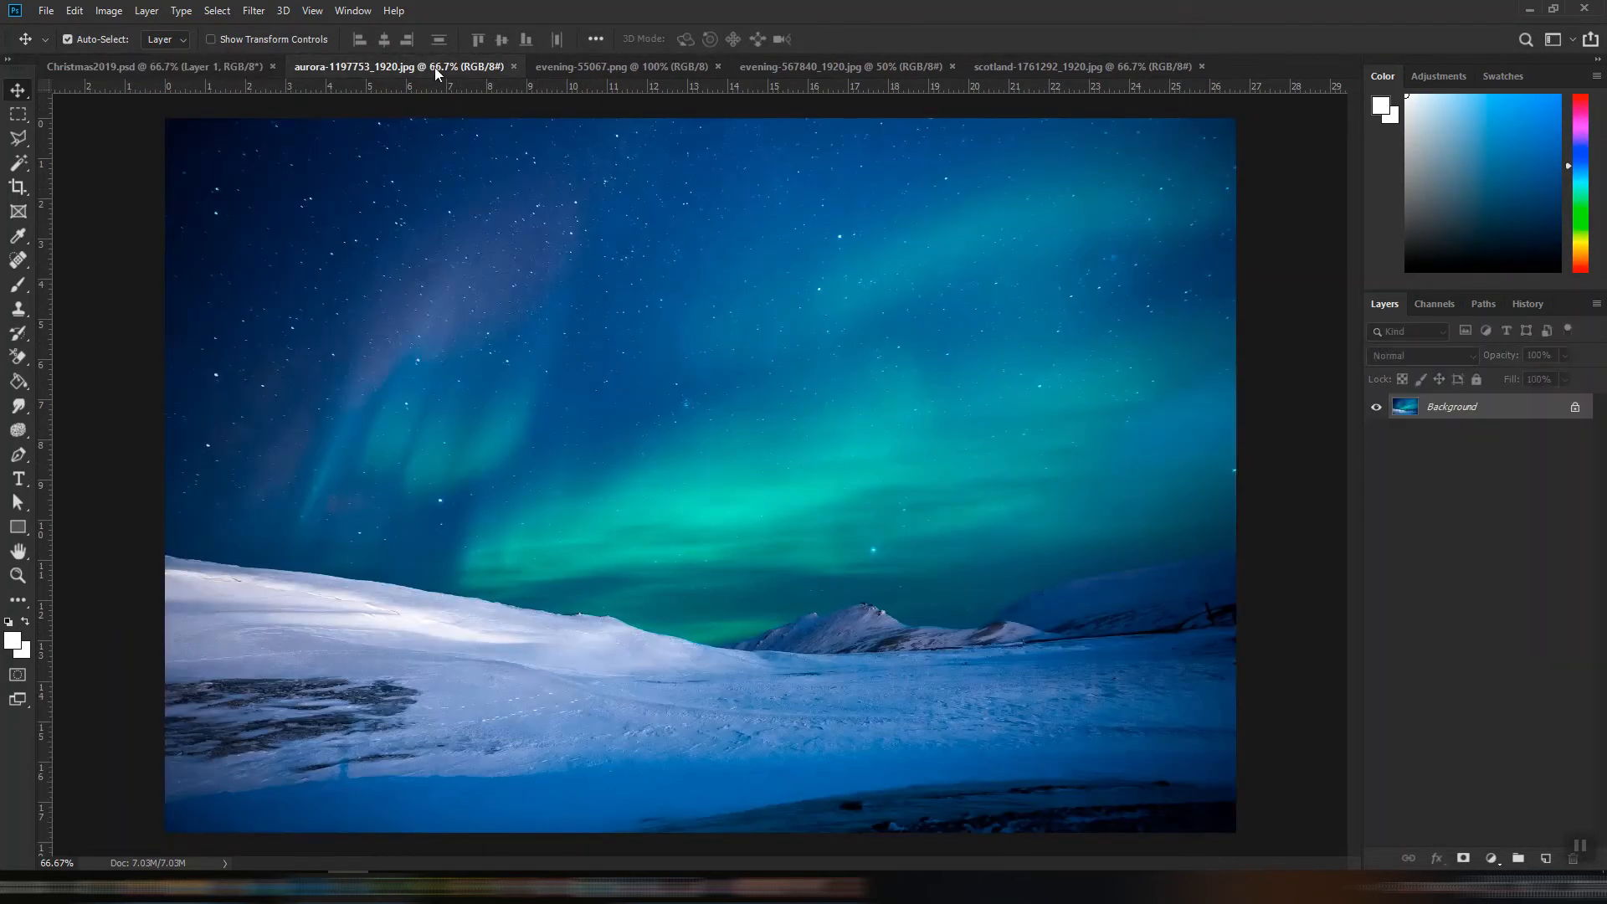
pyautogui.moveTo(205, 64); pyautogui.dragTo(778, 317)
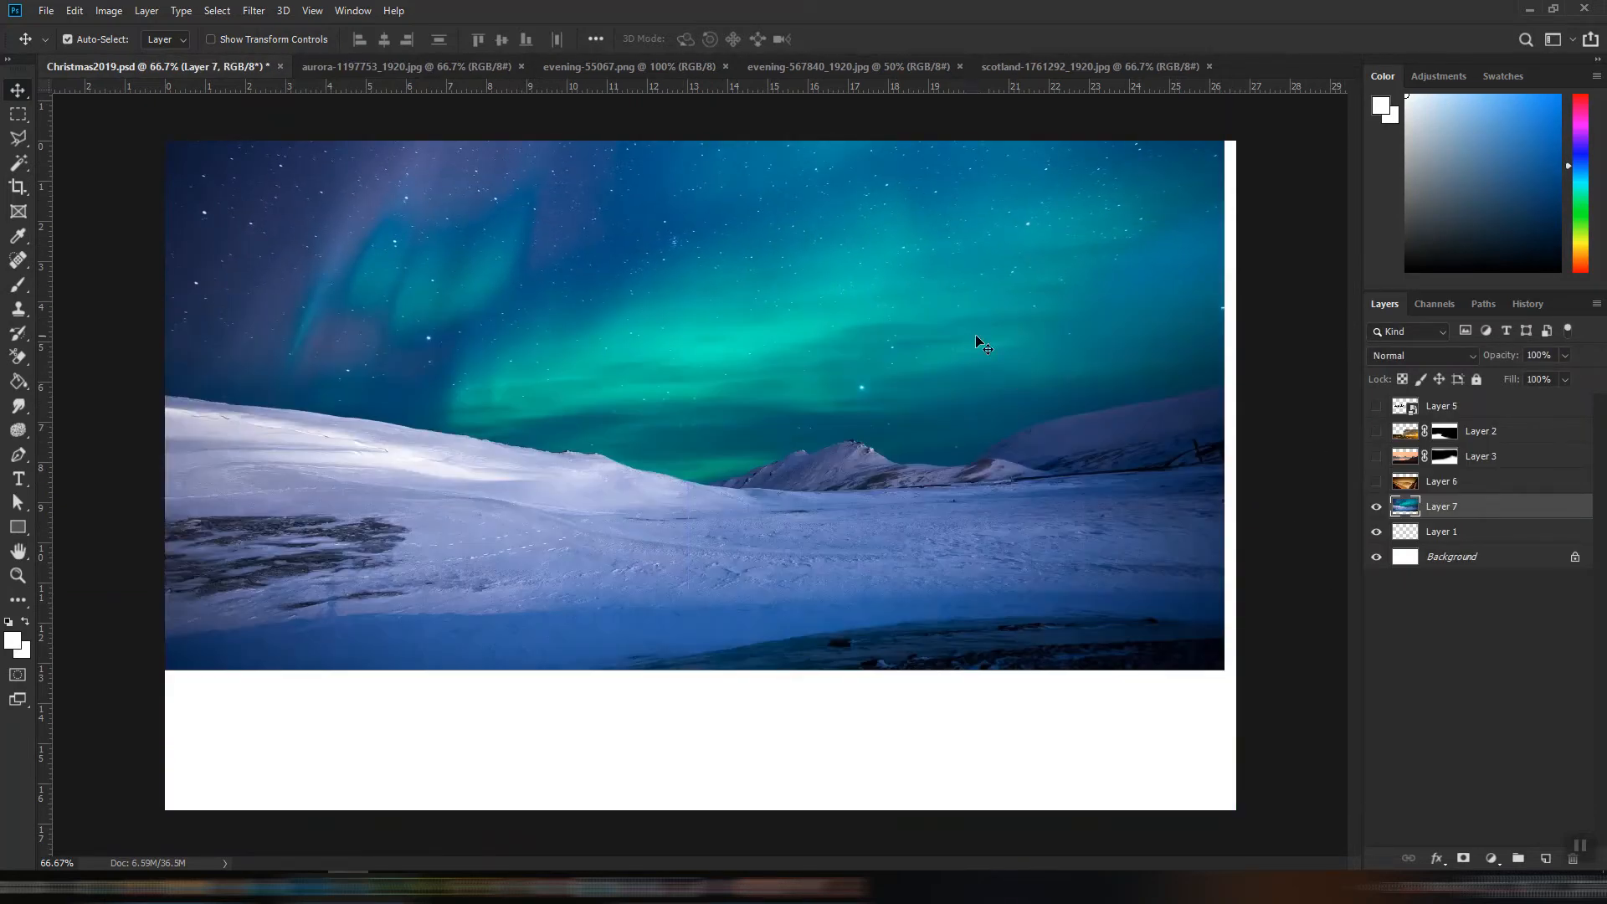
pyautogui.moveTo(976, 334); pyautogui.dragTo(988, 471)
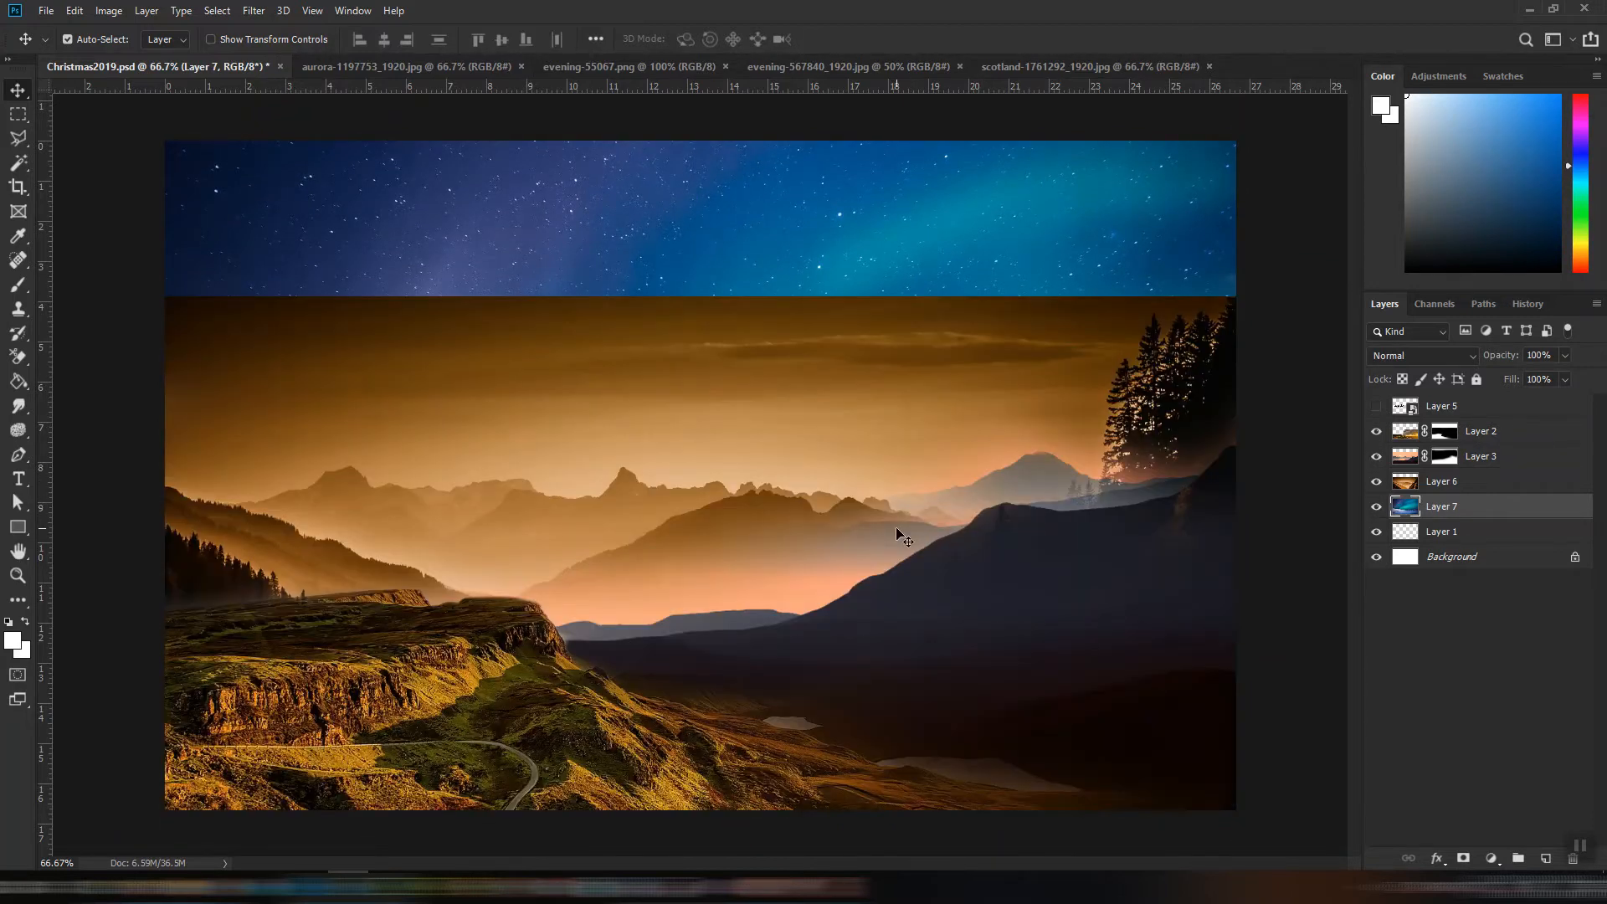
# - Add a mask to the alpine pass layer, Layer 6, and paint out its upper sky with a size 500 black brush at 52% opacity
pyautogui.click(862, 415)
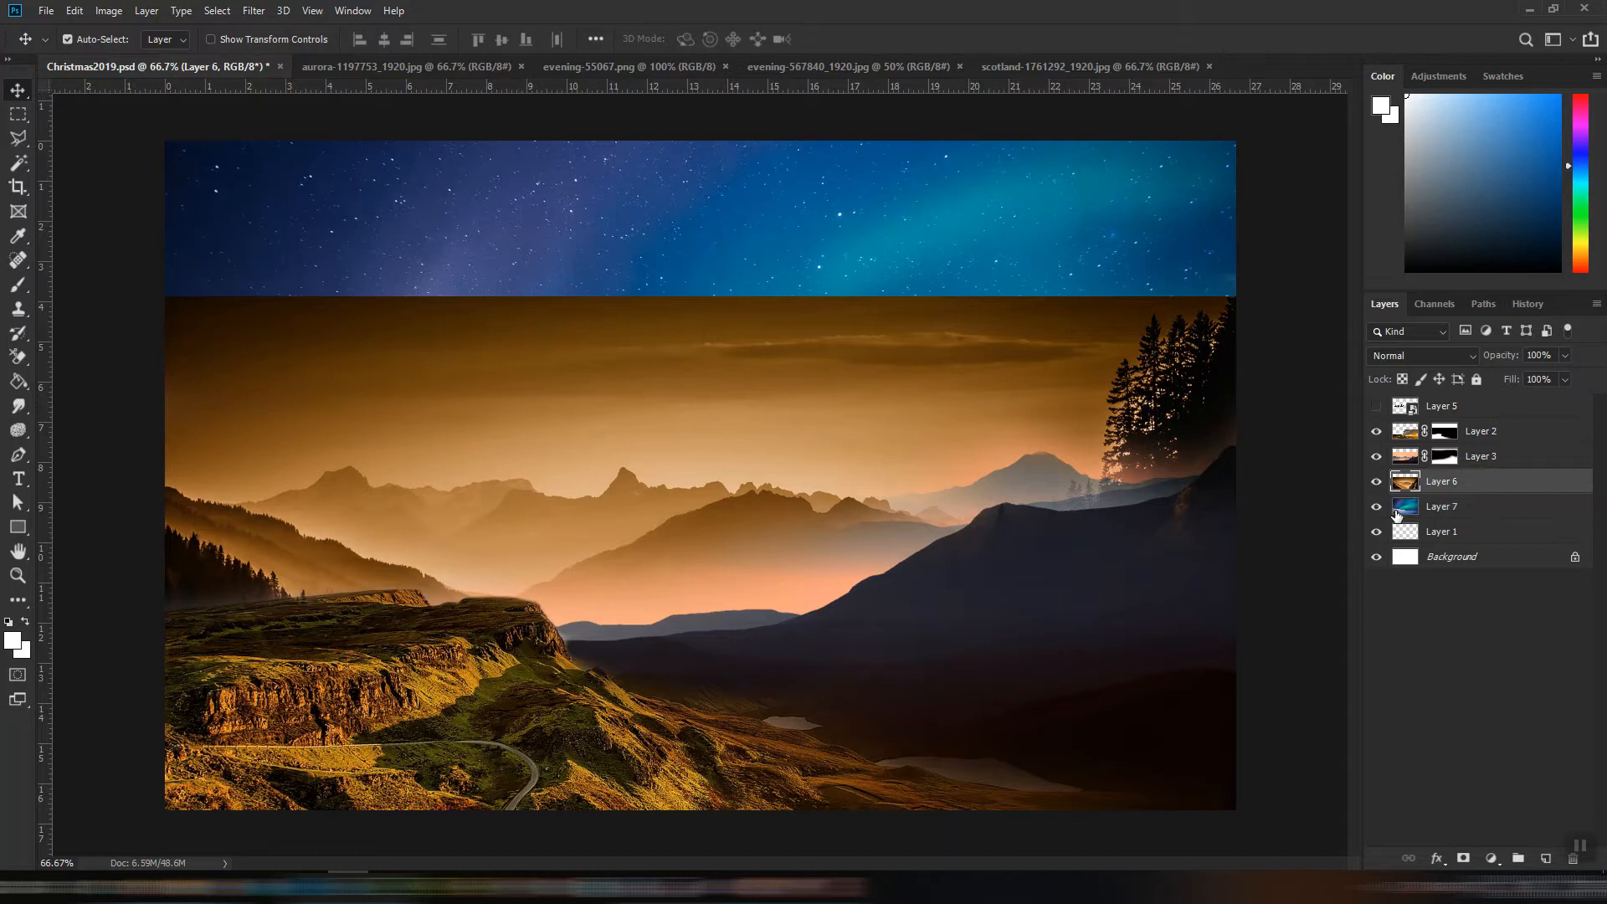
pyautogui.click(1472, 859)
pyautogui.click(18, 284)
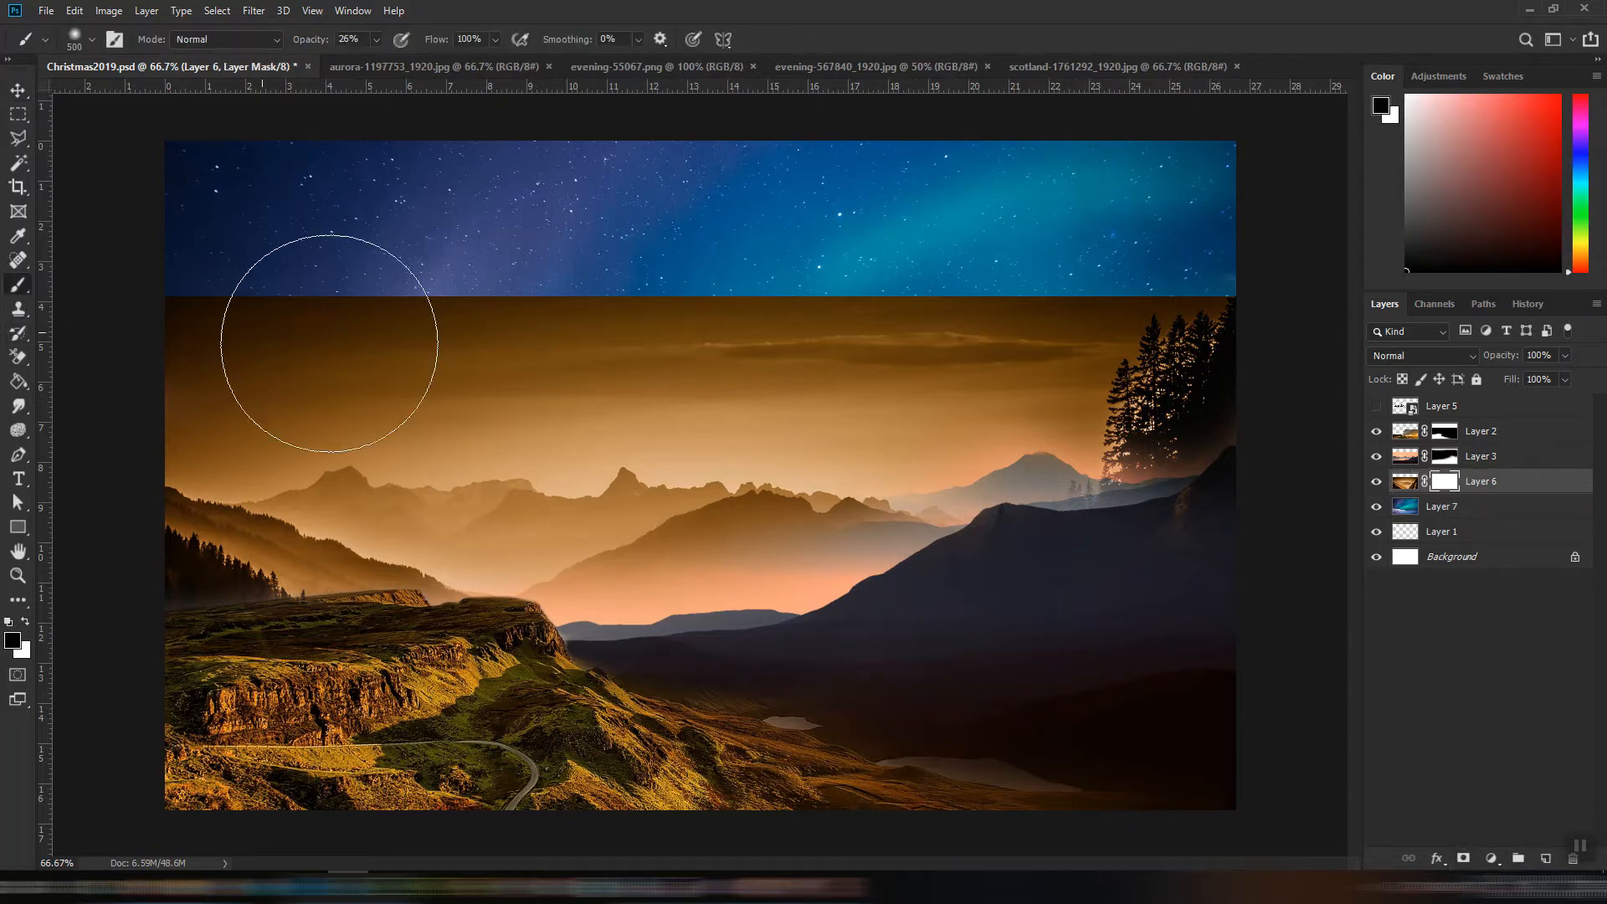
pyautogui.moveTo(368, 60); pyautogui.dragTo(396, 58)
pyautogui.moveTo(226, 280)
pyautogui.mouseDown()
pyautogui.moveTo(465, 299)
pyautogui.moveTo(269, 268)
pyautogui.moveTo(634, 316)
pyautogui.moveTo(631, 268)
pyautogui.moveTo(944, 303)
pyautogui.moveTo(1219, 251)
pyautogui.moveTo(721, 276)
pyautogui.mouseUp()
pyautogui.moveTo(1101, 274)
pyautogui.mouseDown()
pyautogui.moveTo(299, 258)
pyautogui.moveTo(422, 272)
pyautogui.moveTo(352, 281)
pyautogui.moveTo(406, 277)
pyautogui.mouseUp()
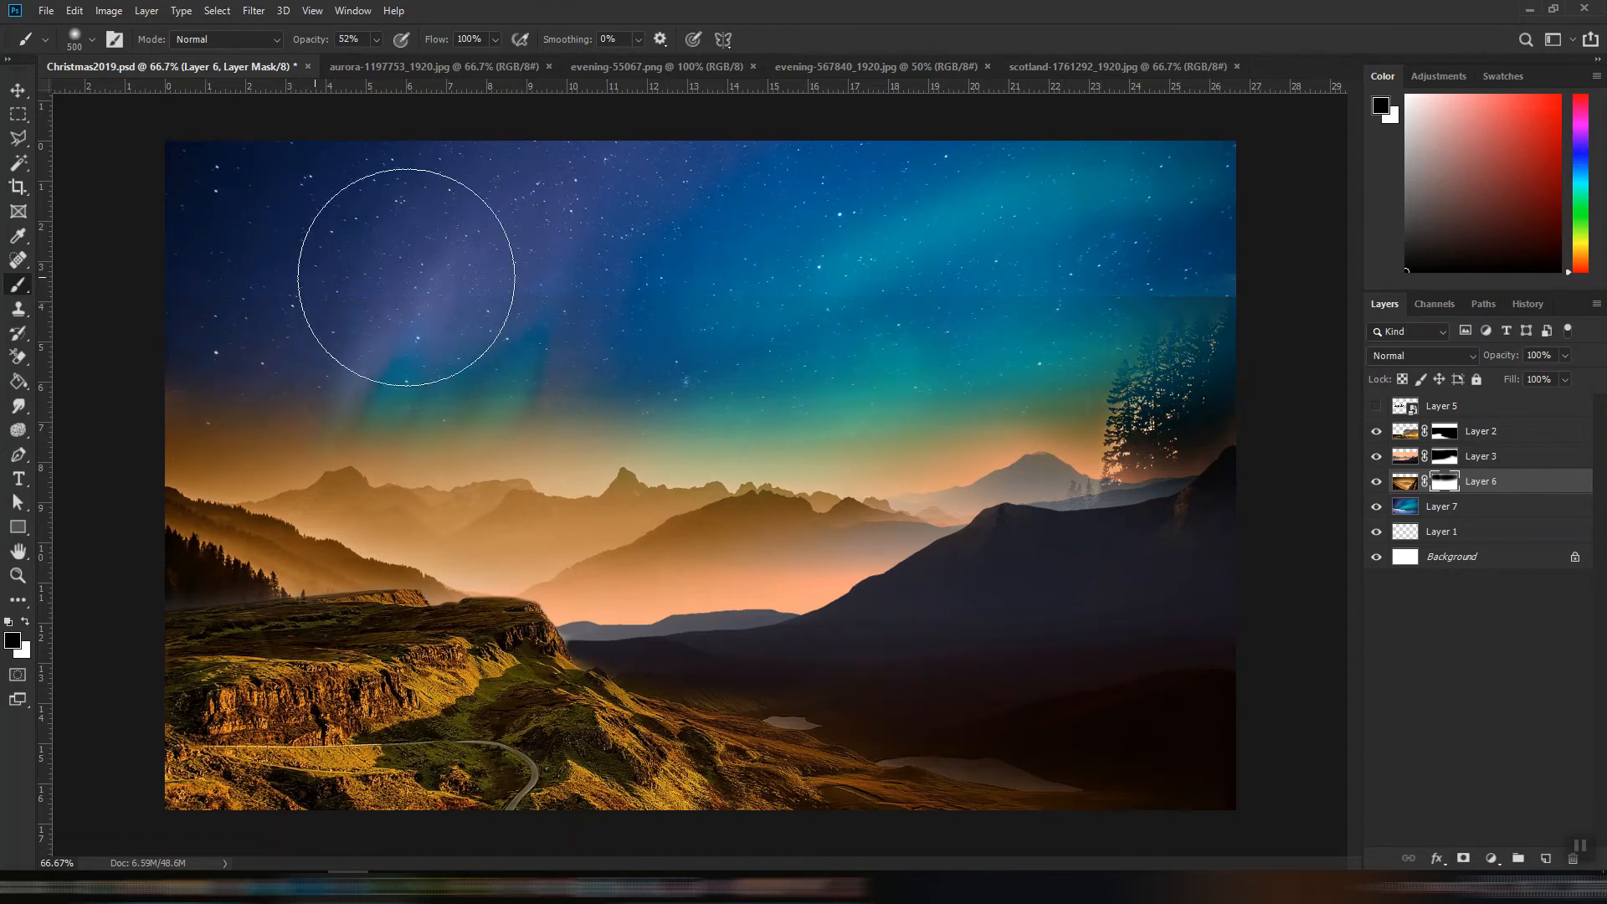
# - Paint out the alpine pass layer's remaining sky along the mountain ridgeline with a smaller brush, revealing the aurora
pyautogui.moveTo(213, 352)
pyautogui.mouseDown()
pyautogui.moveTo(248, 377)
pyautogui.moveTo(212, 366)
pyautogui.moveTo(206, 385)
pyautogui.mouseUp()
pyautogui.press('[')
pyautogui.press('[')
pyautogui.press('[')
pyautogui.moveTo(217, 442)
pyautogui.mouseDown()
pyautogui.moveTo(352, 407)
pyautogui.moveTo(436, 428)
pyautogui.moveTo(419, 427)
pyautogui.moveTo(528, 415)
pyautogui.moveTo(585, 439)
pyautogui.moveTo(612, 412)
pyautogui.moveTo(661, 411)
pyautogui.moveTo(791, 442)
pyautogui.moveTo(789, 425)
pyautogui.moveTo(887, 438)
pyautogui.moveTo(974, 402)
pyautogui.moveTo(936, 429)
pyautogui.moveTo(1122, 394)
pyautogui.moveTo(1255, 410)
pyautogui.moveTo(1232, 375)
pyautogui.moveTo(1160, 345)
pyautogui.moveTo(1234, 334)
pyautogui.mouseUp()
# - Remove the pine trees at the right edge on the alpine pass layer's mask, varying the brush size between 300 and 500
pyautogui.press('[')
pyautogui.moveTo(1137, 432); pyautogui.dragTo(1131, 430)
pyautogui.press(']')
pyautogui.press(']')
pyautogui.press('[')
pyautogui.press('[')
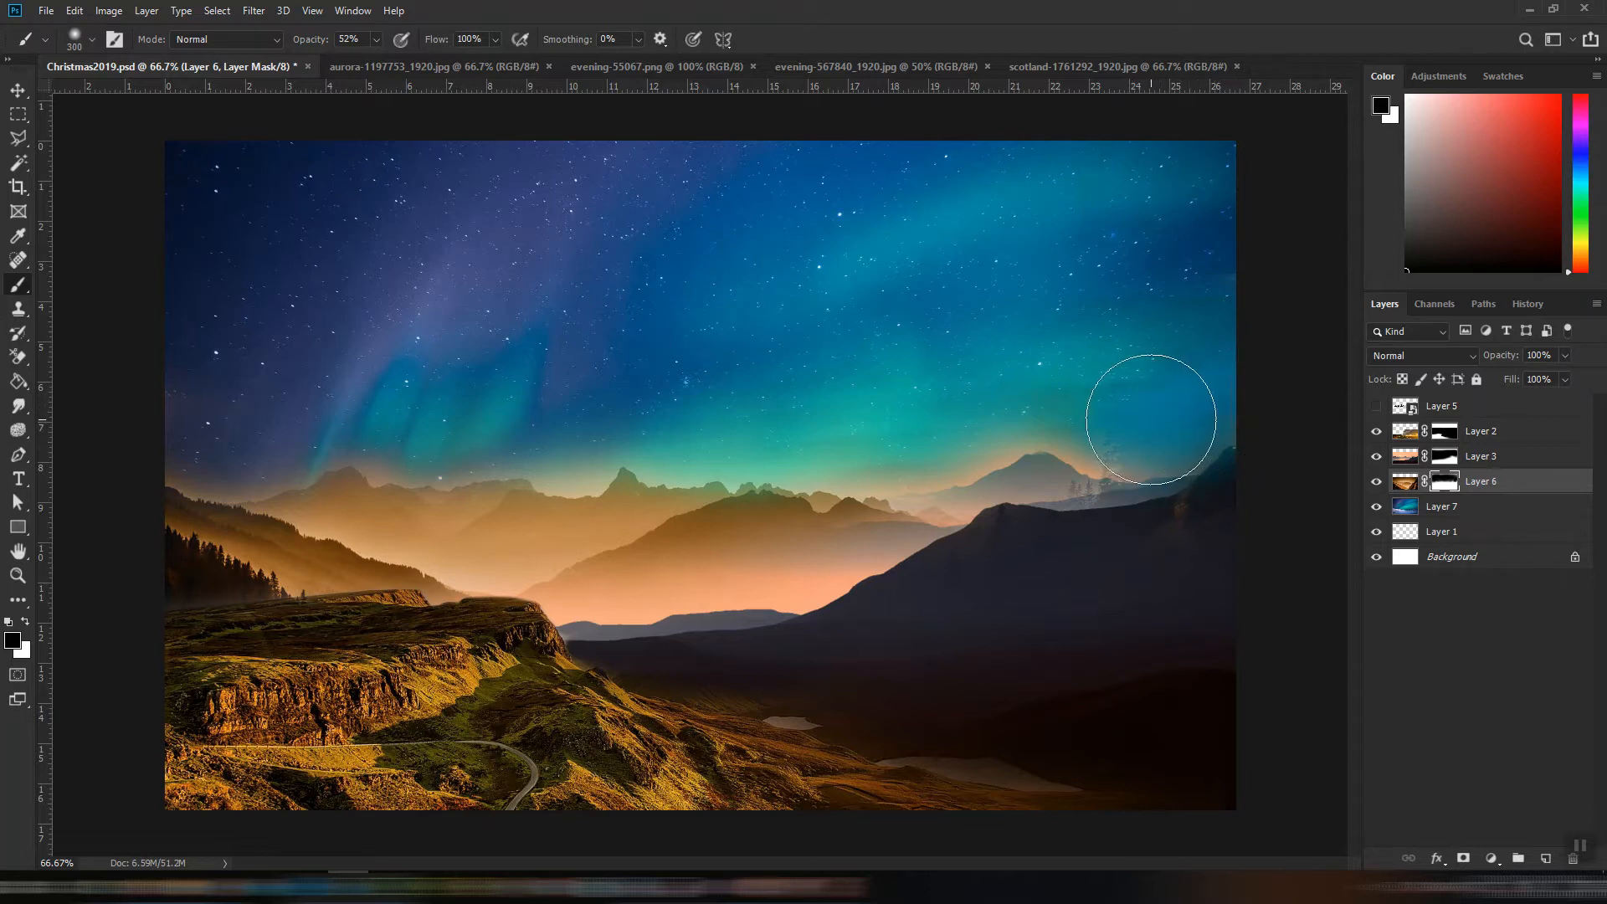
pyautogui.moveTo(1119, 452)
pyautogui.mouseDown()
pyautogui.moveTo(1119, 468)
pyautogui.moveTo(1130, 455)
pyautogui.mouseUp()
pyautogui.press(']')
pyautogui.press(']')
pyautogui.press(']')
pyautogui.press(']')
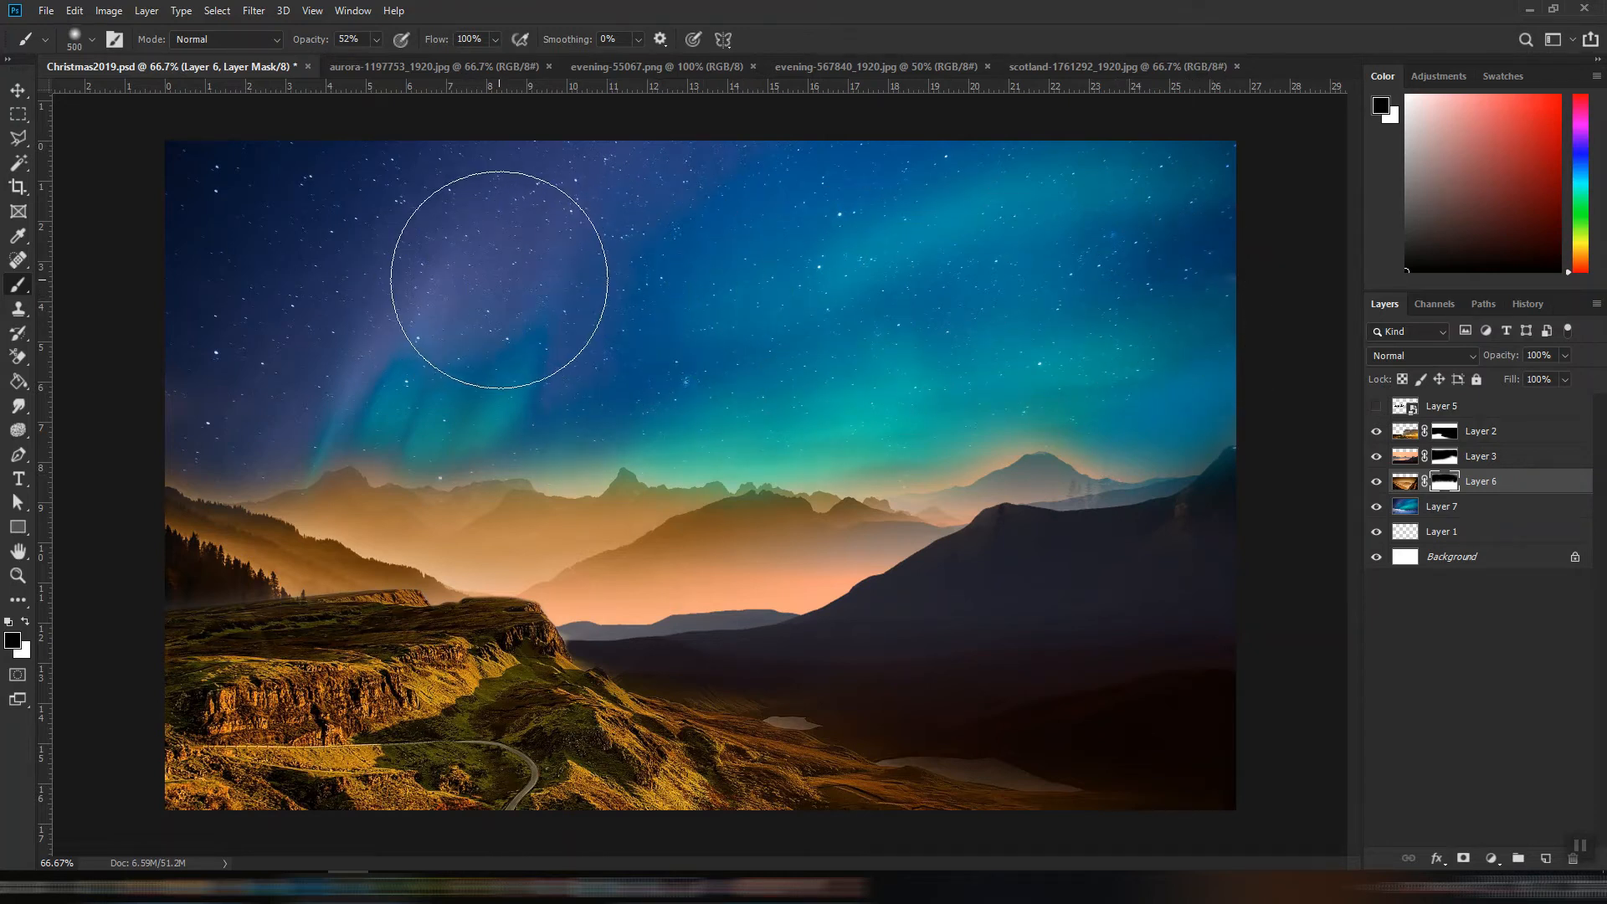
# - Move the alpine pass and mountain sunset layers down slightly behind the highland cliff and save the document
pyautogui.click(18, 90)
pyautogui.moveTo(749, 513); pyautogui.dragTo(747, 539)
pyautogui.moveTo(1035, 456); pyautogui.dragTo(1035, 485)
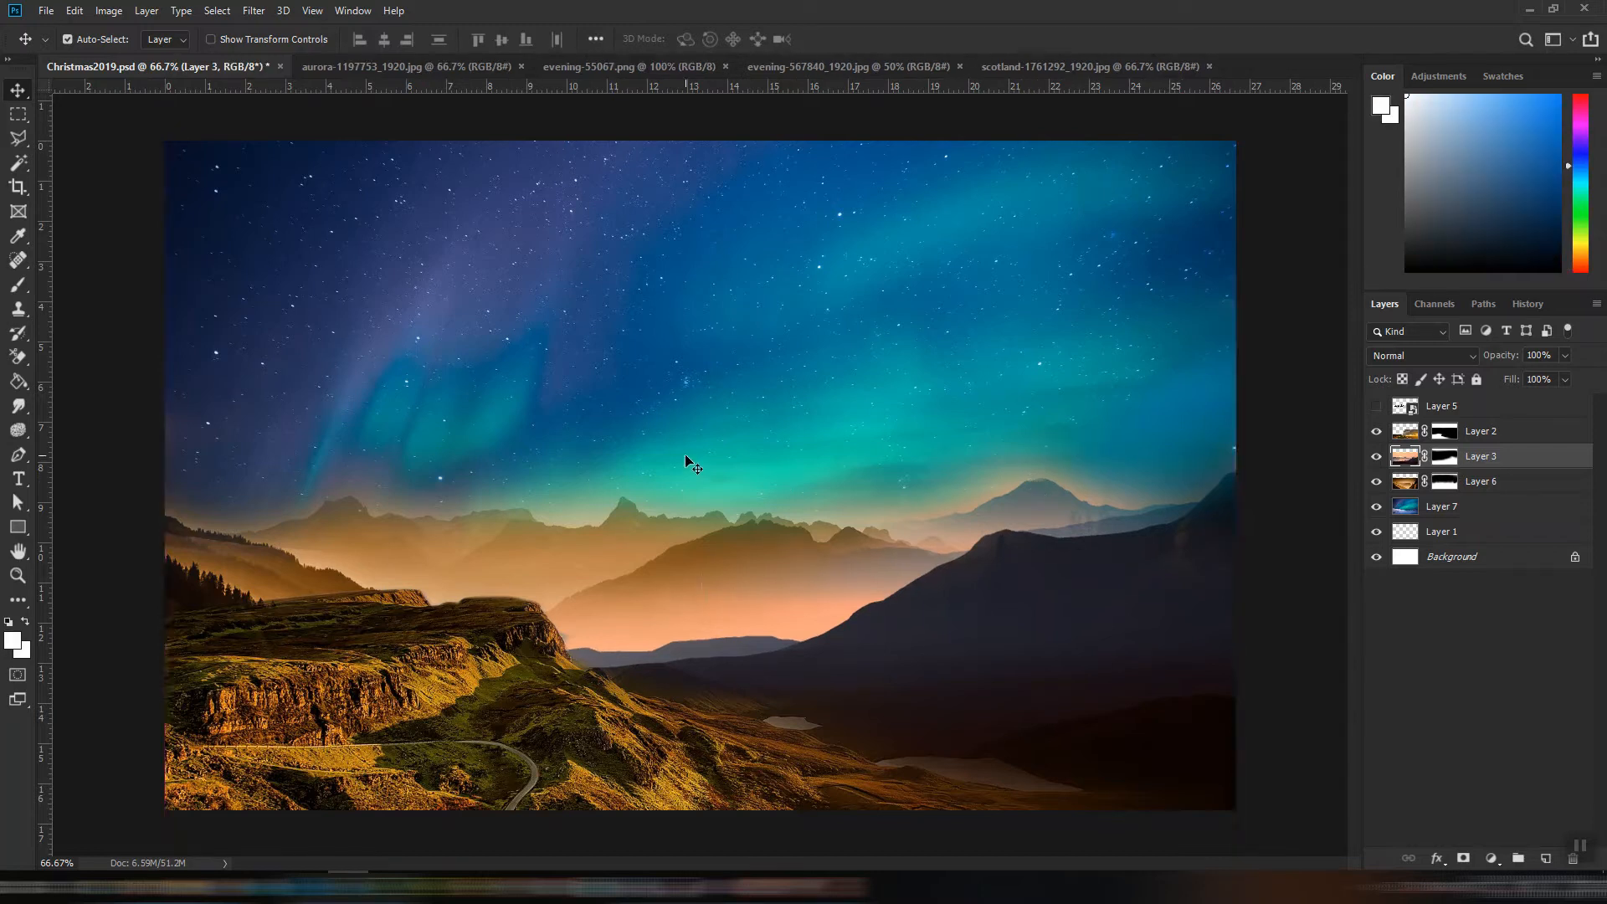
pyautogui.hotkey('ctrl', 's')
# - Show the camel riders layer, scale the silhouettes down proportionally, and place them on top of the cliff
pyautogui.click(1377, 408)
pyautogui.moveTo(540, 544); pyautogui.dragTo(519, 523)
pyautogui.hotkey('ctrl', 't')
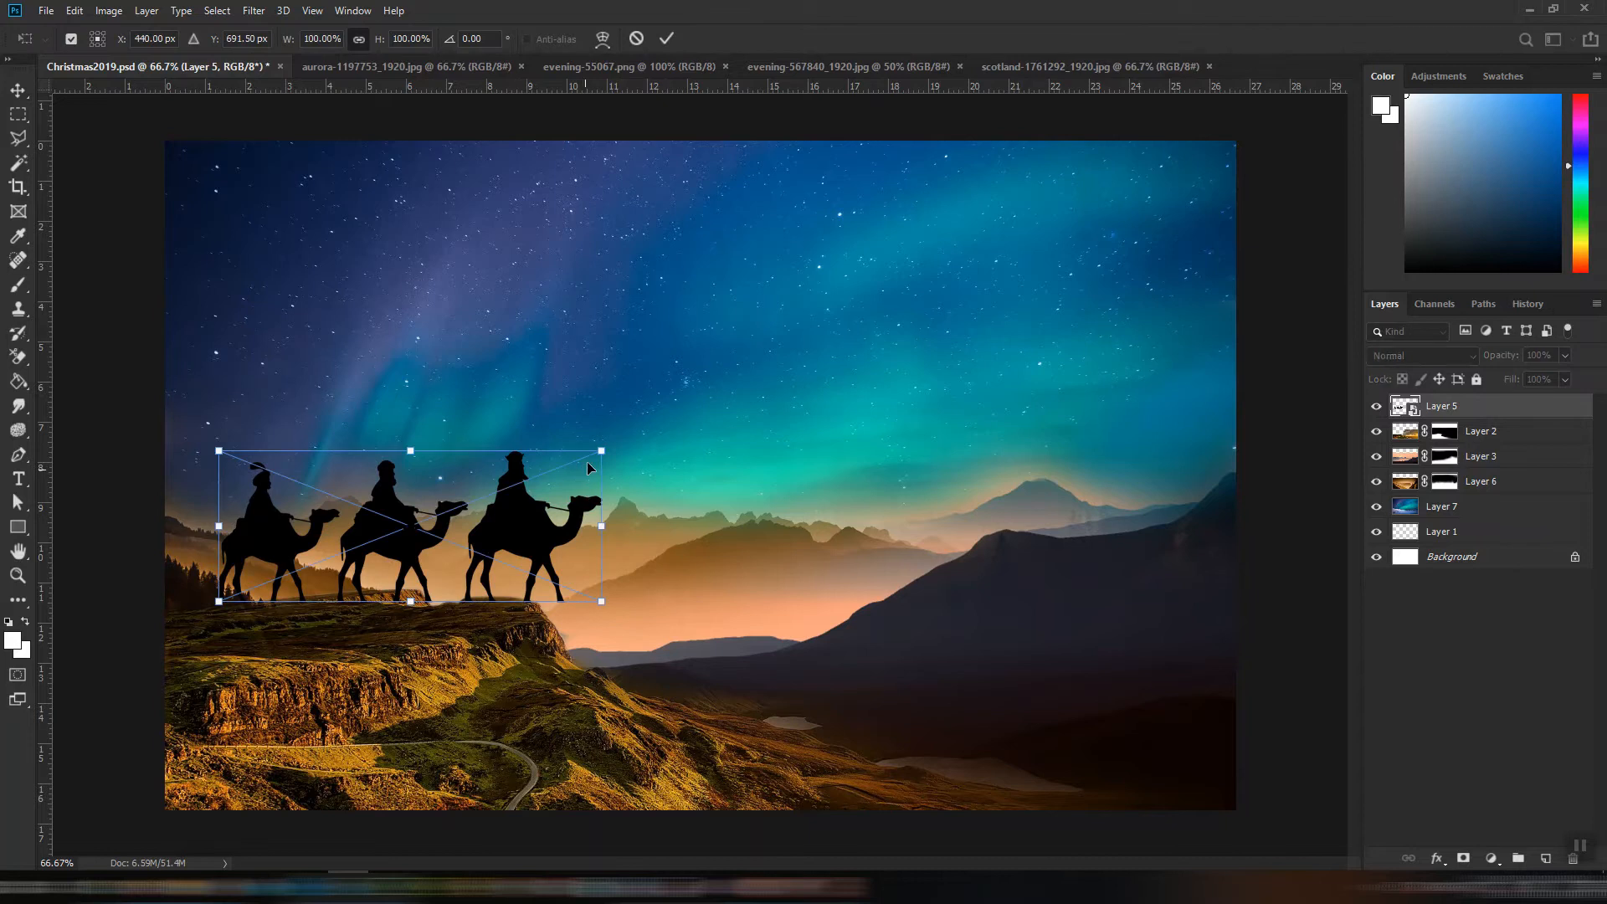
pyautogui.moveTo(599, 453); pyautogui.dragTo(492, 495)
pyautogui.press('Return')
pyautogui.moveTo(431, 560); pyautogui.dragTo(453, 573)
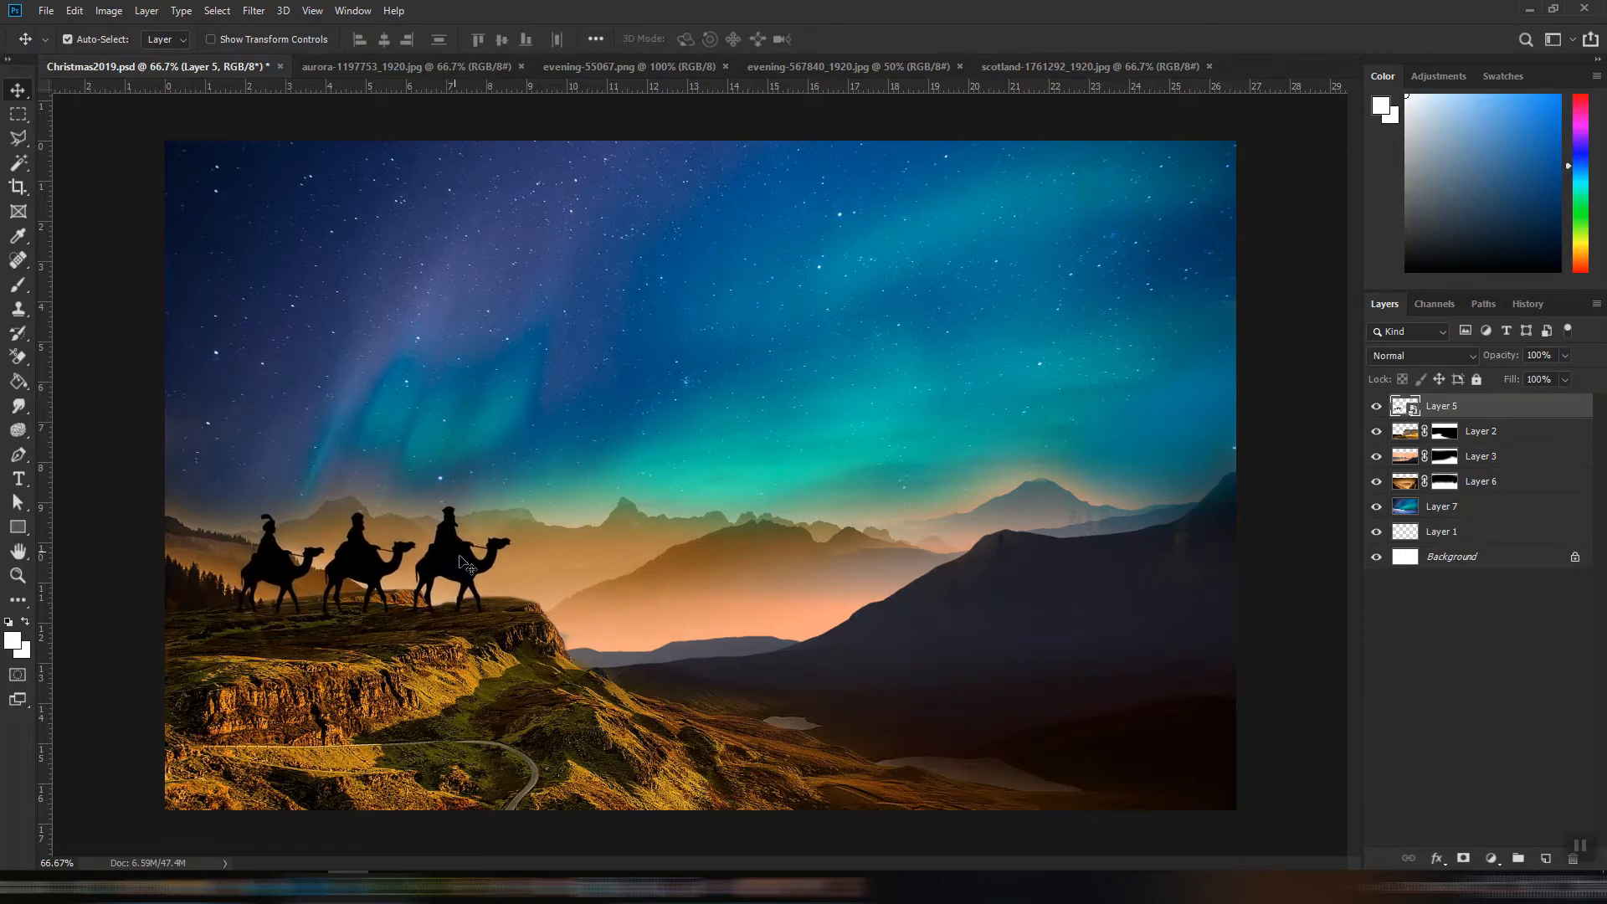
# - Darken the highland landscape layer with the Camera Raw Filter: Exposure -1.40, Contrast +30, Highlights -25, Shadows -50 and Blacks -24
pyautogui.keyDown('ctrl'); pyautogui.click(535, 678); pyautogui.keyUp('ctrl')
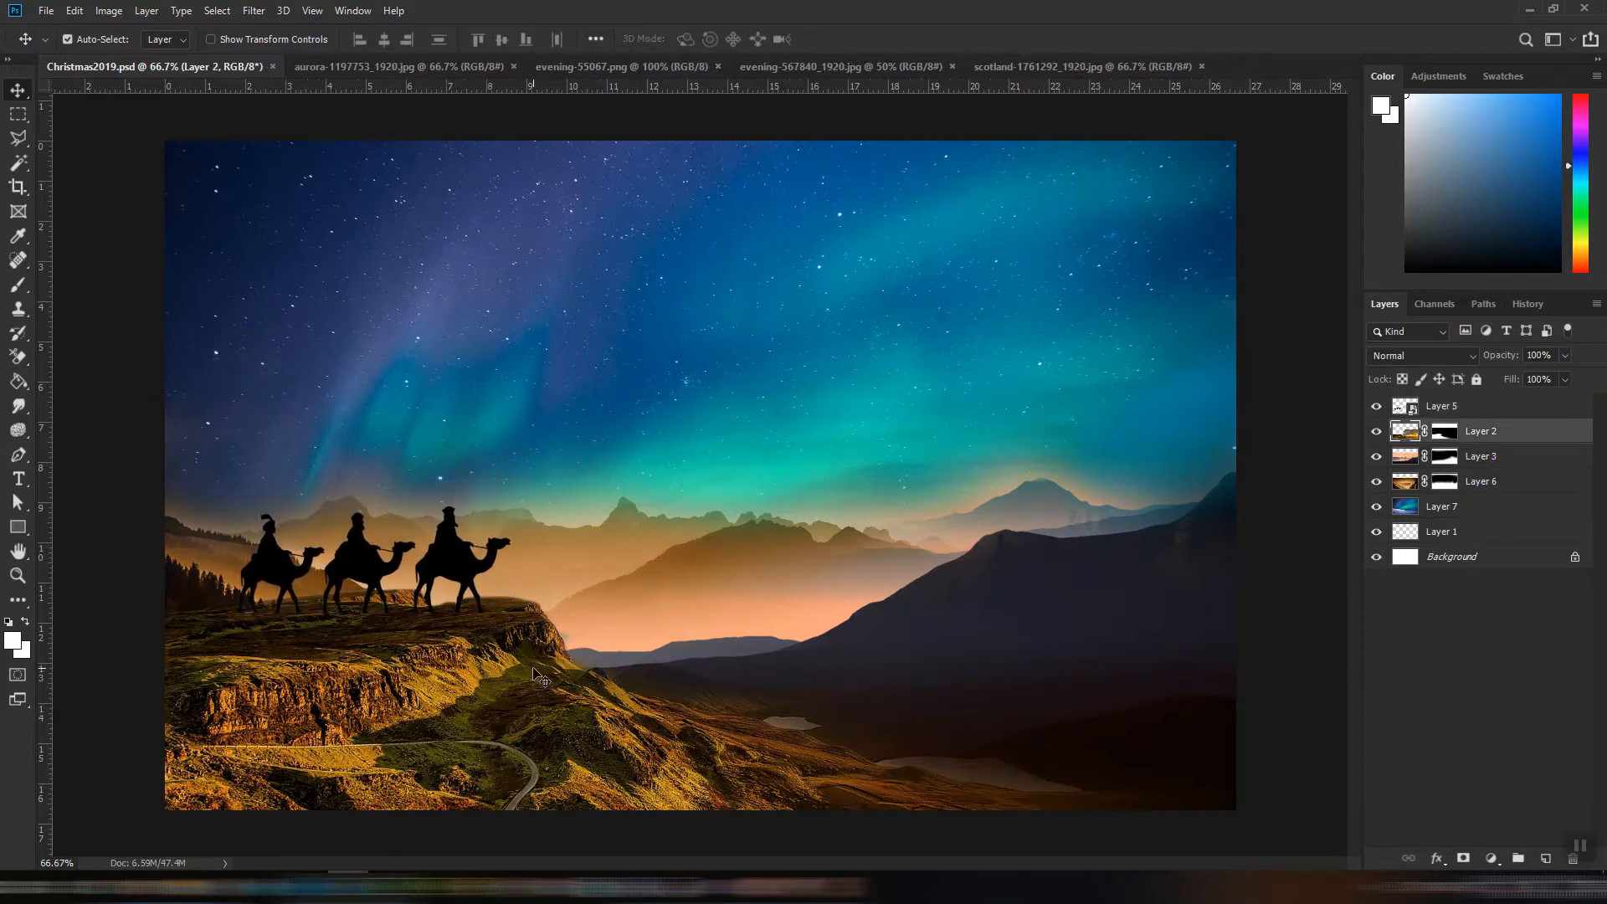
pyautogui.click(254, 11)
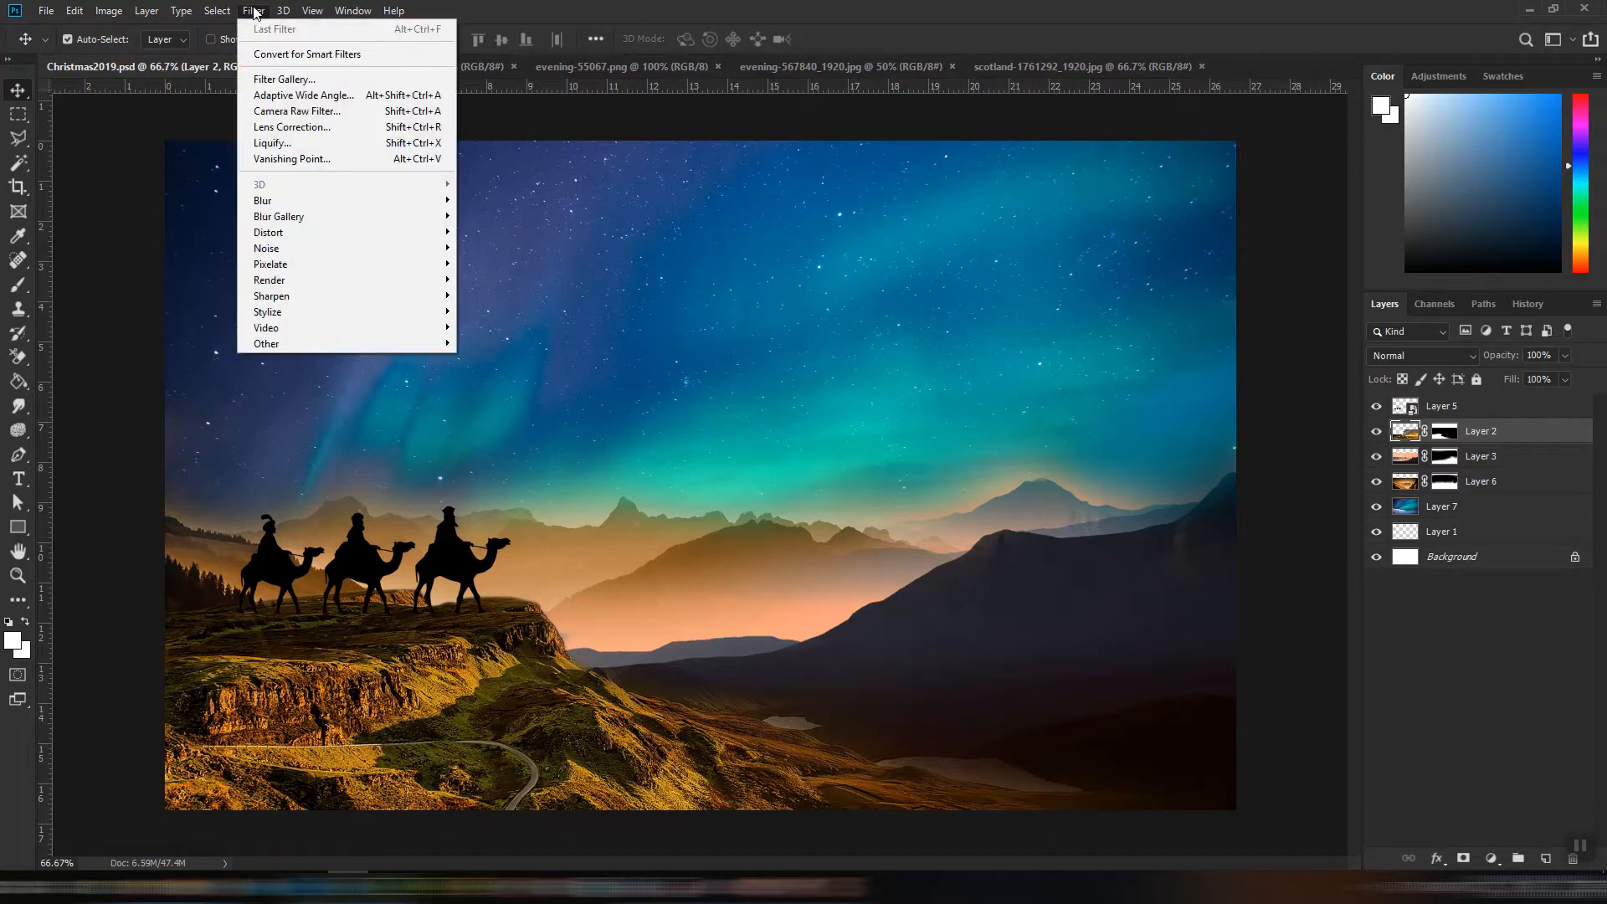
pyautogui.click(287, 112)
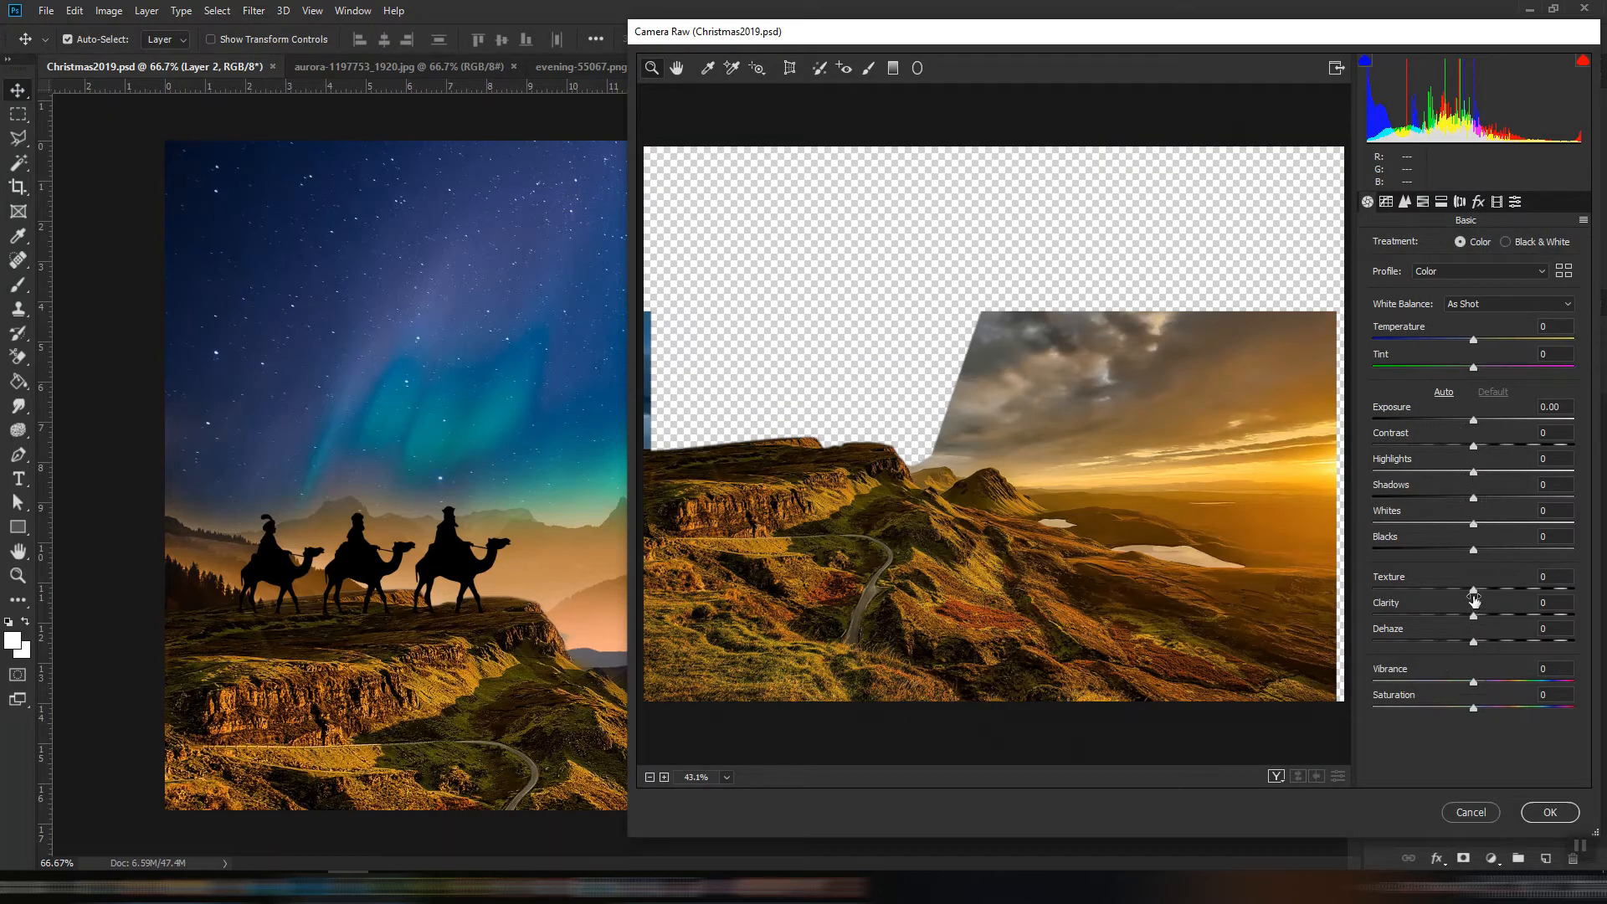
pyautogui.moveTo(1474, 550); pyautogui.dragTo(1445, 420)
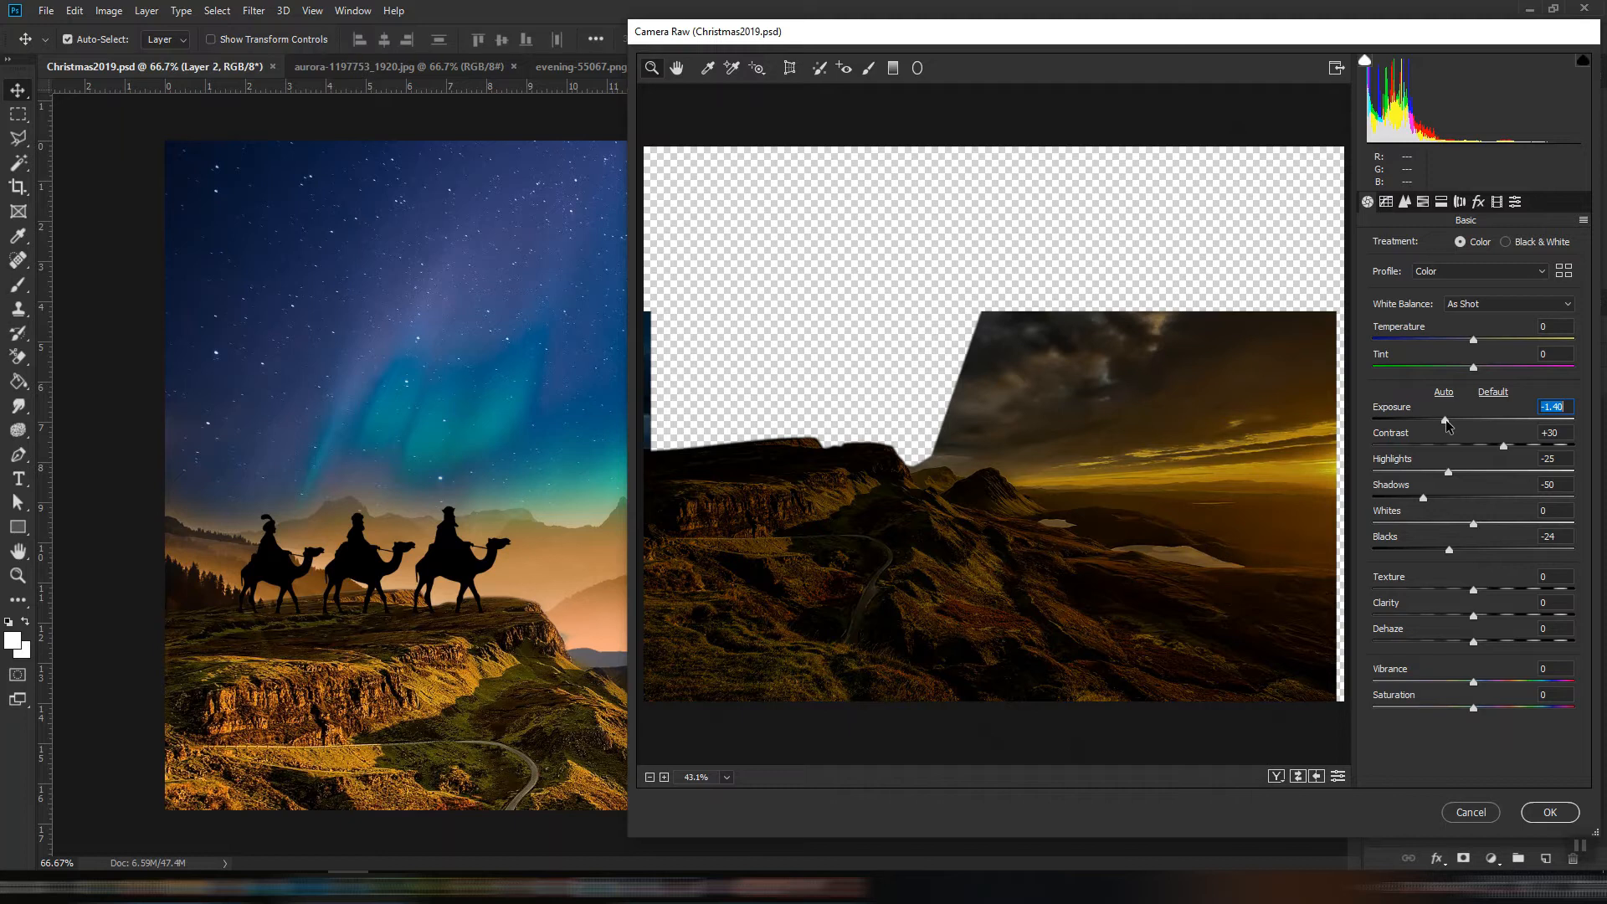
# - Set Tint to -3, Vibrance to -19 and Saturation to +3, adjust Texture and Clarity, and apply the Camera Raw filter
pyautogui.moveTo(1473, 366)
pyautogui.mouseDown()
pyautogui.moveTo(1498, 370)
pyautogui.moveTo(1451, 365)
pyautogui.moveTo(1471, 367)
pyautogui.mouseUp()
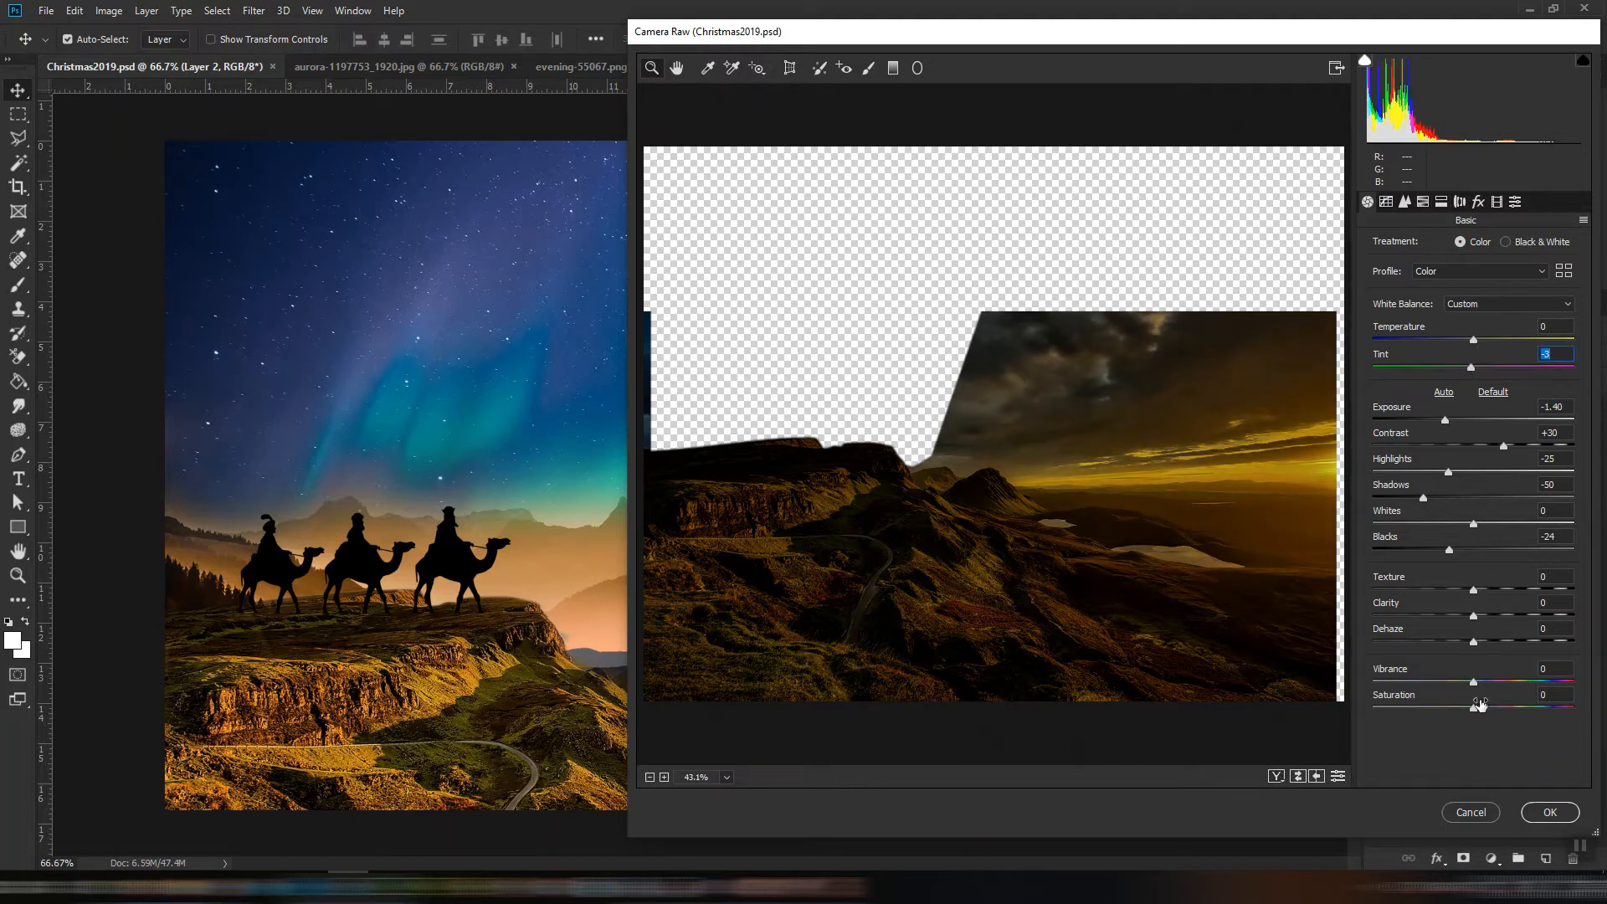
pyautogui.moveTo(1475, 686)
pyautogui.mouseDown()
pyautogui.moveTo(1442, 685)
pyautogui.moveTo(1455, 685)
pyautogui.moveTo(1446, 710)
pyautogui.moveTo(1478, 713)
pyautogui.mouseUp()
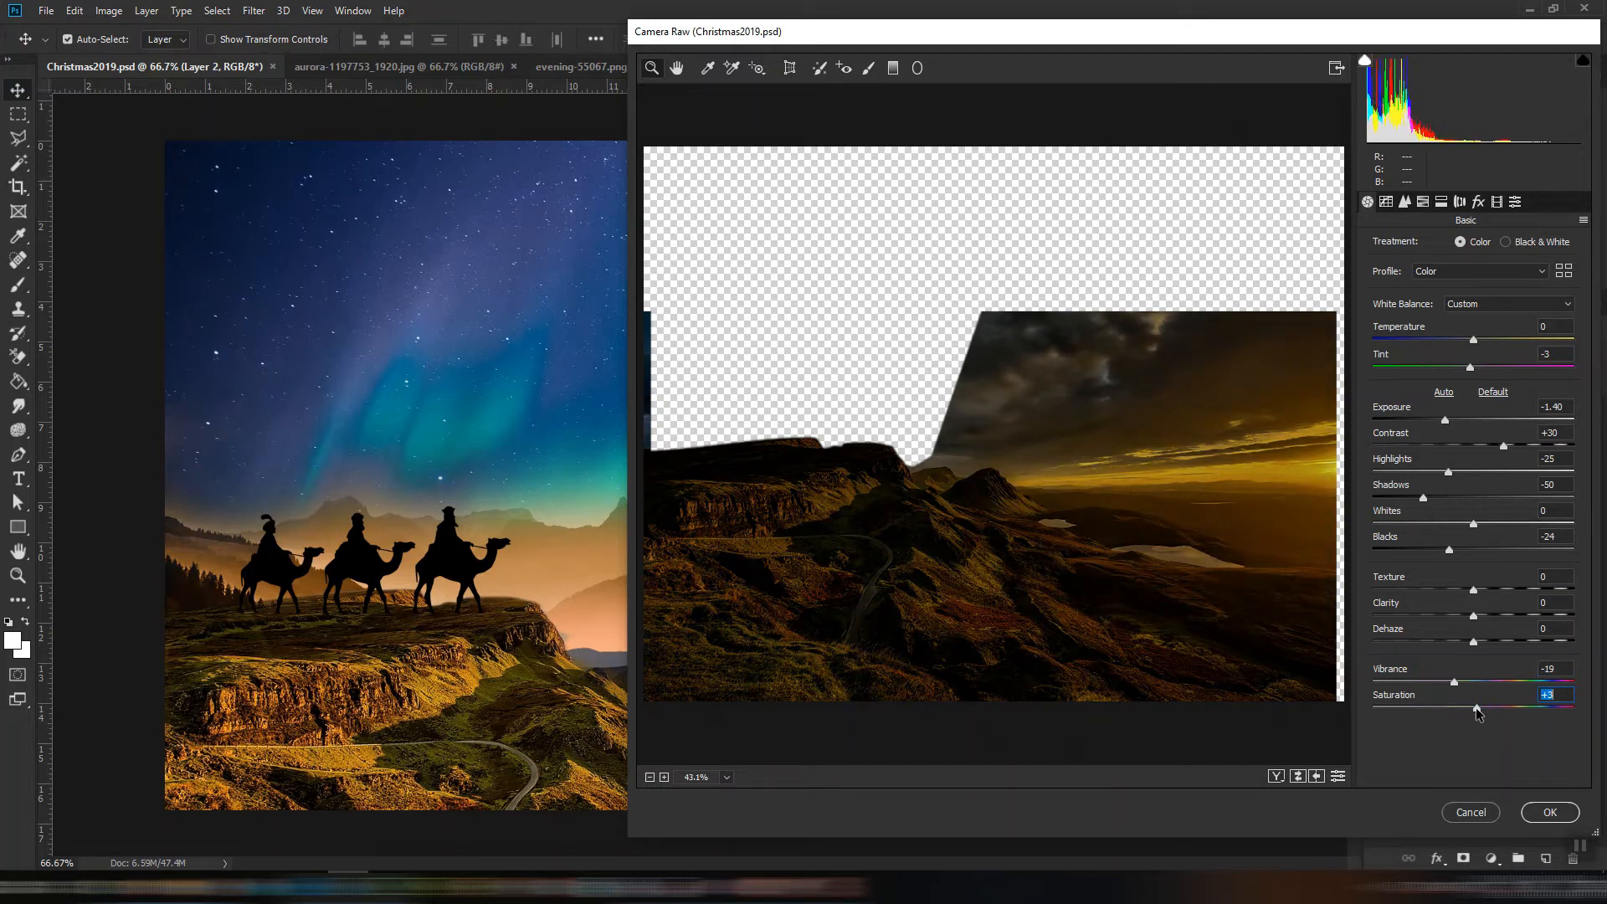
pyautogui.moveTo(1460, 589); pyautogui.dragTo(1456, 616)
pyautogui.click(1550, 812)
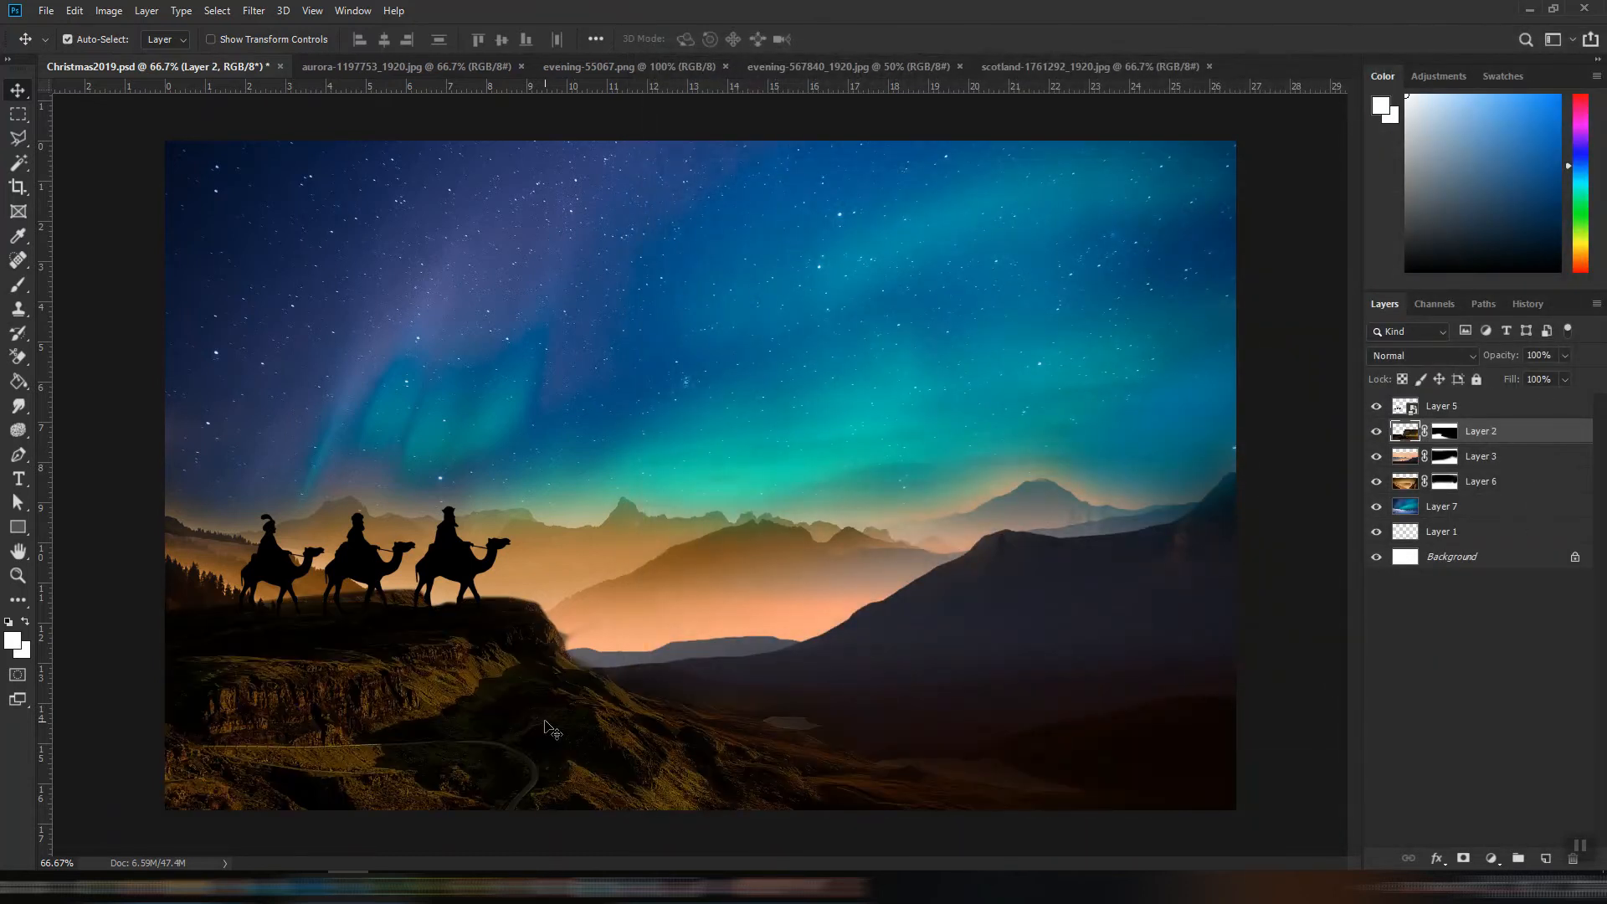
# - Lasso the blurry smudge beside the cliff's edge on the highland landscape layer, delete it, and clear the selection
pyautogui.click(1378, 432)
pyautogui.click(1378, 432)
pyautogui.scroll(3, 459, 721)
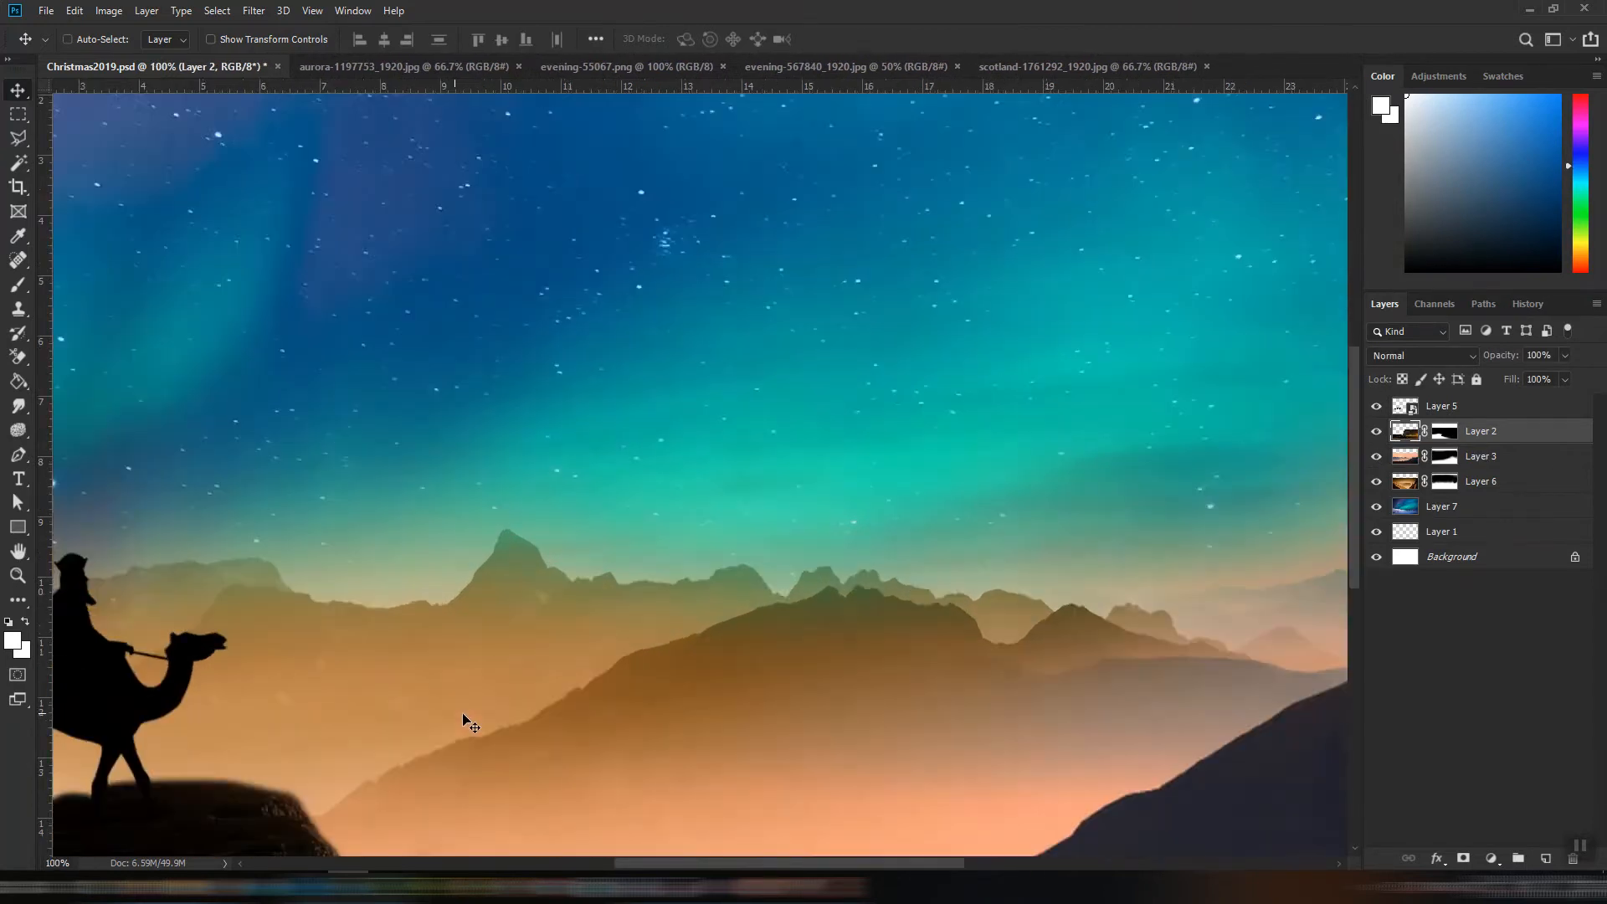
pyautogui.click(19, 138)
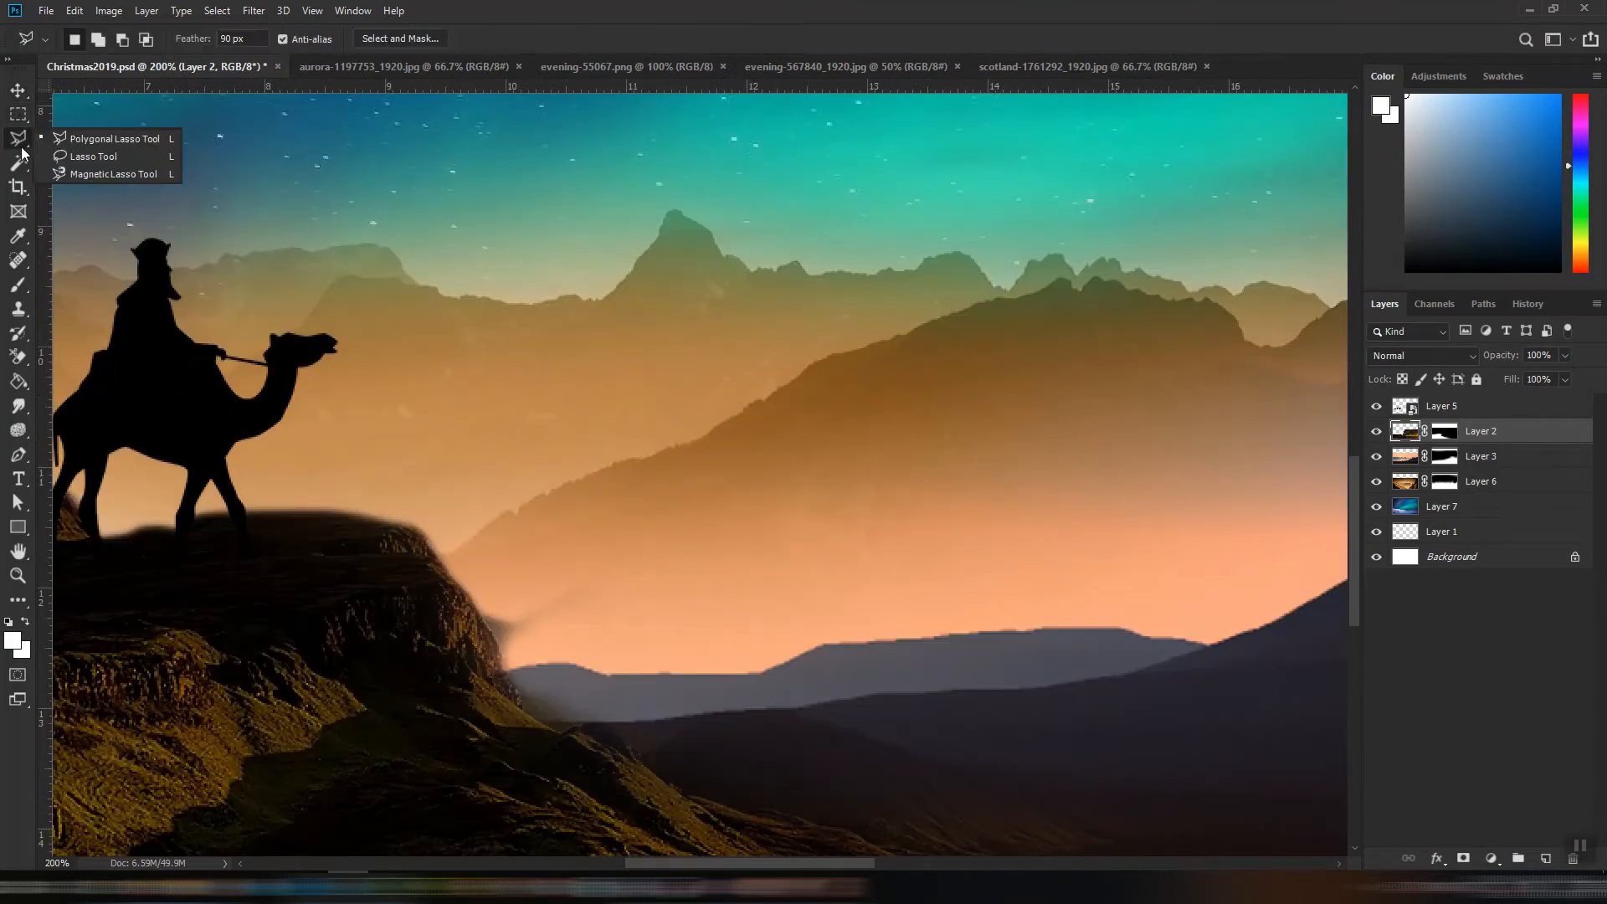
pyautogui.click(76, 157)
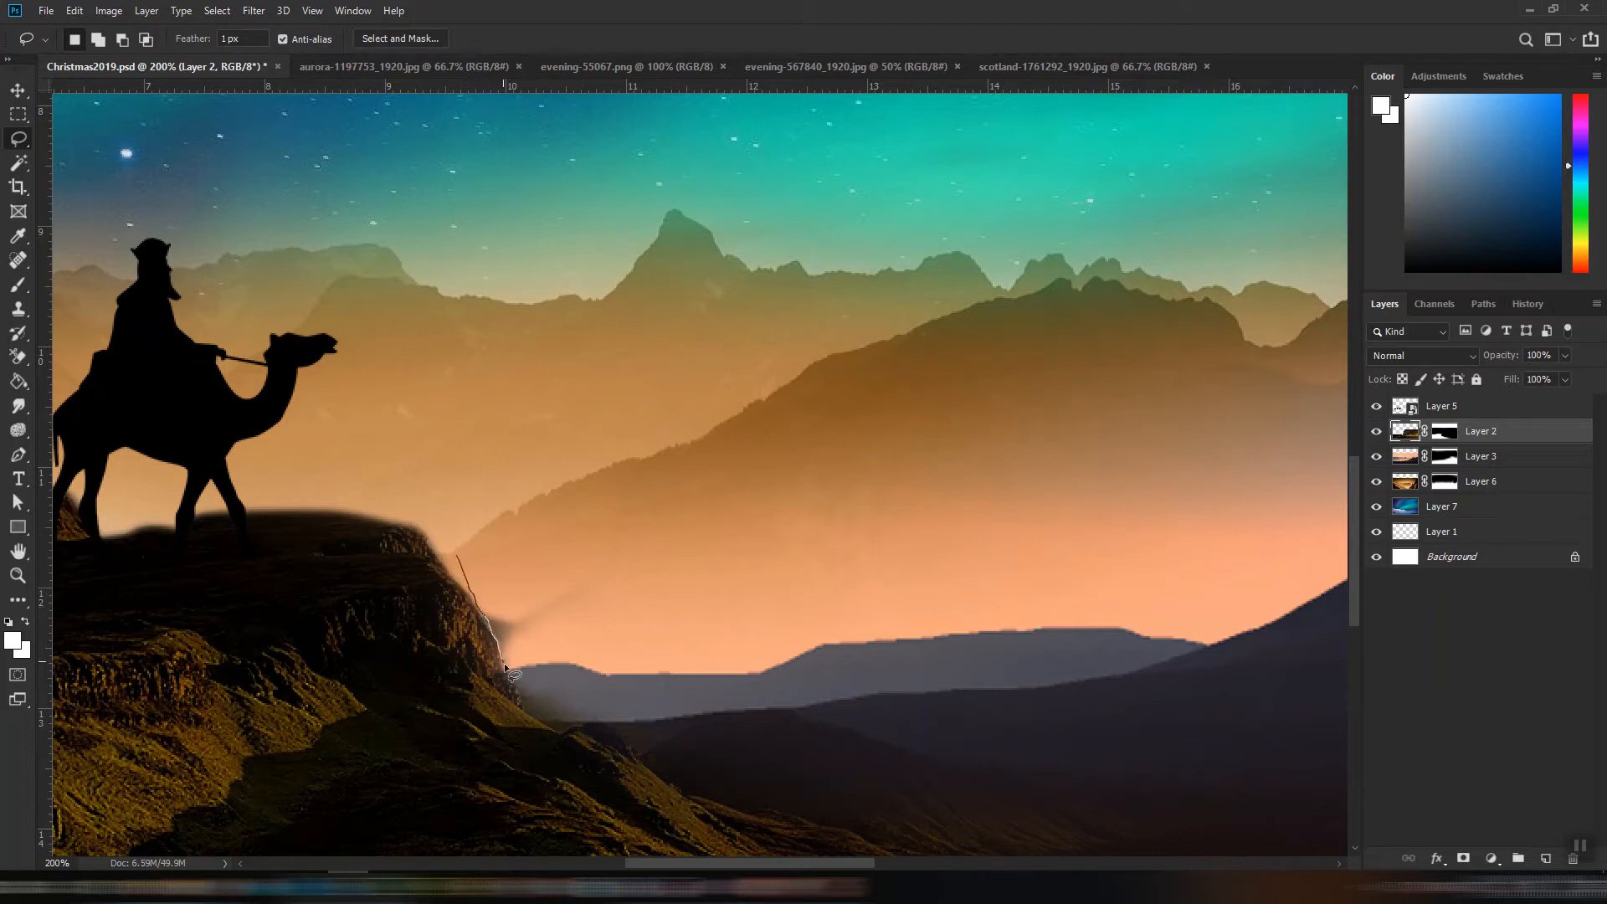
pyautogui.moveTo(686, 591); pyautogui.dragTo(459, 553)
pyautogui.press('Delete')
pyautogui.hotkey('ctrl', 'd')
pyautogui.hotkey('ctrl', '0')
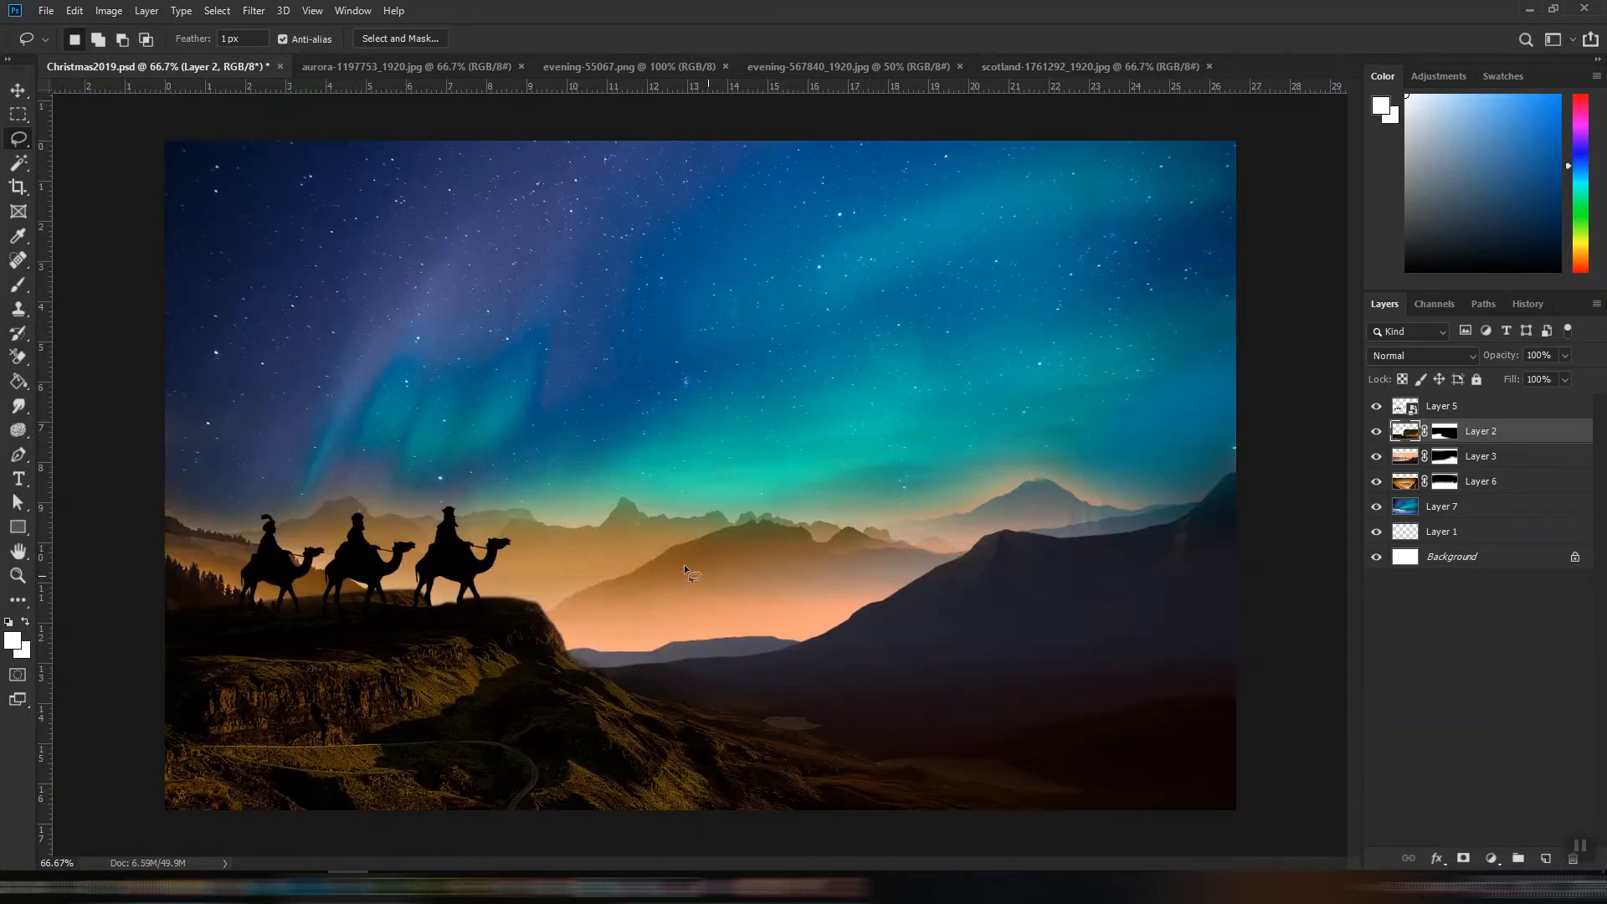
# - Apply a Color Overlay of black 000000 to the camel riders layer and save the document
pyautogui.click(18, 90)
pyautogui.click(456, 572)
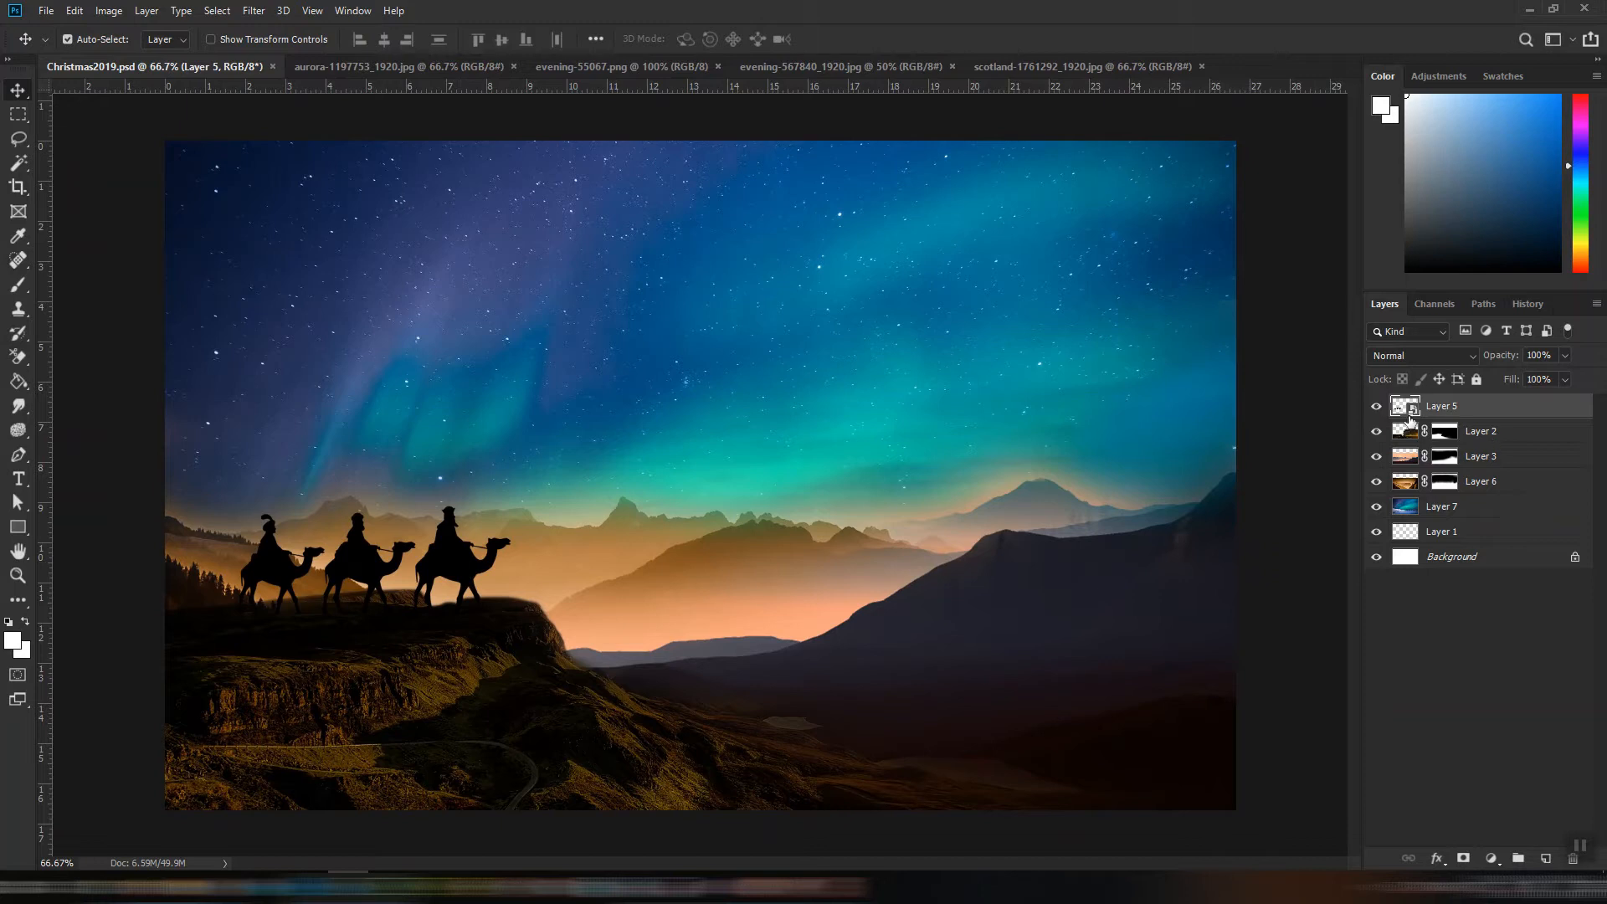
pyautogui.click(186, 11)
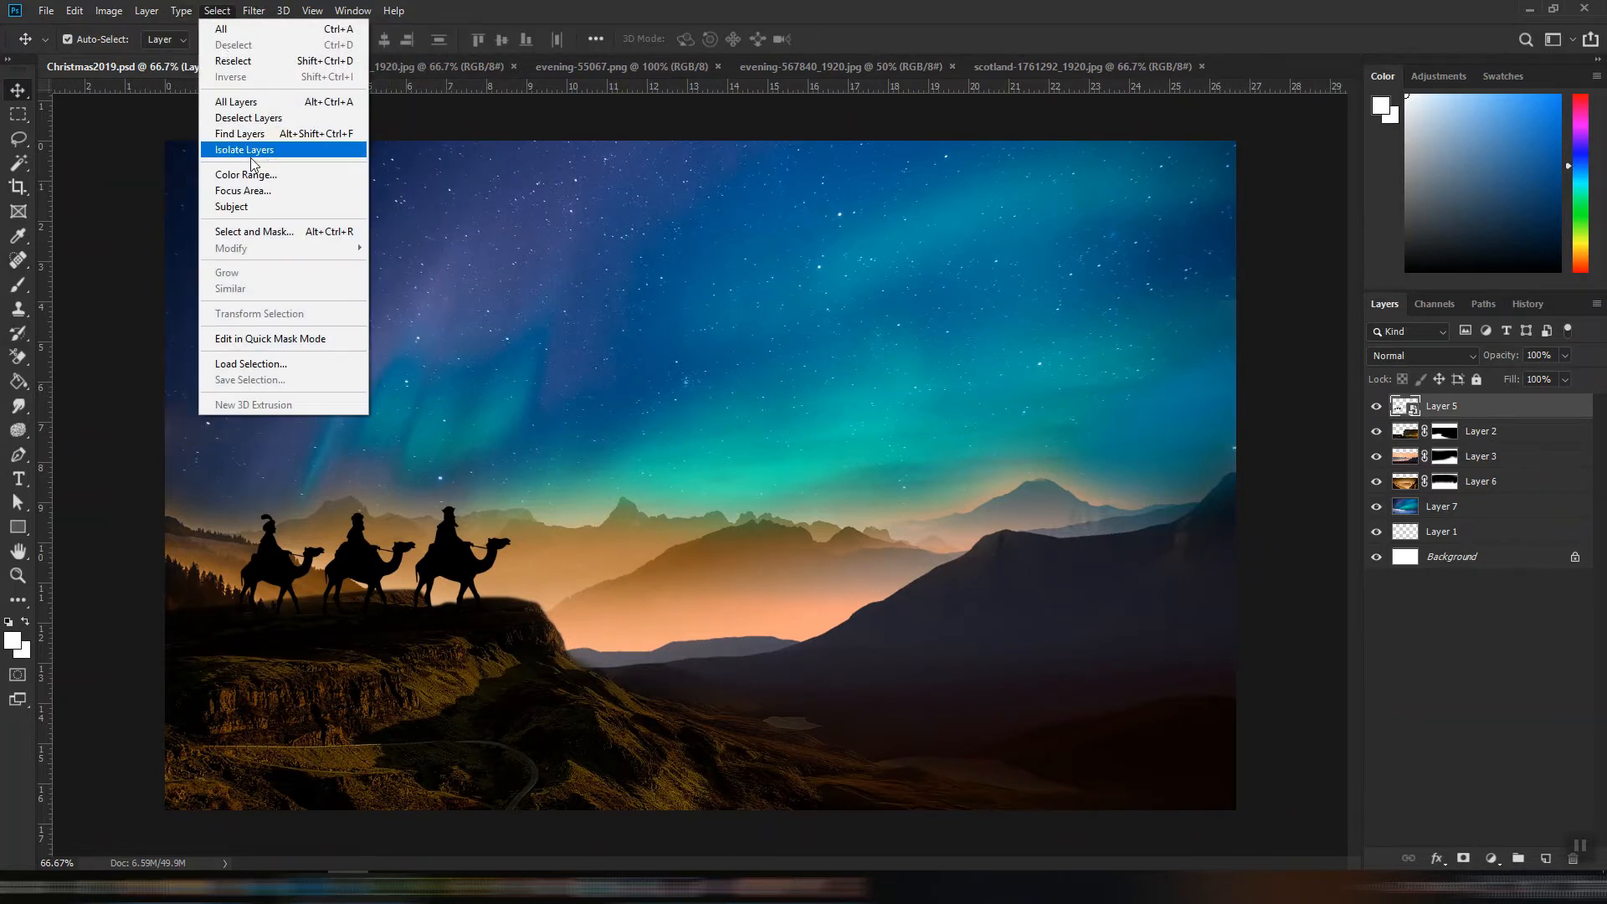
pyautogui.moveTo(146, 11)
pyautogui.moveTo(192, 176)
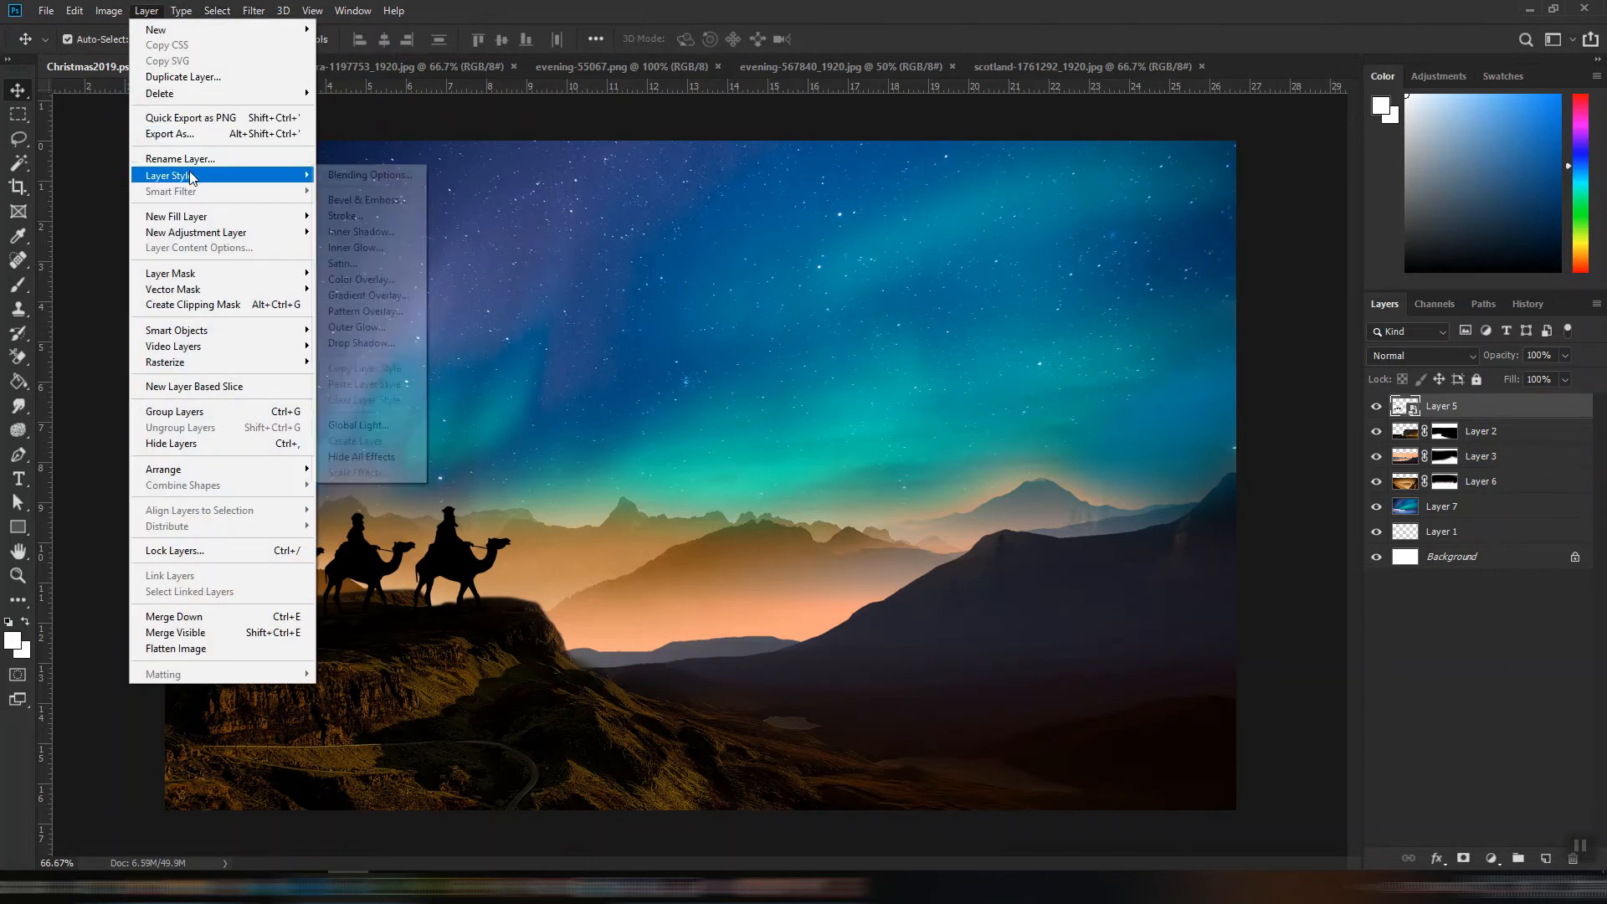
pyautogui.click(369, 282)
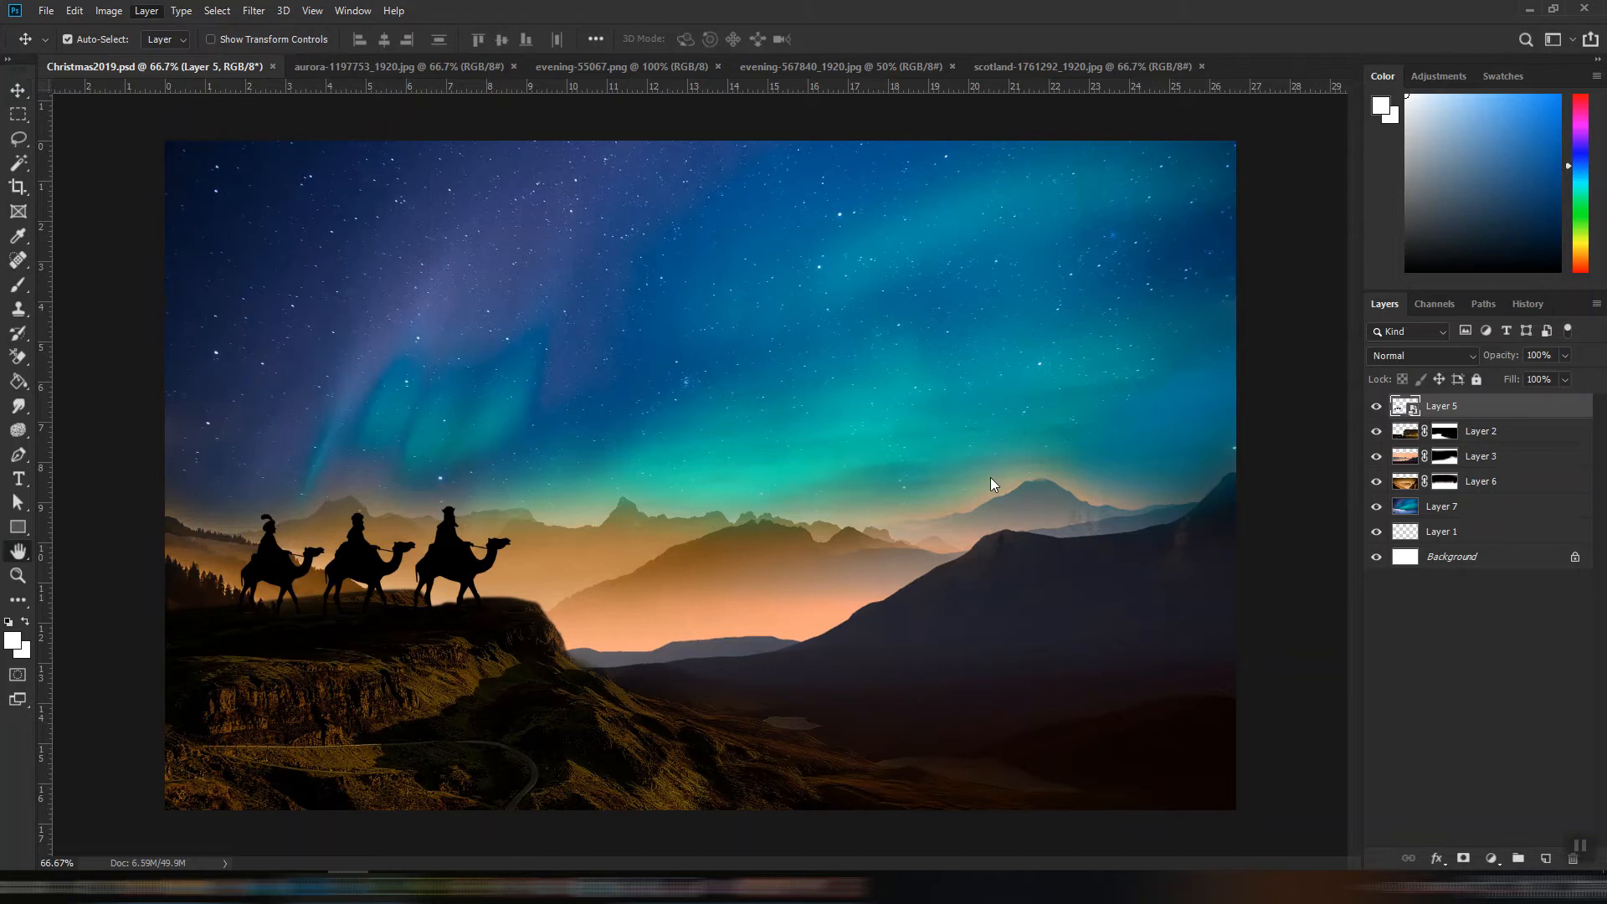
pyautogui.click(1341, 356)
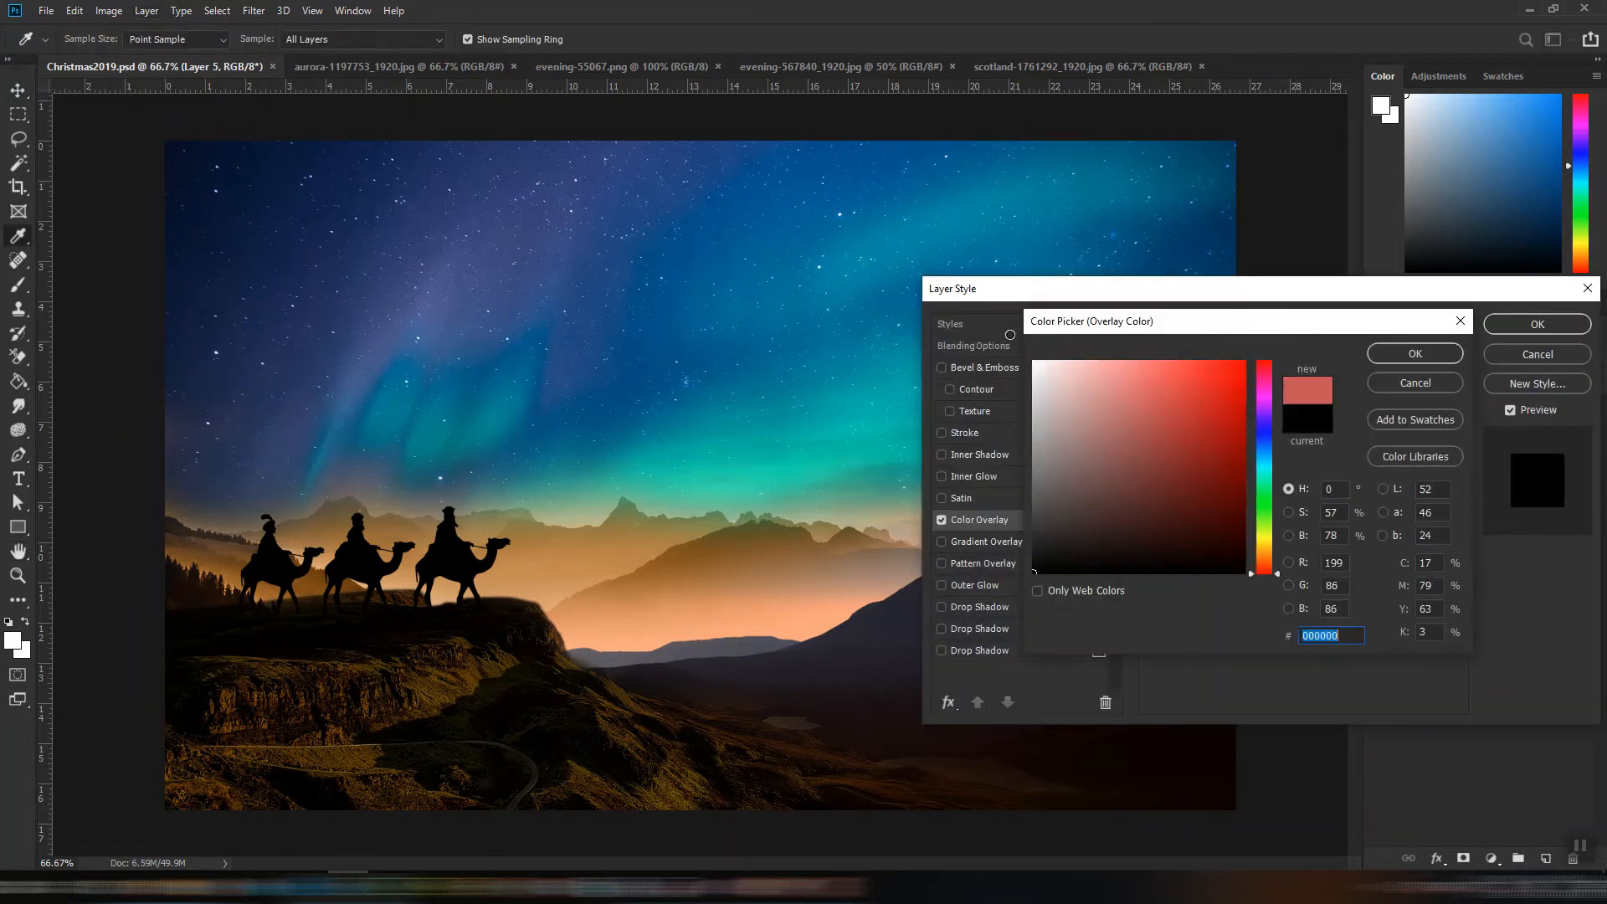
pyautogui.moveTo(1055, 369); pyautogui.dragTo(1002, 333)
pyautogui.click(458, 621)
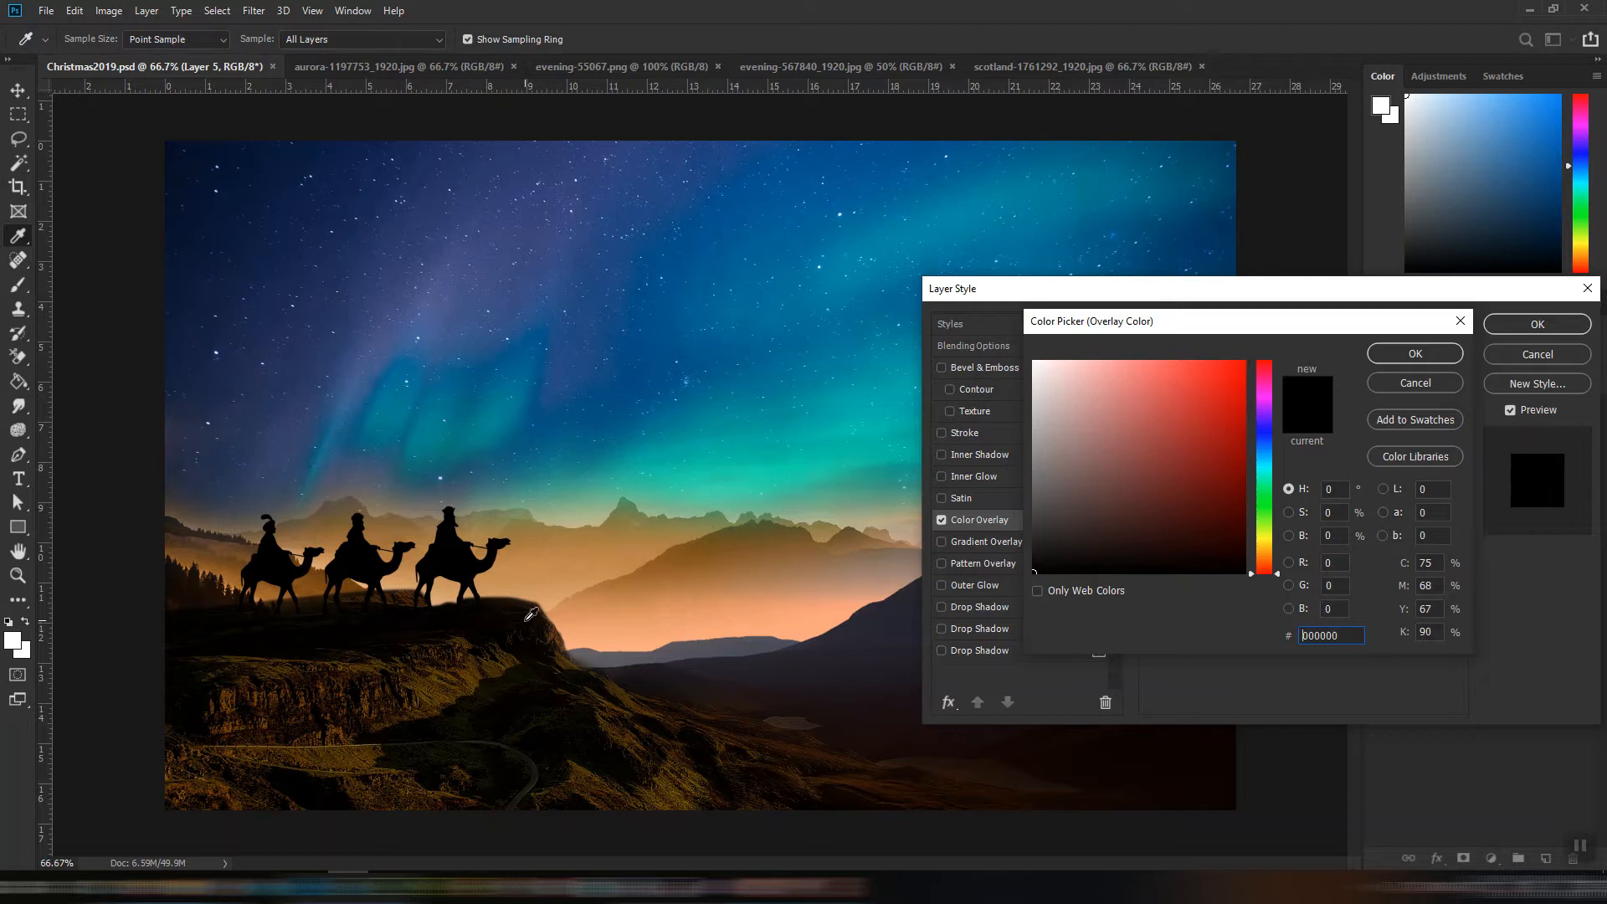
pyautogui.press('Return')
pyautogui.press('Return')
pyautogui.hotkey('ctrl', 's')
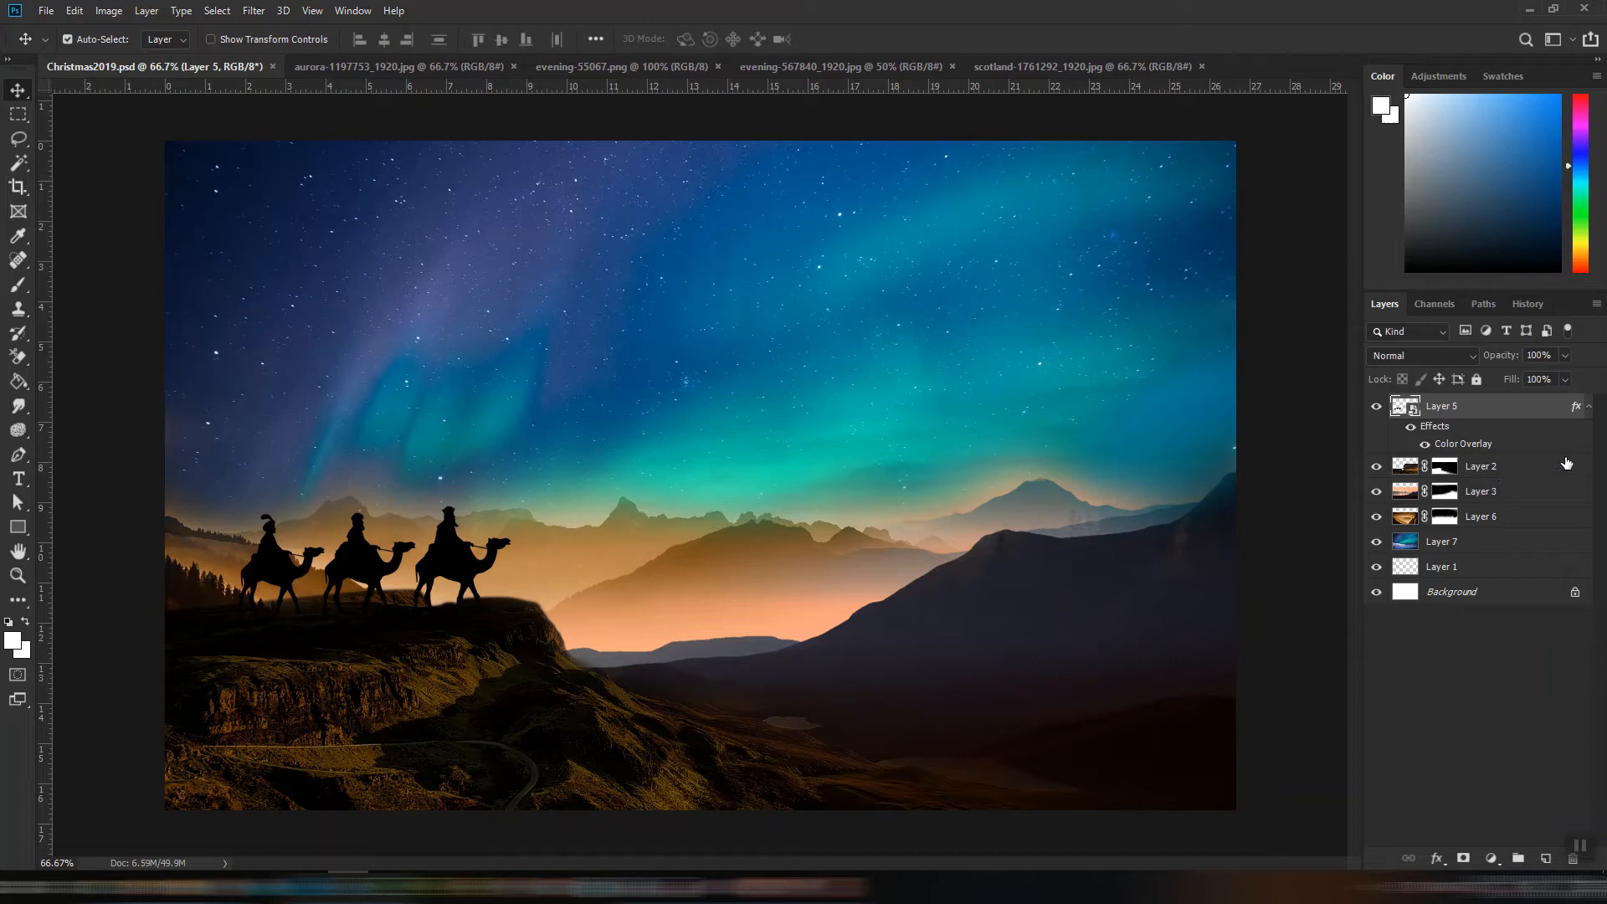
# - Create a new layer above the highland landscape layer and set the foreground colour to 100302, sampled from the dark ground
pyautogui.click(1589, 408)
pyautogui.click(1508, 432)
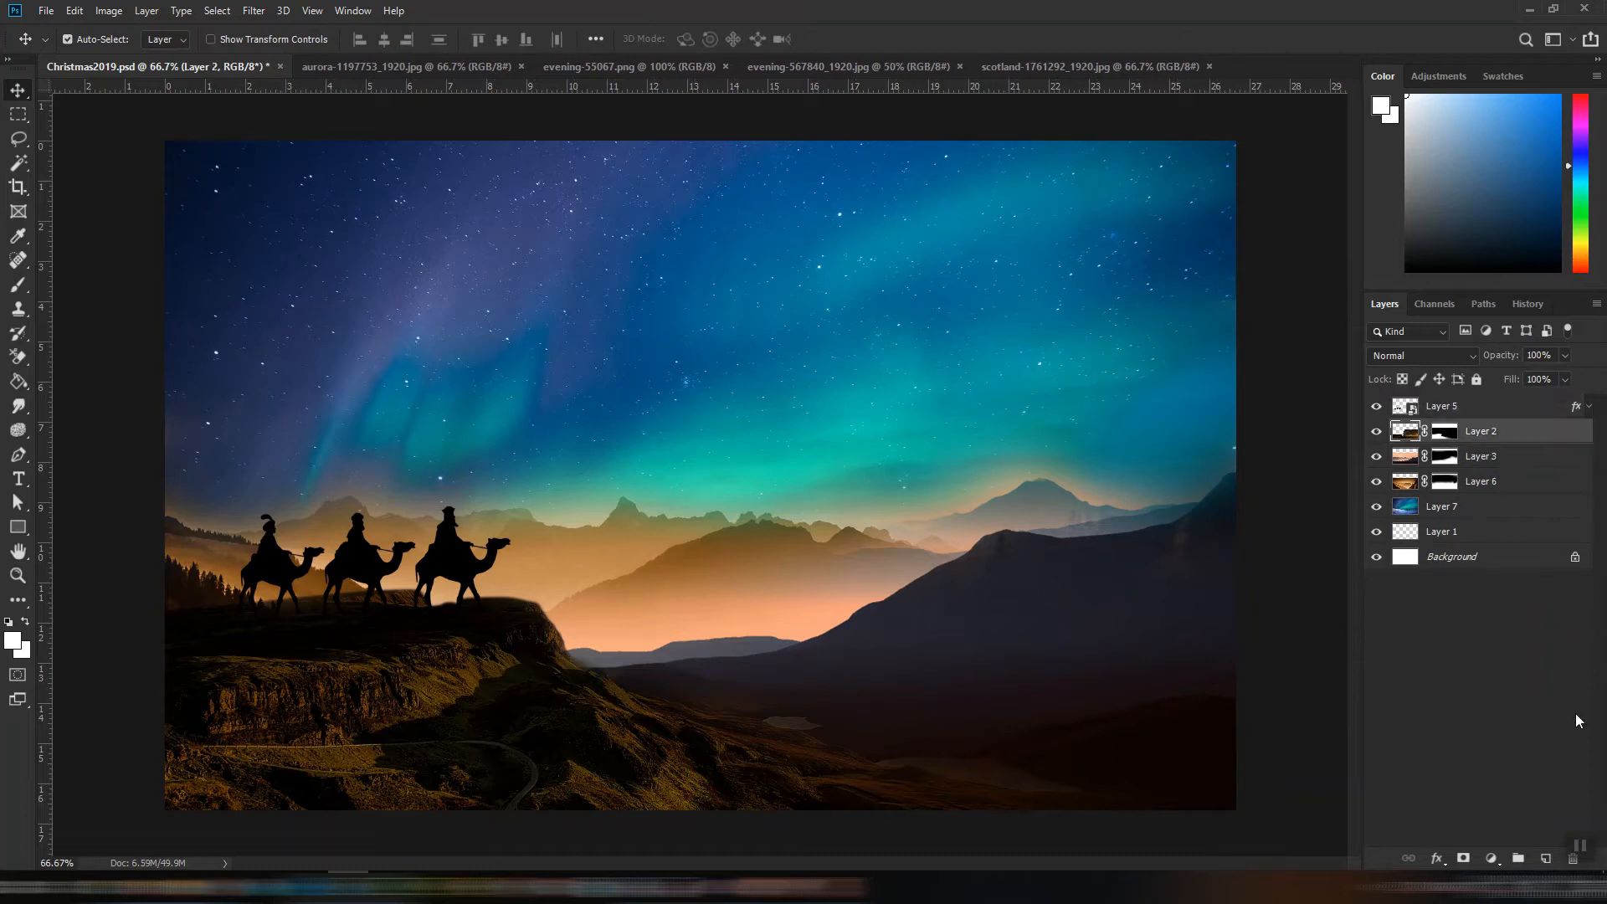
pyautogui.click(1545, 860)
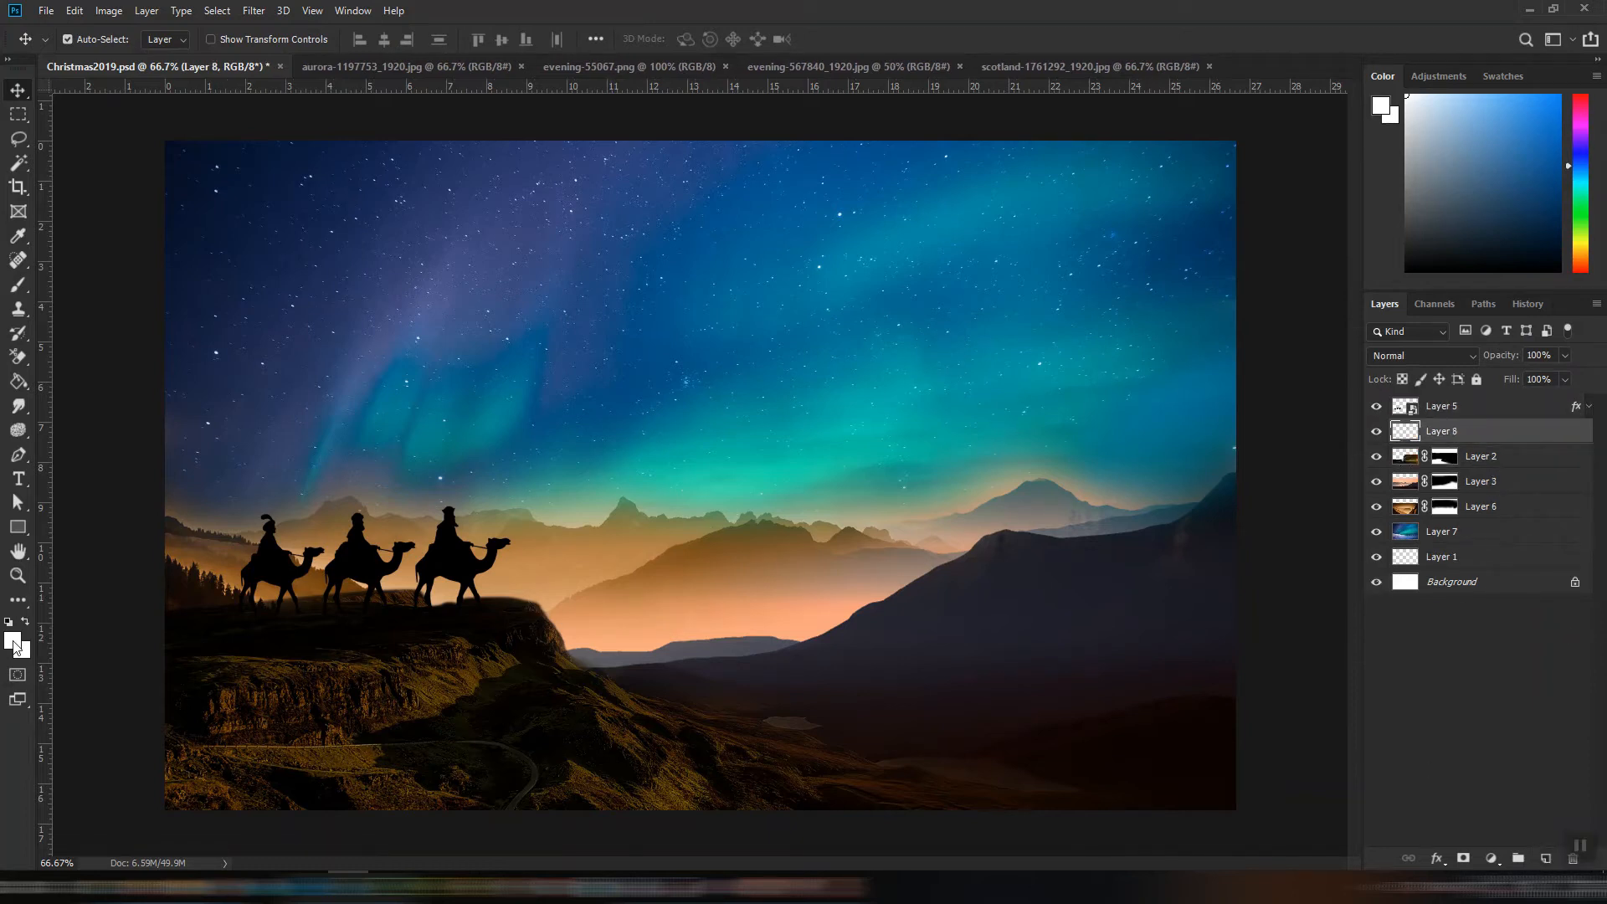
pyautogui.click(14, 643)
pyautogui.click(1201, 749)
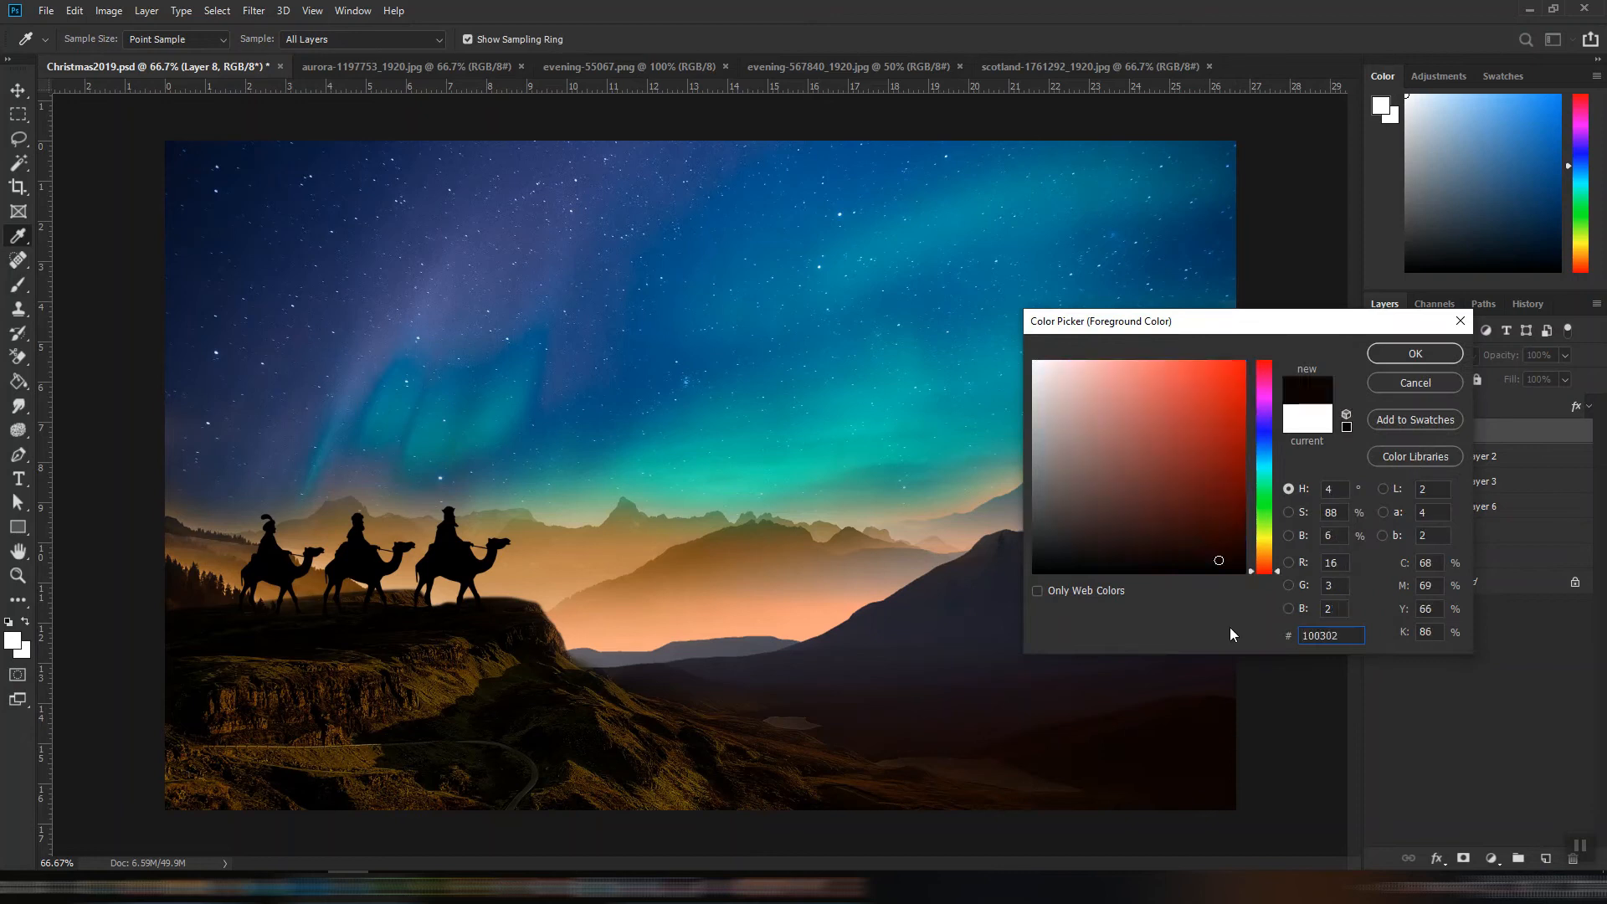
pyautogui.press('Return')
pyautogui.press('v')
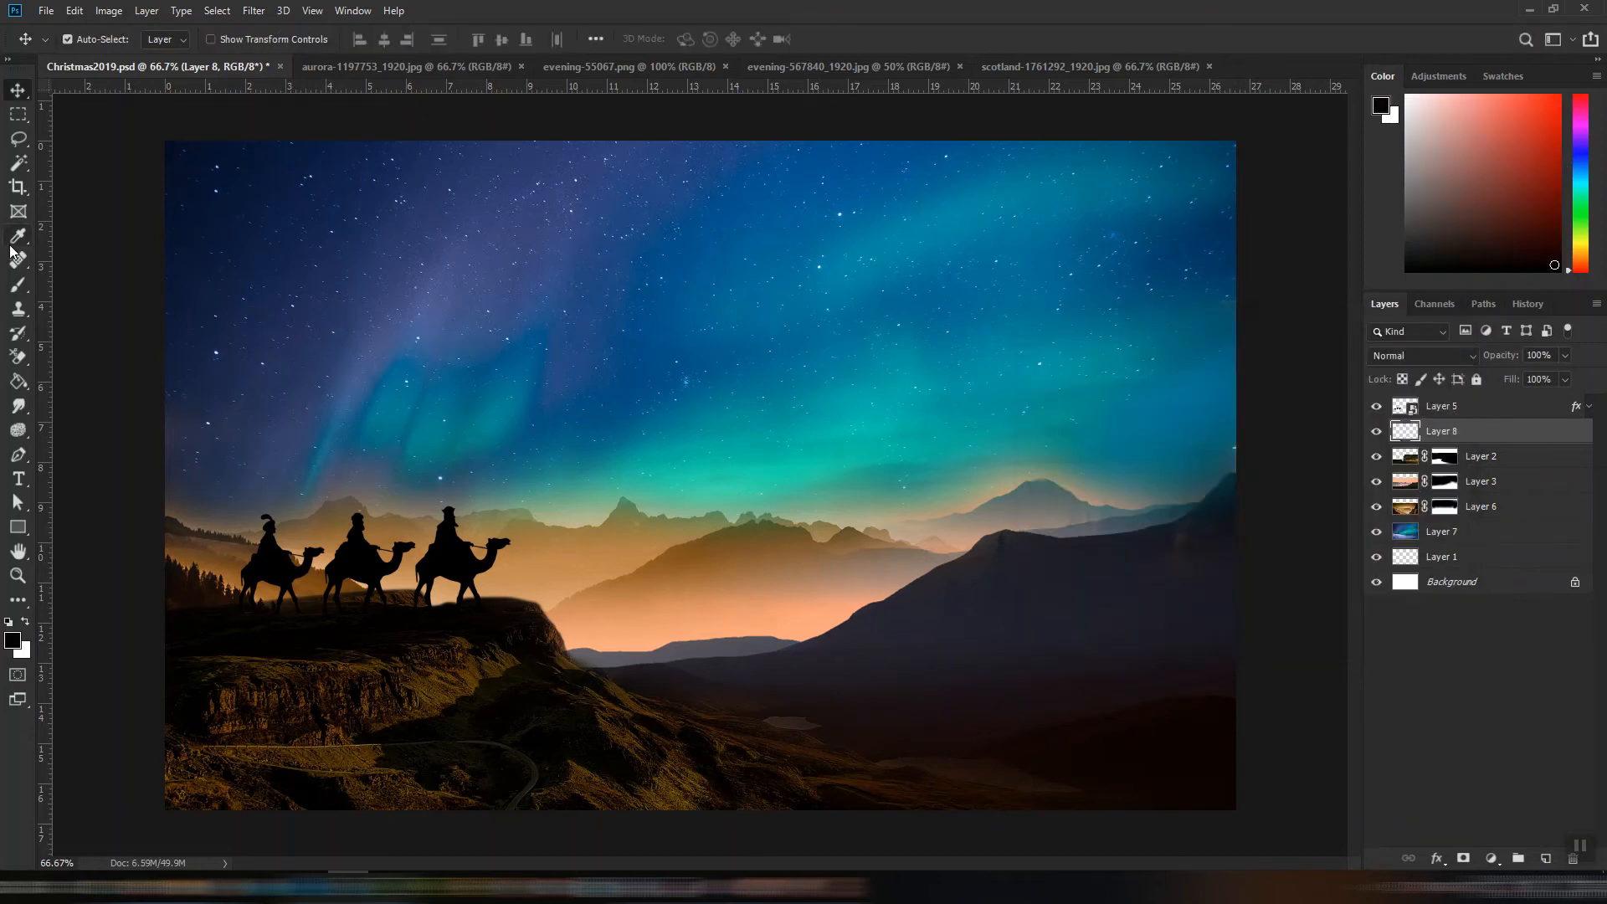
# - Paint the lower foreground of the cliff darker on the new layer with a 600 px soft brush at 40% opacity, and save
pyautogui.click(19, 289)
pyautogui.moveTo(366, 58); pyautogui.dragTo(358, 58)
pyautogui.press(']')
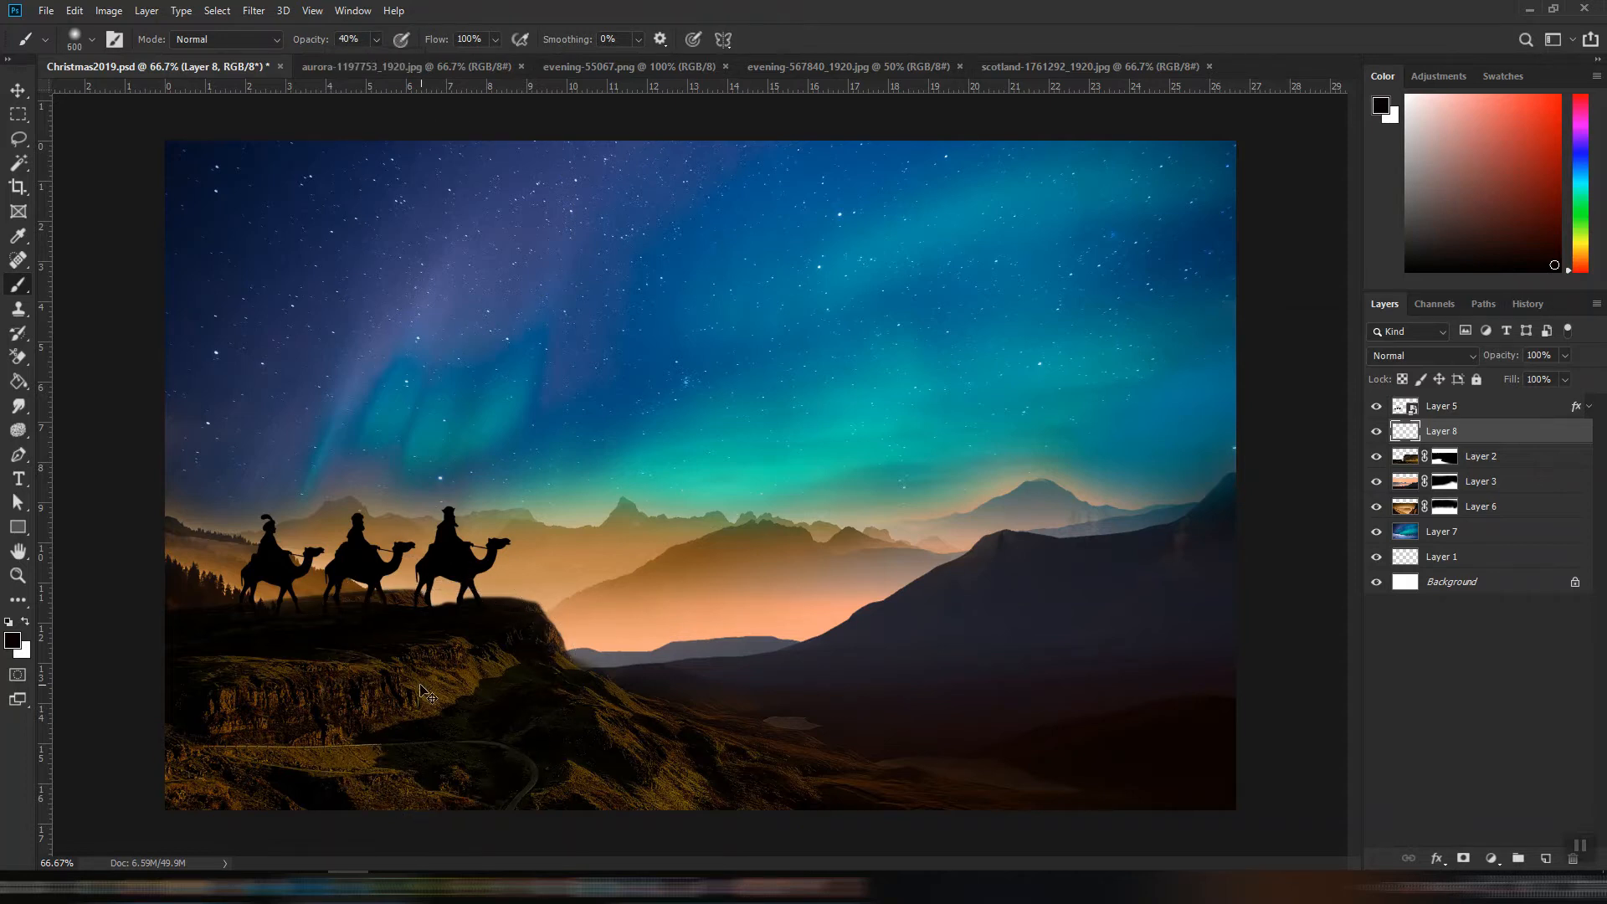
pyautogui.hotkey('ctrl', '-')
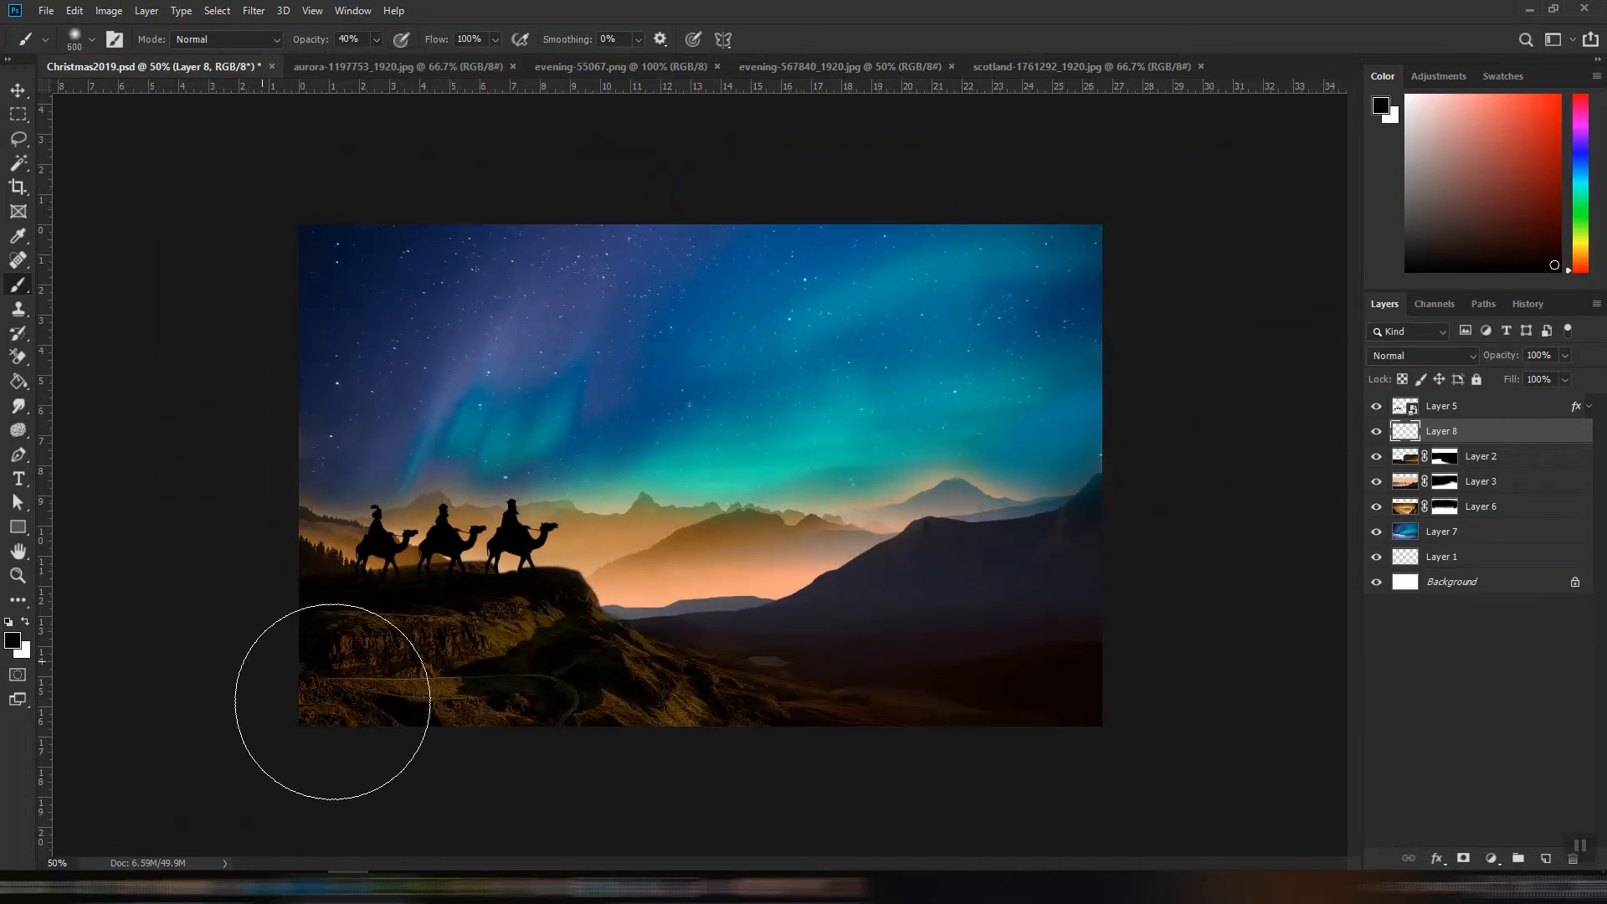
pyautogui.moveTo(276, 661); pyautogui.dragTo(499, 776)
pyautogui.moveTo(591, 750)
pyautogui.mouseDown()
pyautogui.moveTo(697, 761)
pyautogui.moveTo(837, 753)
pyautogui.moveTo(701, 775)
pyautogui.moveTo(965, 784)
pyautogui.moveTo(1072, 724)
pyautogui.moveTo(1085, 697)
pyautogui.moveTo(1030, 727)
pyautogui.moveTo(795, 764)
pyautogui.moveTo(447, 776)
pyautogui.moveTo(453, 758)
pyautogui.moveTo(296, 713)
pyautogui.moveTo(641, 748)
pyautogui.moveTo(289, 738)
pyautogui.mouseUp()
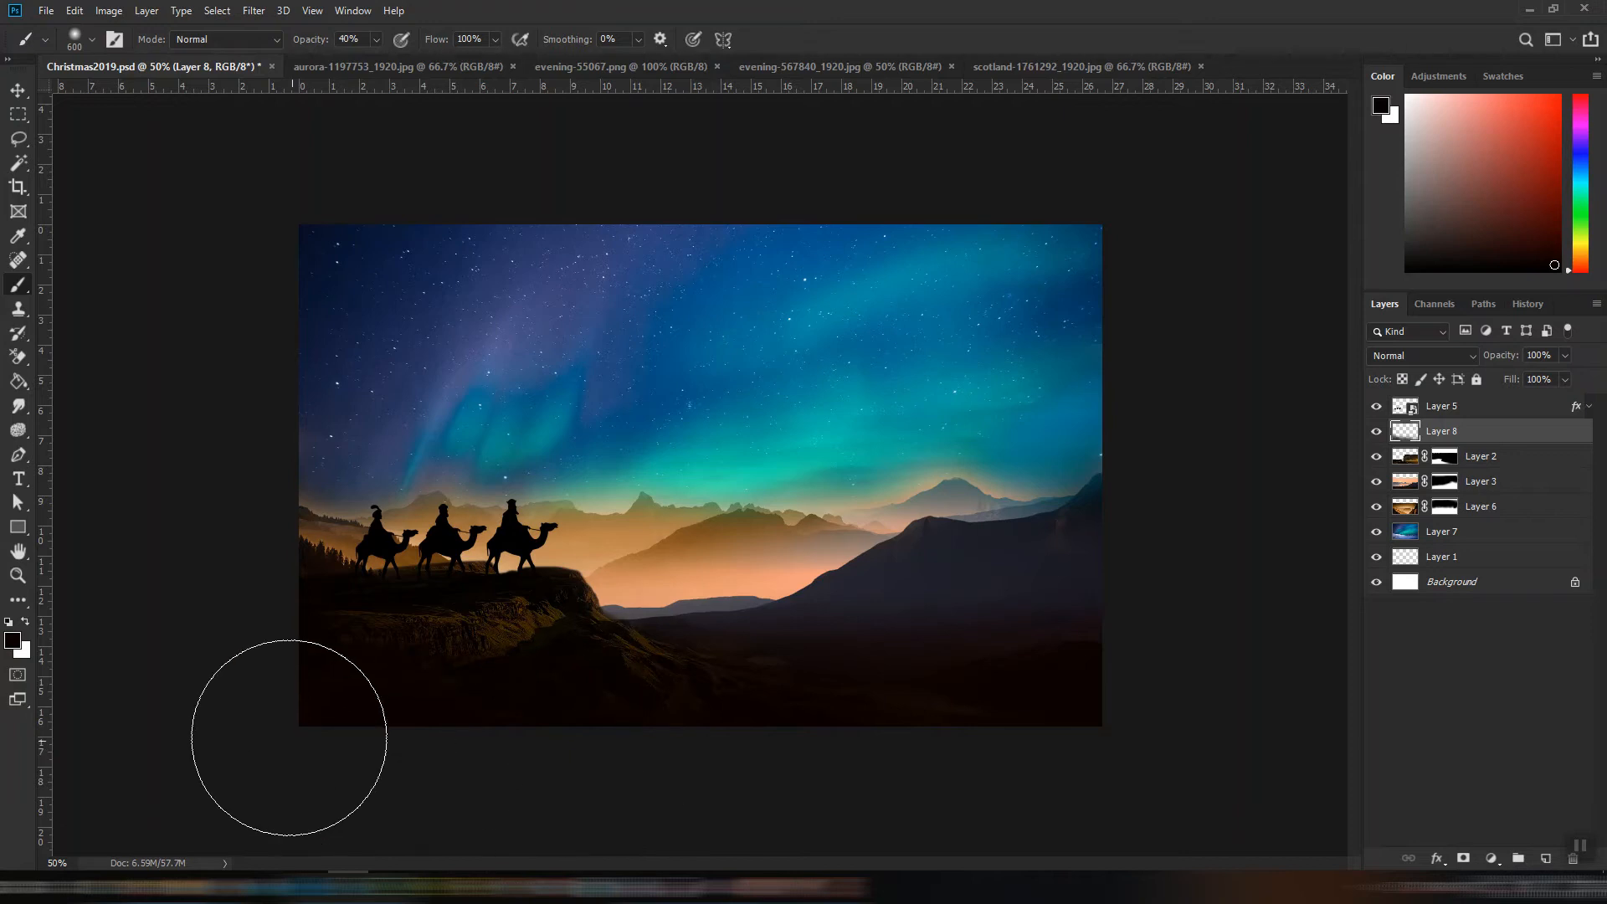
pyautogui.click(17, 90)
pyautogui.hotkey('ctrl', '+')
pyautogui.hotkey('ctrl', 's')
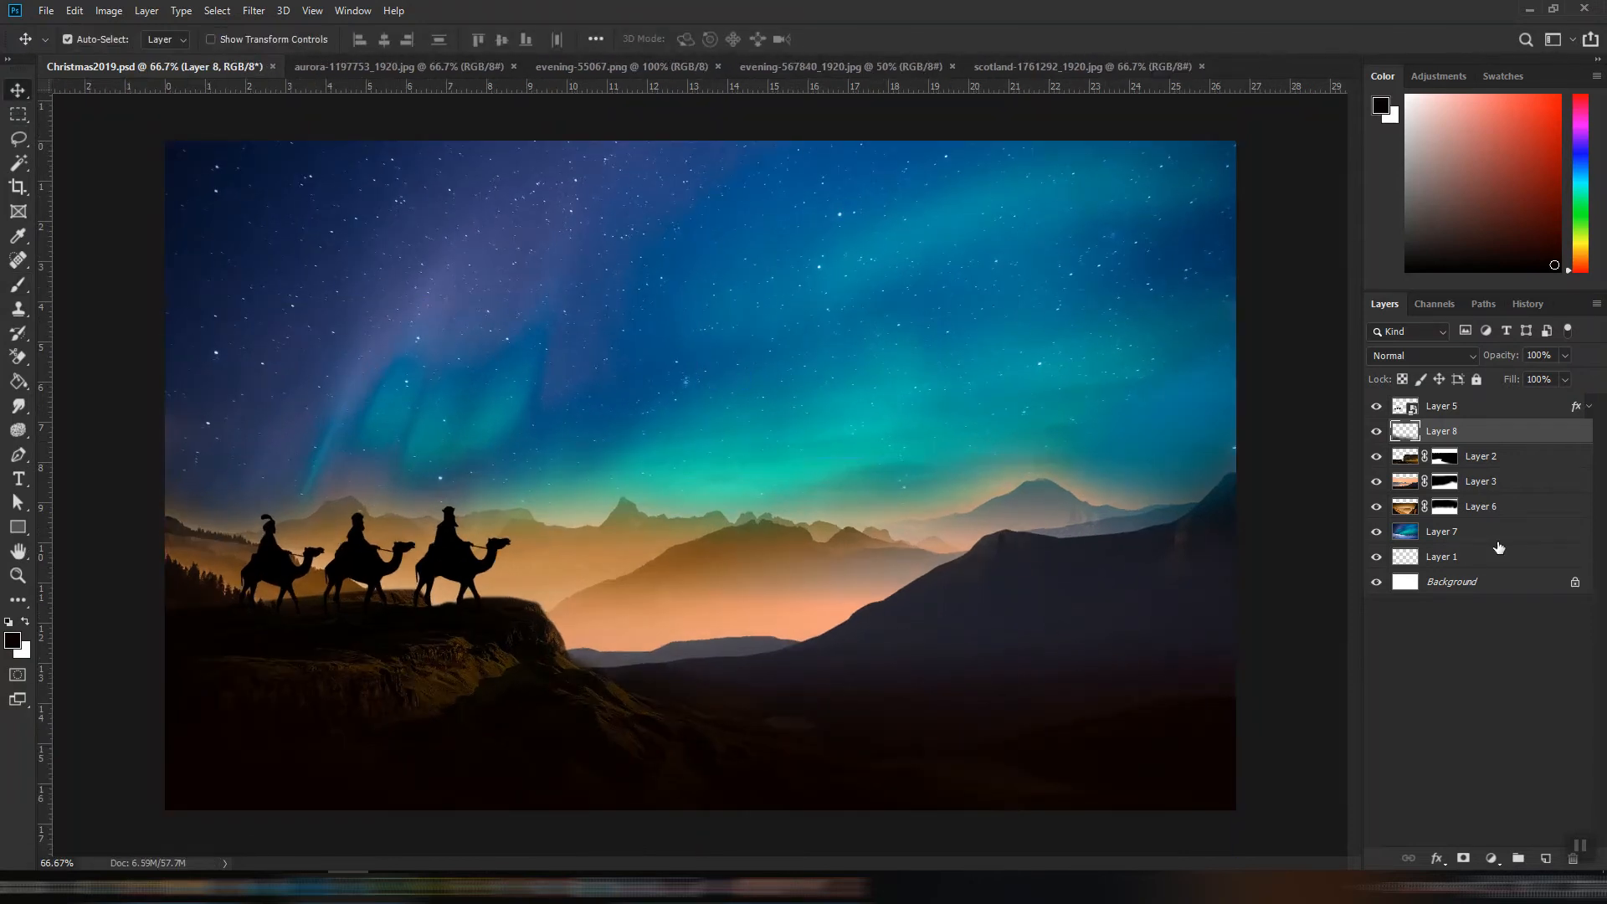
# - Select the aurora sky layer, check the visibility of Layer 6, and close the aurora-1197753_1920.jpg document
pyautogui.click(1456, 535)
pyautogui.click(1376, 506)
pyautogui.click(1378, 507)
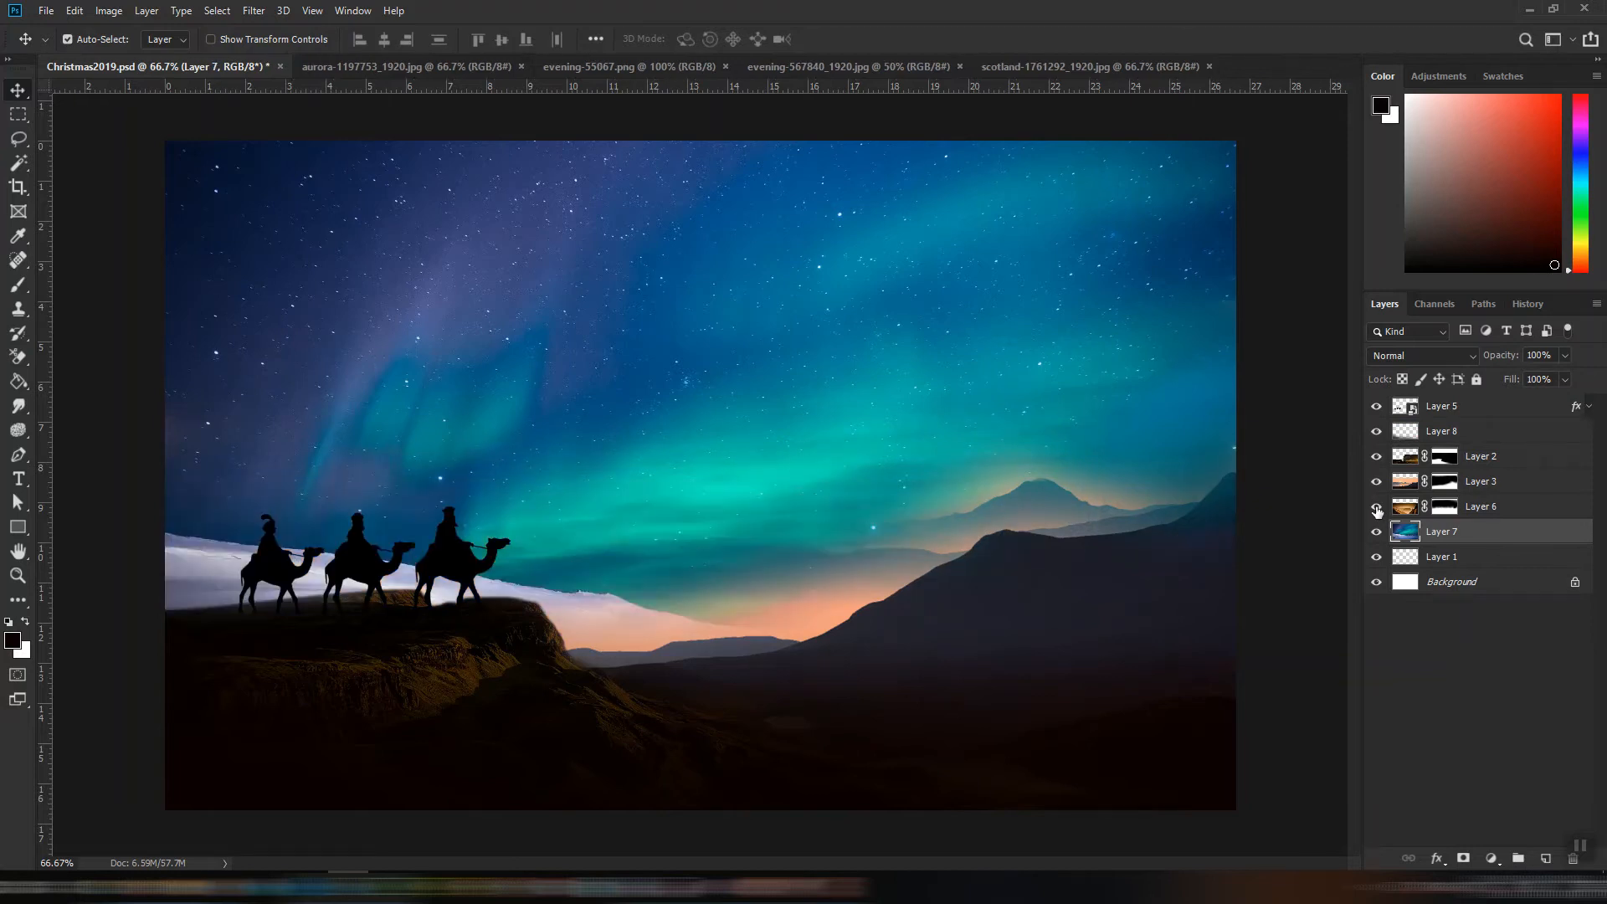
pyautogui.click(471, 69)
pyautogui.click(520, 66)
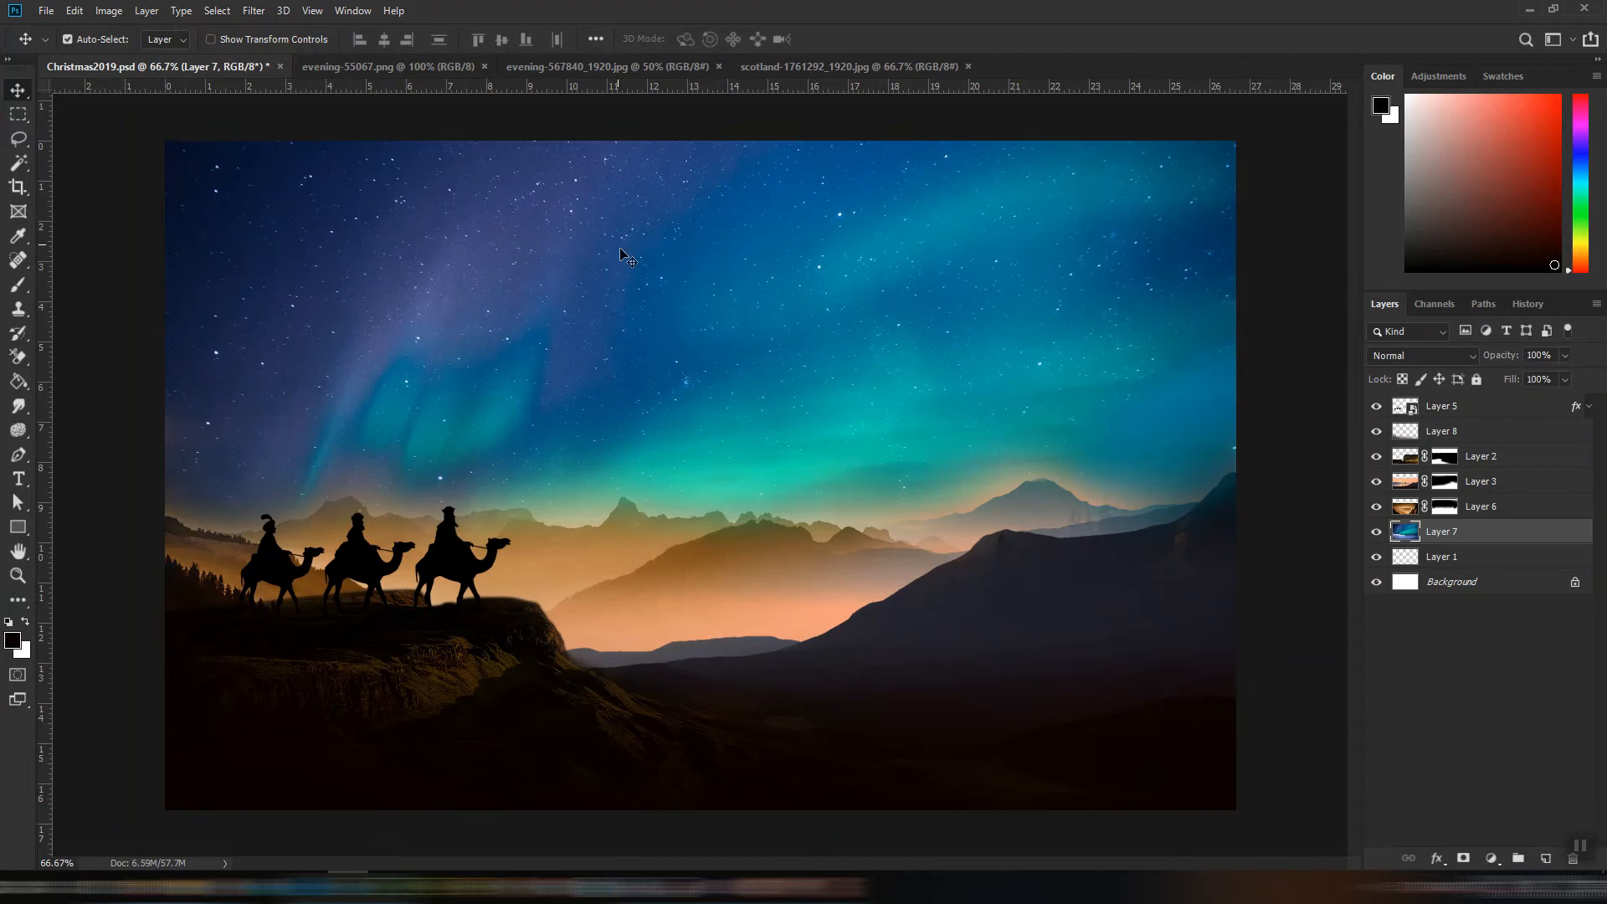
# - Copy the orange sunset sky from evening-567840_1920.jpg into Christmas2019.psd above the aurora layer, and position it behind the mountains
pyautogui.click(427, 66)
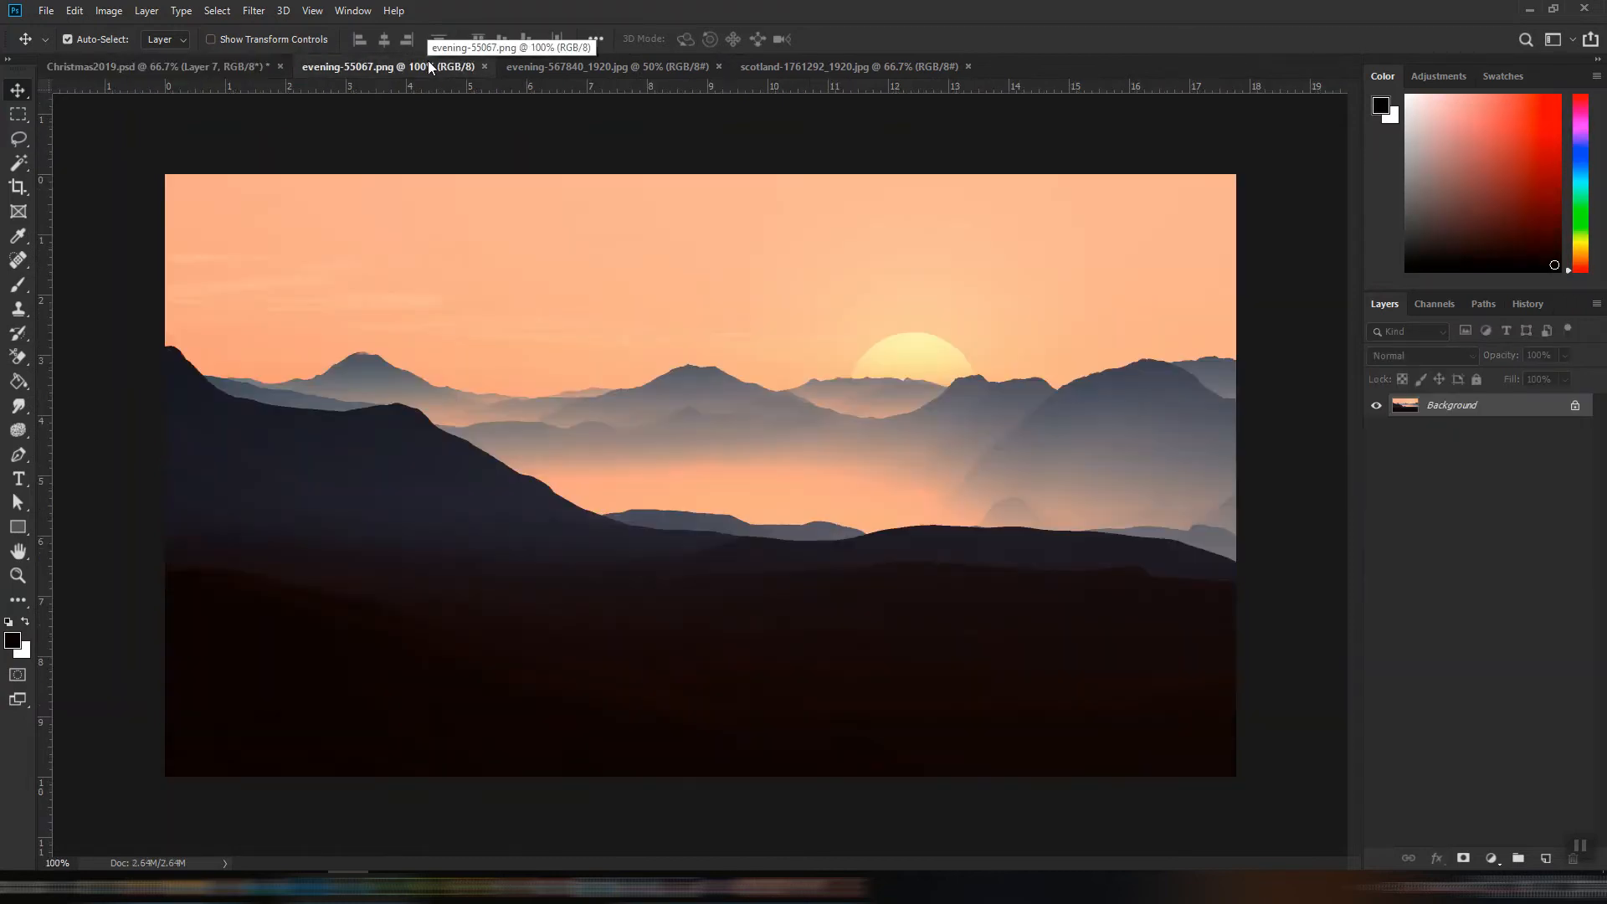
pyautogui.click(602, 67)
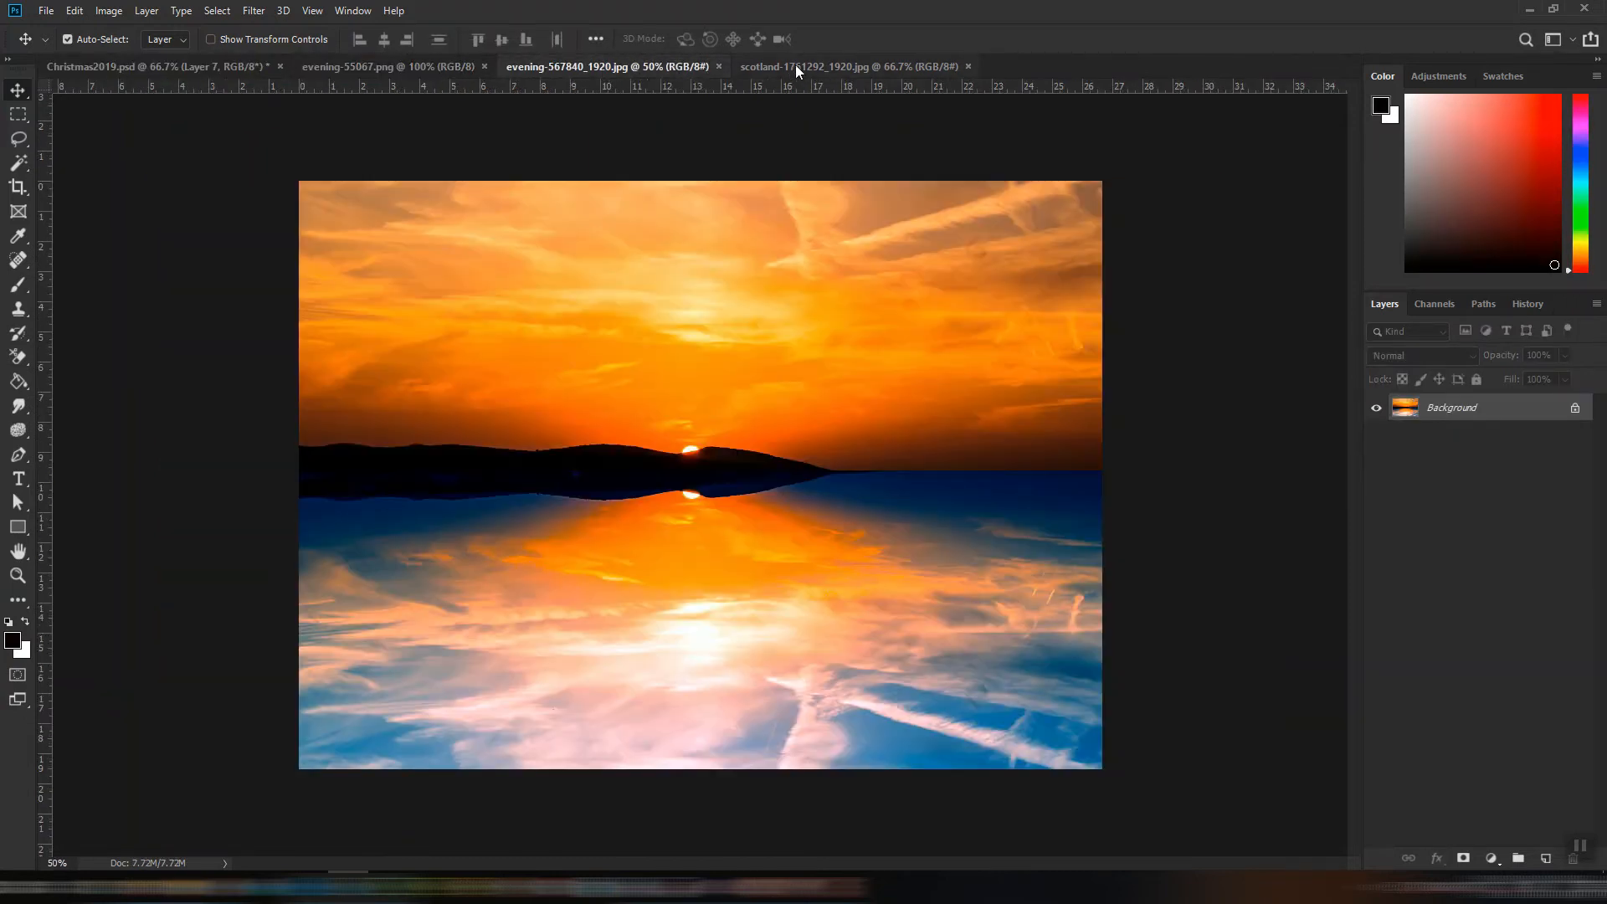
pyautogui.click(797, 67)
pyautogui.click(656, 68)
pyautogui.click(251, 66)
pyautogui.moveTo(681, 433); pyautogui.dragTo(770, 493)
pyautogui.moveTo(991, 445); pyautogui.dragTo(991, 441)
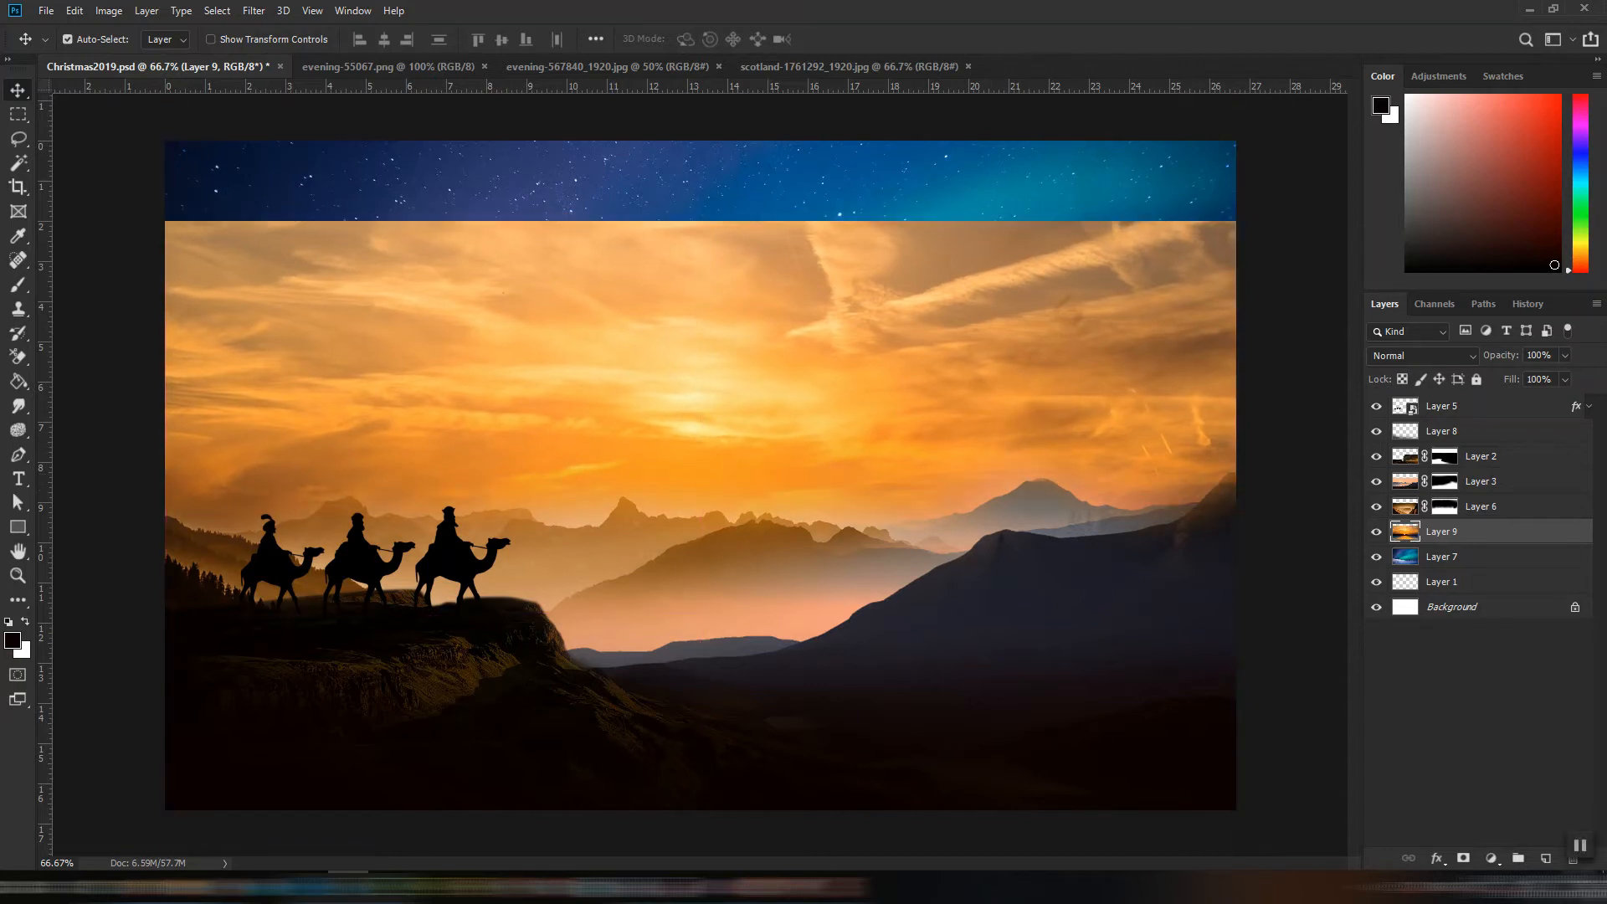
# - Add a layer mask to the sunset sky layer and start fading its upper-left edge with a black soft brush
pyautogui.click(1491, 858)
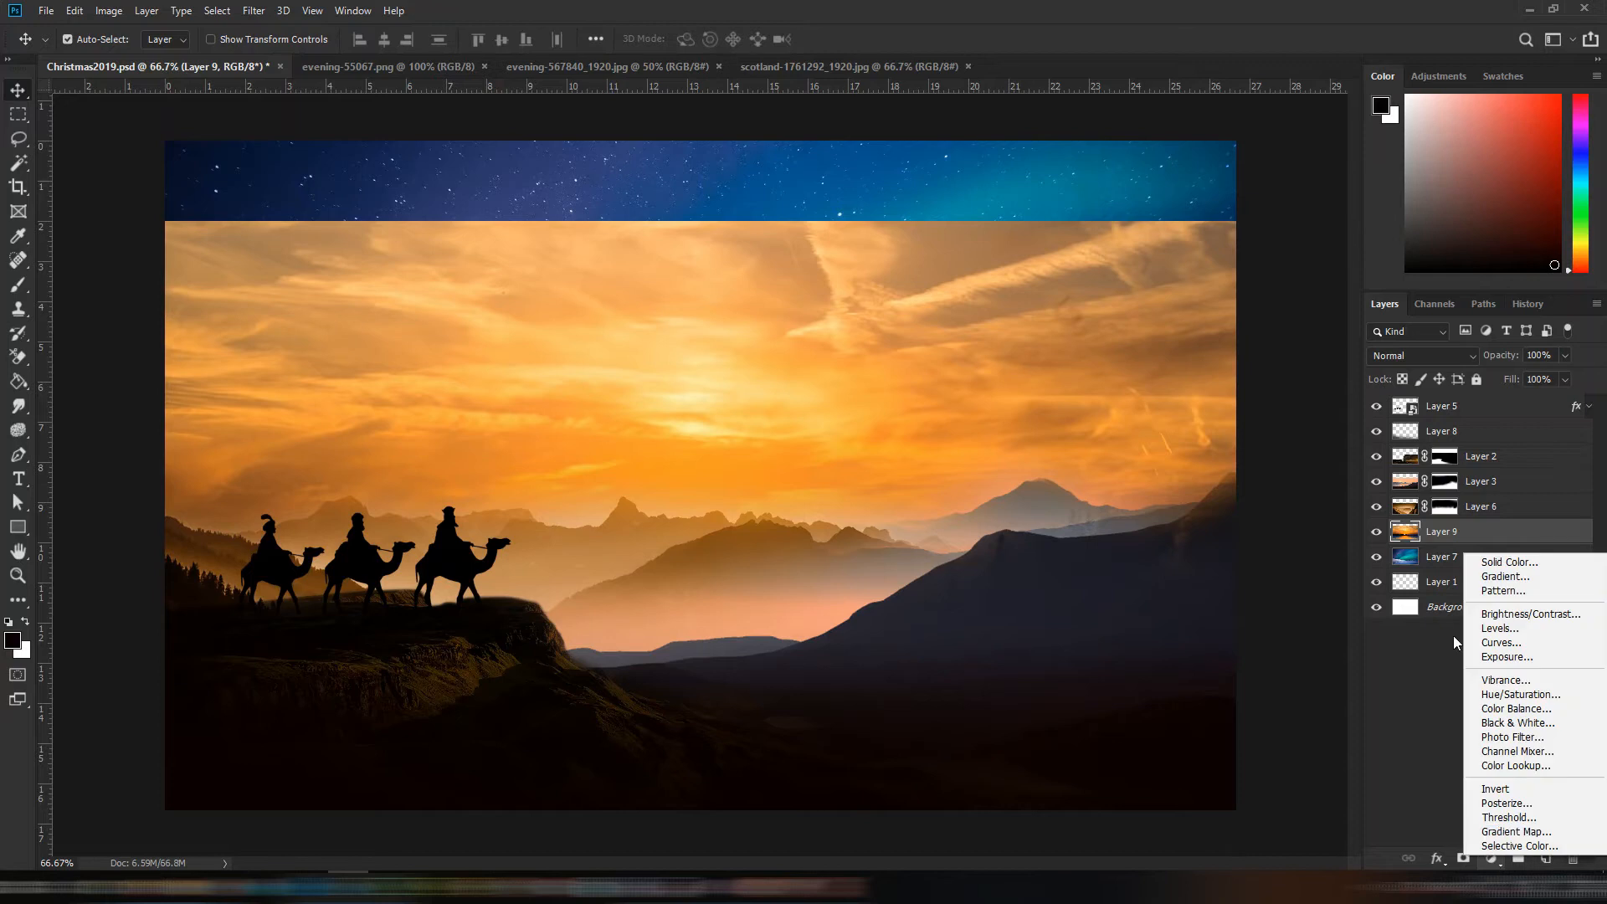
pyautogui.click(1463, 858)
pyautogui.click(1464, 858)
pyautogui.click(18, 285)
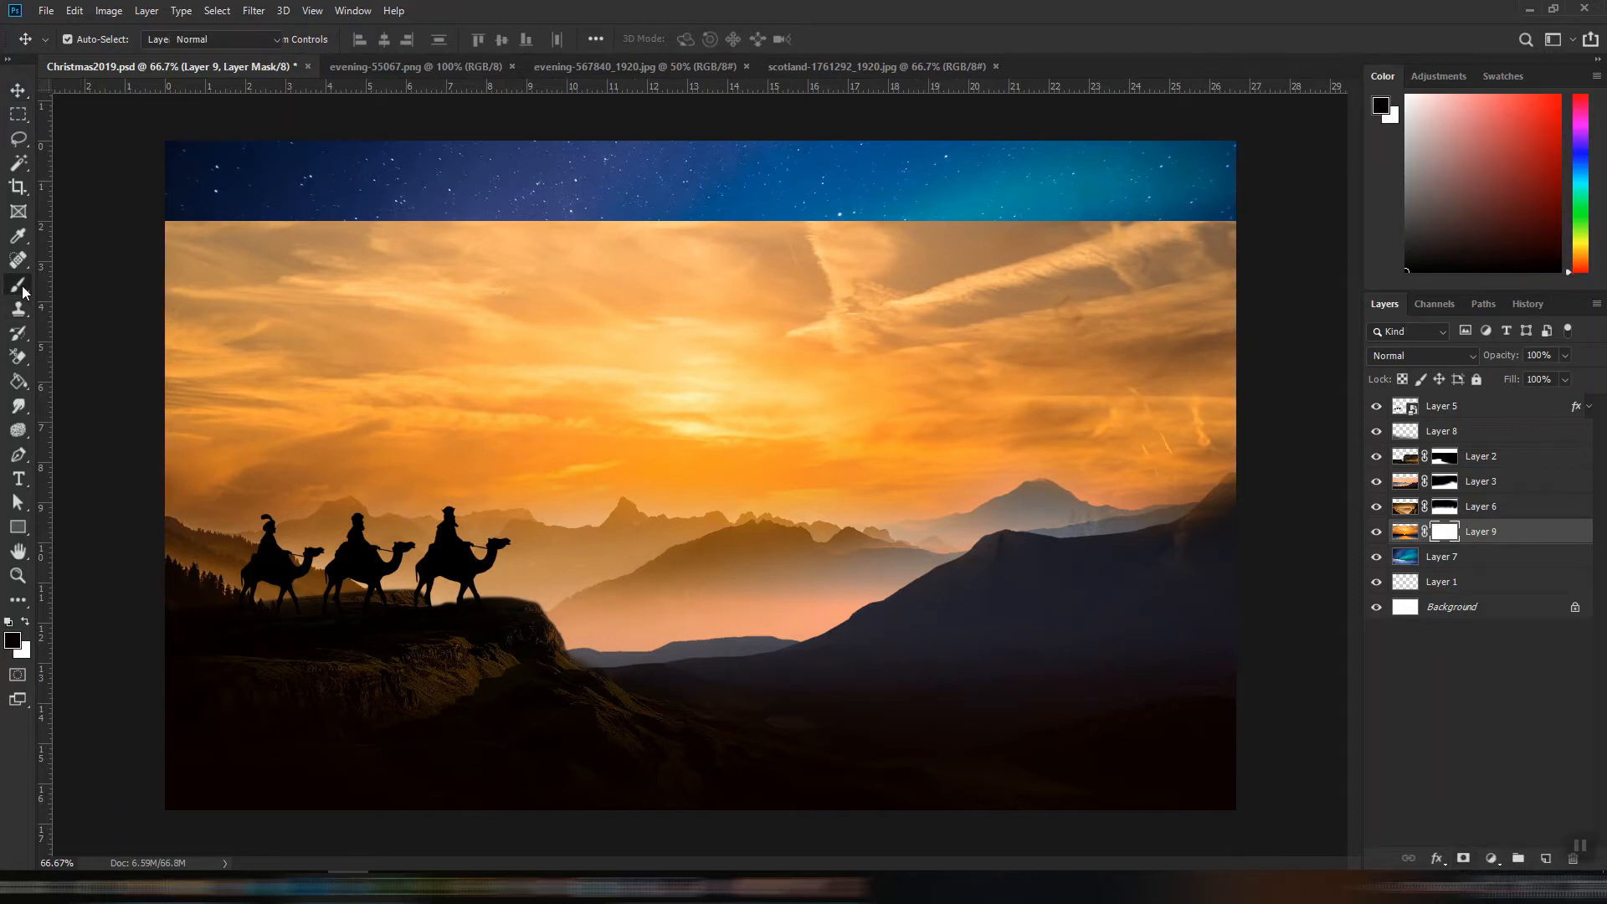
pyautogui.moveTo(235, 282)
pyautogui.mouseDown()
pyautogui.moveTo(197, 239)
pyautogui.moveTo(420, 206)
pyautogui.mouseUp()
pyautogui.moveTo(209, 220); pyautogui.dragTo(185, 227)
# - Raise the brush opacity to 74%, mask out the upper part of the sunset sky to reveal the aurora, and save
pyautogui.click(376, 39)
pyautogui.moveTo(392, 70); pyautogui.dragTo(404, 69)
pyautogui.moveTo(287, 237)
pyautogui.mouseDown()
pyautogui.moveTo(218, 257)
pyautogui.moveTo(168, 324)
pyautogui.moveTo(135, 405)
pyautogui.moveTo(136, 458)
pyautogui.moveTo(232, 333)
pyautogui.moveTo(421, 218)
pyautogui.moveTo(553, 209)
pyautogui.mouseUp()
pyautogui.moveTo(526, 189)
pyautogui.mouseDown()
pyautogui.moveTo(330, 201)
pyautogui.moveTo(452, 216)
pyautogui.moveTo(233, 305)
pyautogui.moveTo(732, 178)
pyautogui.moveTo(741, 151)
pyautogui.moveTo(639, 161)
pyautogui.moveTo(1088, 151)
pyautogui.moveTo(878, 172)
pyautogui.moveTo(1249, 229)
pyautogui.moveTo(1292, 377)
pyautogui.moveTo(1073, 226)
pyautogui.mouseUp()
pyautogui.moveTo(610, 273)
pyautogui.mouseDown()
pyautogui.moveTo(460, 284)
pyautogui.moveTo(384, 319)
pyautogui.moveTo(720, 223)
pyautogui.moveTo(862, 226)
pyautogui.moveTo(538, 198)
pyautogui.moveTo(947, 226)
pyautogui.moveTo(1046, 251)
pyautogui.mouseUp()
pyautogui.moveTo(662, 640)
pyautogui.mouseDown()
pyautogui.moveTo(466, 681)
pyautogui.moveTo(572, 769)
pyautogui.moveTo(624, 749)
pyautogui.moveTo(491, 669)
pyautogui.moveTo(661, 723)
pyautogui.moveTo(741, 713)
pyautogui.mouseUp()
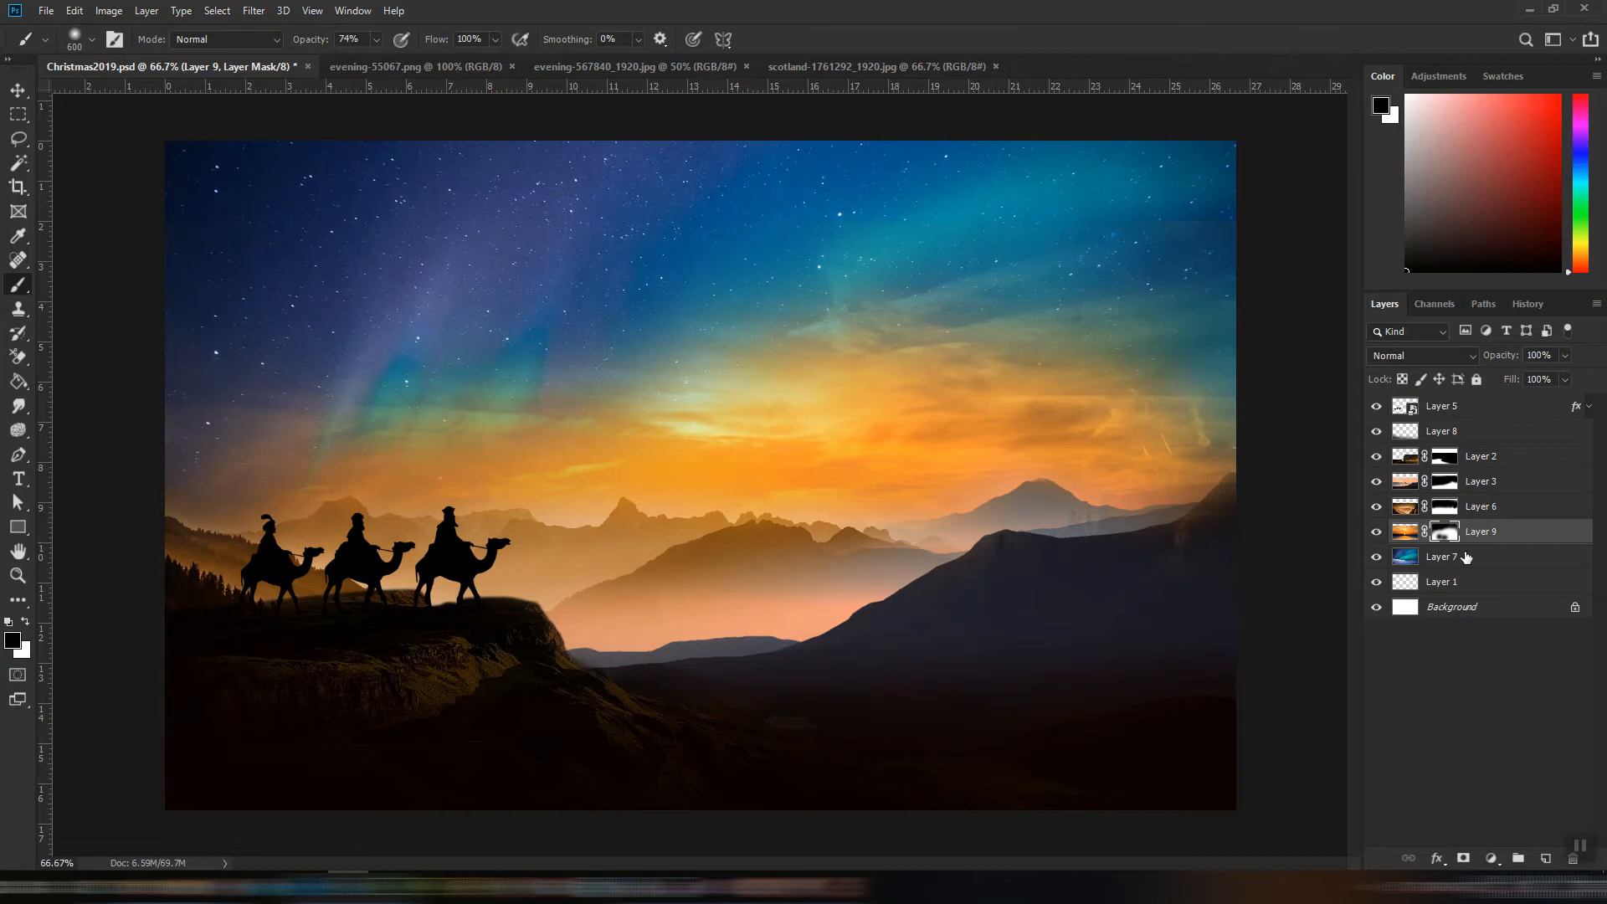
pyautogui.hotkey('ctrl', 's')
pyautogui.click(31, 87)
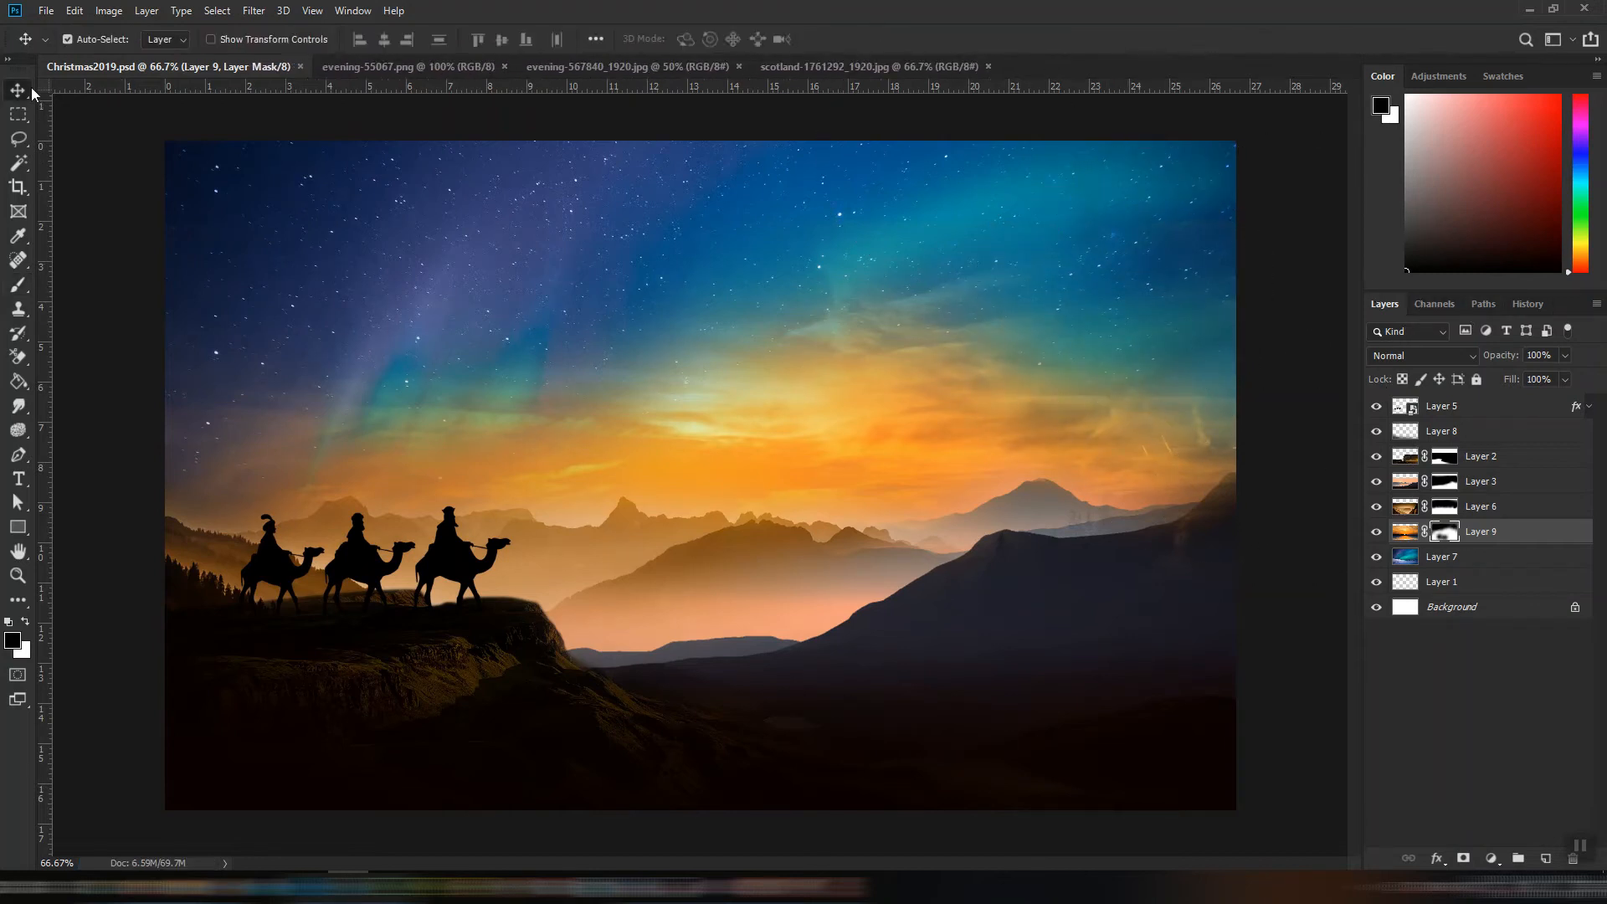
# - Add a Hue/Saturation adjustment above the sunset sky layer with Hue -2, Saturation +19 and Lightness -4
pyautogui.click(1488, 858)
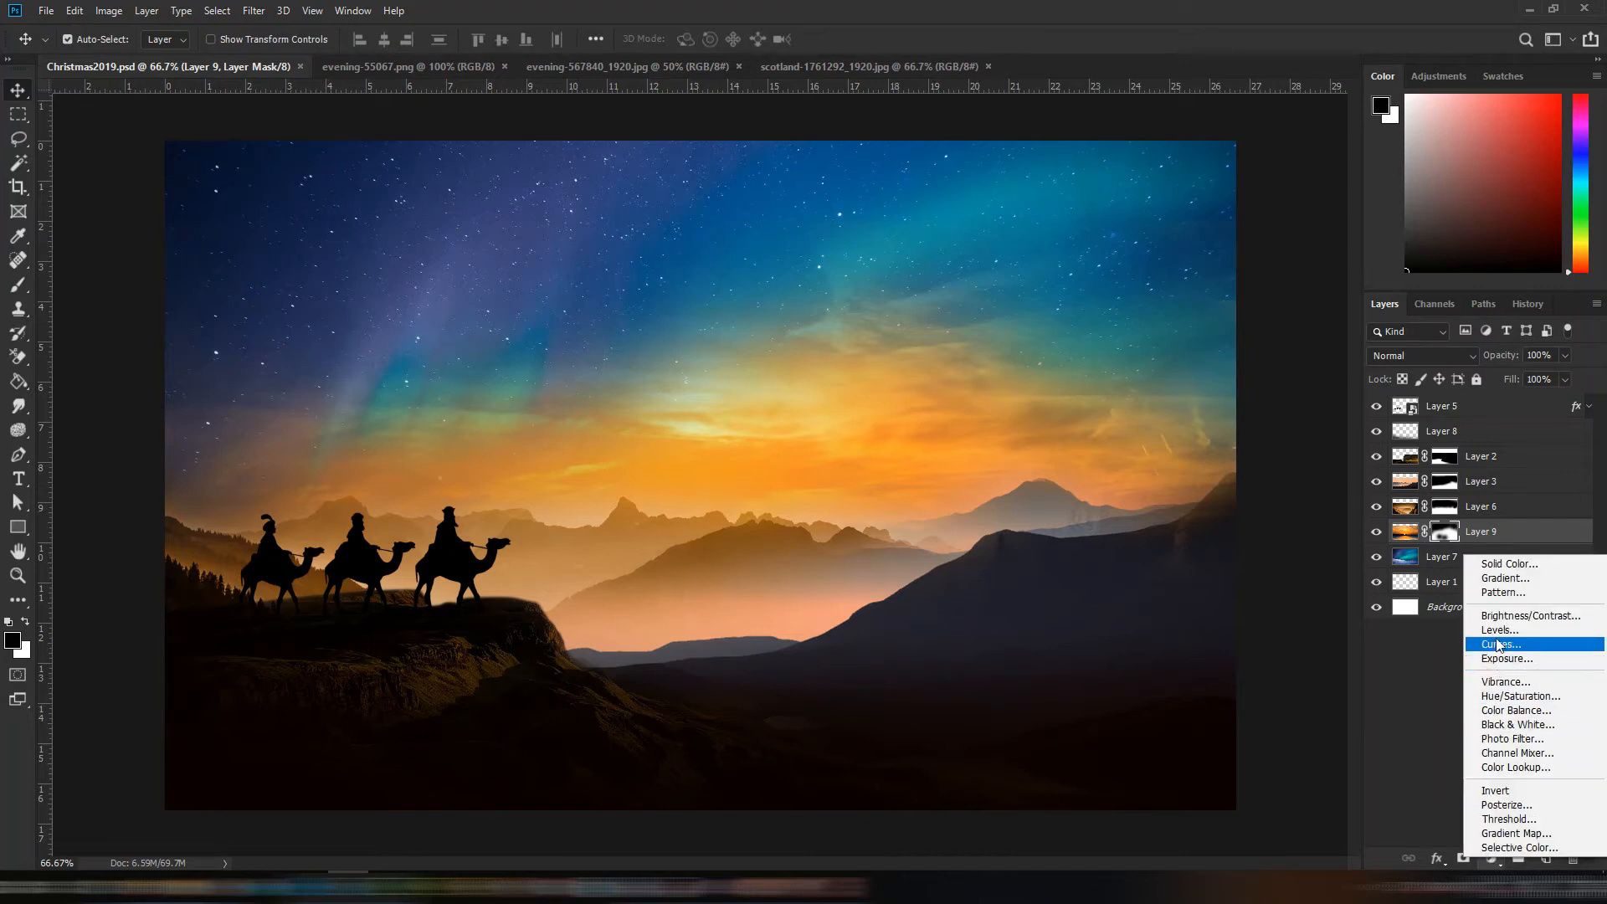
pyautogui.click(1514, 695)
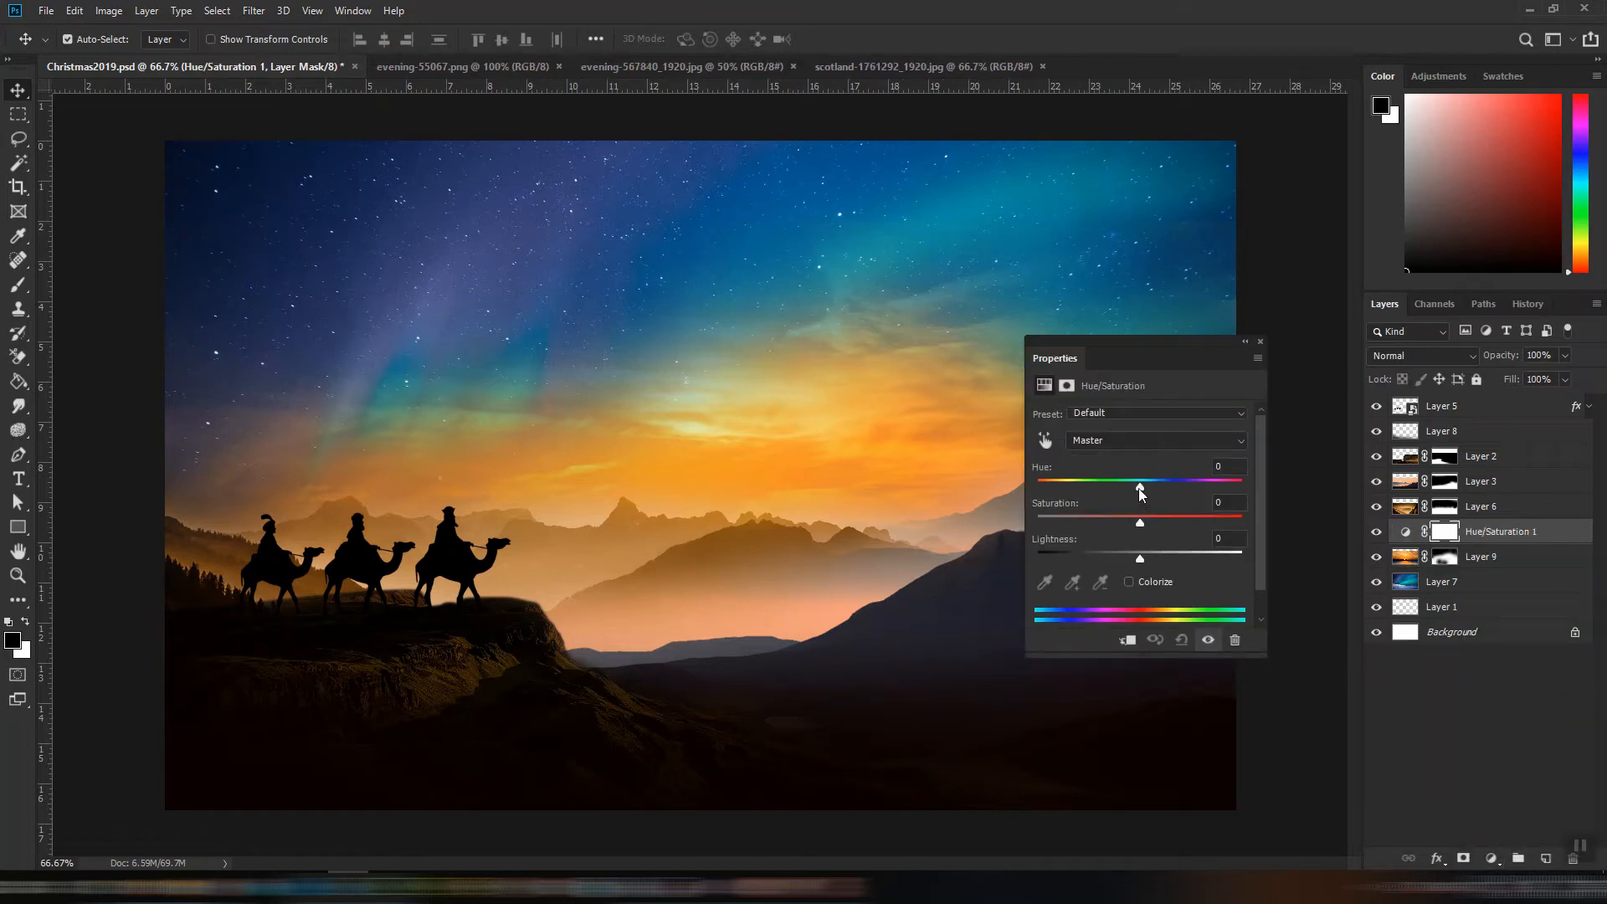
pyautogui.moveTo(1139, 487); pyautogui.dragTo(1134, 489)
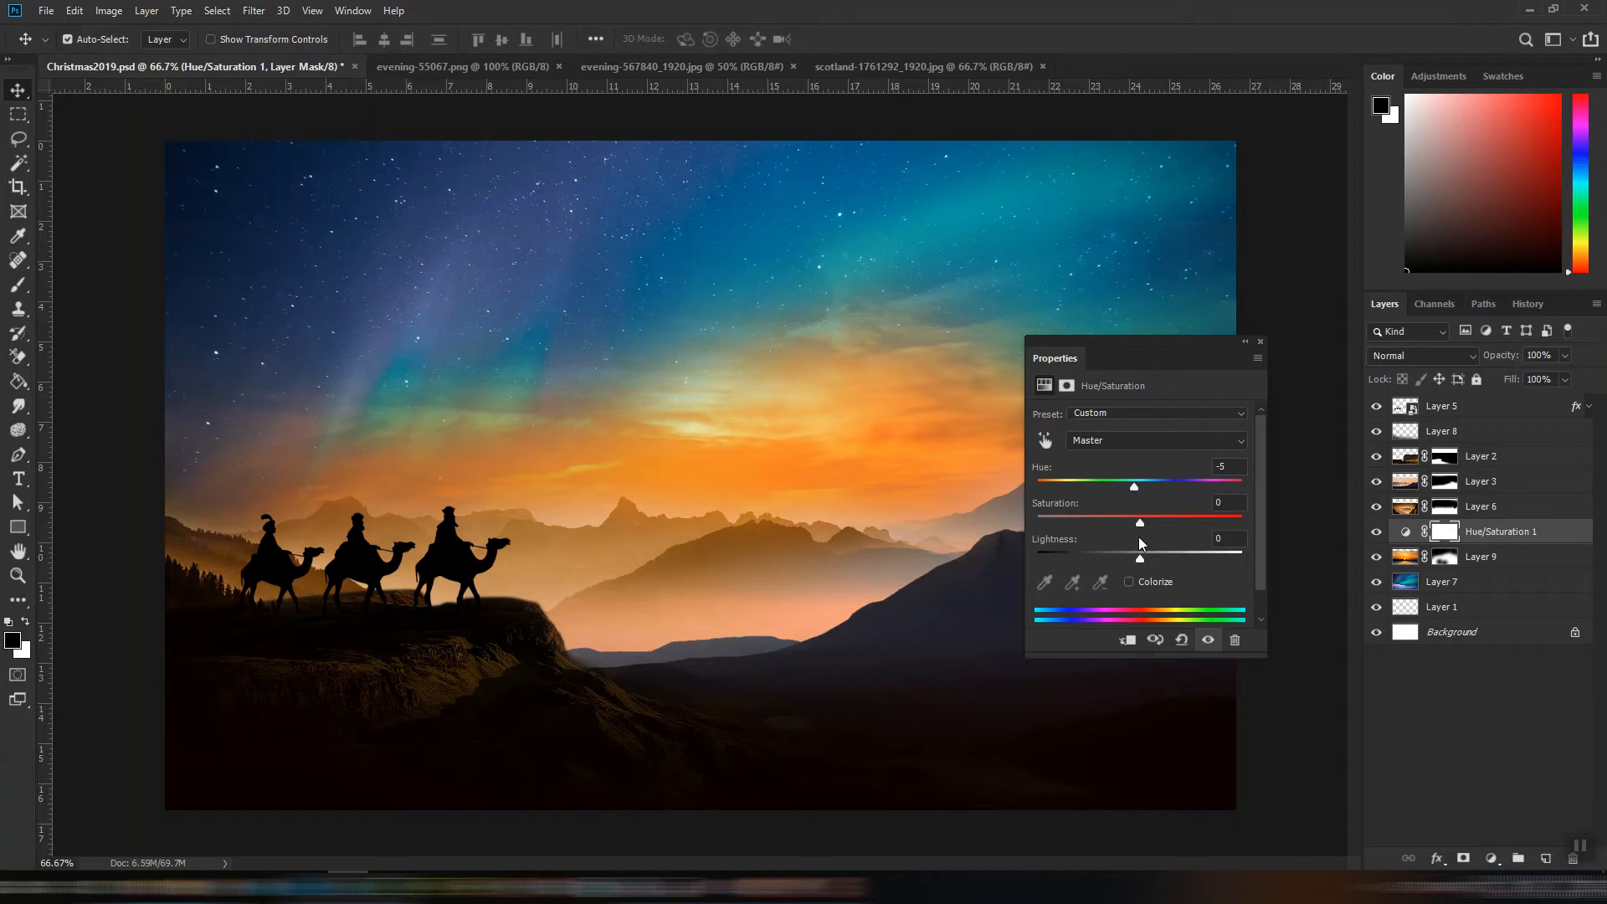
pyautogui.moveTo(1140, 562); pyautogui.dragTo(1136, 560)
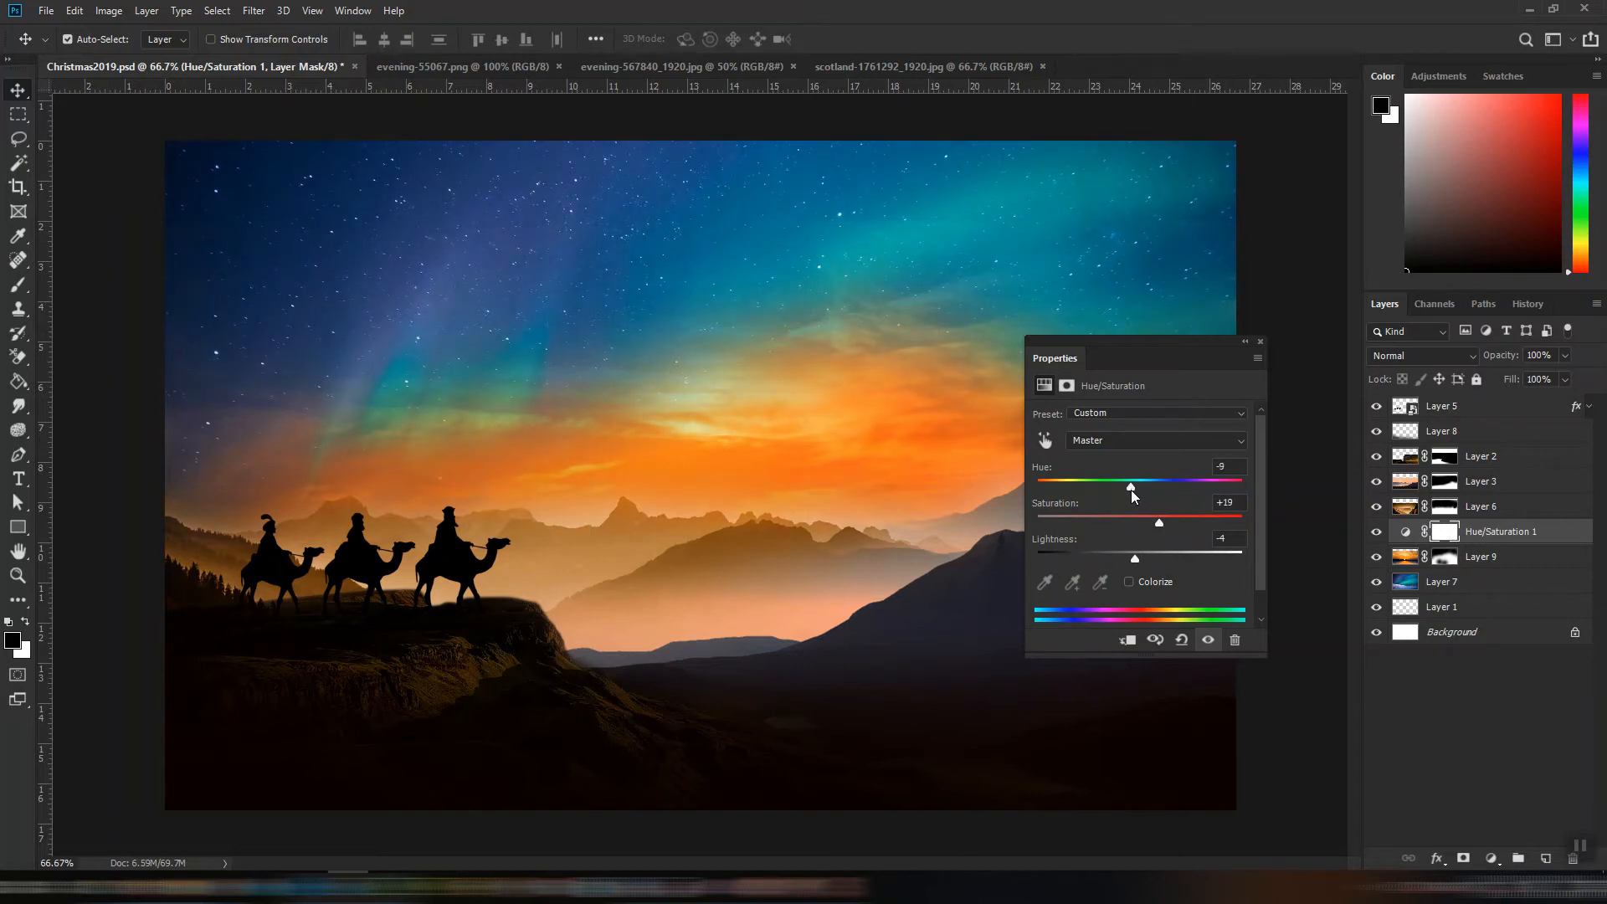
pyautogui.moveTo(1133, 489); pyautogui.dragTo(1140, 490)
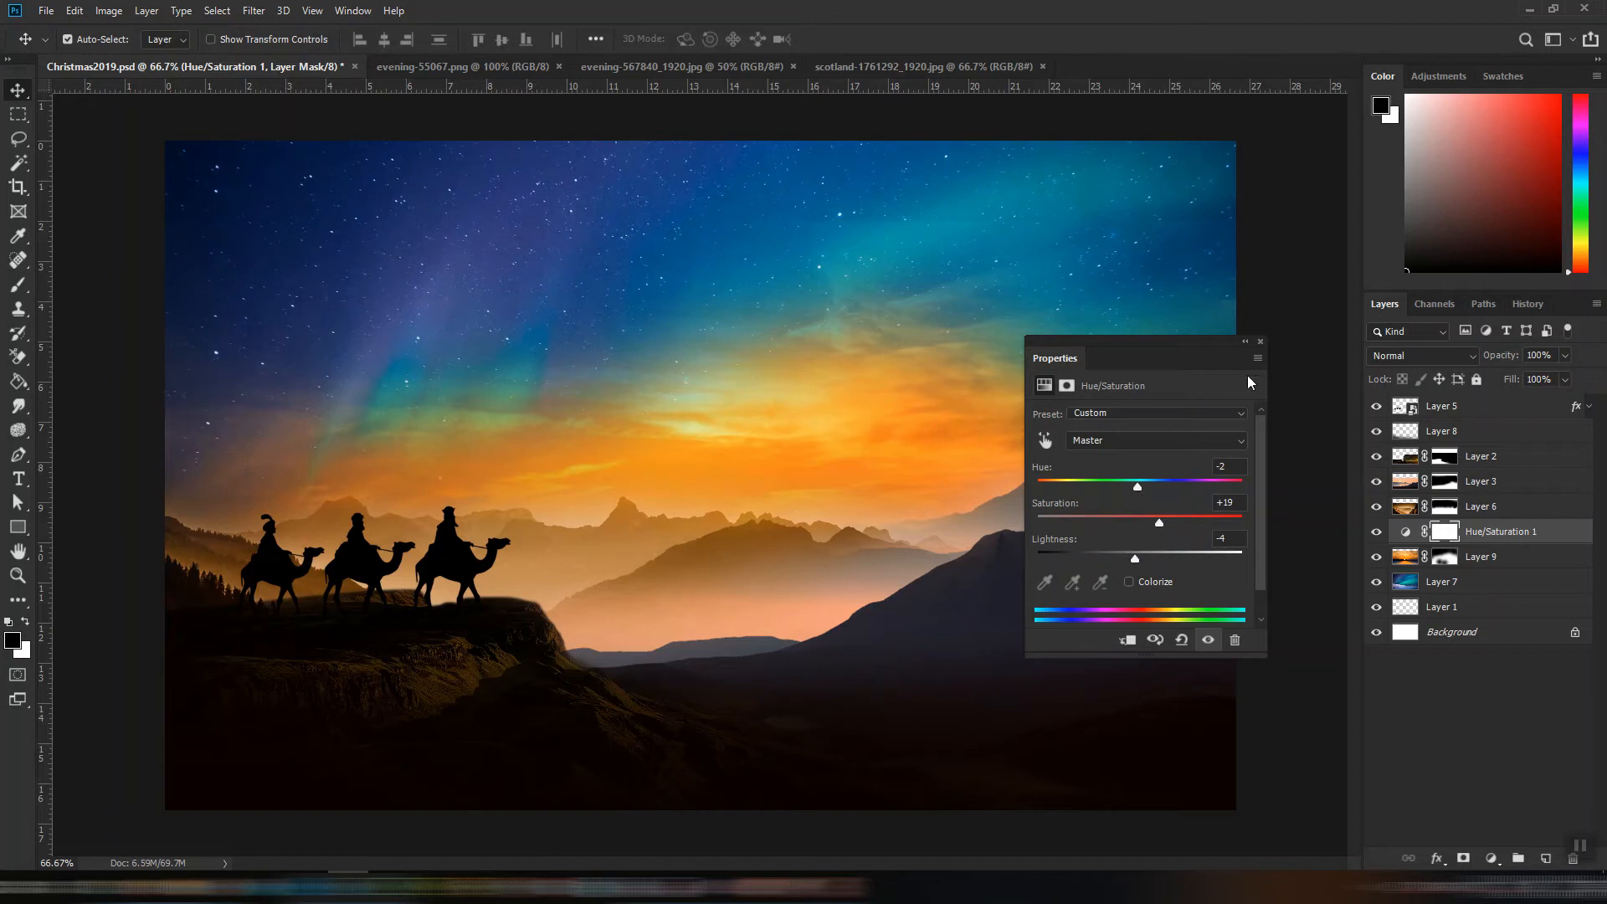
pyautogui.click(1259, 342)
# - Clip the Hue/Saturation adjustment to the sunset sky layer and save the document
pyautogui.rightClick(1494, 531)
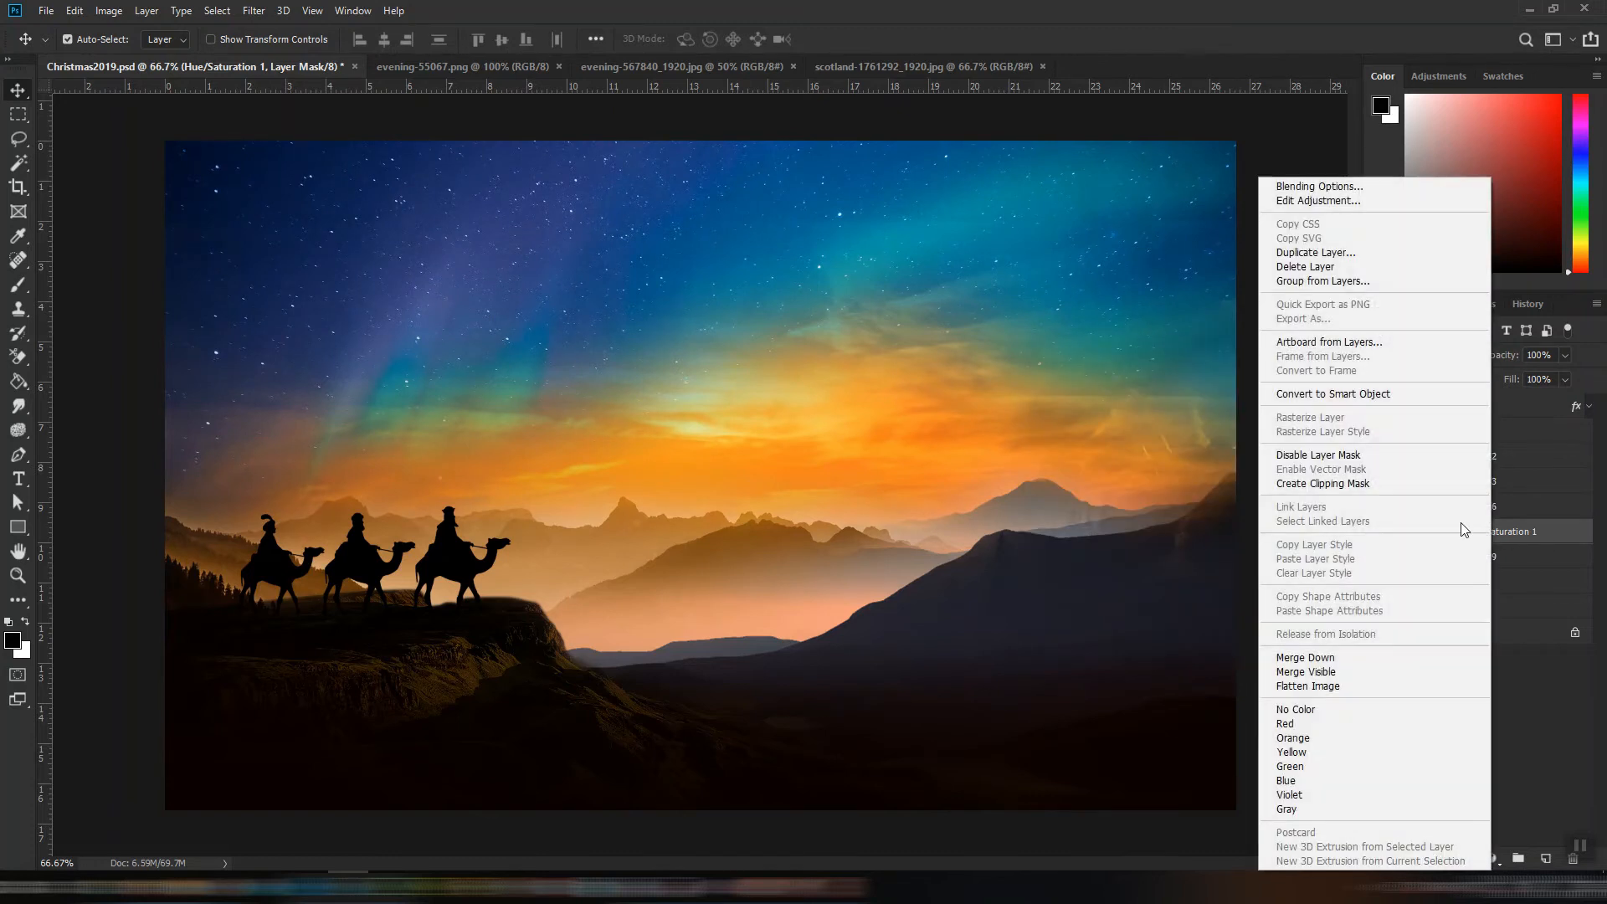
pyautogui.click(1457, 483)
pyautogui.hotkey('ctrl', 's')
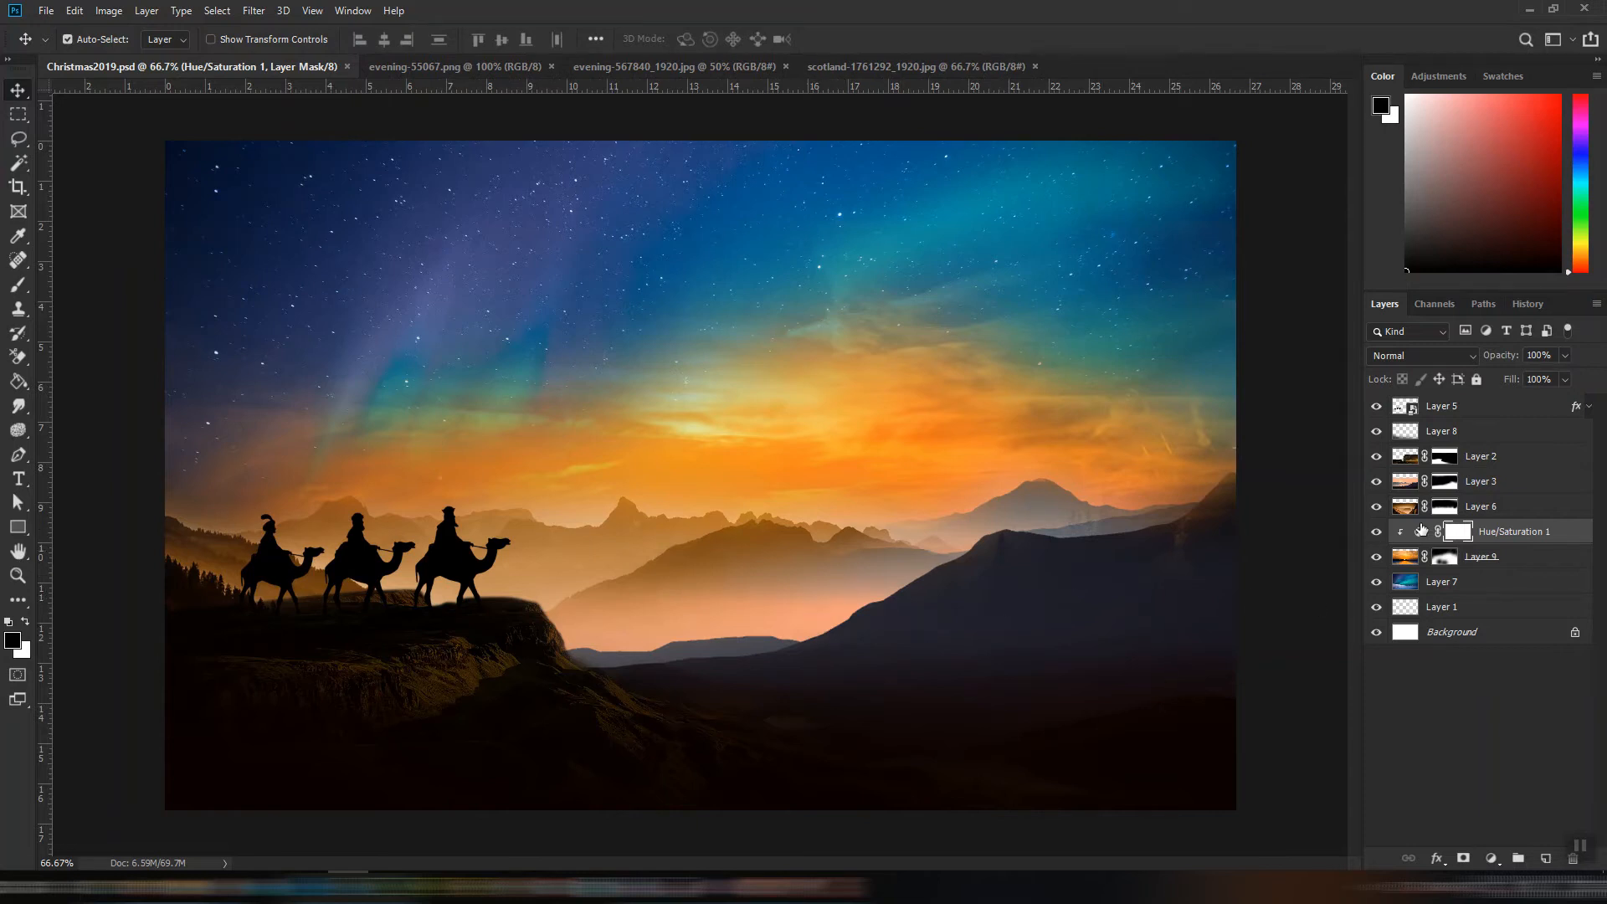
# - Add a new layer above Layer 3 and darken the valley beside the cliff using a 500 px soft brush in near-black 0a0100
pyautogui.click(1379, 485)
pyautogui.click(1379, 485)
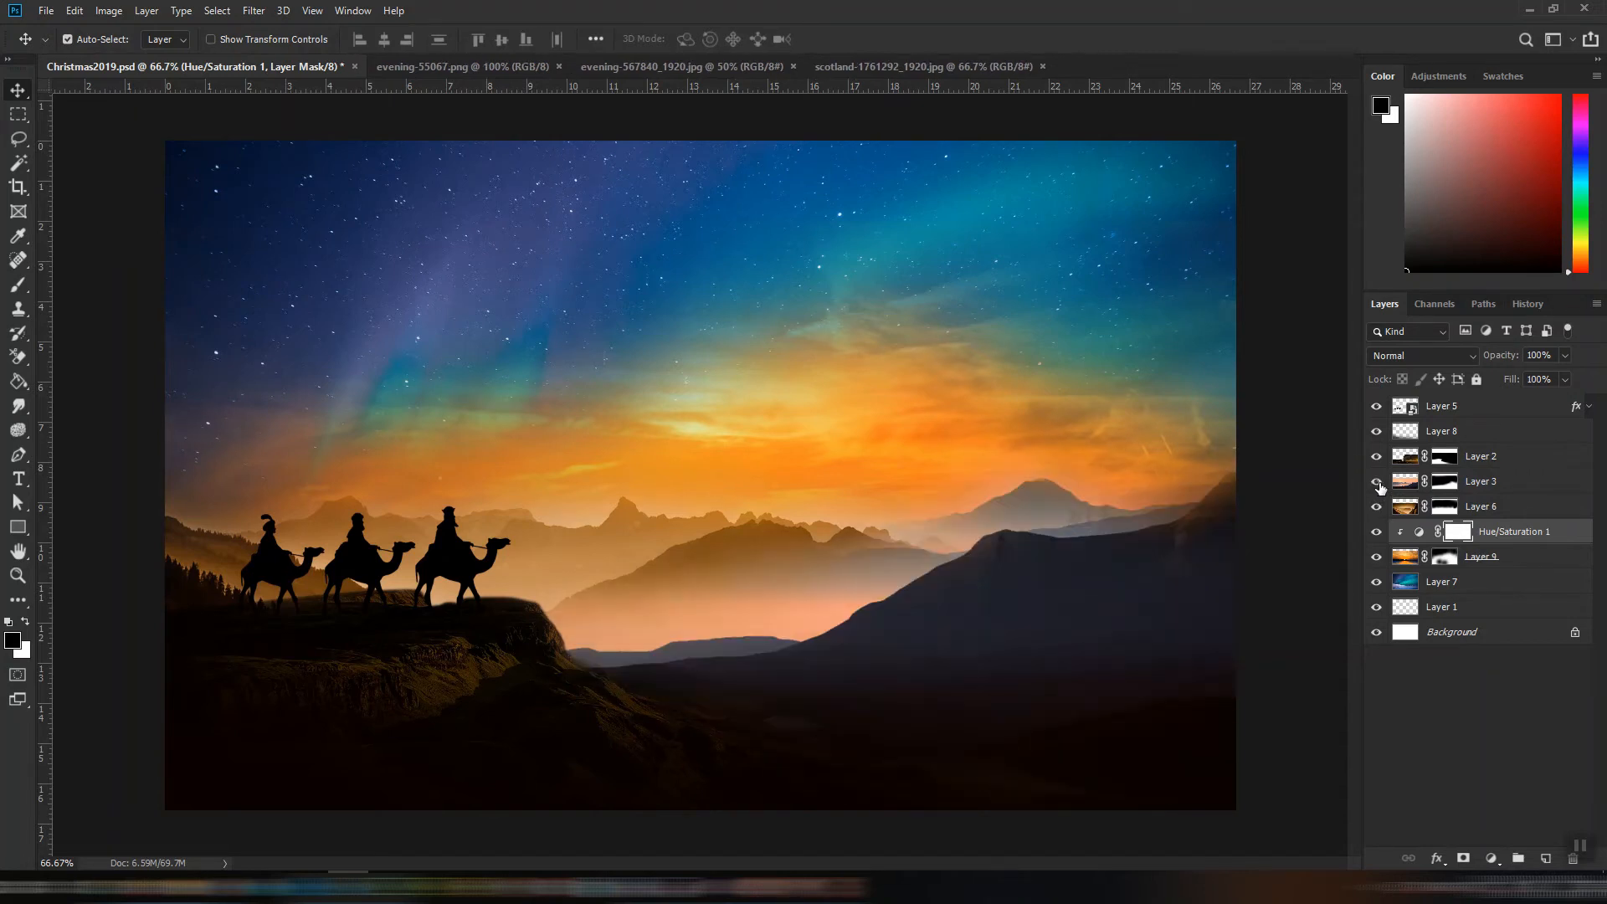
pyautogui.click(1490, 490)
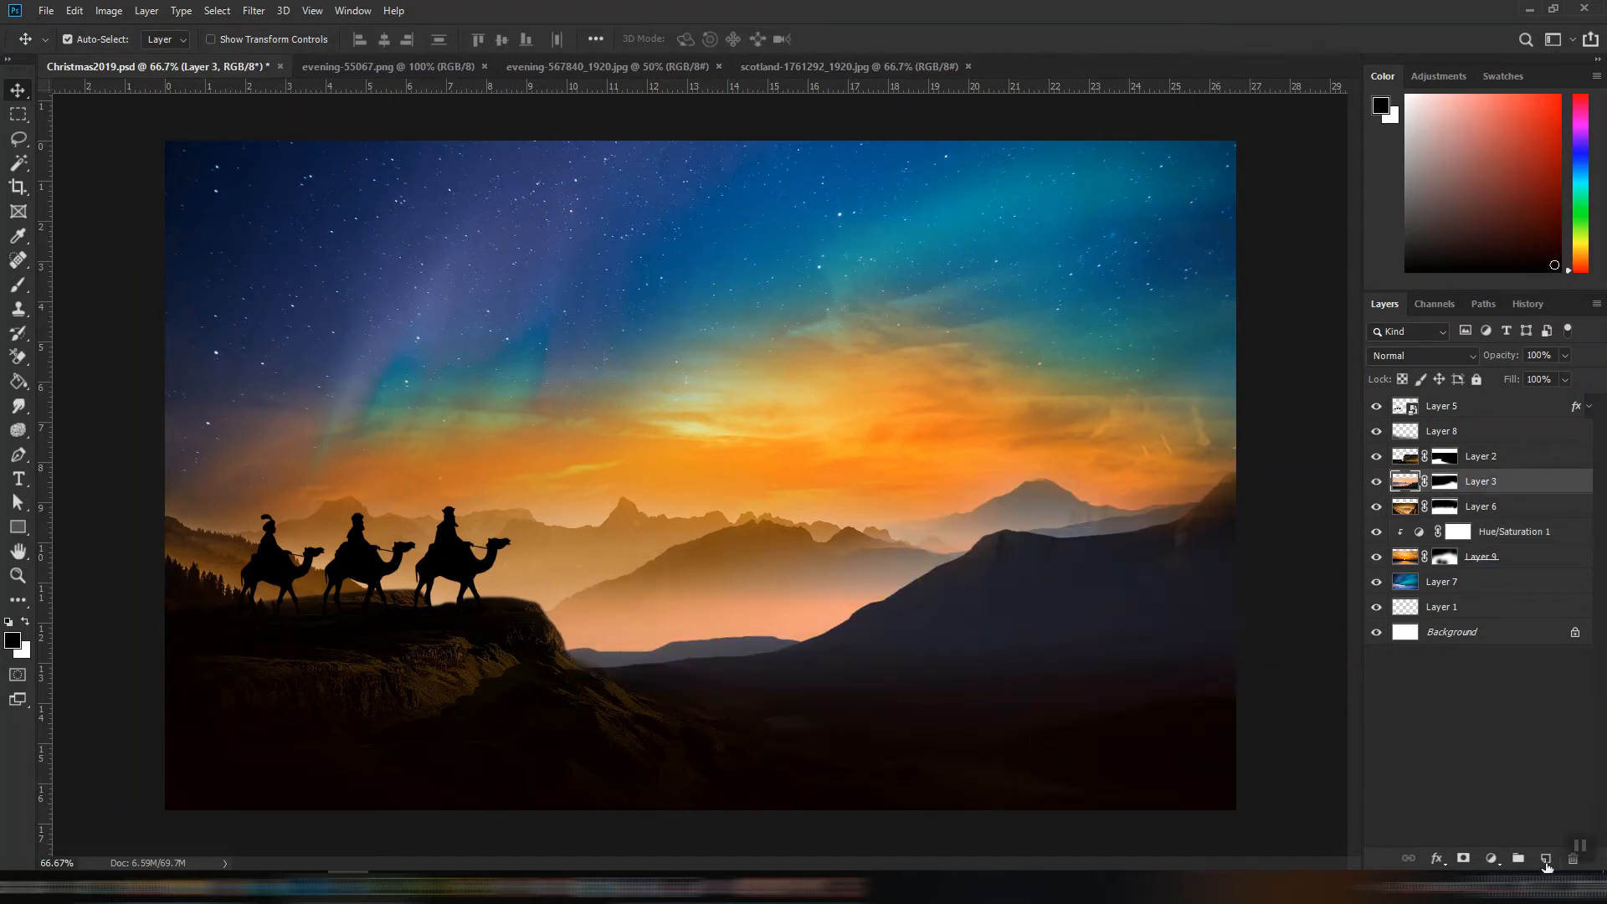
pyautogui.click(1546, 859)
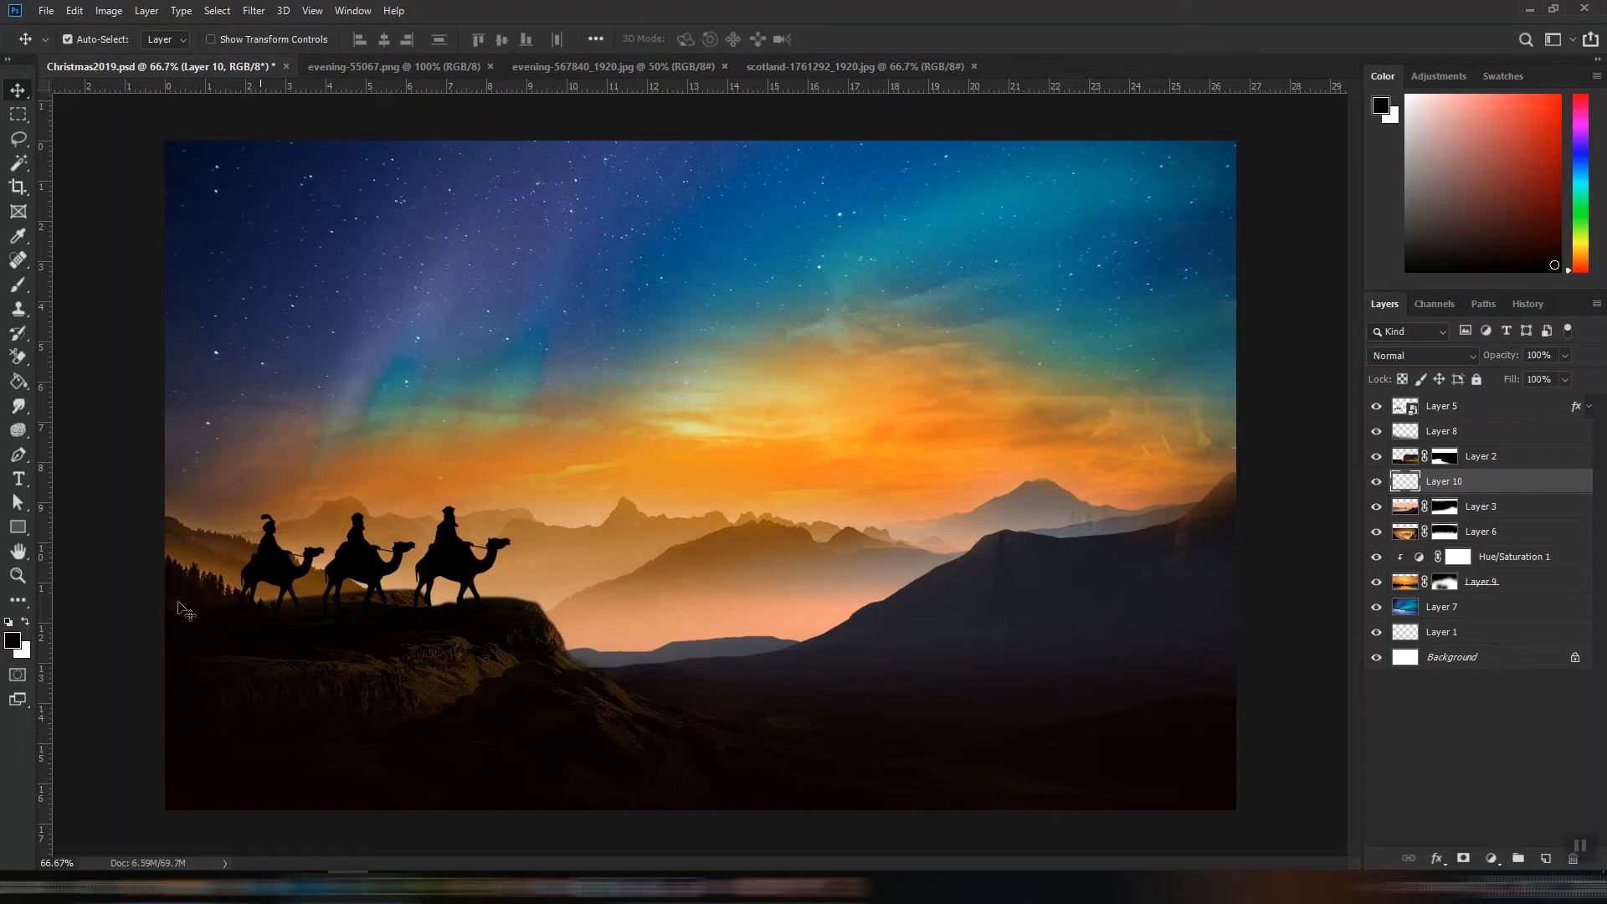
pyautogui.click(17, 643)
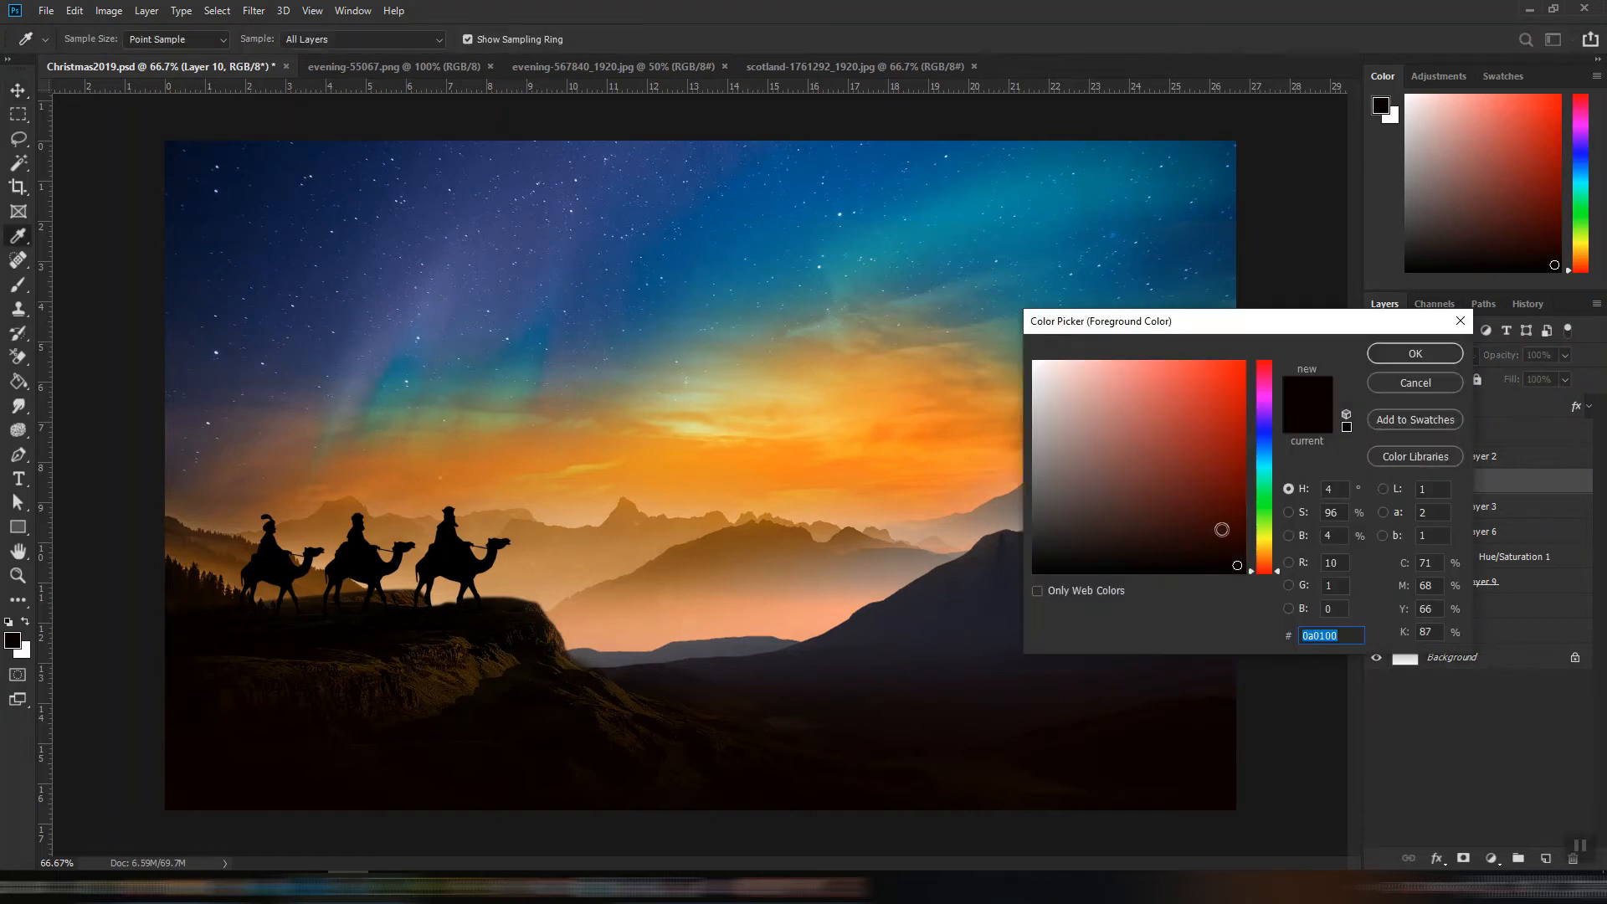
pyautogui.press('Return')
pyautogui.click(19, 285)
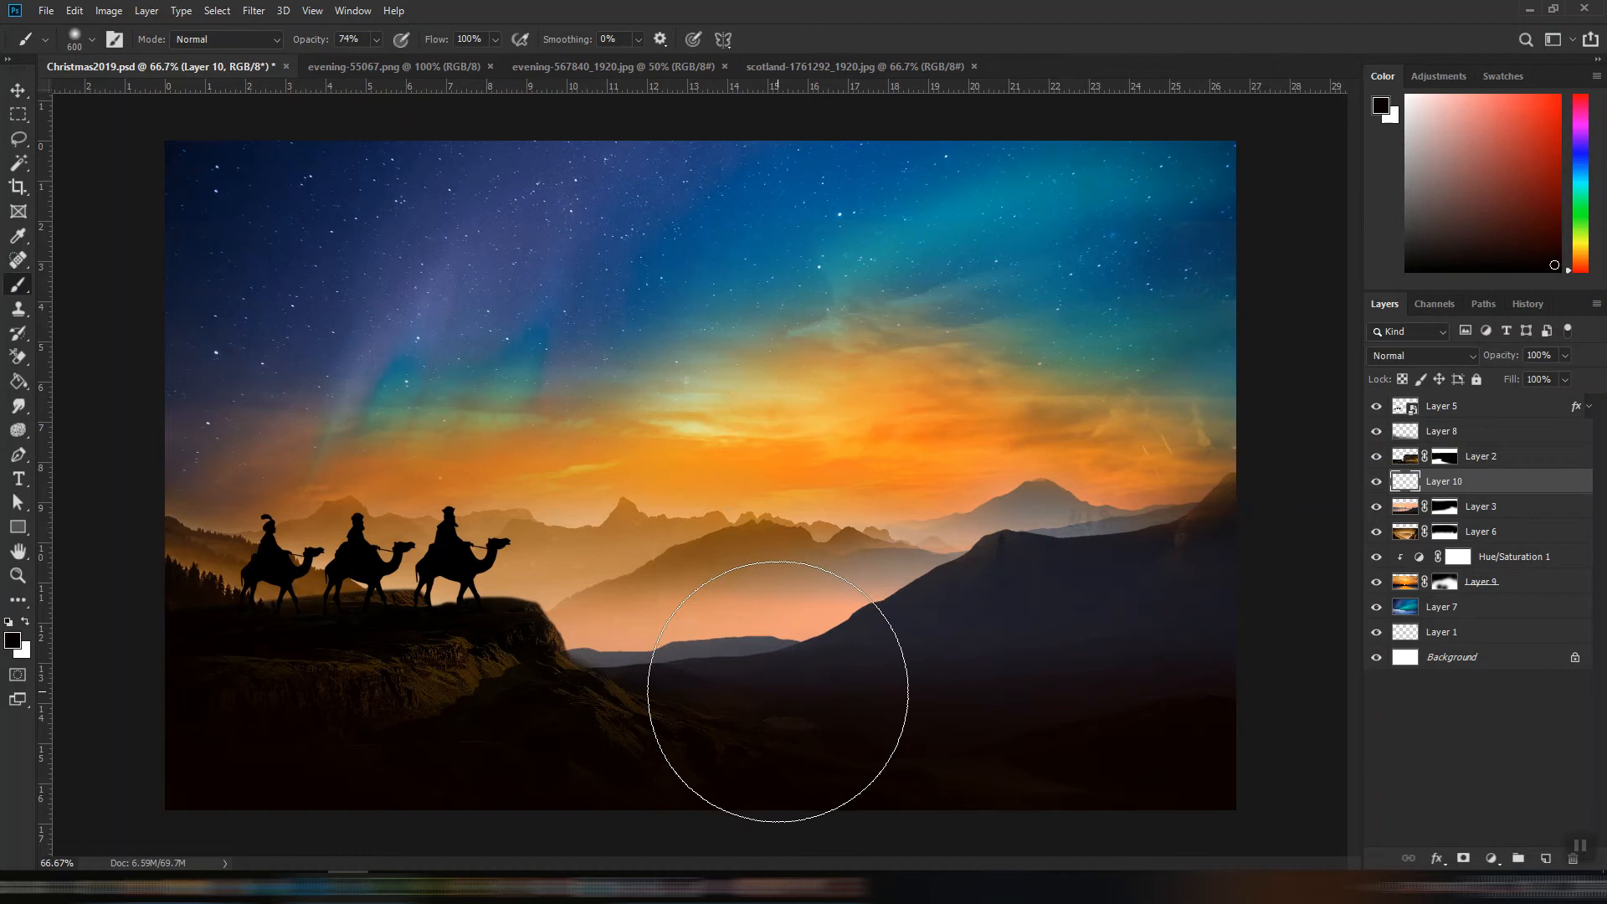
pyautogui.press(']')
pyautogui.press('[')
pyautogui.press('[')
pyautogui.moveTo(791, 679)
pyautogui.mouseDown()
pyautogui.moveTo(614, 717)
pyautogui.moveTo(783, 711)
pyautogui.mouseUp()
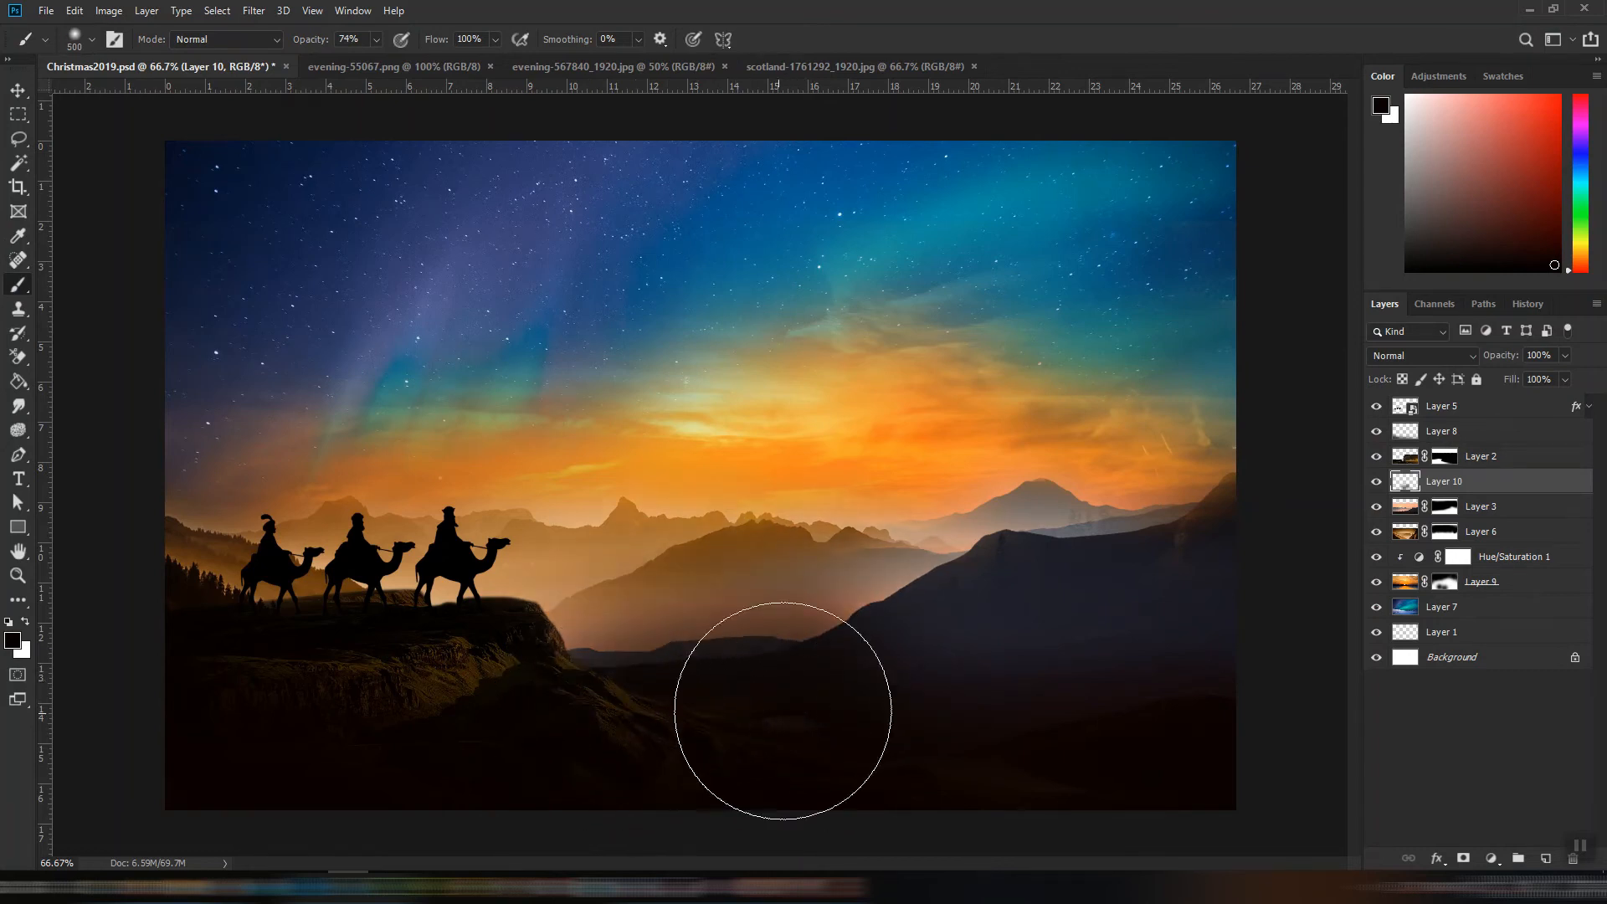
# - Set the dark valley shading layer's opacity to 40% and save the document
pyautogui.click(21, 96)
pyautogui.press('4')
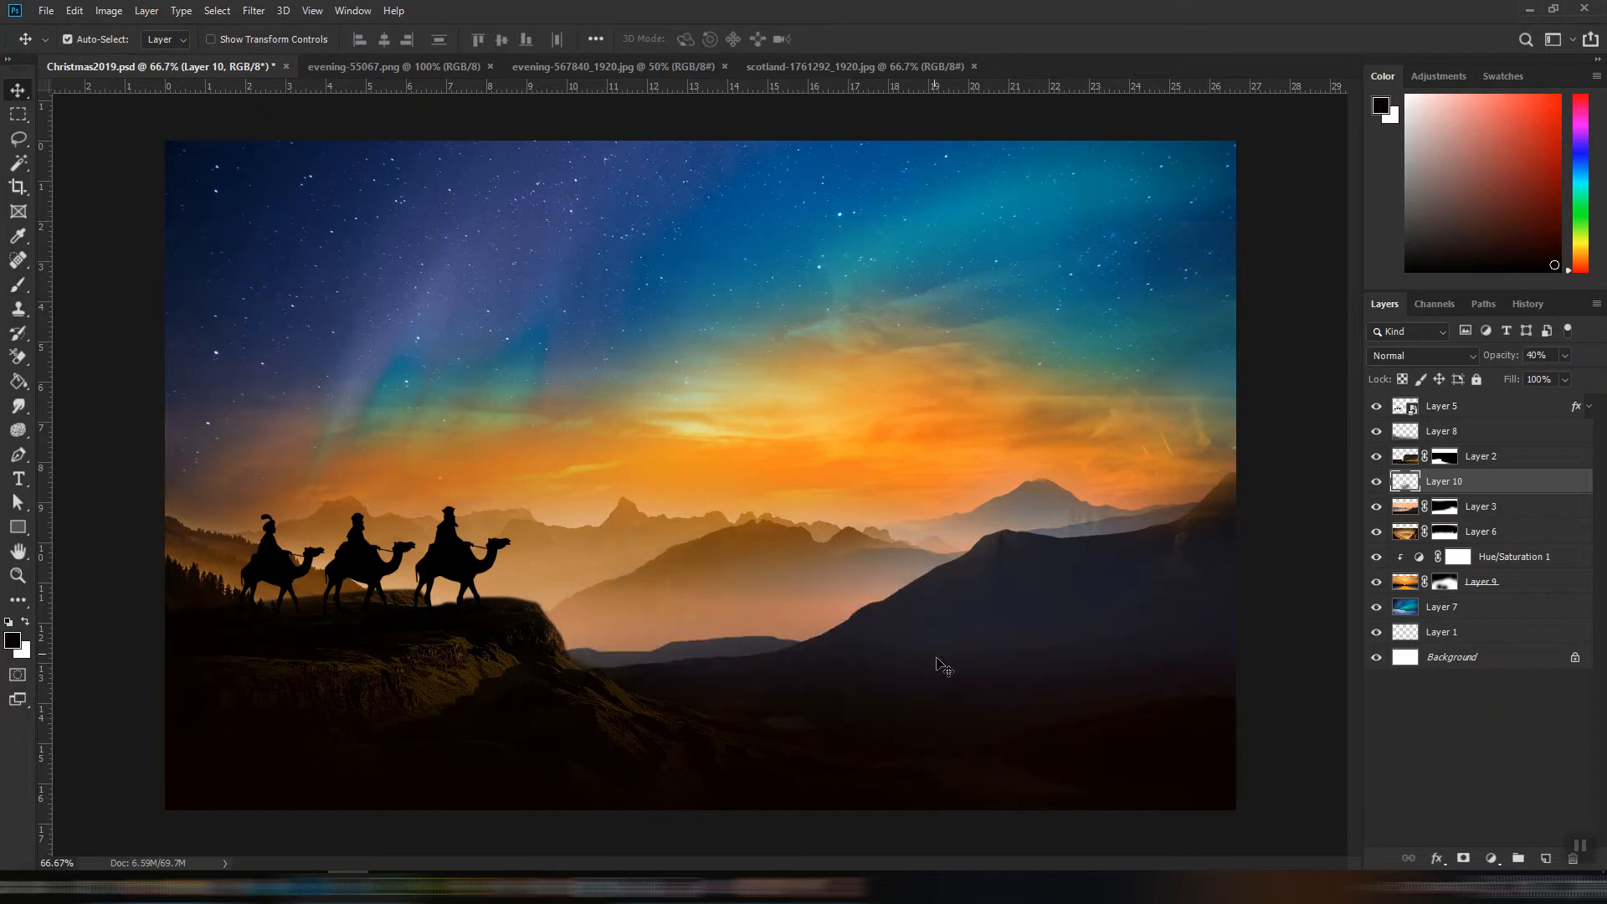
pyautogui.press('3')
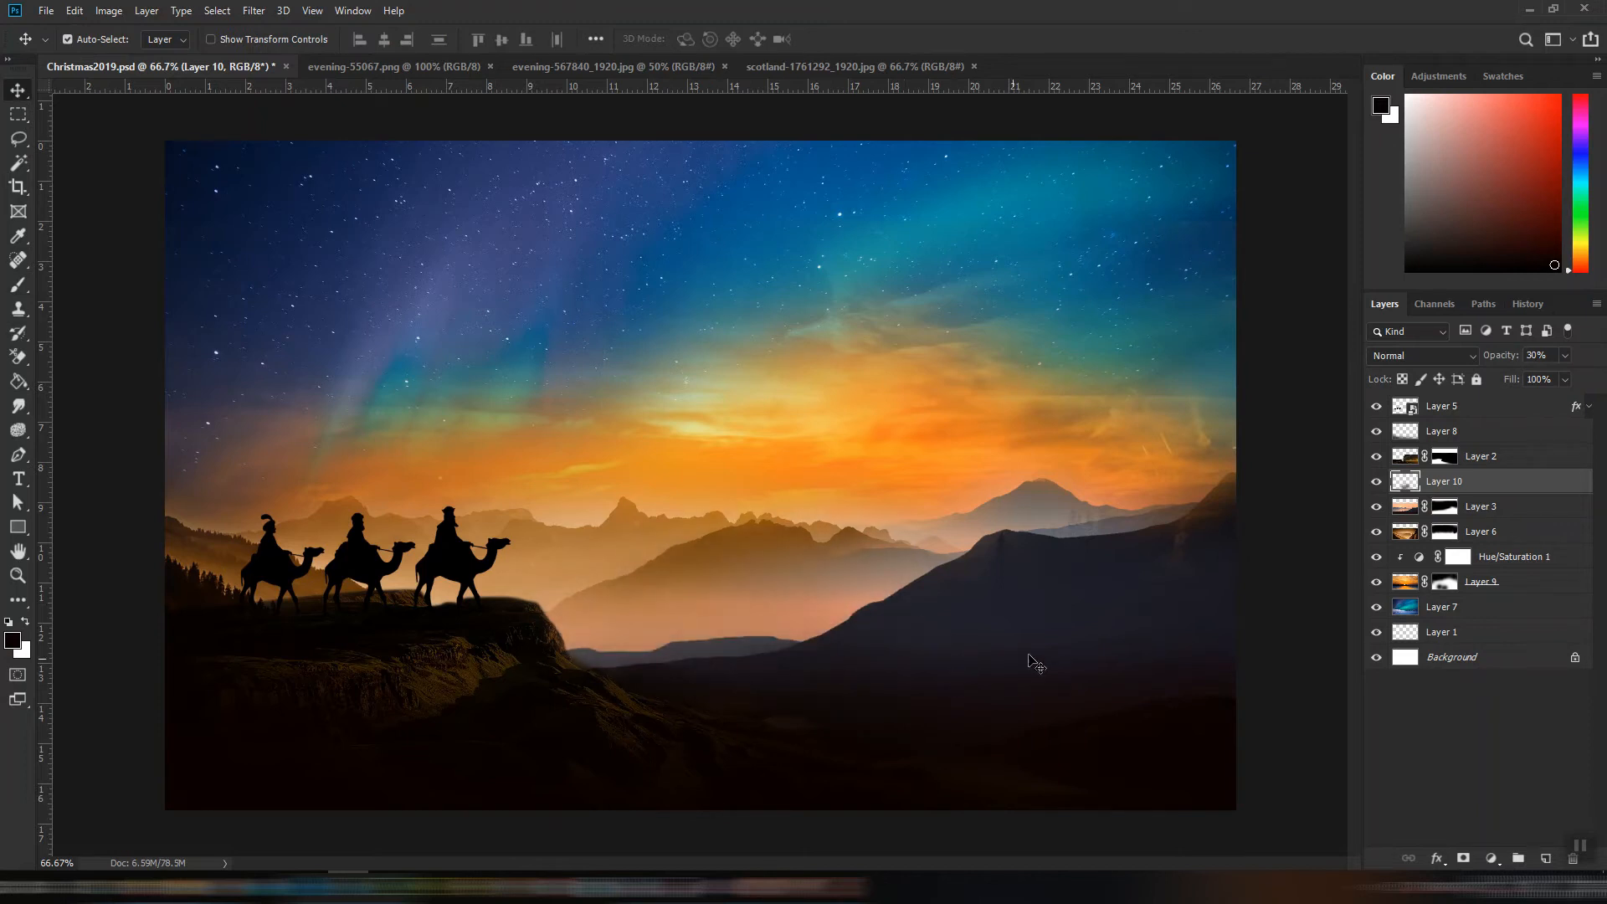
pyautogui.click(1564, 357)
pyautogui.moveTo(1549, 374); pyautogui.dragTo(1550, 374)
pyautogui.hotkey('ctrl', 's')
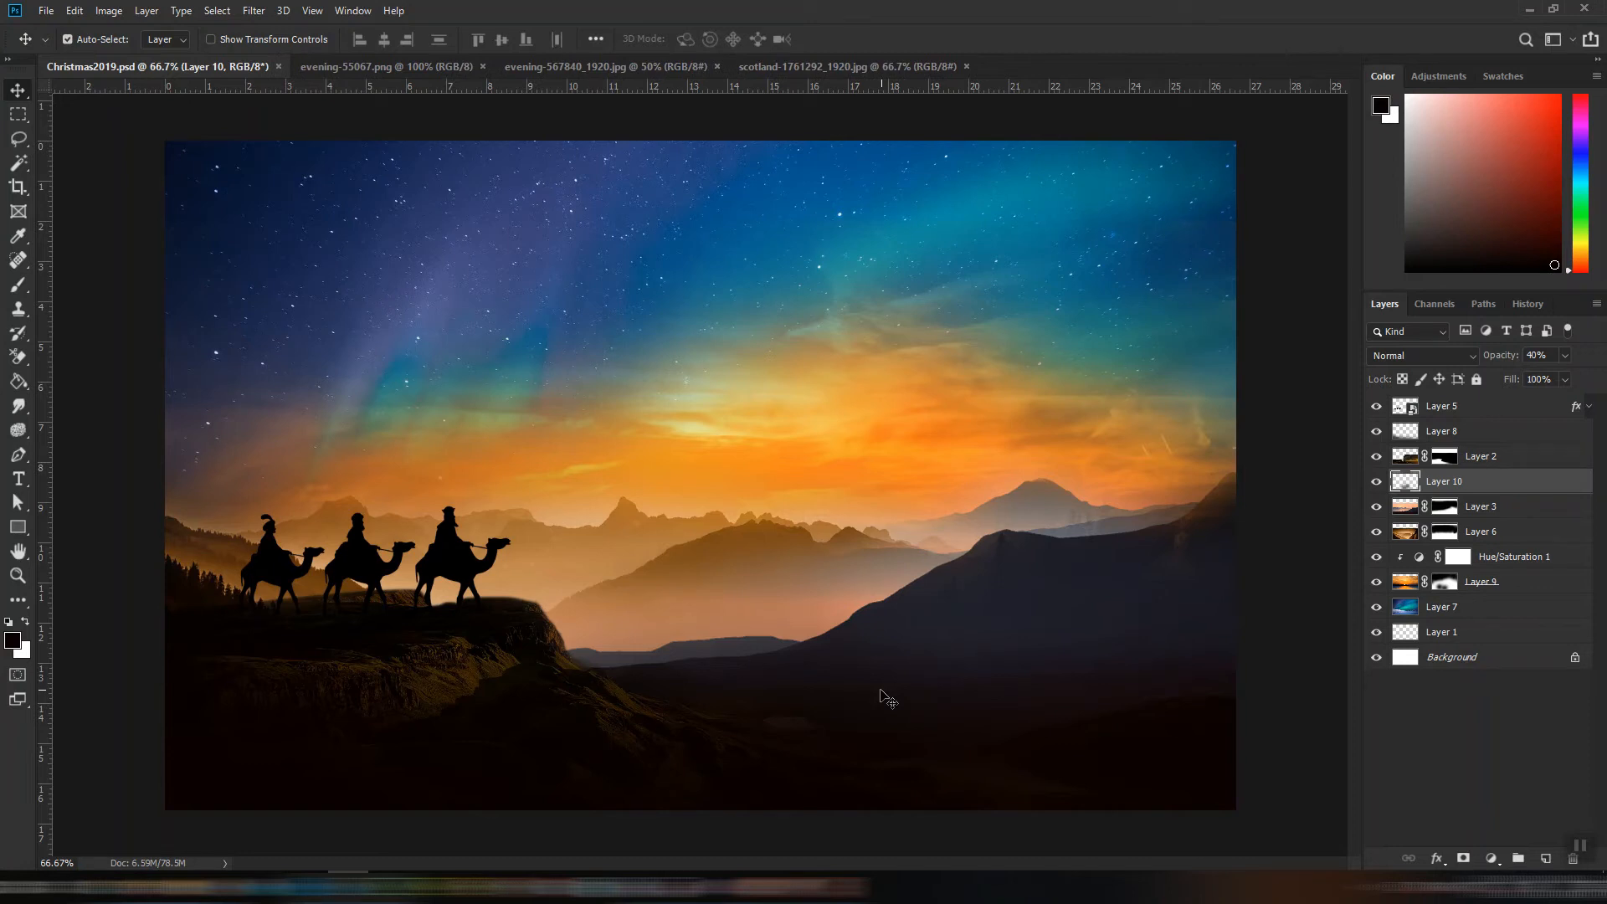
# - Add a new layer directly below the cliff layer and set the foreground colour to golden orange ffb423
pyautogui.click(1376, 459)
pyautogui.click(1377, 459)
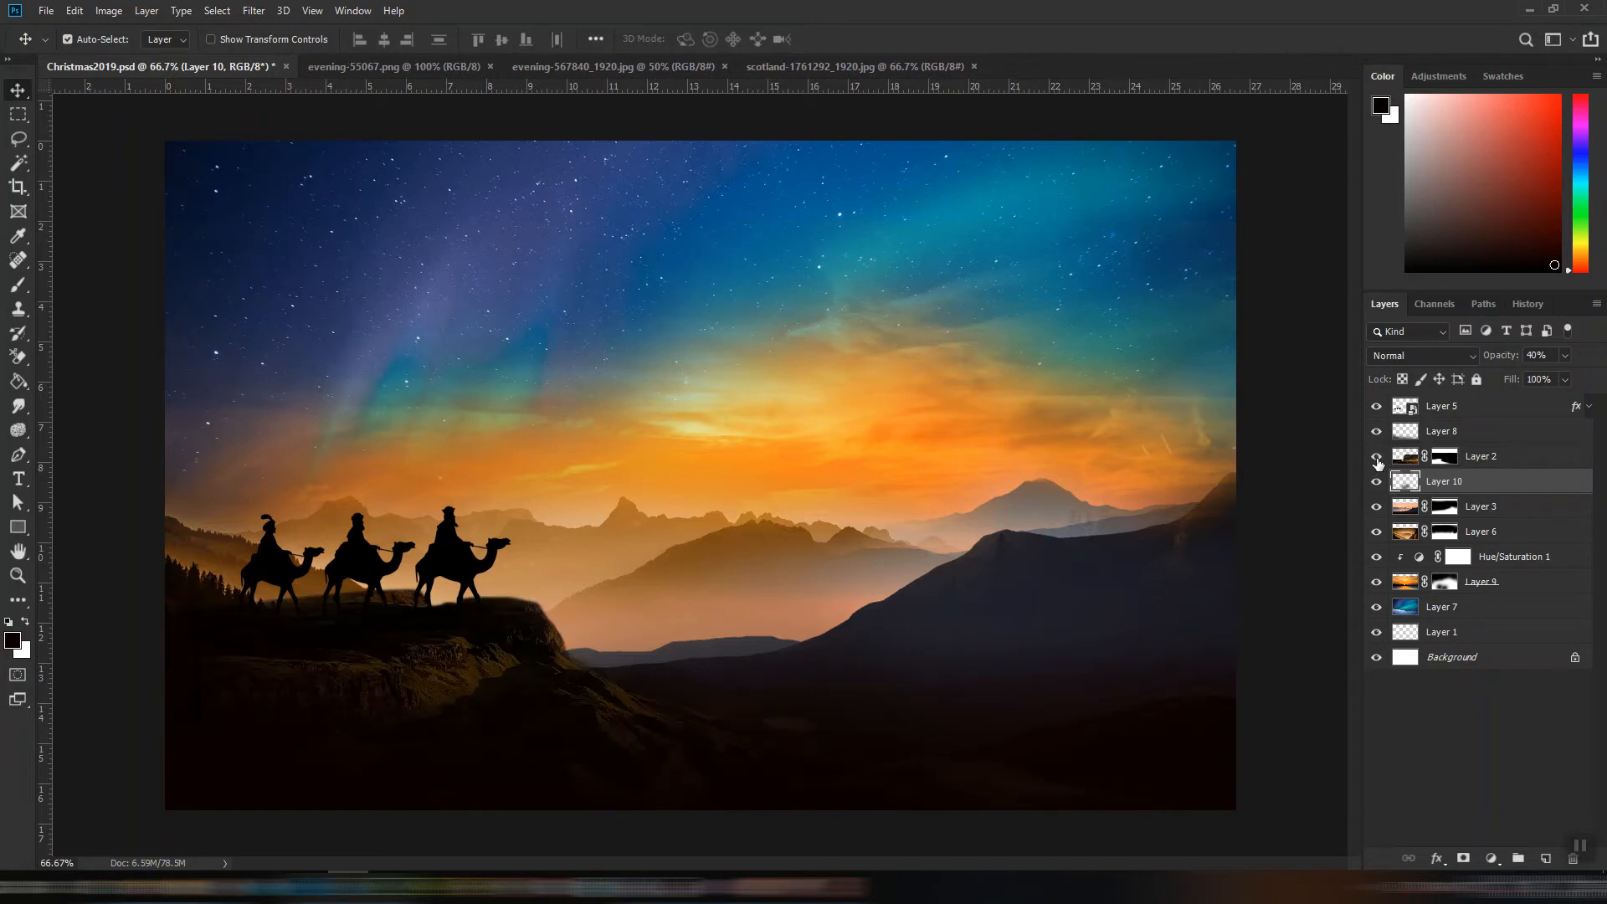
pyautogui.click(1546, 860)
pyautogui.click(12, 645)
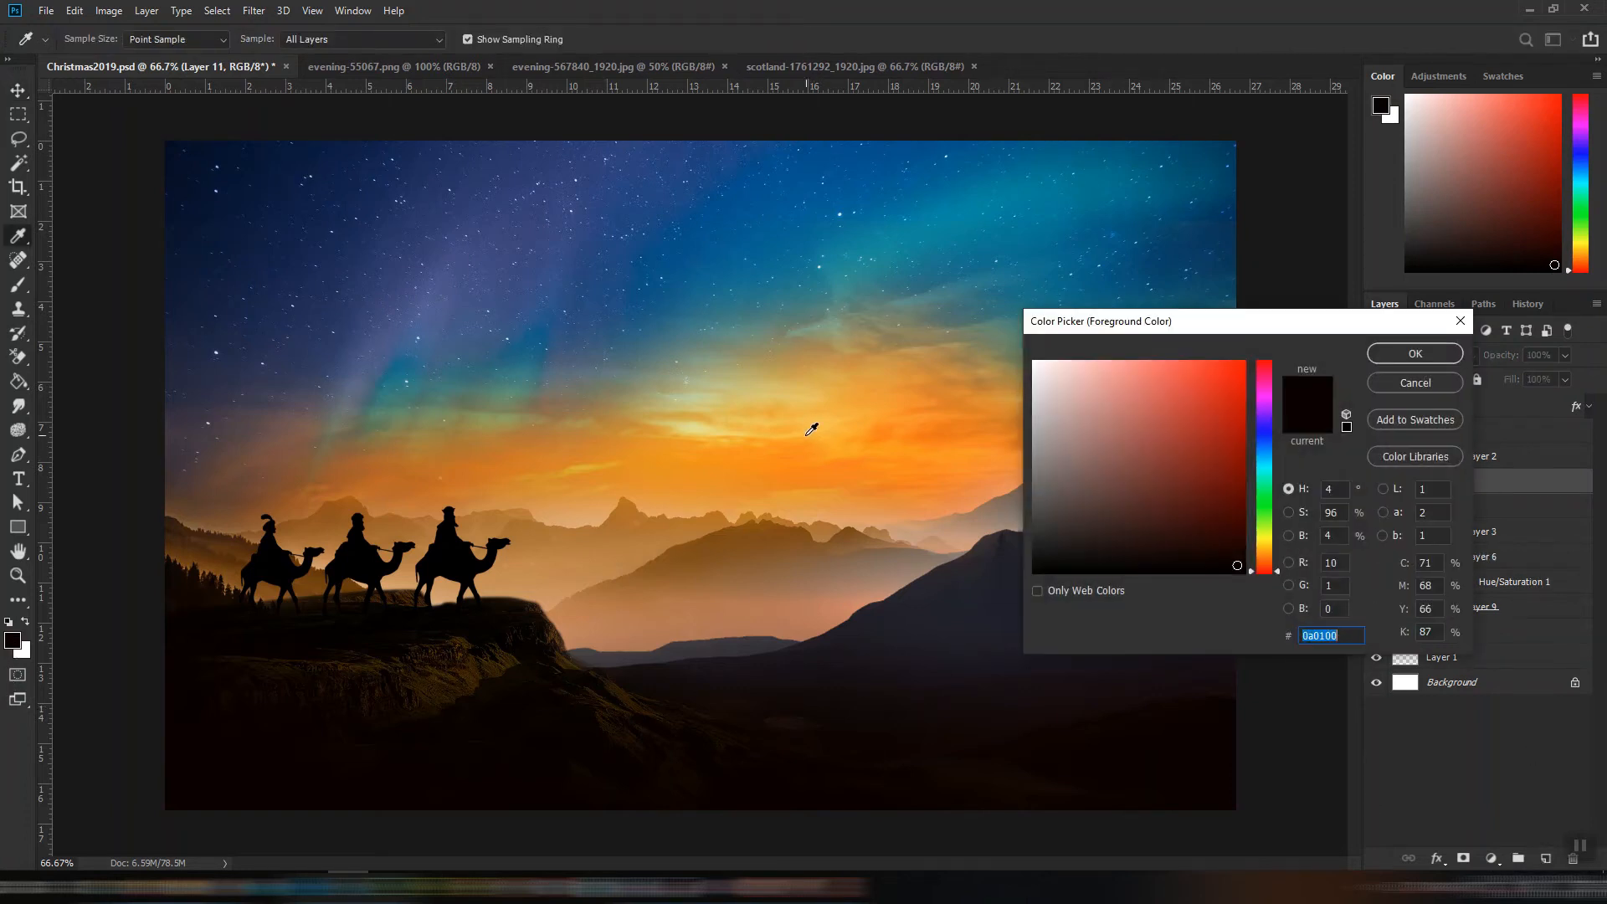
pyautogui.moveTo(813, 421); pyautogui.dragTo(810, 438)
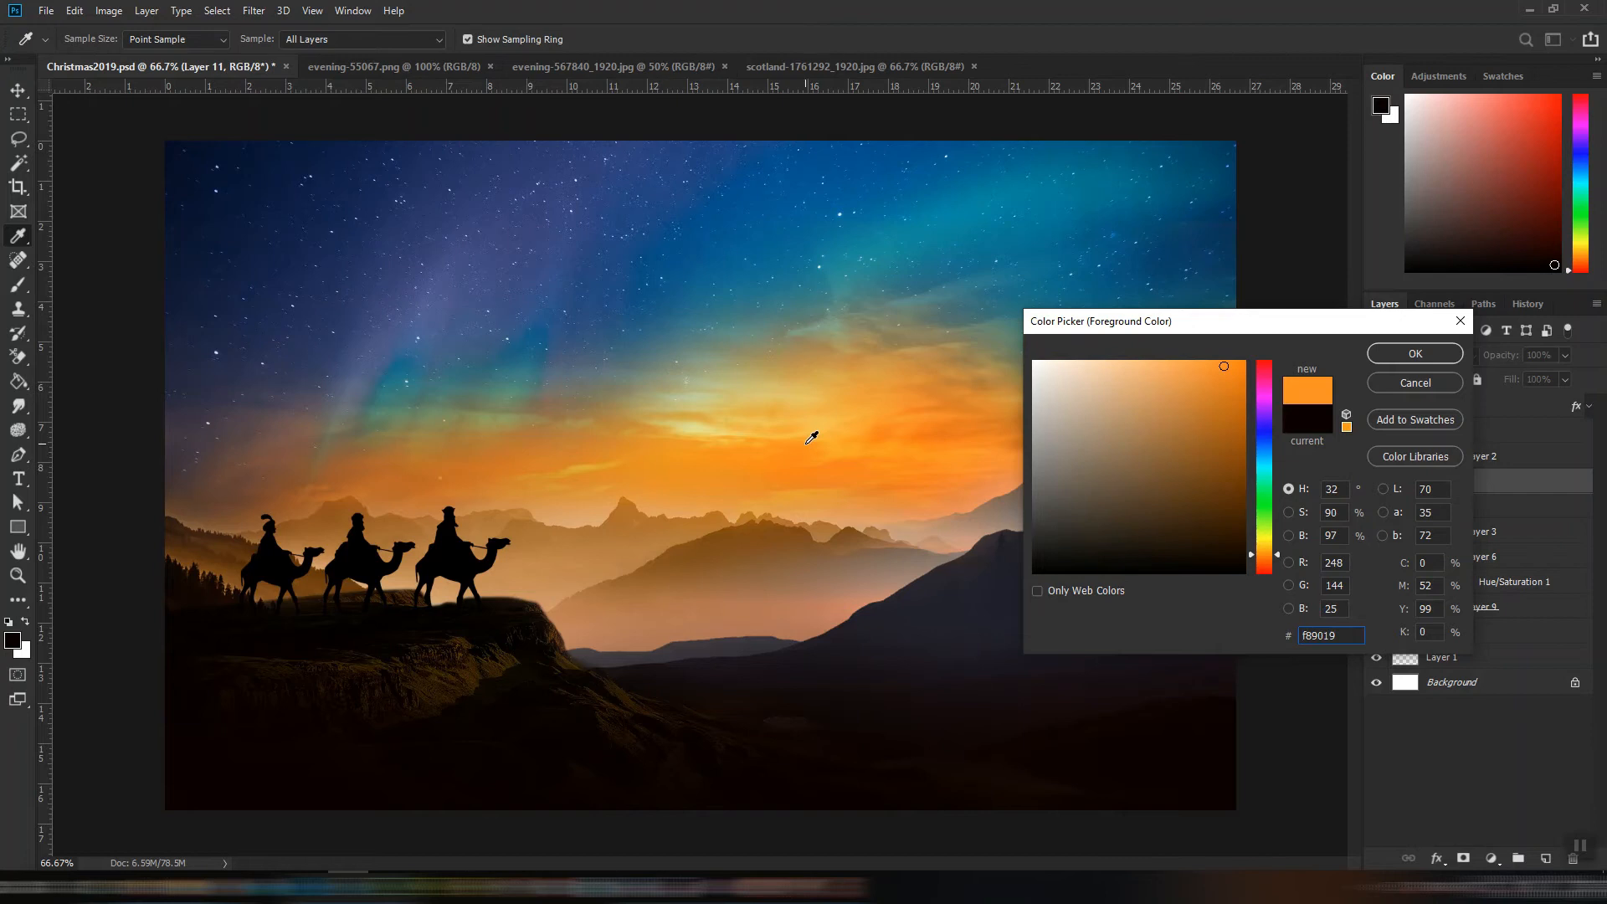
pyautogui.moveTo(1217, 364); pyautogui.dragTo(1224, 357)
pyautogui.moveTo(1250, 554); pyautogui.dragTo(1252, 550)
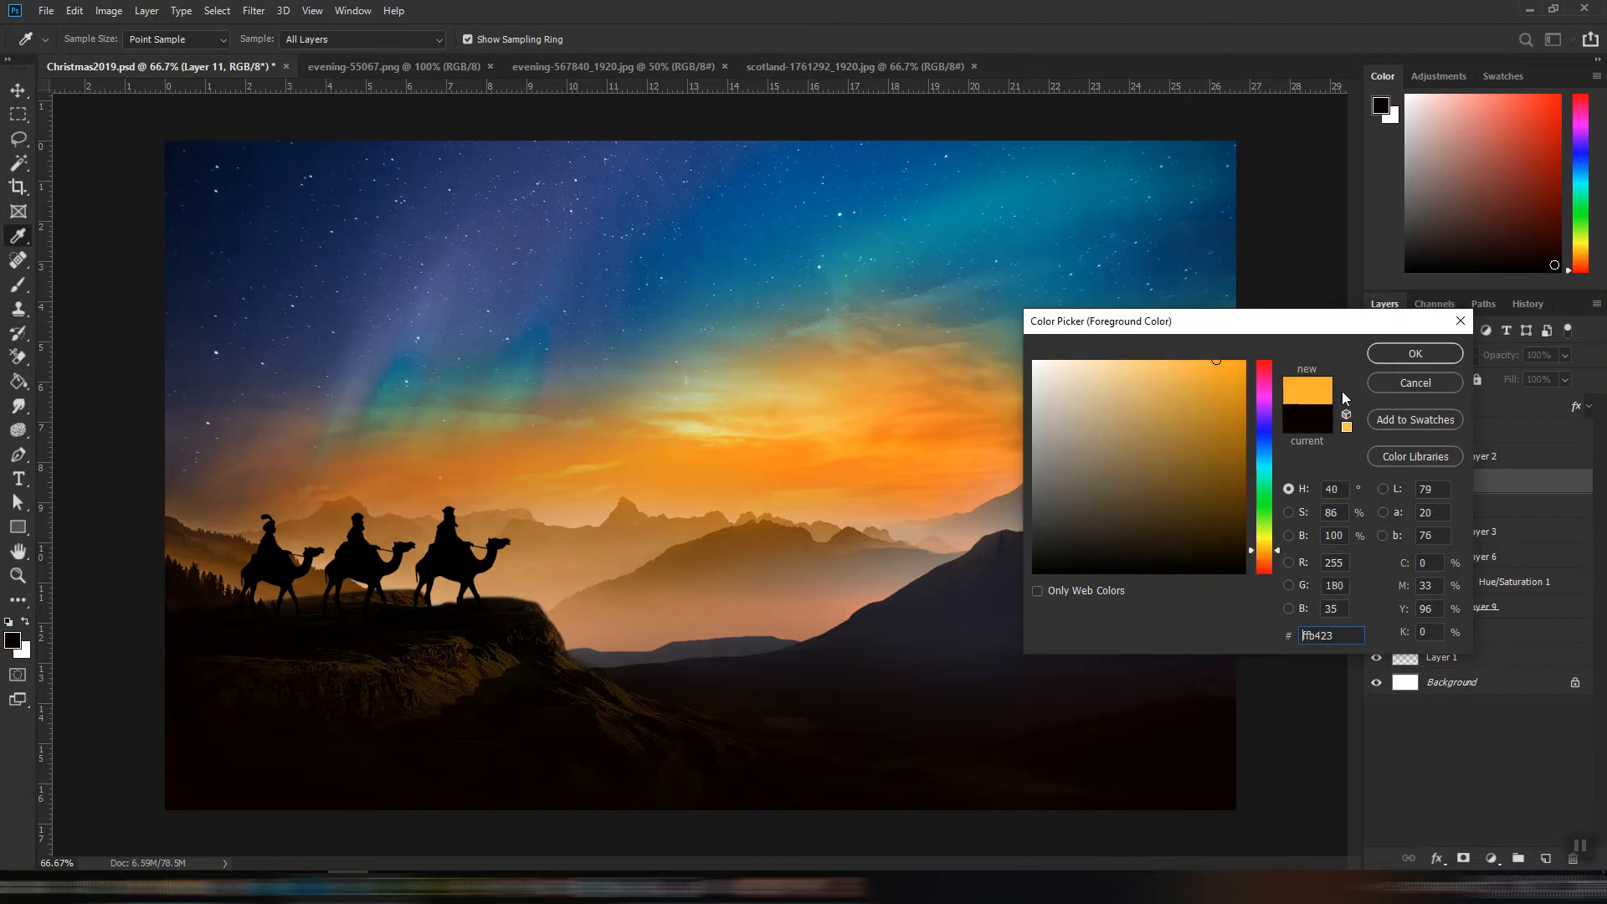
pyautogui.click(1391, 355)
pyautogui.press('v')
# - Paint a soft golden glow behind the cliff top under the camels with a 300 px brush at 74% opacity
pyautogui.click(19, 285)
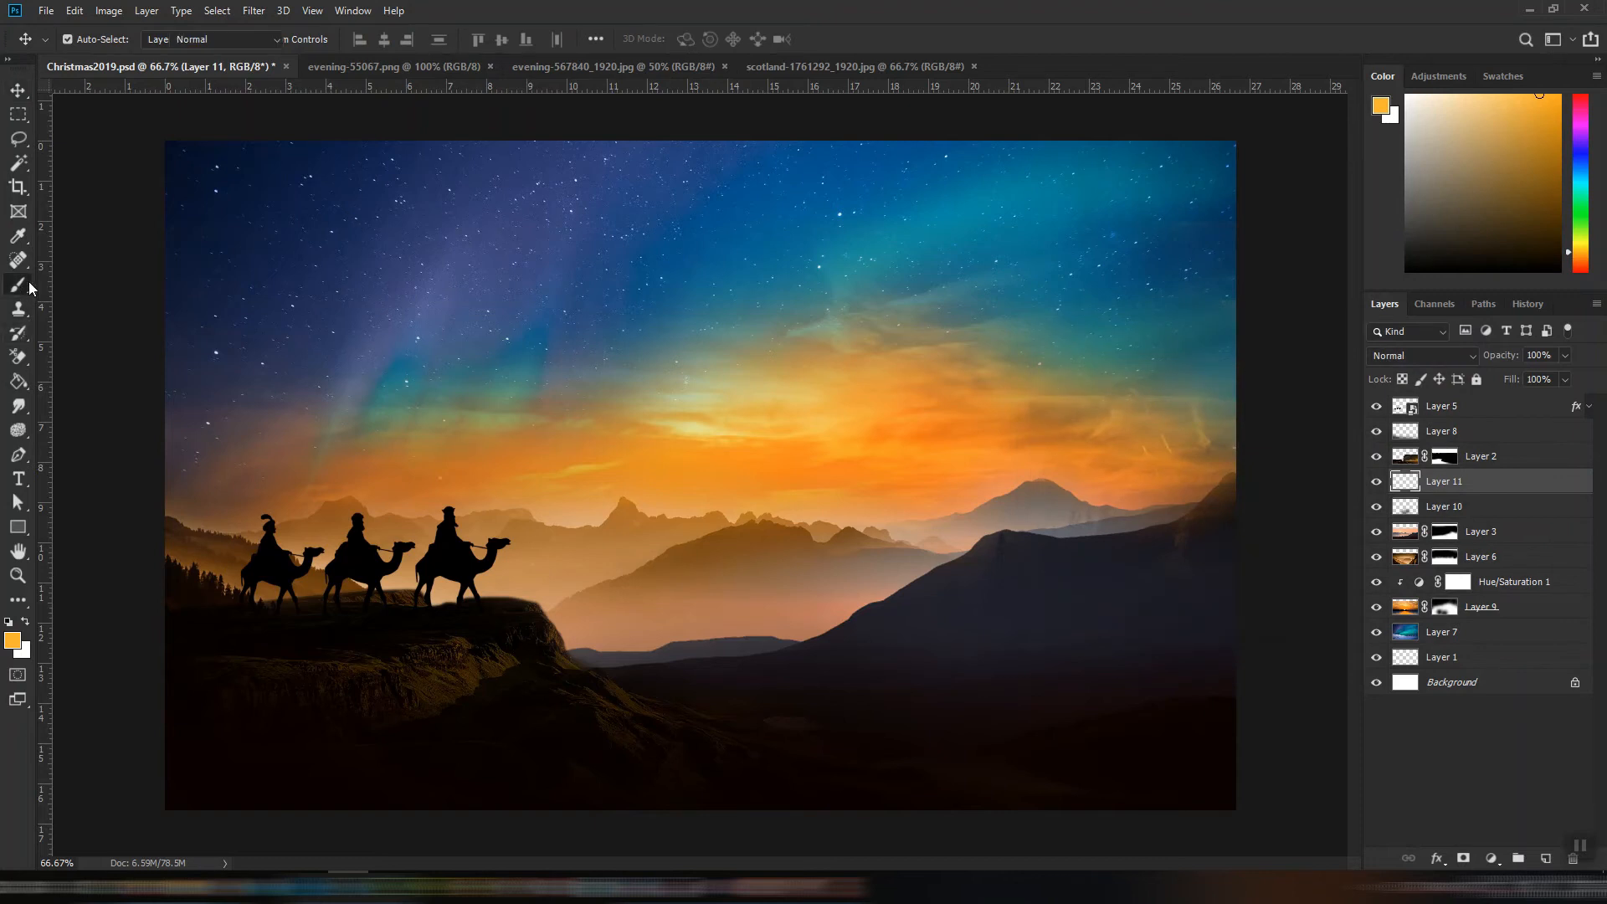
pyautogui.press('[')
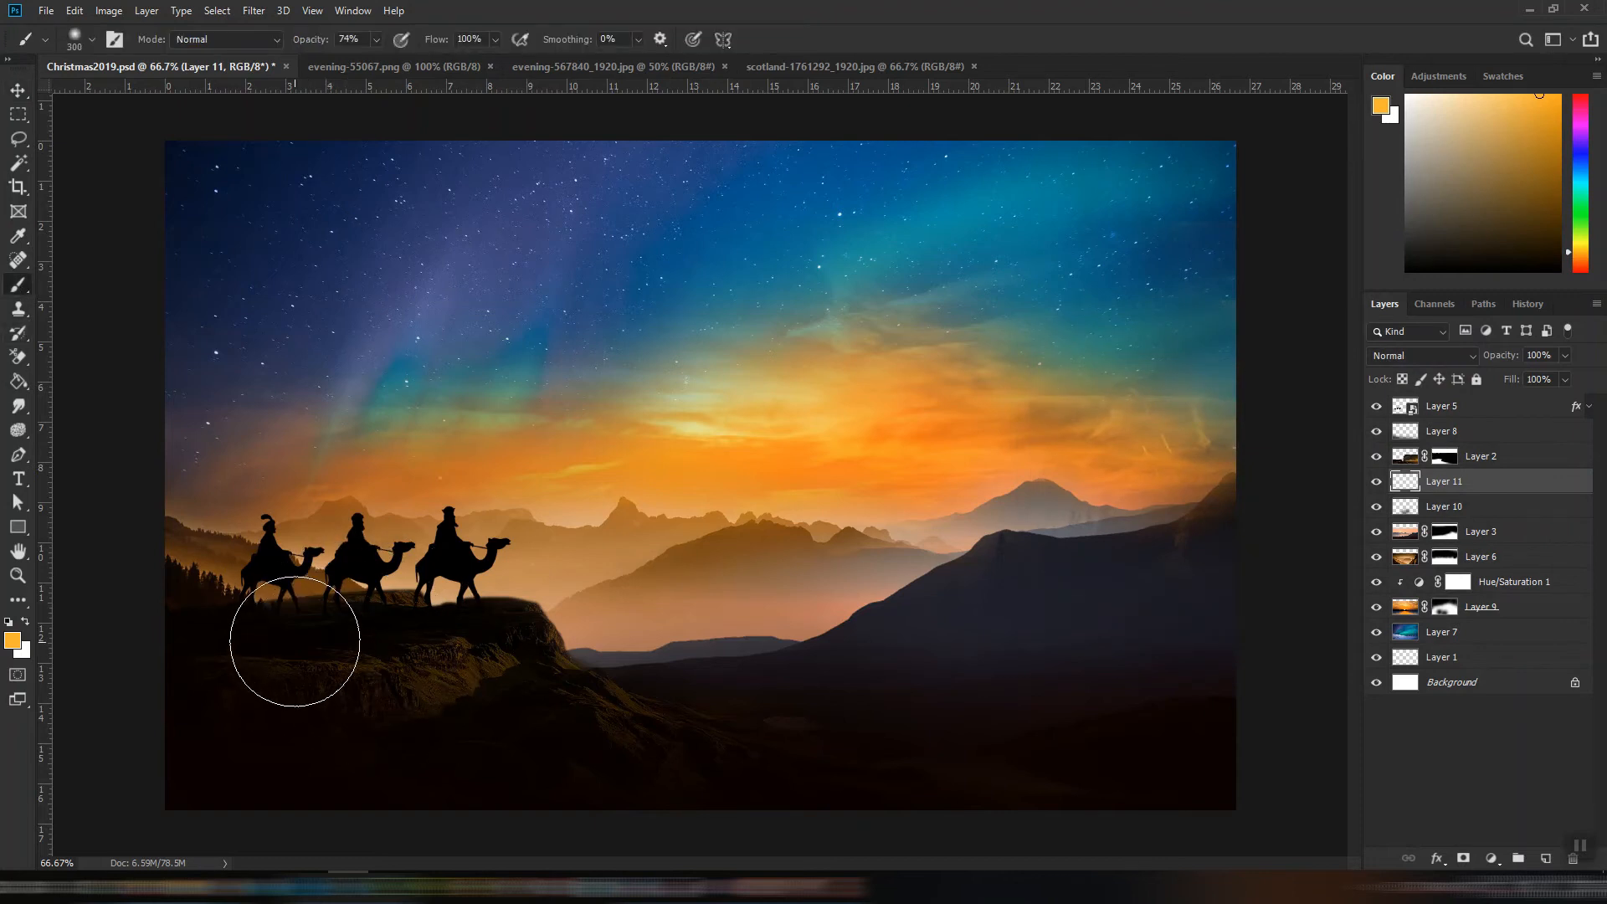
pyautogui.click(277, 633)
pyautogui.click(335, 631)
pyautogui.click(364, 614)
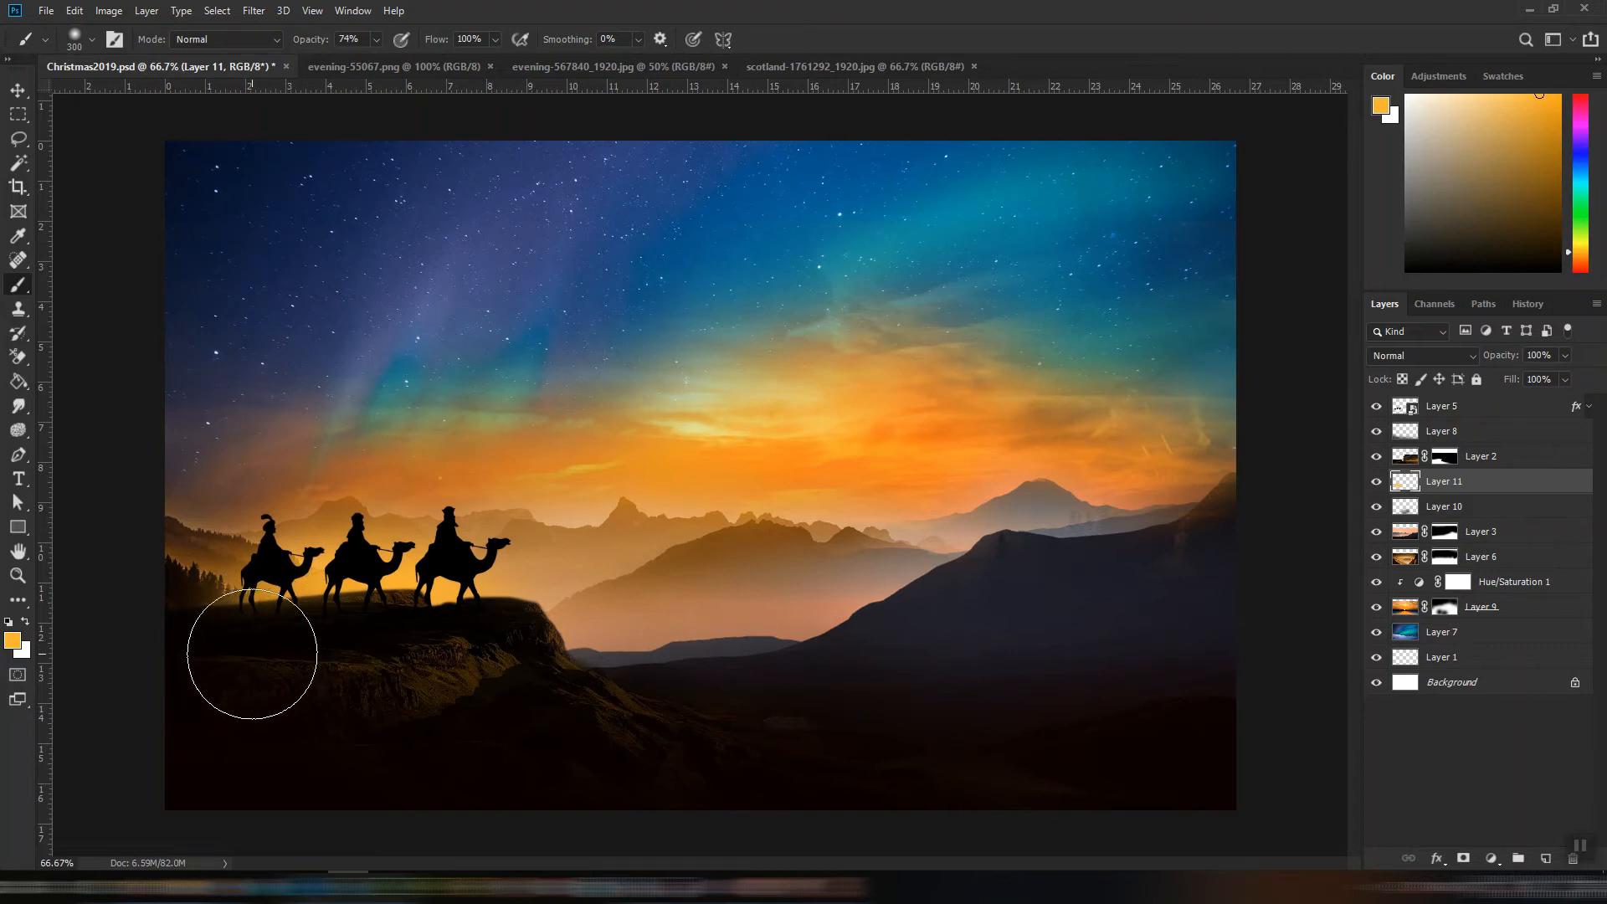
# - Add a layer above the golden glow, paint a white glow behind the cliff top with a 175 px brush, and save
pyautogui.click(1546, 858)
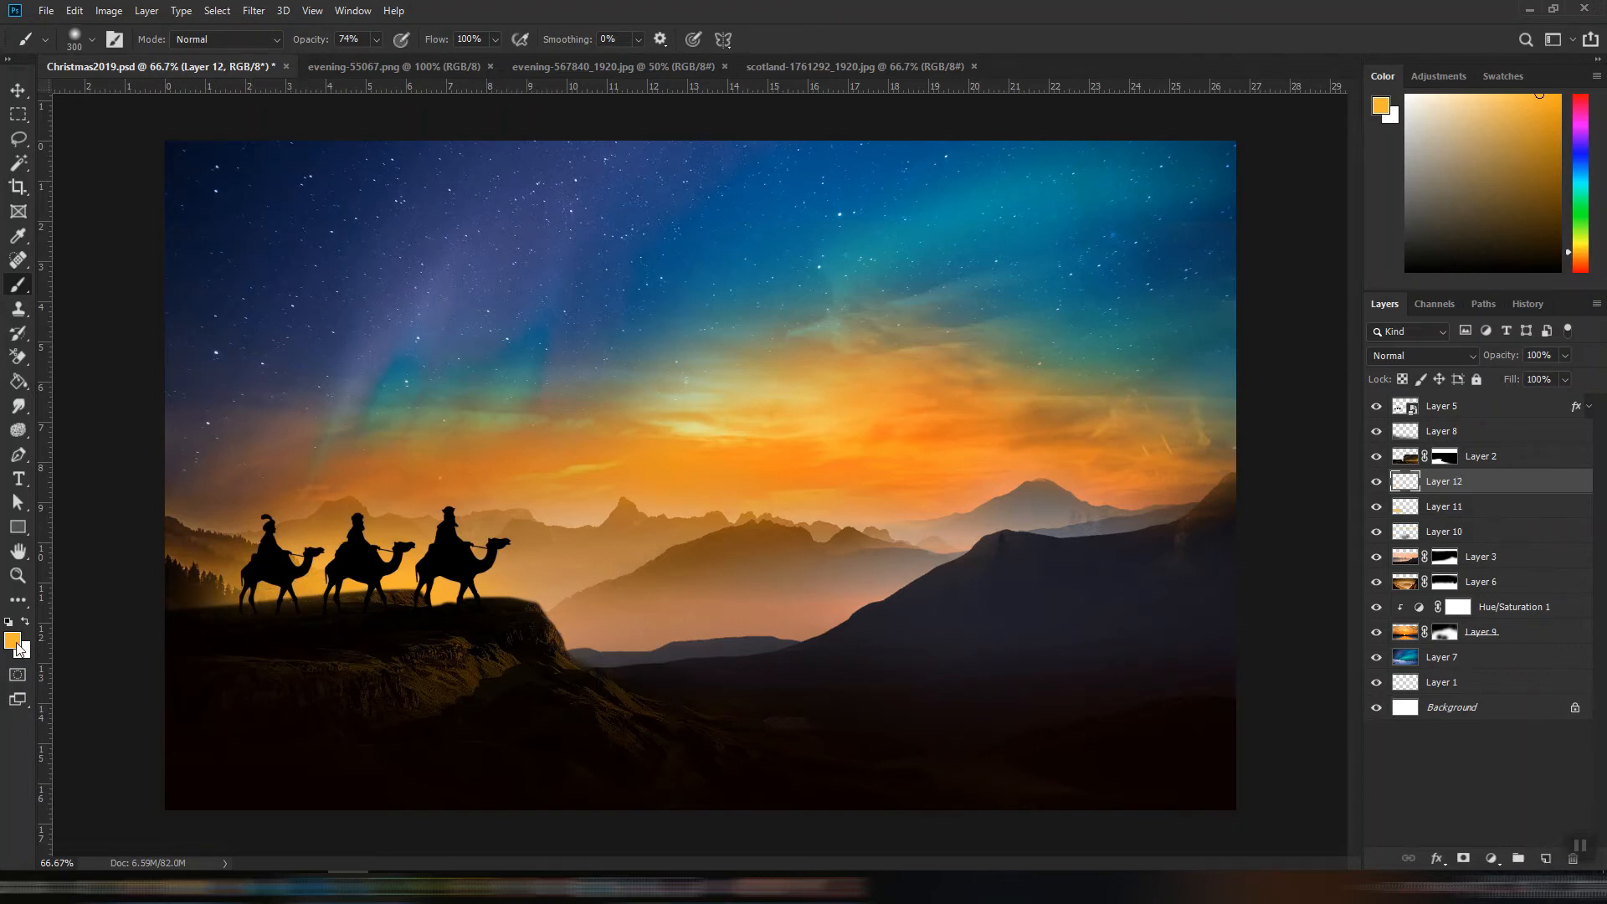
pyautogui.click(15, 645)
pyautogui.moveTo(1123, 480); pyautogui.dragTo(878, 320)
pyautogui.press('Return')
pyautogui.press('[')
pyautogui.press('[')
pyautogui.press('[')
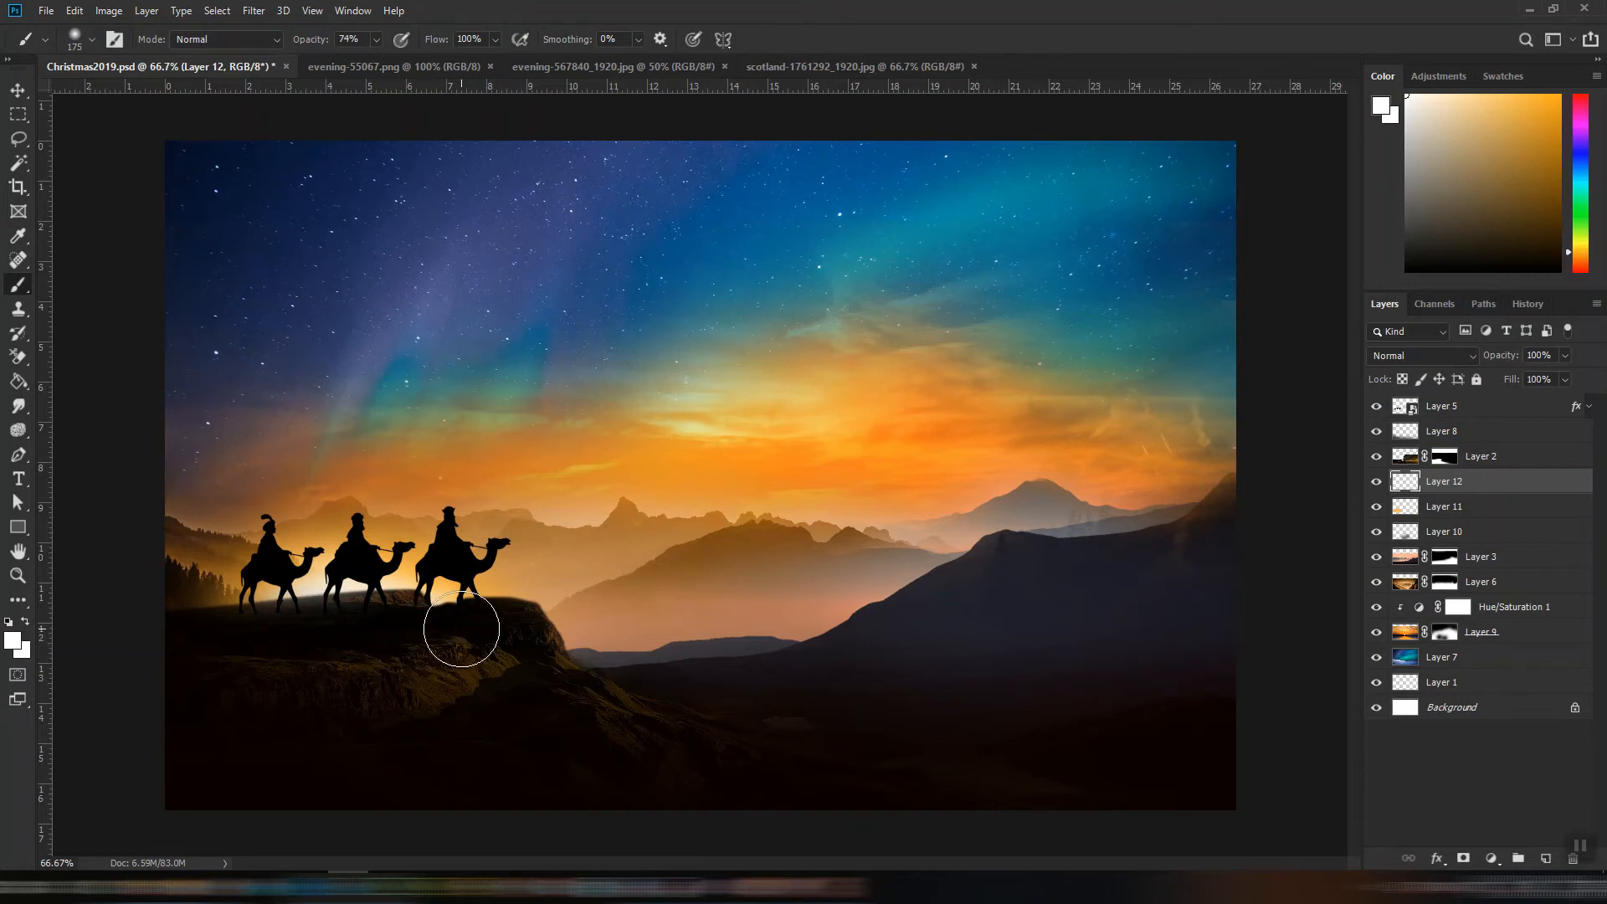
pyautogui.click(17, 90)
pyautogui.hotkey('ctrl', 's')
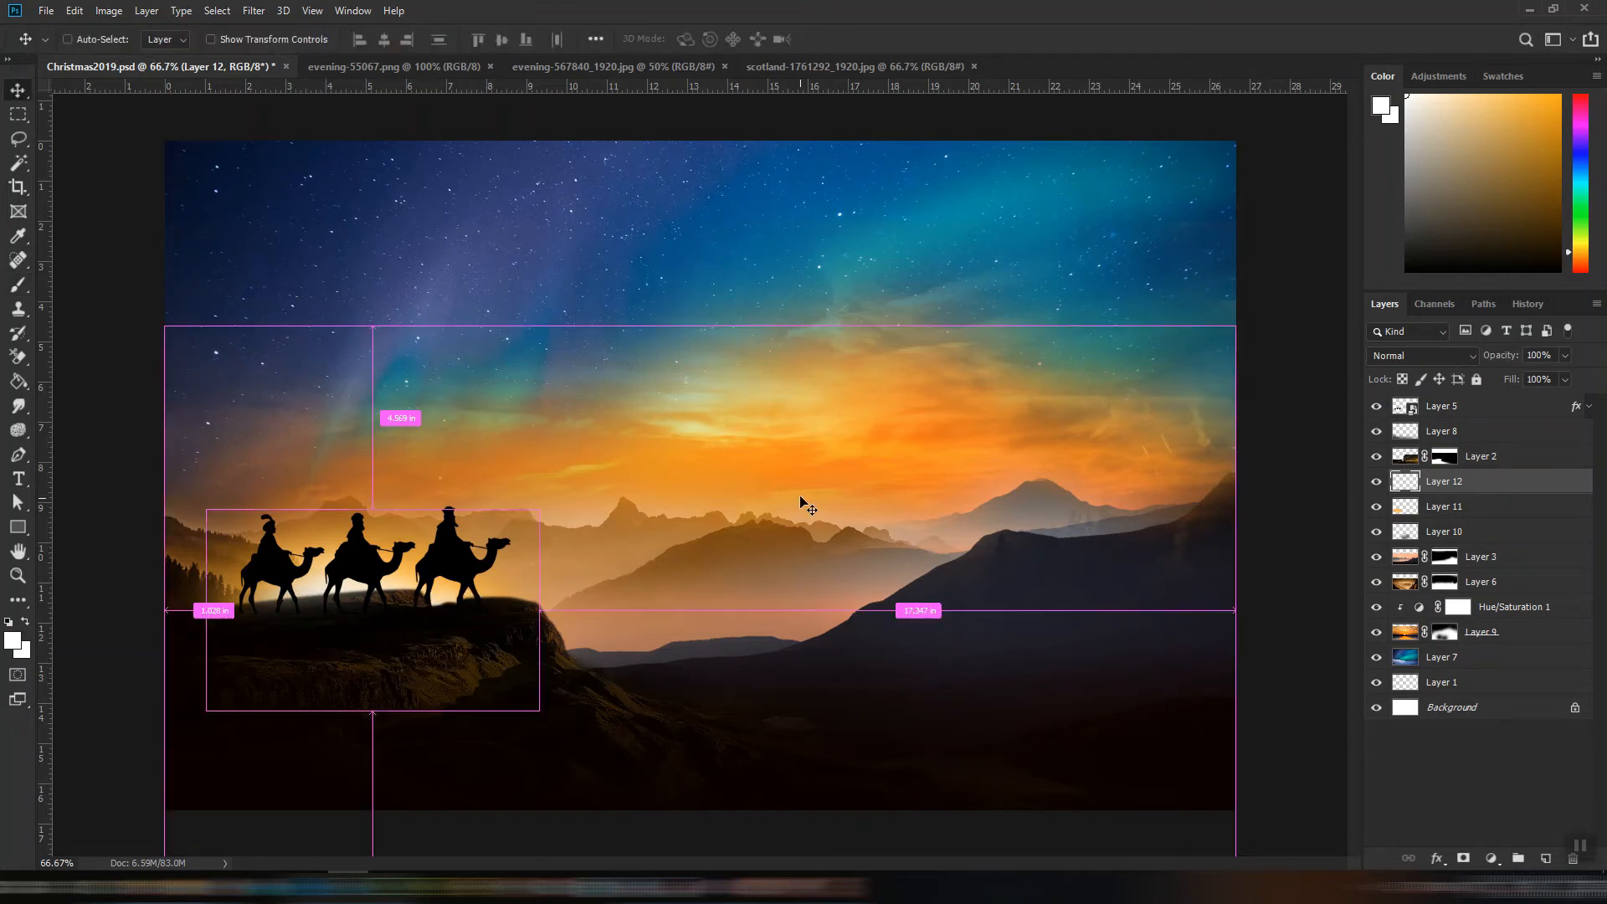
# - Add a new clipped layer directly above the sunset sky layer
pyautogui.click(1377, 635)
pyautogui.click(1377, 634)
pyautogui.click(1377, 636)
pyautogui.click(1378, 637)
pyautogui.click(1513, 638)
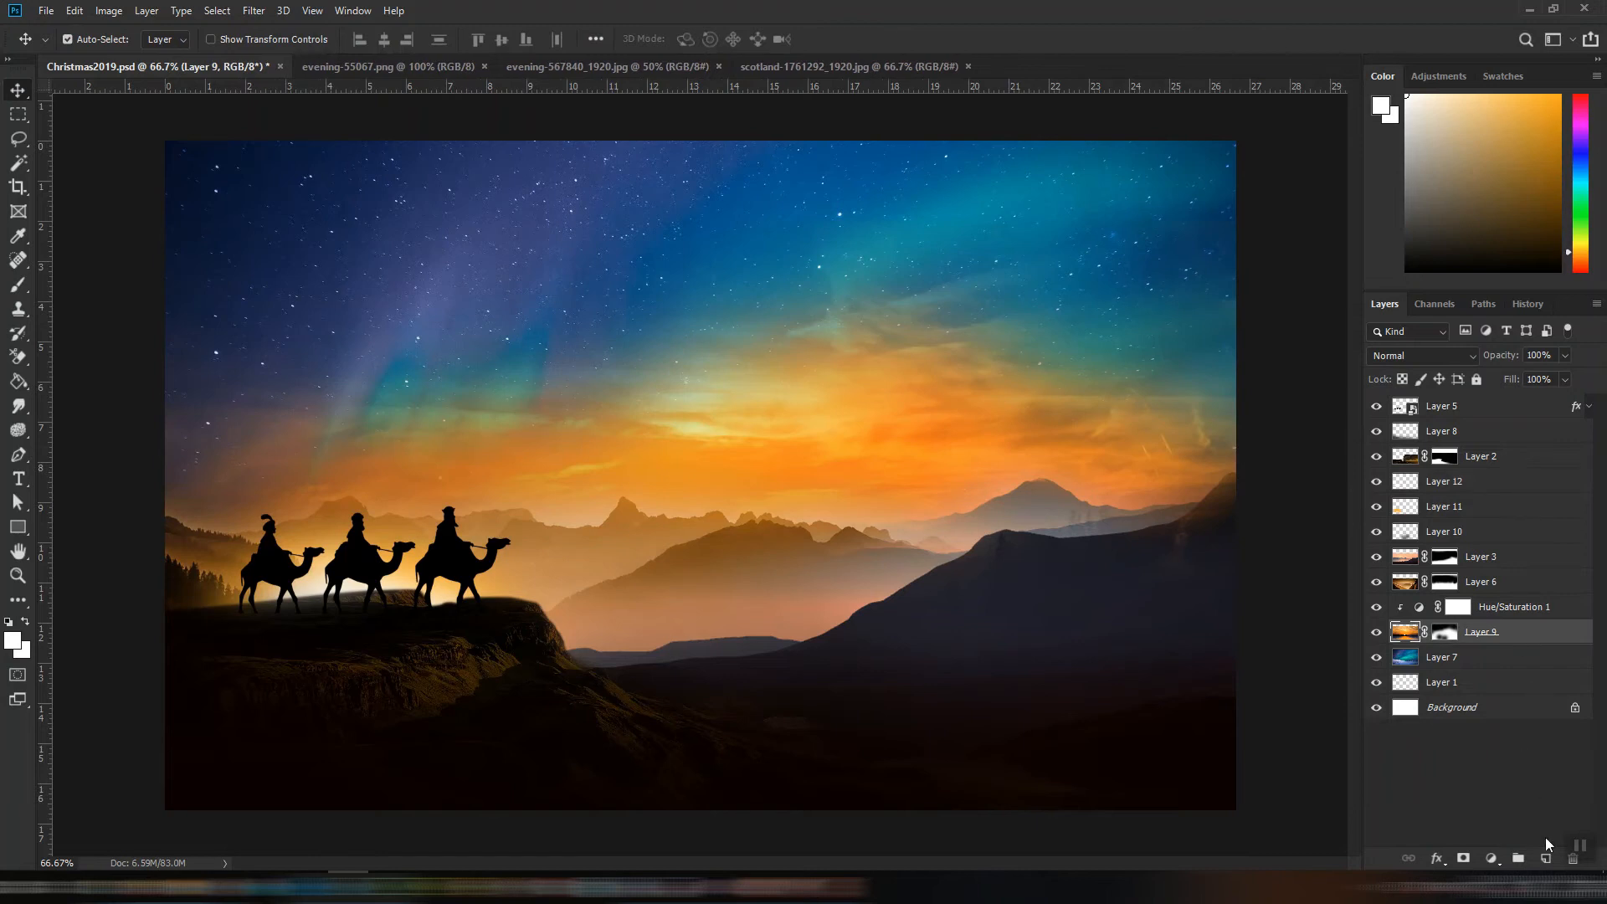
pyautogui.click(1546, 860)
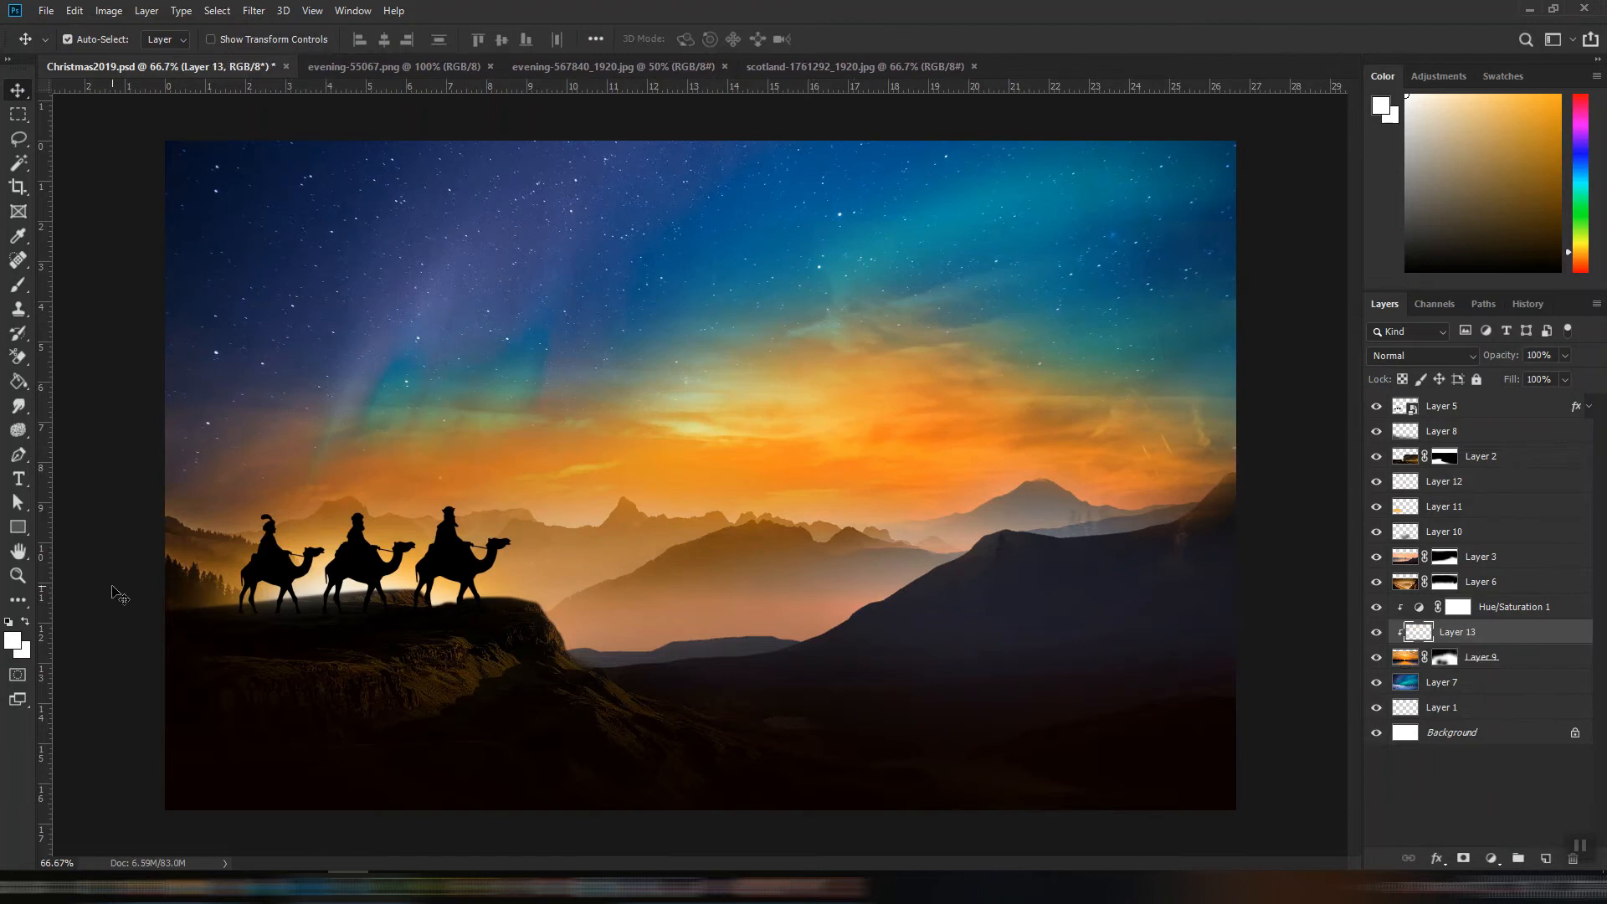
# - Set the foreground colour to magenta c80dc1
pyautogui.click(14, 641)
pyautogui.click(725, 305)
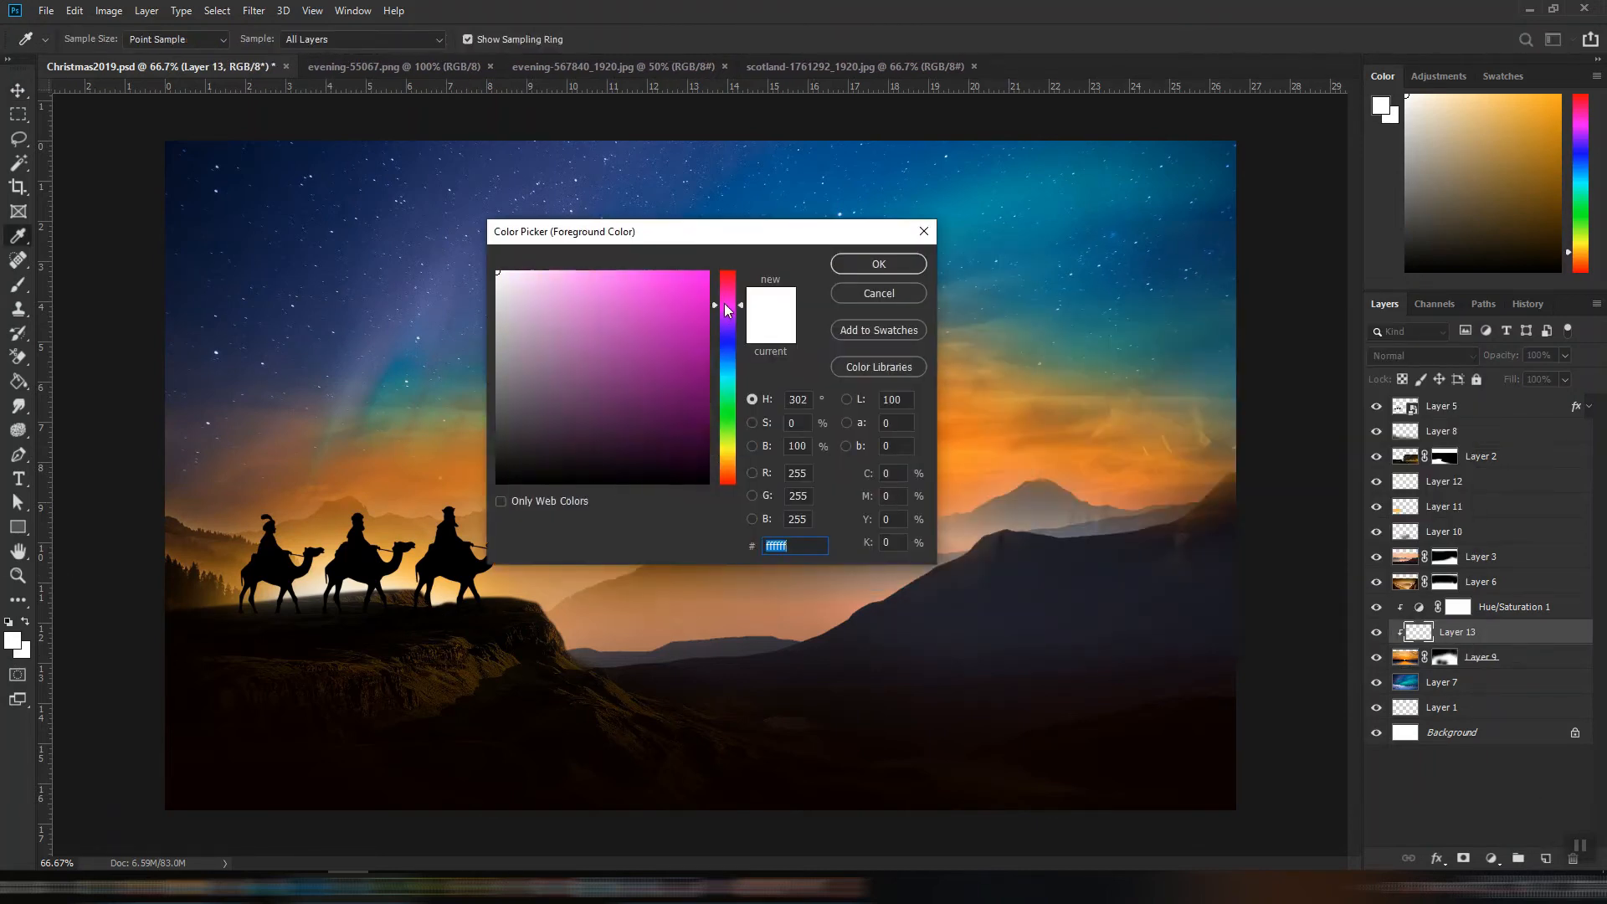
pyautogui.click(702, 293)
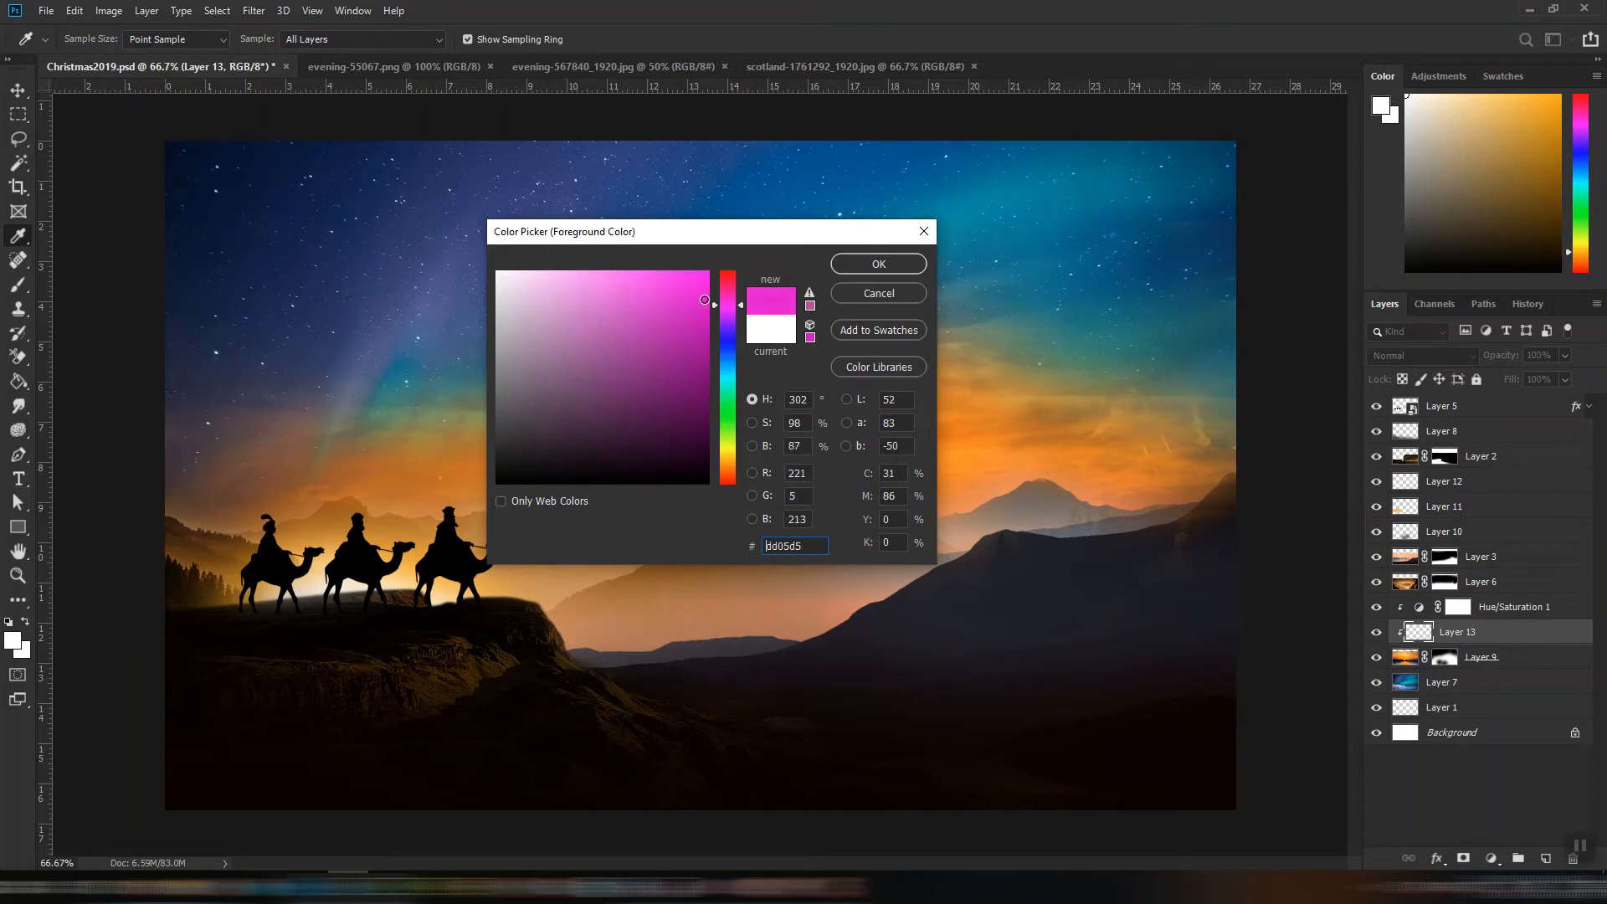
pyautogui.click(899, 263)
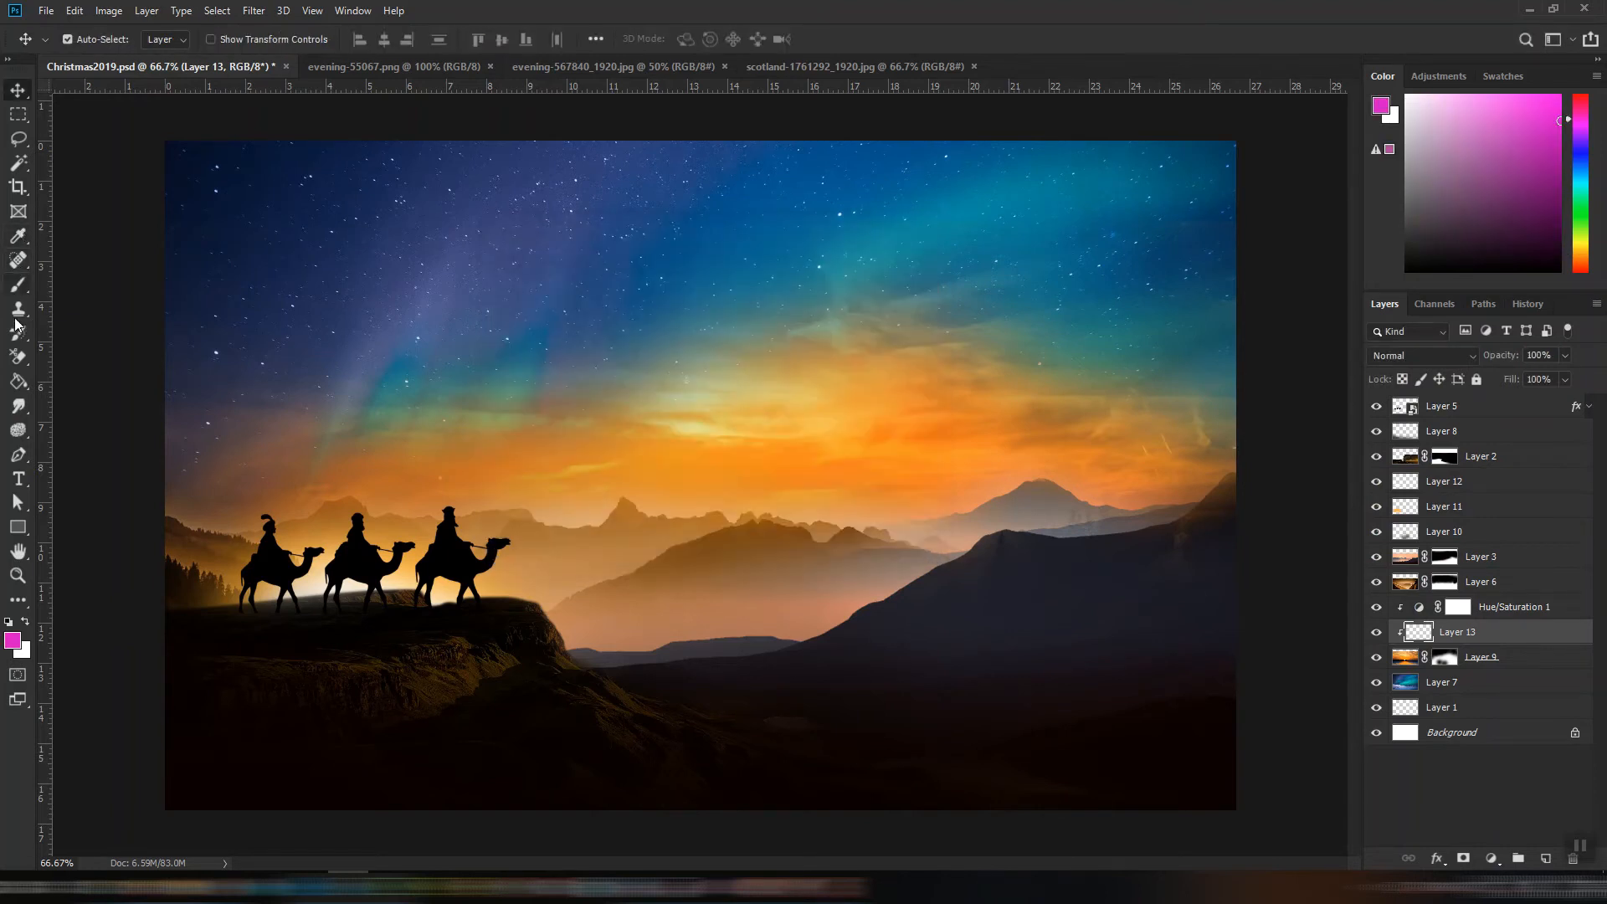
pyautogui.click(13, 641)
pyautogui.click(696, 318)
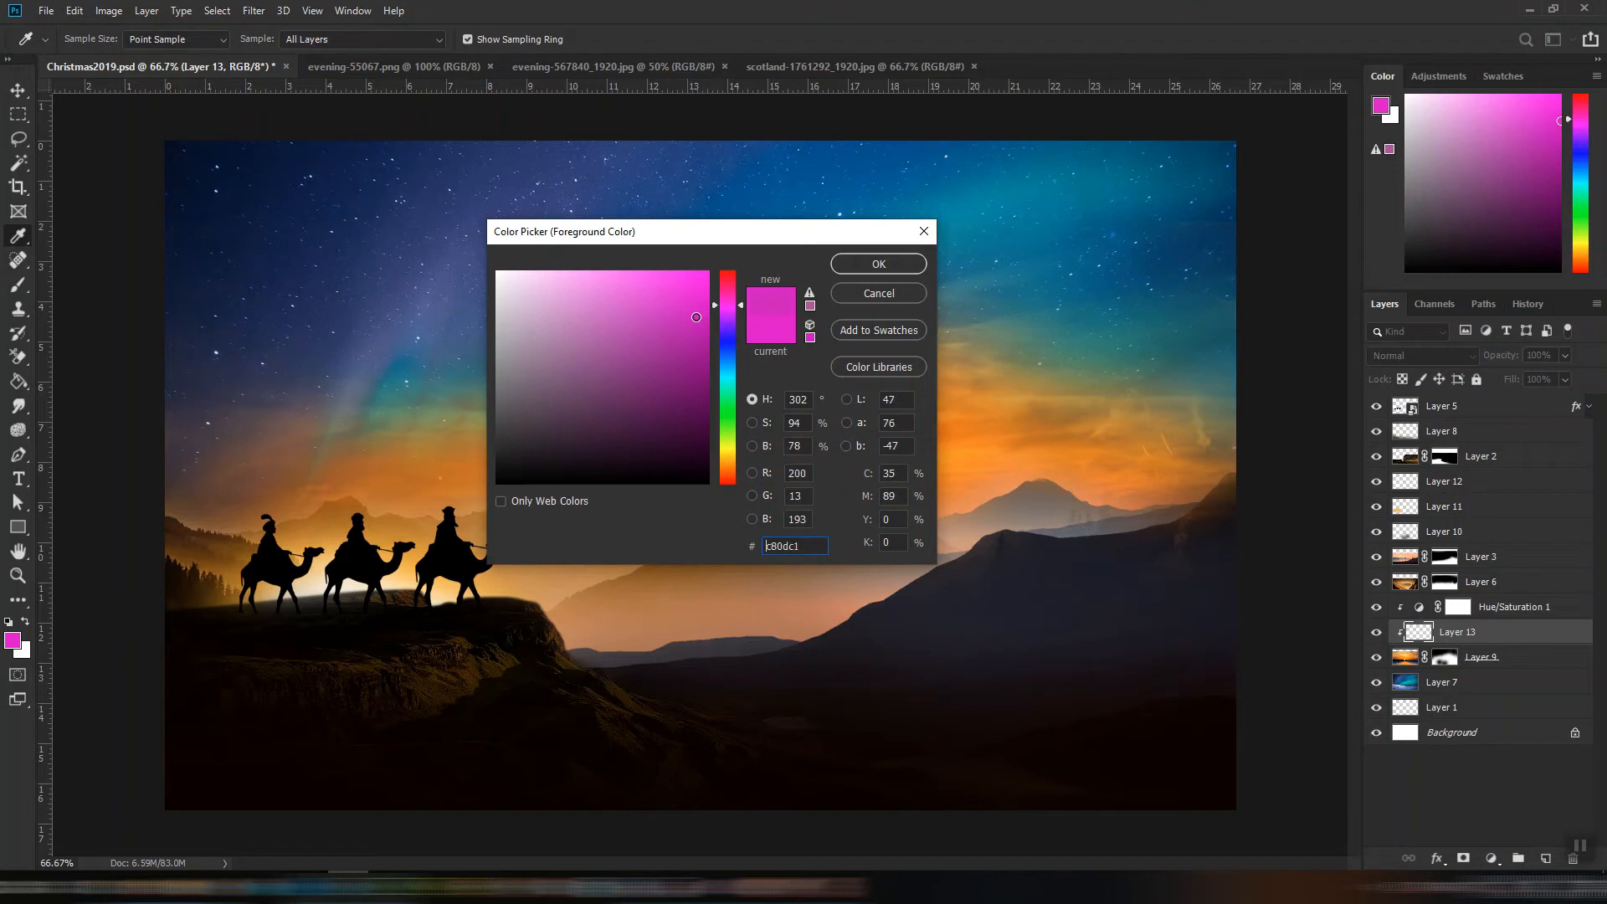
pyautogui.press('Return')
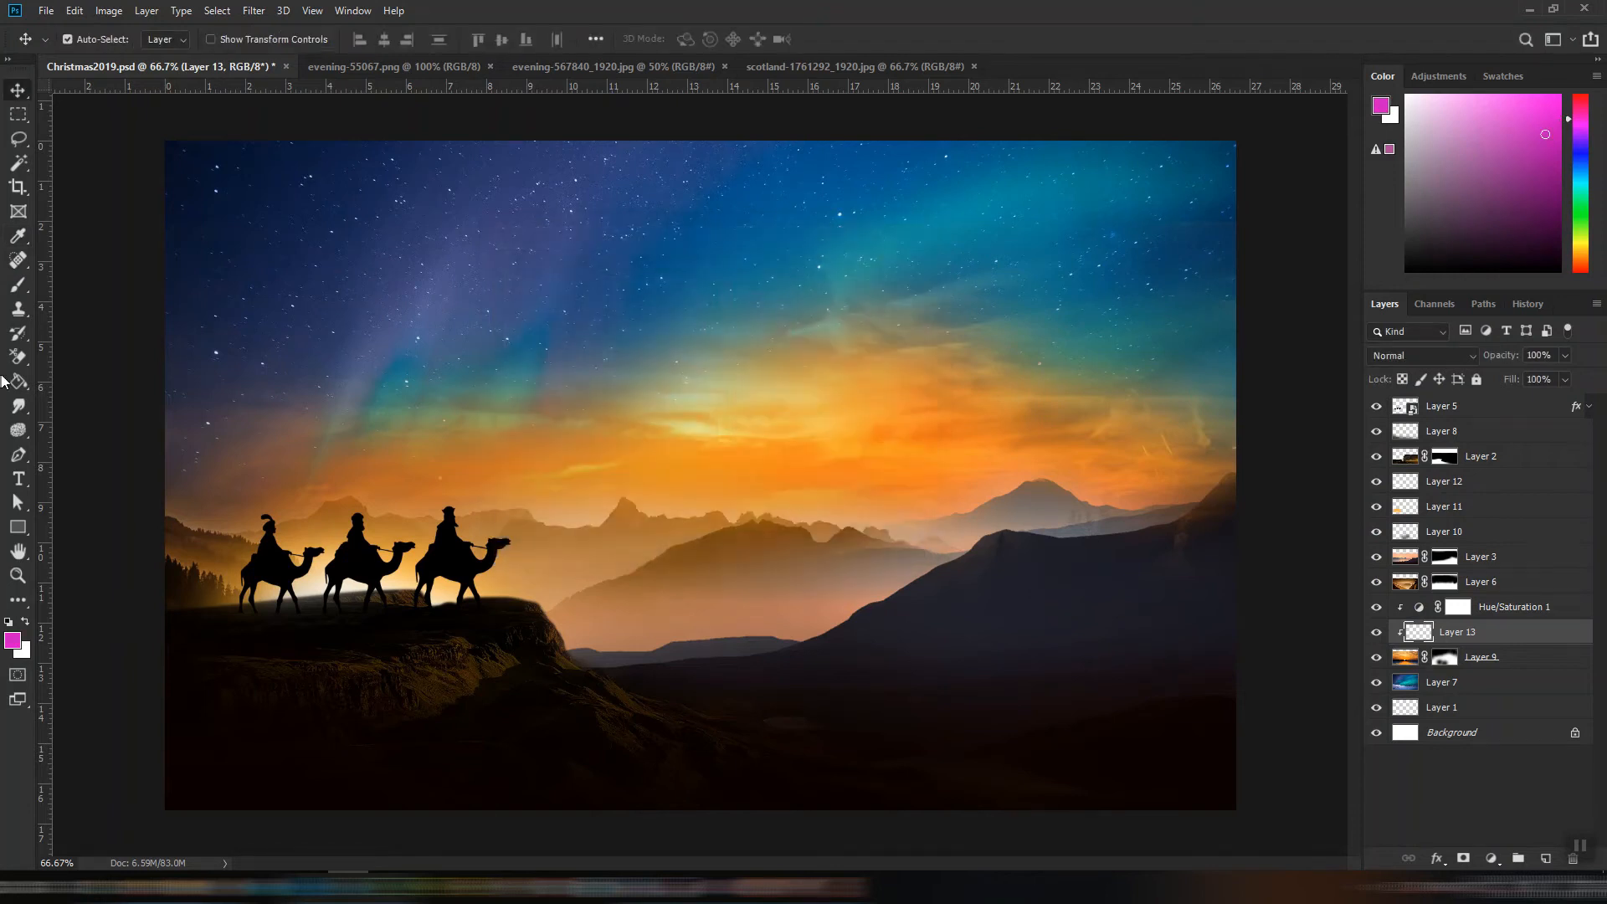
# - Paint magenta over the left edge of the sky with a soft 600 px brush at 48% opacity
pyautogui.click(20, 288)
pyautogui.press(']')
pyautogui.press(']')
pyautogui.click(376, 39)
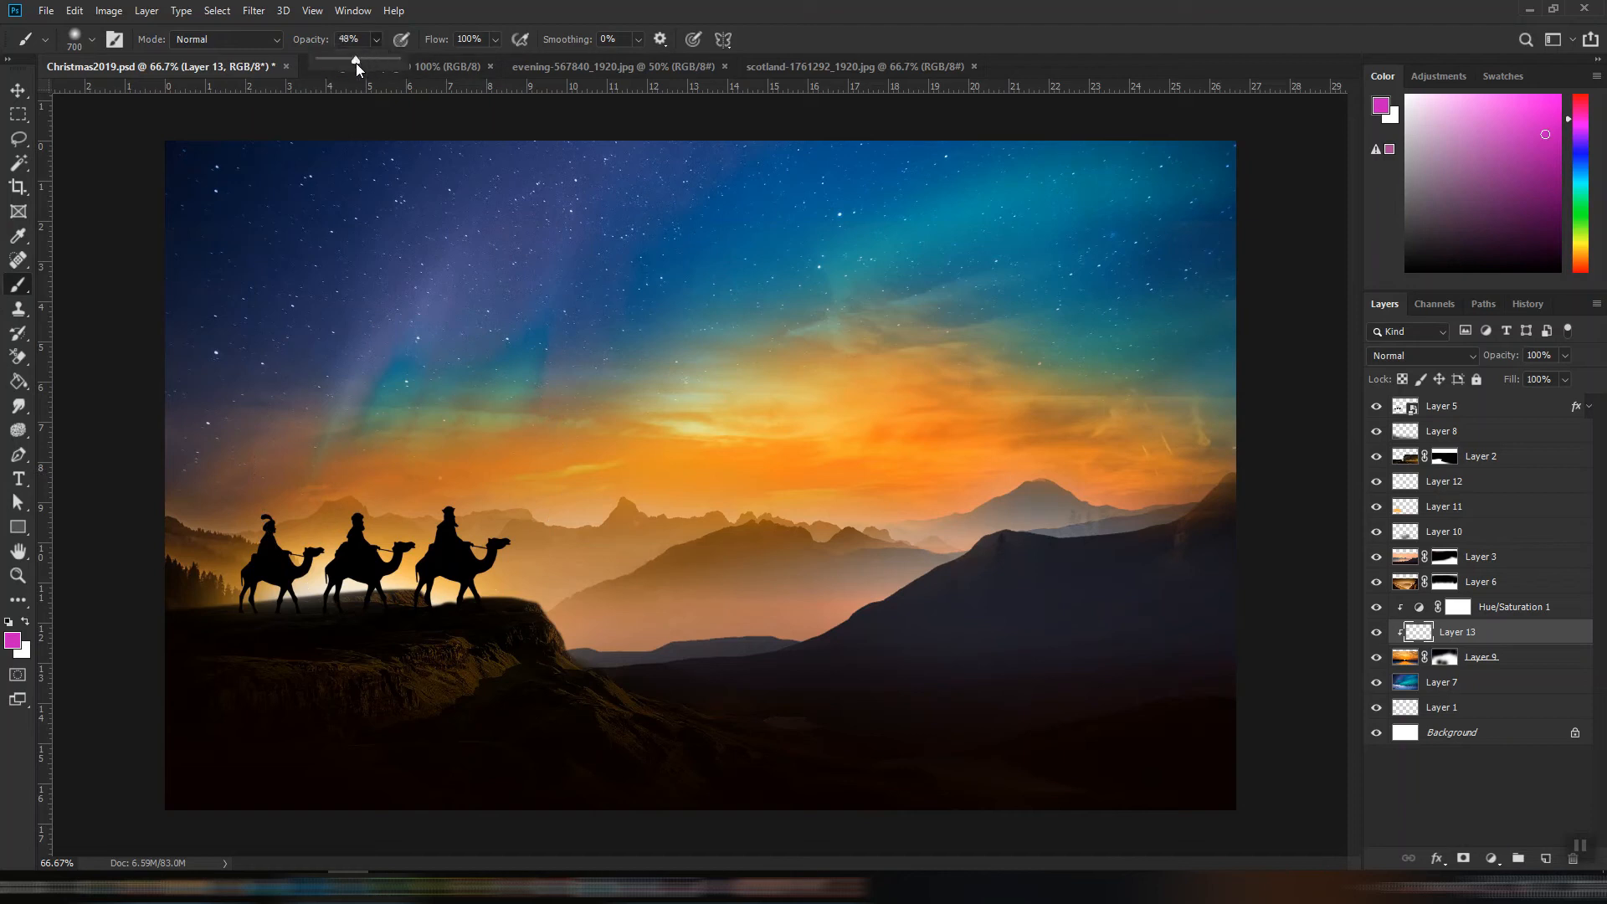
pyautogui.click(183, 498)
pyautogui.press('[')
pyautogui.moveTo(171, 448)
pyautogui.mouseDown()
pyautogui.moveTo(188, 452)
pyautogui.moveTo(156, 367)
pyautogui.mouseUp()
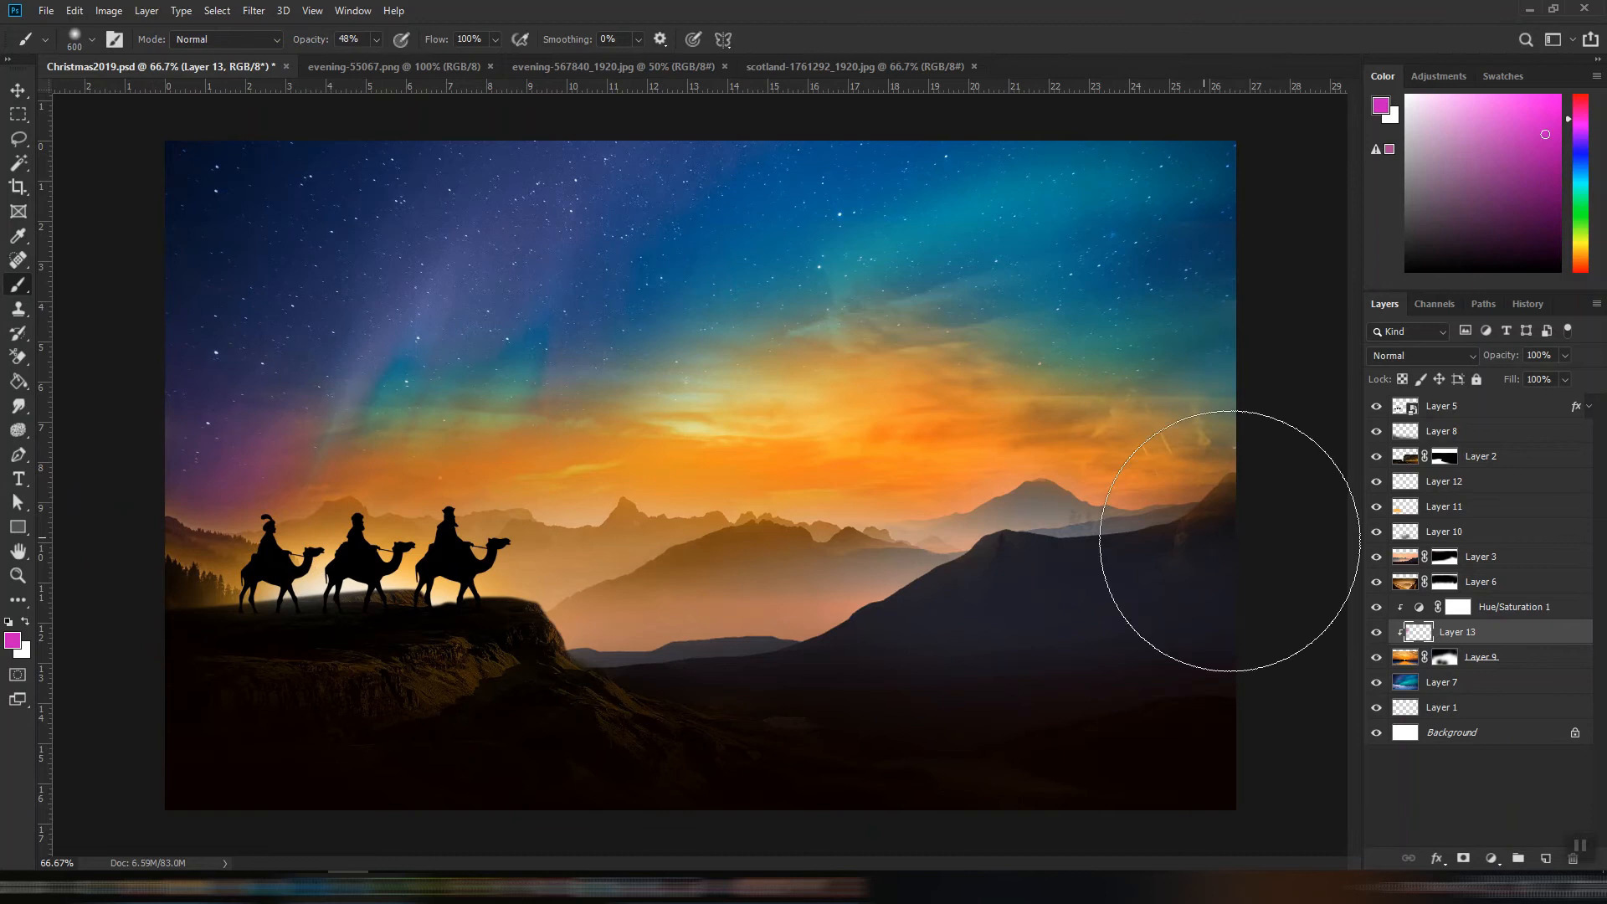
# - Replace the magenta-painted layer with a fresh empty layer directly above Layer 6
pyautogui.moveTo(1498, 638); pyautogui.dragTo(1495, 584)
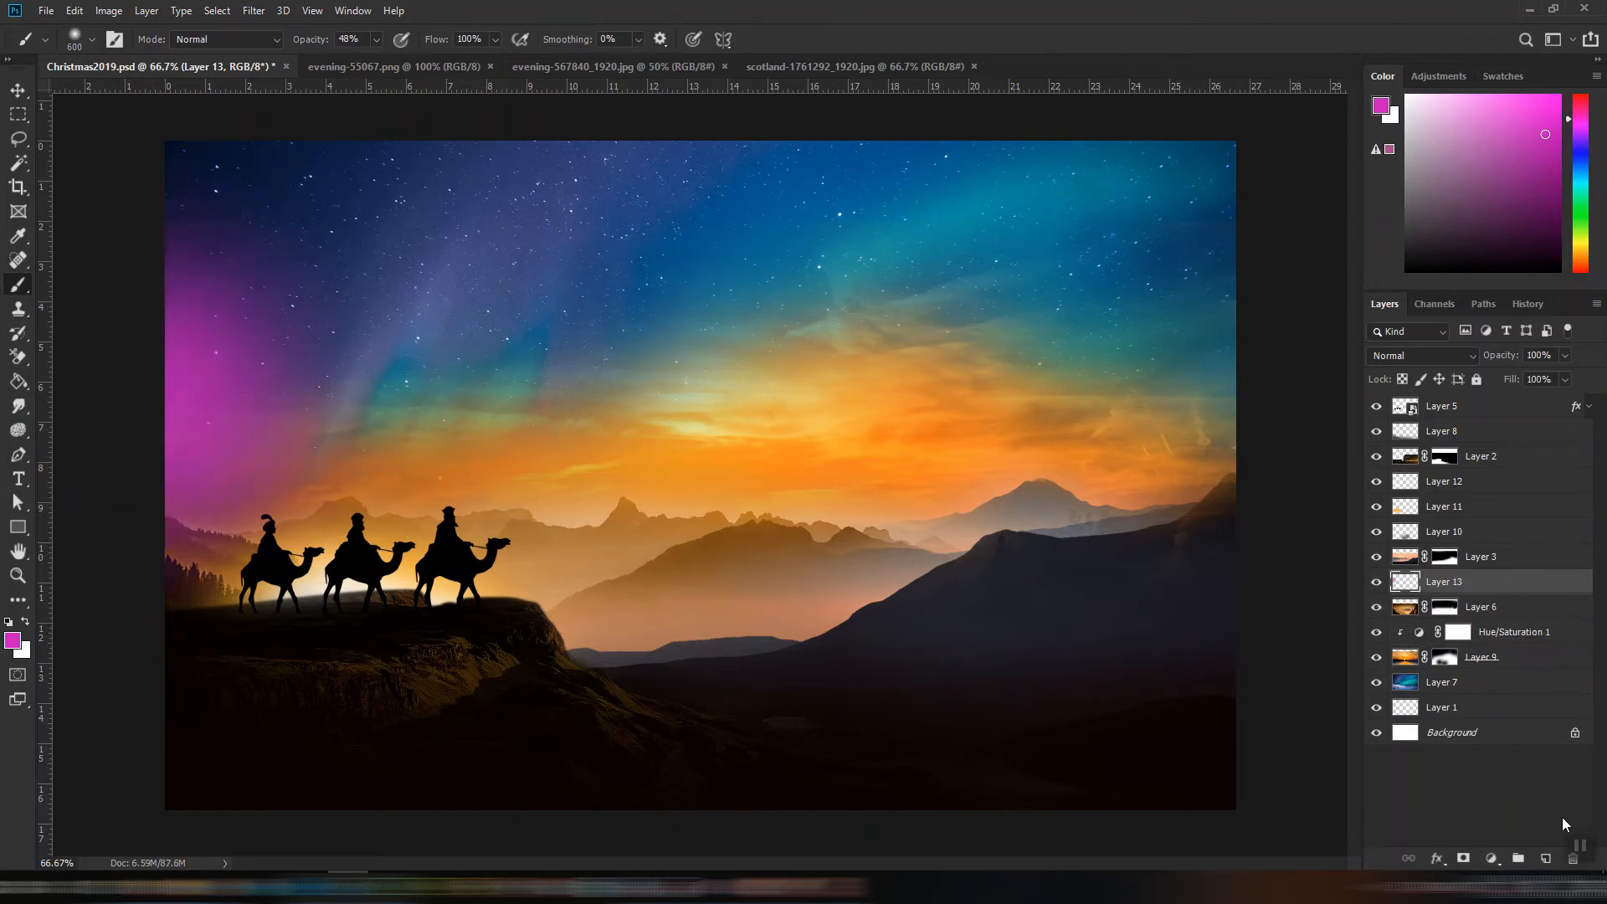
pyautogui.click(1573, 859)
pyautogui.click(1546, 859)
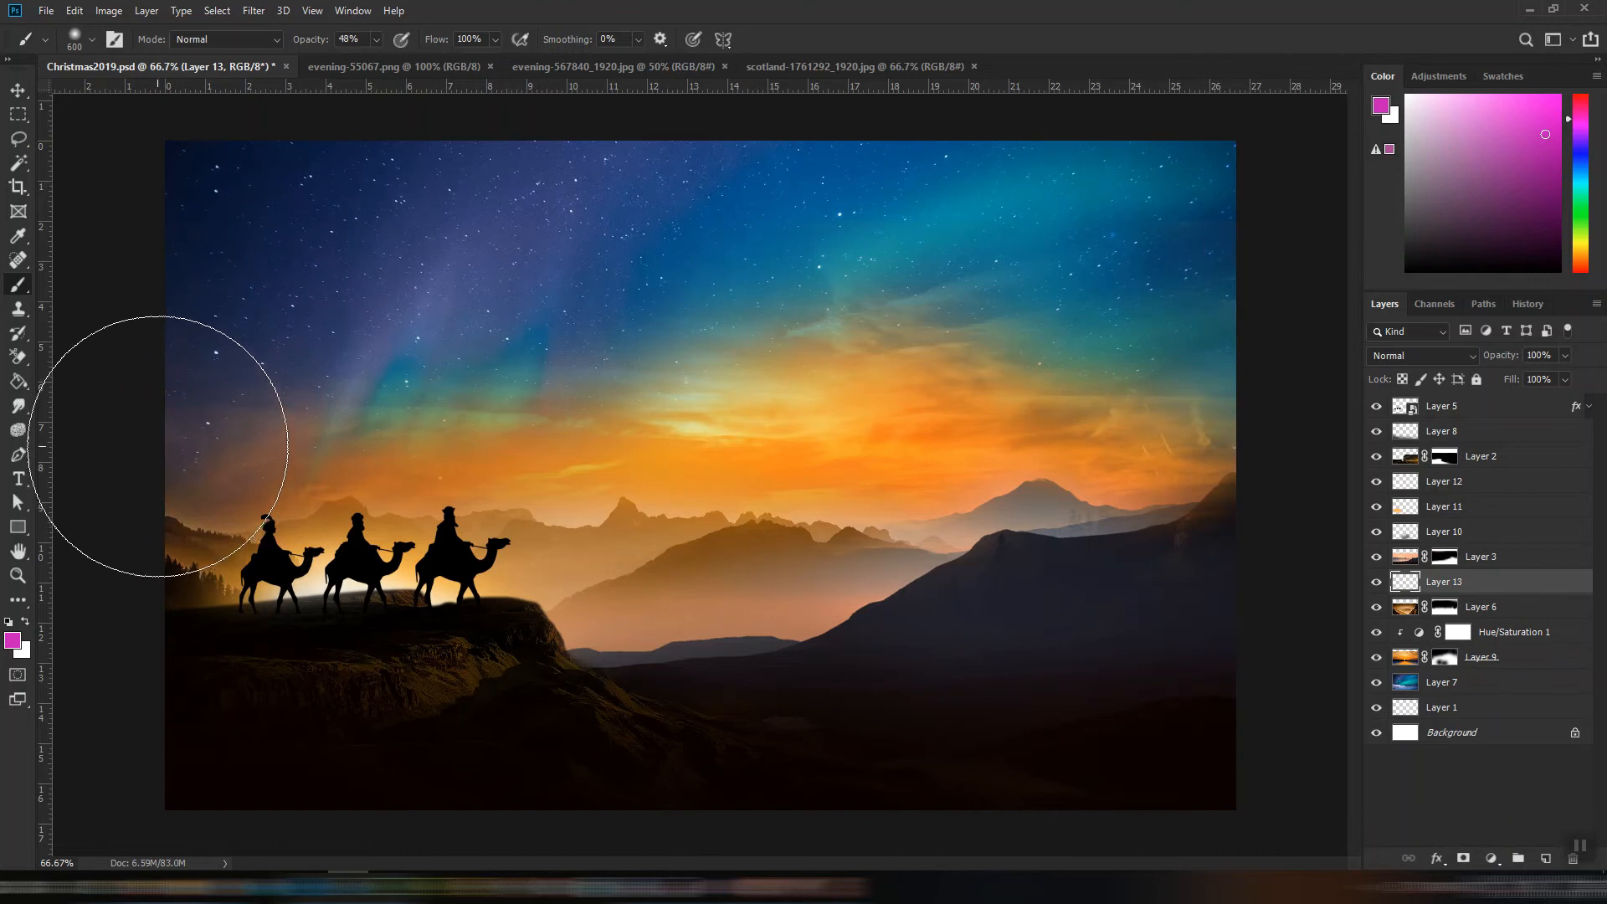
# - Paint a soft magenta glow over the left side of the sky at 35% brush opacity and undo the last stroke
pyautogui.click(376, 39)
pyautogui.moveTo(369, 64); pyautogui.dragTo(358, 64)
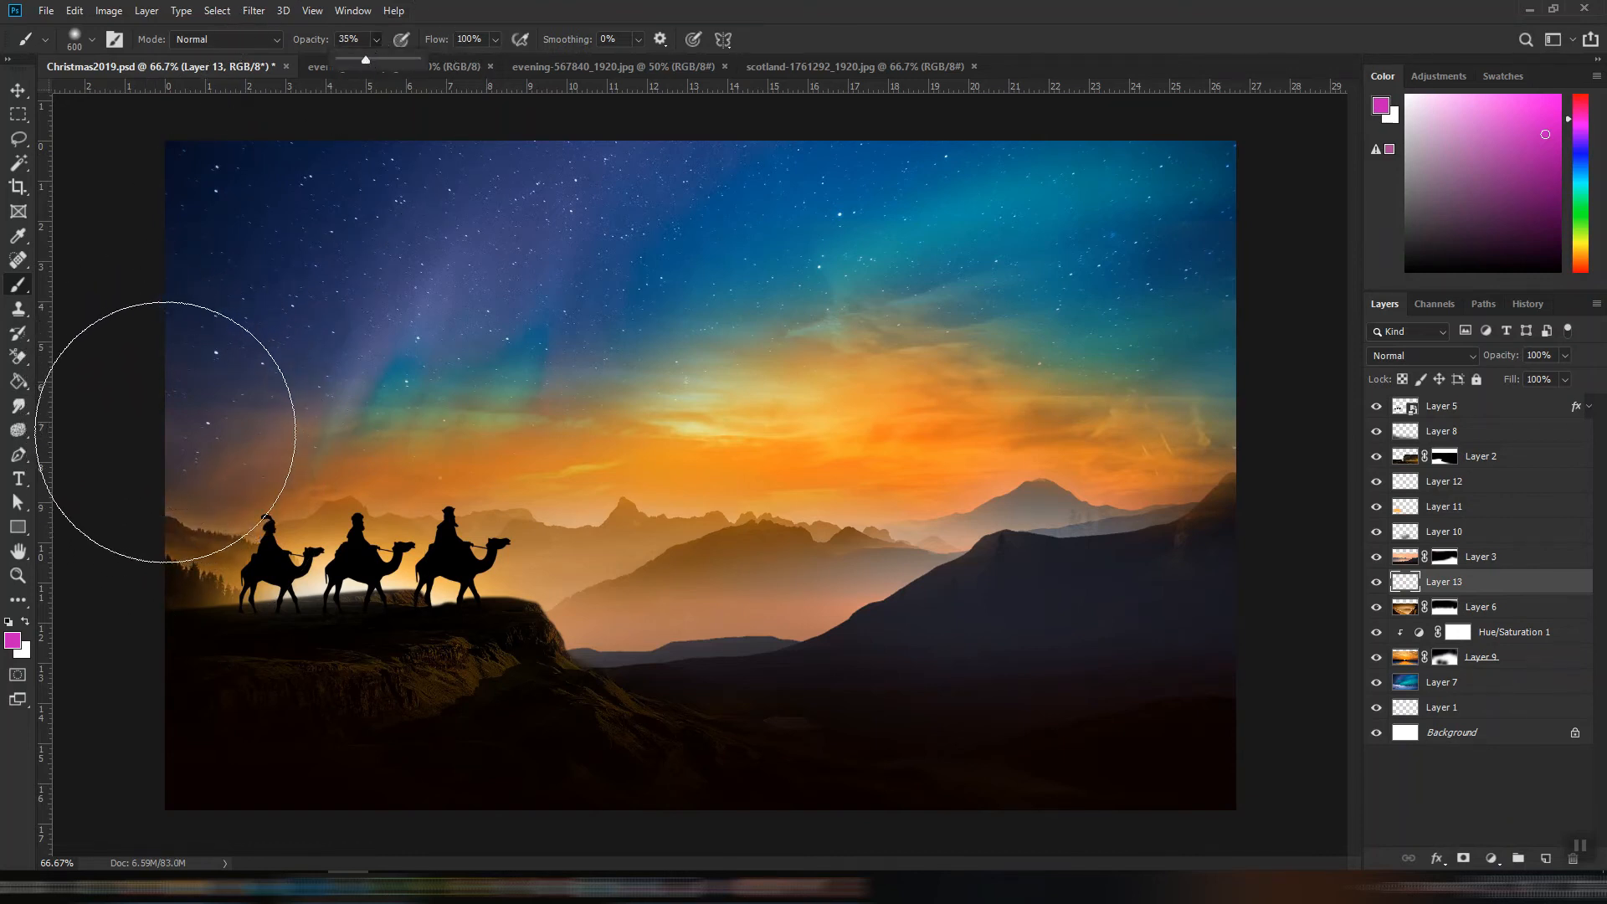
pyautogui.click(168, 436)
pyautogui.moveTo(167, 436)
pyautogui.mouseDown()
pyautogui.moveTo(257, 499)
pyautogui.moveTo(376, 504)
pyautogui.moveTo(203, 431)
pyautogui.moveTo(106, 366)
pyautogui.moveTo(262, 506)
pyautogui.moveTo(256, 493)
pyautogui.moveTo(531, 530)
pyautogui.moveTo(412, 575)
pyautogui.moveTo(423, 530)
pyautogui.mouseUp()
pyautogui.press('[')
pyautogui.press('[')
pyautogui.press('[')
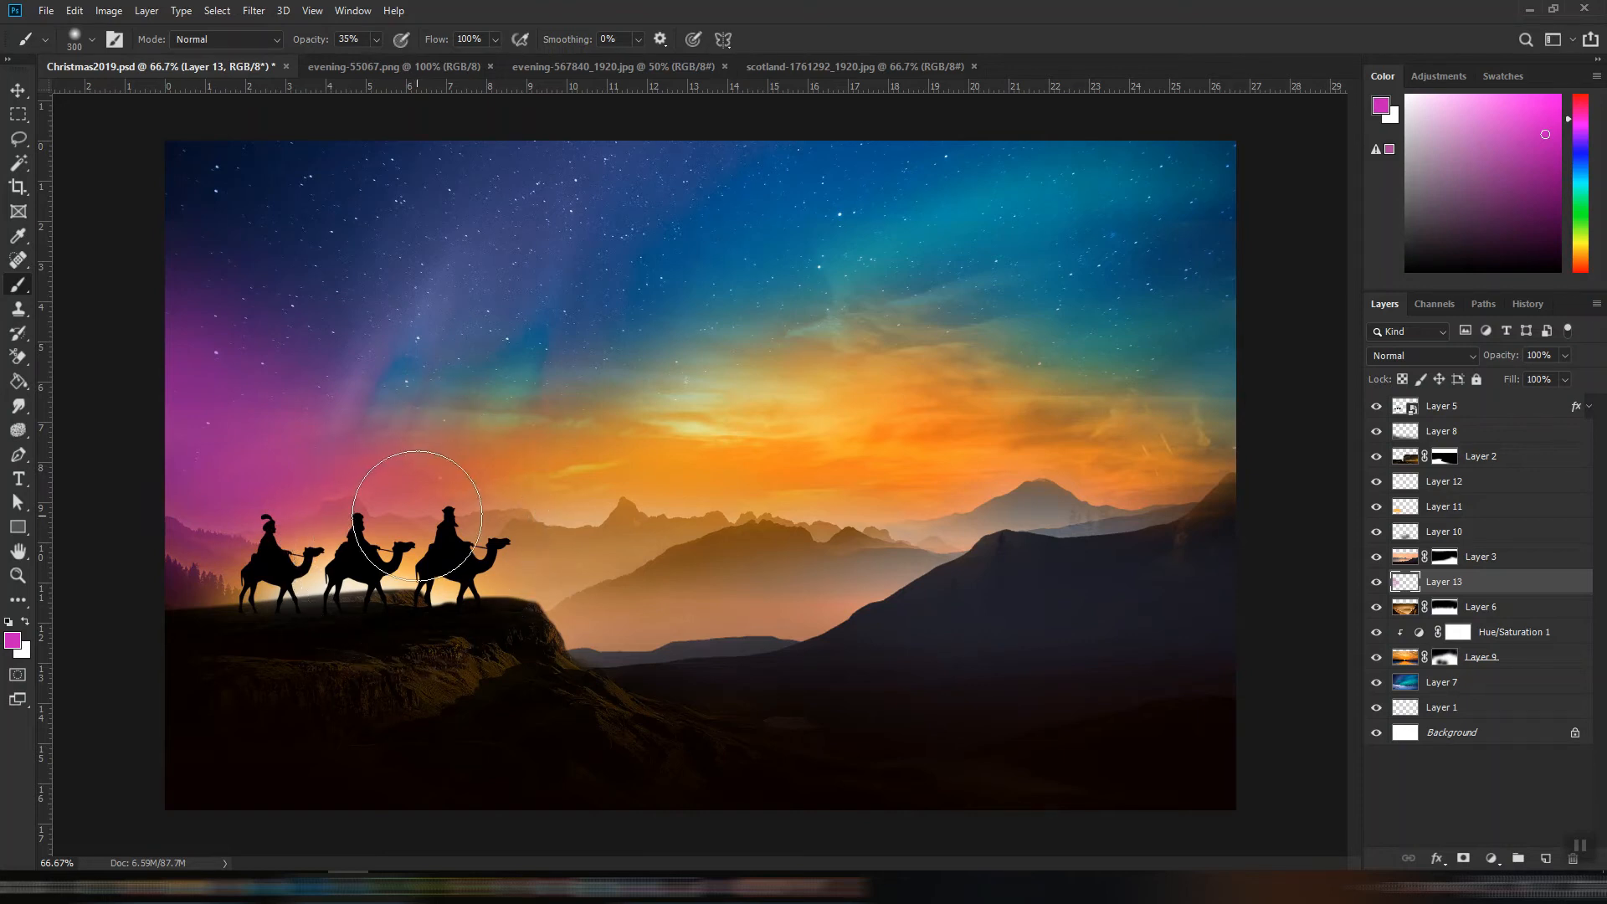
pyautogui.hotkey('ctrl', 'z')
pyautogui.click(17, 92)
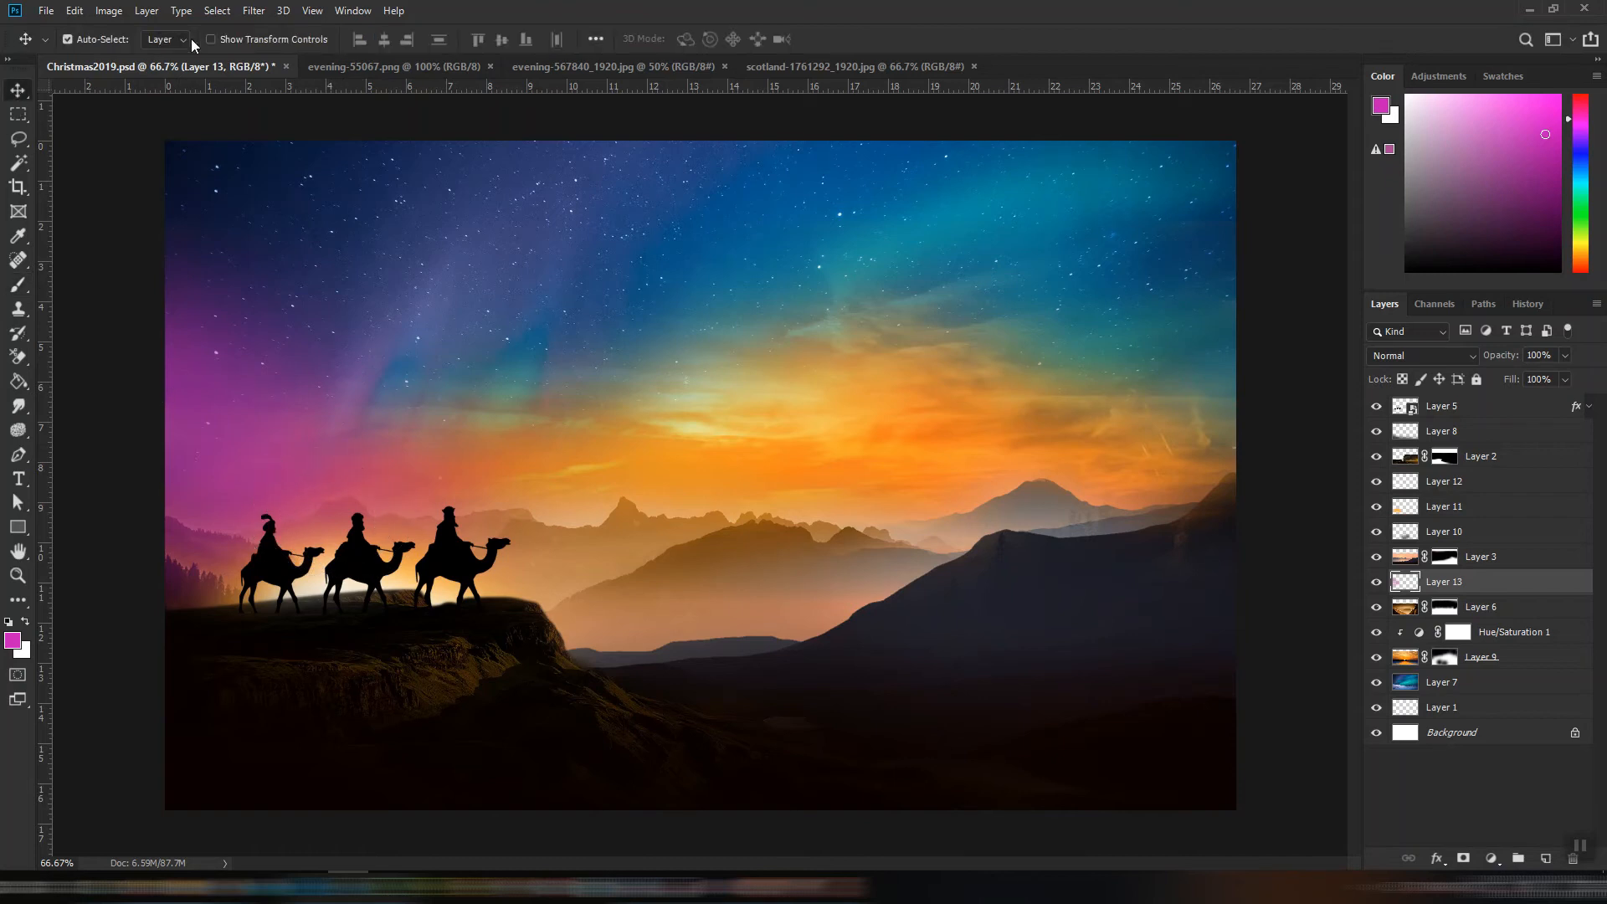
# - Add 11.55% uniform noise to the magenta glow on Layer 13
pyautogui.click(254, 11)
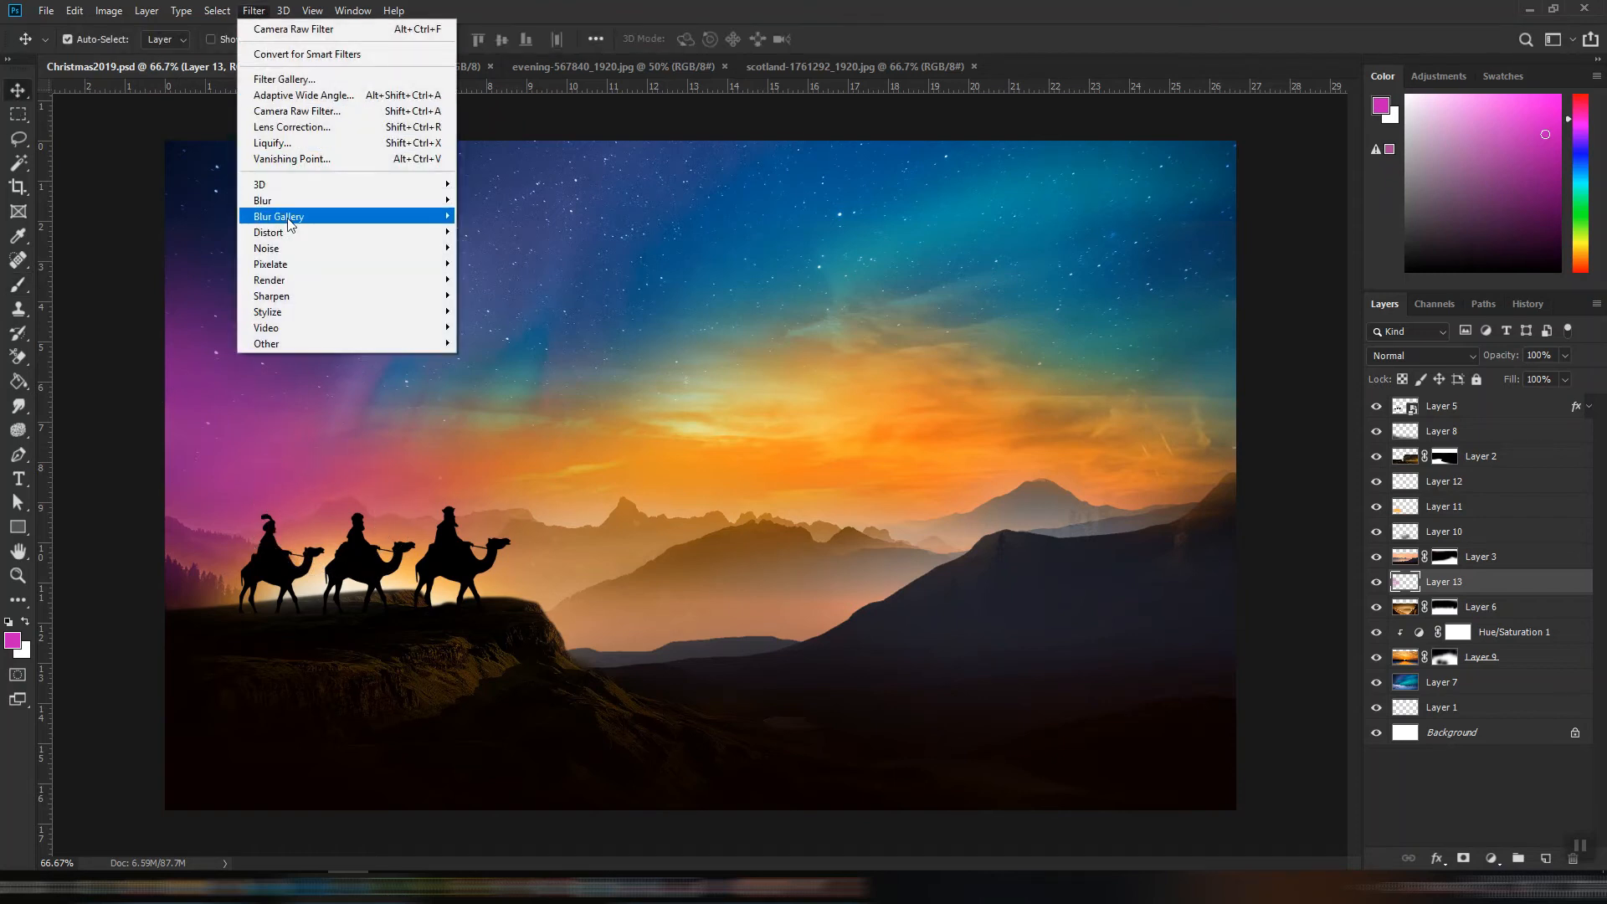
pyautogui.moveTo(402, 248)
pyautogui.click(494, 251)
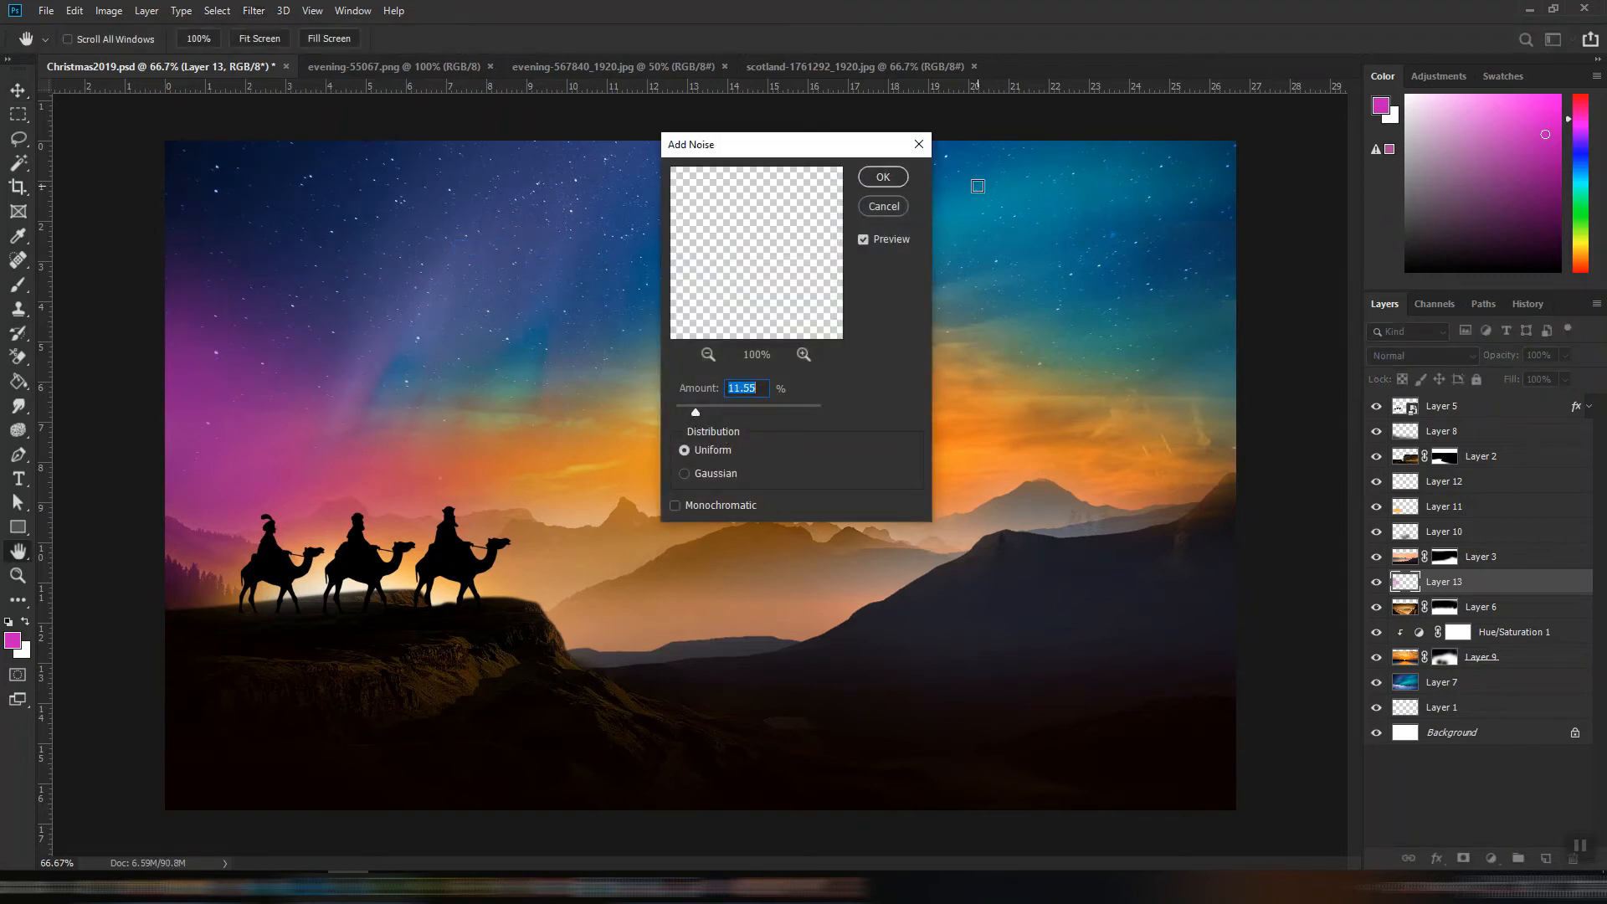
pyautogui.click(884, 178)
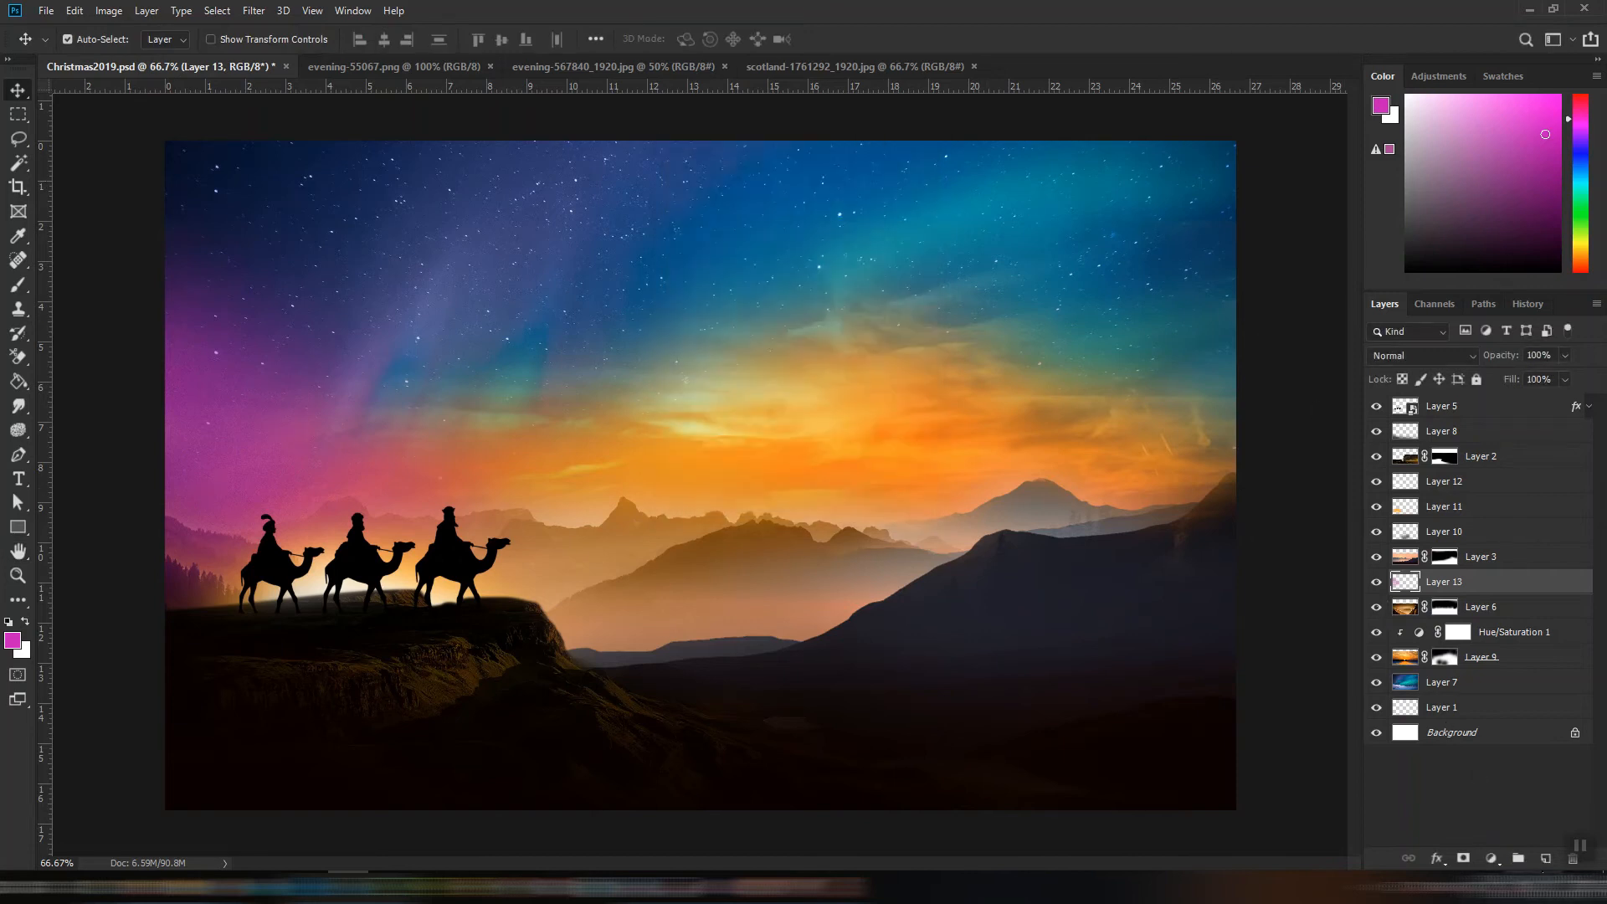
# - Add an empty layer directly above Layer 13 and set the foreground colour to a bright saturated blue
pyautogui.click(1547, 858)
pyautogui.click(15, 644)
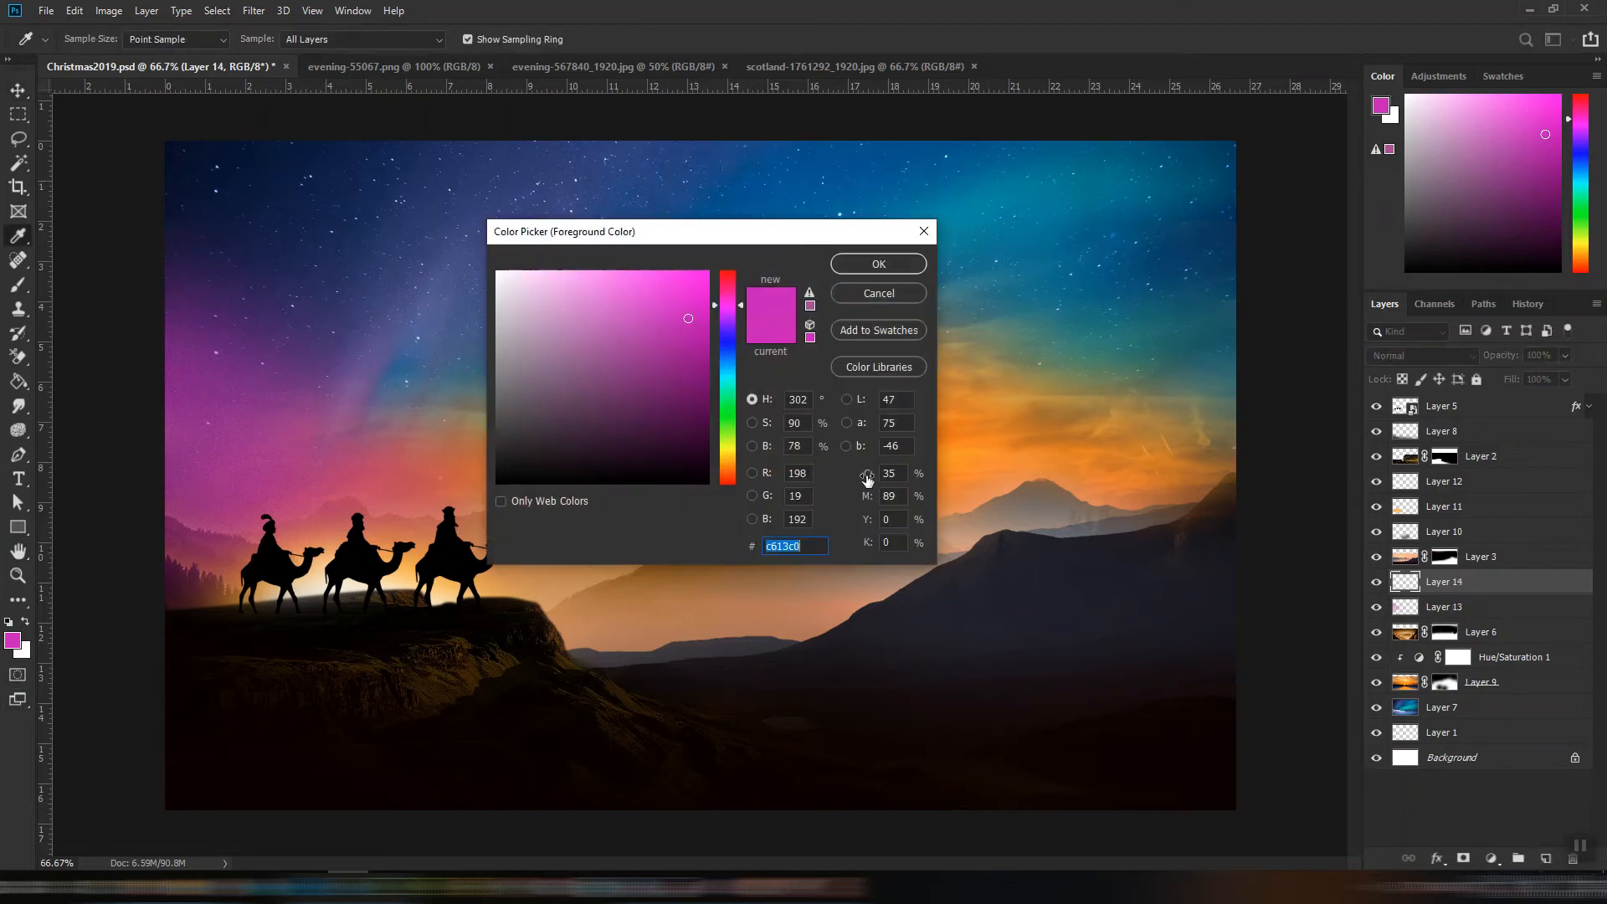
pyautogui.click(730, 350)
pyautogui.click(701, 288)
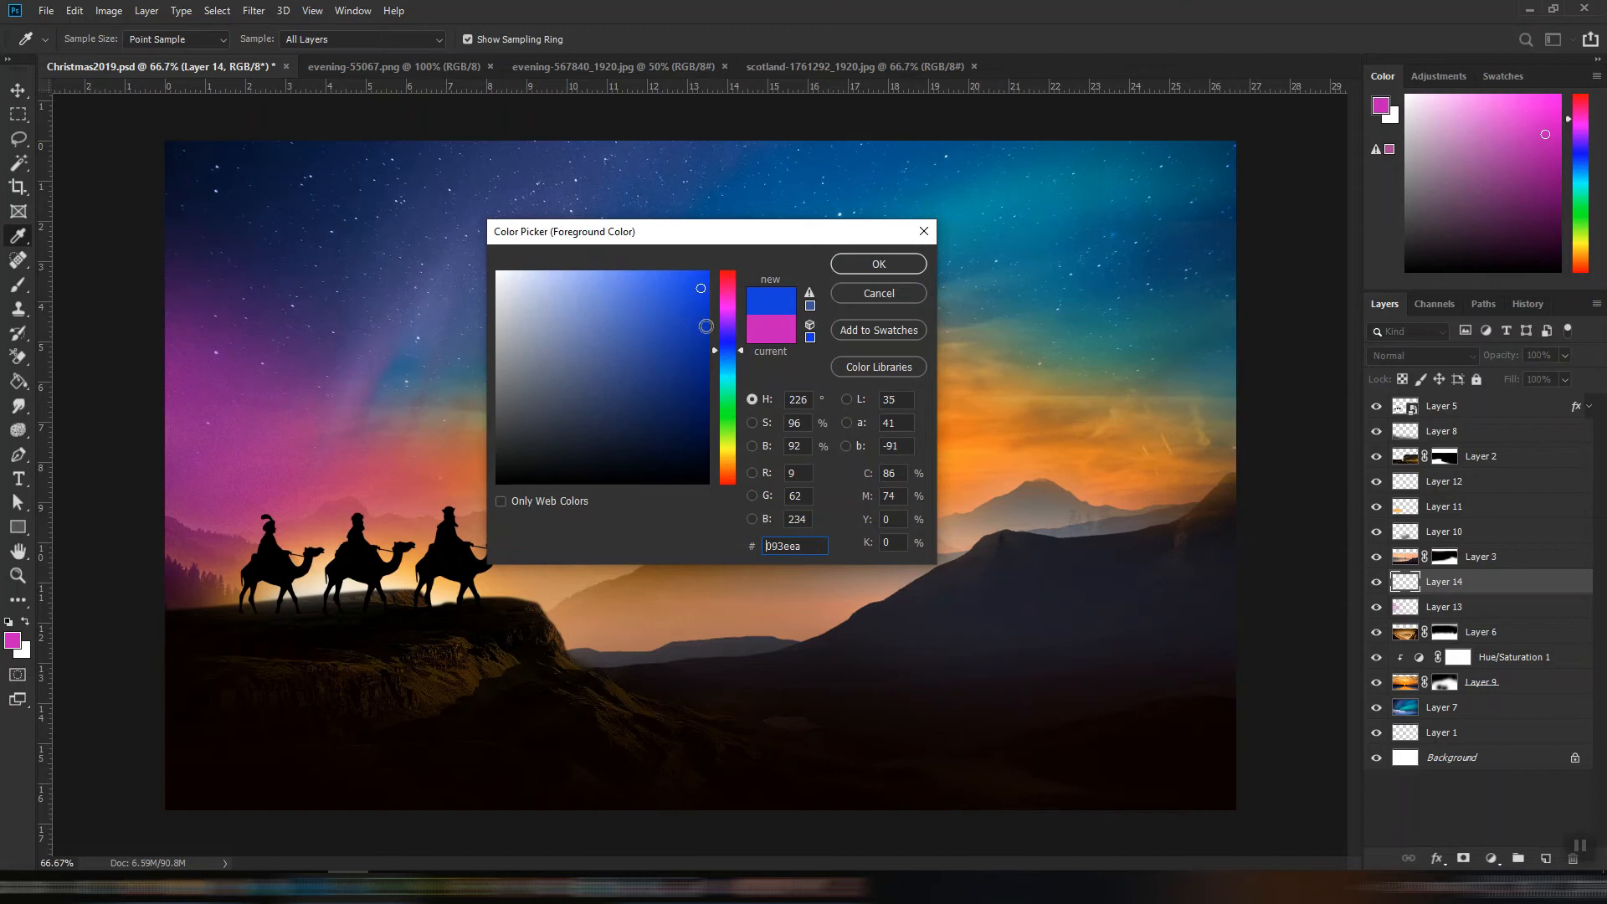
pyautogui.moveTo(714, 354); pyautogui.dragTo(714, 362)
pyautogui.click(879, 264)
# - Paint a soft blue glow over the right edge of the sky with the Brush at 35% opacity, reducing the brush size after the stroke
pyautogui.press('b')
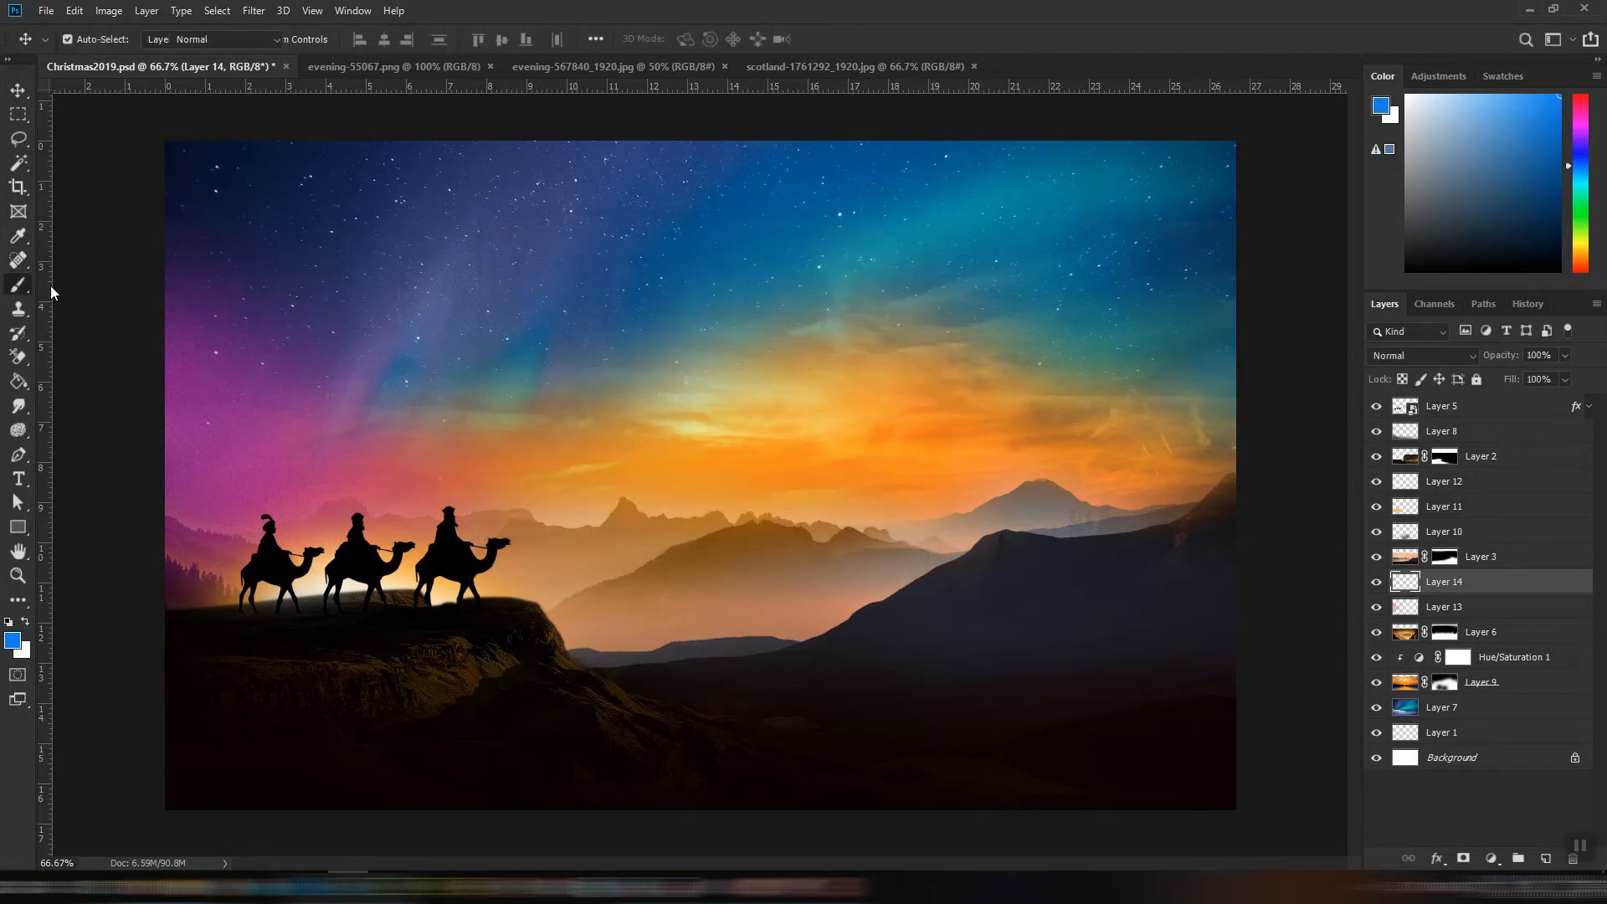
pyautogui.press(']')
pyautogui.press(']')
pyautogui.moveTo(1203, 411)
pyautogui.mouseDown()
pyautogui.moveTo(1210, 373)
pyautogui.moveTo(1174, 377)
pyautogui.moveTo(1212, 372)
pyautogui.moveTo(1268, 304)
pyautogui.moveTo(1179, 374)
pyautogui.moveTo(1134, 364)
pyautogui.moveTo(1220, 366)
pyautogui.moveTo(1278, 310)
pyautogui.moveTo(1256, 262)
pyautogui.moveTo(1262, 303)
pyautogui.mouseUp()
pyautogui.press('[')
pyautogui.press('[')
pyautogui.press('[')
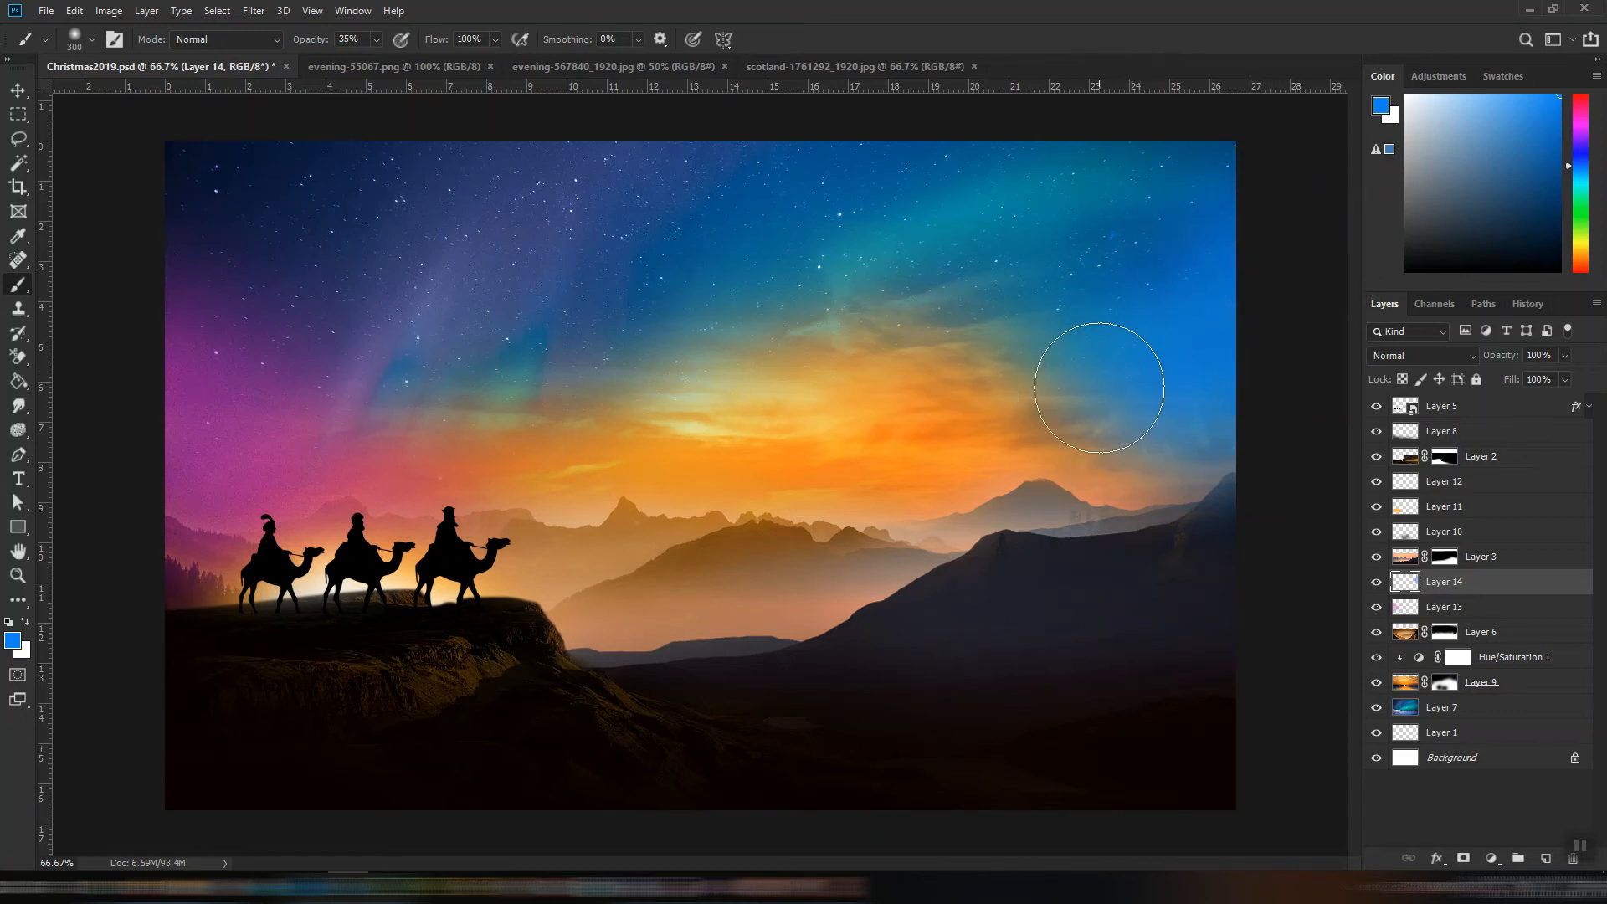
# - Add another layer for blue painting with a 300 px brush at 21% opacity, and merge it with the blue glow layer below
pyautogui.click(1547, 859)
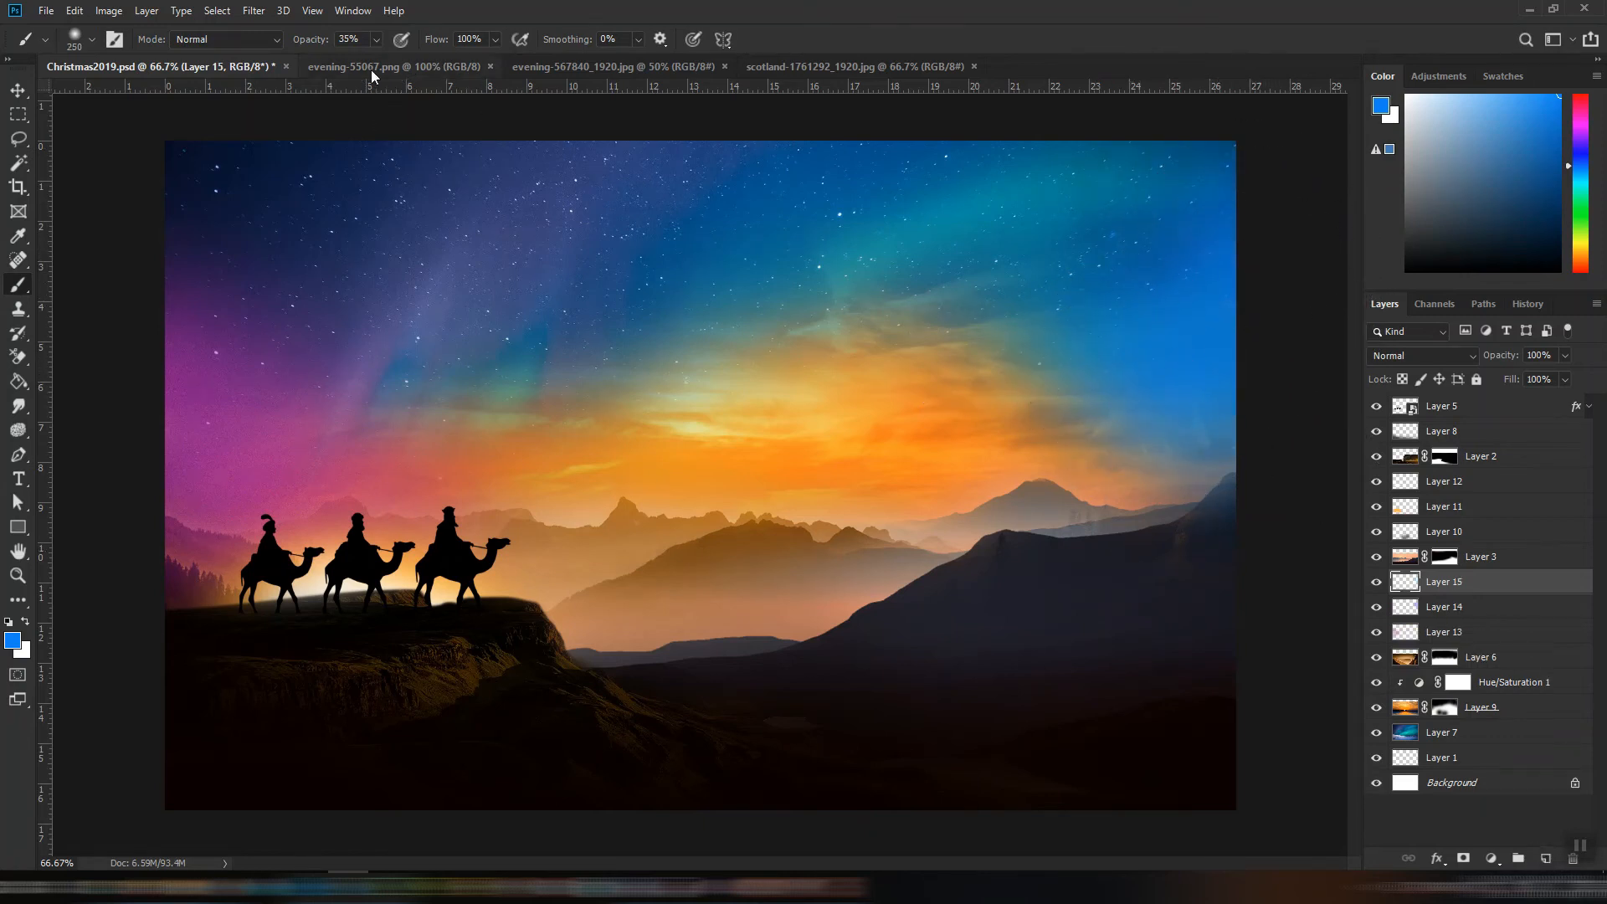
pyautogui.moveTo(367, 65); pyautogui.dragTo(365, 65)
pyautogui.press(']')
pyautogui.keyDown('shift'); pyautogui.click(1461, 618); pyautogui.keyUp('shift')
pyautogui.hotkey('ctrl', 'e')
# - Add slightly less than 11.55% uniform noise to the merged blue glow, nudge it up and right, and save the document
pyautogui.click(254, 10)
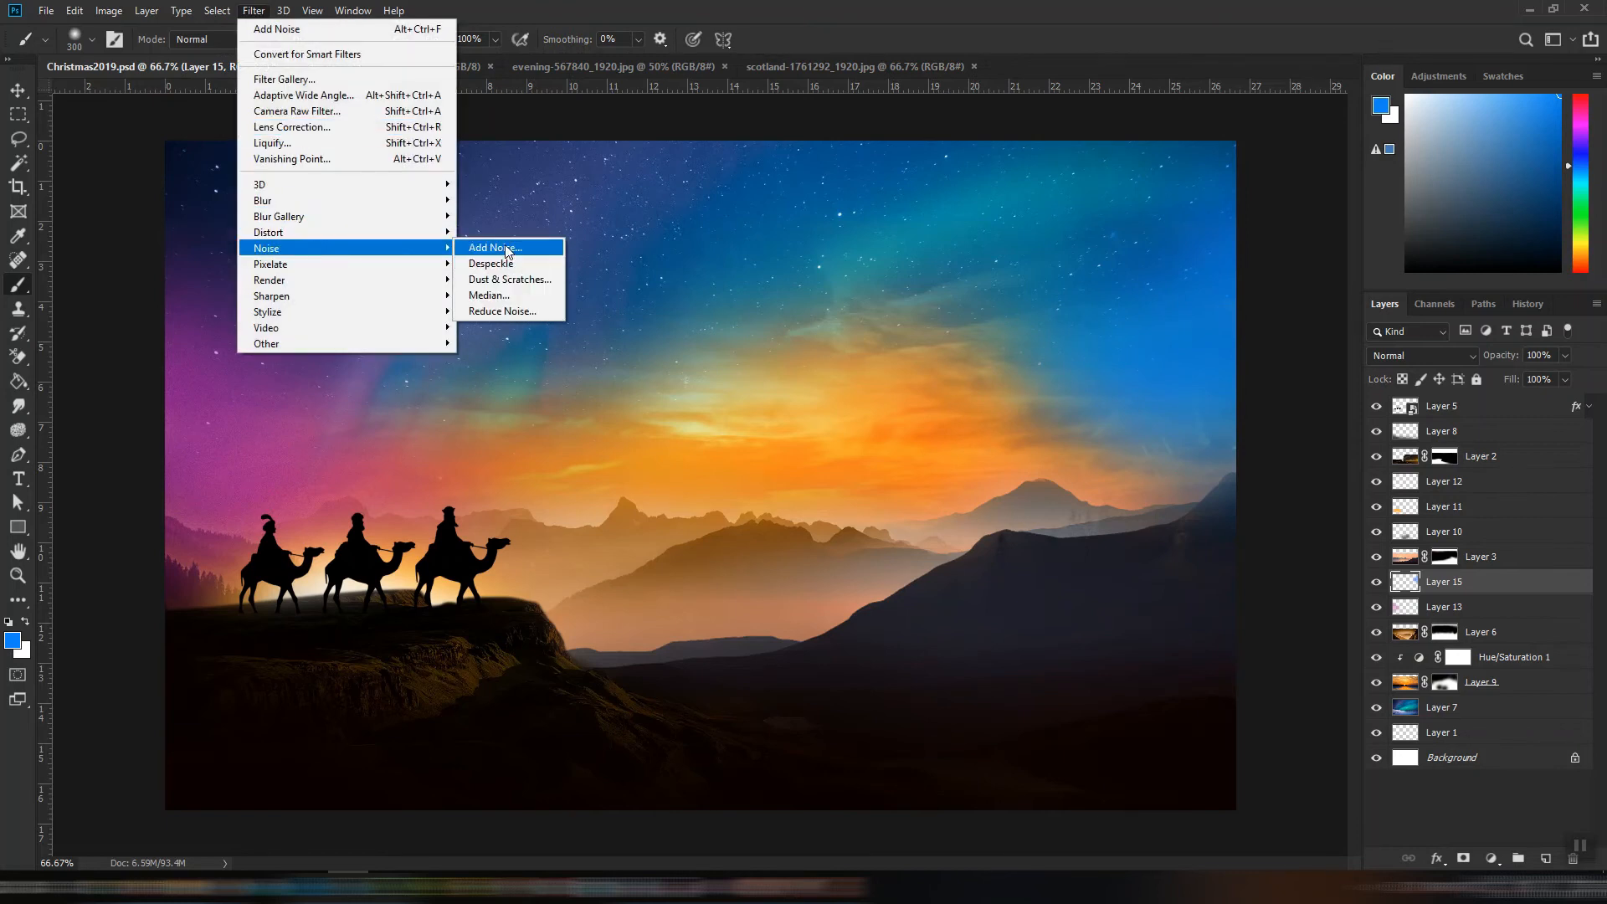
pyautogui.click(496, 248)
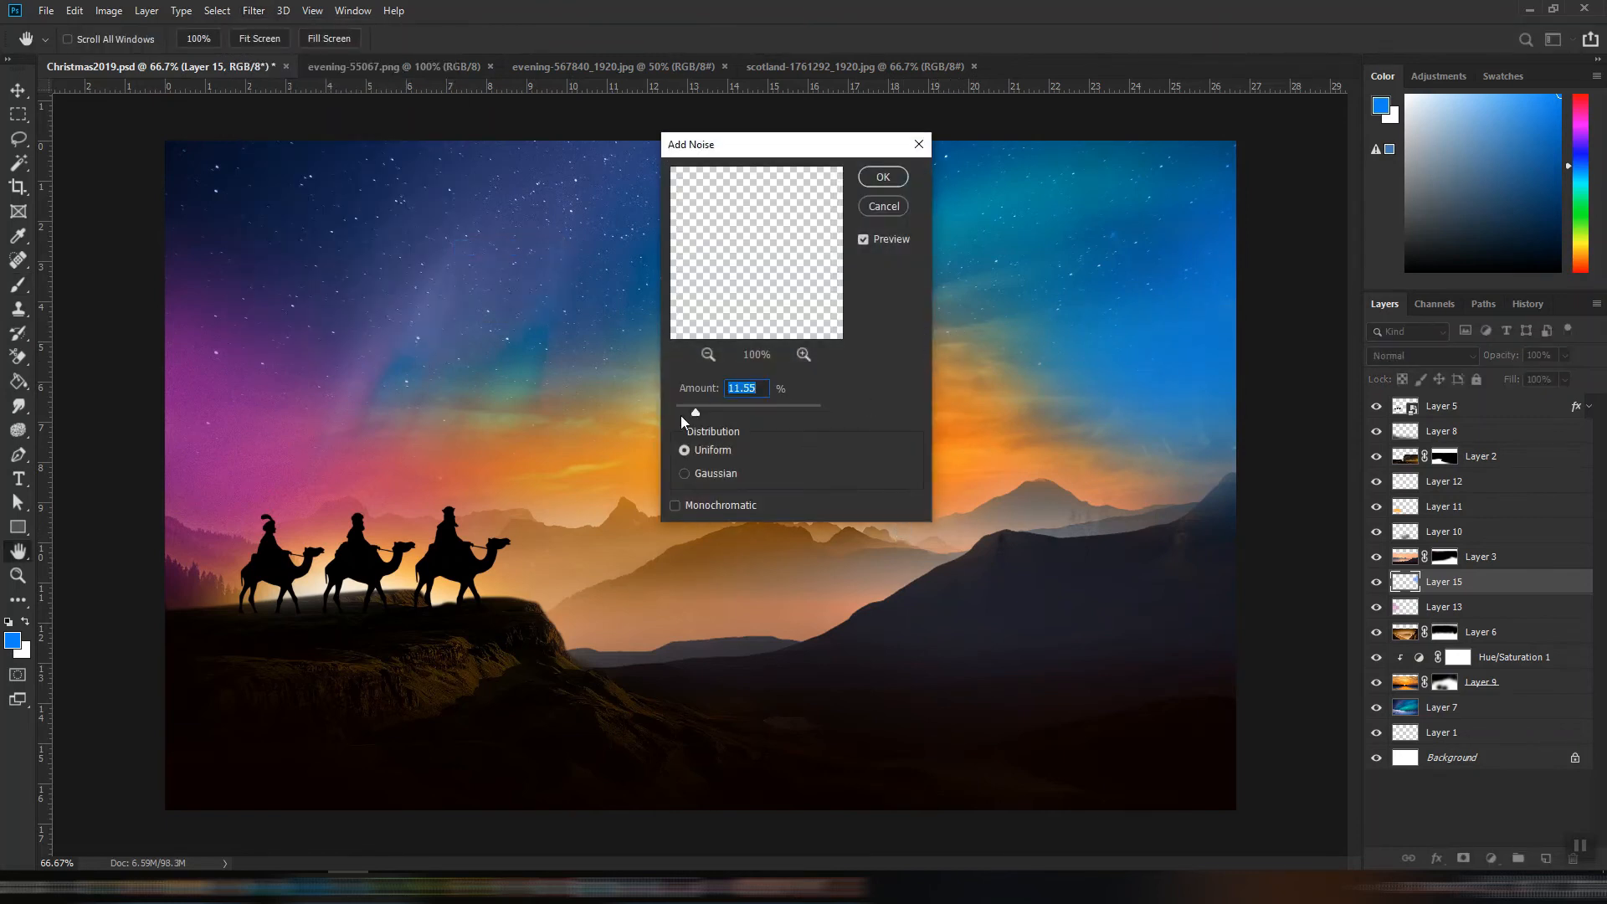
pyautogui.moveTo(695, 413); pyautogui.dragTo(691, 413)
pyautogui.press('Return')
pyautogui.moveTo(1188, 428); pyautogui.dragTo(1224, 371)
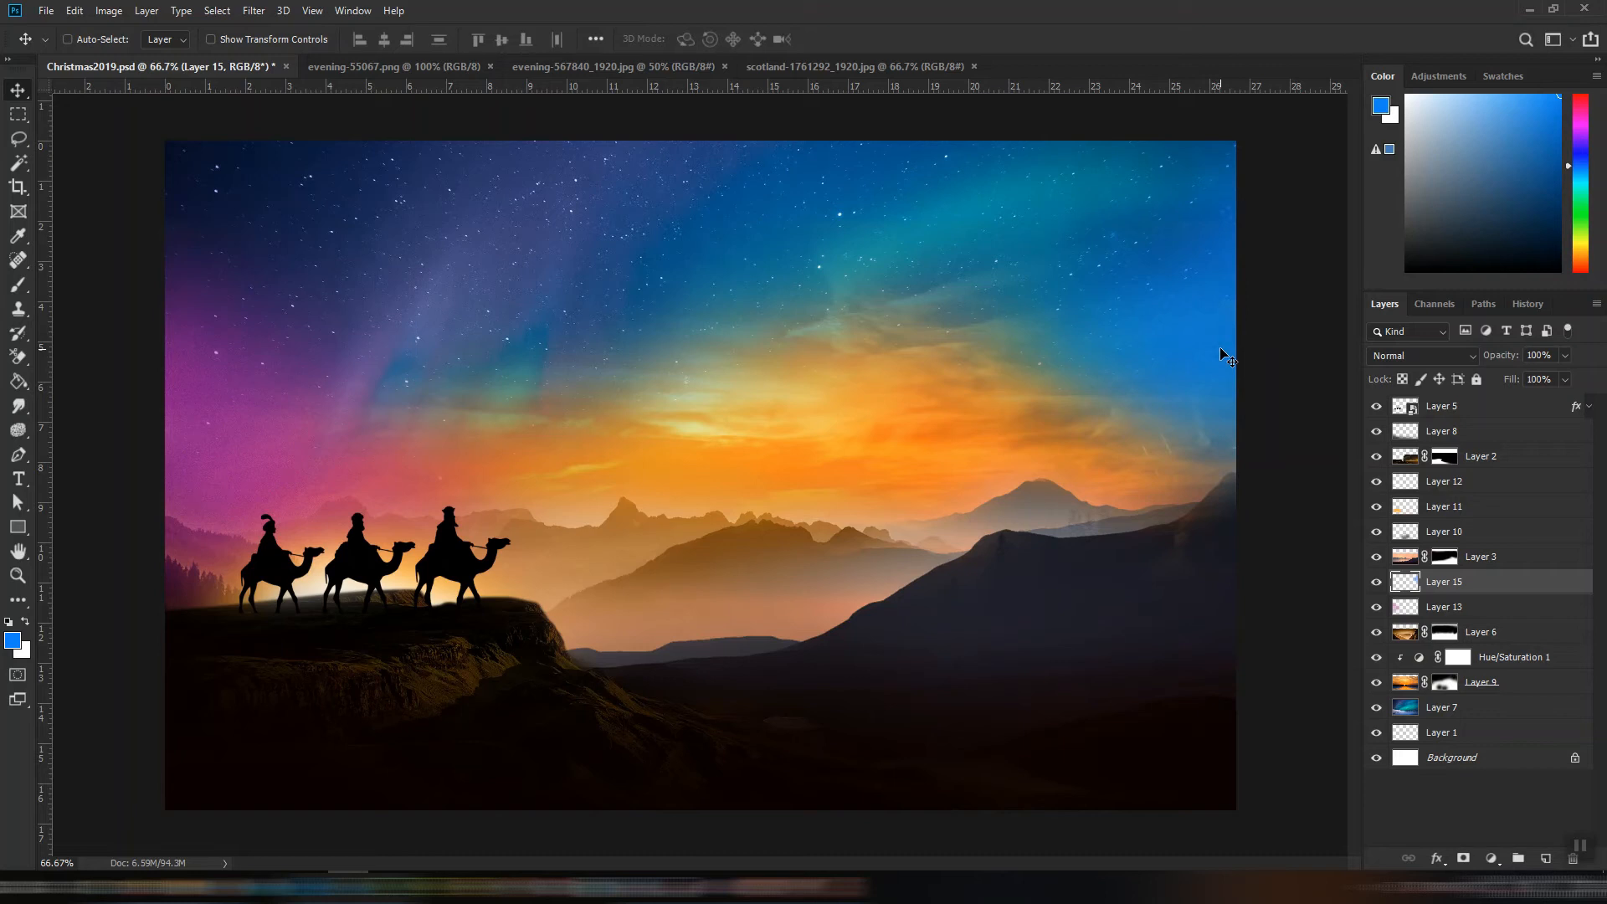
pyautogui.hotkey('ctrl', 's')
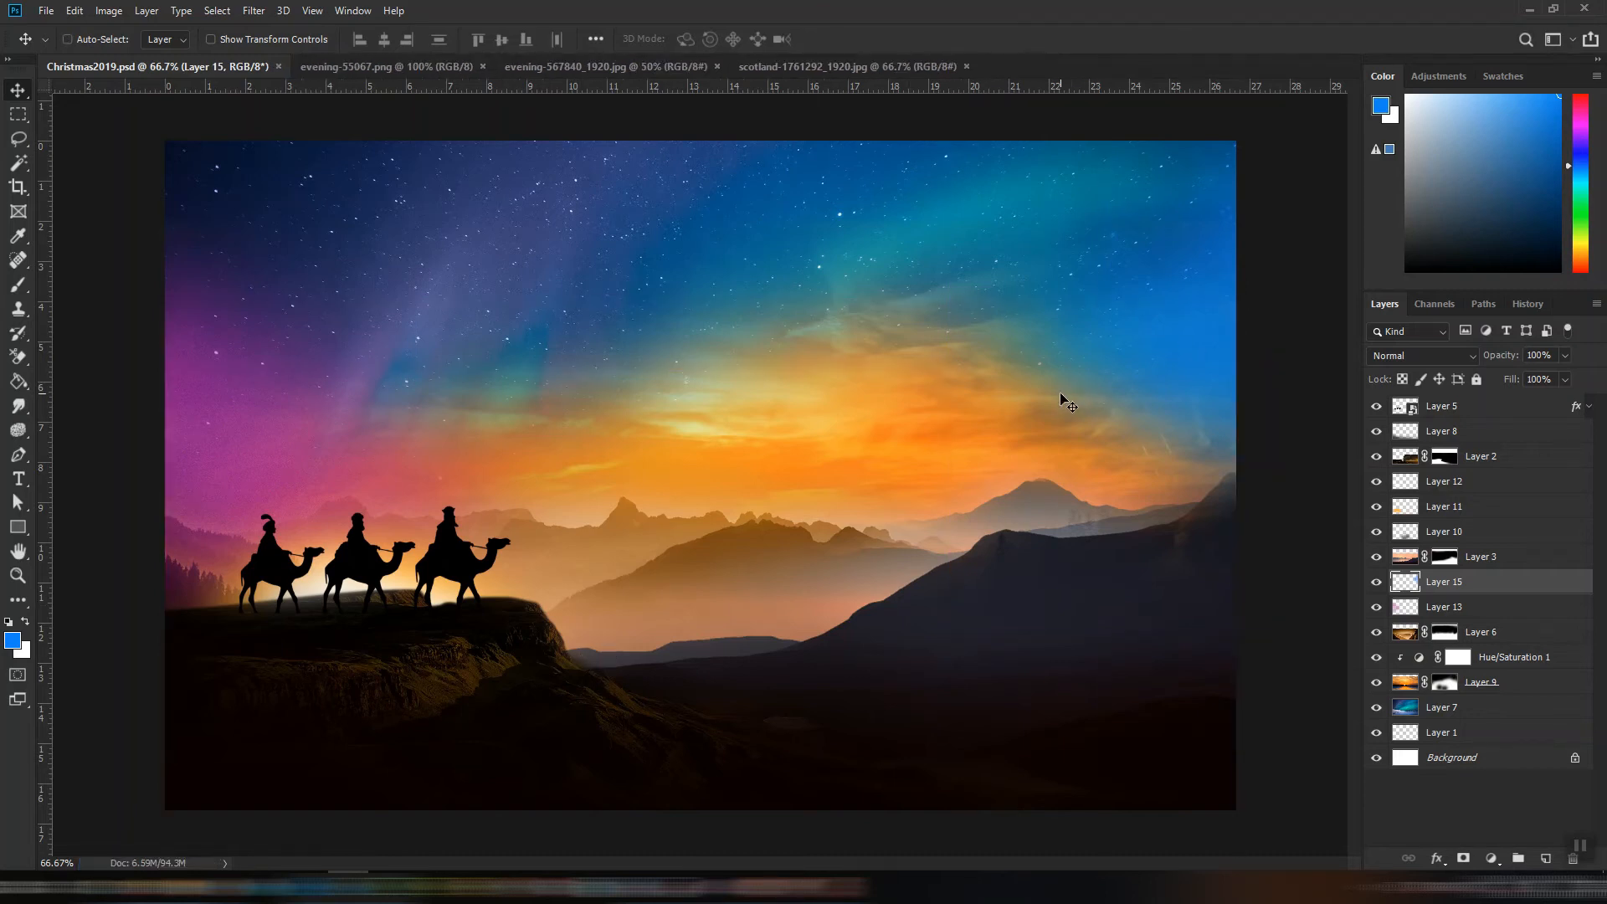
# - Create a layer group above Layer 5 and set the foreground colour to white ffffff
pyautogui.click(1508, 410)
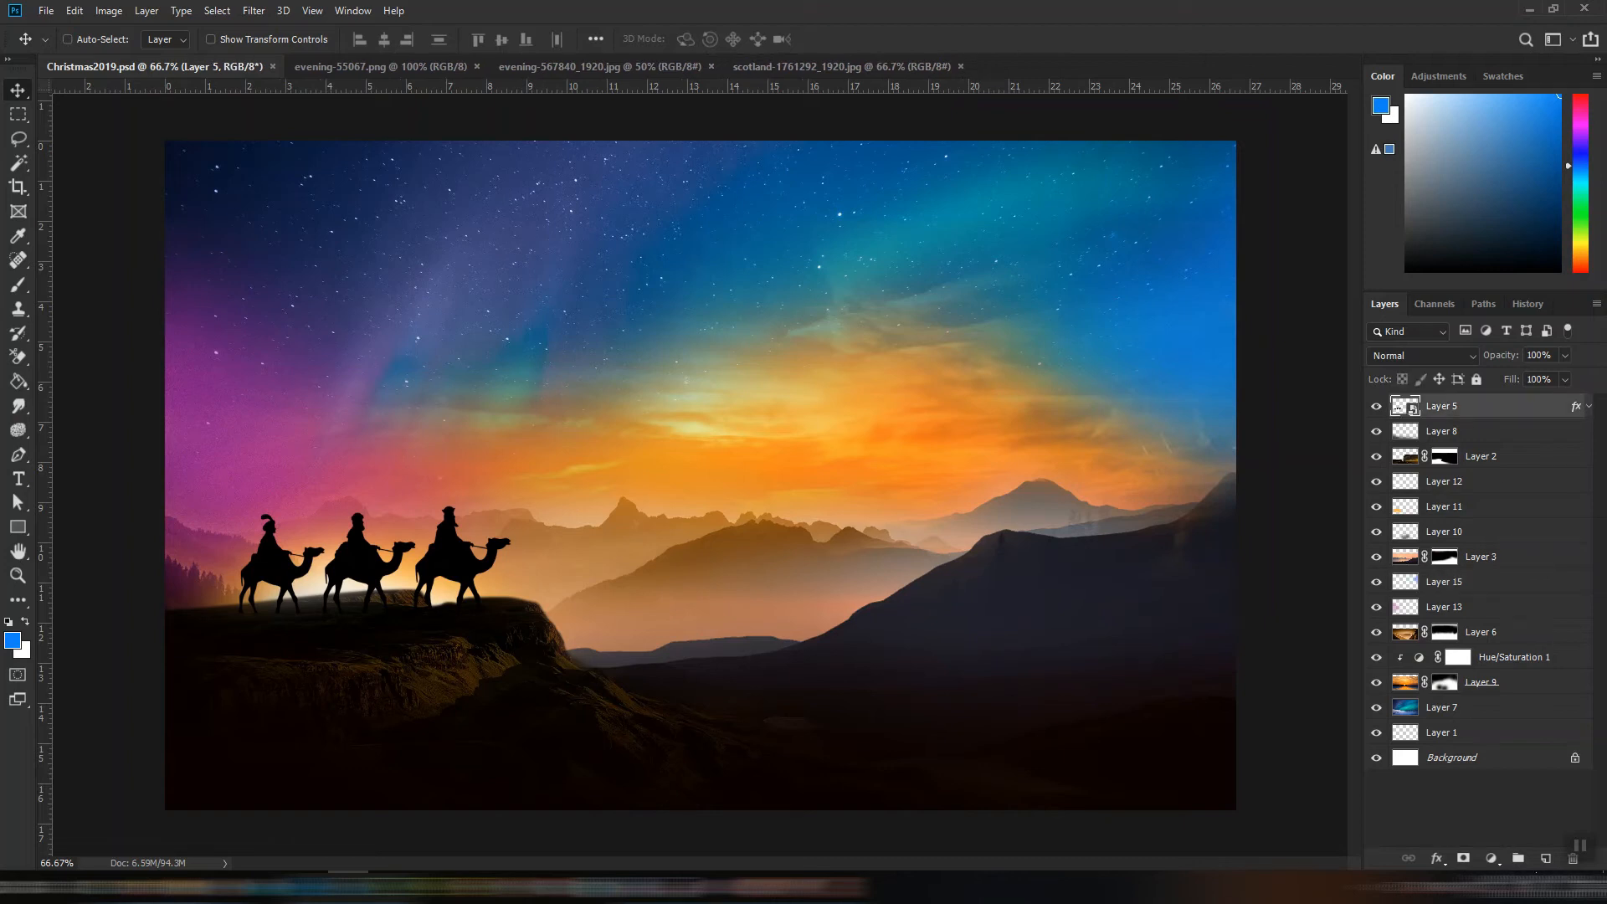
pyautogui.click(1519, 859)
pyautogui.click(12, 646)
pyautogui.write('ffffff')
pyautogui.press('Return')
# - Enlarge the brush preset list and choose a Simen91 Brushes - Weaker star brush from Simen91's Star and Light Effect Brushes
pyautogui.click(18, 286)
pyautogui.click(93, 38)
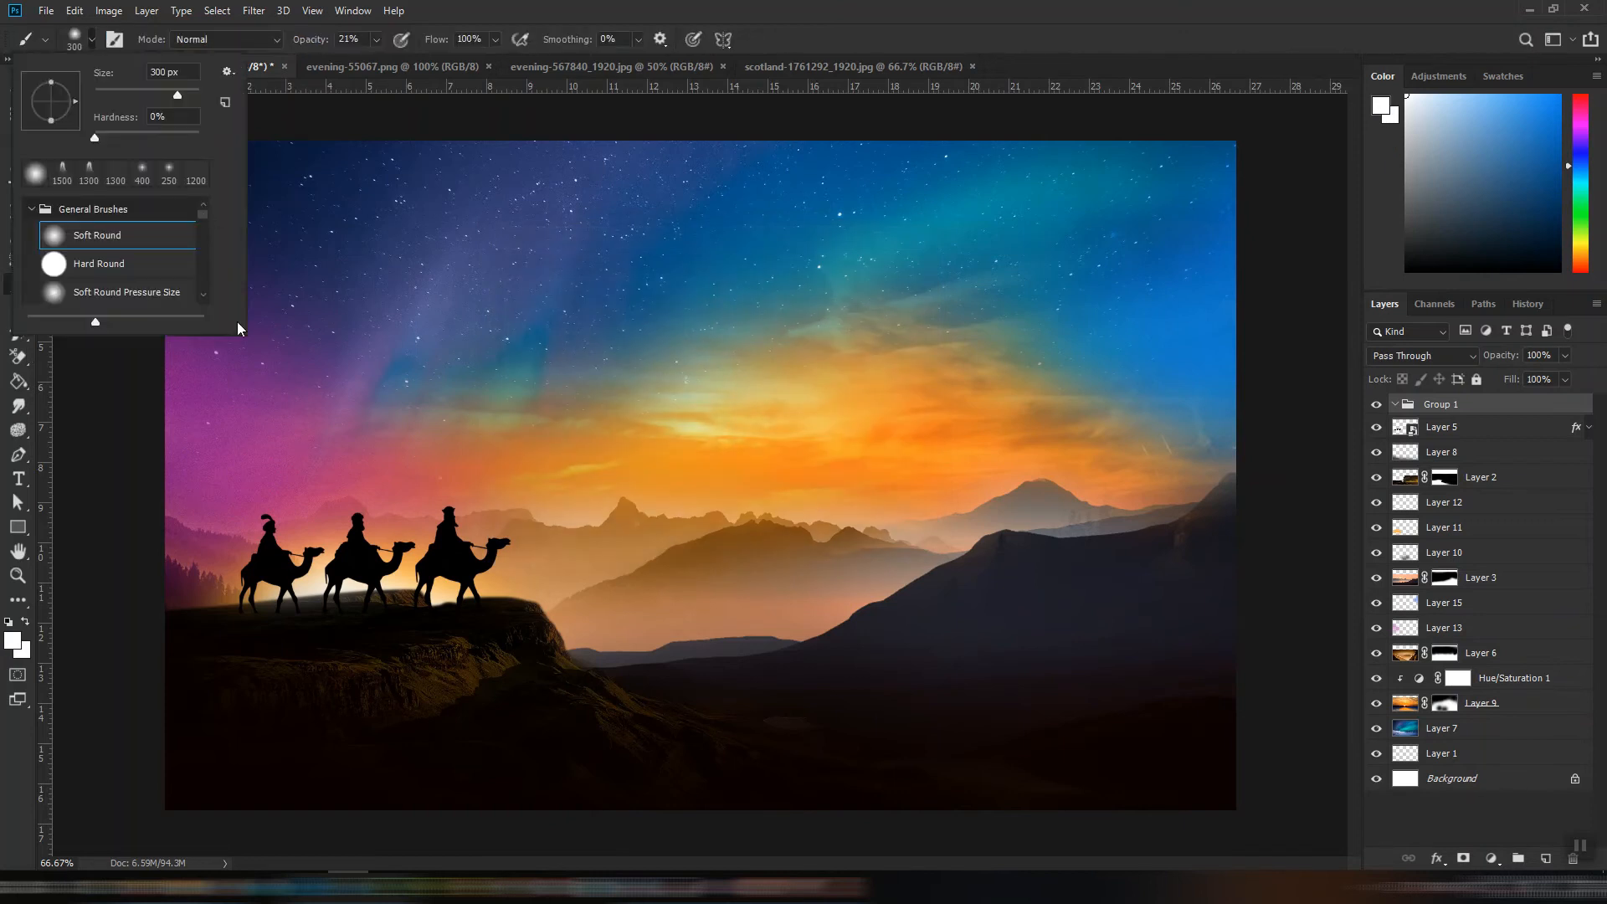
pyautogui.moveTo(244, 331)
pyautogui.mouseDown()
pyautogui.moveTo(1016, 817)
pyautogui.moveTo(1017, 775)
pyautogui.mouseUp()
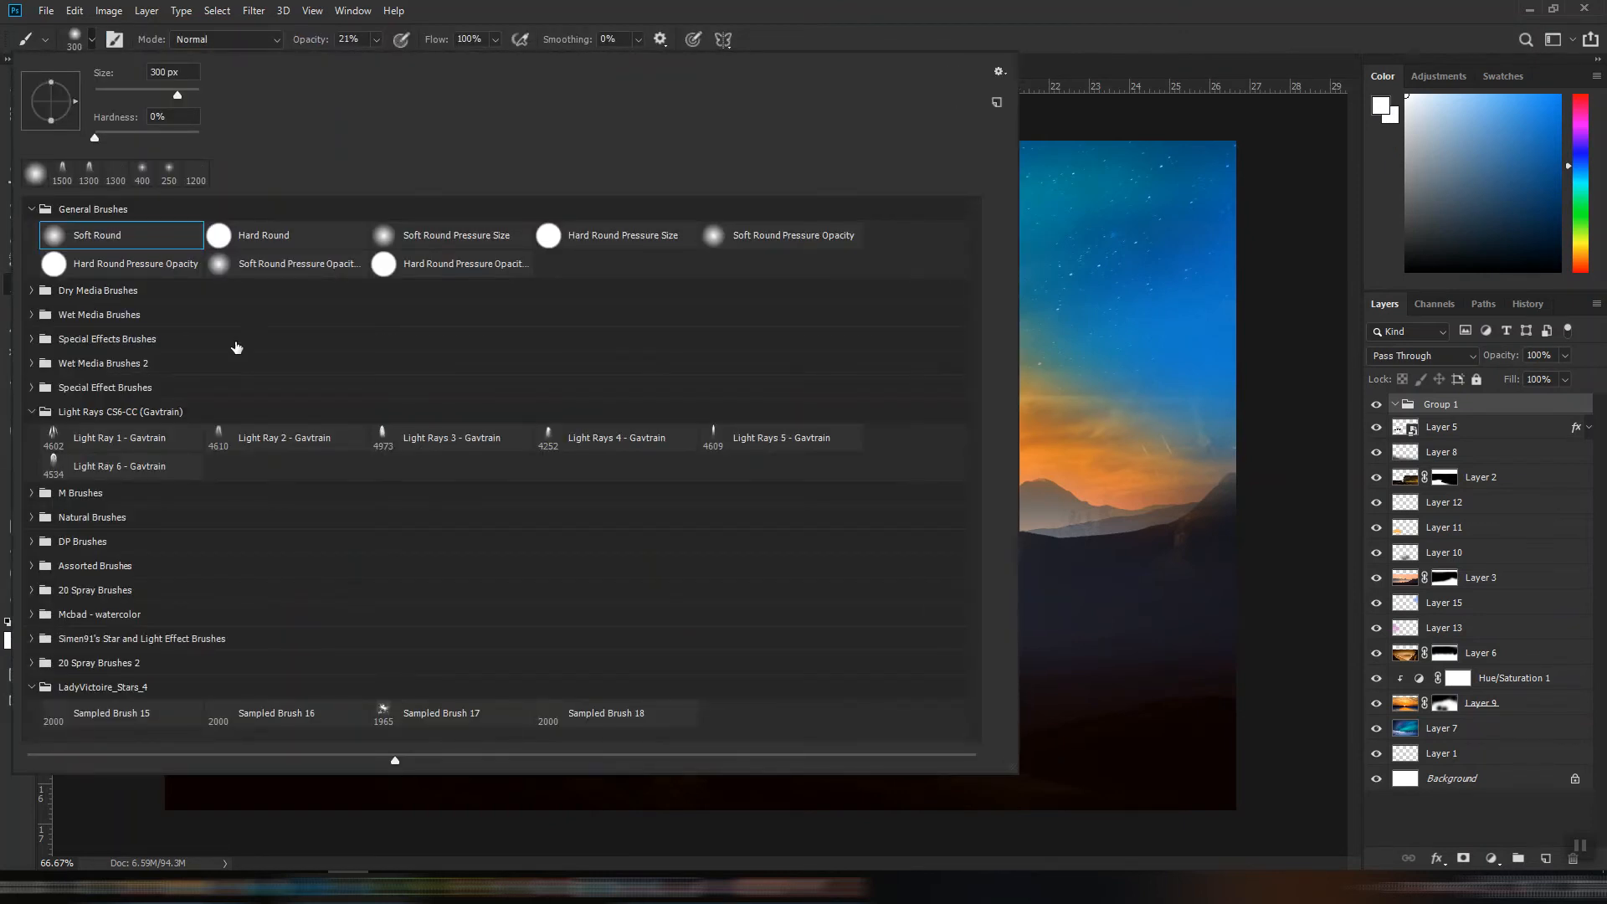
pyautogui.click(30, 412)
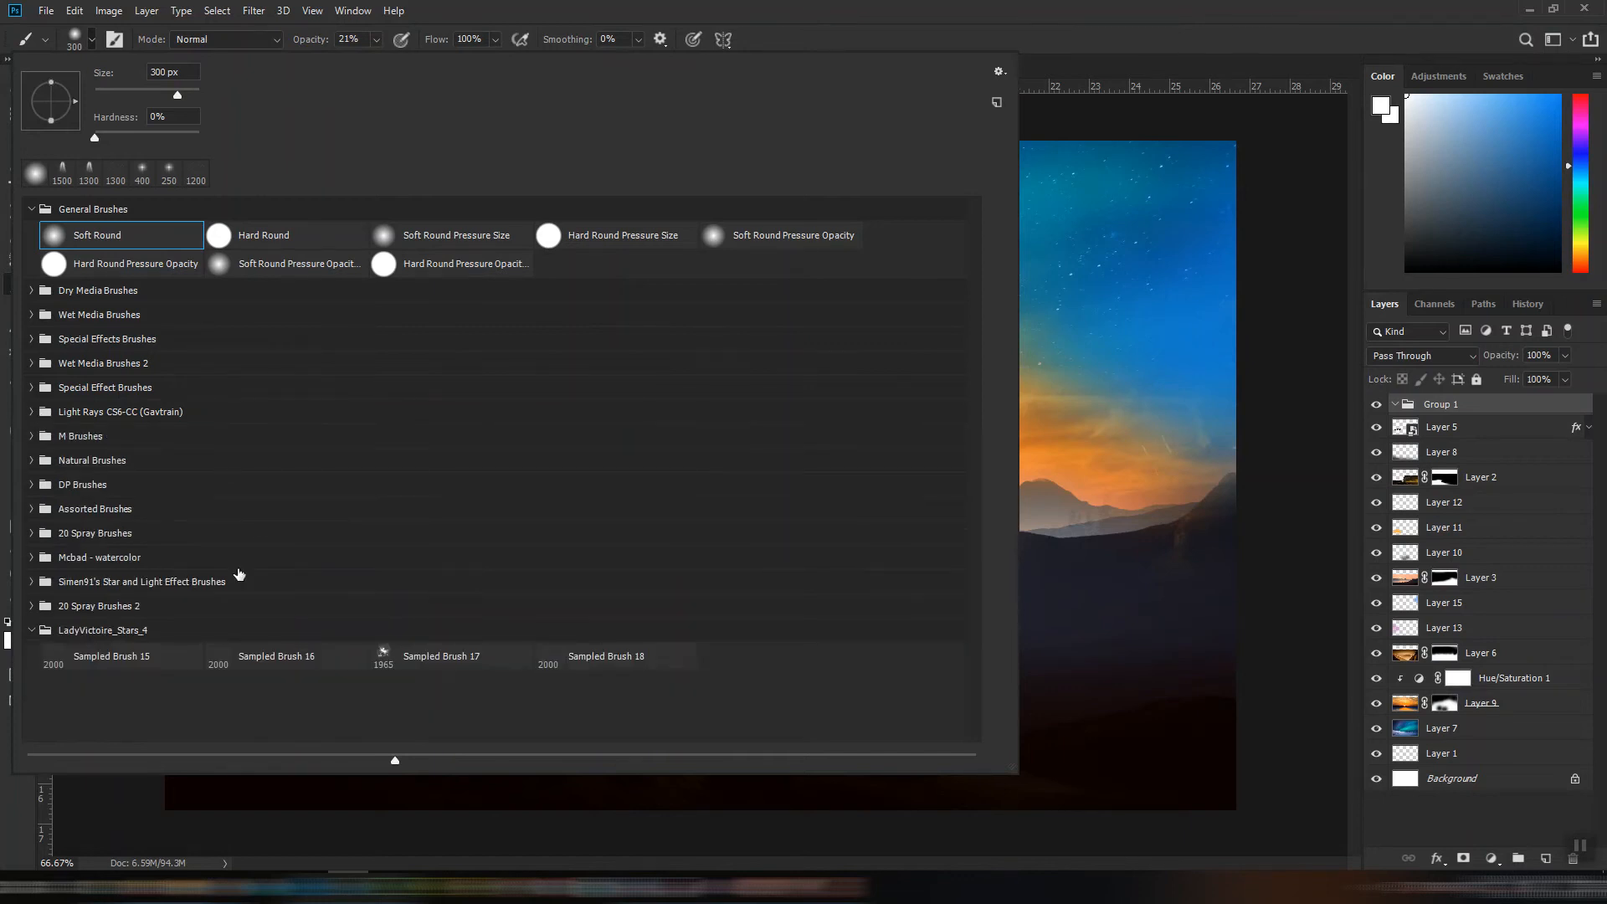
pyautogui.click(32, 607)
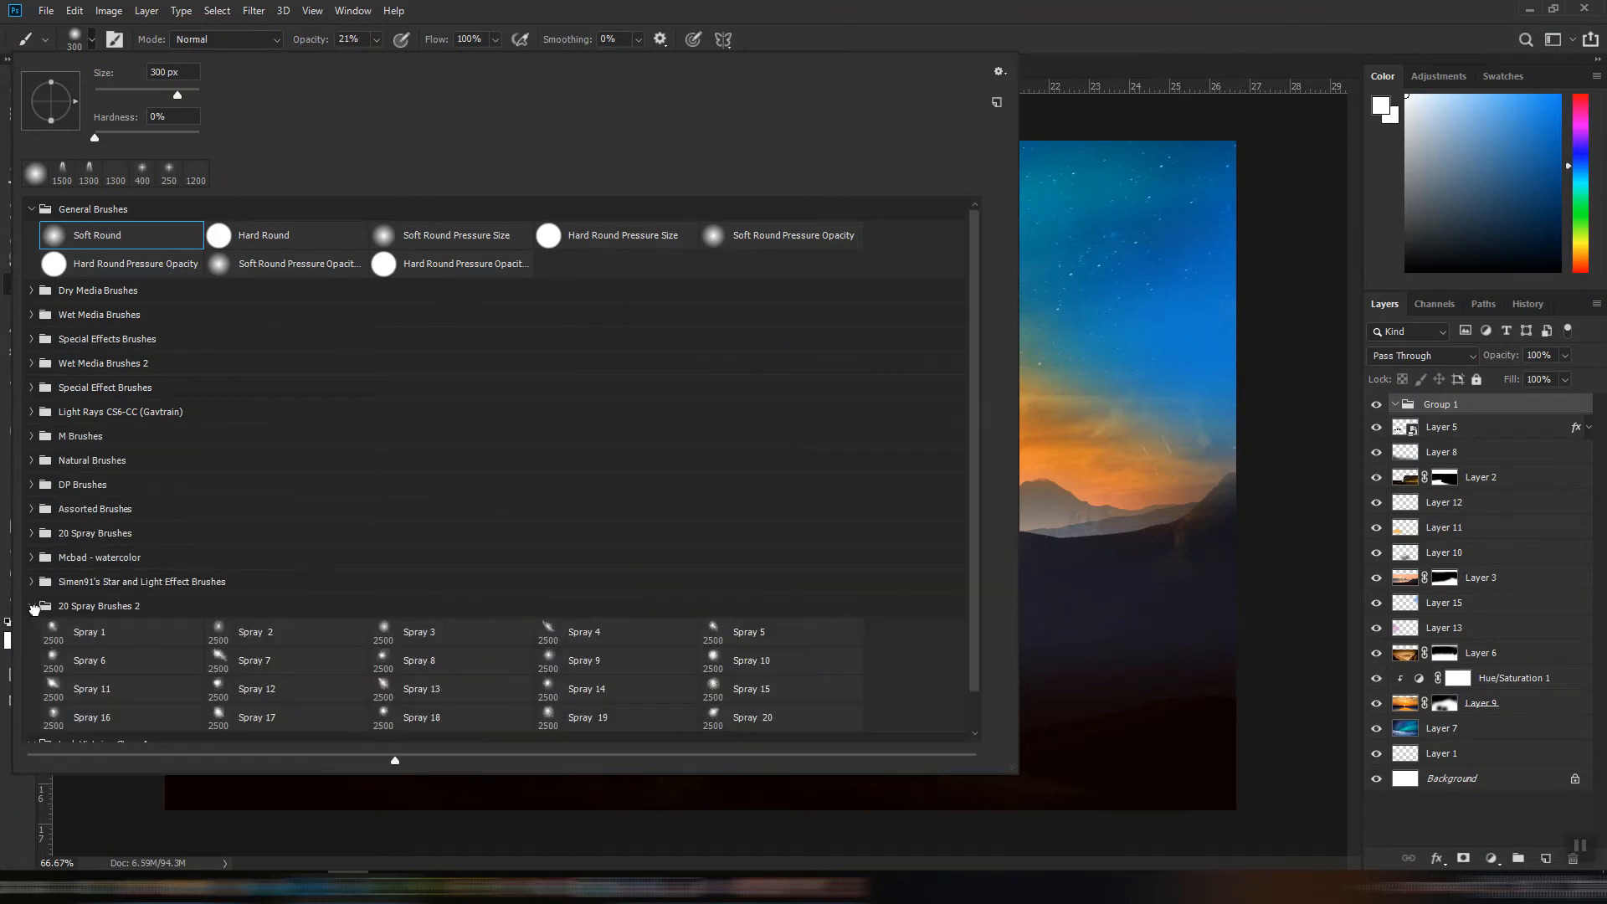
pyautogui.click(29, 582)
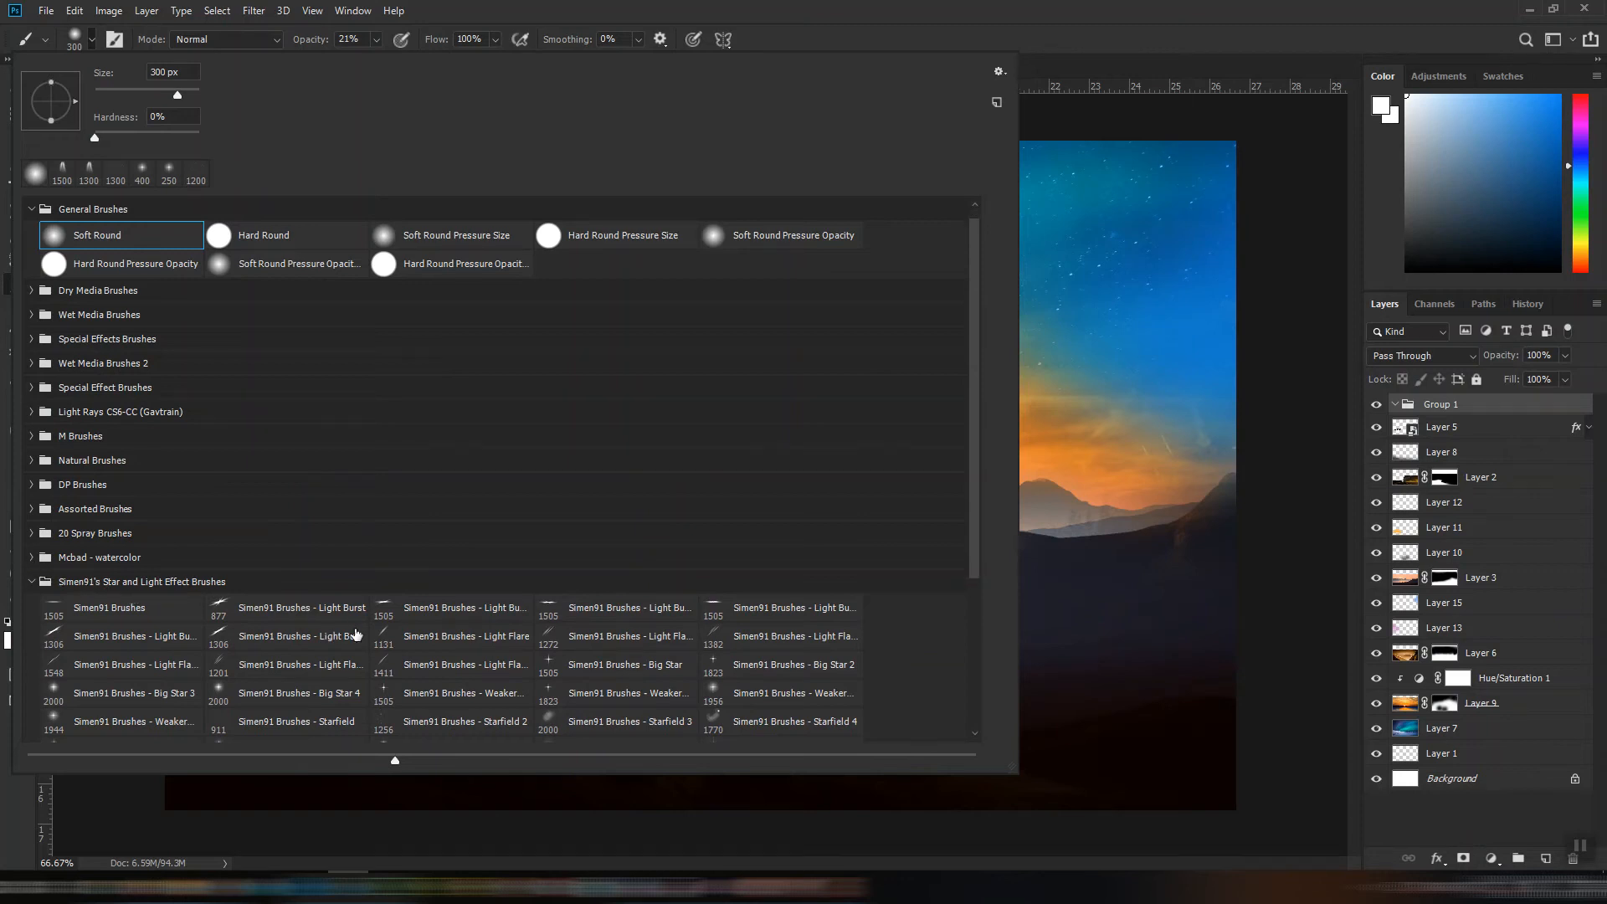
pyautogui.scroll(-3, 360, 636)
pyautogui.click(381, 636)
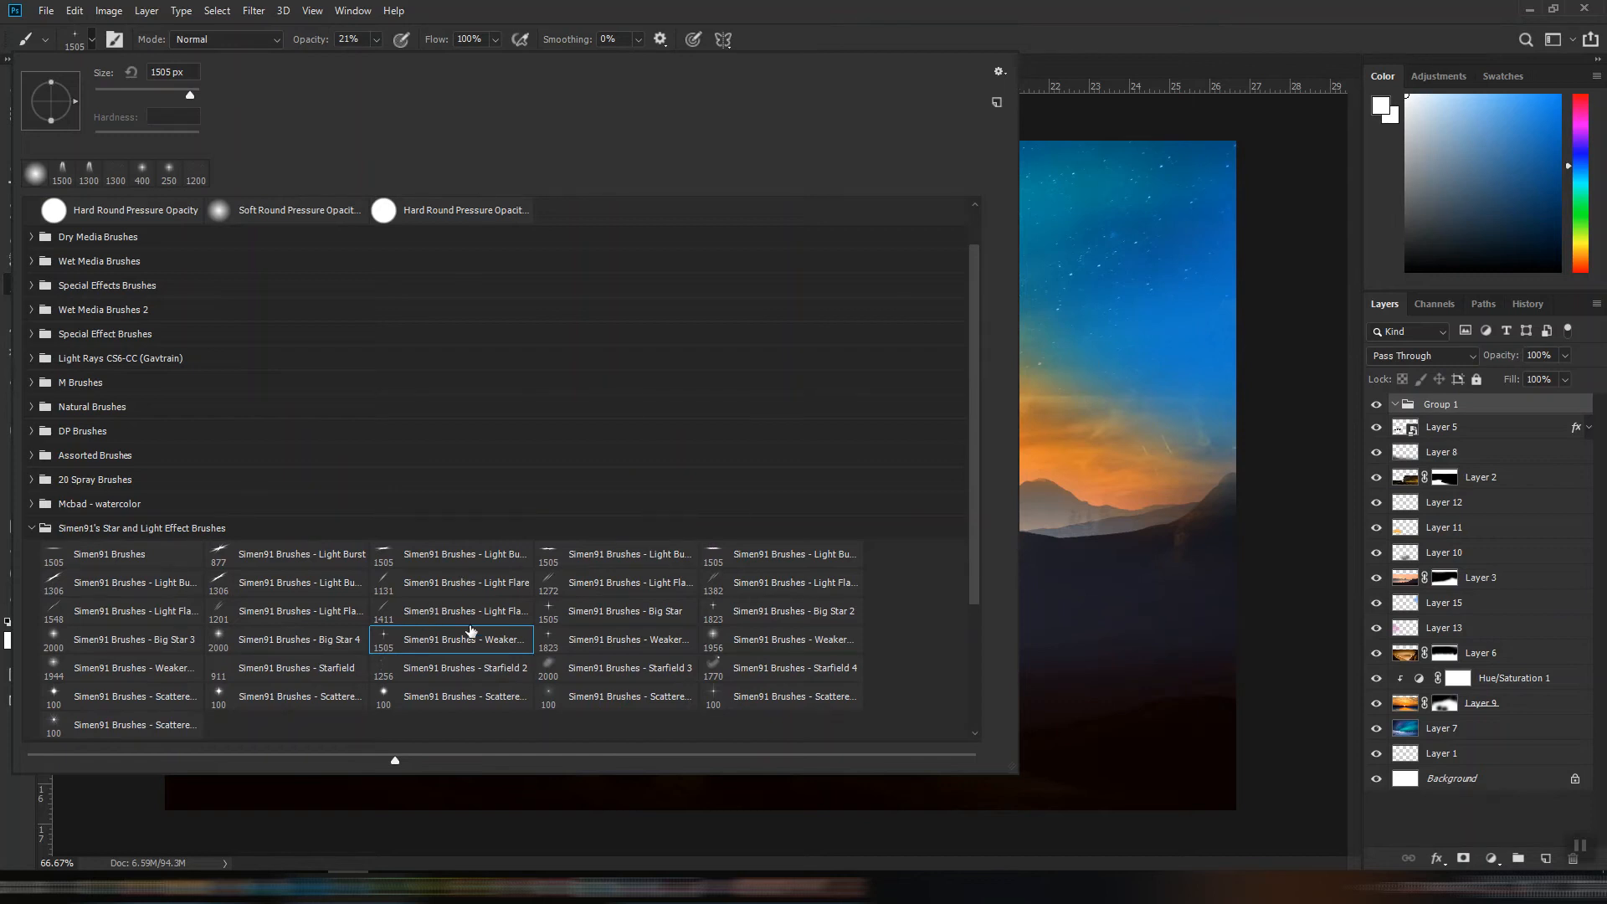
pyautogui.click(1147, 73)
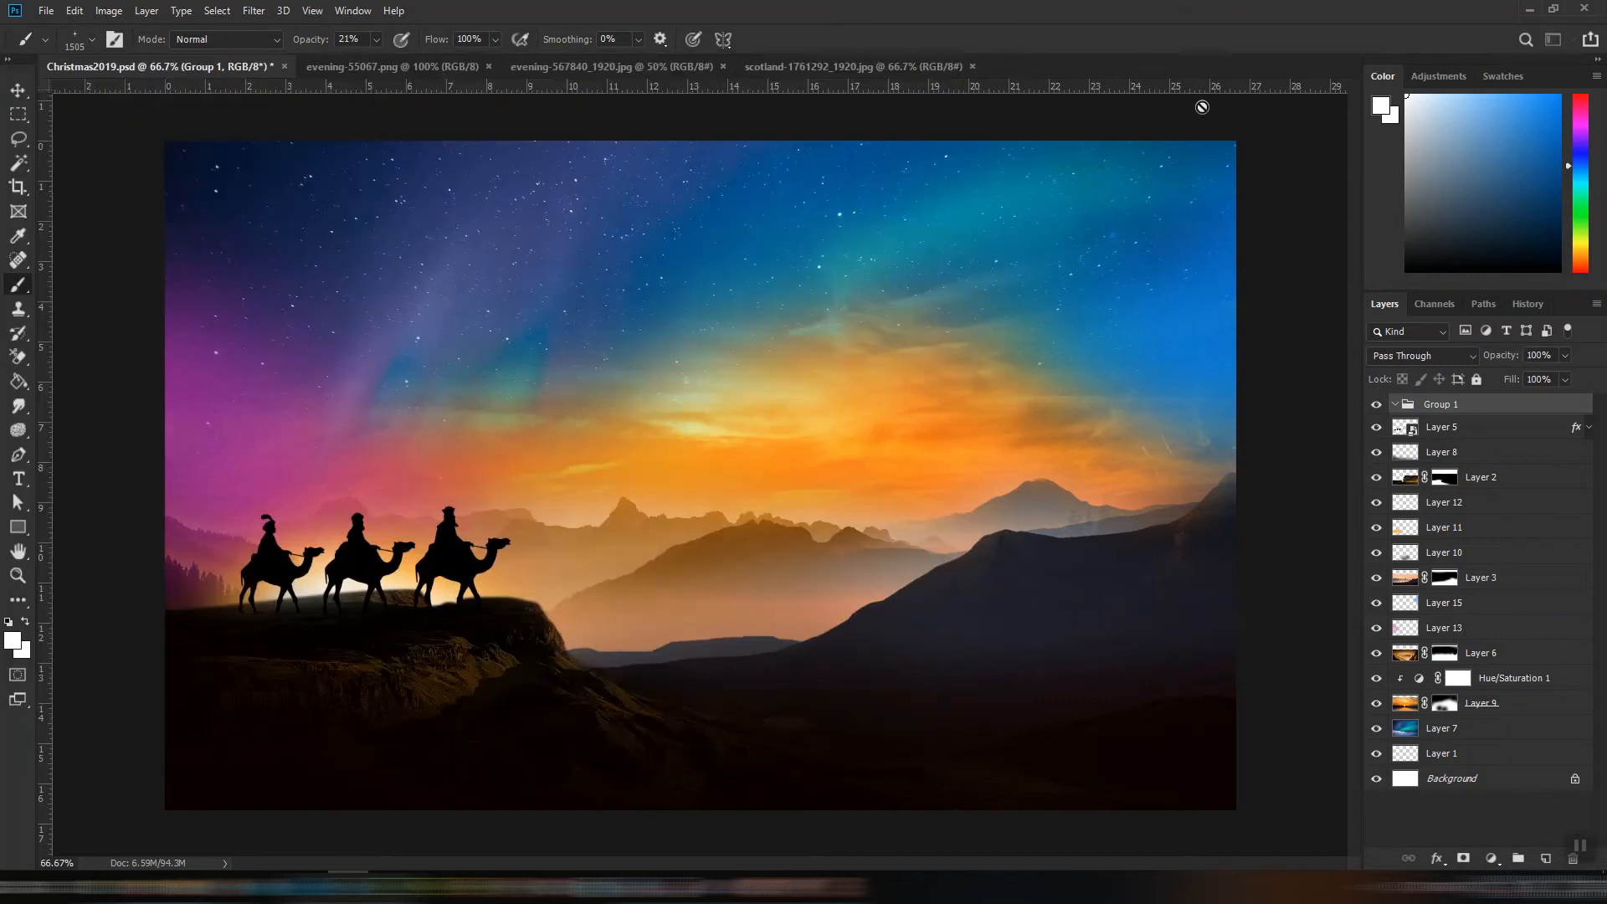
# - Add an empty layer inside Group 1 and set the brush opacity to 100%
pyautogui.click(1546, 858)
pyautogui.press('[')
pyautogui.press('[')
pyautogui.press('[')
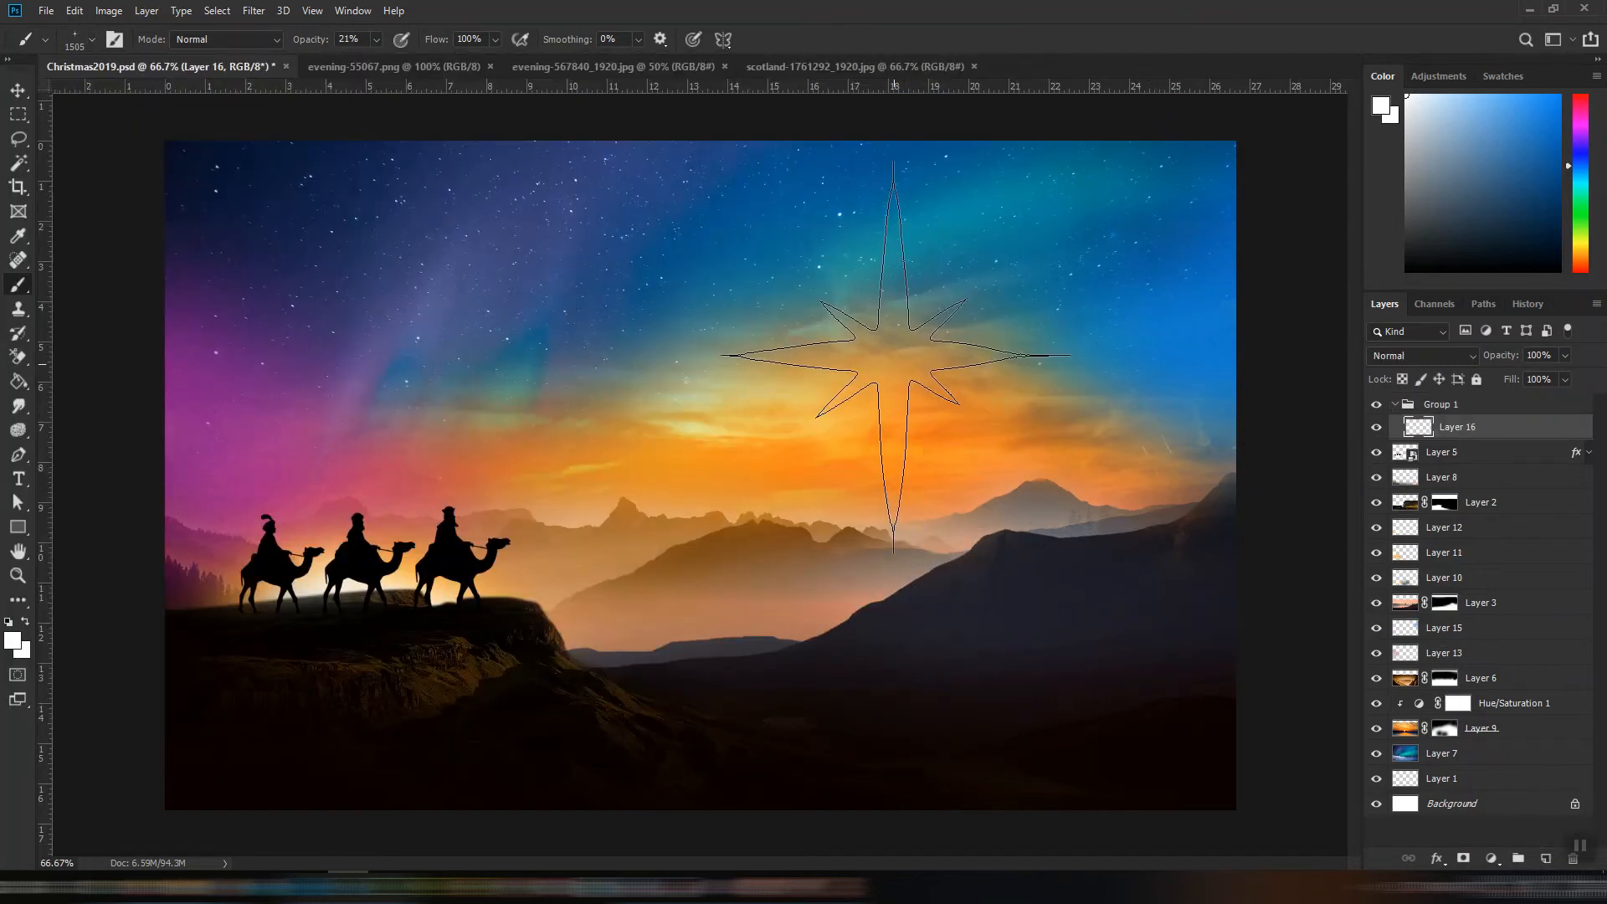
pyautogui.press('[')
pyautogui.moveTo(376, 39); pyautogui.dragTo(540, 82)
# - Try stamping a 600 px pointed star in the sky above the sunset, then undo it
pyautogui.press('[')
pyautogui.press('[')
pyautogui.press('[')
pyautogui.press('[')
pyautogui.press('[')
pyautogui.click(881, 312)
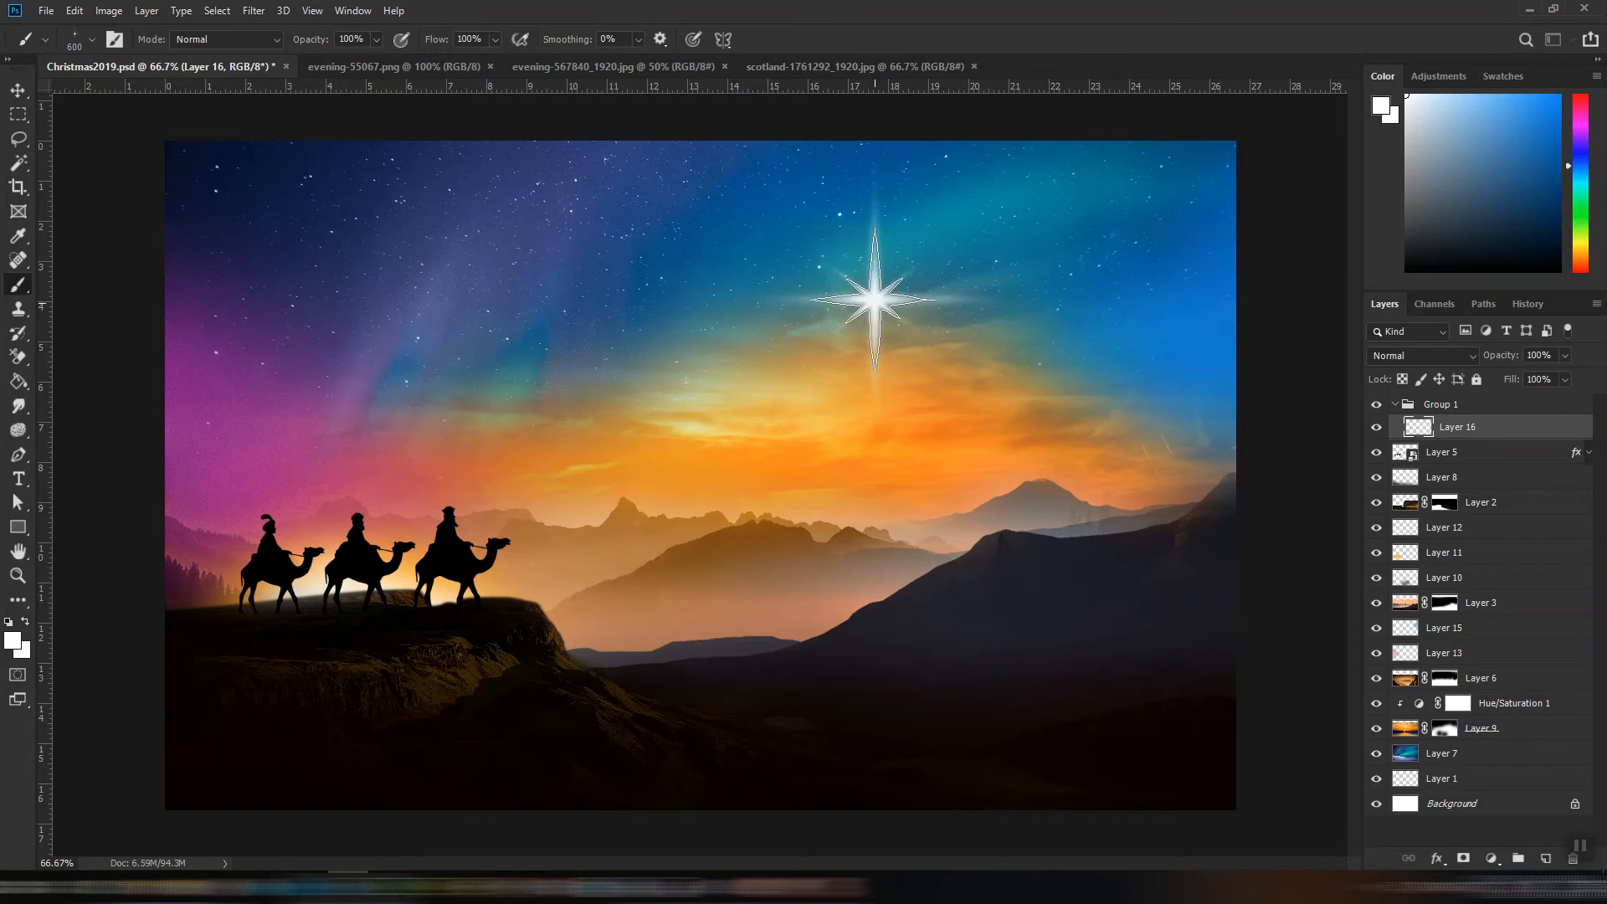
pyautogui.hotkey('ctrl', 'z')
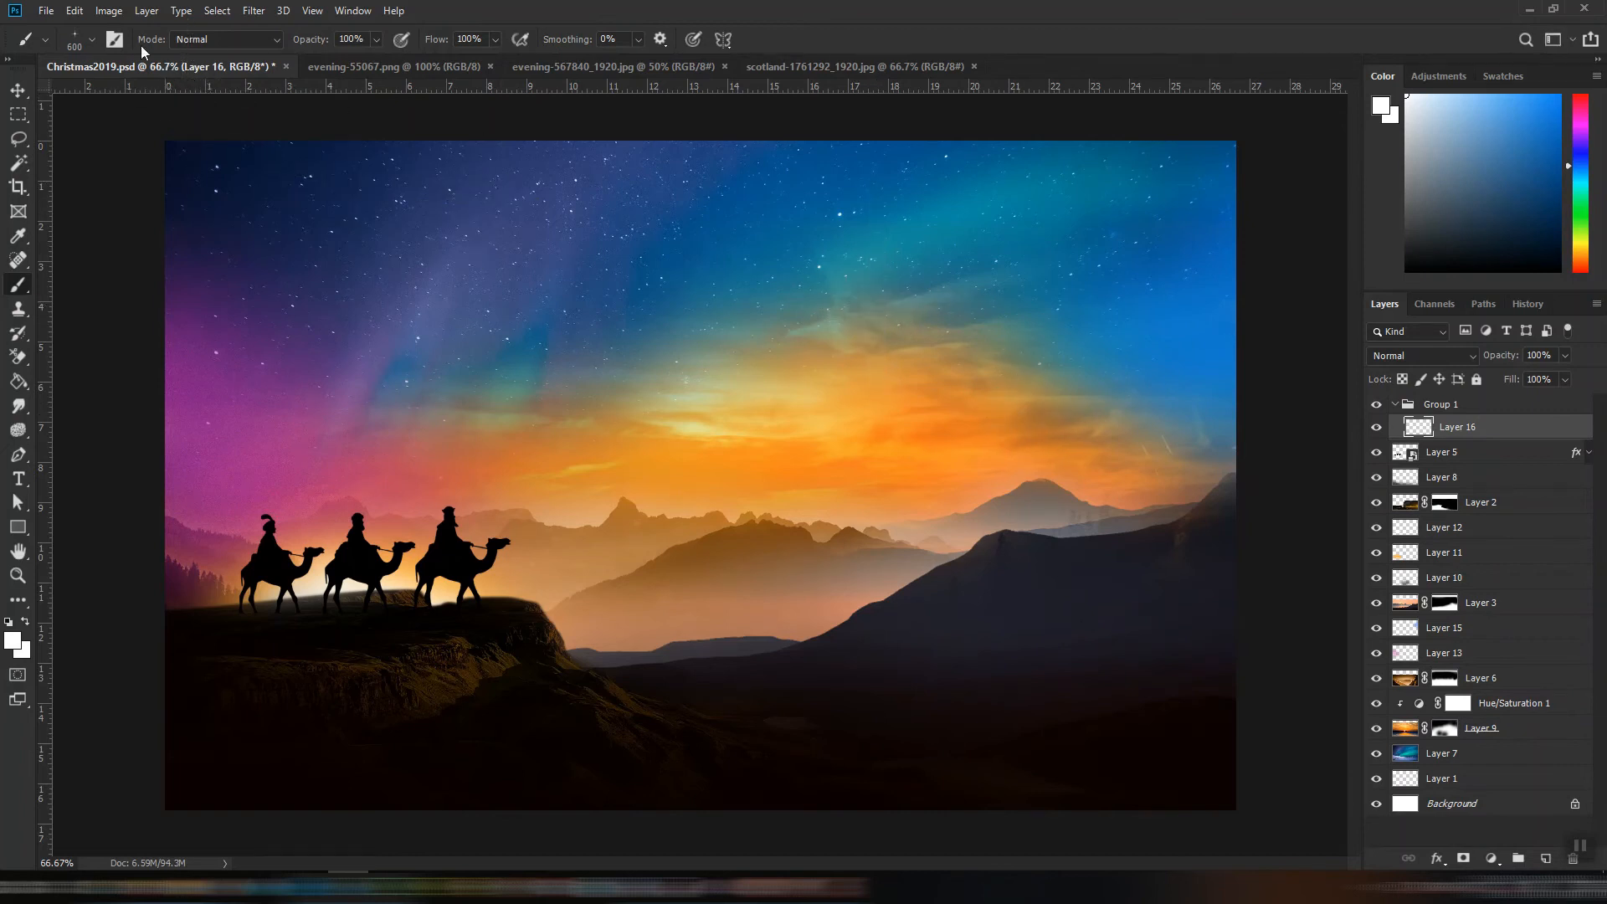
# - Stamp a white glowing star above the sunset with a Simen91 Scattered brush at 900 px, replacing a first trial stamp
pyautogui.click(92, 40)
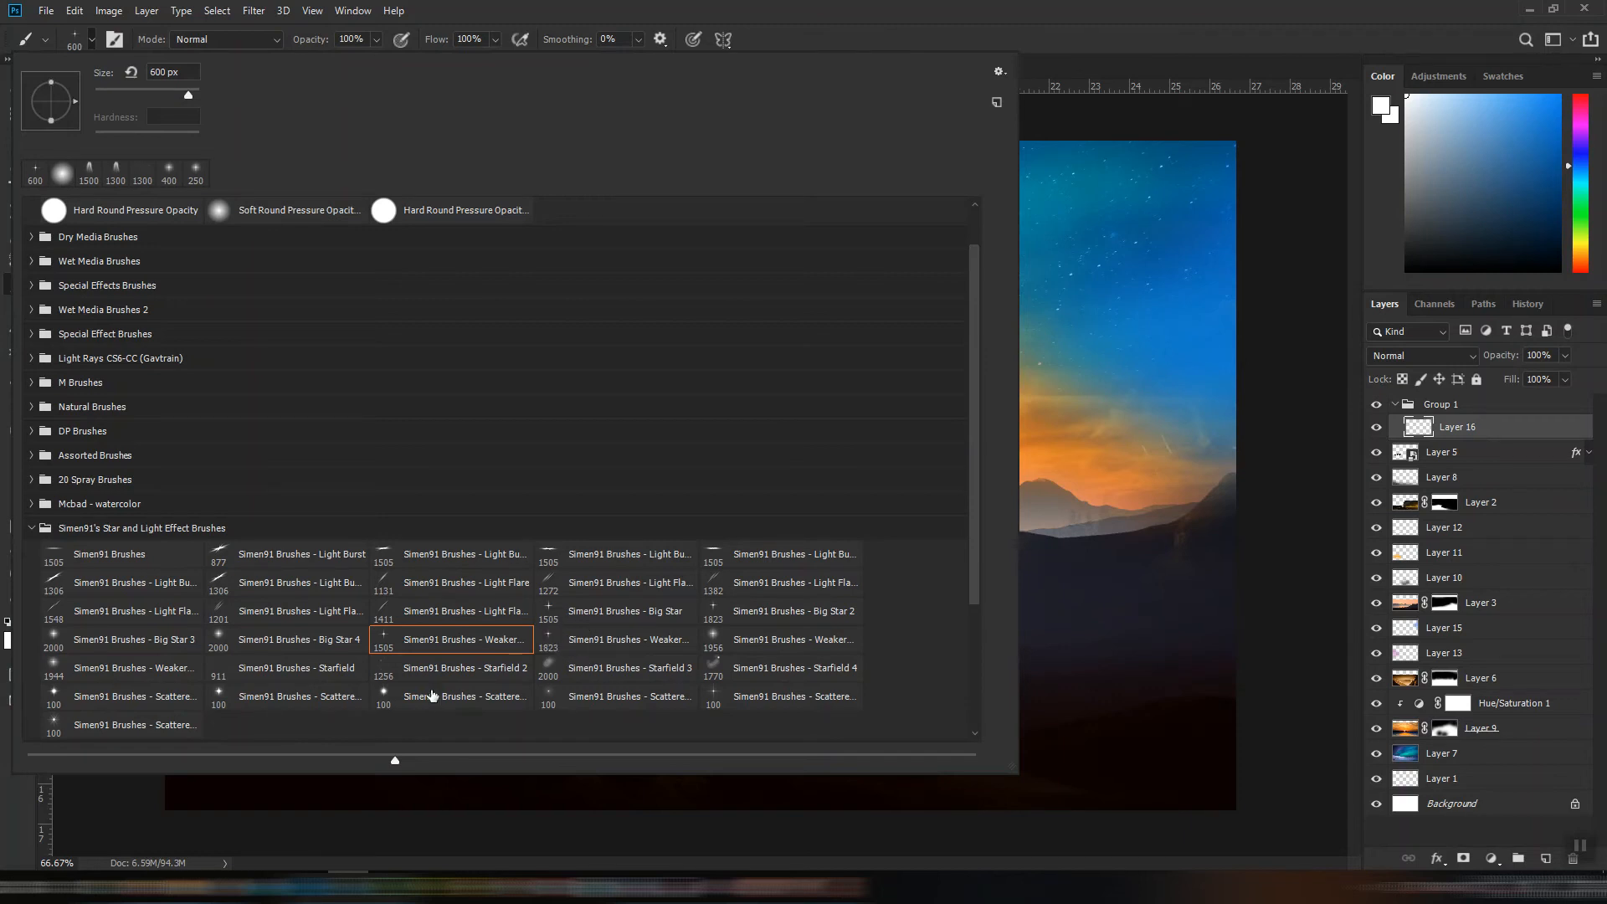
pyautogui.click(381, 698)
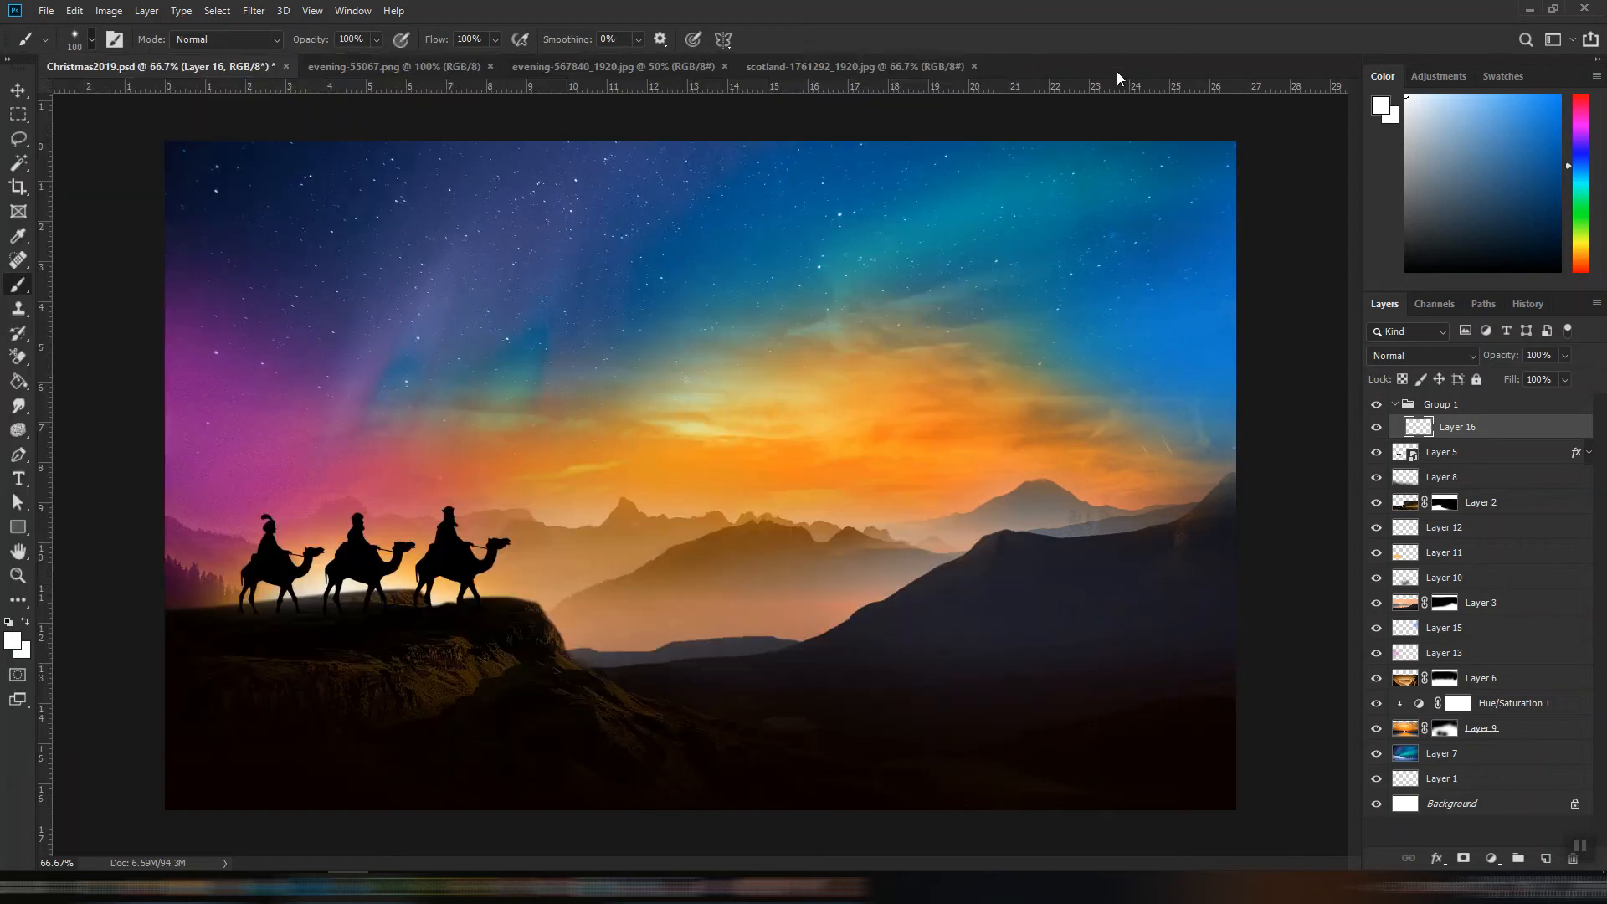
pyautogui.click(1118, 63)
pyautogui.click(790, 347)
pyautogui.hotkey('ctrl', 'z')
pyautogui.click(816, 326)
pyautogui.press(']')
pyautogui.press(']')
pyautogui.press(']')
# - Move the glowing star to the right and scale it proportionally to 90.05%
pyautogui.press('v')
pyautogui.moveTo(815, 321); pyautogui.dragTo(876, 318)
pyautogui.hotkey('ctrl', 't')
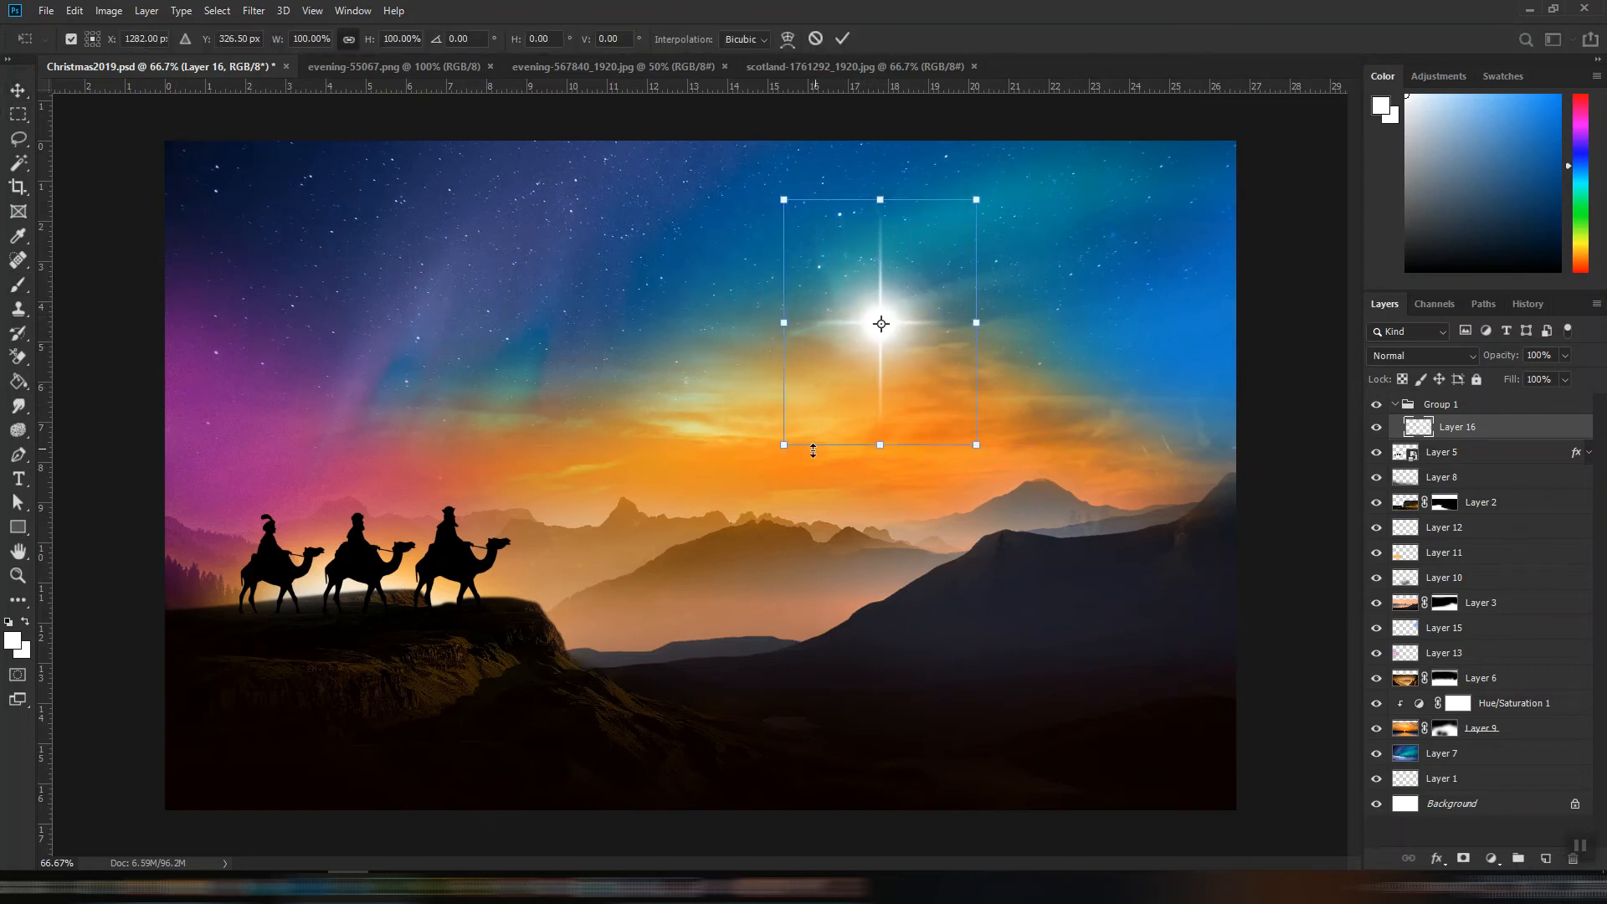
pyautogui.moveTo(784, 447); pyautogui.dragTo(804, 420)
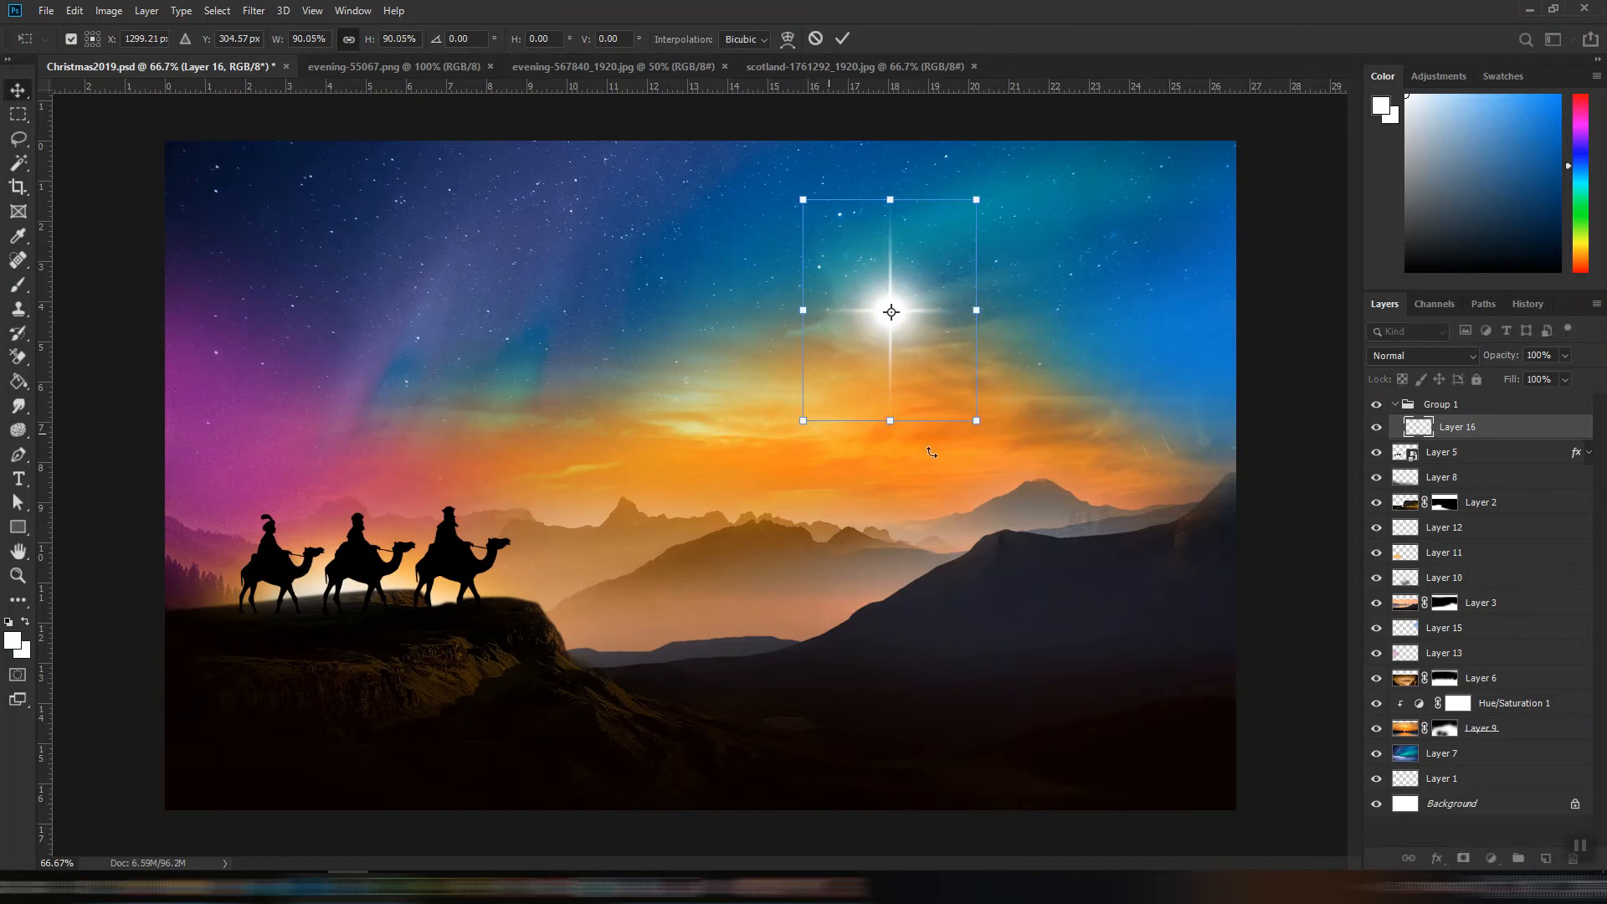
pyautogui.press('Return')
# - Add an empty layer above the star and choose Sampled Brush 15 from the LadyVictoire_Stars_4 brushes
pyautogui.click(1546, 858)
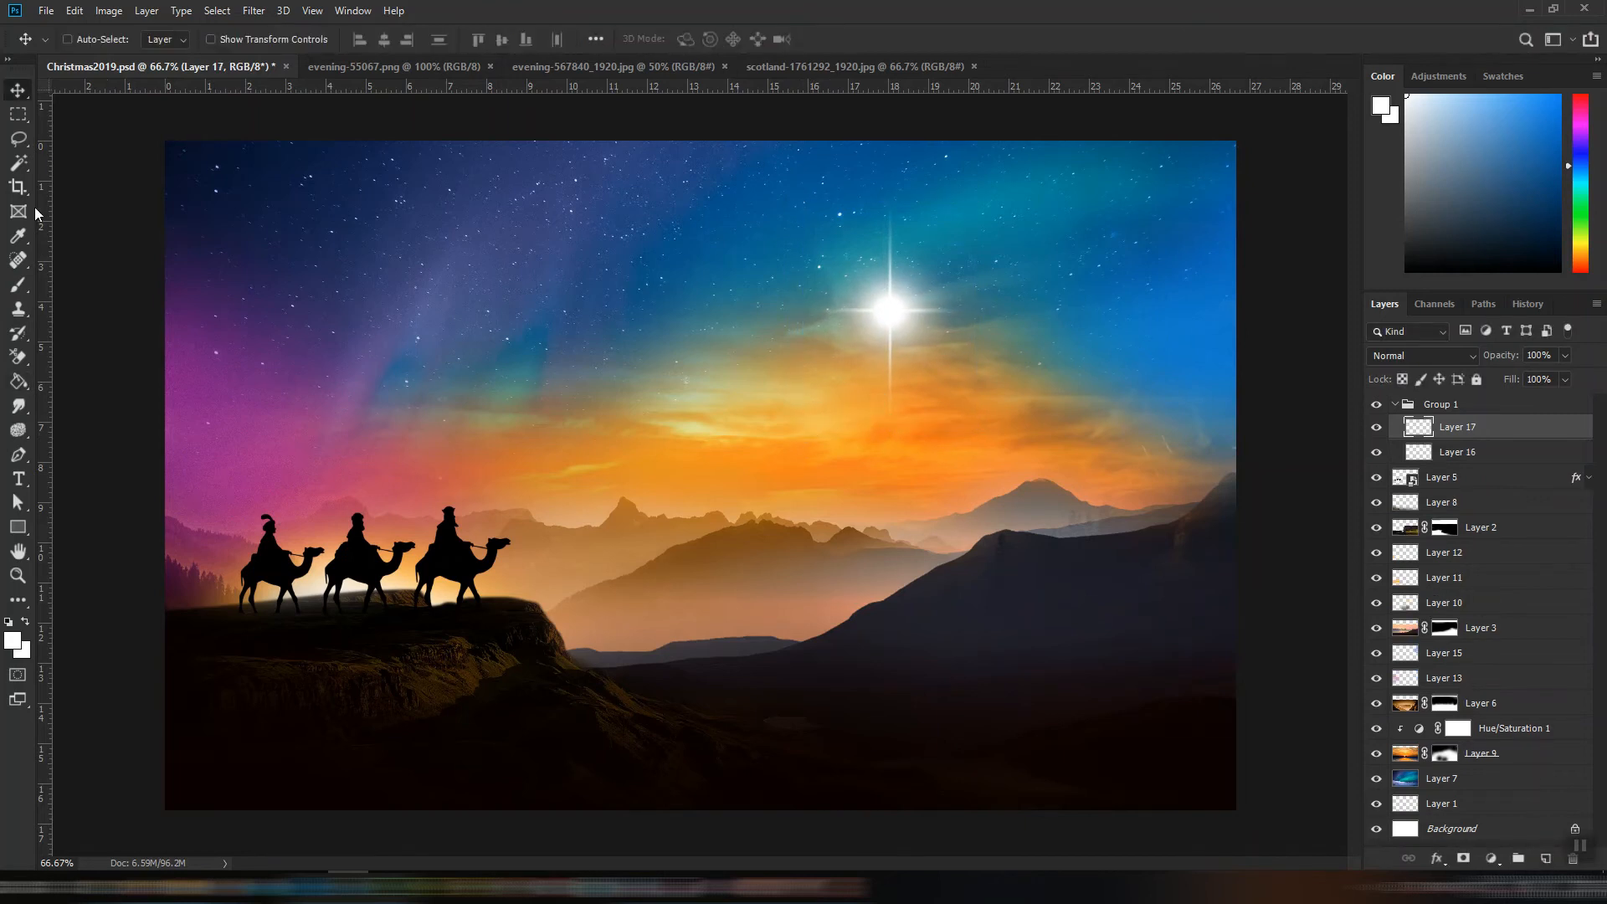
pyautogui.click(19, 285)
pyautogui.click(92, 39)
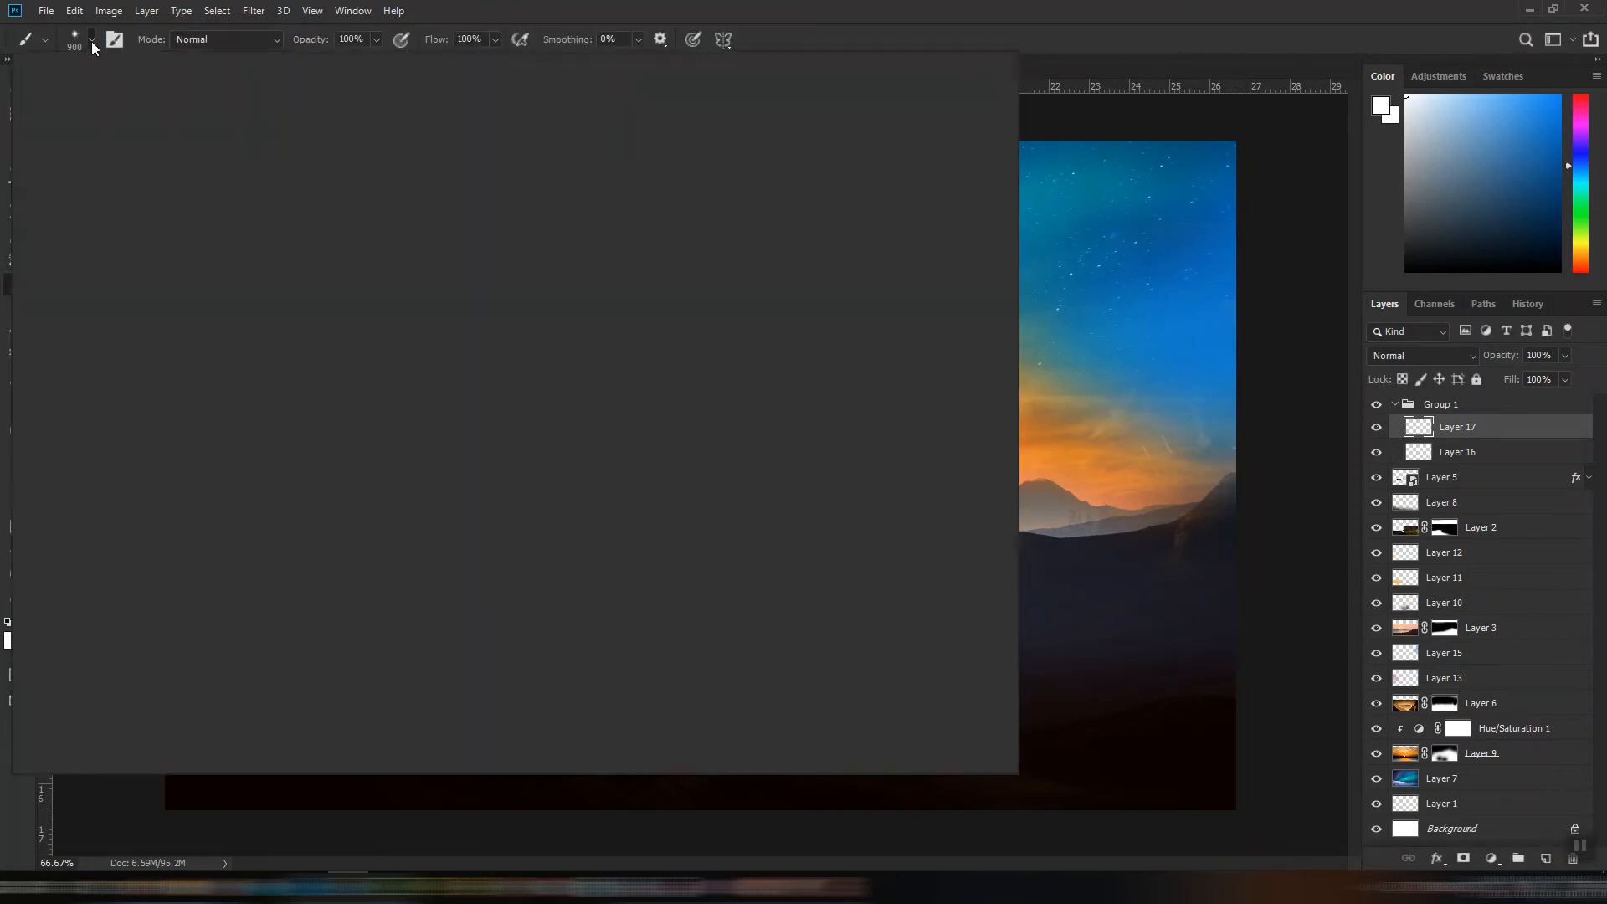
pyautogui.click(32, 528)
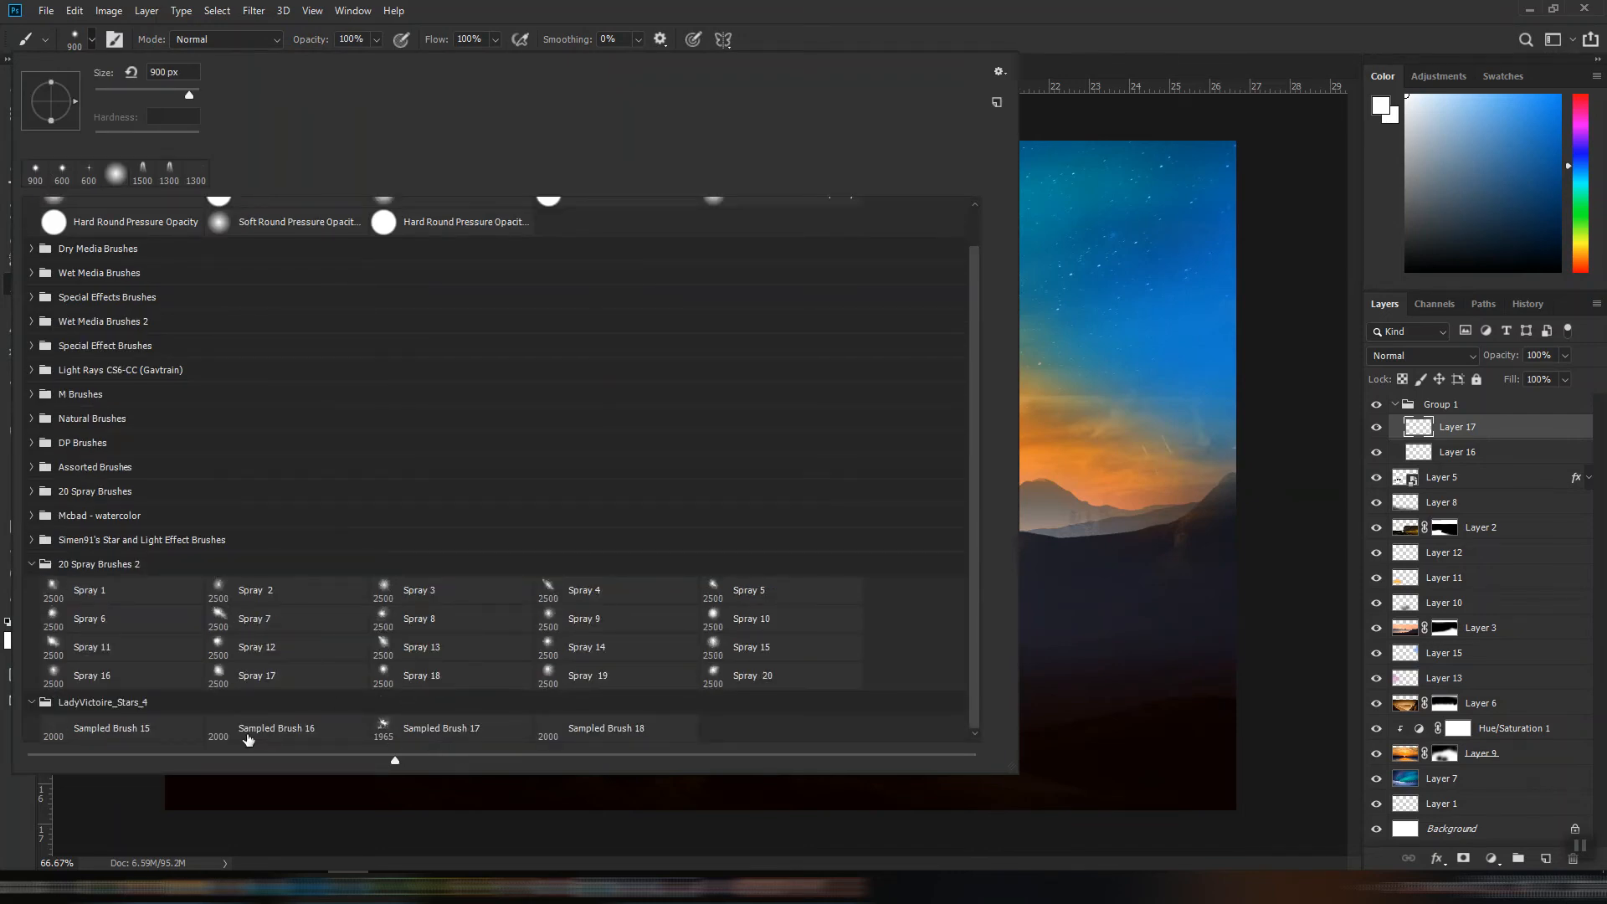
pyautogui.click(87, 733)
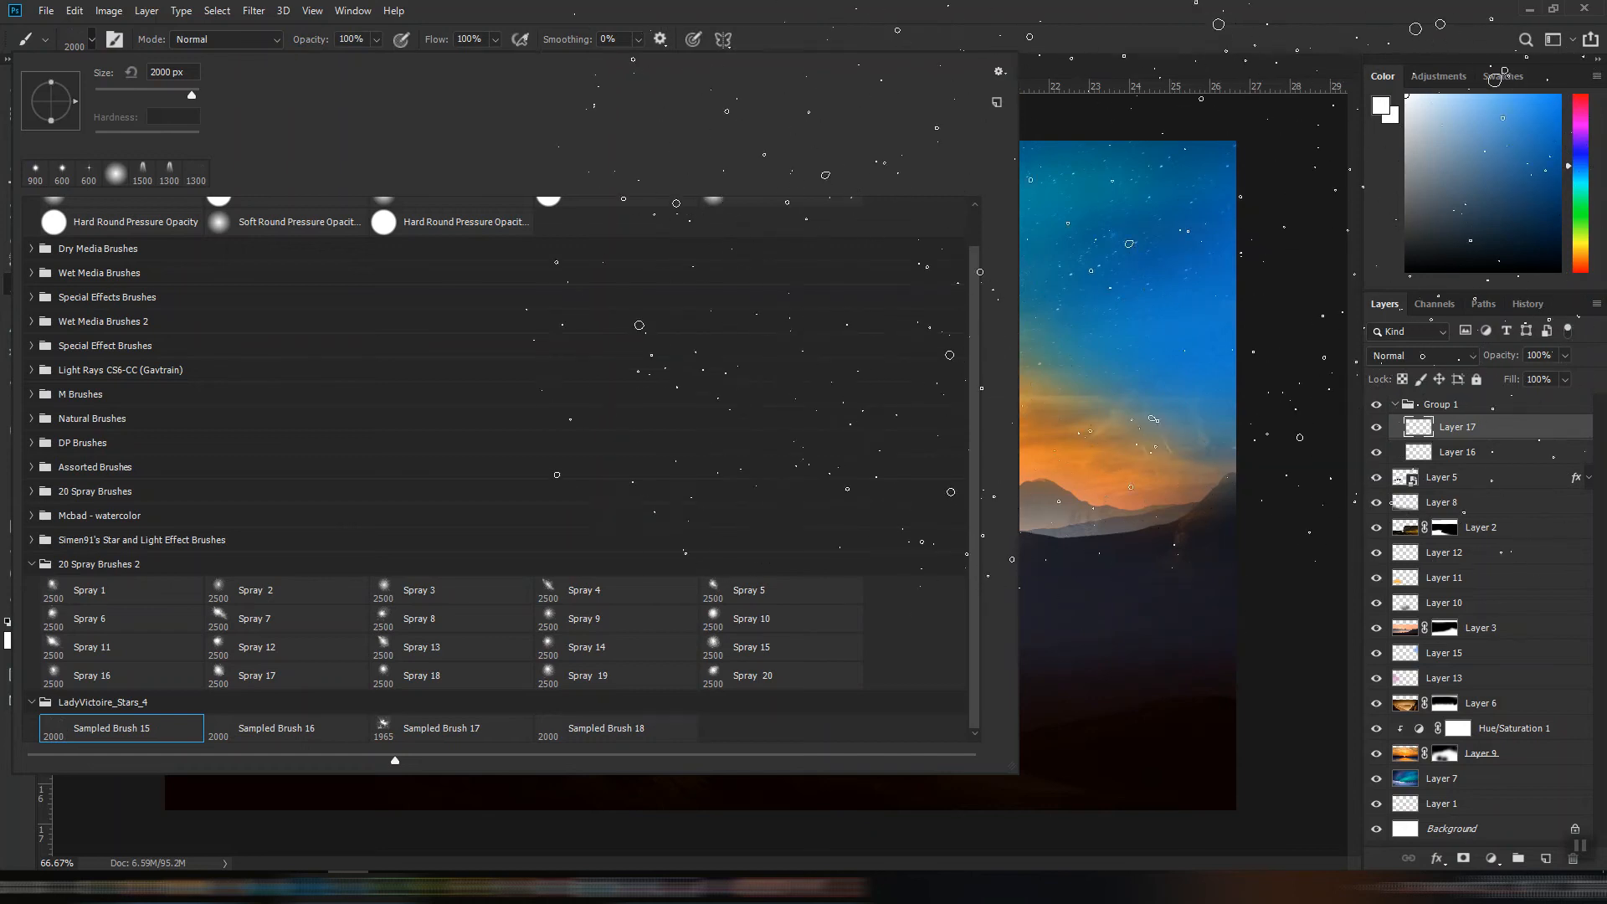
pyautogui.click(1082, 68)
# - Stamp a field of white stars three times on the same spot over the left half of the sky with a 1200 px brush
pyautogui.press('[')
pyautogui.press('[')
pyautogui.press('[')
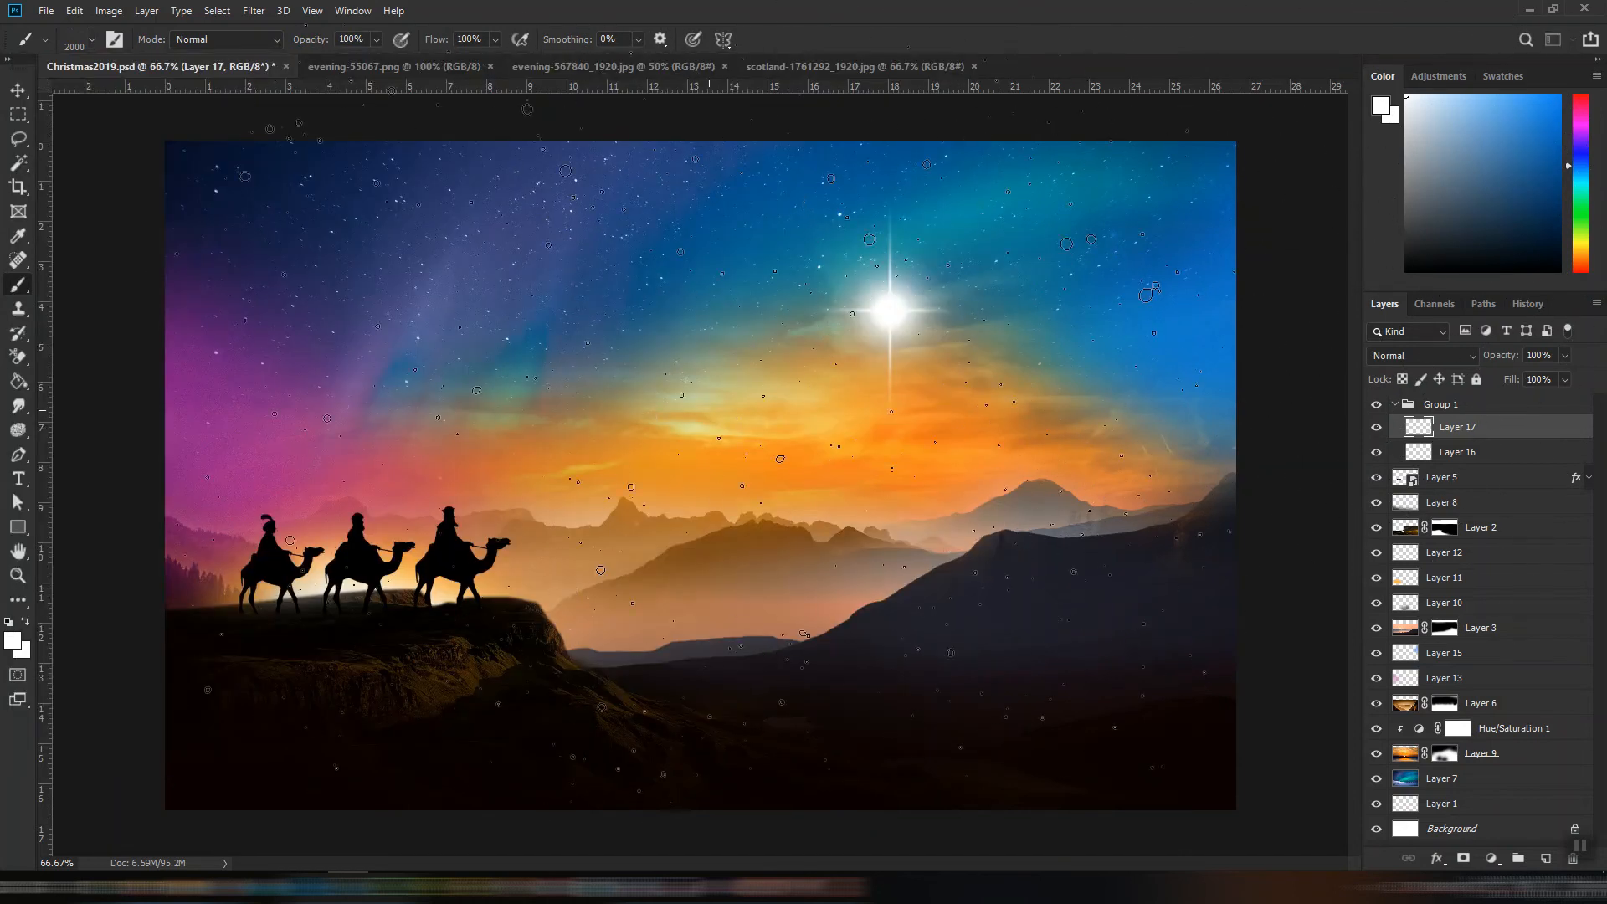
pyautogui.press('[')
pyautogui.press('[')
pyautogui.press('[')
pyautogui.click(585, 396)
pyautogui.click(585, 396)
pyautogui.click(585, 396)
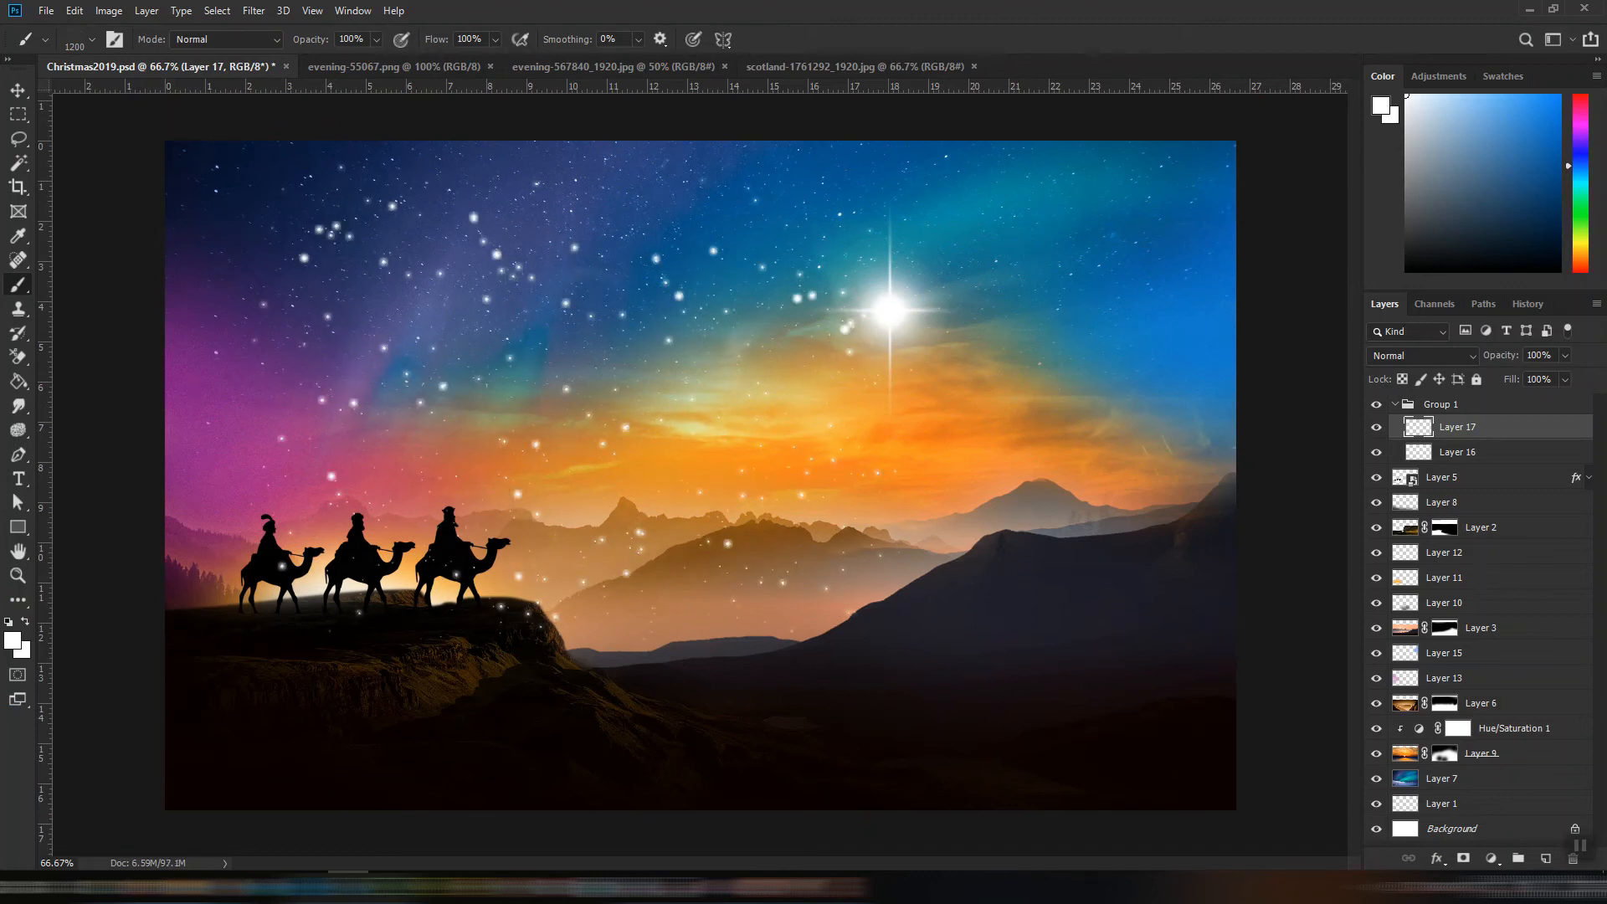
# - Move the stamped star field up and to the left in the sky and collapse Group 1
pyautogui.press('v')
pyautogui.moveTo(735, 320); pyautogui.dragTo(653, 260)
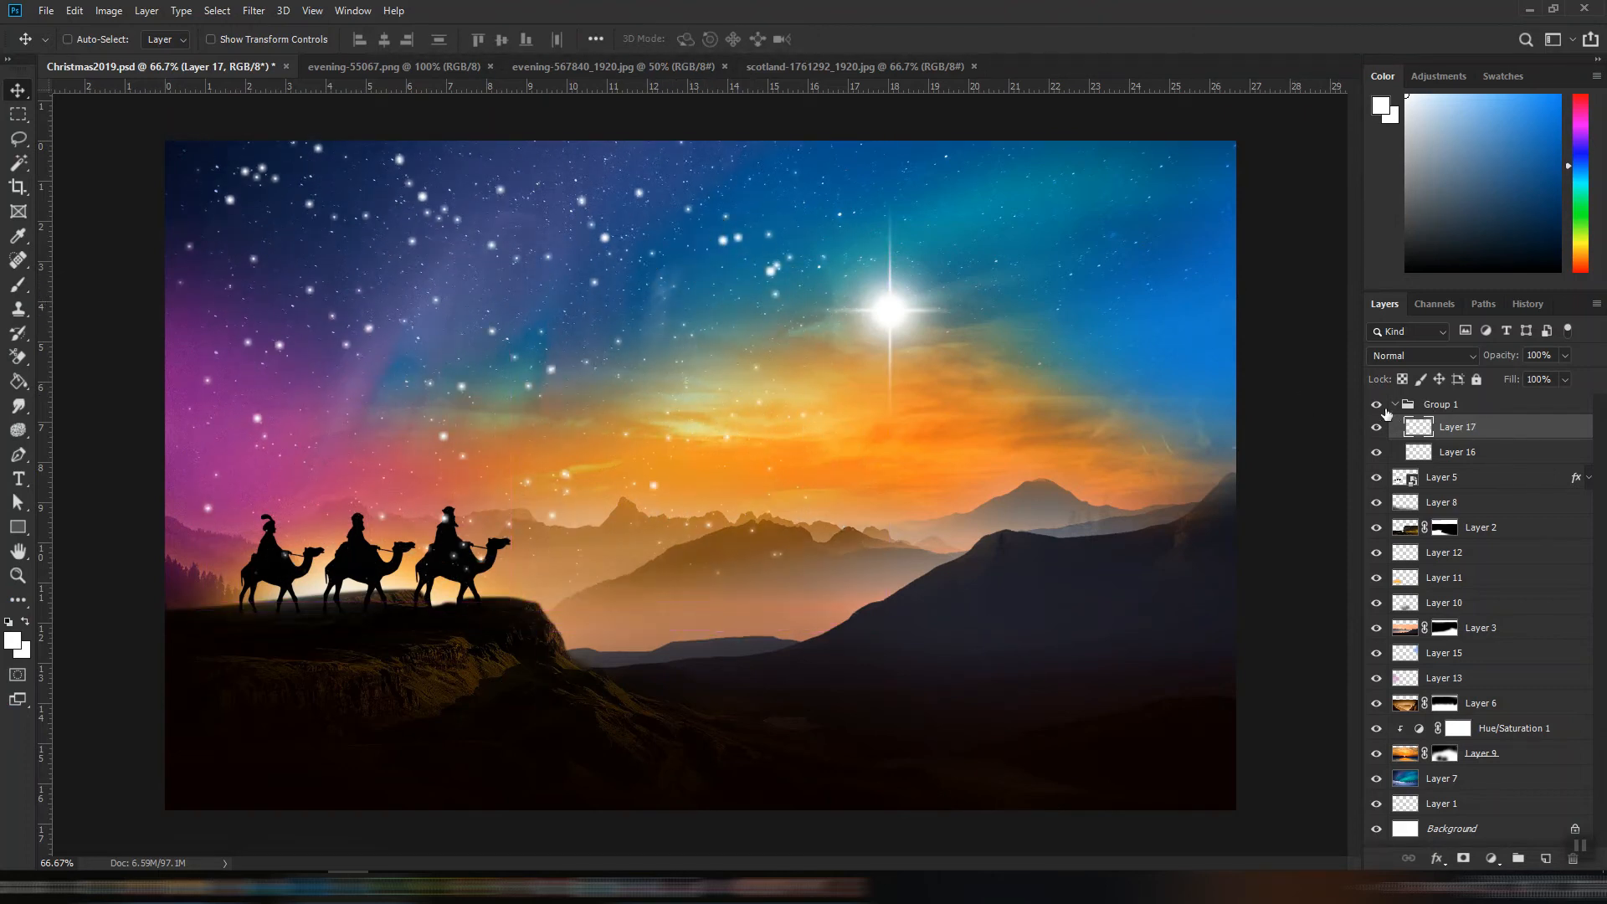
pyautogui.click(1394, 406)
pyautogui.click(1394, 406)
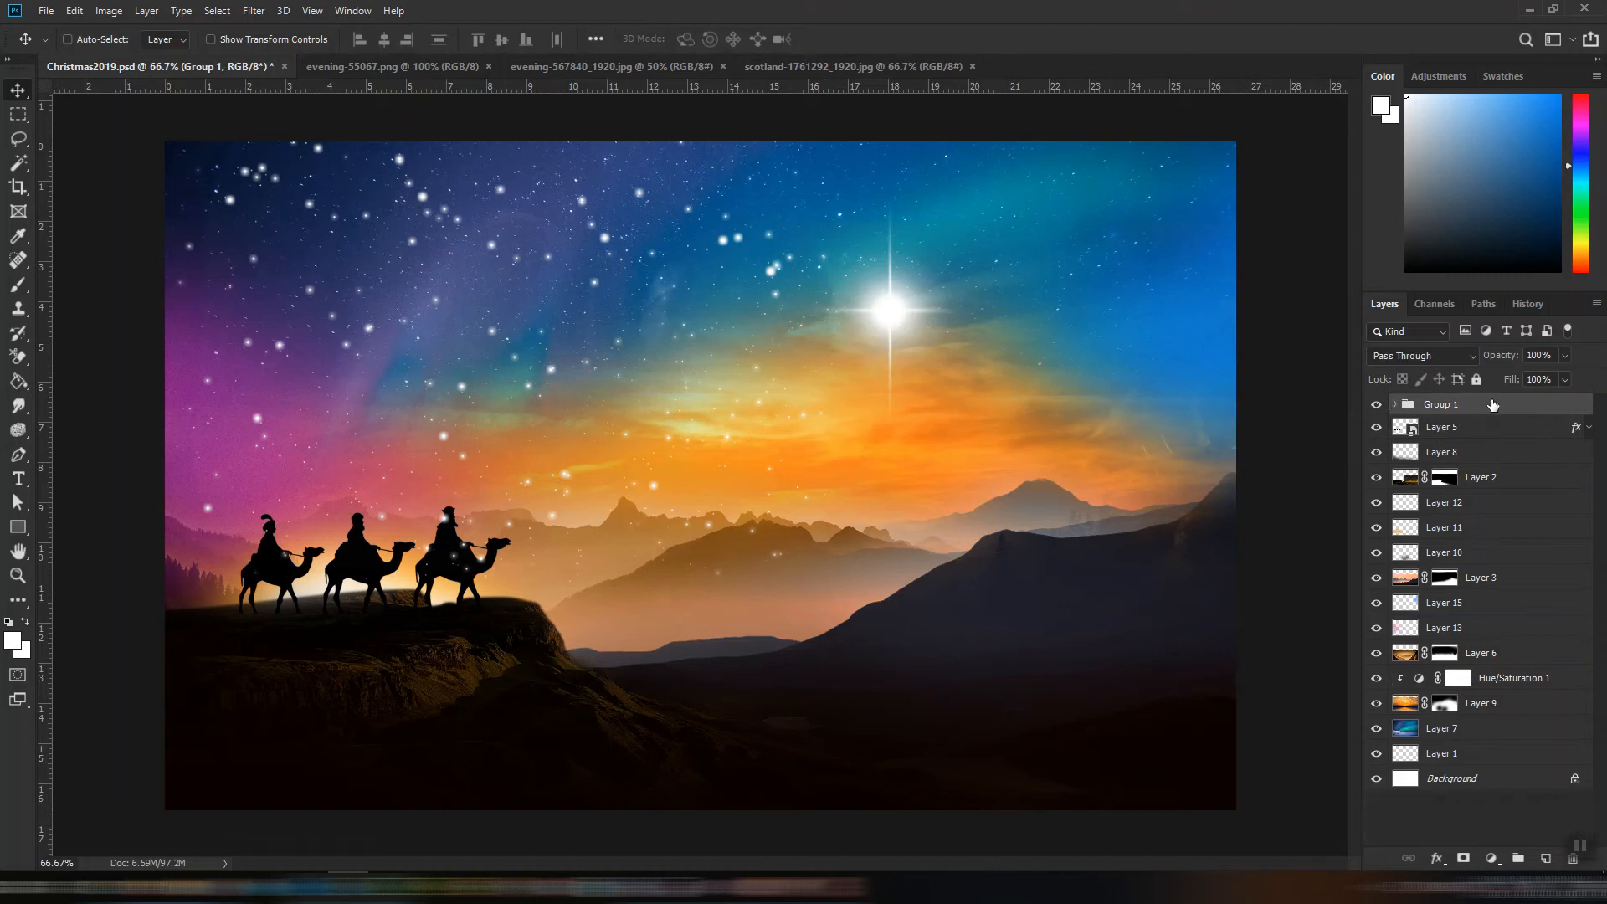
# - Move Group 1 down the layer stack to sit between Layer 13 and Layer 6, and expand it
pyautogui.moveTo(1495, 406); pyautogui.dragTo(1479, 650)
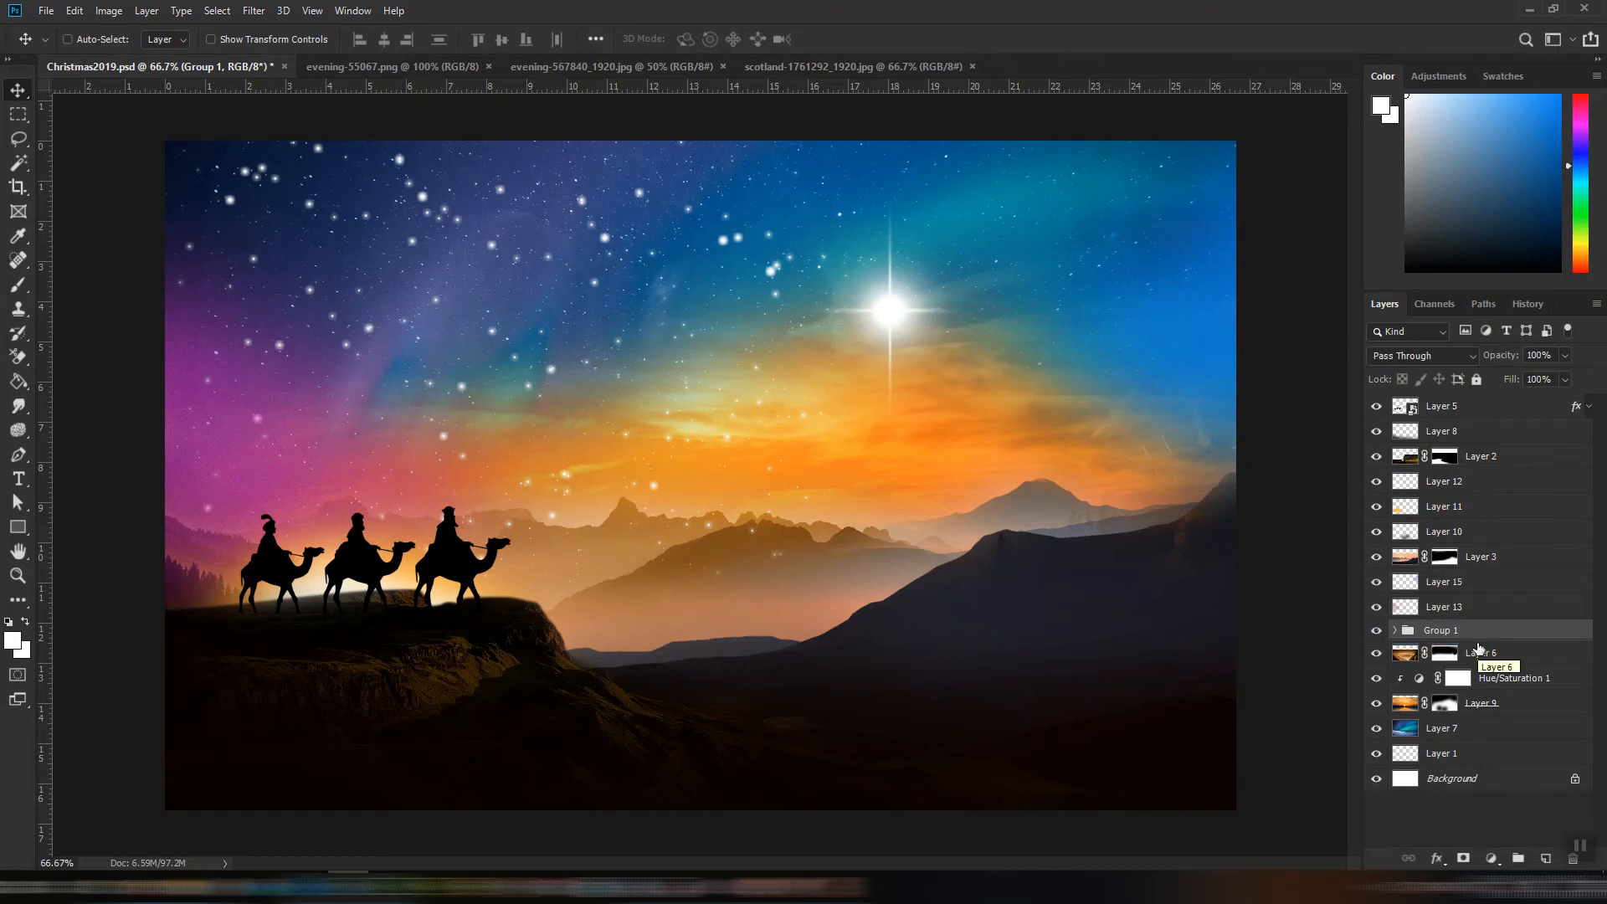
pyautogui.click(1394, 630)
# - Scale the star field on Layer 17 down slightly and nudge it up within the left half of the sky
pyautogui.click(1498, 663)
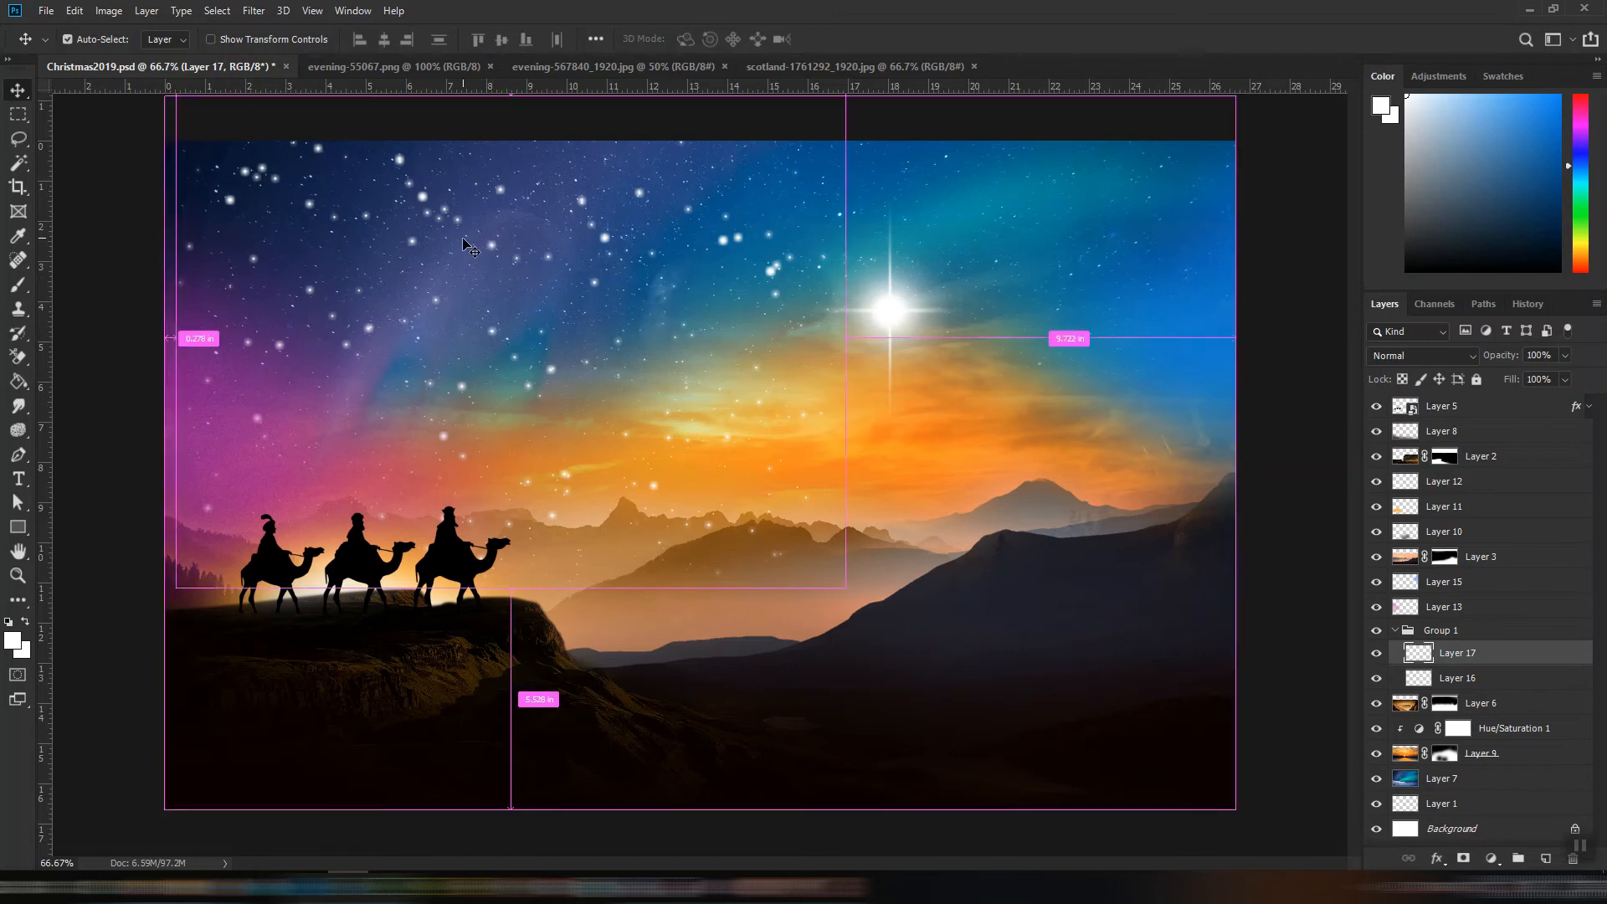
pyautogui.hotkey('ctrl', 't')
pyautogui.moveTo(845, 589); pyautogui.dragTo(819, 537)
pyautogui.press('Return')
pyautogui.moveTo(423, 198); pyautogui.dragTo(421, 192)
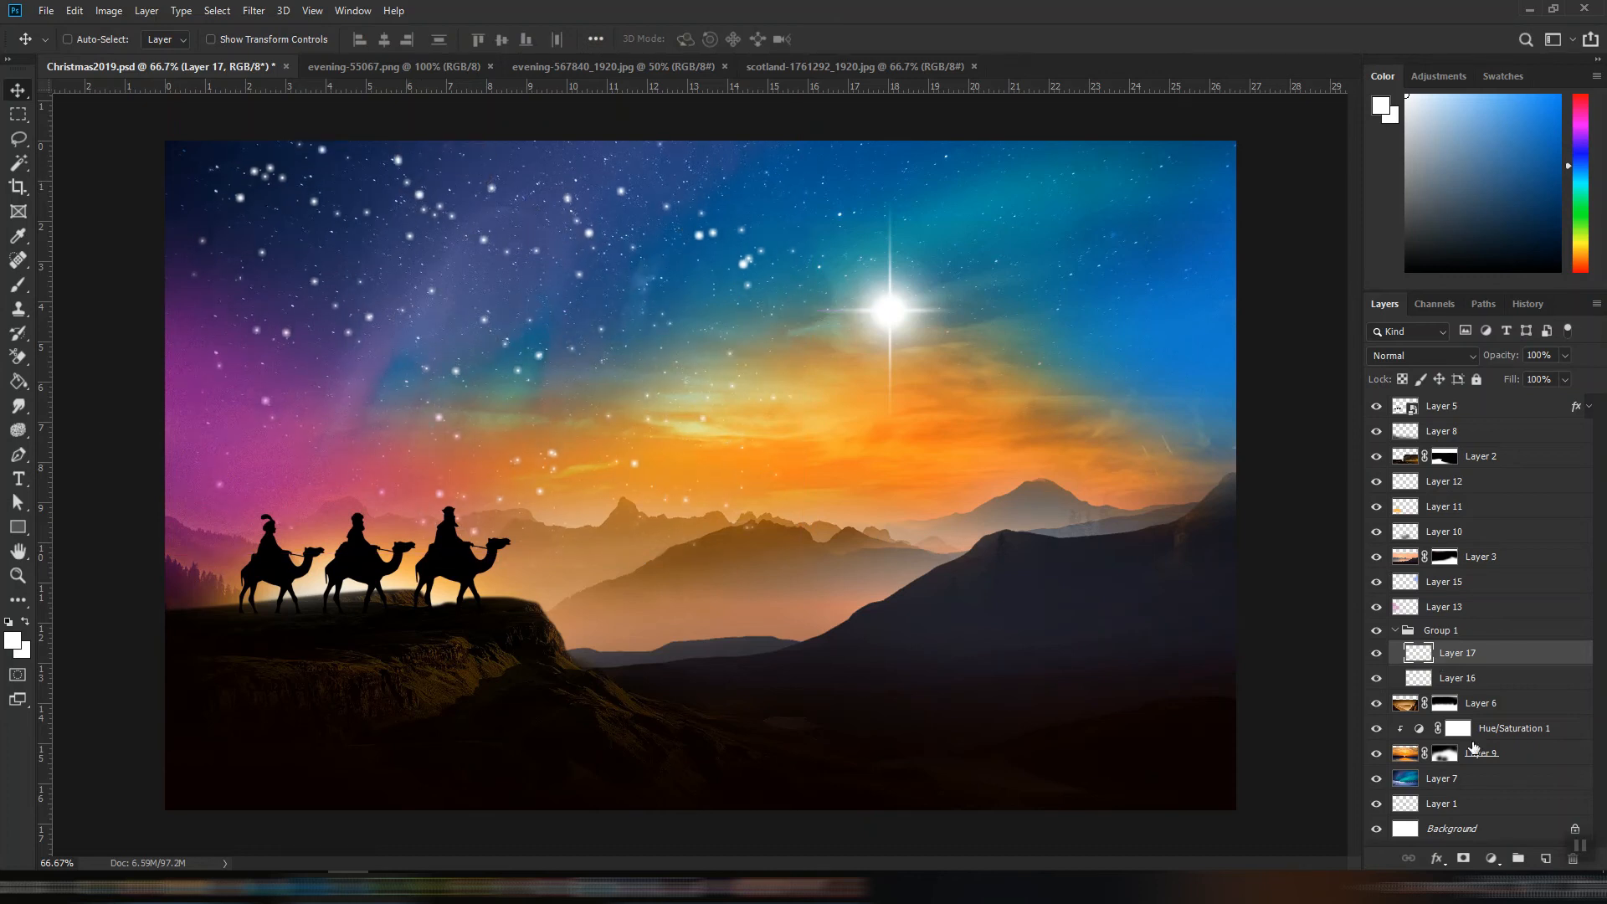
# - Add a layer above Layer 17 and stamp white stars on it with Sampled Brush 16 at 1400 px
pyautogui.click(1546, 859)
pyautogui.press('b')
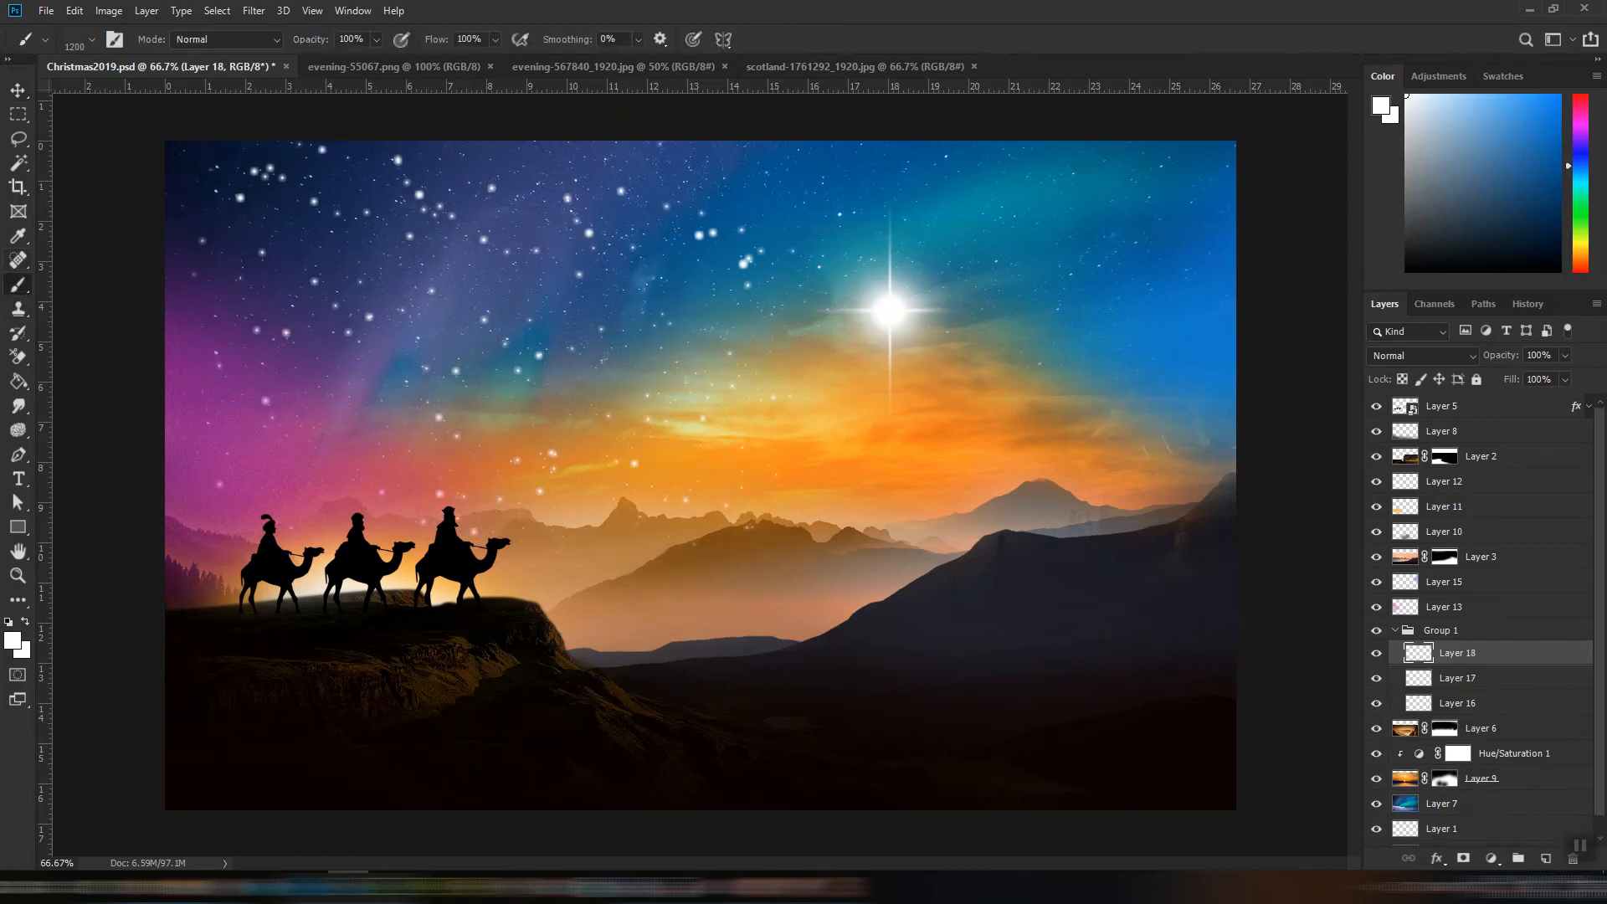
pyautogui.click(93, 39)
pyautogui.click(235, 730)
pyautogui.press('Return')
pyautogui.press('[')
pyautogui.press('[')
pyautogui.press('[')
pyautogui.press('[')
pyautogui.press('[')
# - Move the newly stamped stars up and to the right around the glowing star, and save the document
pyautogui.press('v')
pyautogui.moveTo(757, 444)
pyautogui.mouseDown()
pyautogui.moveTo(942, 371)
pyautogui.moveTo(949, 397)
pyautogui.moveTo(973, 308)
pyautogui.mouseUp()
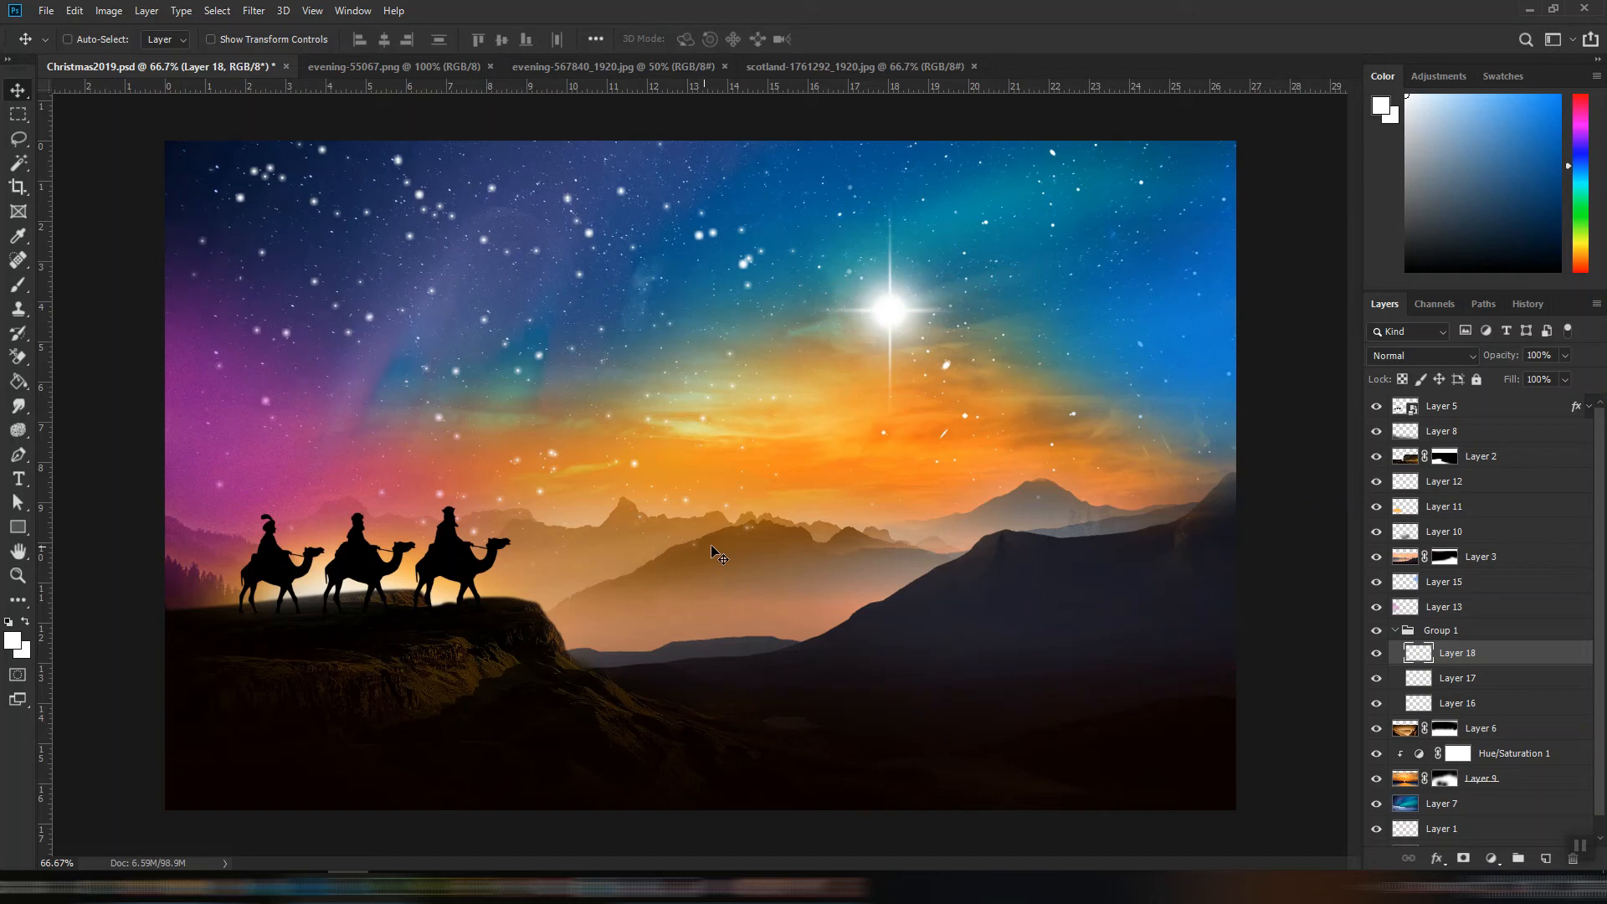
pyautogui.press('ctrl')
pyautogui.hotkey('ctrl', 's')
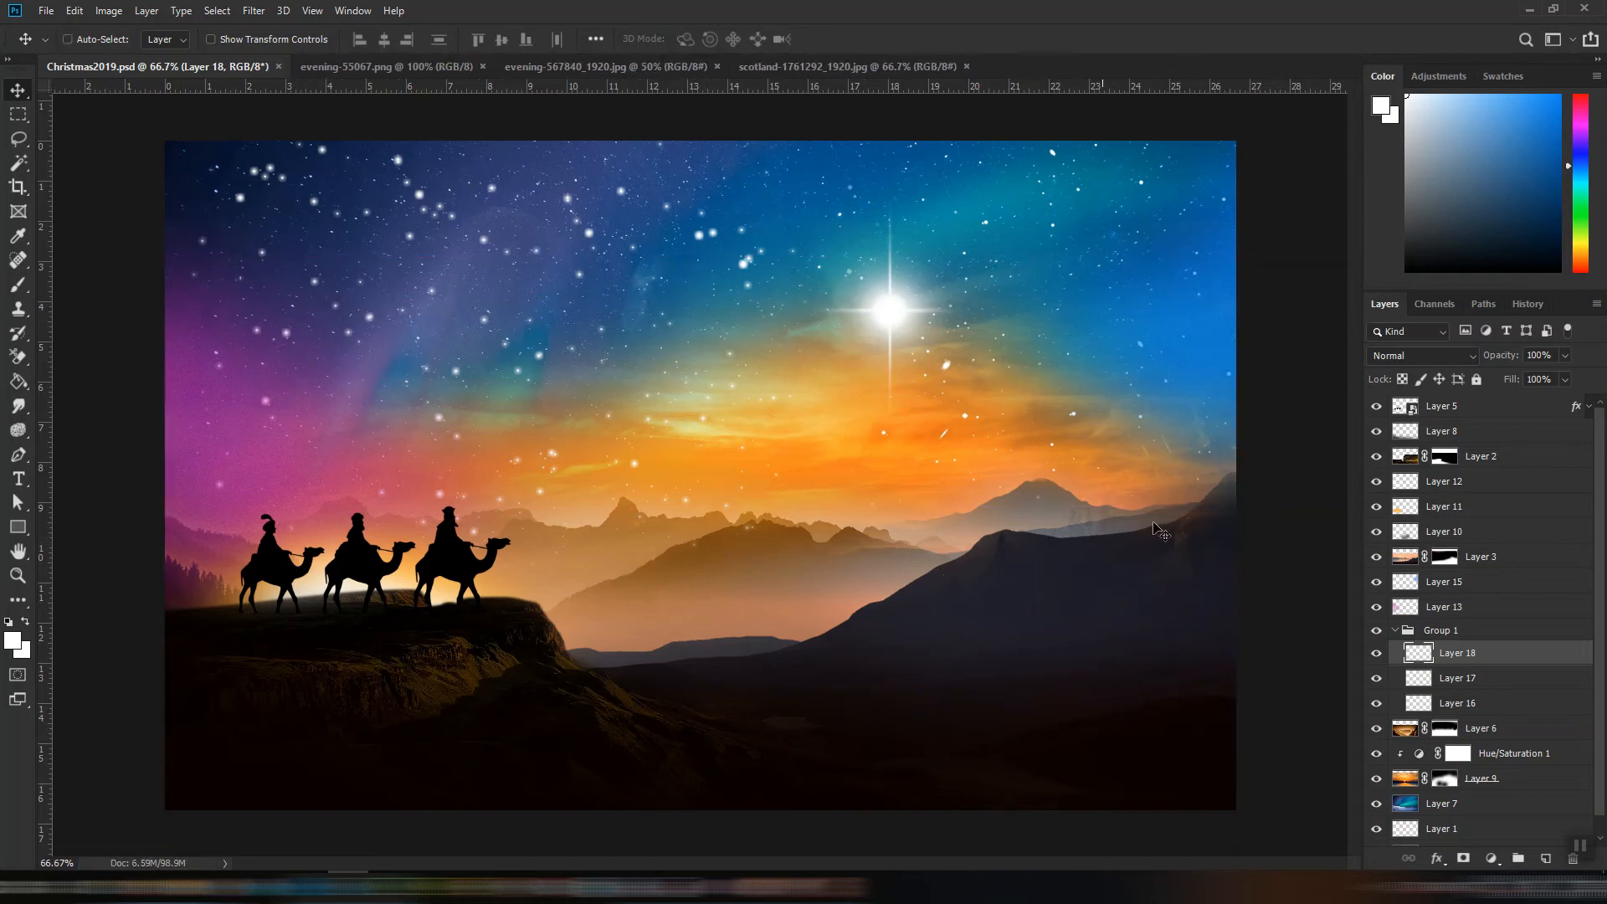
# - Add an empty layer above Layer 18 and choose Light Ray 2 - Gavtrain from the Light Rays CS6-CC (Gavtrain) brushes
pyautogui.click(1536, 854)
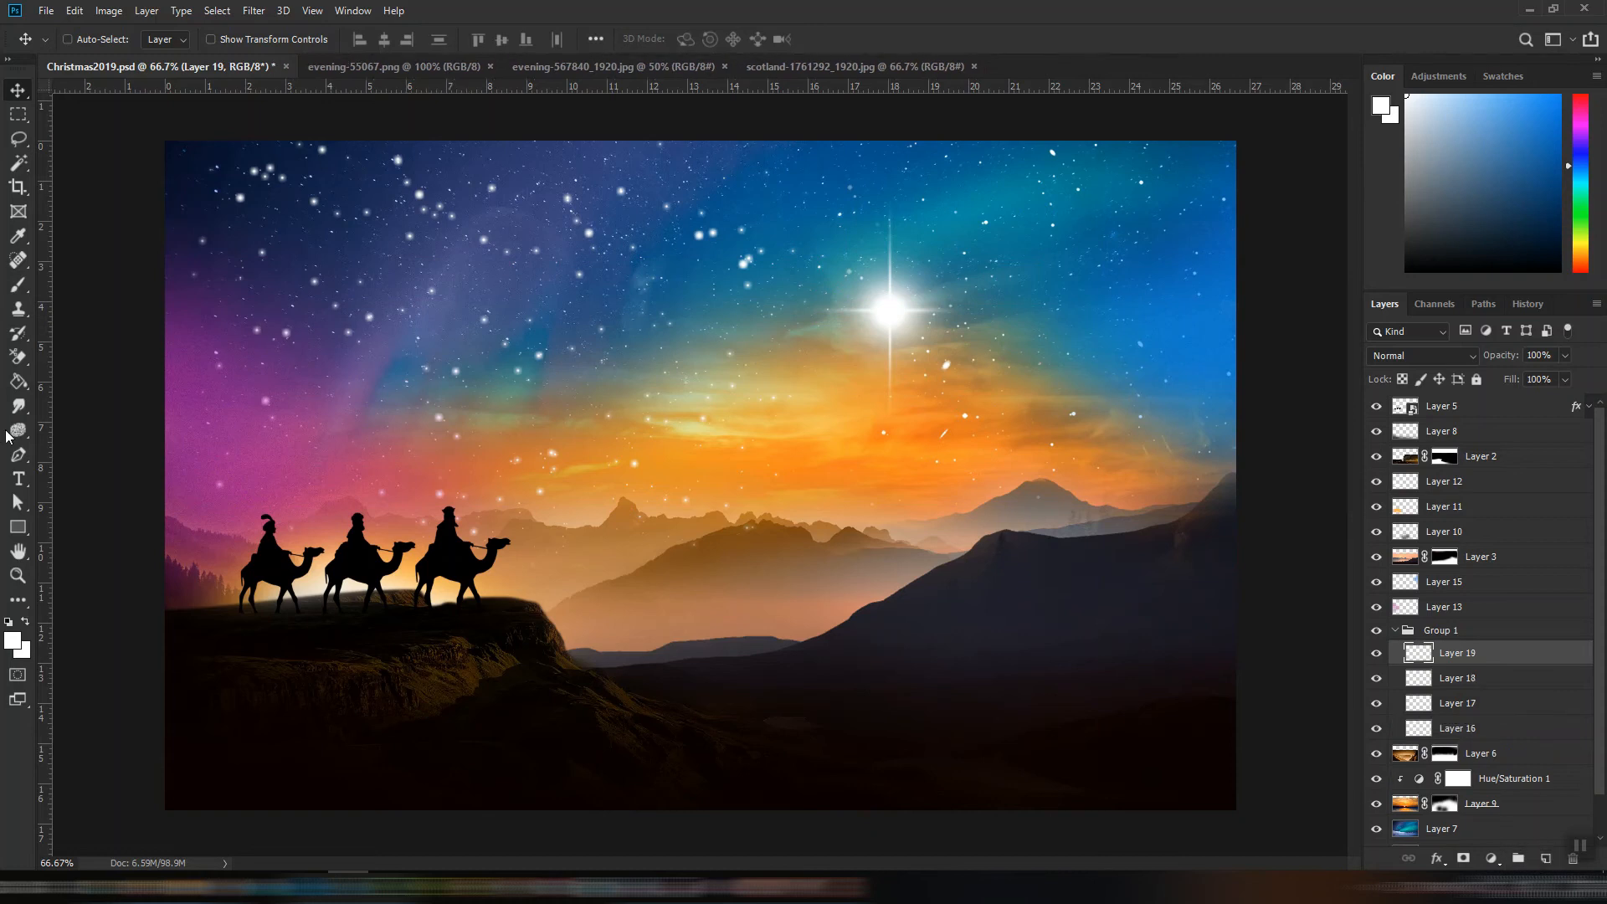
pyautogui.click(19, 284)
pyautogui.click(92, 42)
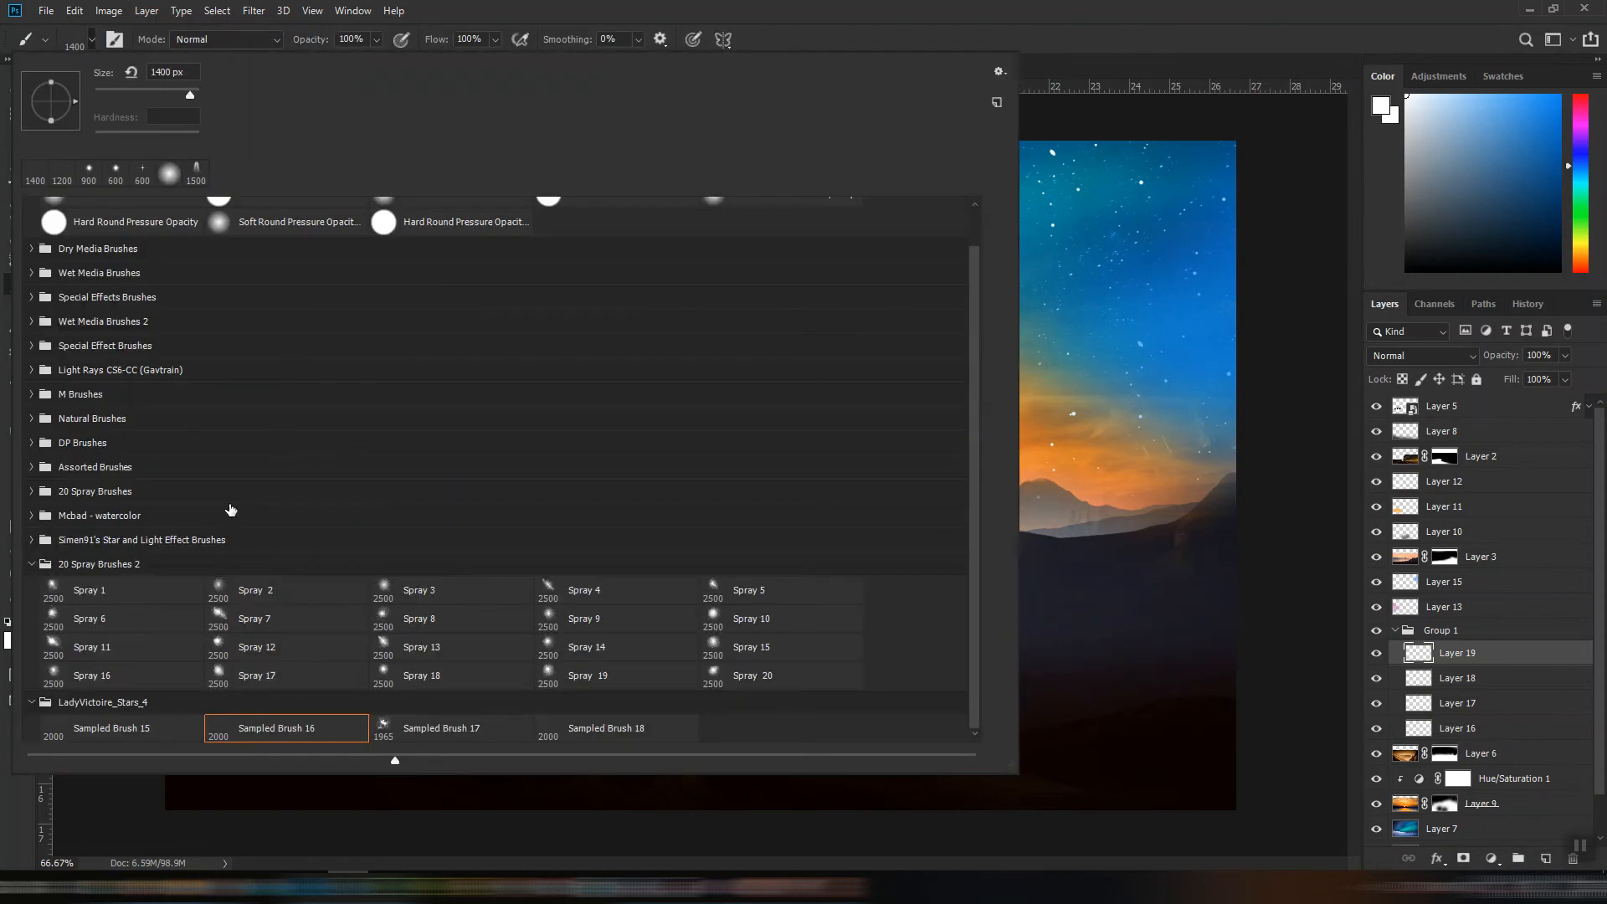
pyautogui.click(32, 565)
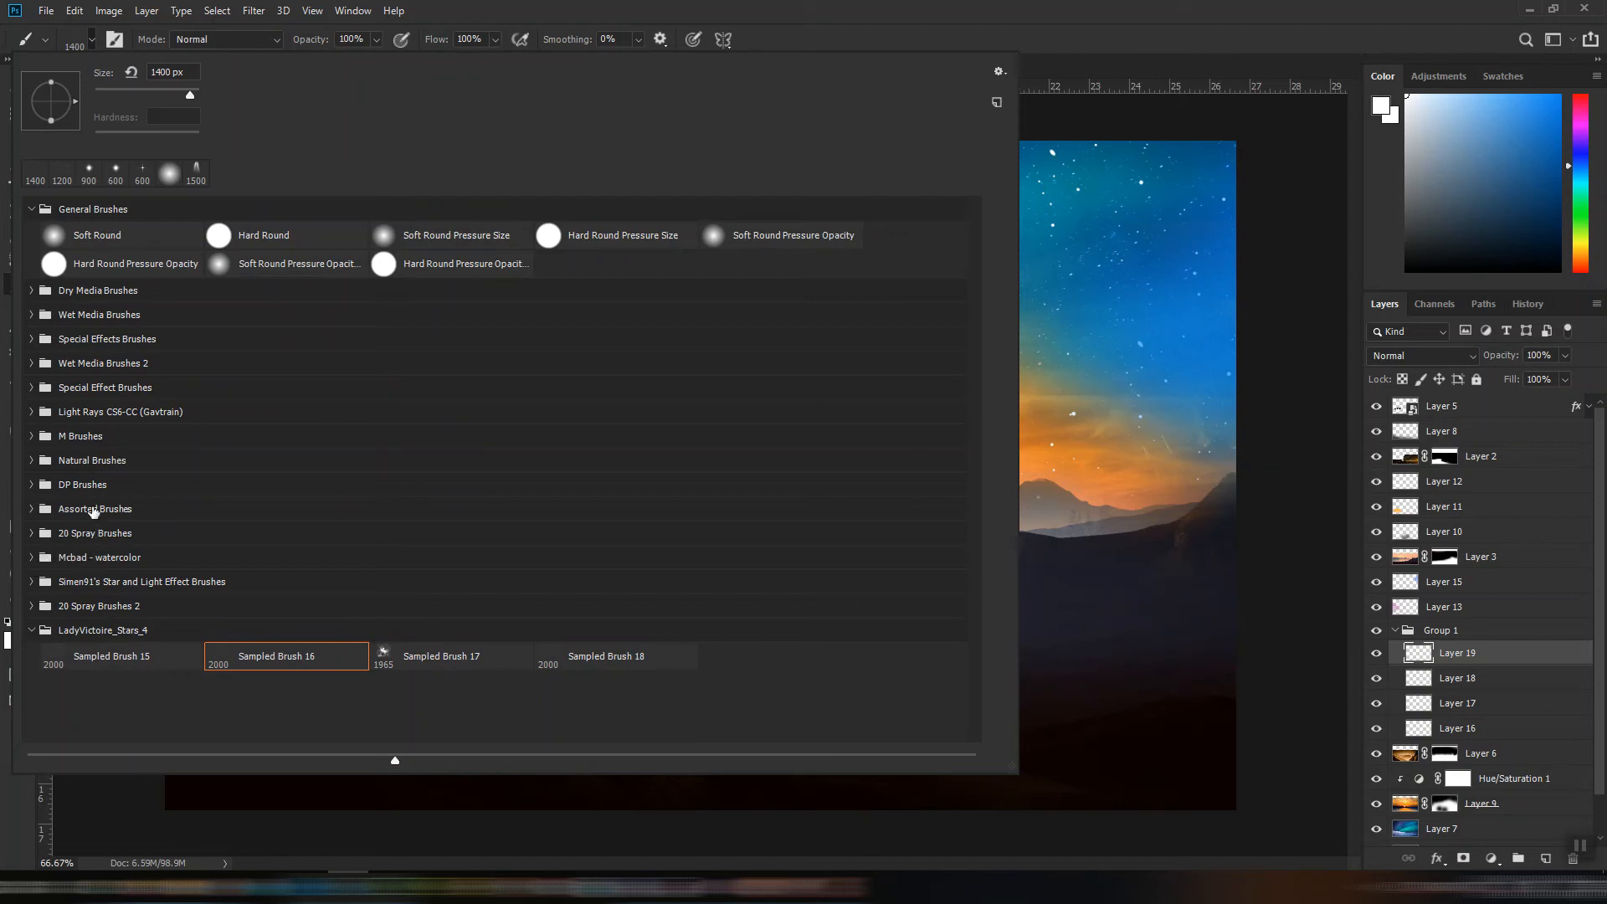
pyautogui.click(30, 412)
pyautogui.click(218, 440)
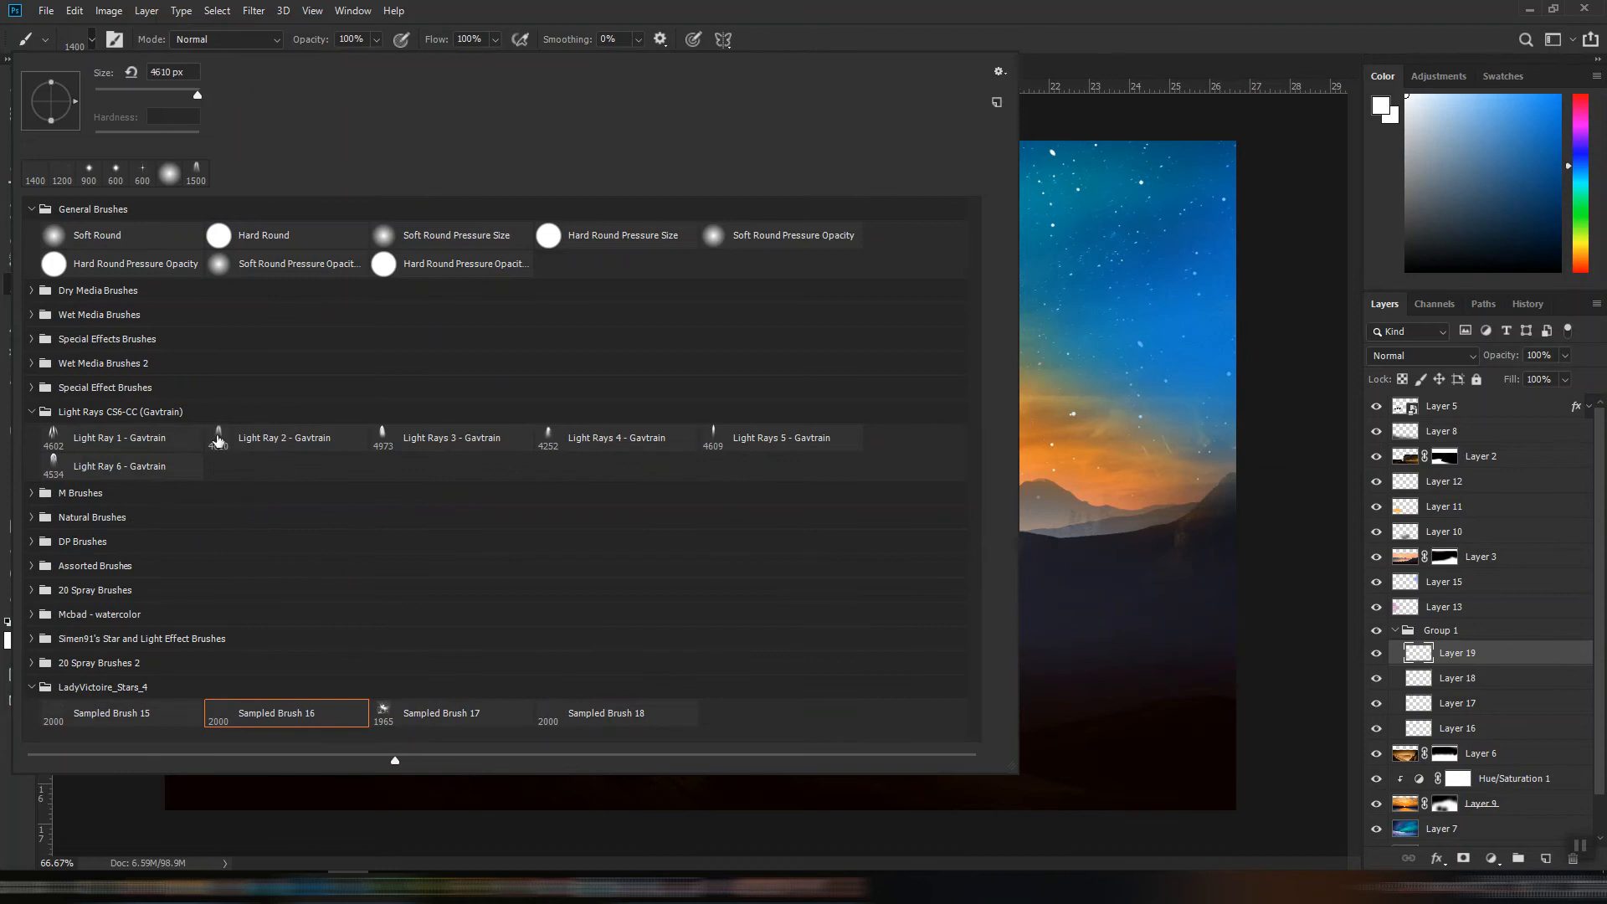
pyautogui.click(1125, 82)
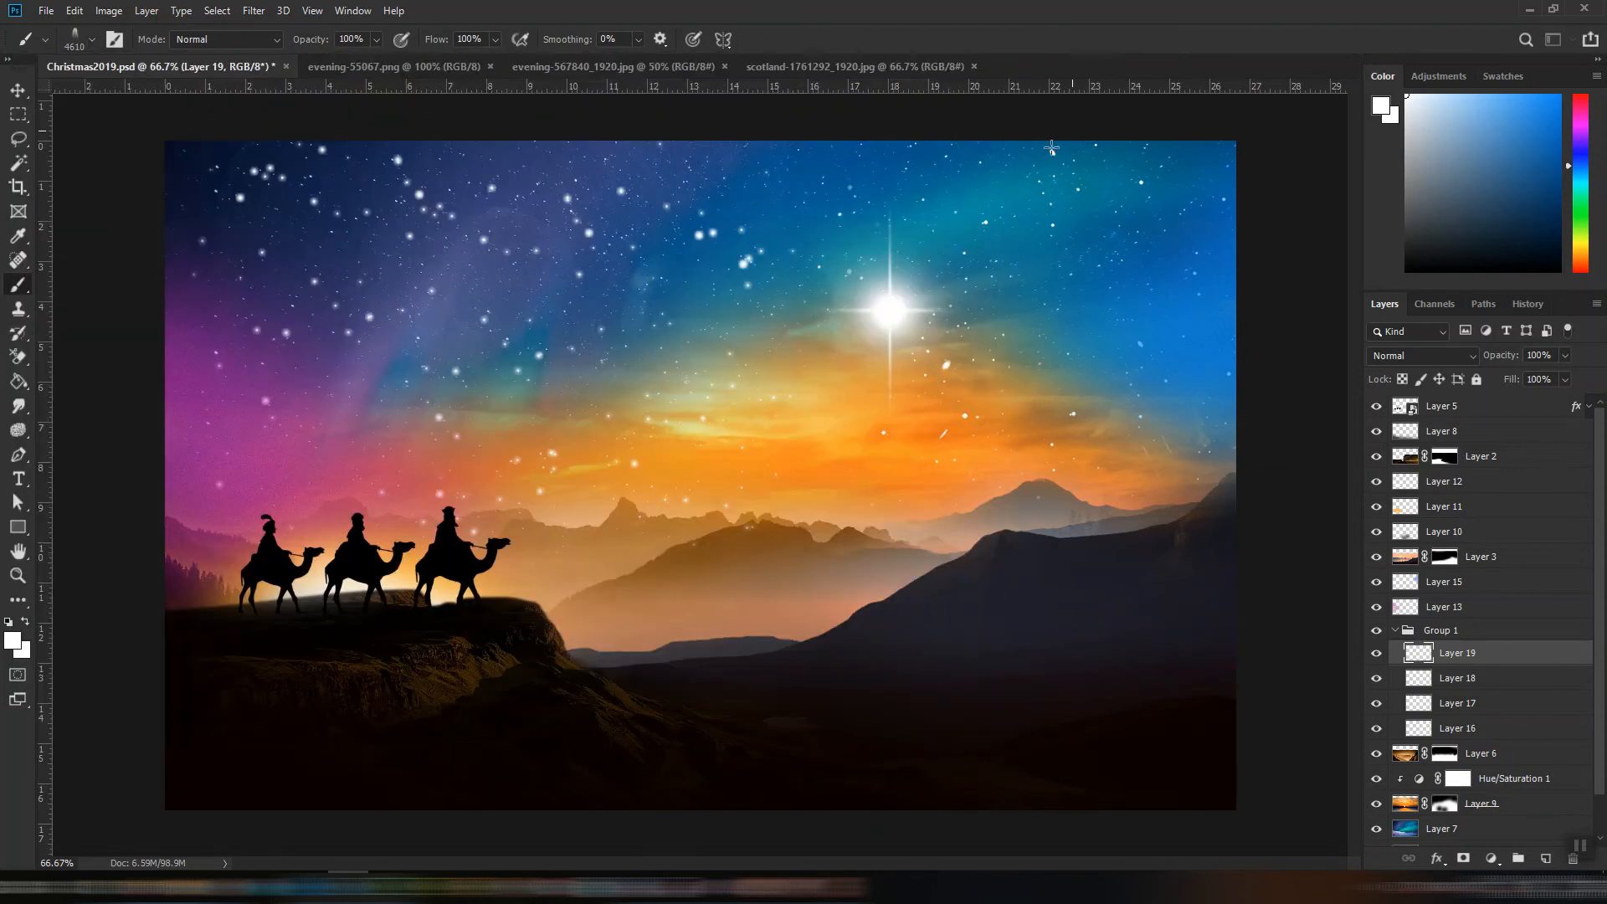
# - Reduce the brush to 1500 px, rotate its tip sideways and stamp white light rays across the sunset below the glowing star
pyautogui.press('[')
pyautogui.press('[')
pyautogui.press('[')
pyautogui.press('[')
pyautogui.press('[')
pyautogui.press('[')
pyautogui.press('[')
pyautogui.press('[')
pyautogui.press('[')
pyautogui.press('[')
pyautogui.press('[')
pyautogui.press('[')
pyautogui.press('[')
pyautogui.press('[')
pyautogui.press('[')
pyautogui.press('[')
pyautogui.press('[')
pyautogui.press('[')
pyautogui.press('[')
pyautogui.press('[')
pyautogui.press('[')
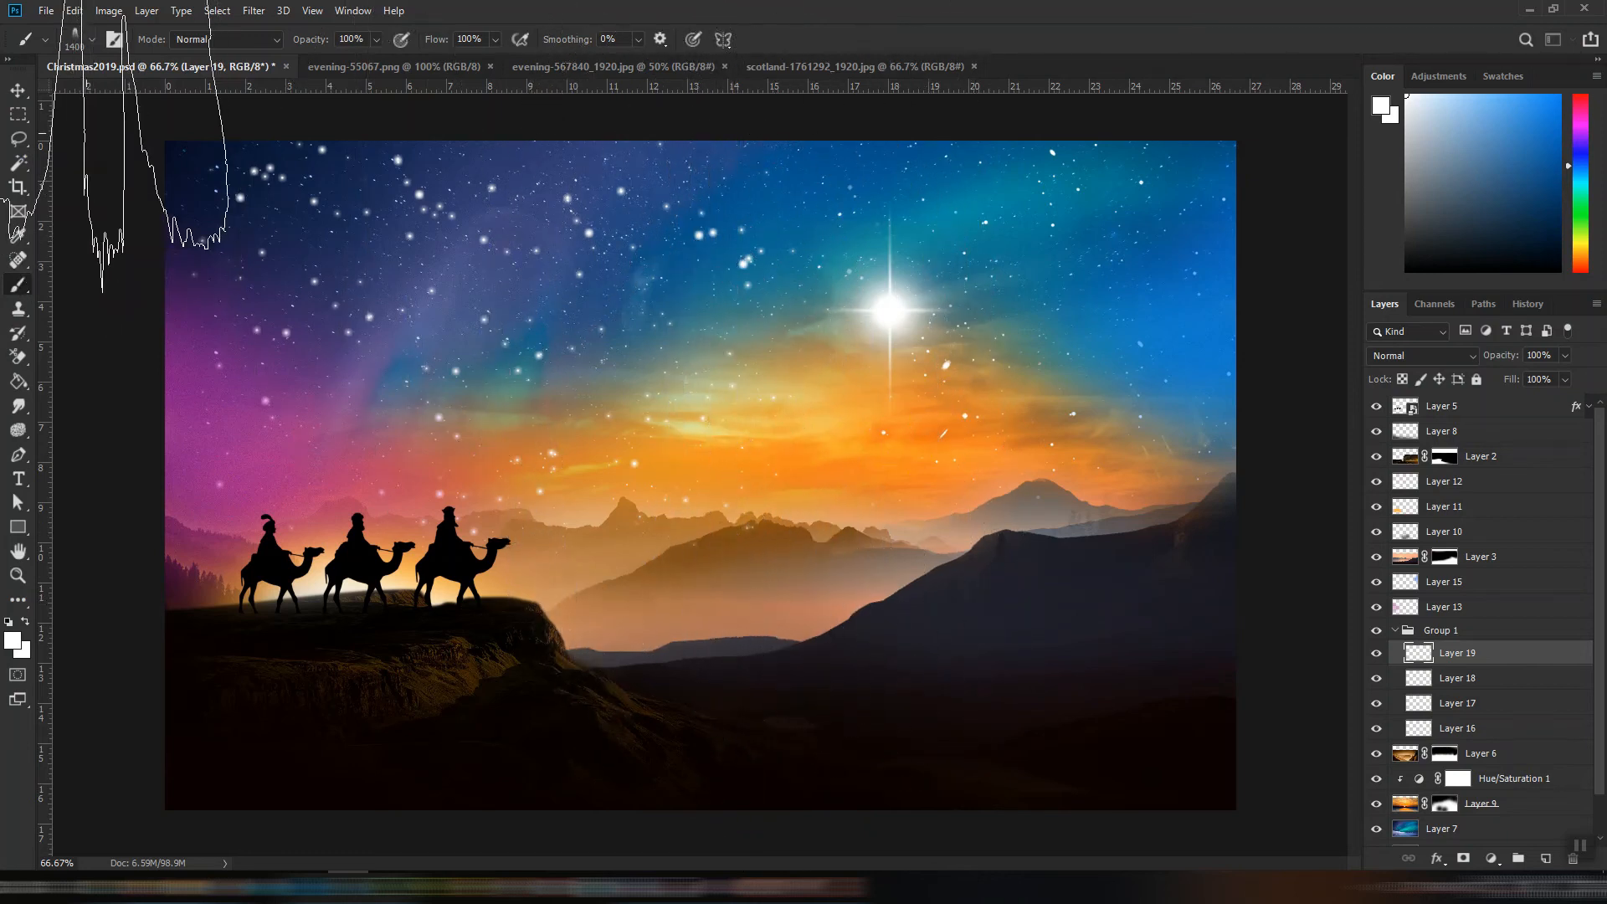
pyautogui.click(92, 40)
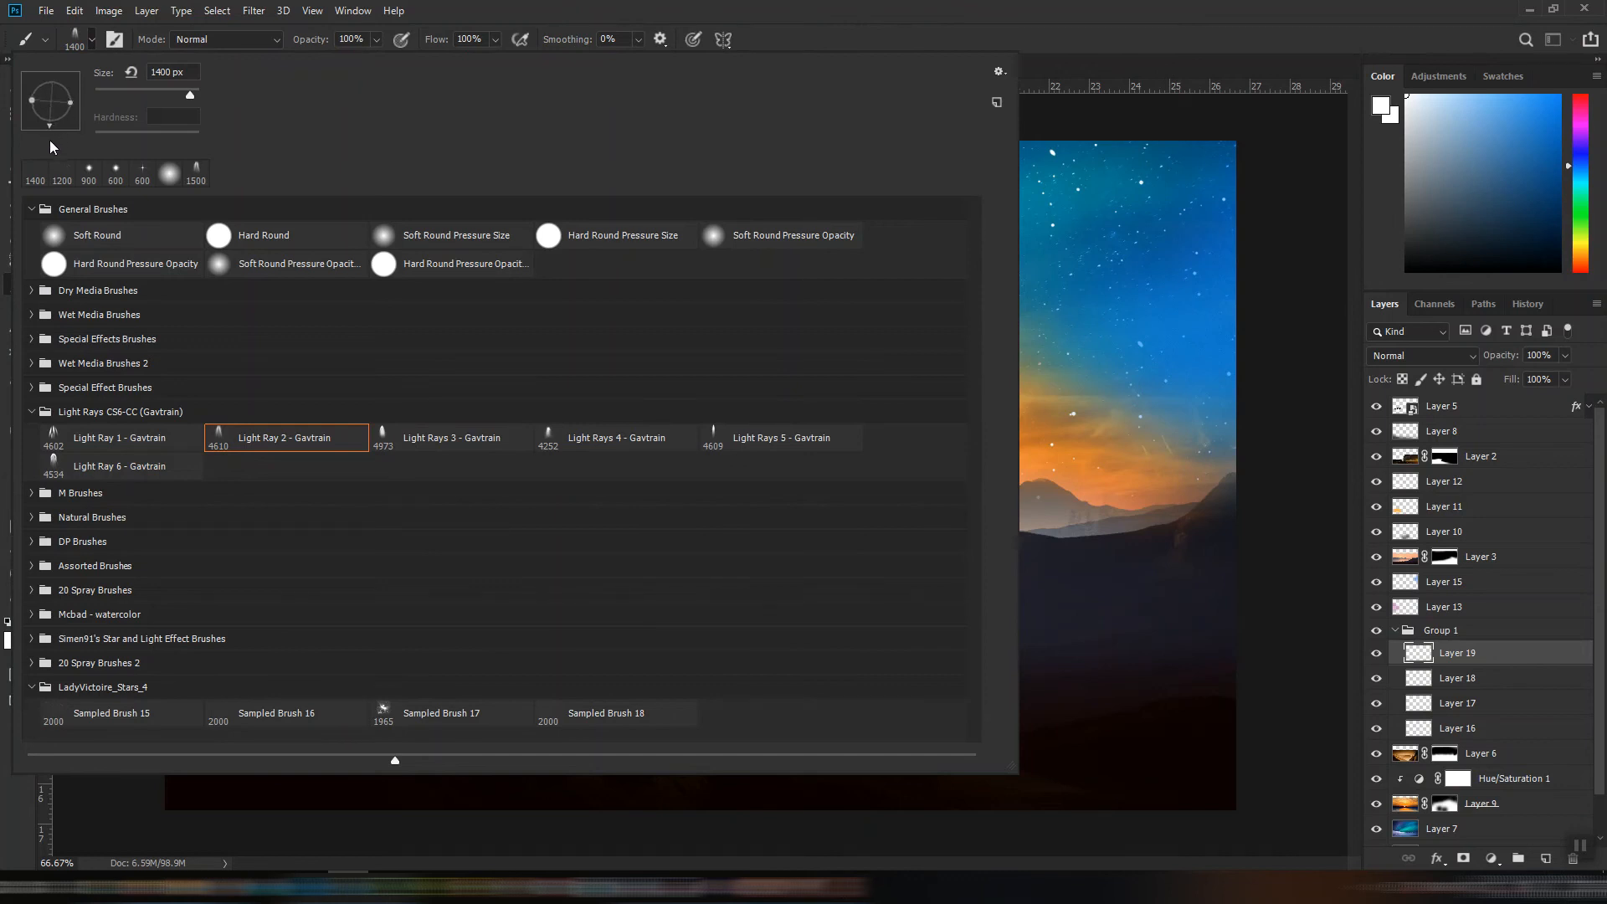
pyautogui.click(1103, 72)
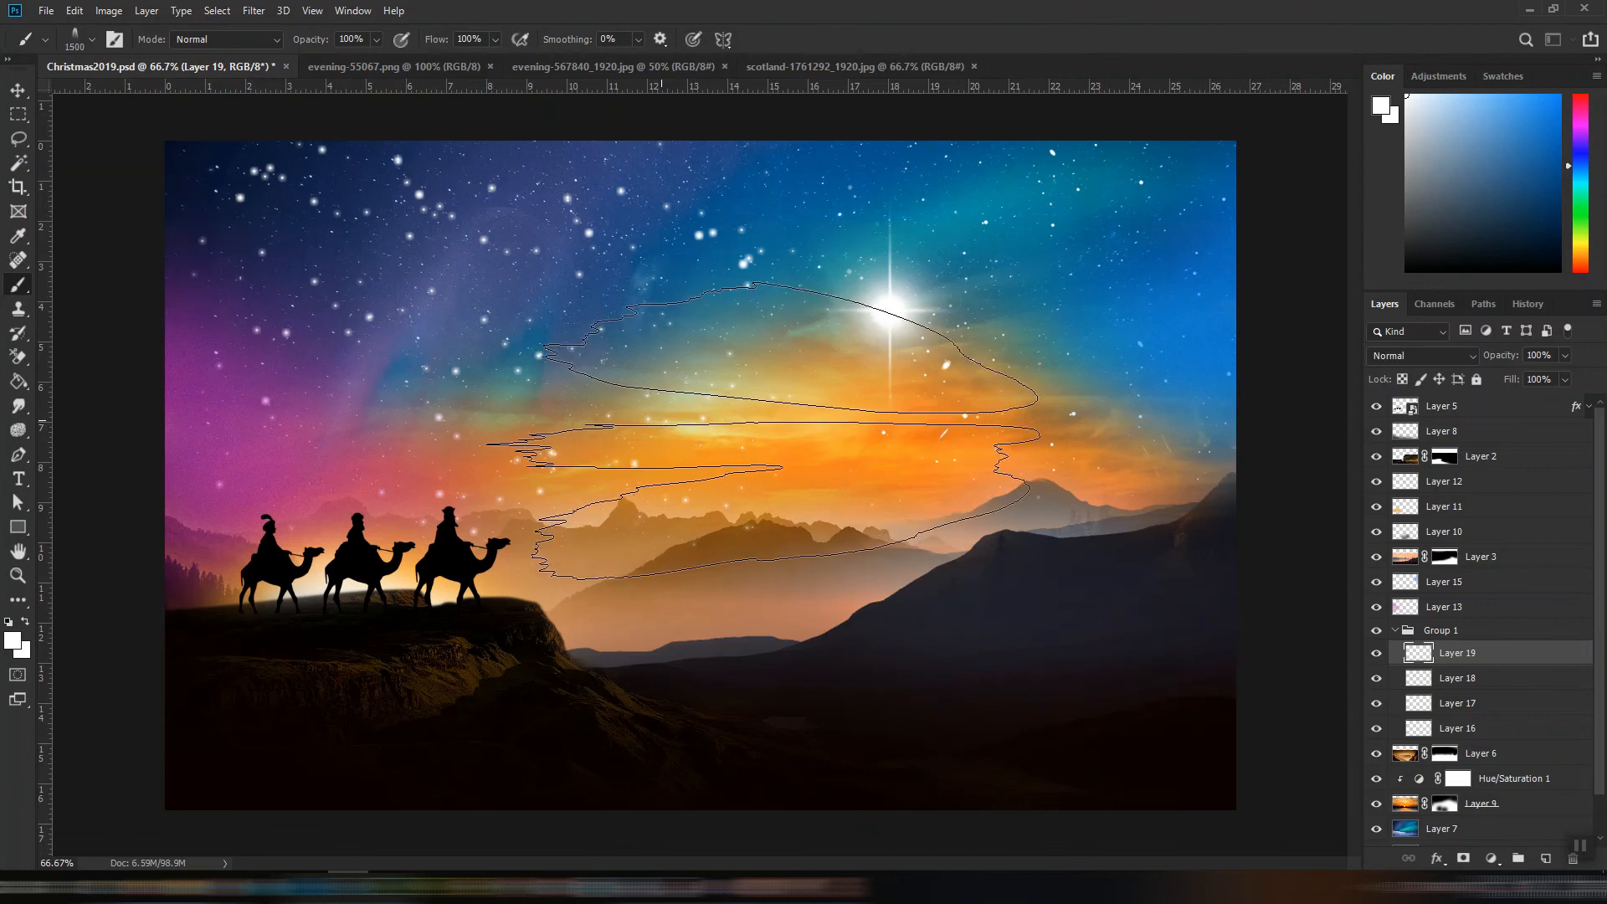
pyautogui.click(762, 430)
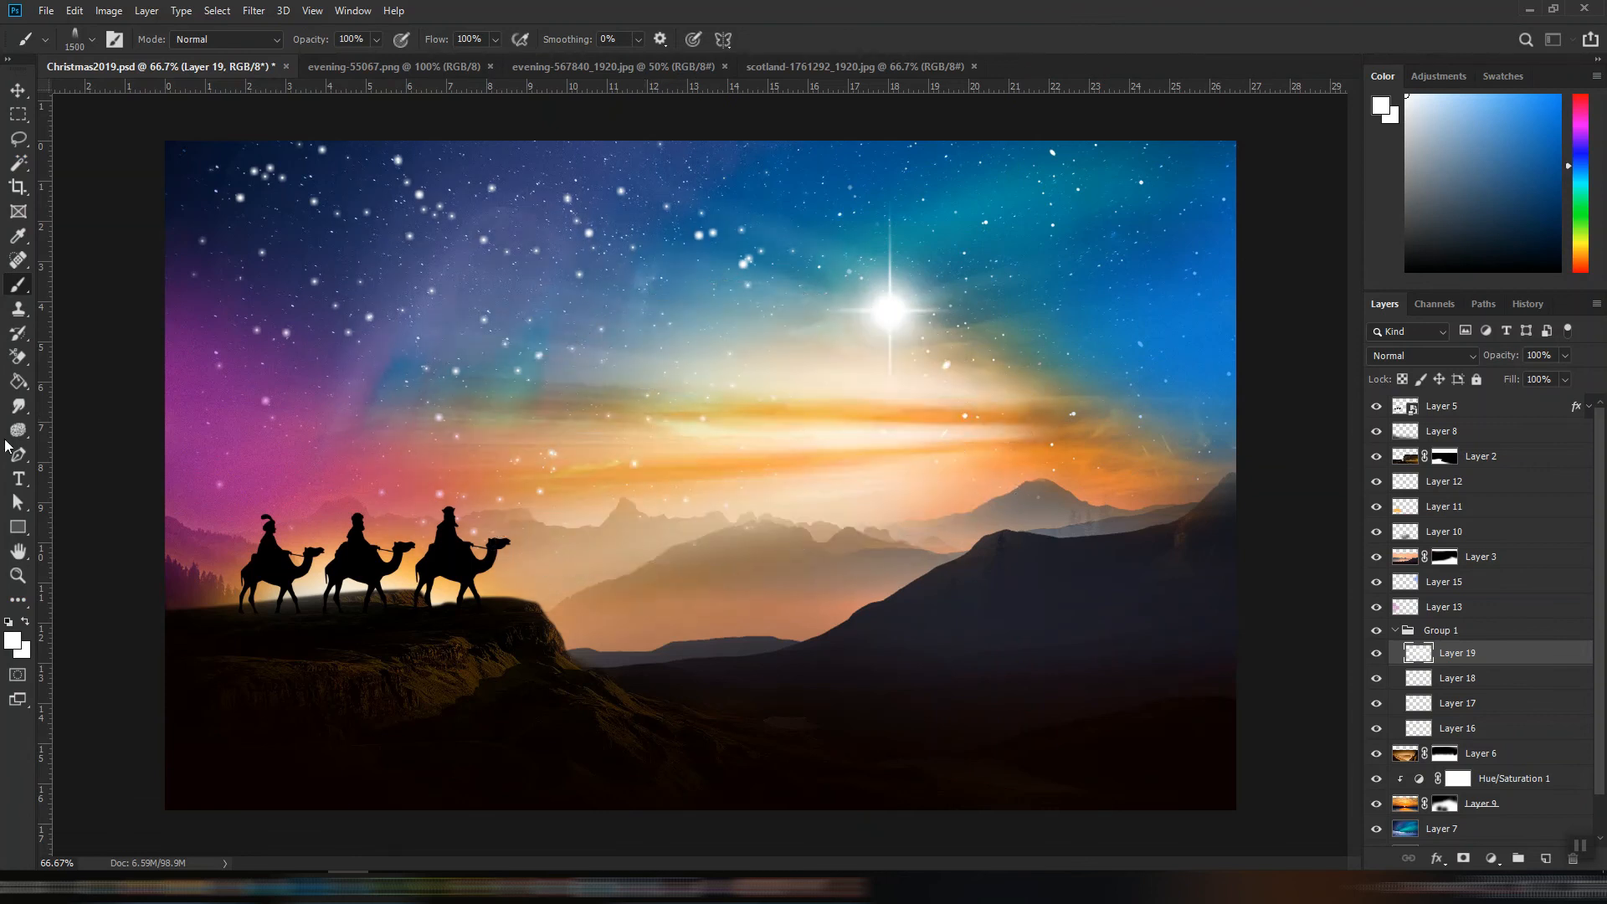
# - Scale the stamped light rays down, and undo the duplication of their layer
pyautogui.click(18, 92)
pyautogui.hotkey('ctrl', 't')
pyautogui.moveTo(1070, 683); pyautogui.dragTo(877, 564)
pyautogui.press('Return')
pyautogui.moveTo(1536, 655); pyautogui.dragTo(1545, 857)
pyautogui.hotkey('ctrl', 'z')
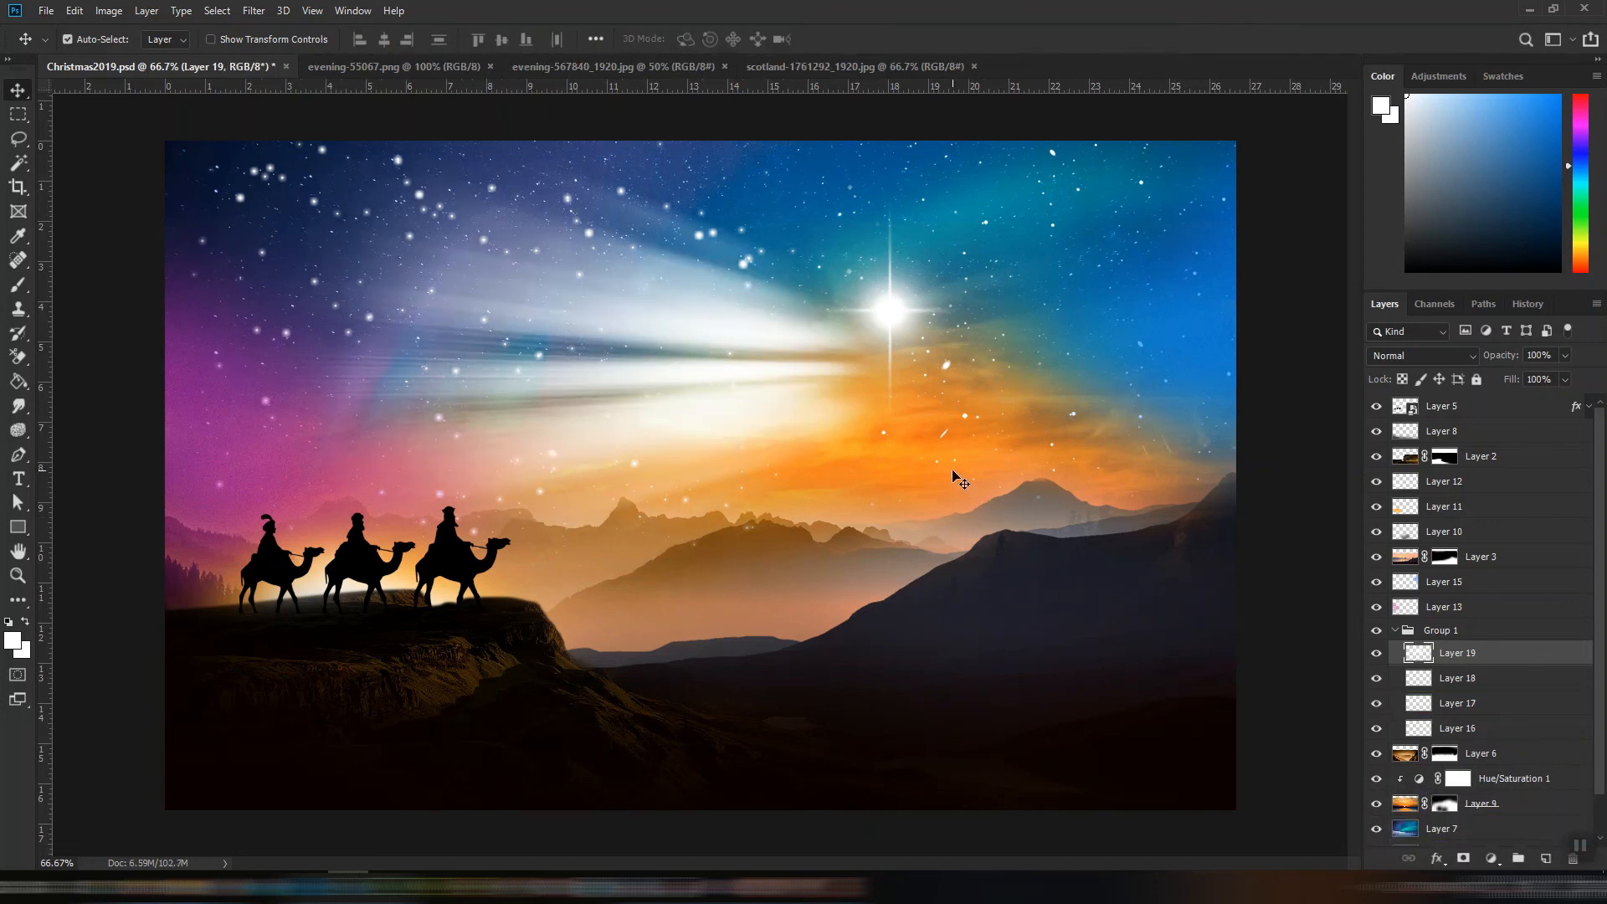
# - Move, rotate and resize the light rays so they shine from the glowing star diagonally down toward the camel riders
pyautogui.moveTo(725, 389); pyautogui.dragTo(817, 410)
pyautogui.hotkey('ctrl', 't')
pyautogui.moveTo(981, 621); pyautogui.dragTo(1029, 357)
pyautogui.moveTo(818, 301); pyautogui.dragTo(862, 385)
pyautogui.moveTo(528, 807); pyautogui.dragTo(584, 674)
pyautogui.moveTo(783, 356); pyautogui.dragTo(784, 400)
pyautogui.press('Return')
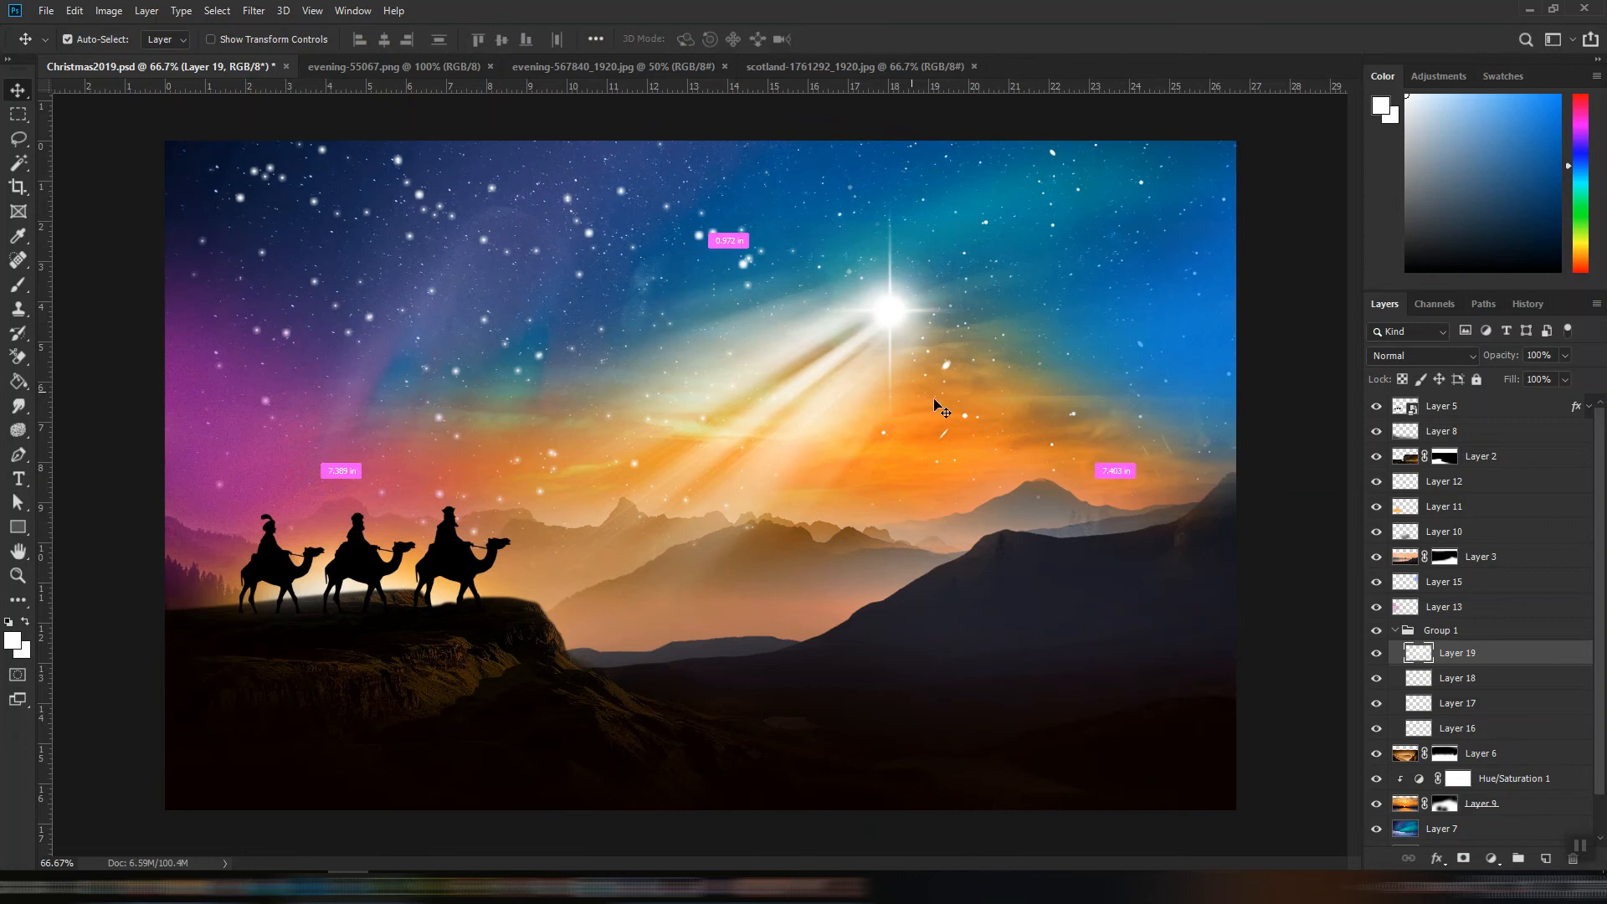
# - Rotate the light rays clockwise by about 2° and nudge them slightly left to line up with the glowing star
pyautogui.hotkey('ctrl', 't')
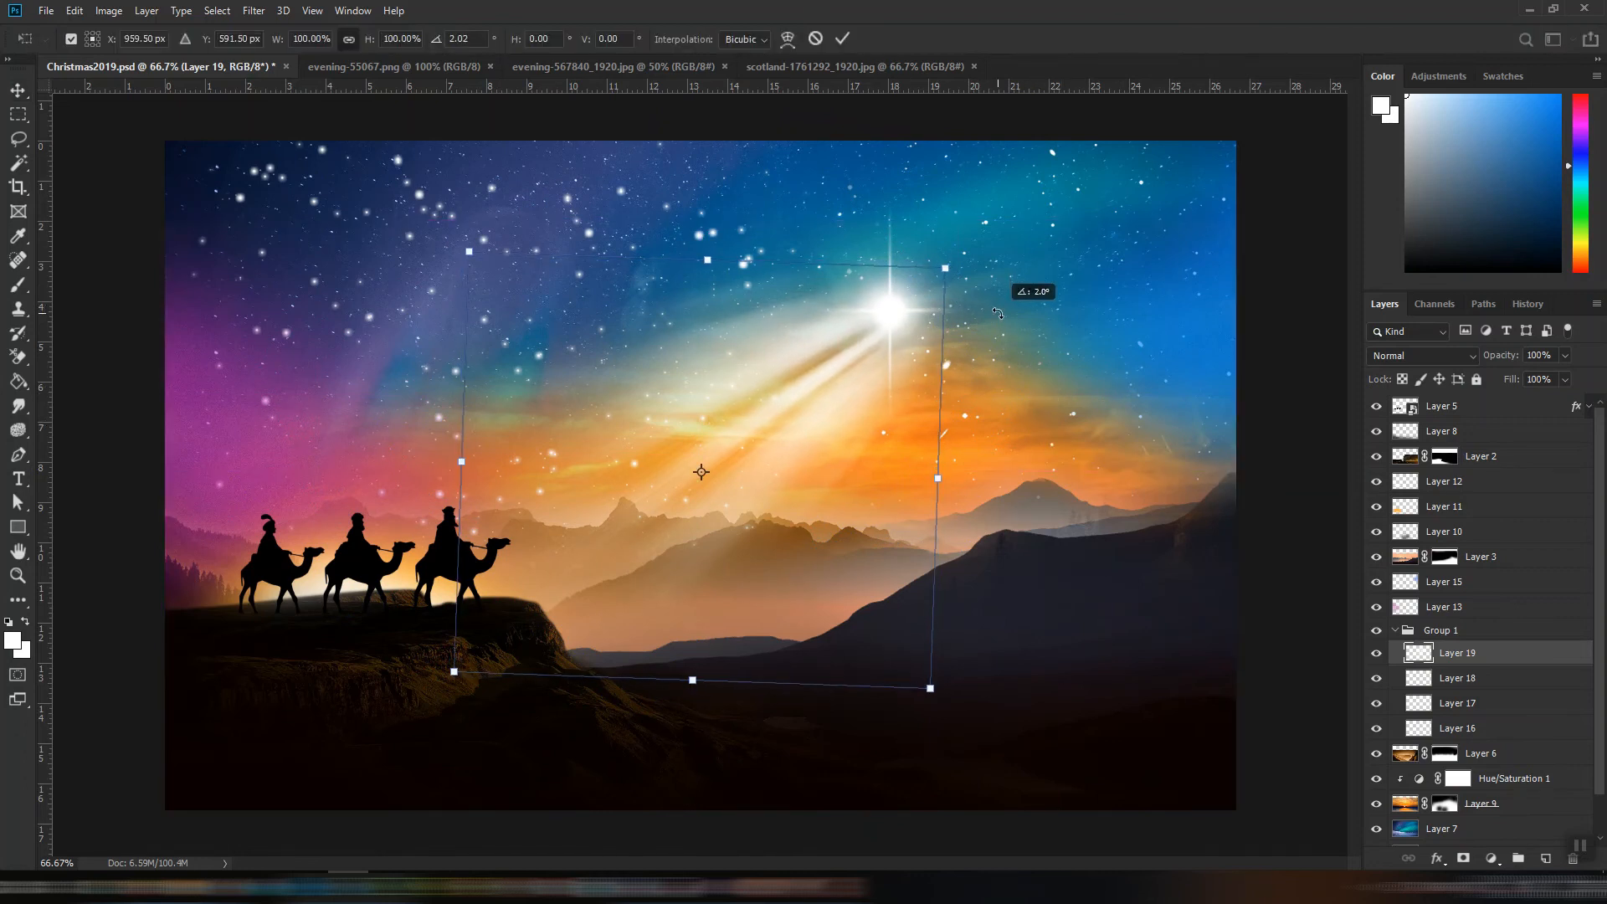
pyautogui.press('Return')
pyautogui.moveTo(805, 384); pyautogui.dragTo(791, 386)
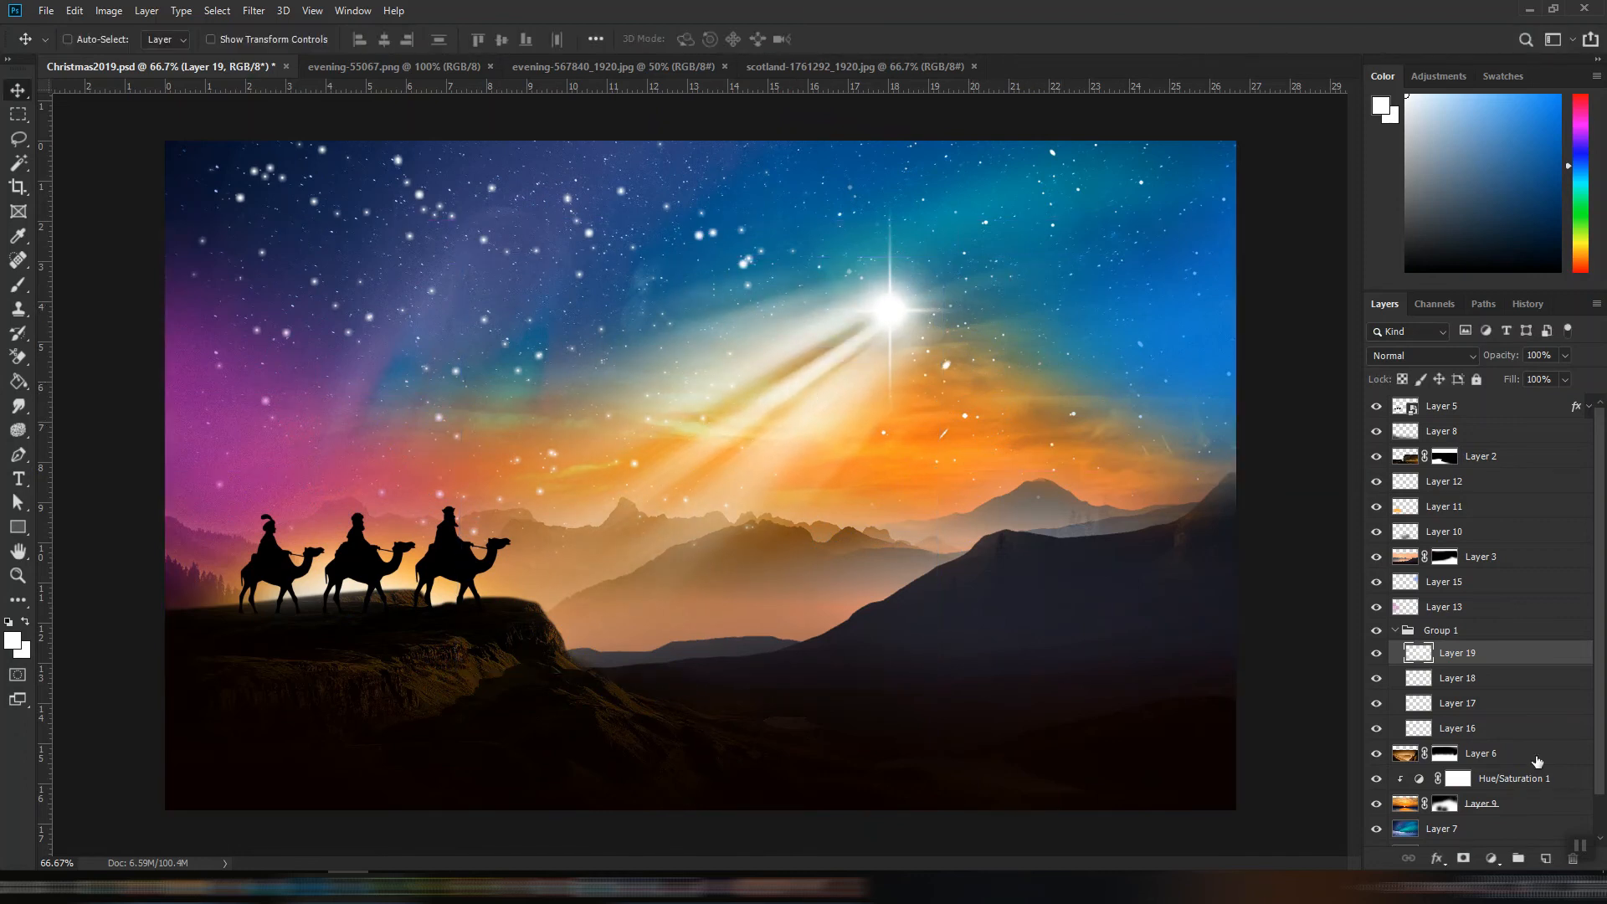
# - Add a layer mask to the light rays on Layer 19 and set up a 250 px Soft Round brush at 34% opacity
pyautogui.click(1463, 858)
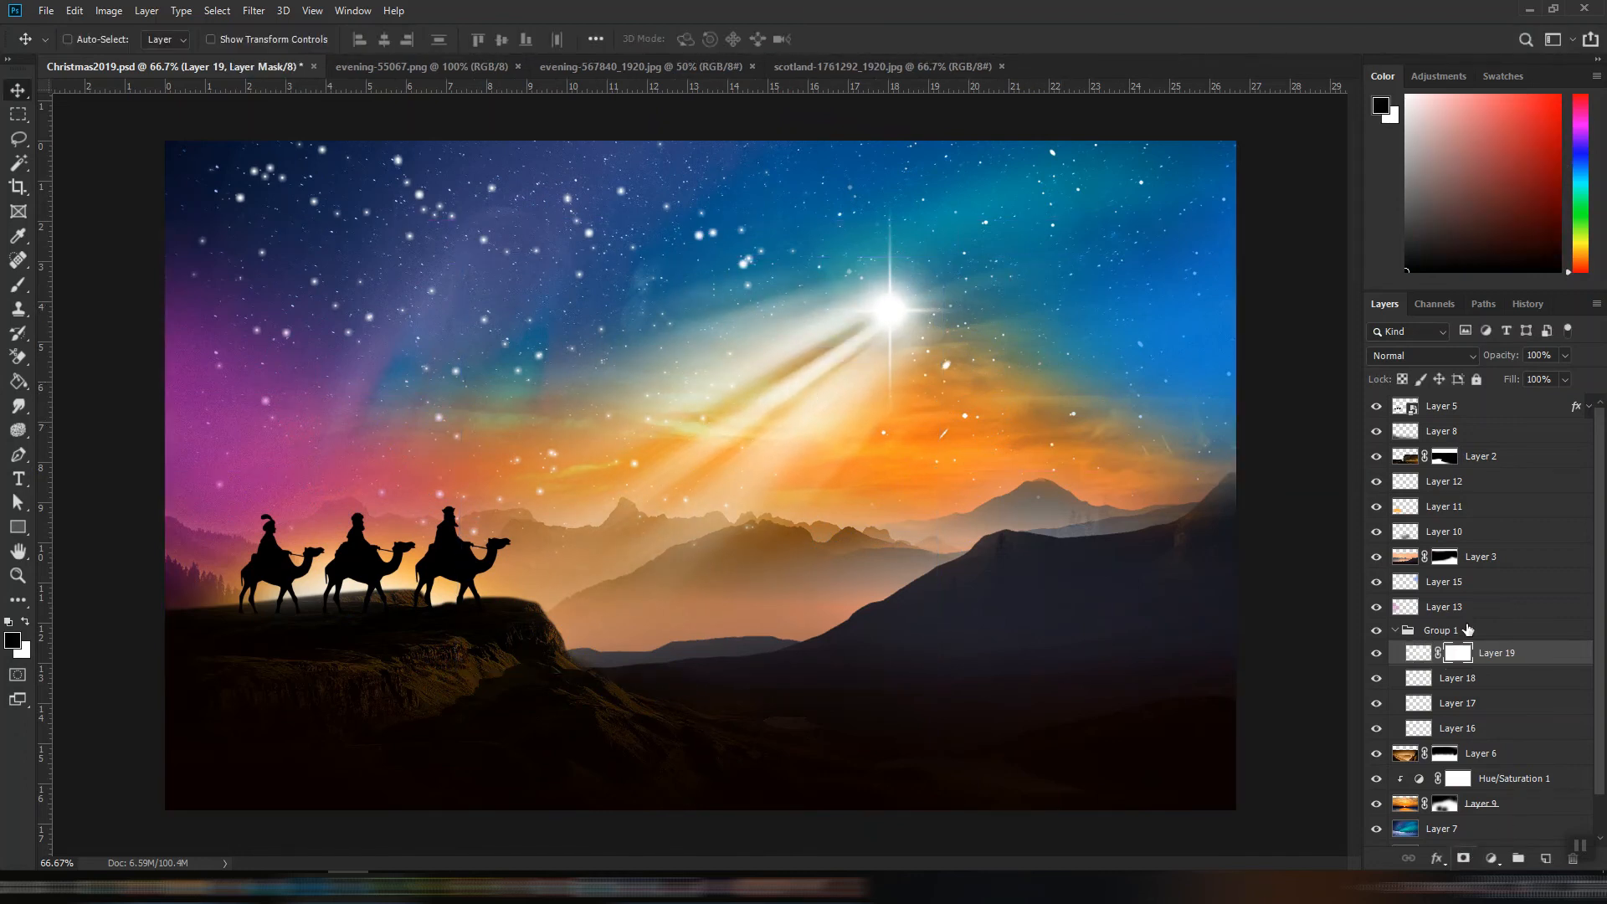
pyautogui.click(17, 287)
pyautogui.click(91, 40)
pyautogui.doubleClick(54, 239)
pyautogui.press('[')
pyautogui.press('[')
pyautogui.press('[')
pyautogui.press('[')
pyautogui.press('[')
pyautogui.press('[')
pyautogui.press('[')
pyautogui.press('[')
pyautogui.press('[')
pyautogui.press('[')
pyautogui.press('[')
pyautogui.press('[')
pyautogui.press('[')
pyautogui.press('[')
pyautogui.press('[')
pyautogui.press('[')
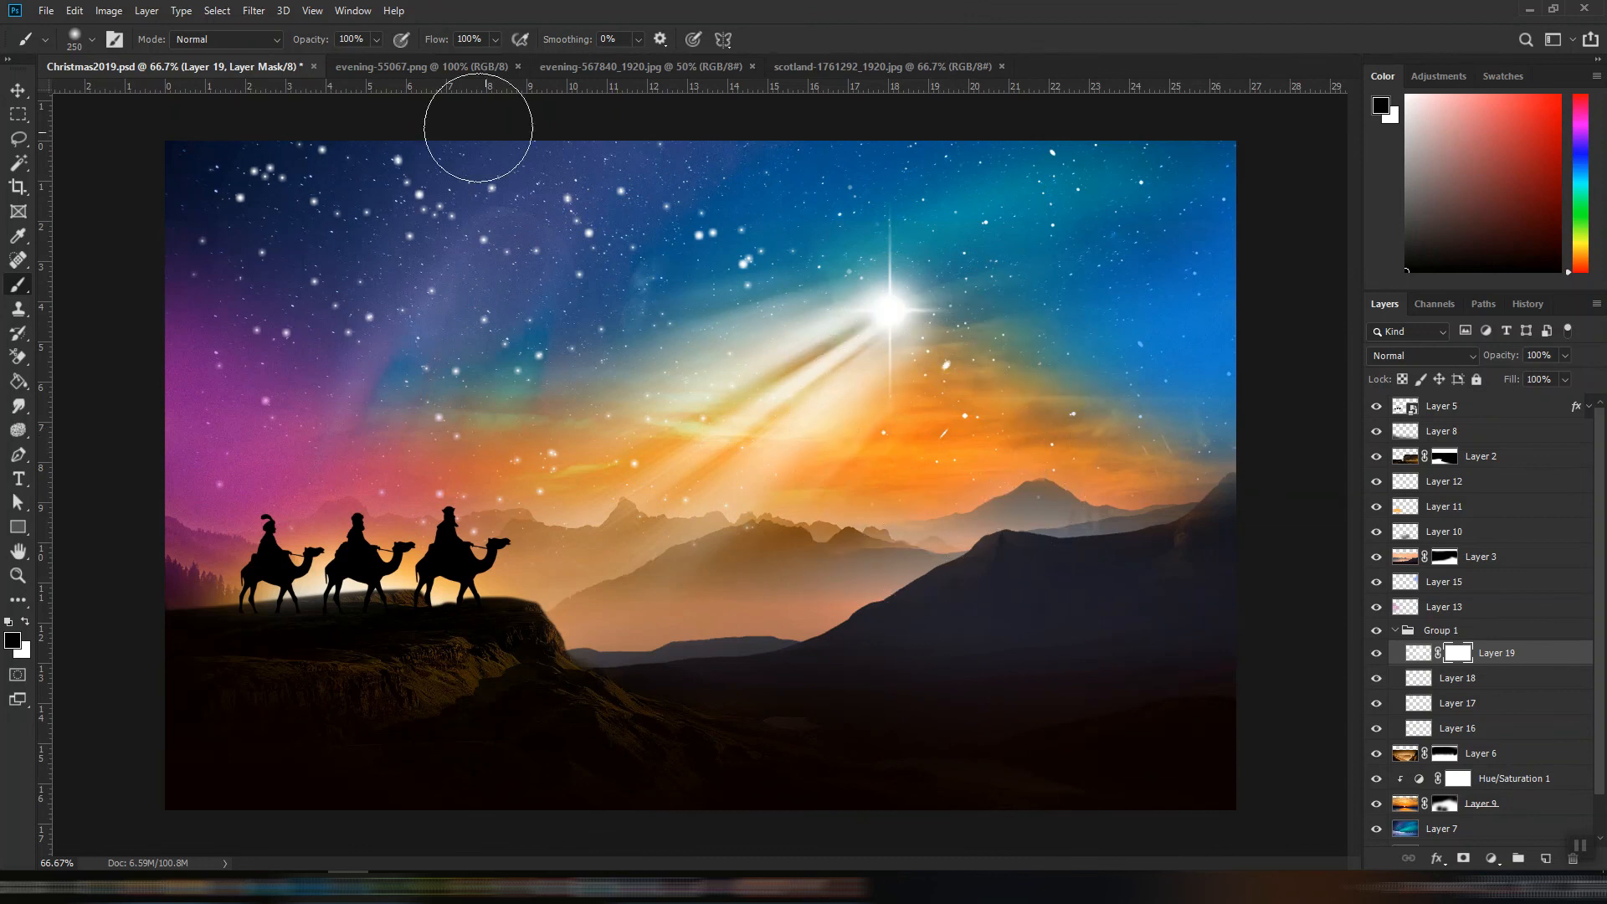
pyautogui.moveTo(326, 61); pyautogui.dragTo(325, 61)
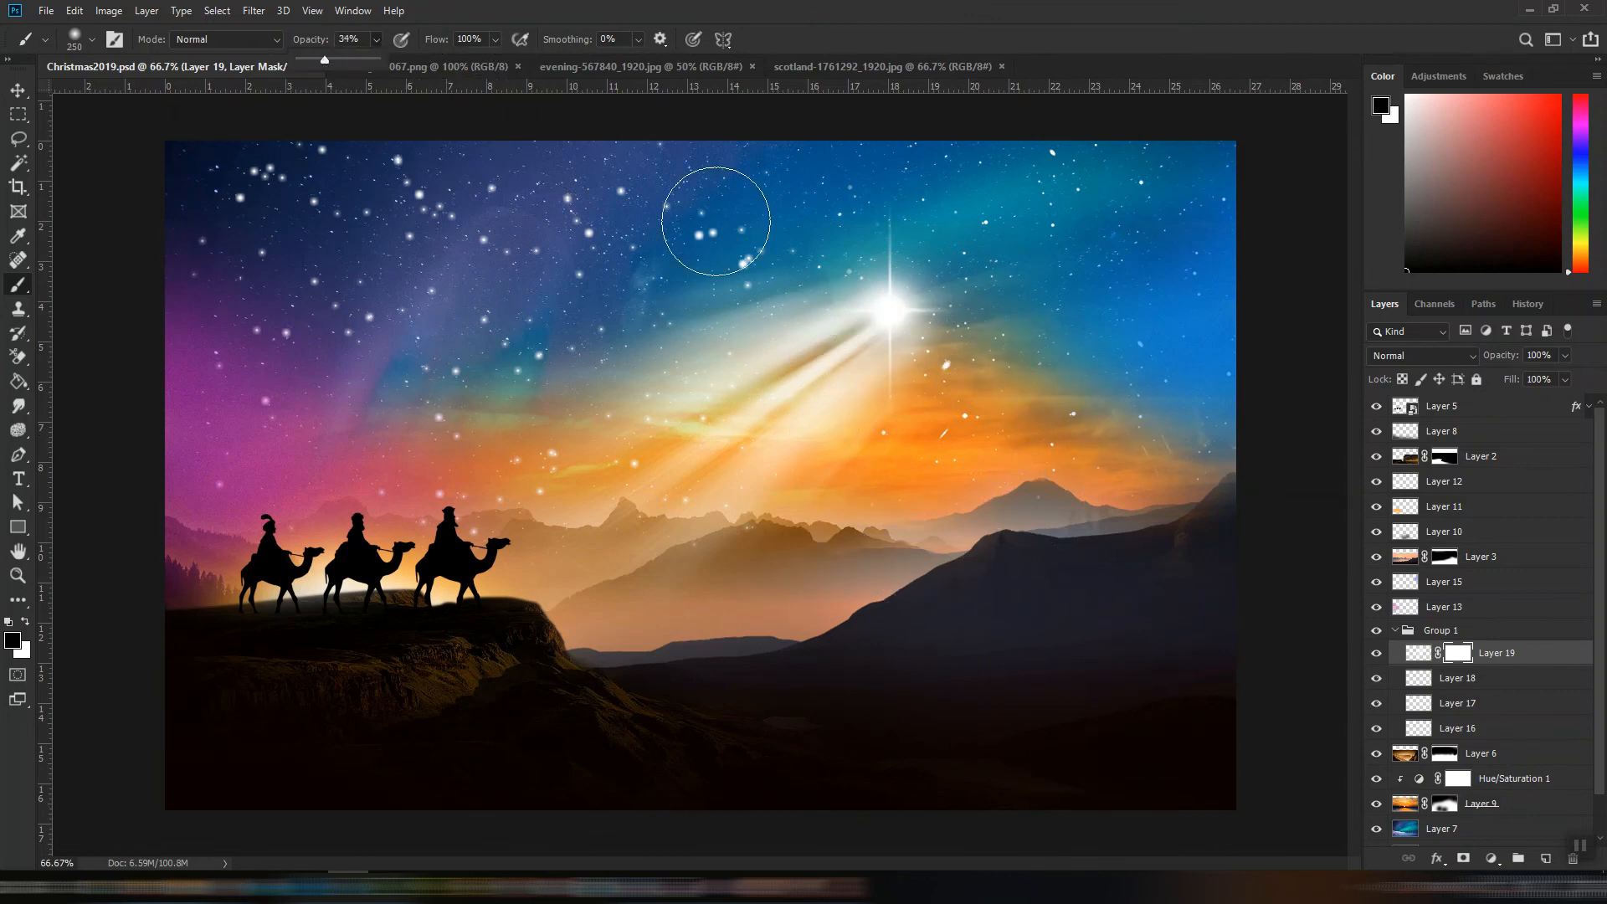
pyautogui.click(1137, 75)
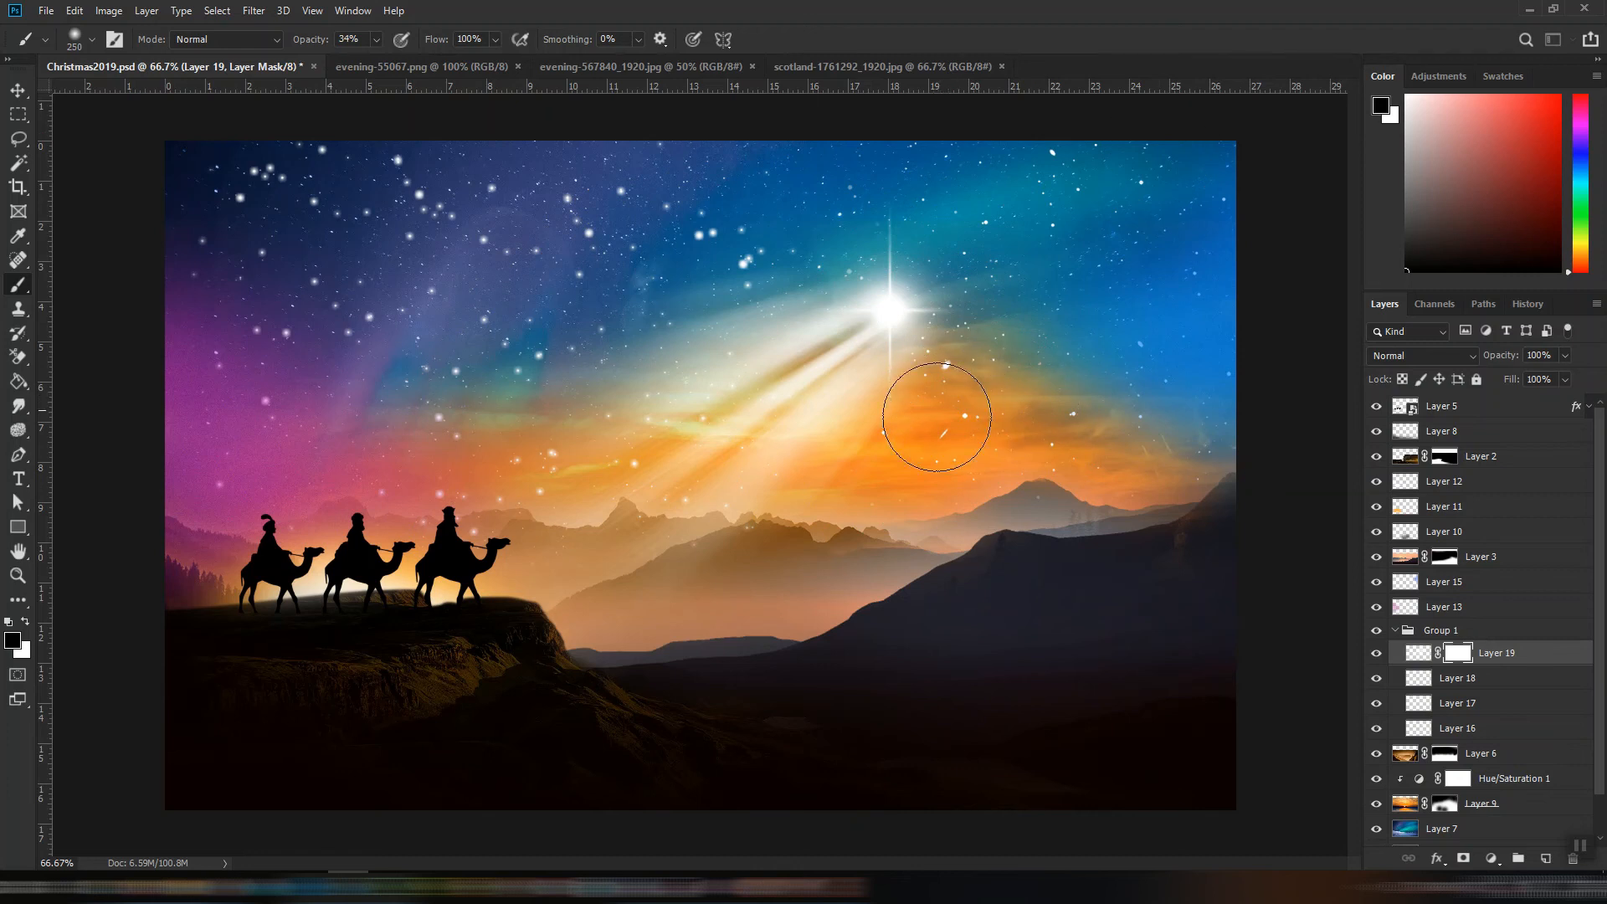
# - Paint black on the mask to fade the light rays around the glowing star and along their right edge, and save the document
pyautogui.click(906, 429)
pyautogui.moveTo(941, 293)
pyautogui.mouseDown()
pyautogui.moveTo(860, 264)
pyautogui.moveTo(829, 279)
pyautogui.moveTo(802, 267)
pyautogui.mouseUp()
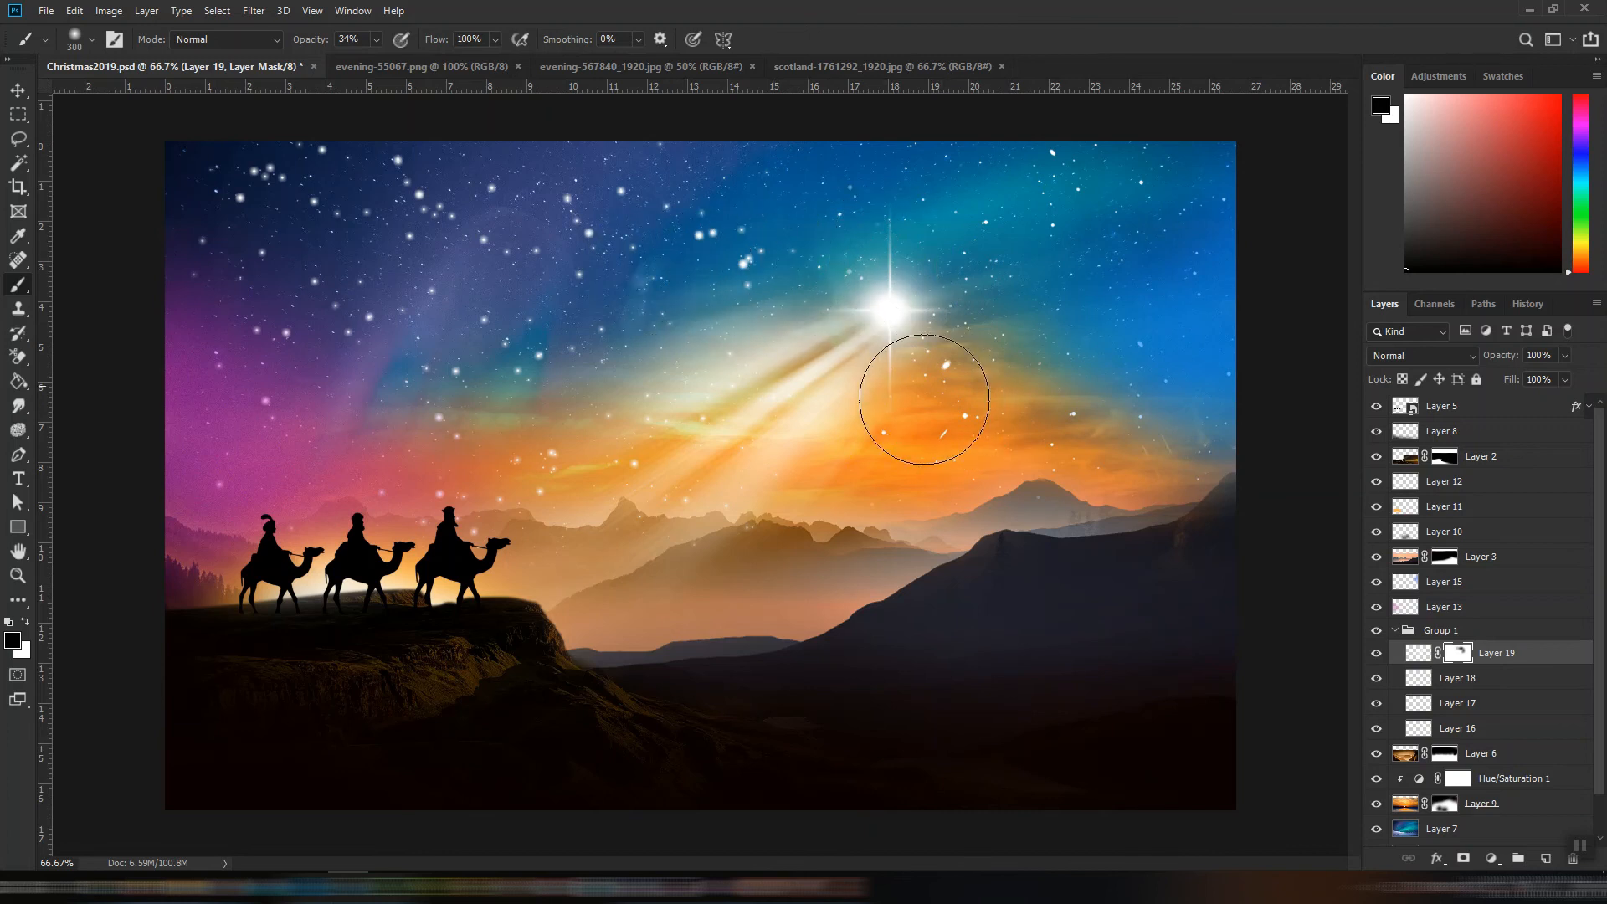
pyautogui.moveTo(925, 446)
pyautogui.mouseDown()
pyautogui.moveTo(933, 479)
pyautogui.moveTo(895, 494)
pyautogui.mouseUp()
pyautogui.click(17, 92)
pyautogui.hotkey('ctrl', 's')
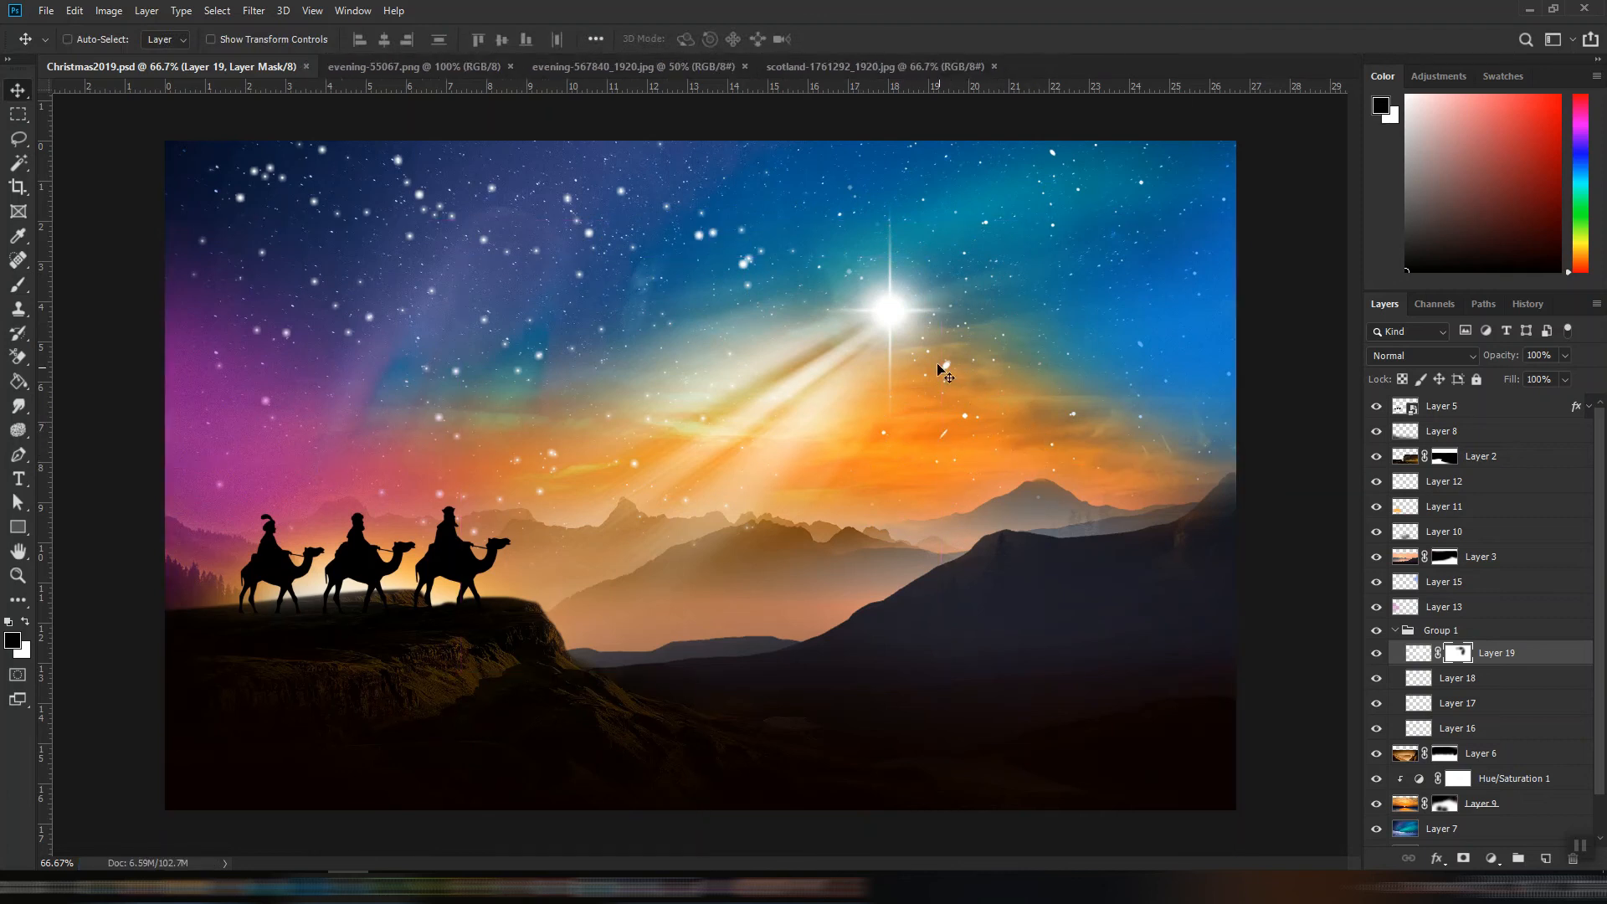
# - Turn on Auto-Select, select the glowing star's layer in the image and add an empty layer above it
pyautogui.click(67, 39)
pyautogui.click(890, 319)
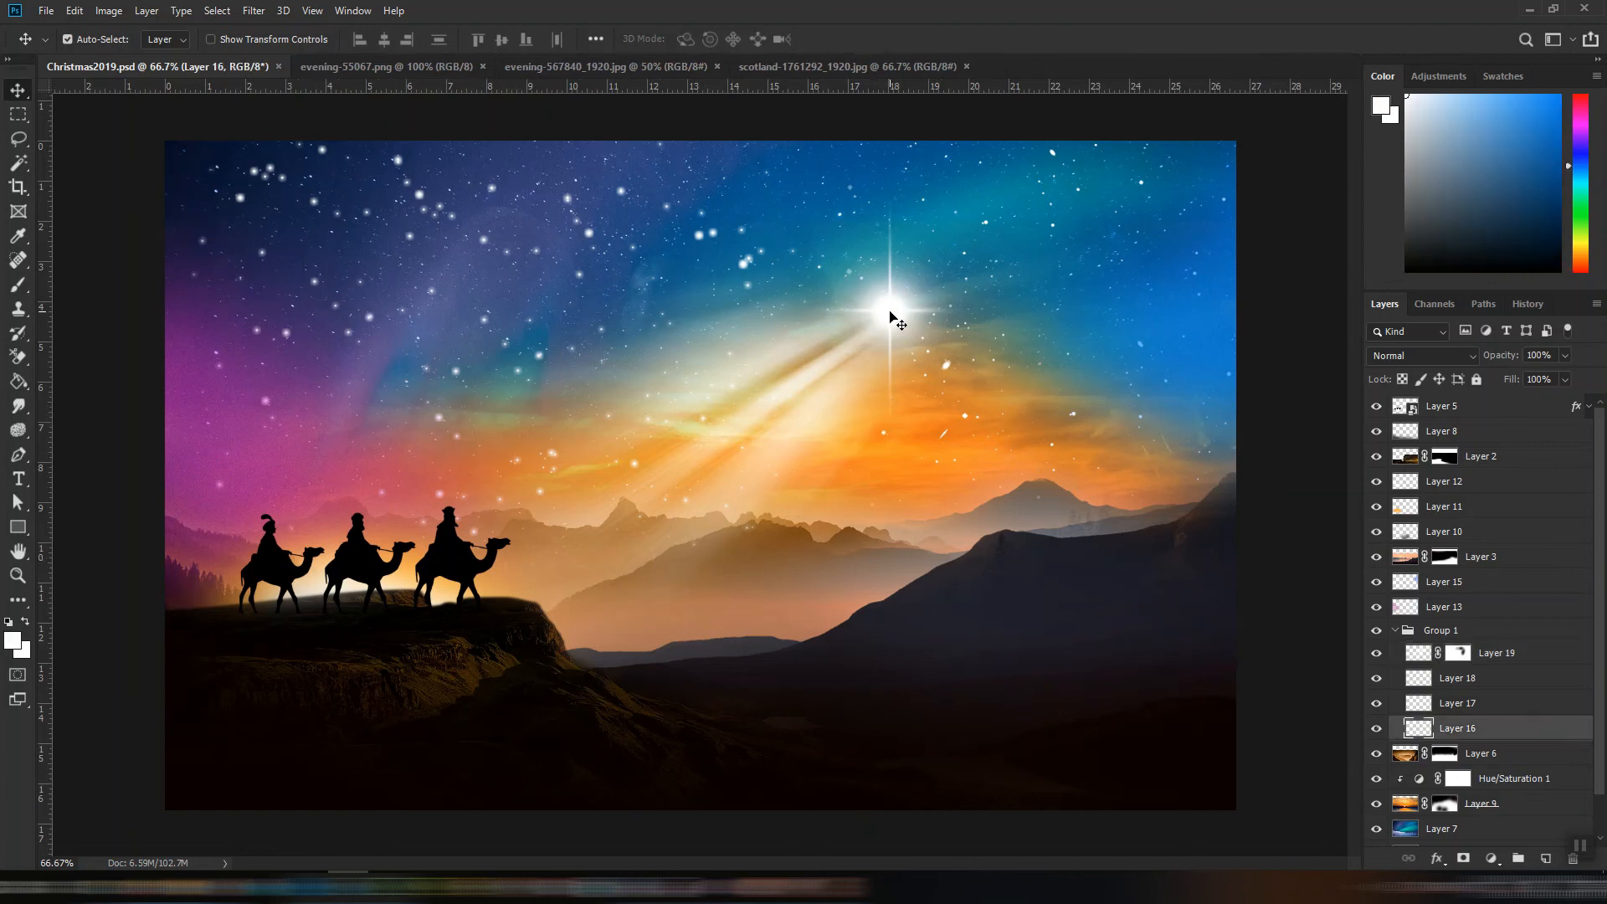
pyautogui.click(1547, 859)
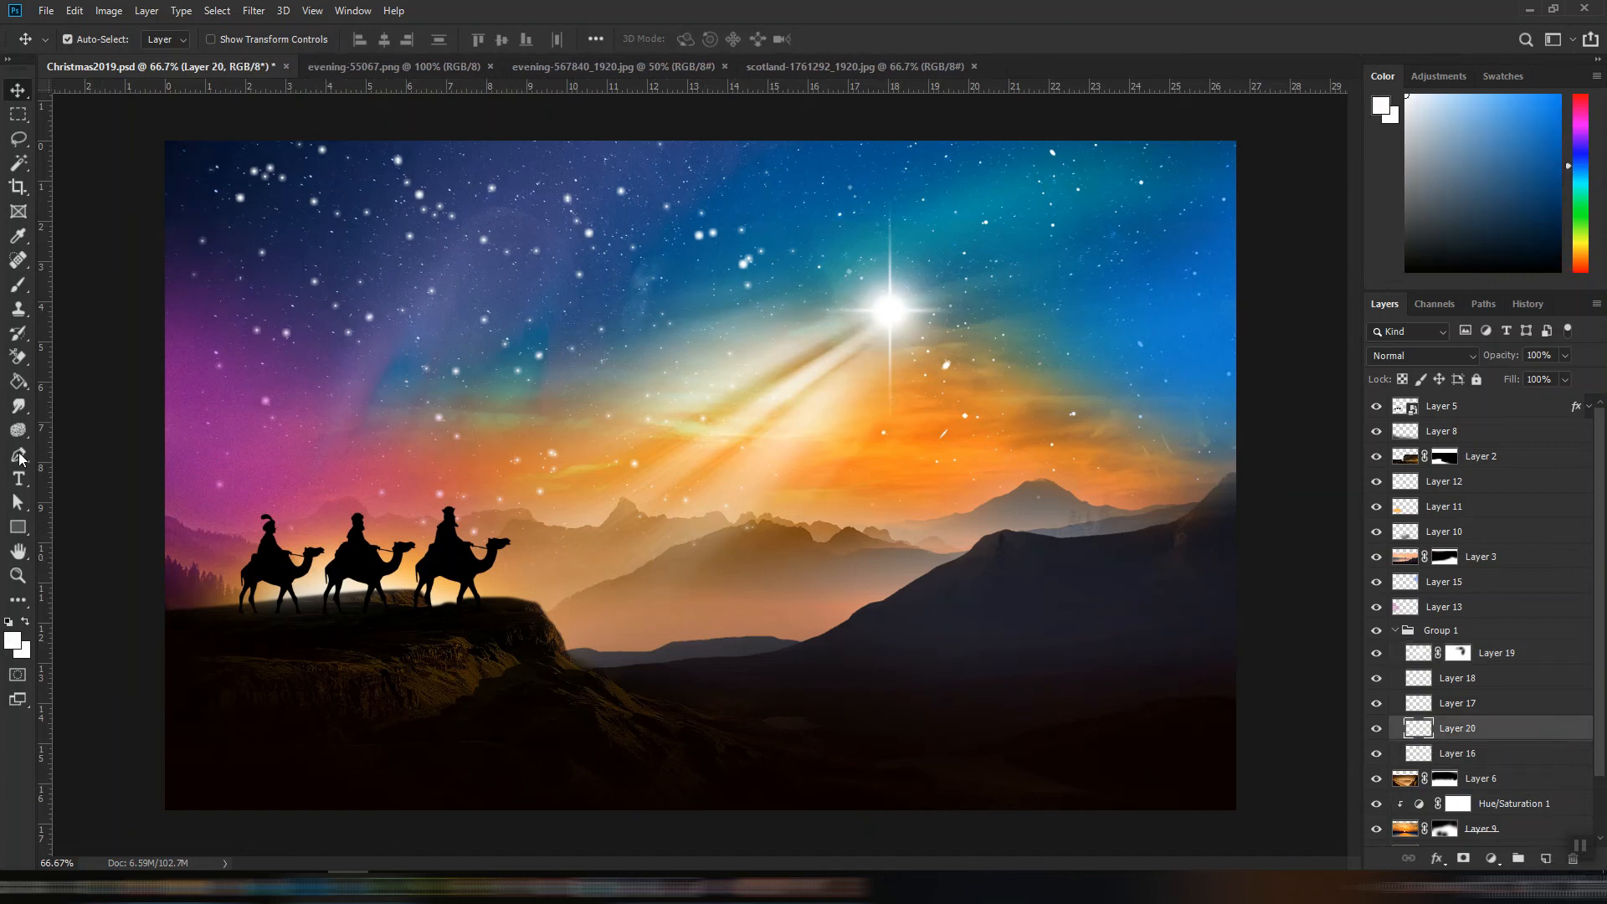
# - Look through the 20 Spray Brushes 2 and Simen91's Star and Light Effect Brushes sets for a star brush
pyautogui.press('b')
pyautogui.click(86, 38)
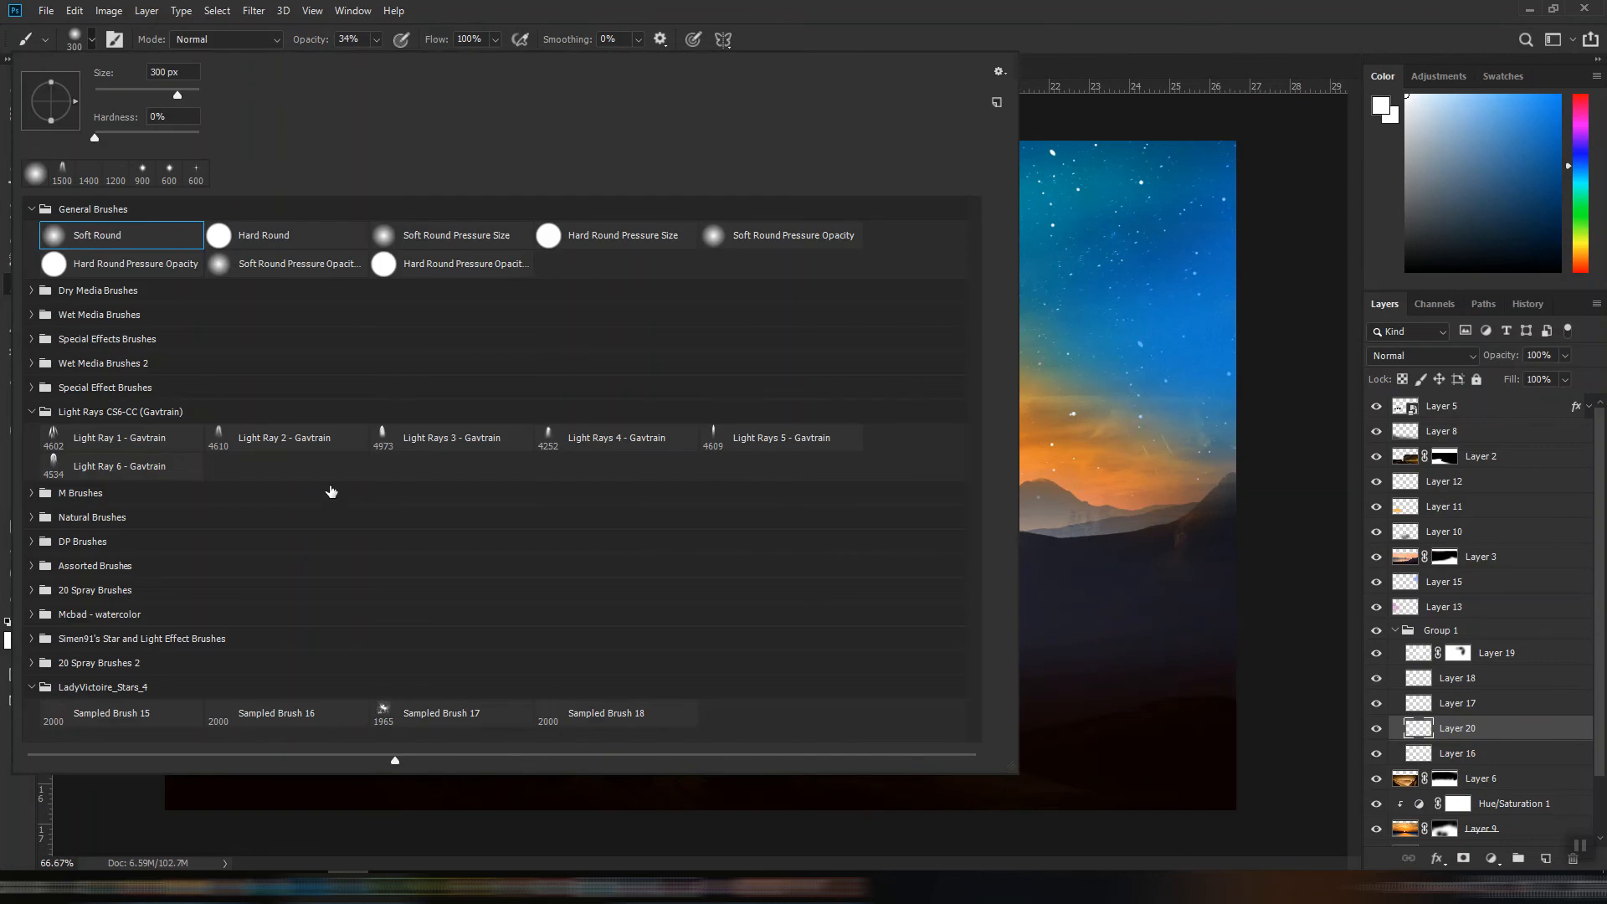
pyautogui.click(32, 664)
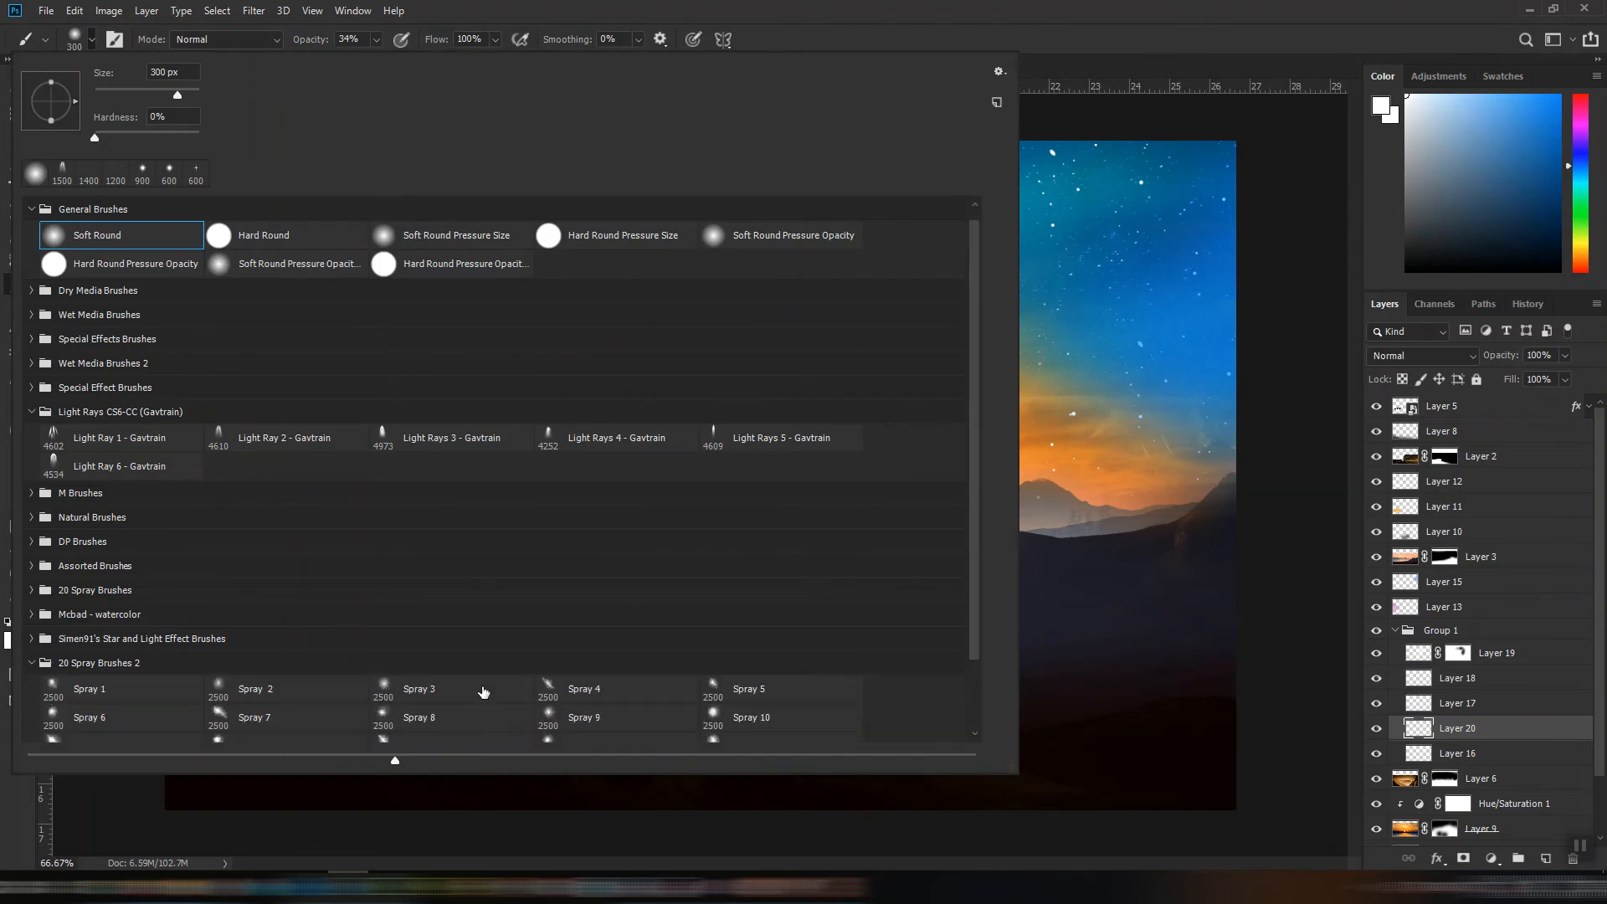
pyautogui.scroll(-3, 555, 716)
pyautogui.scroll(-1, 555, 716)
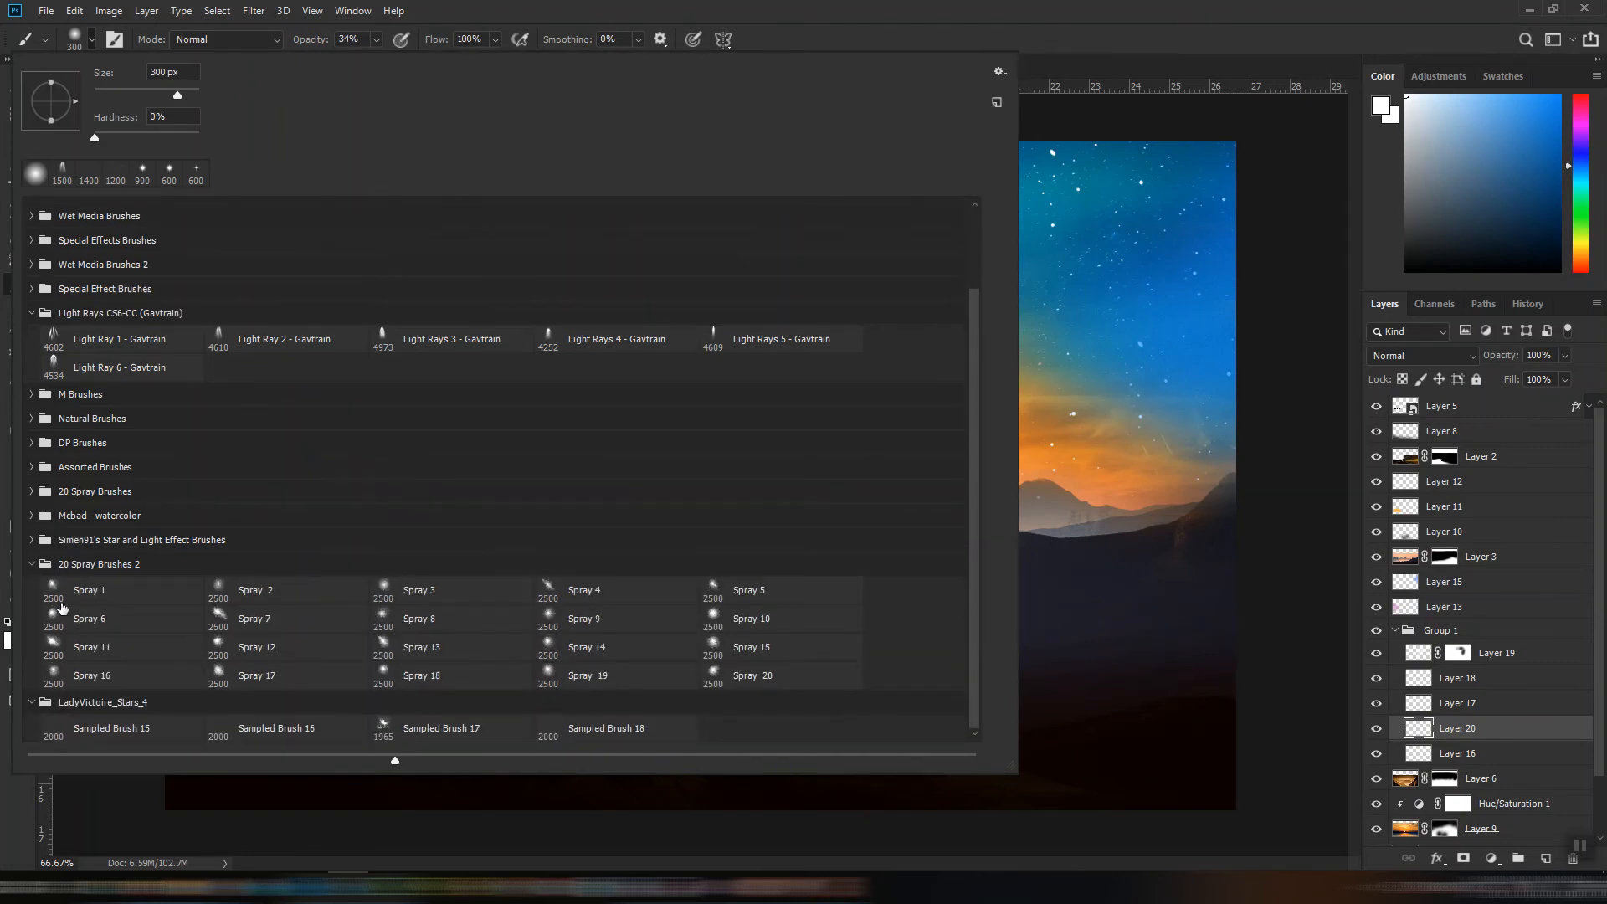
pyautogui.click(31, 559)
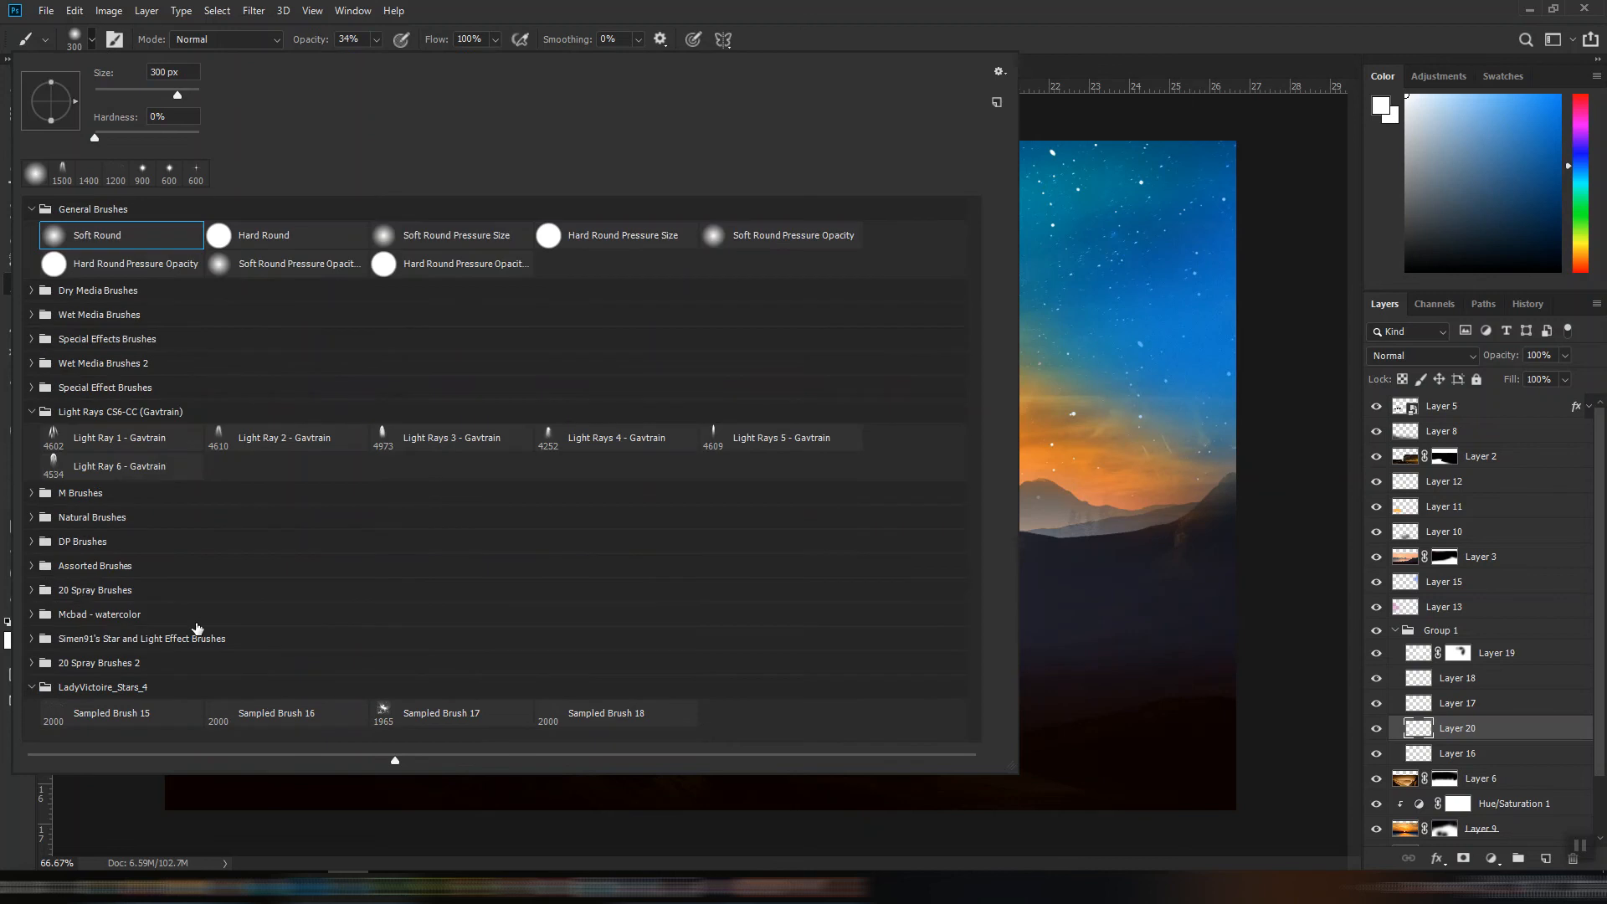
pyautogui.click(28, 665)
pyautogui.scroll(-3, 329, 679)
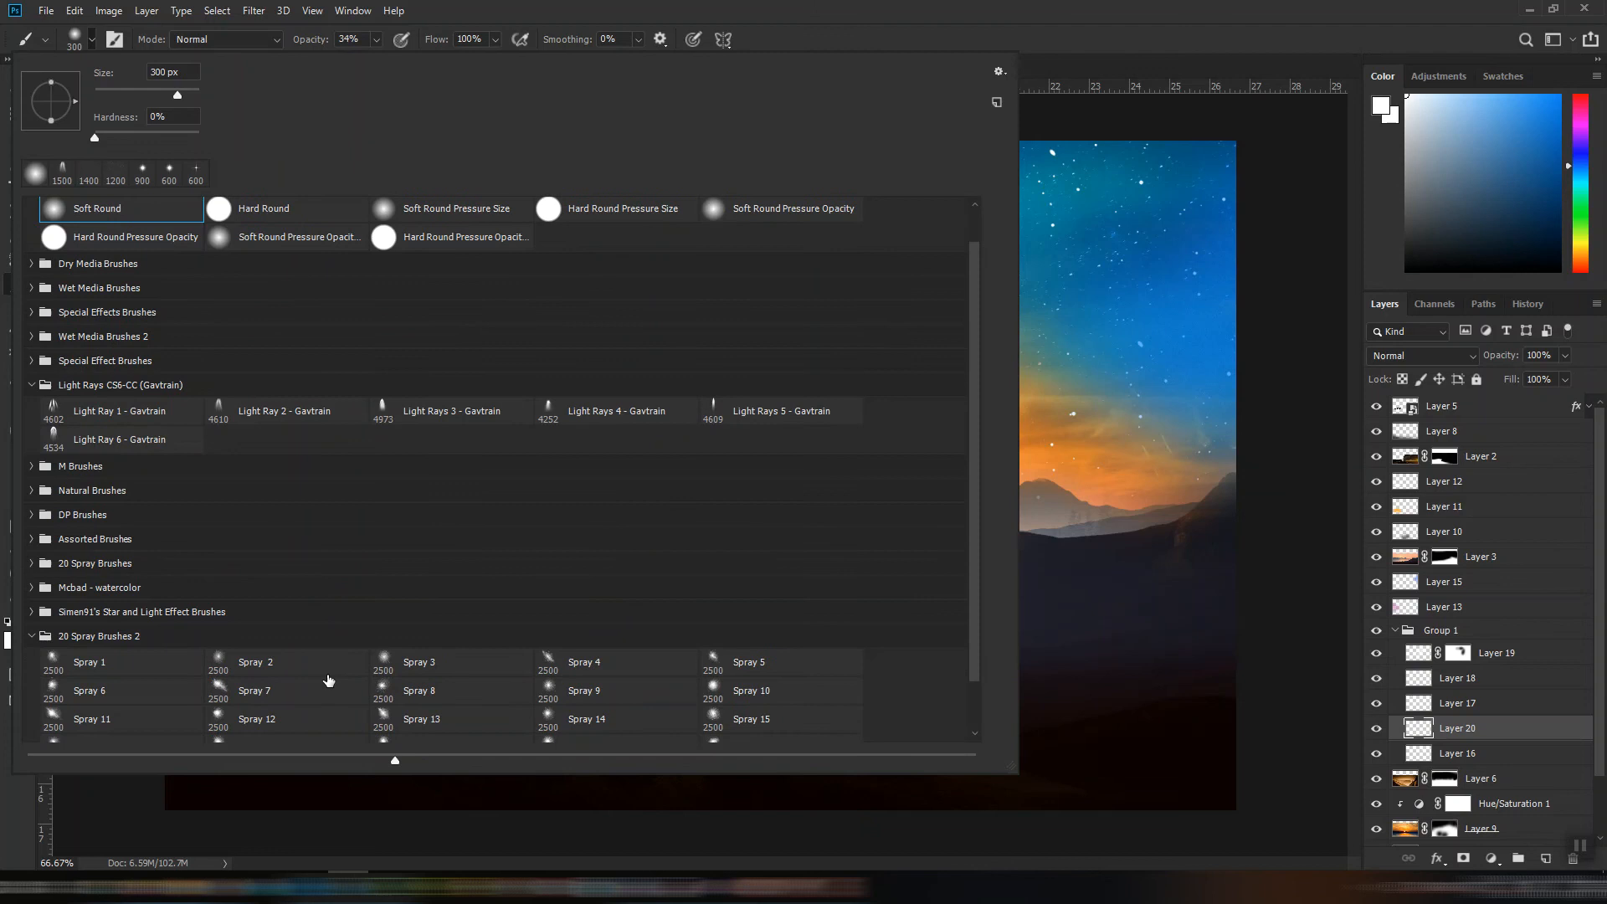
pyautogui.scroll(-1, 330, 680)
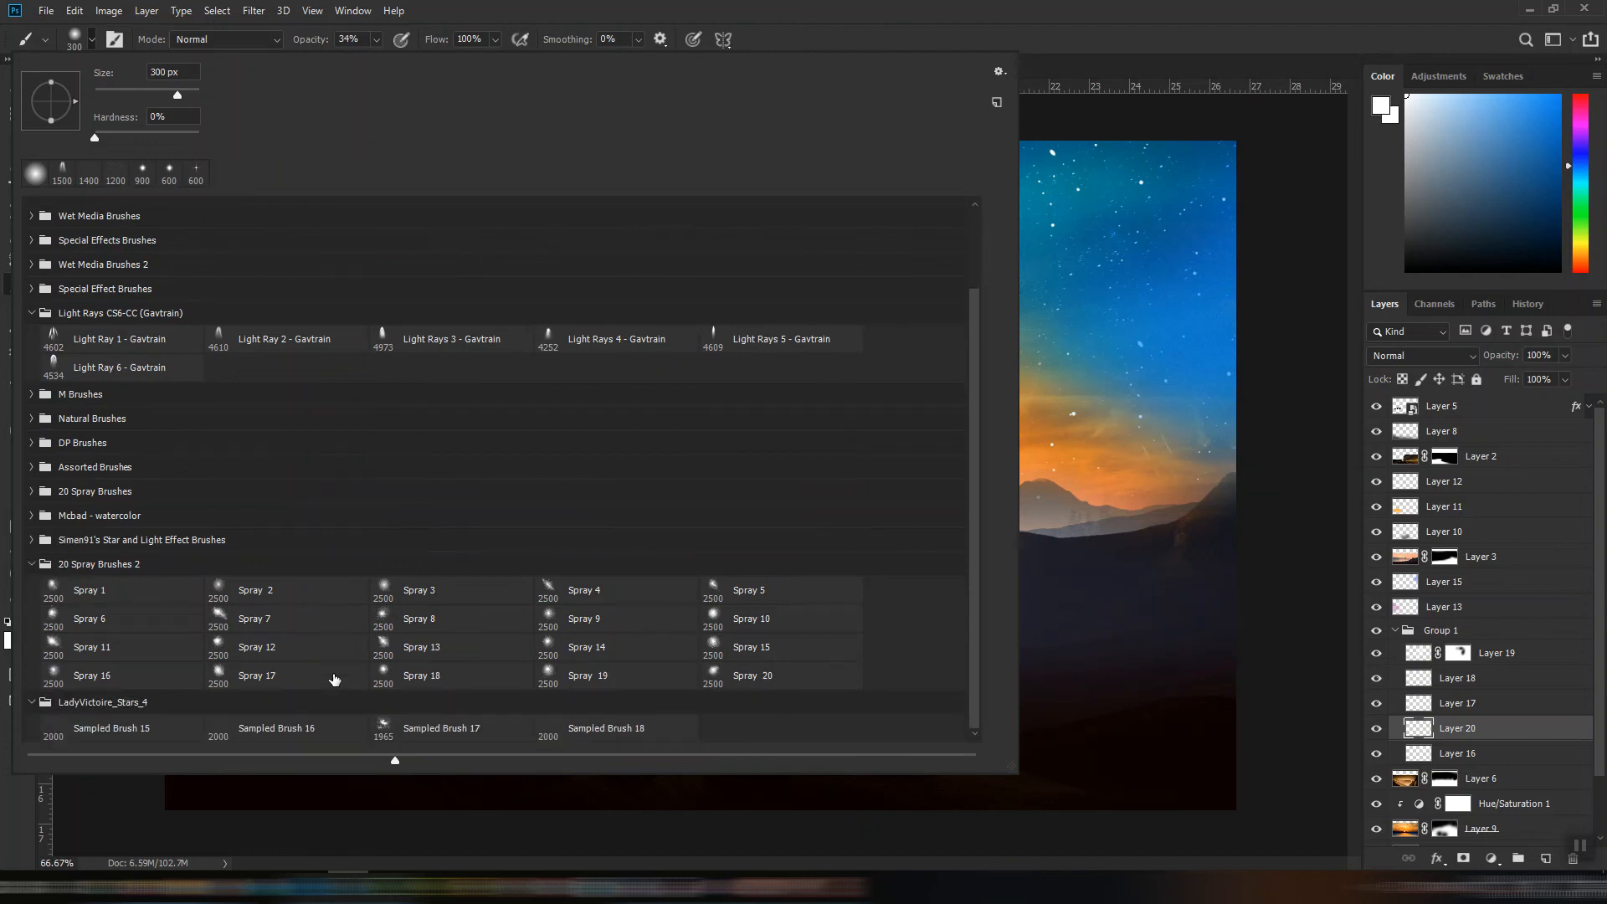
pyautogui.click(33, 564)
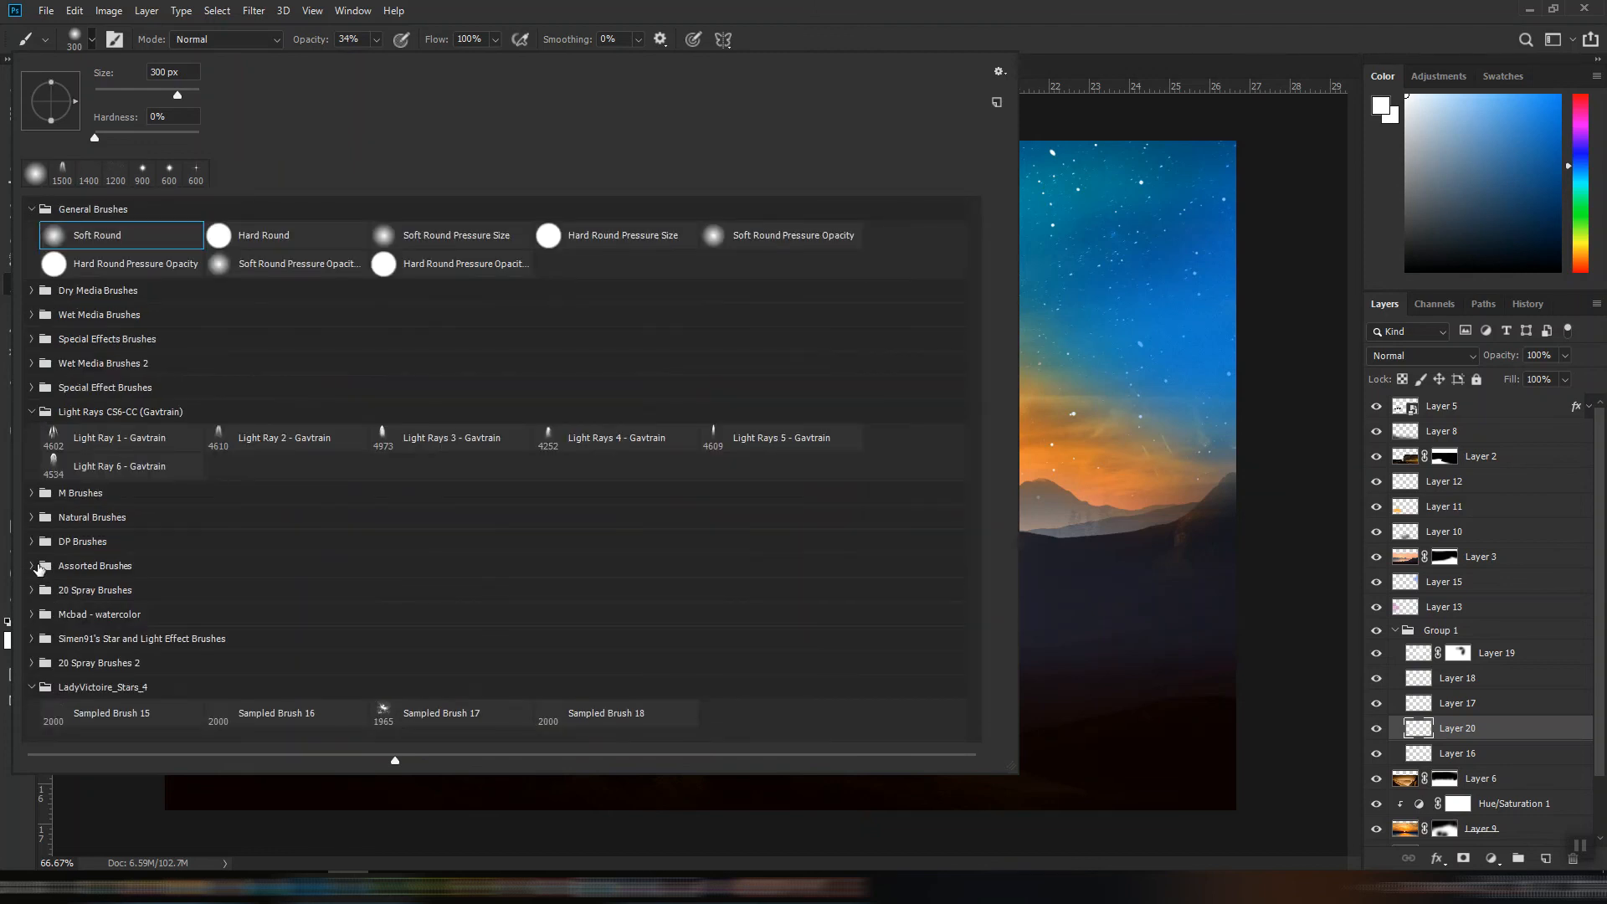
pyautogui.click(32, 640)
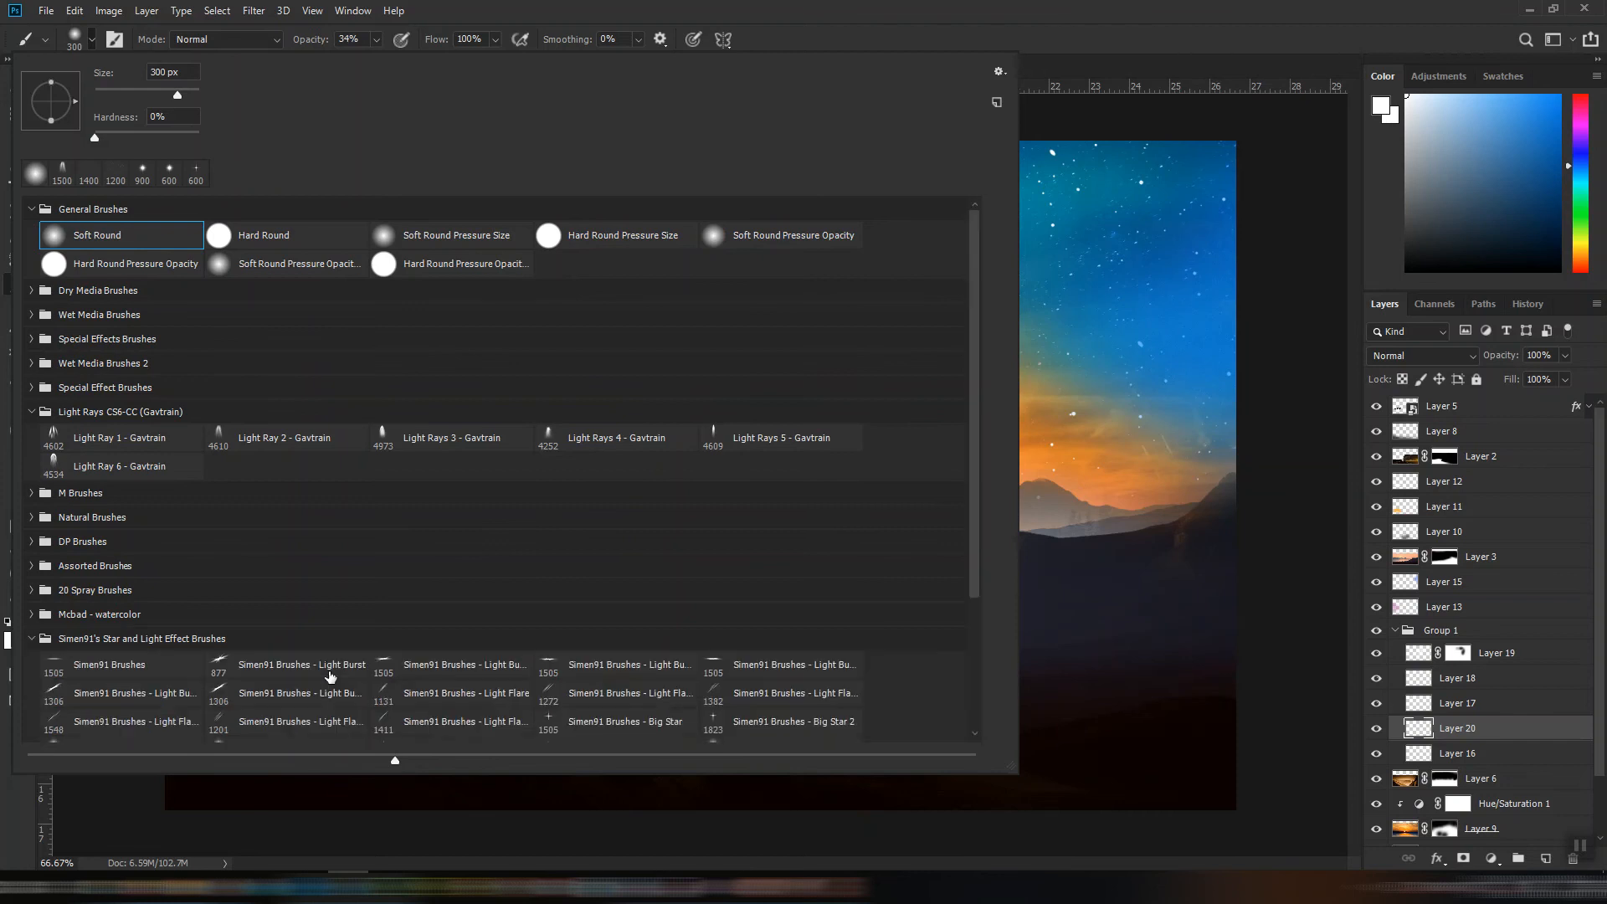
pyautogui.scroll(-4, 366, 675)
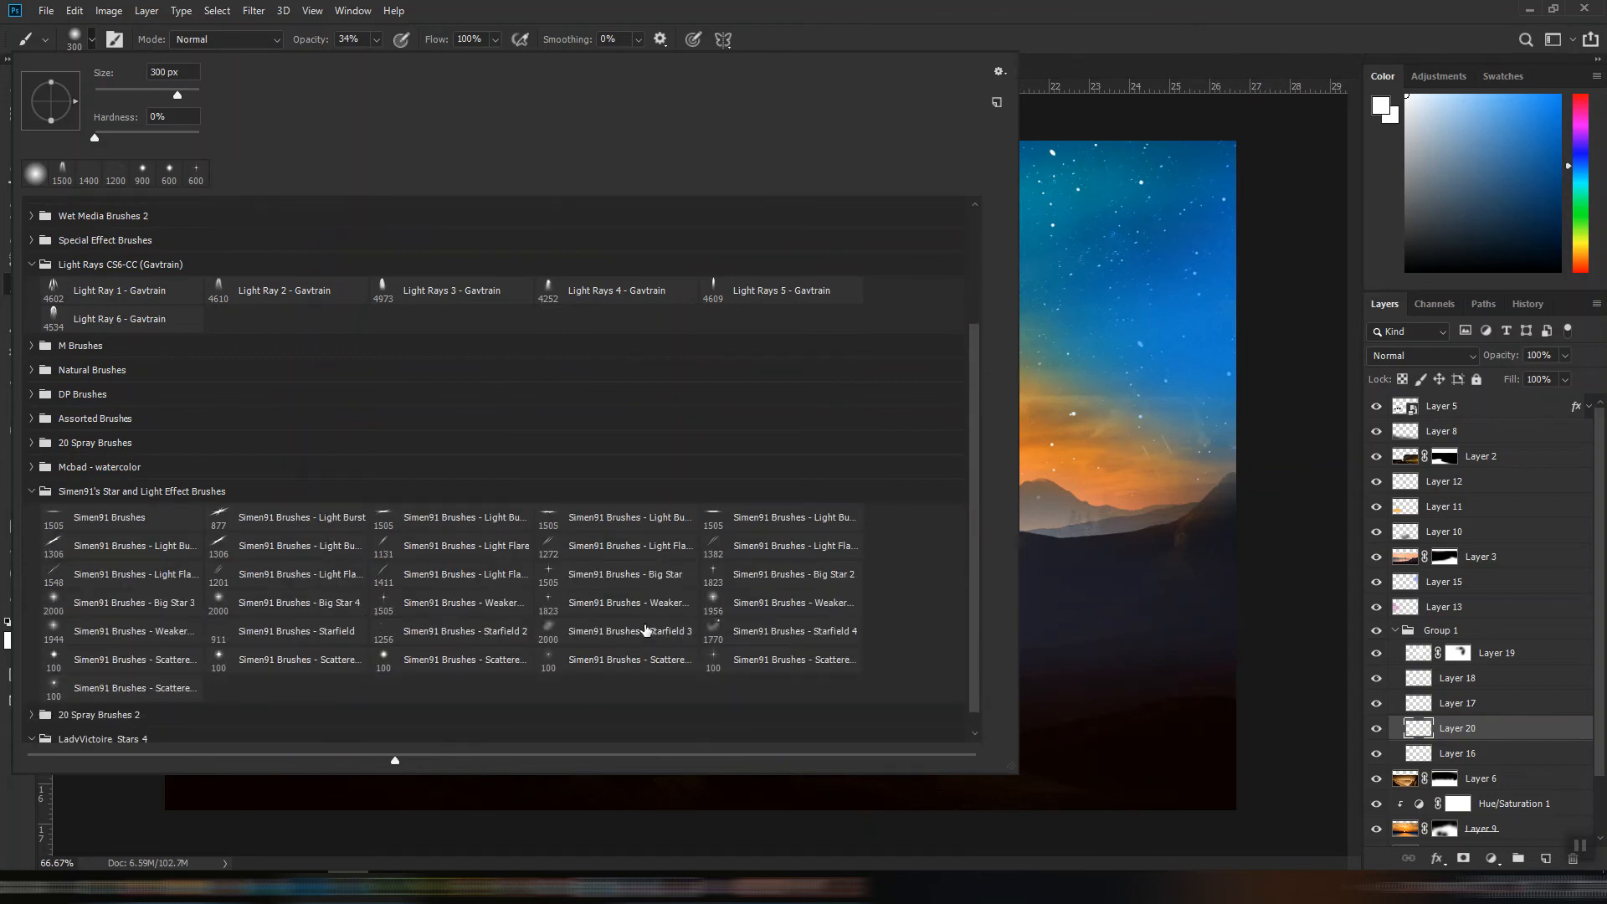
# - Try stamping a white star in the sky beside the glowing star with a 300 px Simen91 star brush at 100% opacity
pyautogui.click(378, 564)
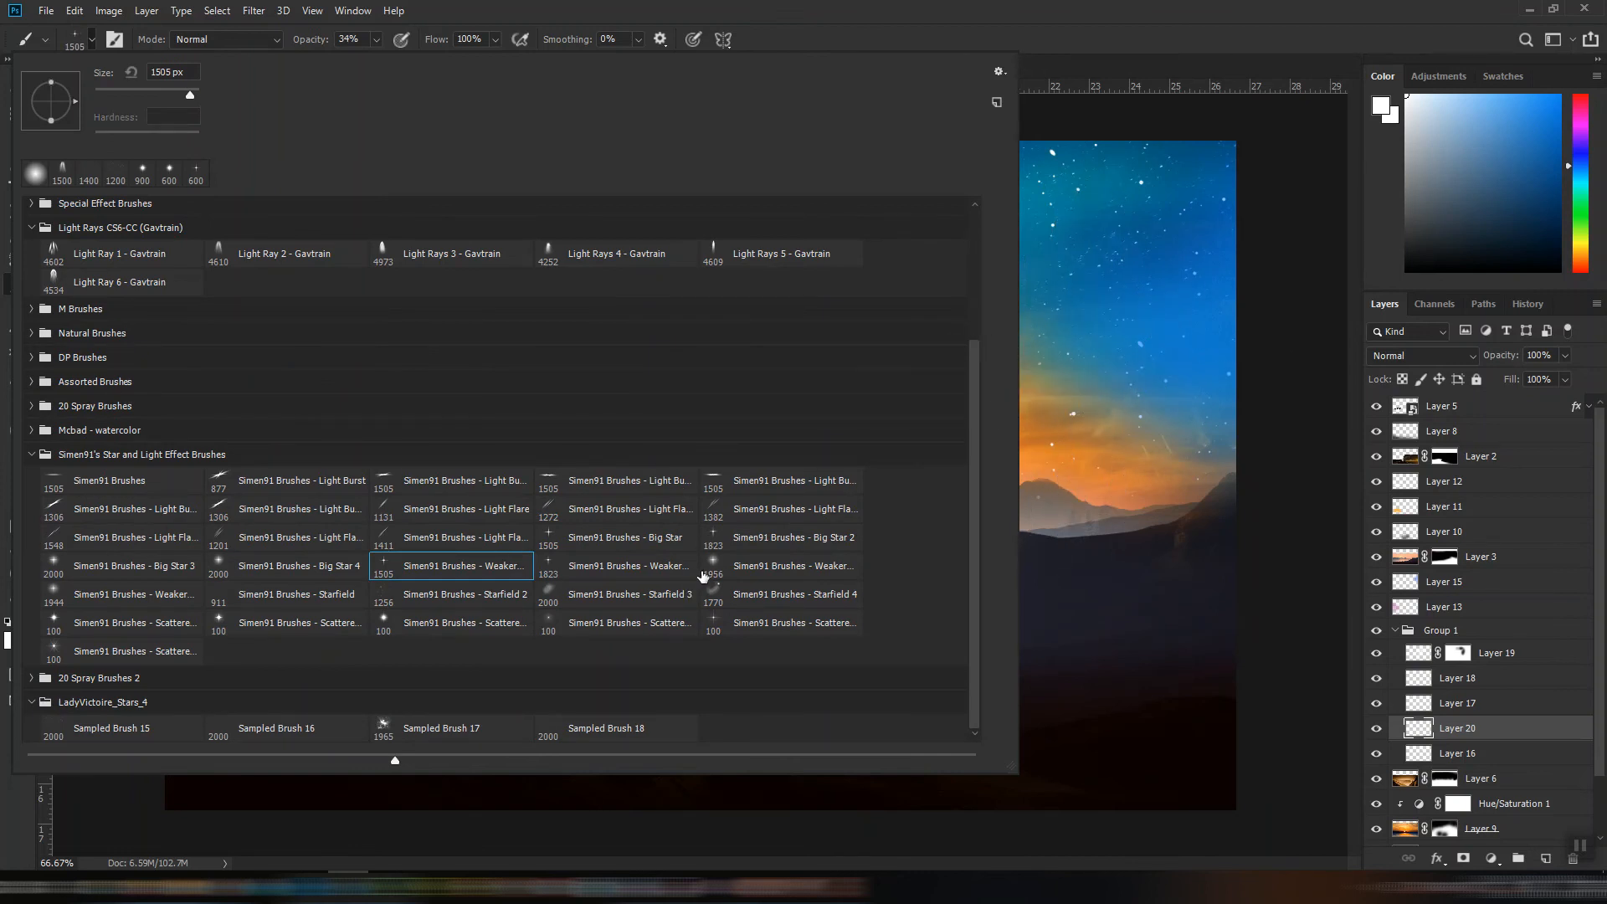
pyautogui.click(733, 555)
pyautogui.click(547, 565)
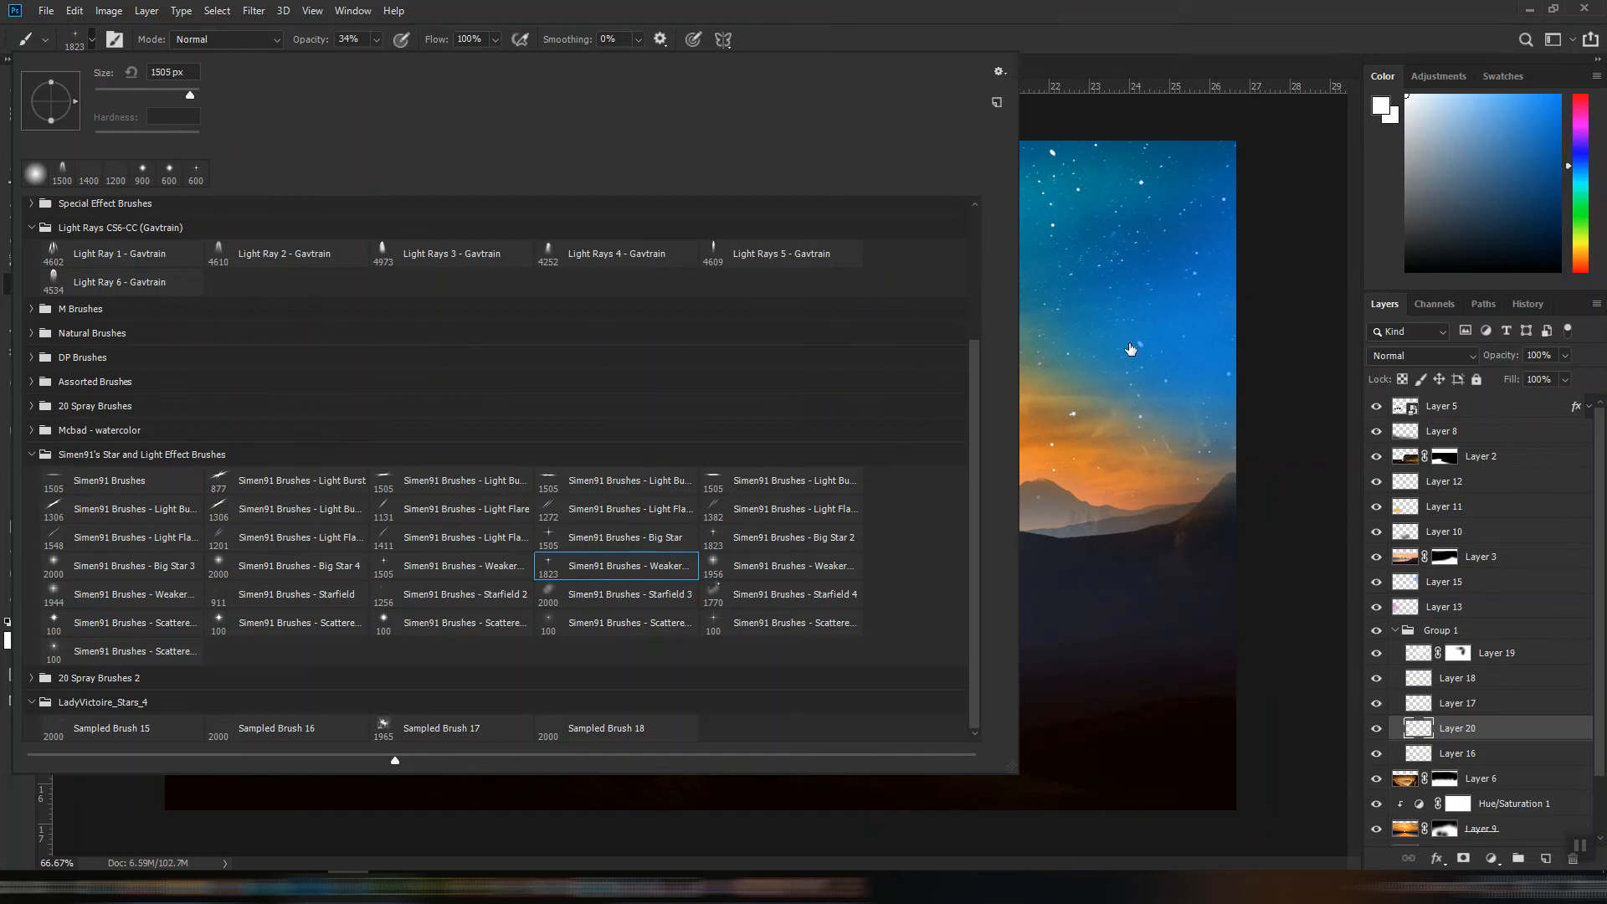
pyautogui.click(233, 624)
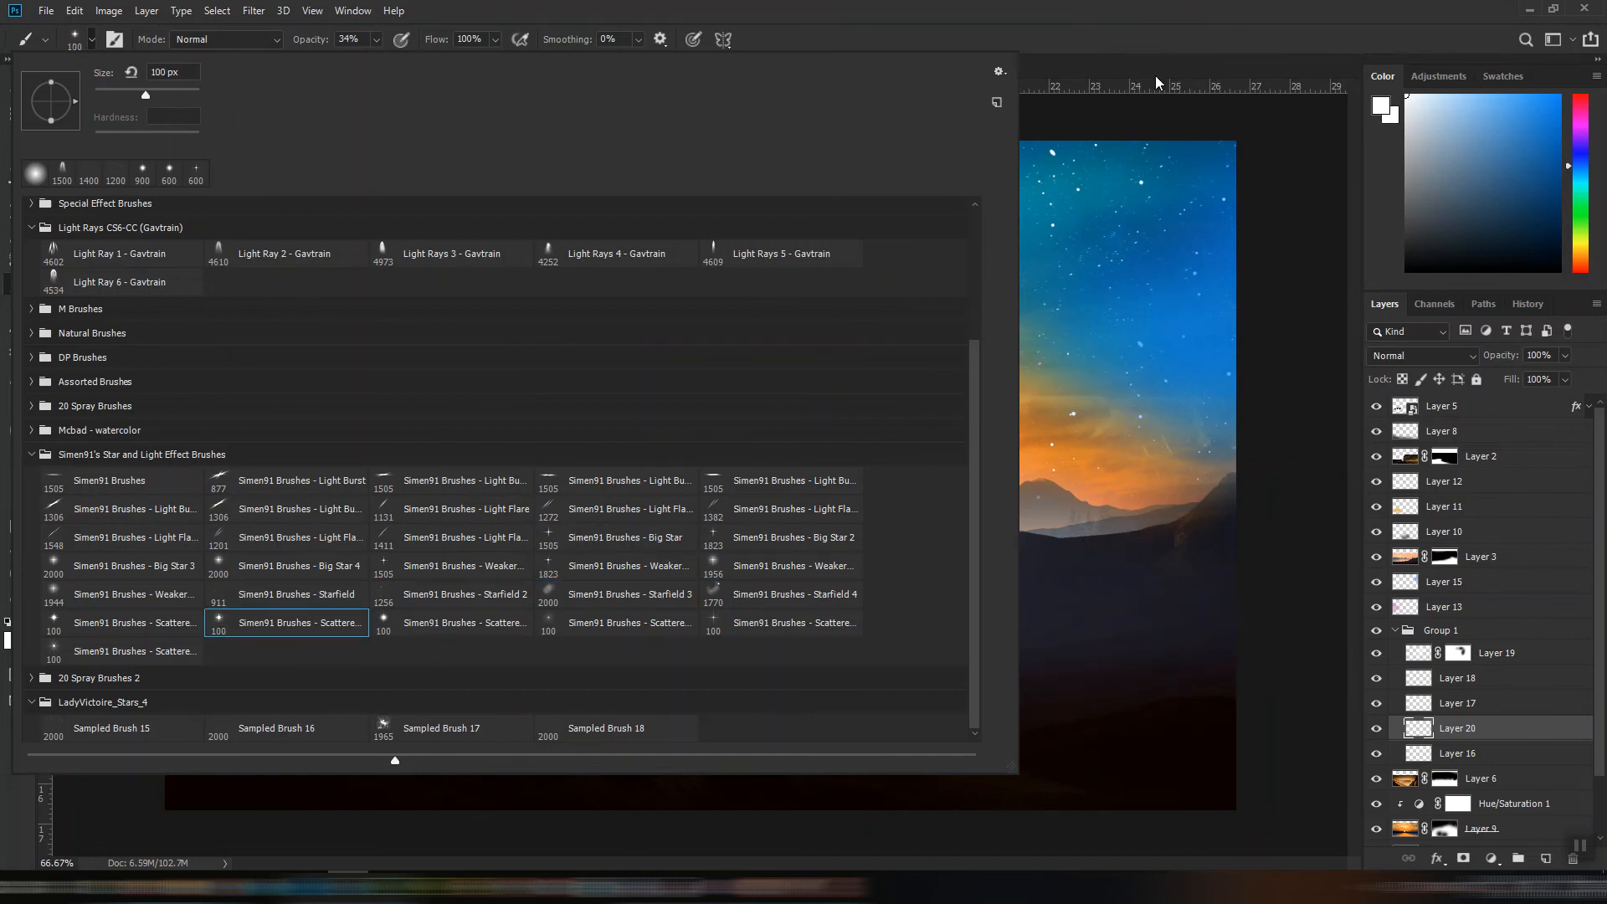
pyautogui.click(1158, 82)
pyautogui.press(']')
pyautogui.press(']')
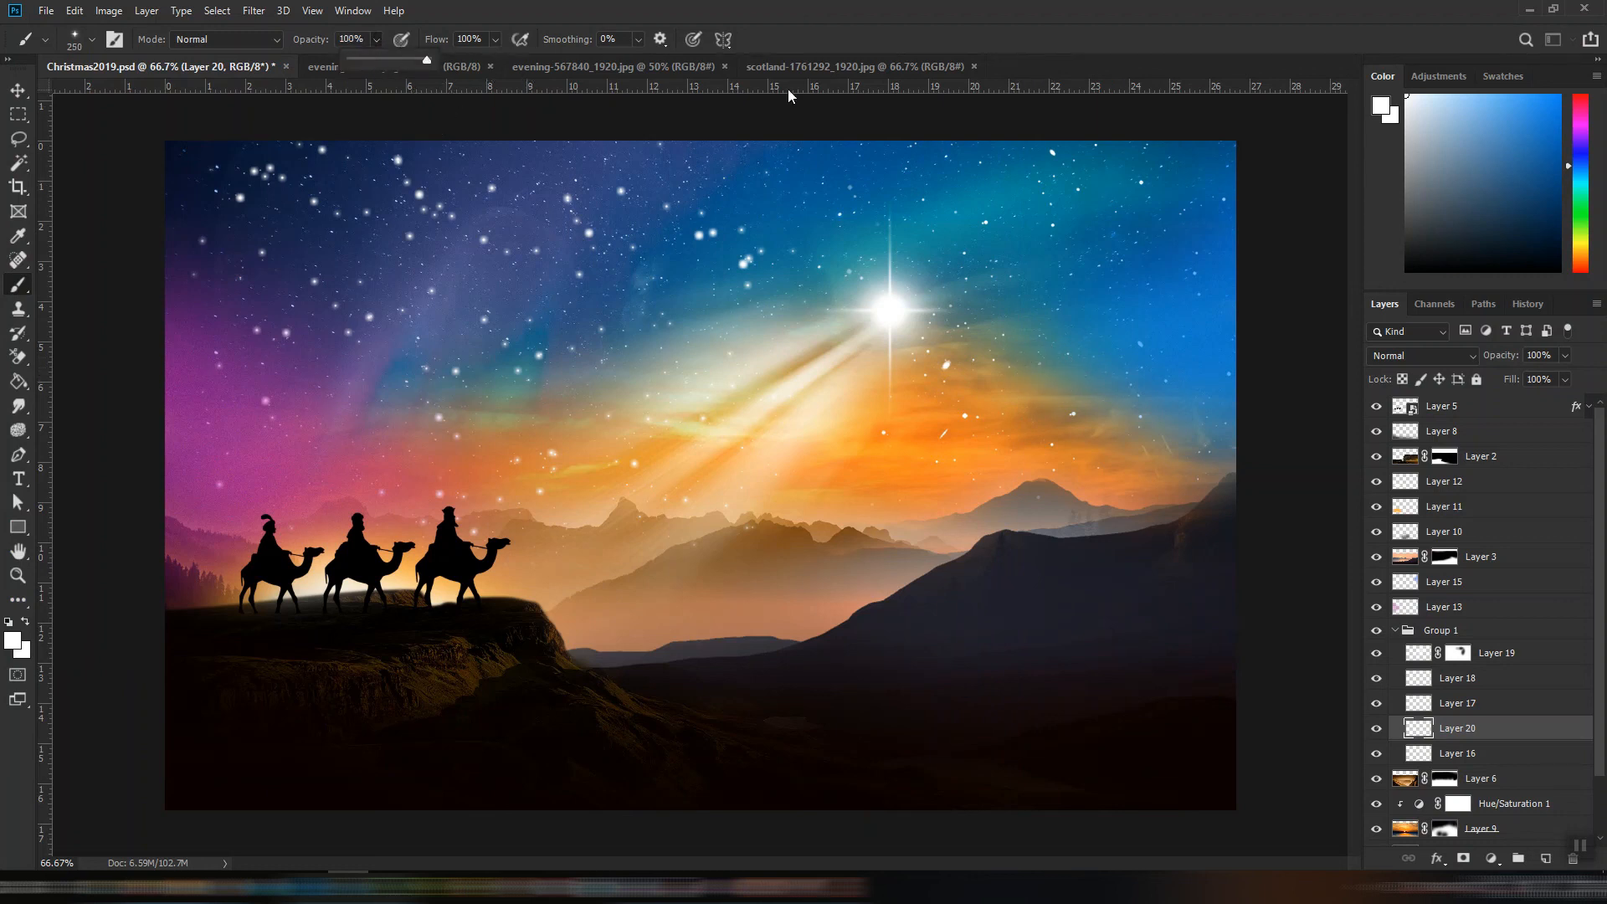
pyautogui.press(']')
pyautogui.click(1072, 322)
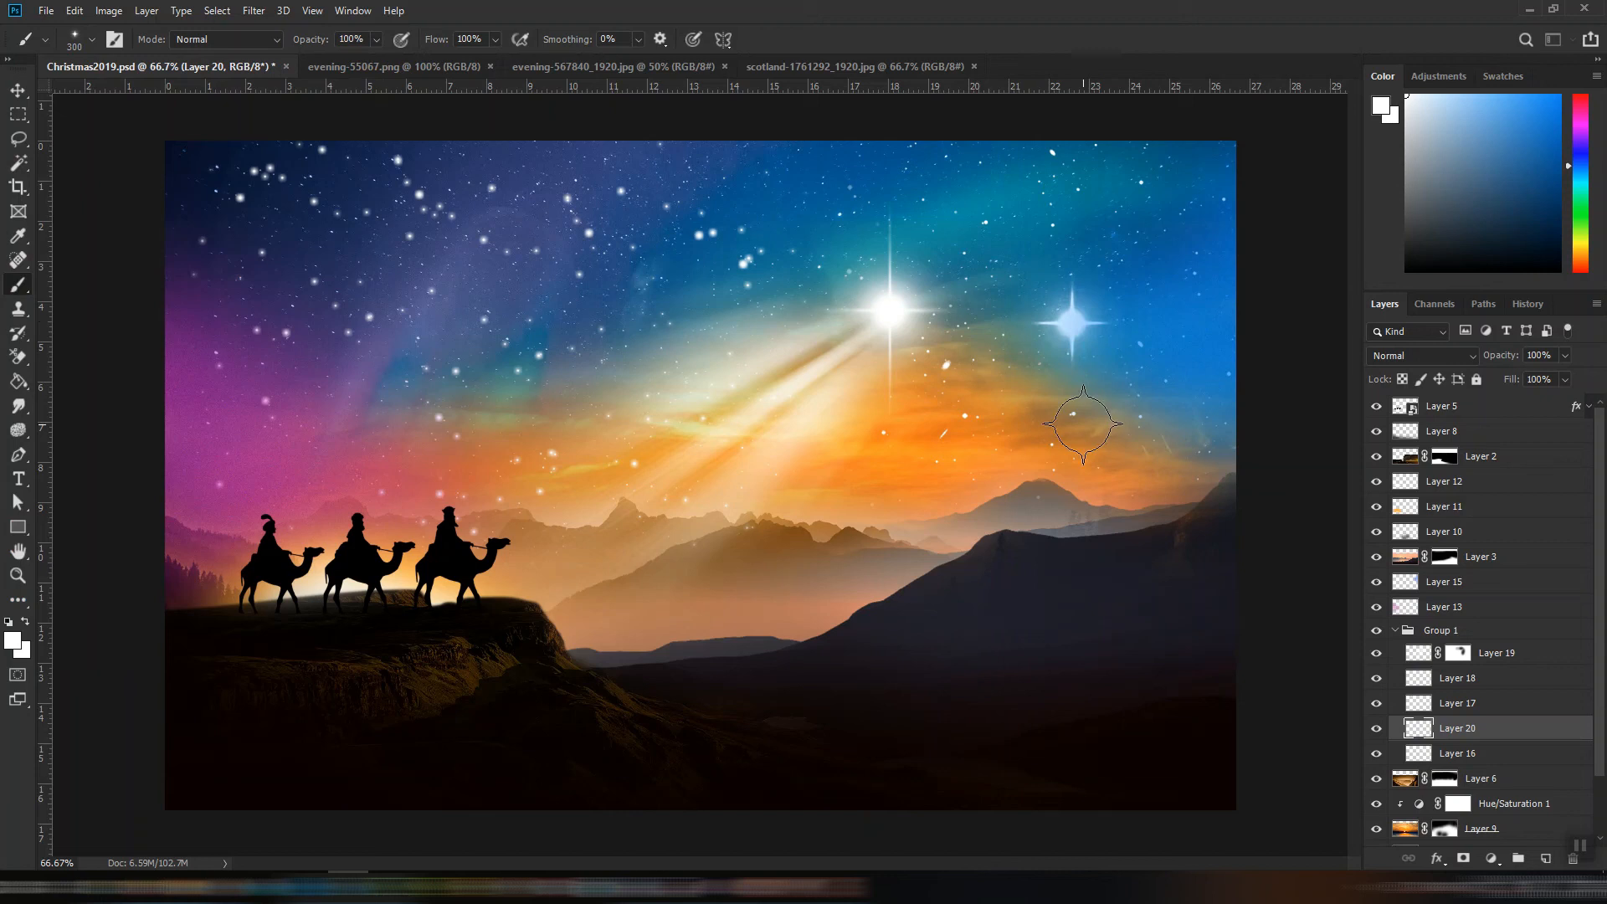
pyautogui.hotkey('ctrl', 'z')
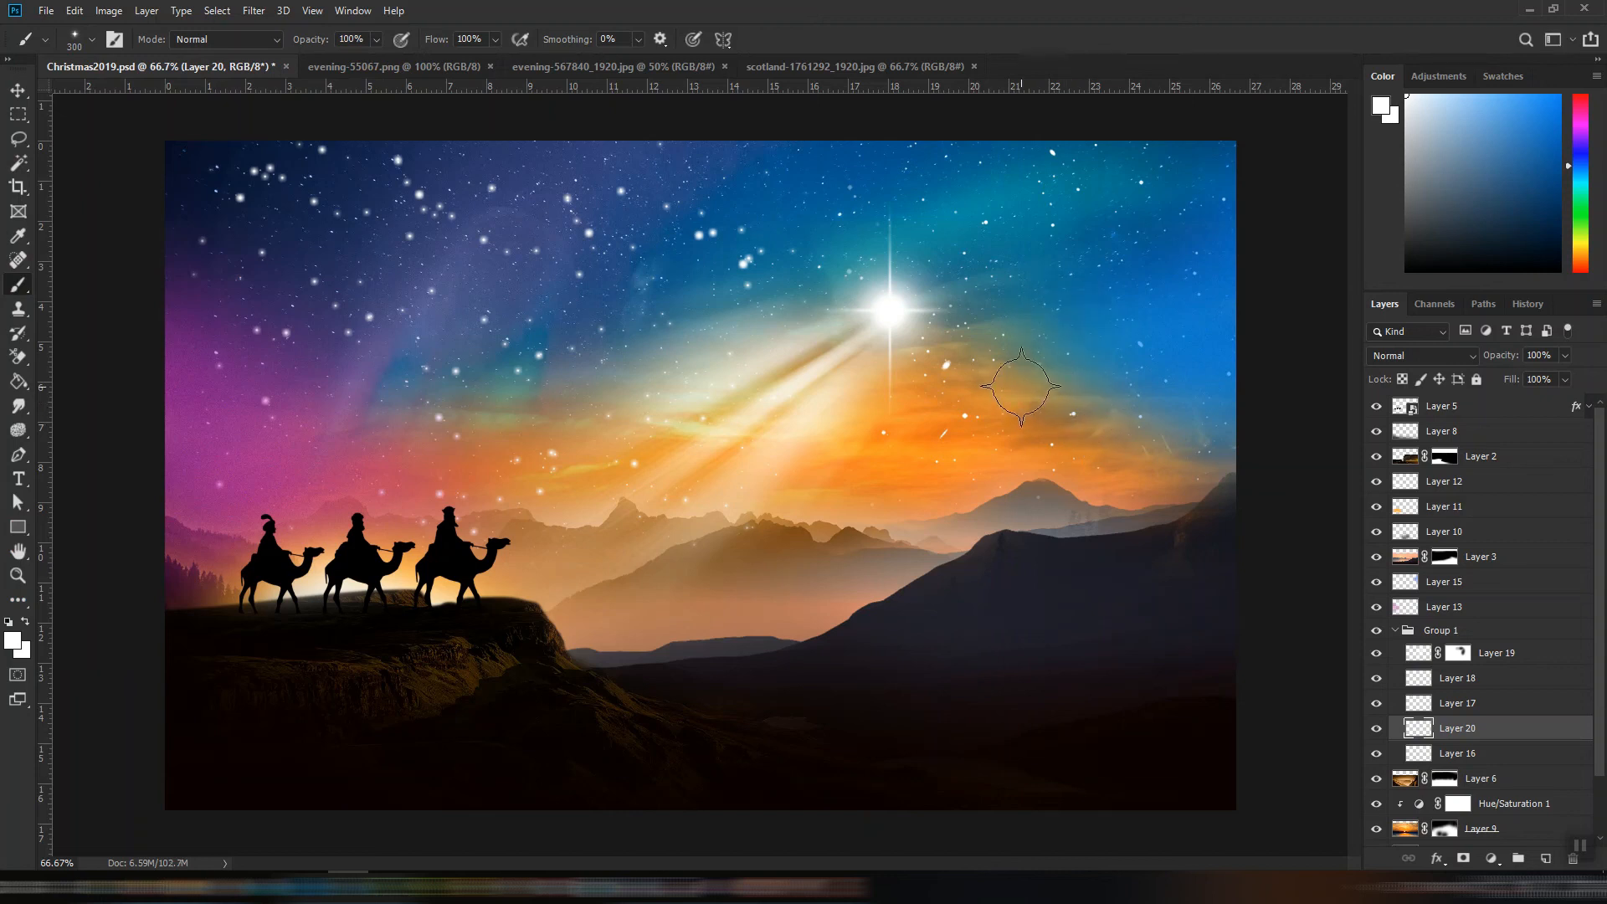
# - Save the document and collapse Group 1
pyautogui.press('v')
pyautogui.hotkey('ctrl', 's')
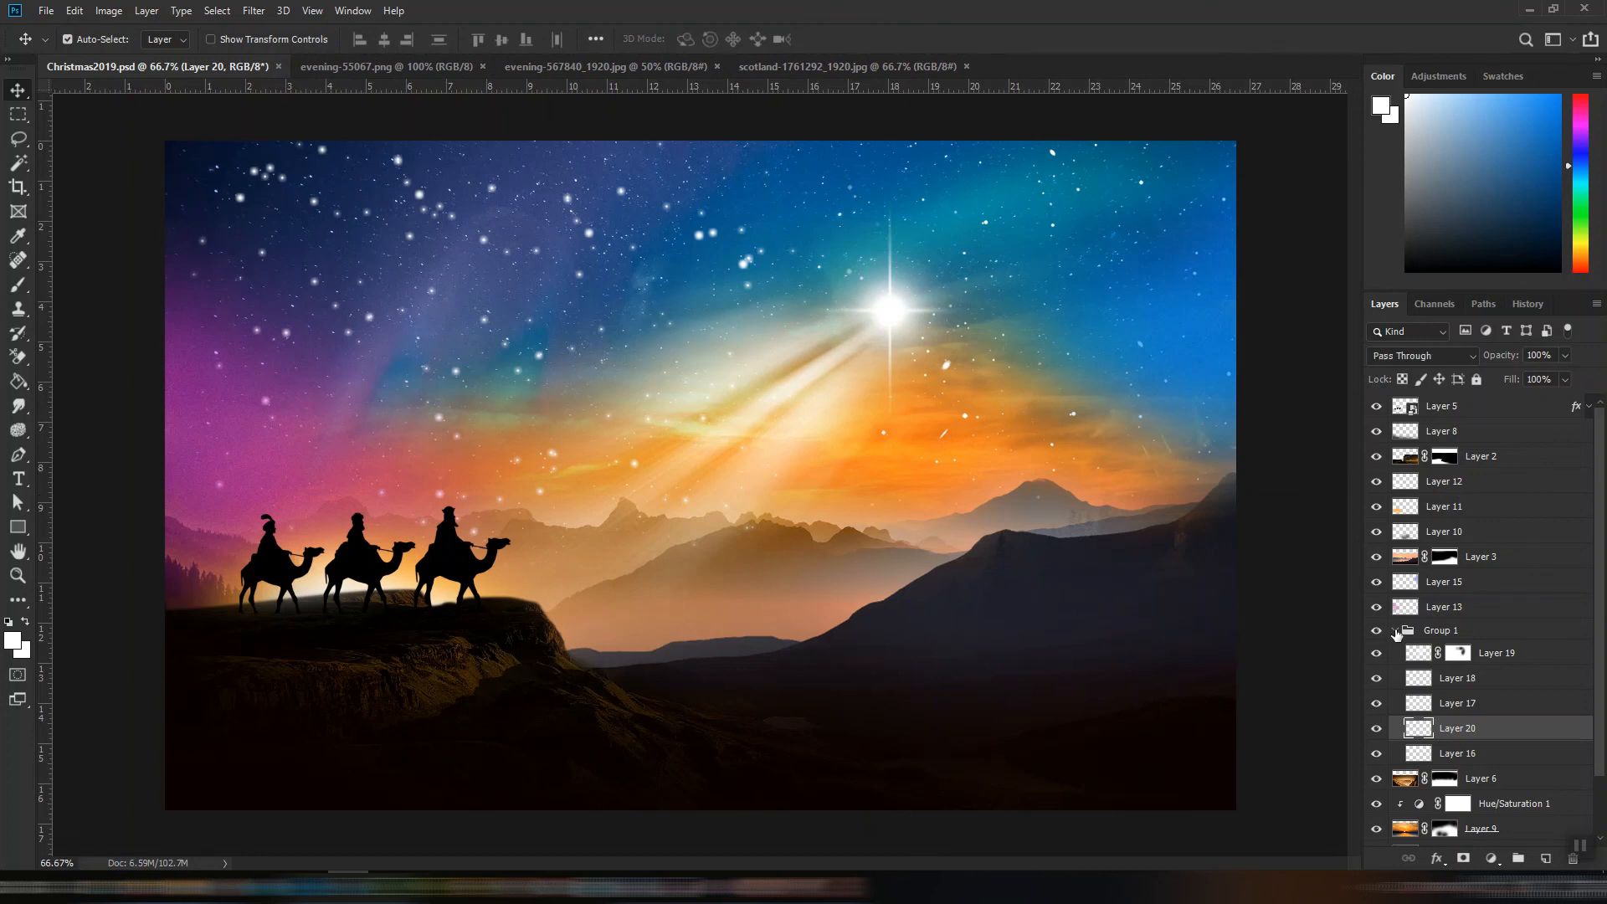
pyautogui.click(1396, 631)
# - Add a Levels adjustment layer above Layer 5 with input levels of 19, 1.03 and 250
pyautogui.click(1463, 414)
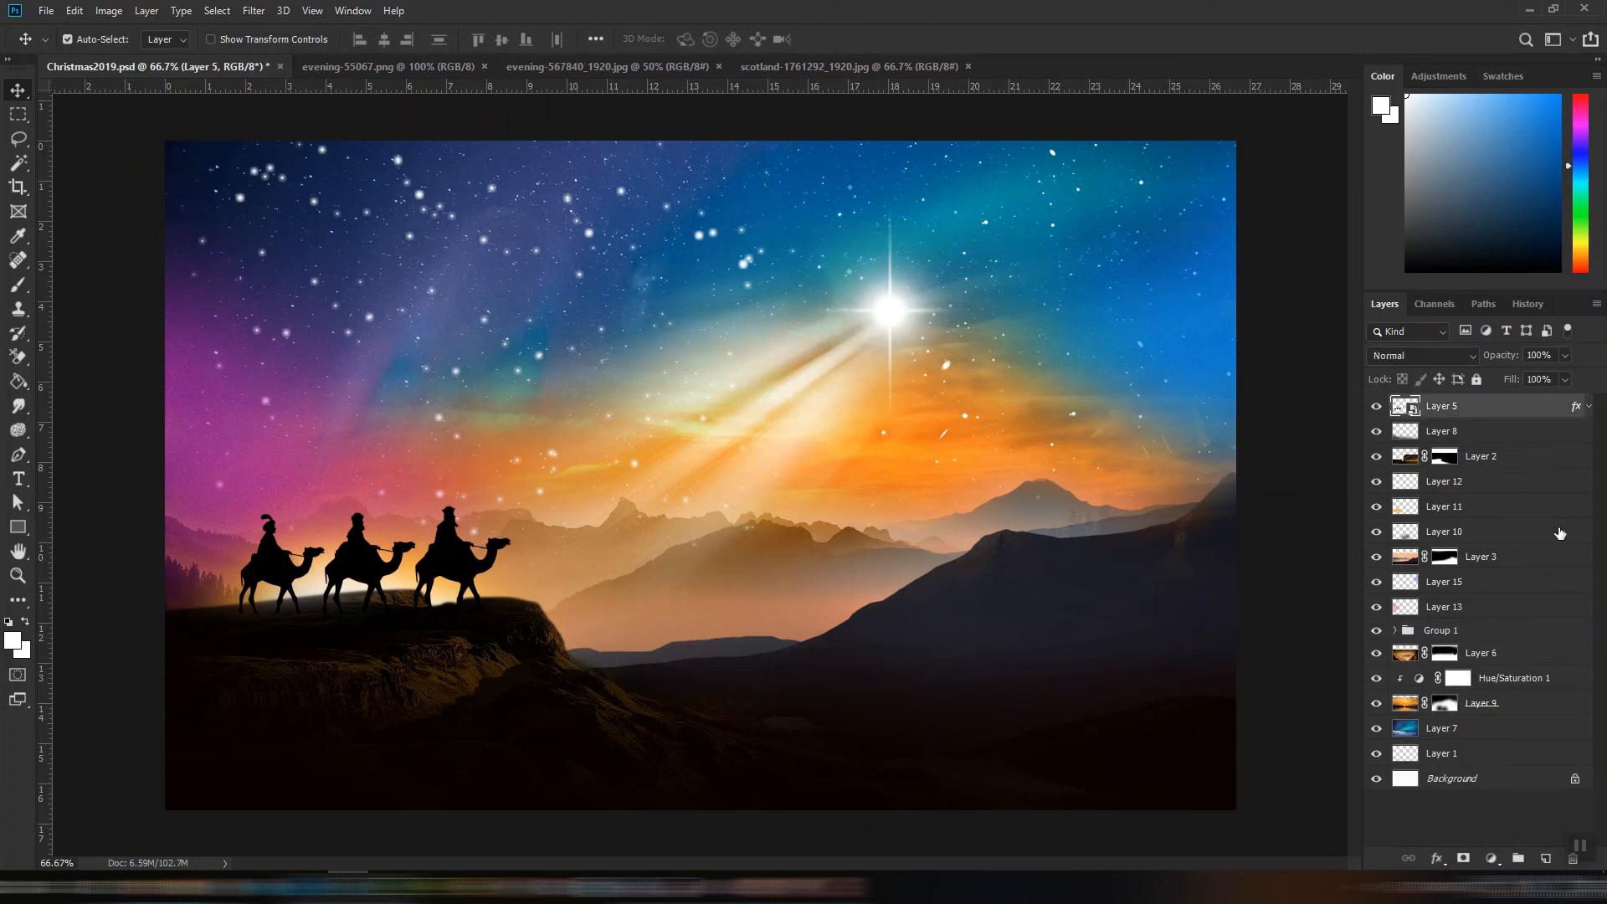
pyautogui.click(1493, 861)
pyautogui.click(1499, 638)
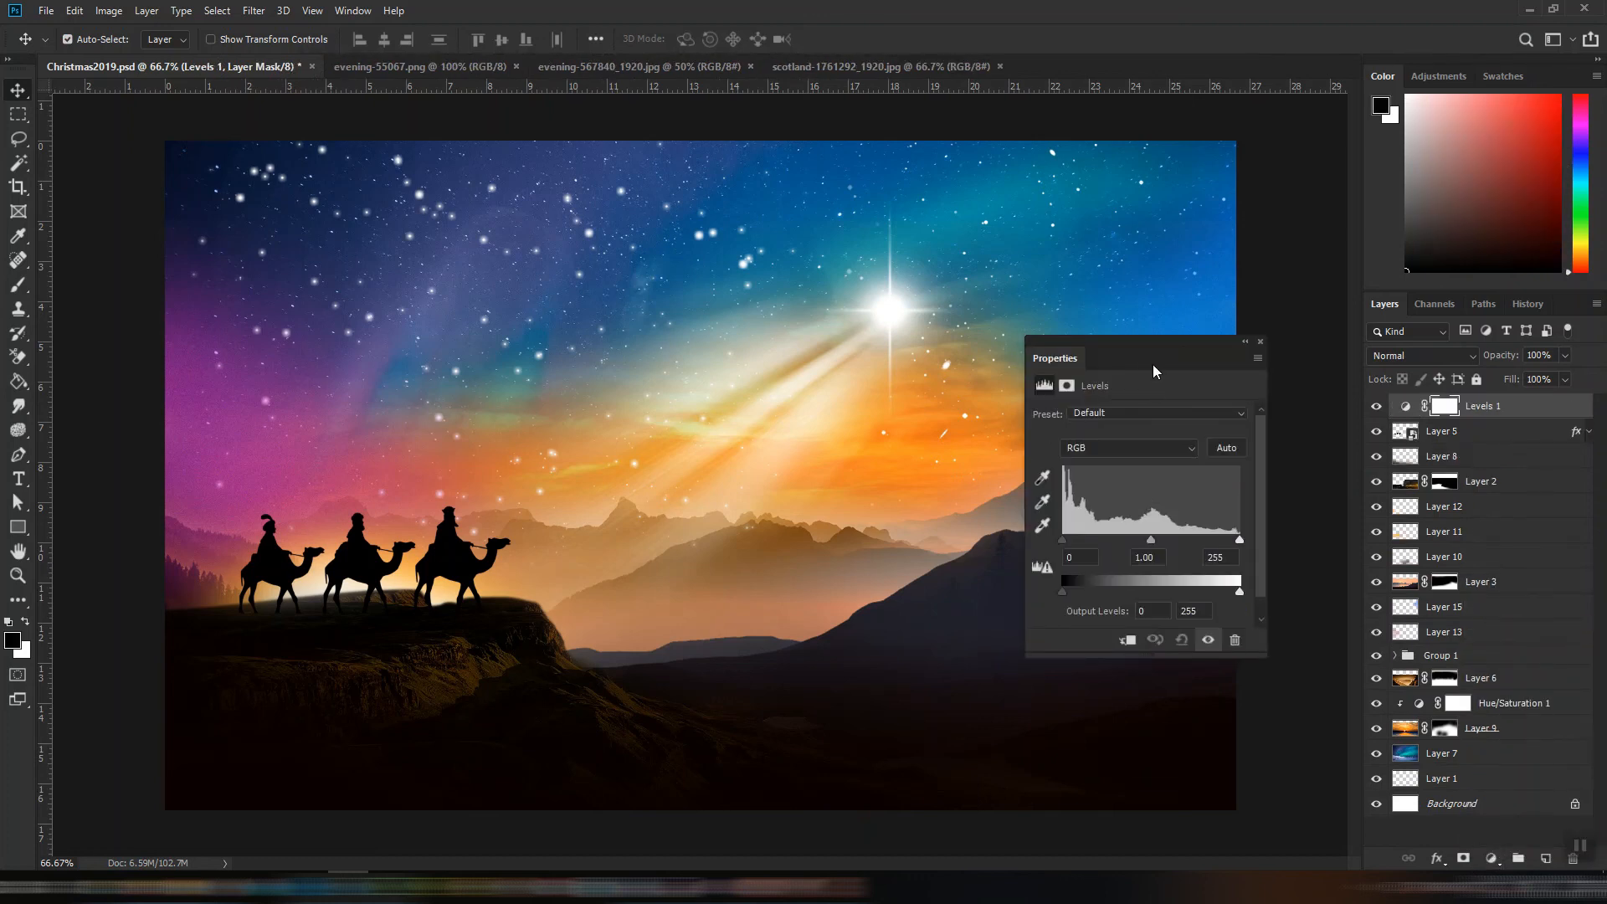
pyautogui.moveTo(1153, 364); pyautogui.dragTo(1325, 374)
pyautogui.moveTo(1234, 550); pyautogui.dragTo(1252, 555)
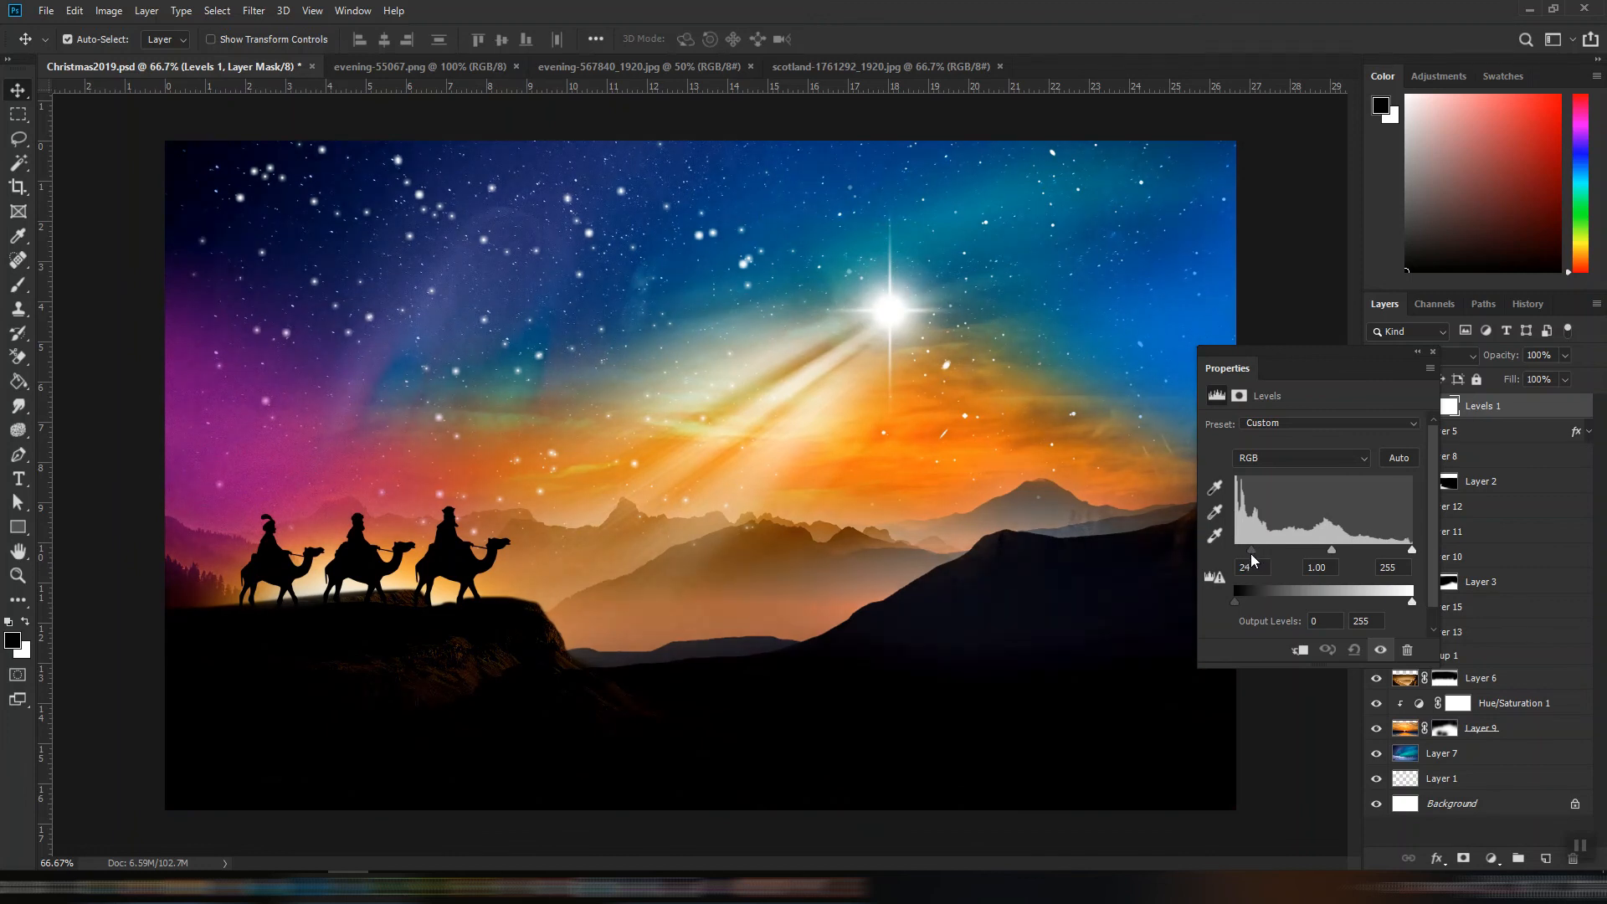
pyautogui.moveTo(1412, 550); pyautogui.dragTo(1326, 551)
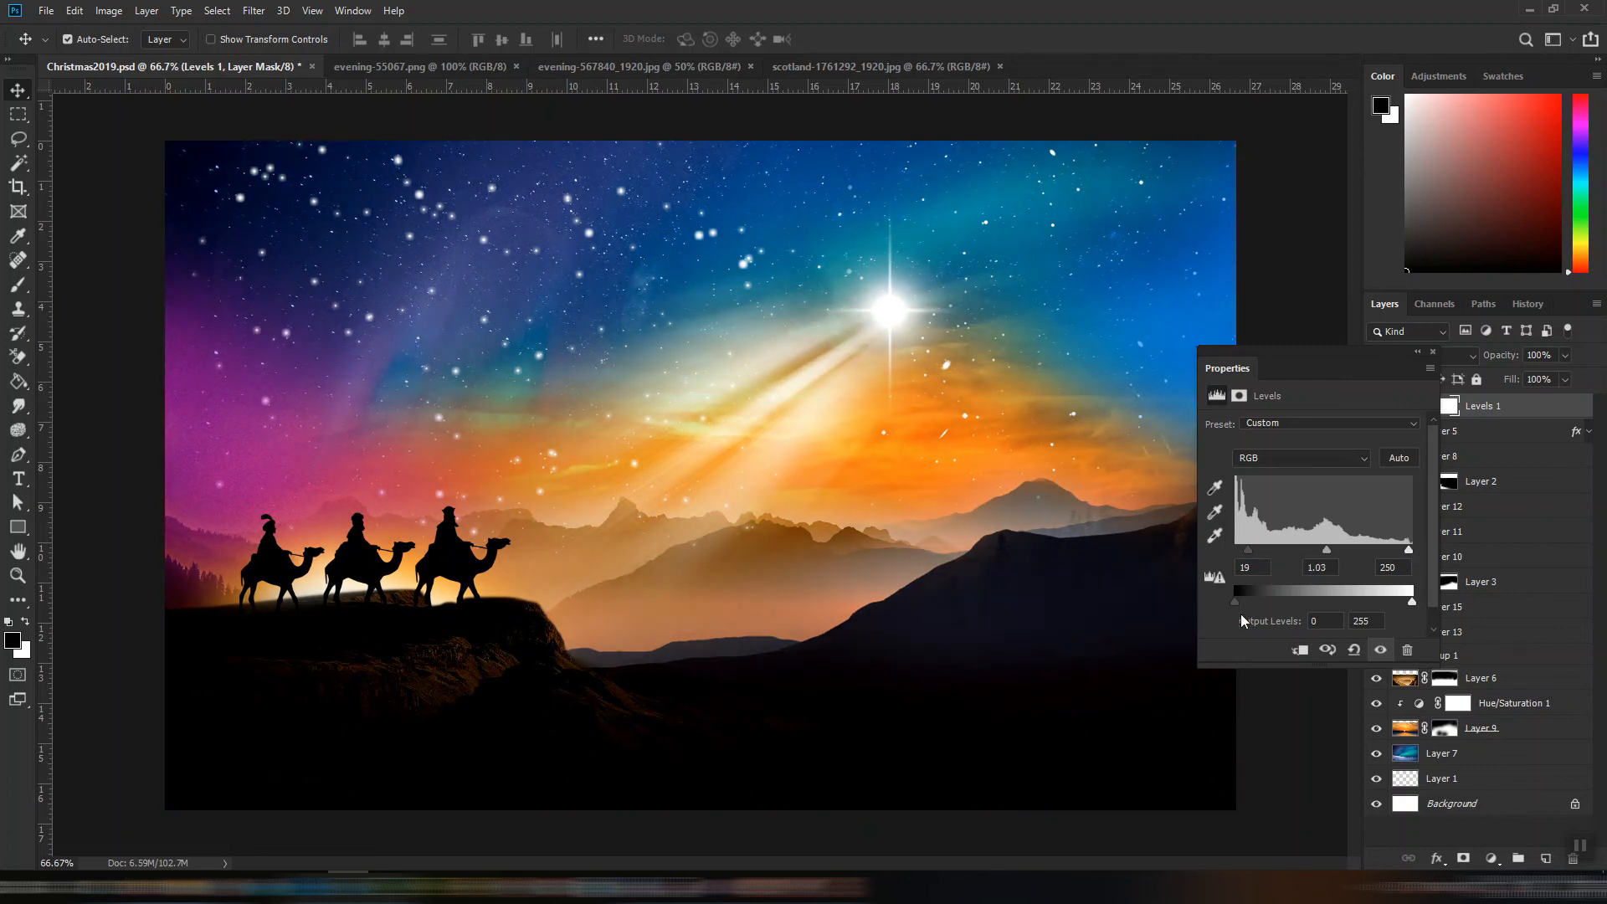
# - Set the Levels output black to 7, lower the output white slightly, and save the document
pyautogui.moveTo(1236, 603); pyautogui.dragTo(1243, 601)
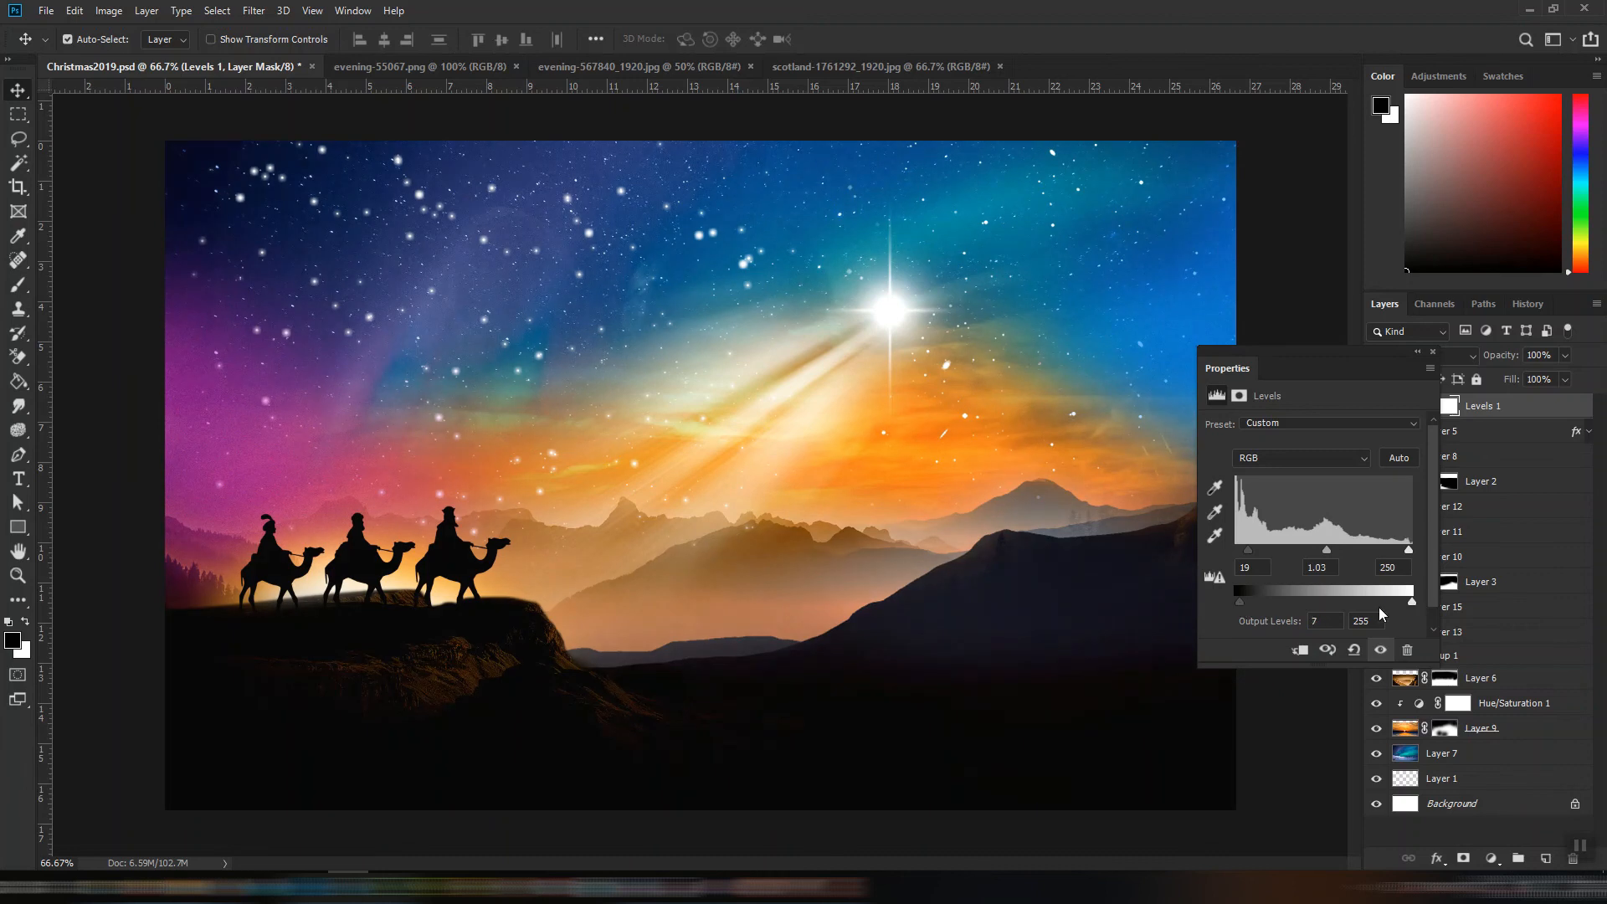
pyautogui.moveTo(1413, 601); pyautogui.dragTo(1398, 601)
pyautogui.click(1433, 352)
pyautogui.hotkey('ctrl', 's')
# - Add a Gradient Fill layer above Levels 1 and set the color-to-transparent gradient's starting color stop to black
pyautogui.click(1492, 858)
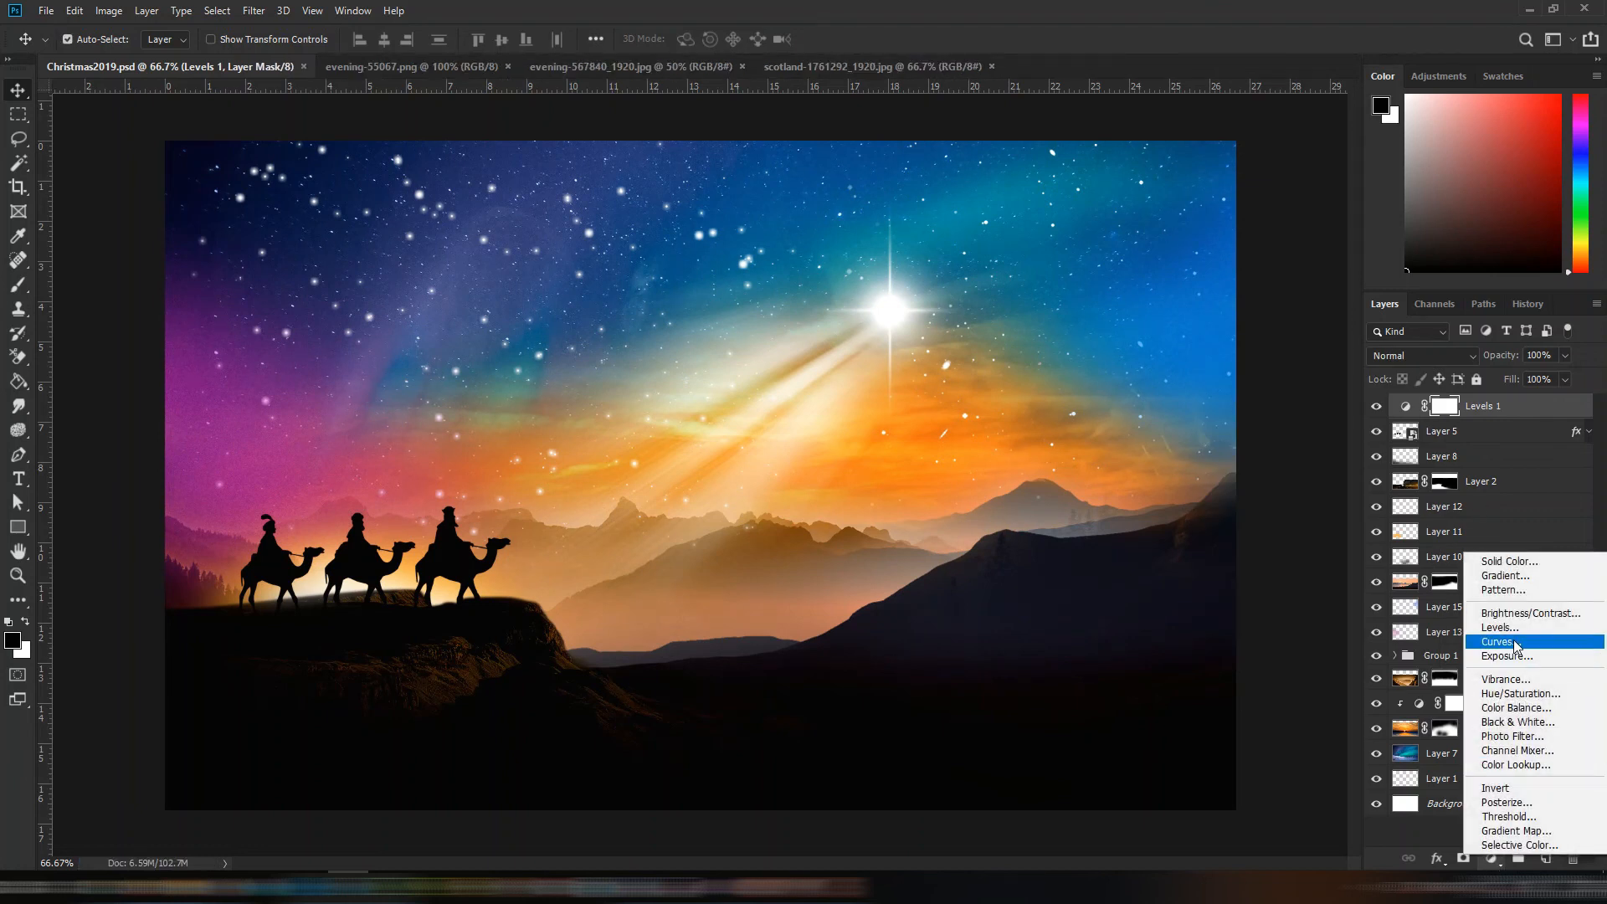
pyautogui.click(1507, 576)
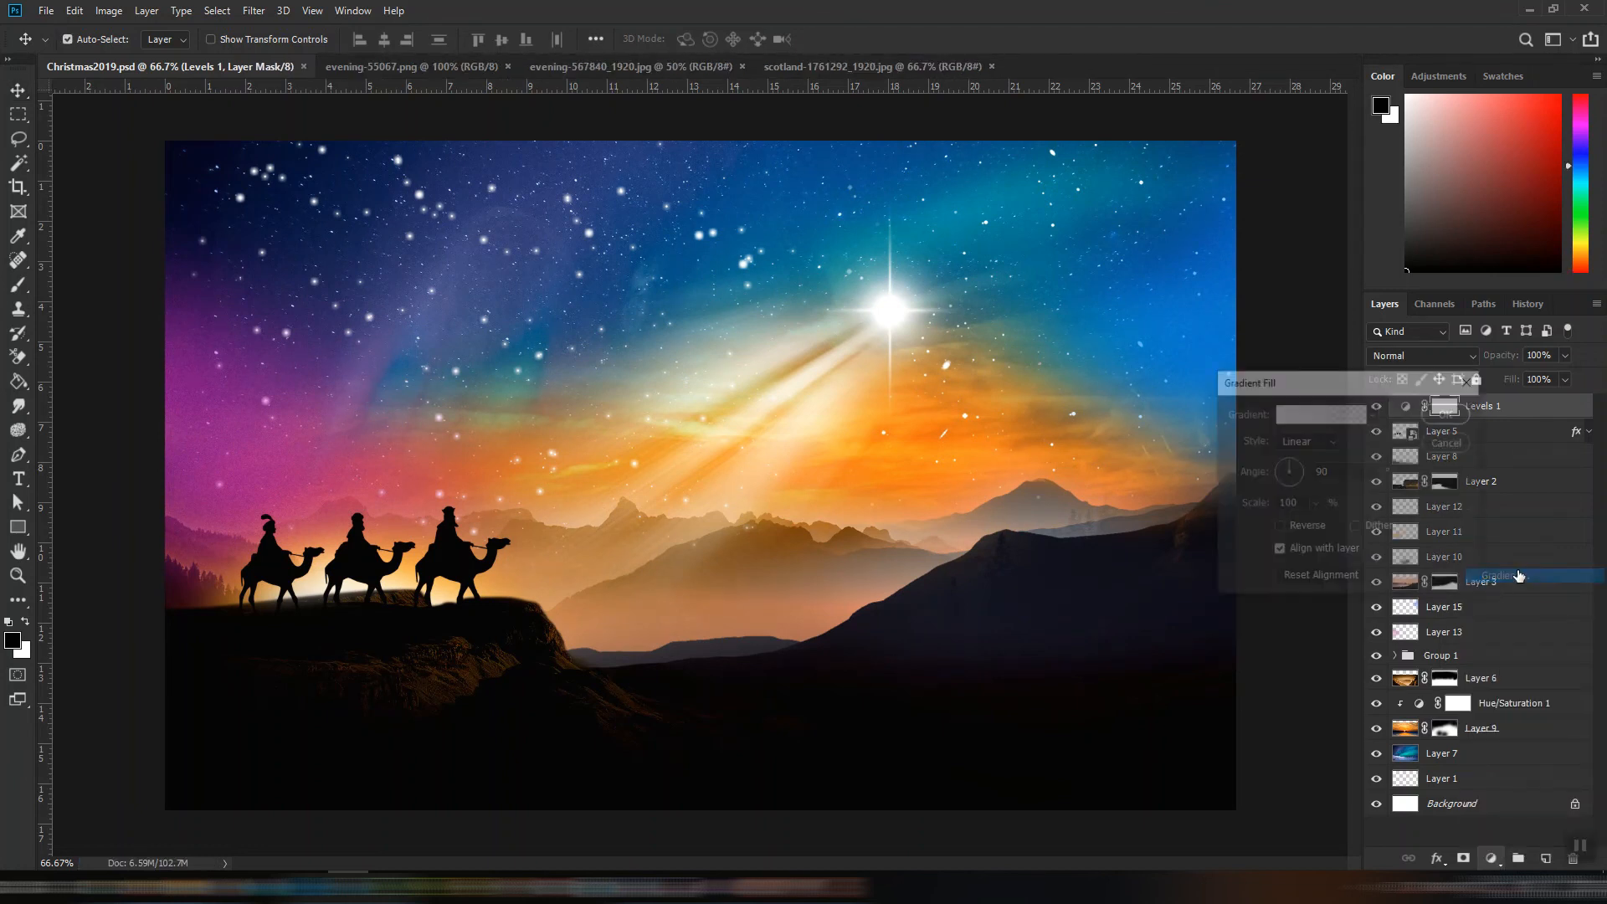
pyautogui.moveTo(1330, 383); pyautogui.dragTo(1164, 292)
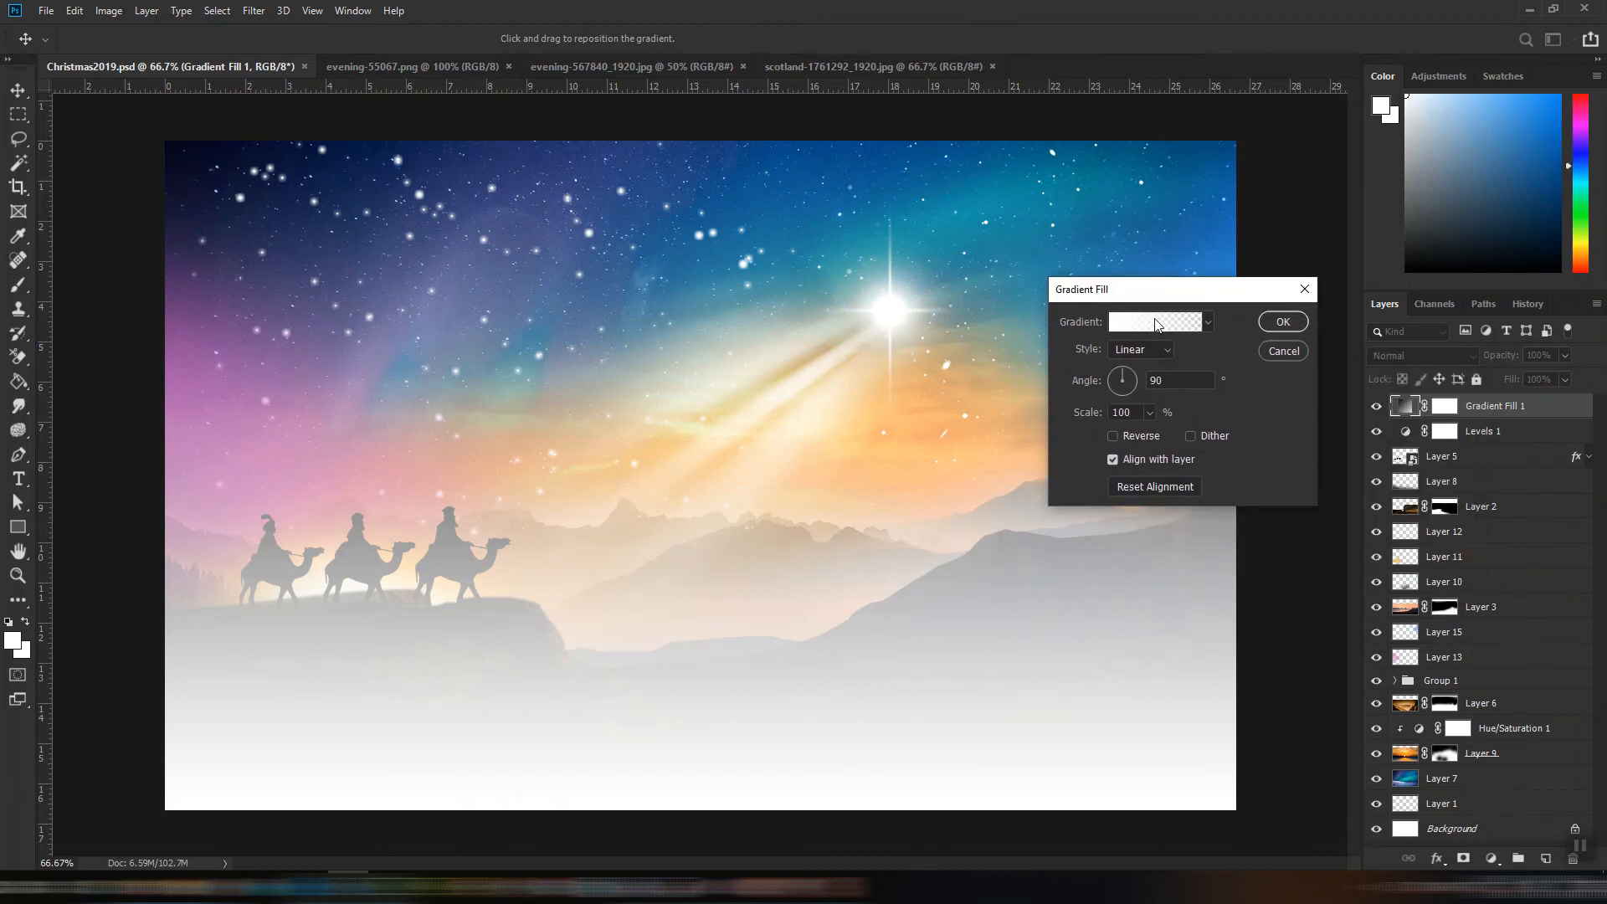
pyautogui.click(1156, 323)
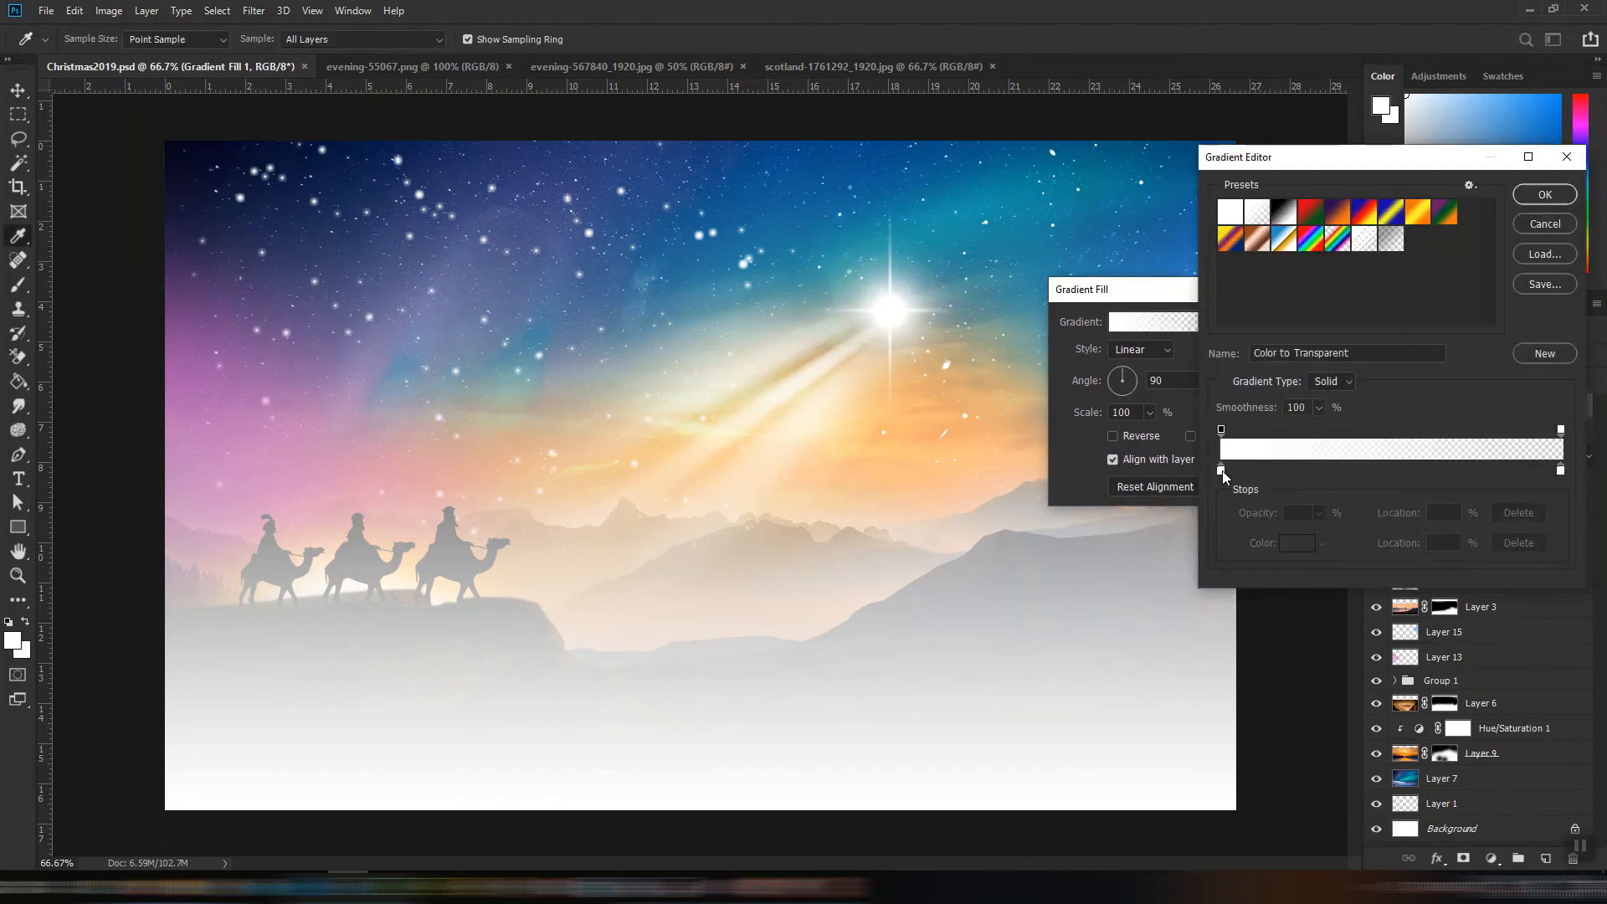
pyautogui.click(1258, 241)
pyautogui.click(1265, 217)
pyautogui.click(1221, 470)
pyautogui.click(1298, 543)
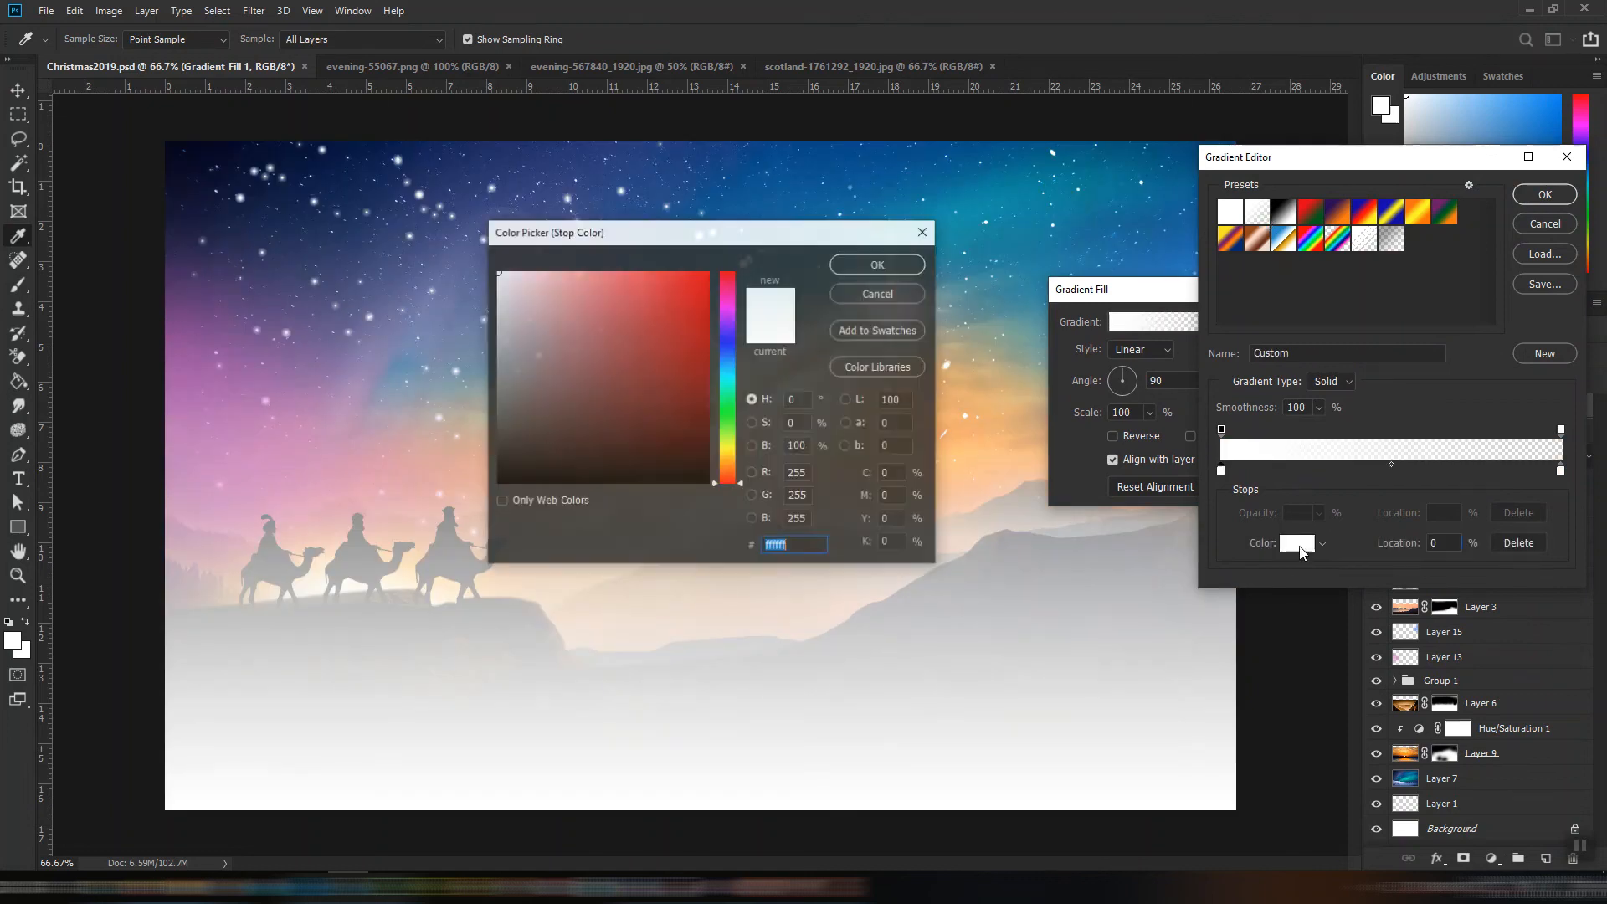
pyautogui.moveTo(660, 451); pyautogui.dragTo(853, 557)
pyautogui.click(889, 266)
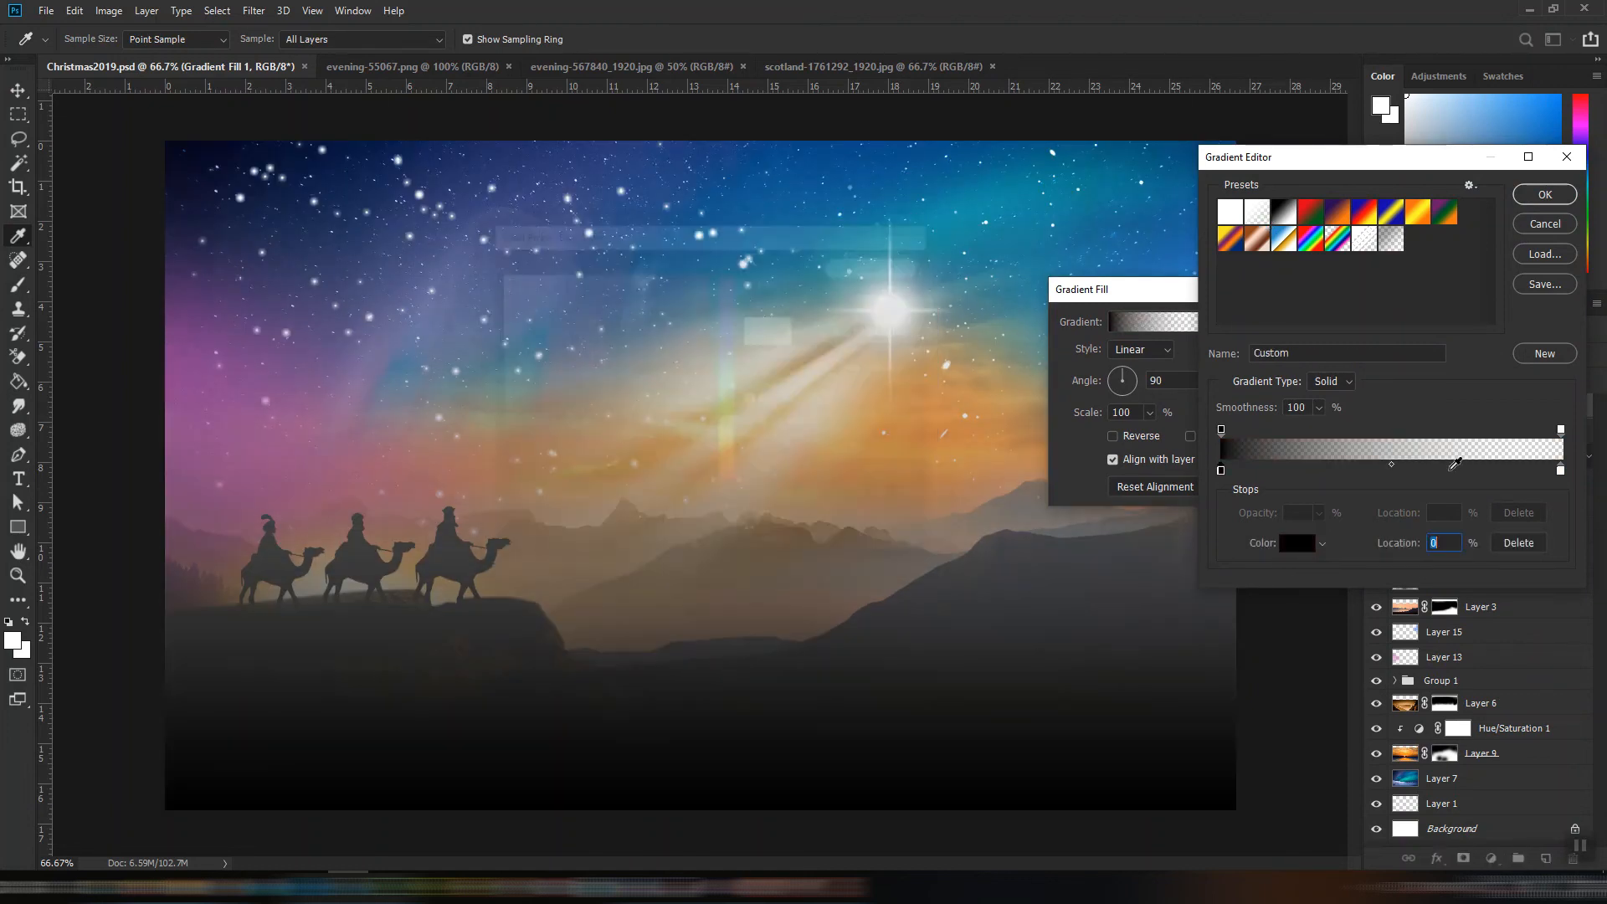
# - Set the gradient's end color stop to black too and accept the edited gradient
pyautogui.click(1526, 470)
pyautogui.moveTo(1561, 471); pyautogui.dragTo(1579, 547)
pyautogui.moveTo(1527, 471); pyautogui.dragTo(1560, 470)
pyautogui.click(1221, 471)
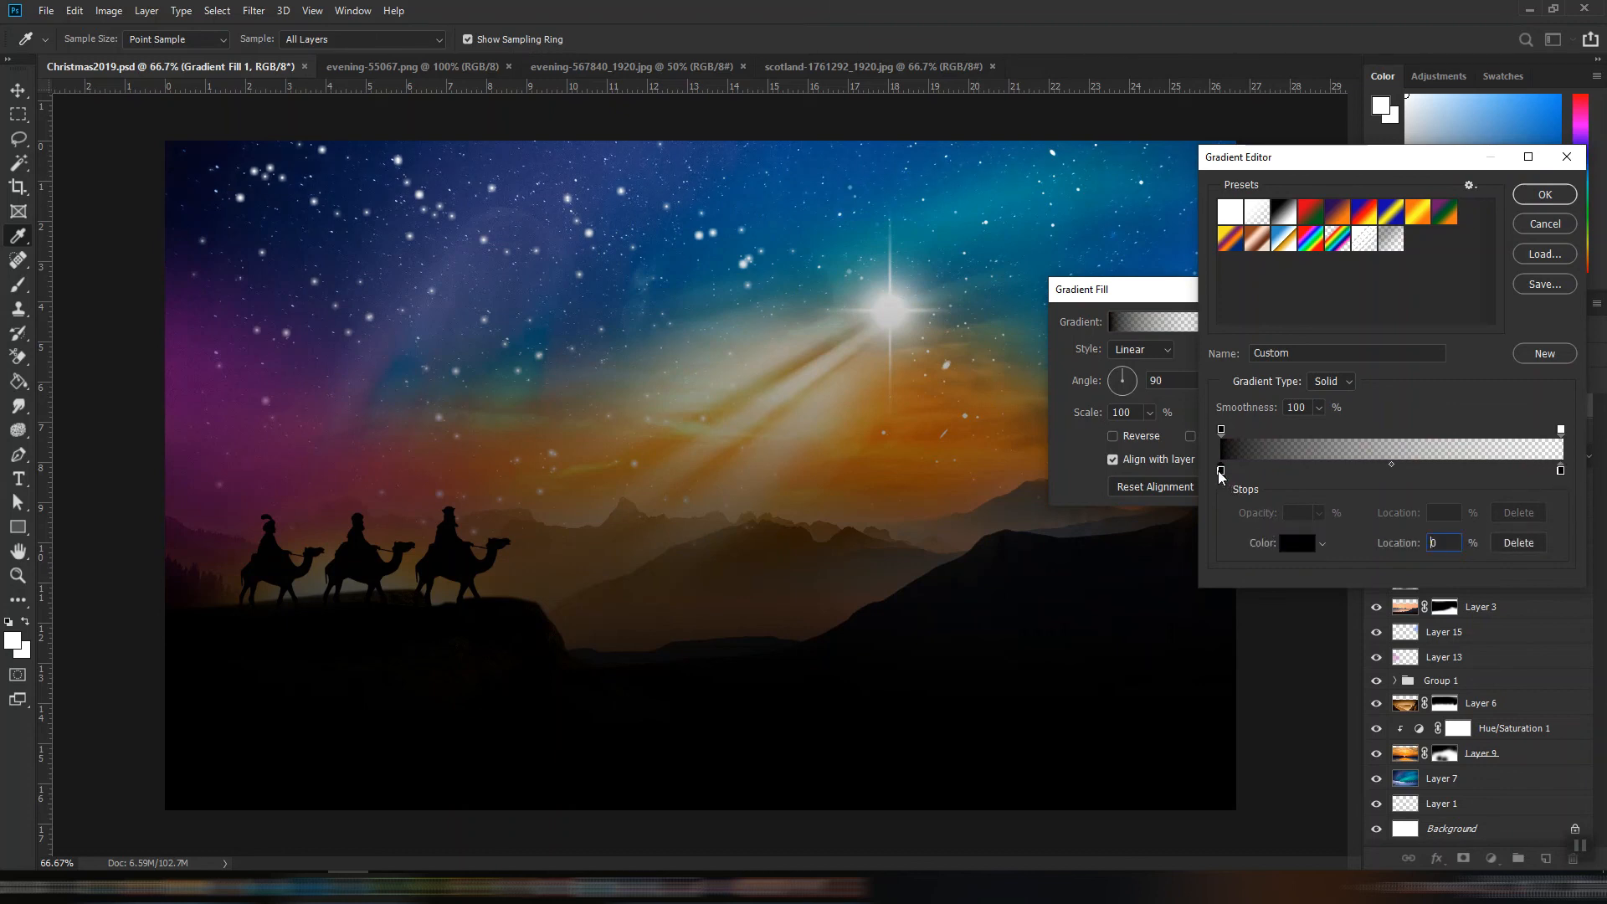
pyautogui.click(1546, 195)
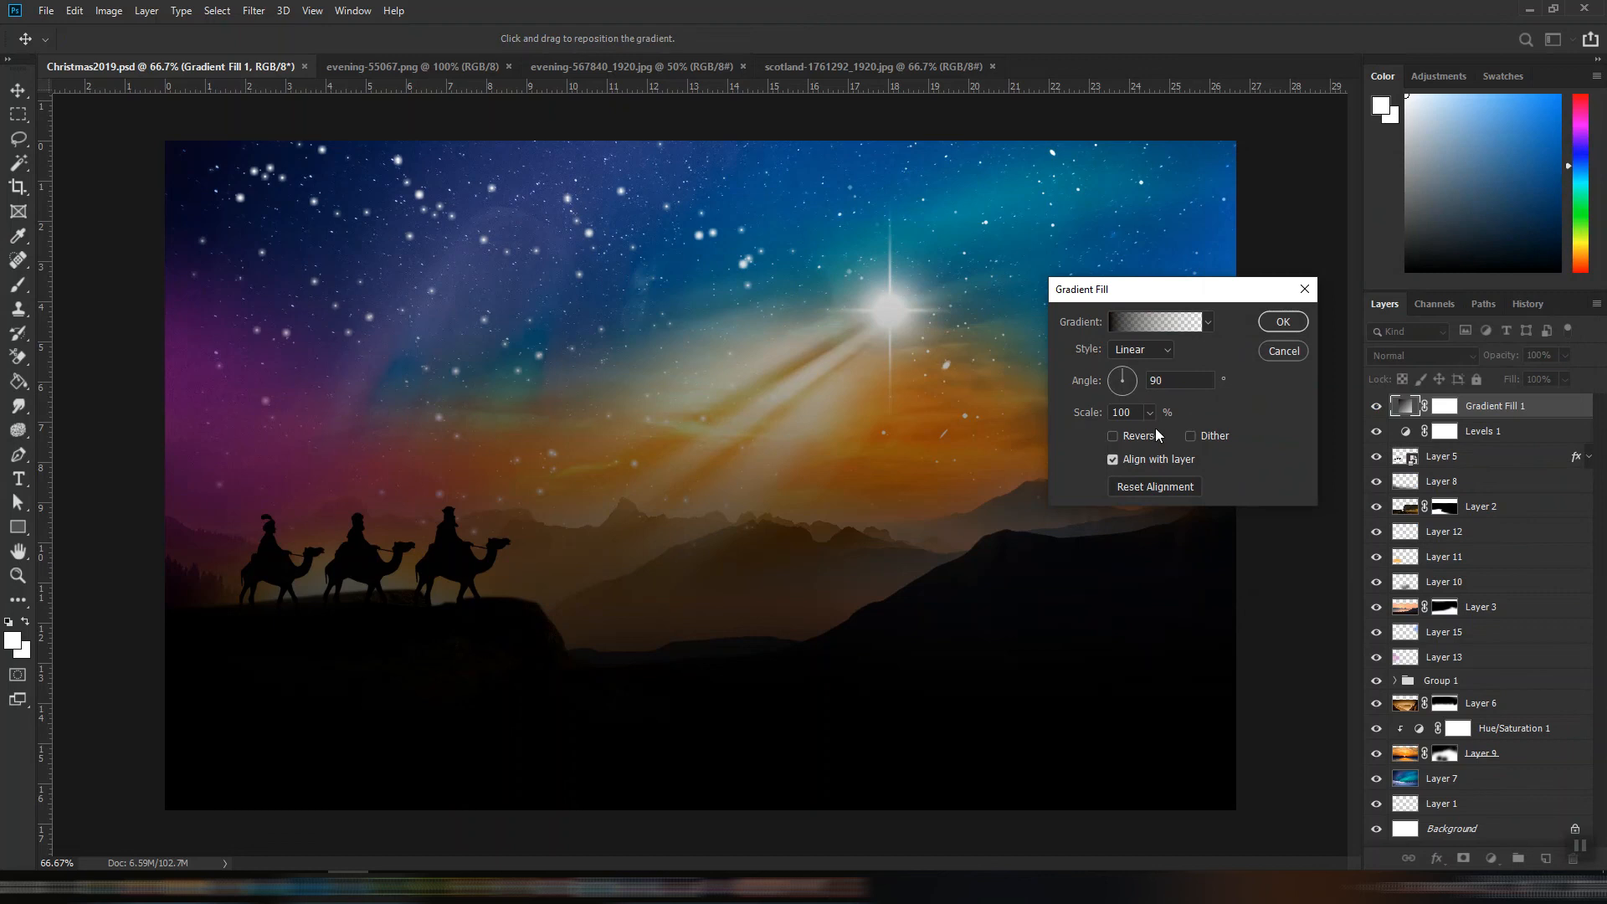
# - Make the gradient fill radial and reversed, and enlarge its scale so it only darkens the image's outer edges as a vignette
pyautogui.click(1142, 350)
pyautogui.click(1145, 371)
pyautogui.click(1114, 437)
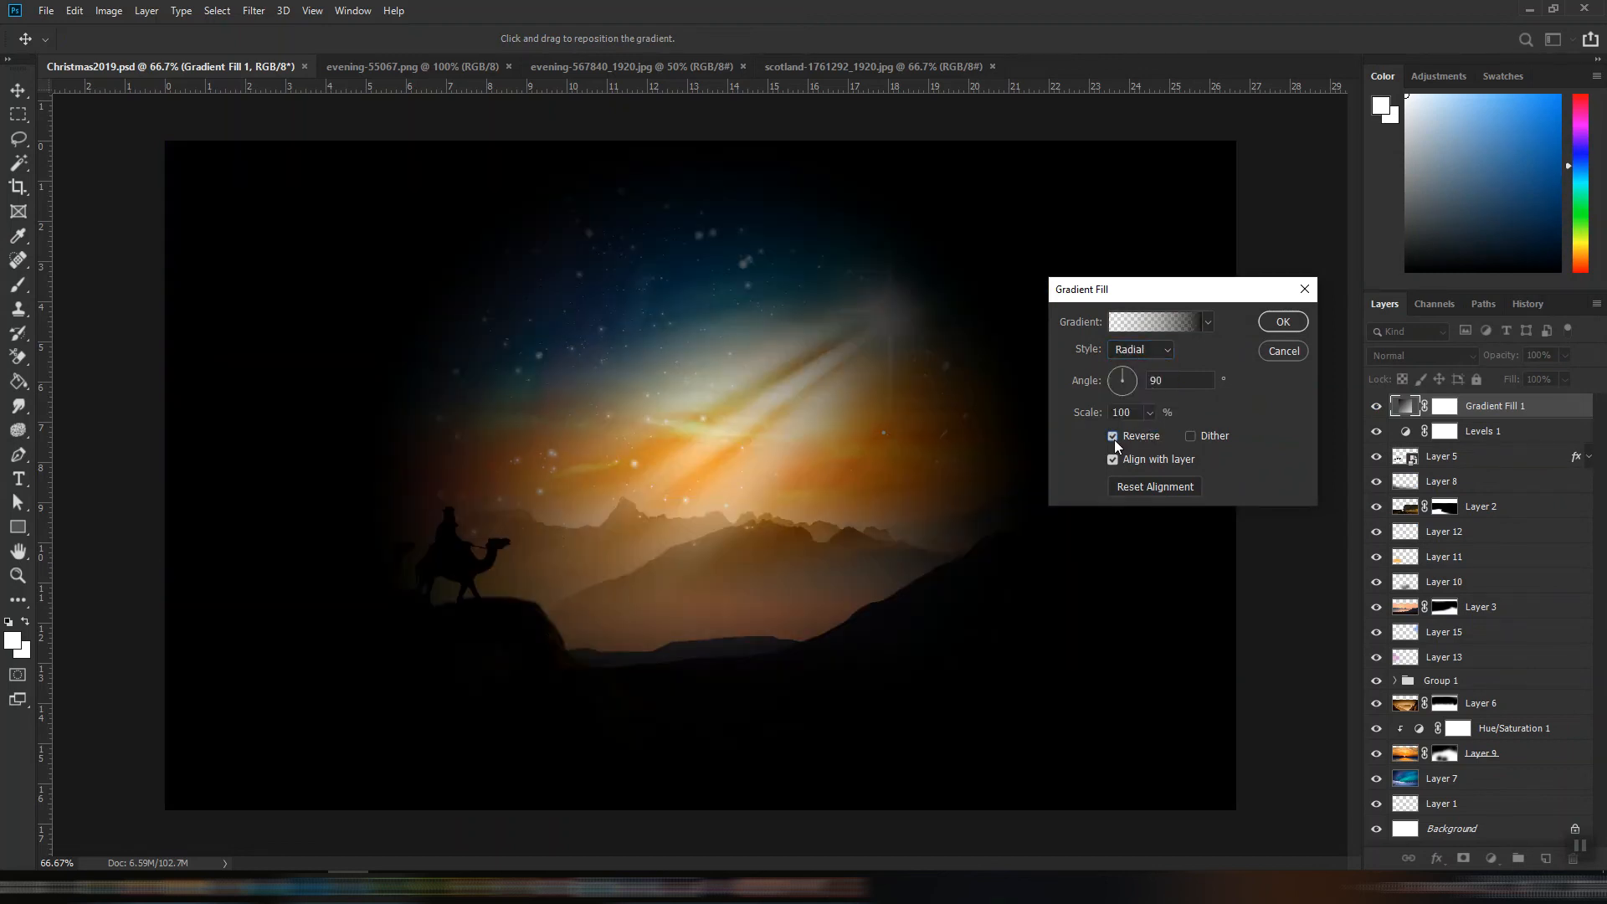
pyautogui.click(1150, 412)
pyautogui.moveTo(1188, 435)
pyautogui.mouseDown()
pyautogui.moveTo(1224, 441)
pyautogui.moveTo(1177, 437)
pyautogui.mouseUp()
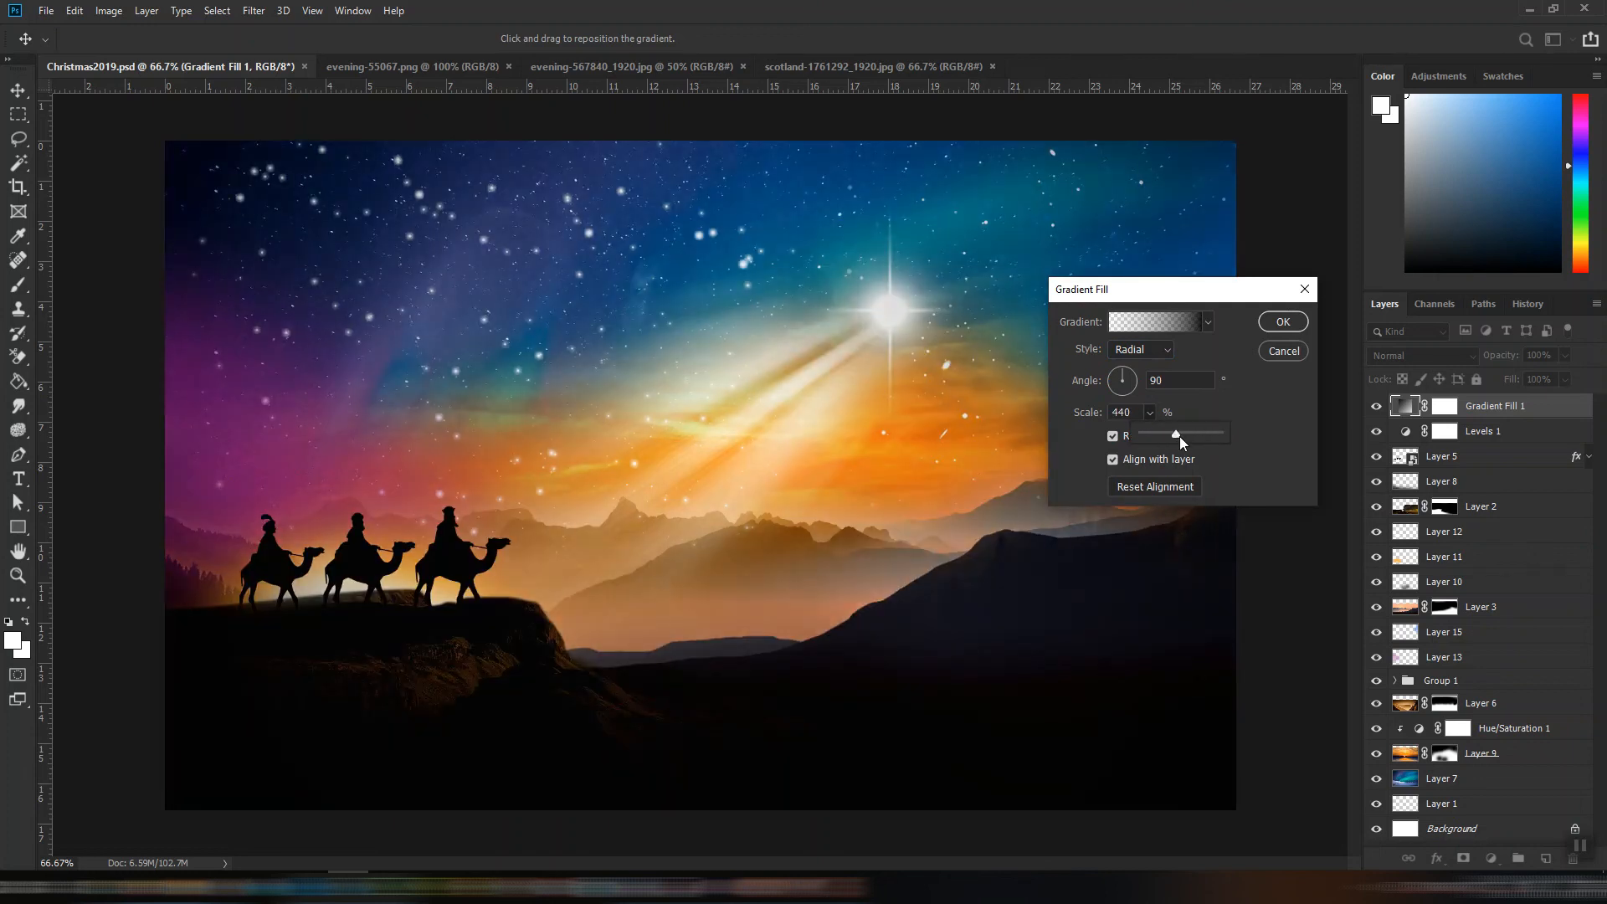
pyautogui.moveTo(1177, 437); pyautogui.dragTo(1195, 436)
pyautogui.click(1283, 323)
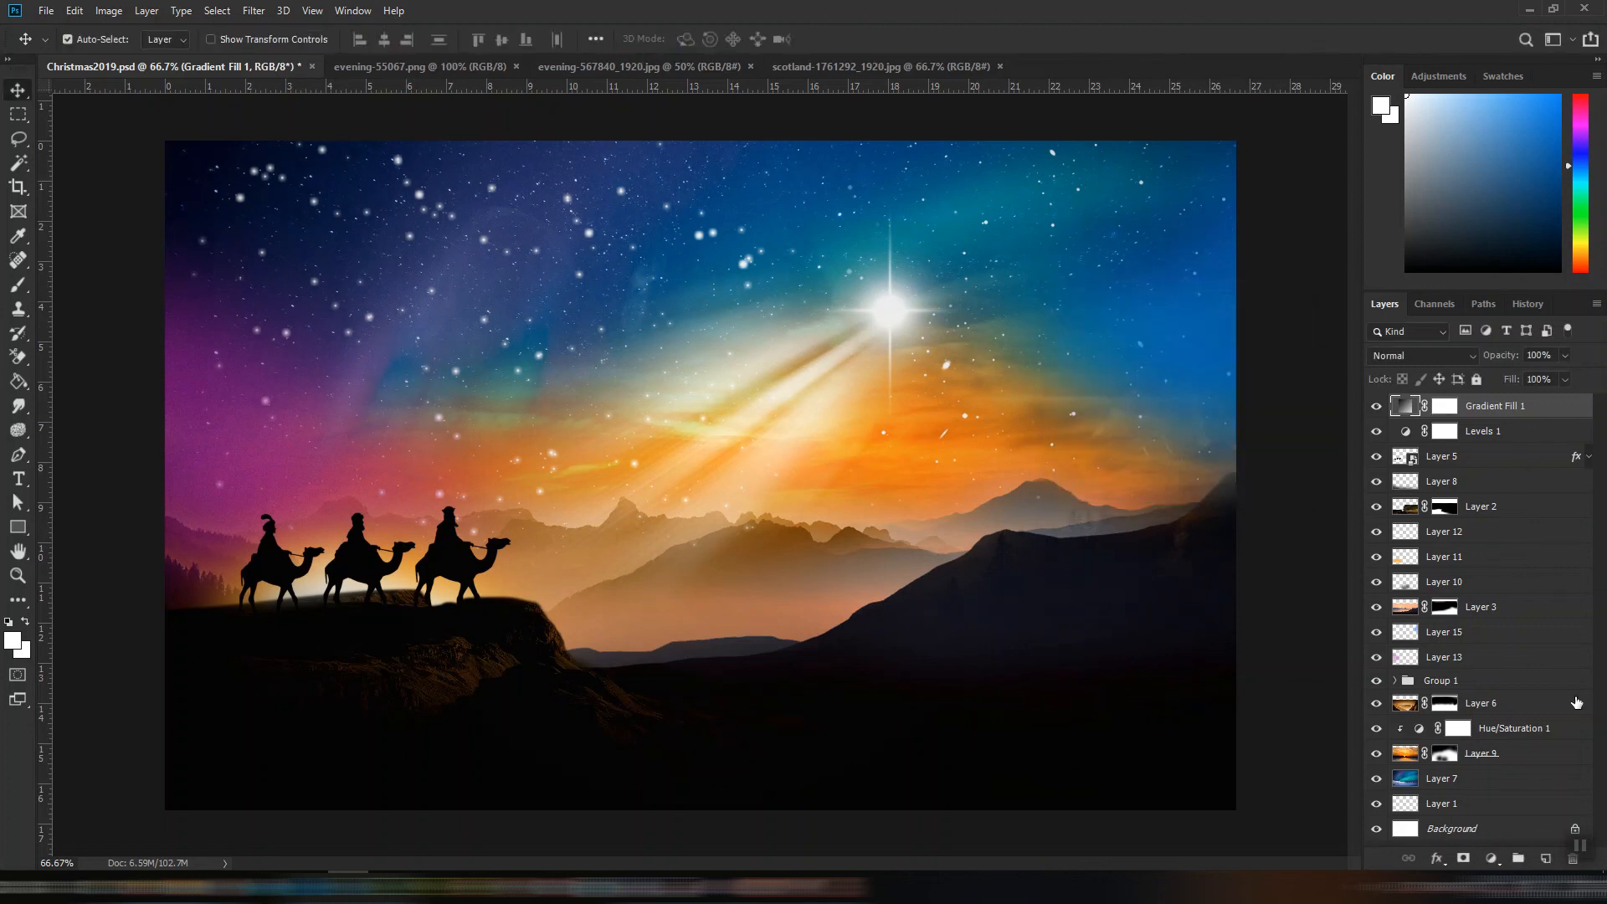
# - Lower the opacity of Layer 8 to about 61% to bring back rock detail in the dark foreground, and save the document
pyautogui.click(1492, 783)
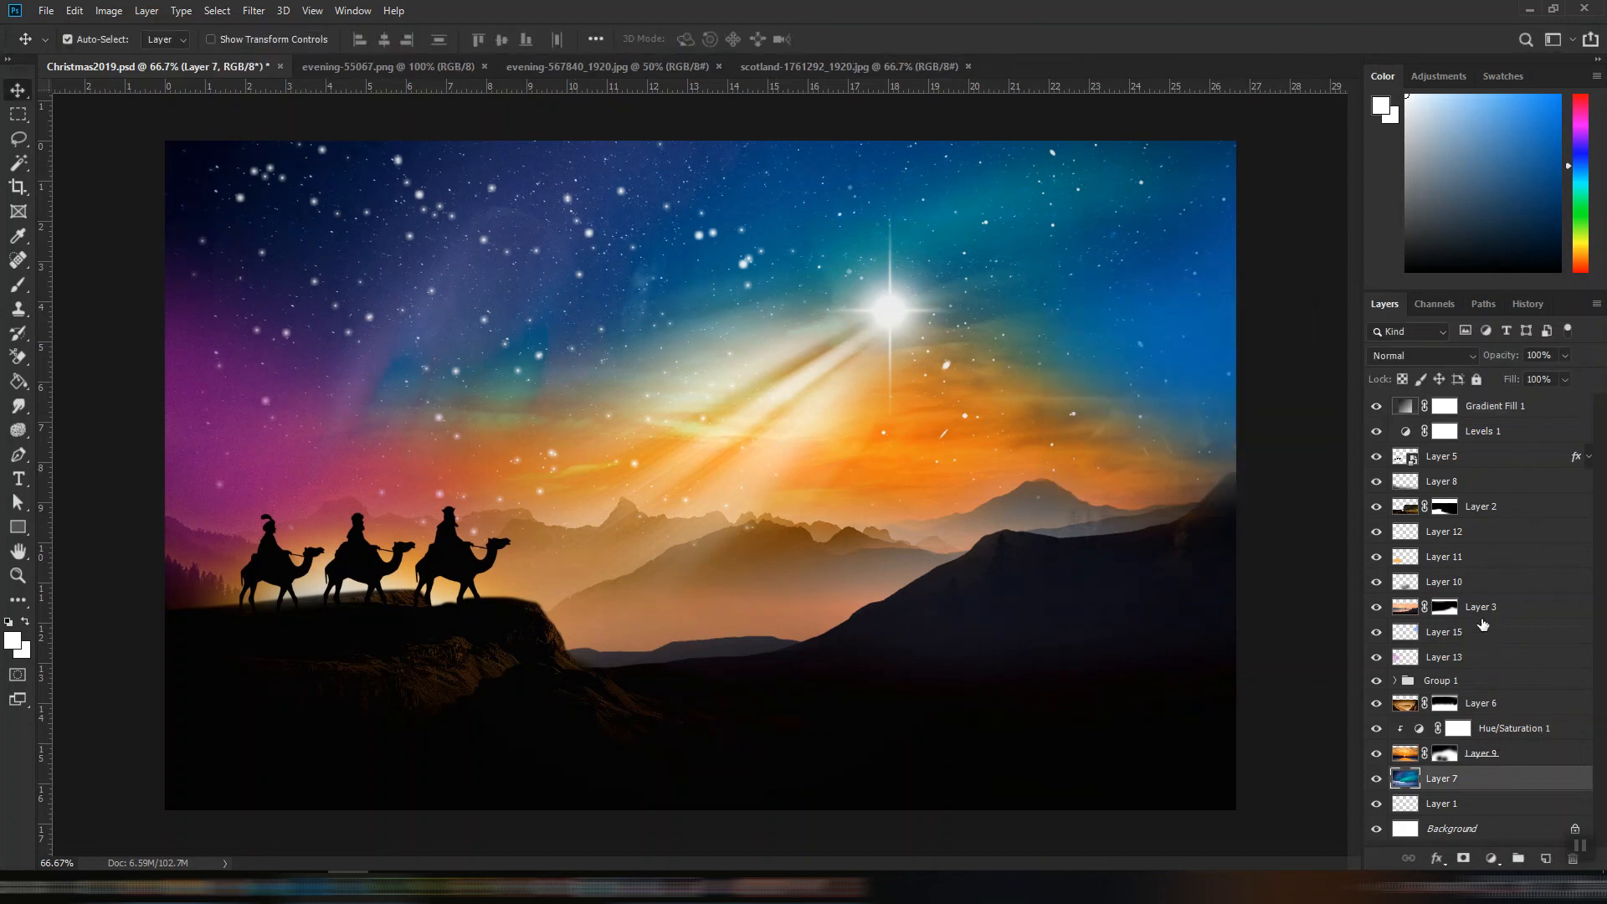
pyautogui.click(1486, 583)
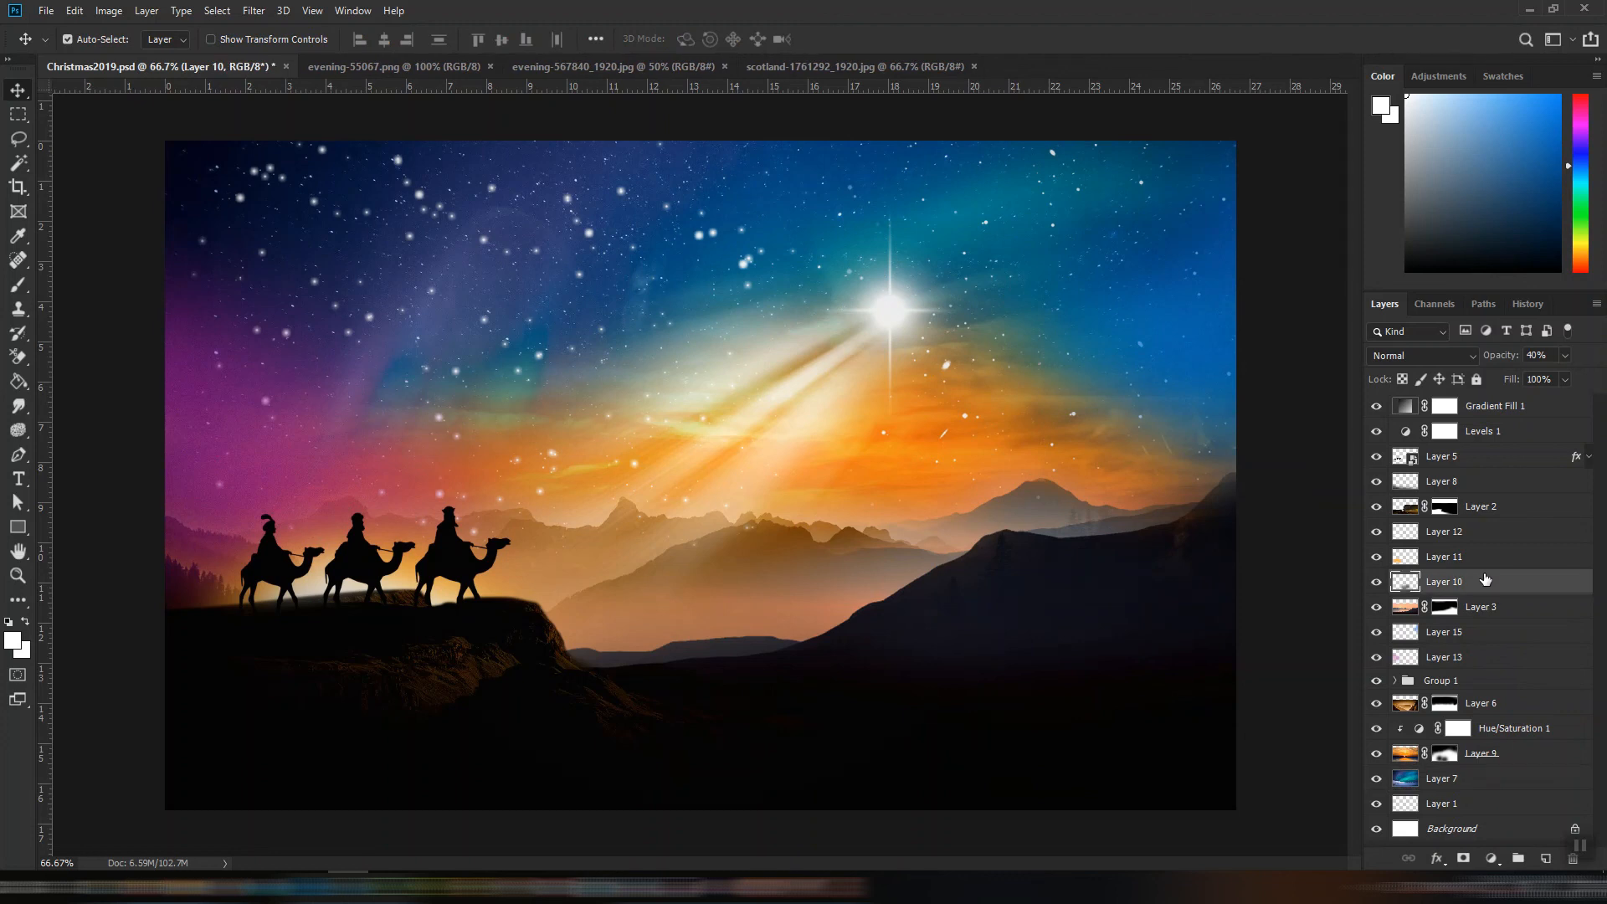
pyautogui.click(1378, 484)
pyautogui.click(1378, 483)
pyautogui.click(1457, 492)
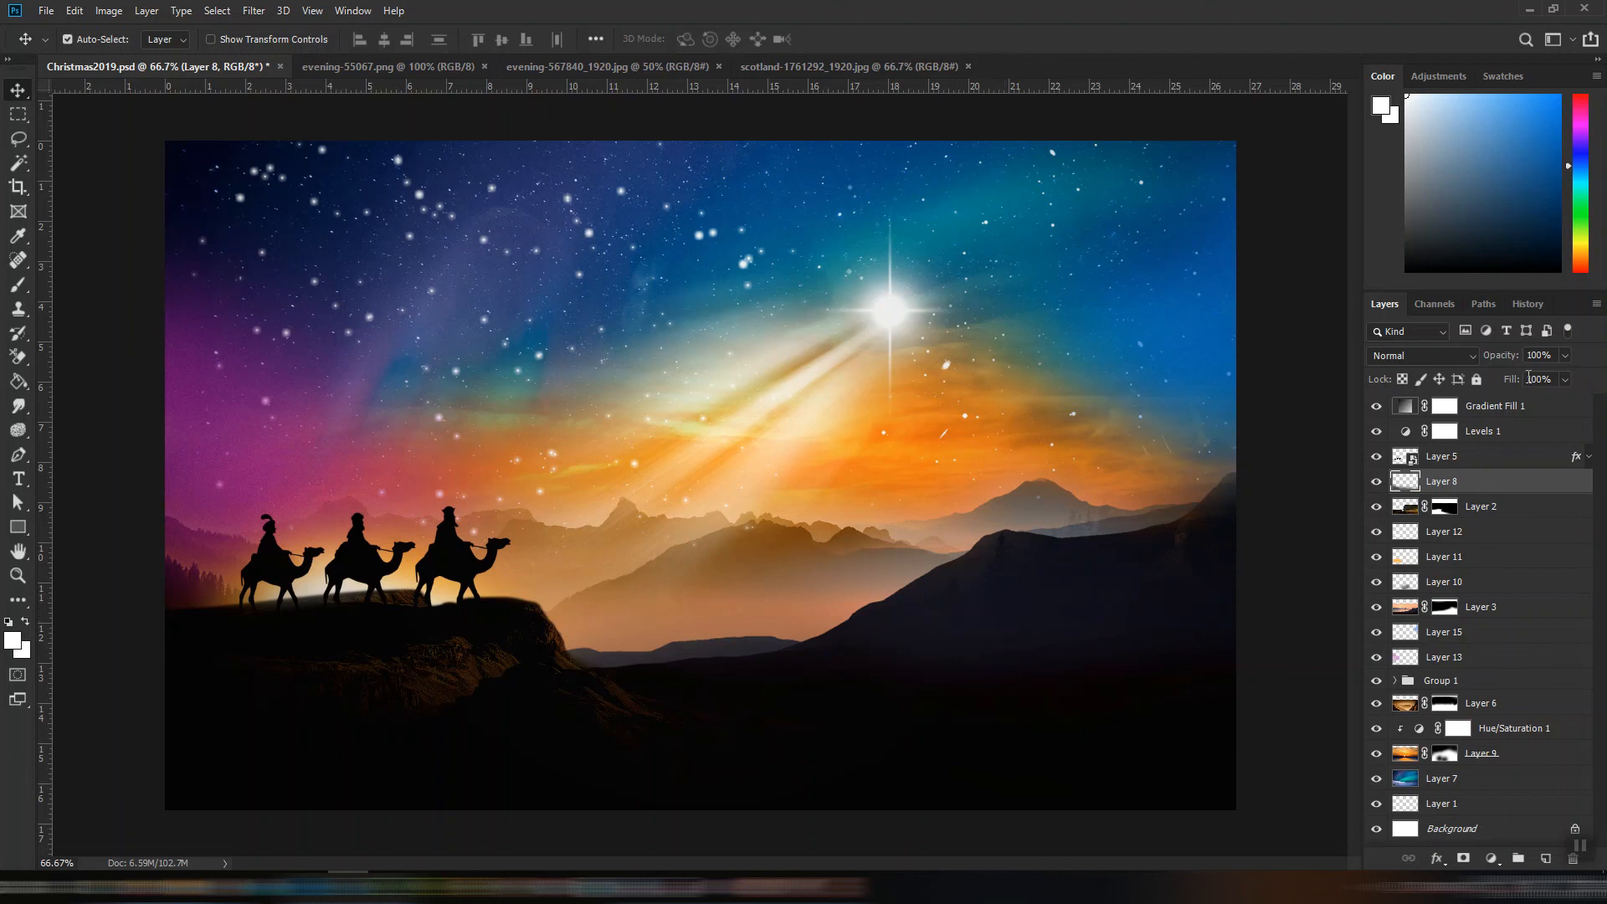
pyautogui.click(1566, 356)
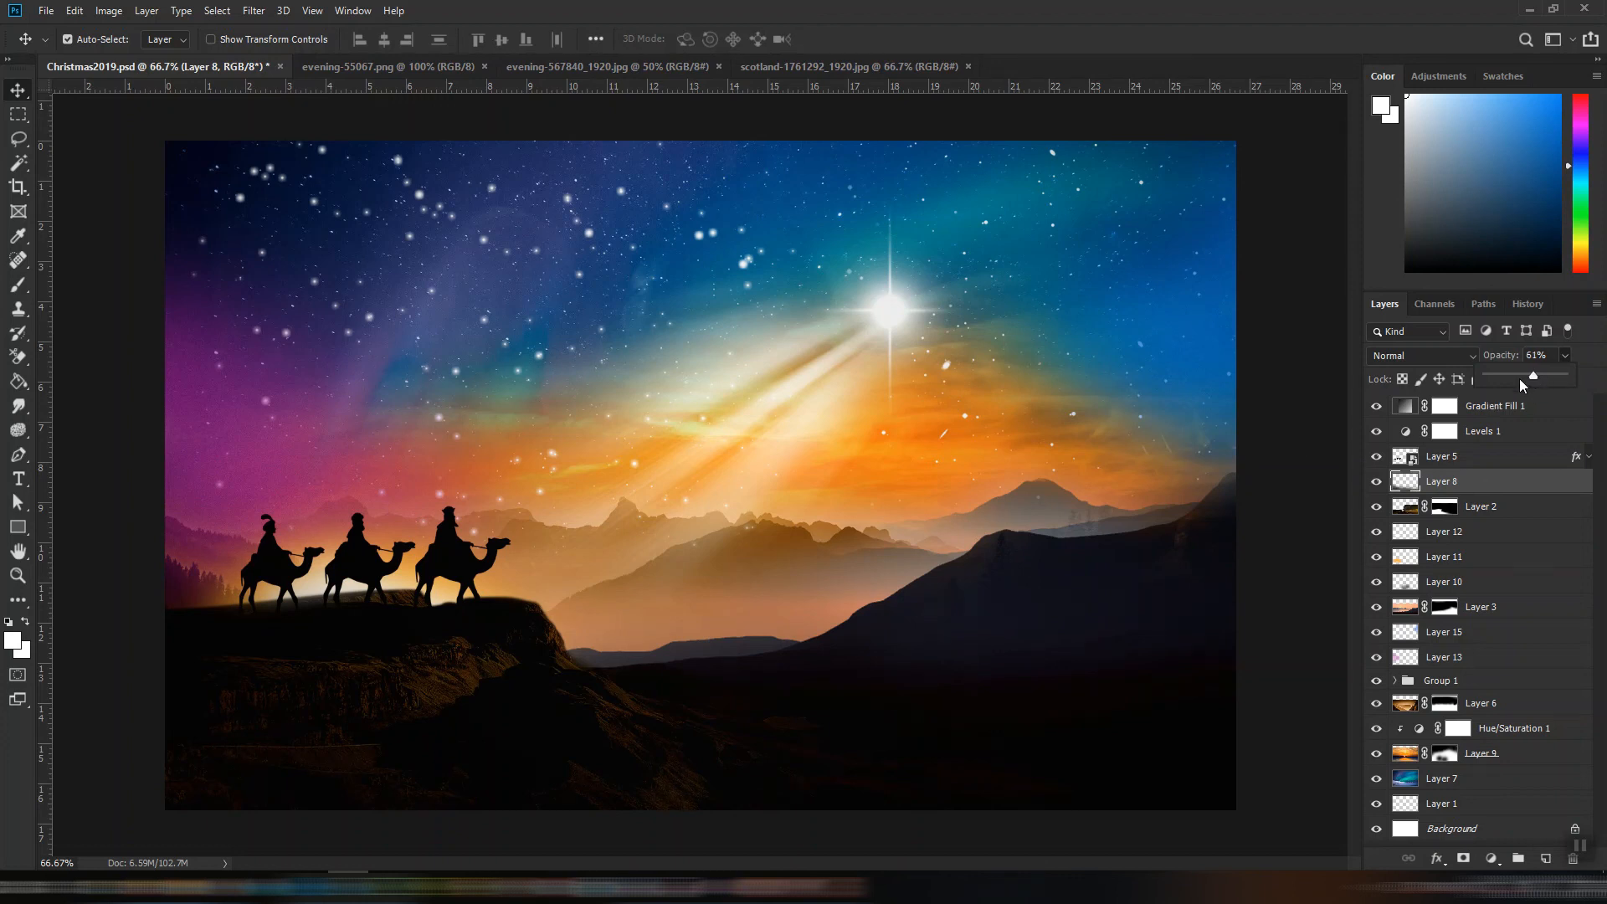
pyautogui.click(1286, 467)
pyautogui.hotkey('ctrl', 's')
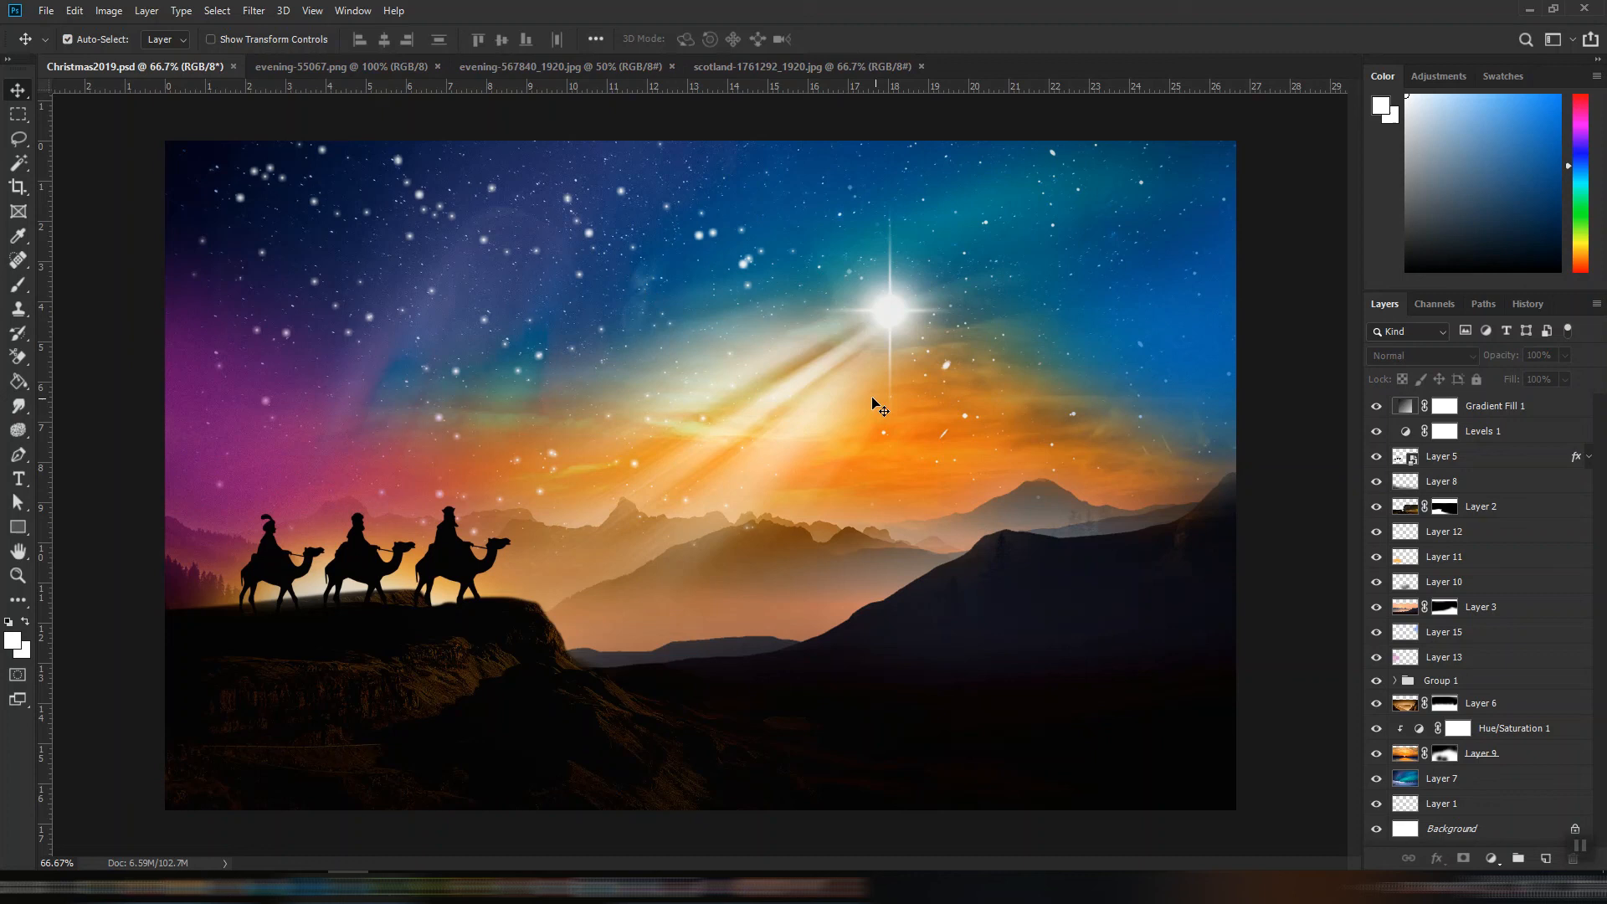
# - Close the evening-55067.png, evening-567840_1920.jpg and scotland-1761292_1920.jpg source images and select the Gradient Fill 1 layer in the composite
pyautogui.click(407, 64)
pyautogui.click(437, 65)
pyautogui.click(467, 67)
pyautogui.click(482, 67)
pyautogui.click(685, 328)
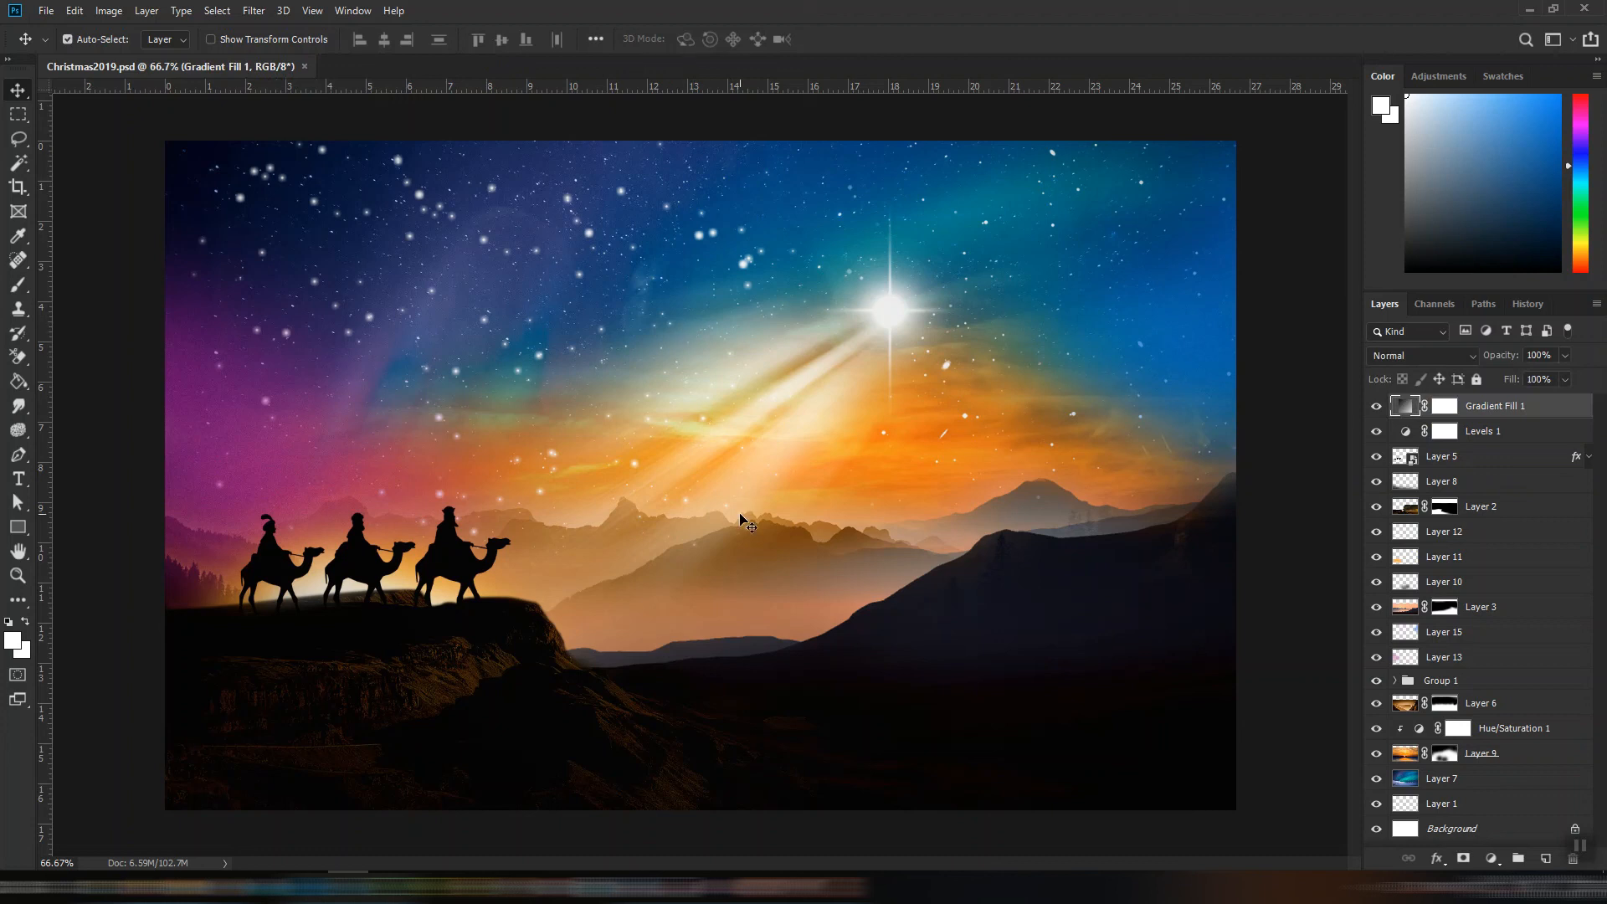
# - Save a JPEG copy of the composite as Christmas2019.jpg in the Christmas folder, with quality 10 (Maximum) and progressive format
pyautogui.hotkey('ctrl', 'alt', 's')
pyautogui.click(372, 624)
pyautogui.click(323, 470)
pyautogui.click(183, 603)
pyautogui.click(182, 603)
pyautogui.press('Delete')
pyautogui.press('Delete')
pyautogui.press('Delete')
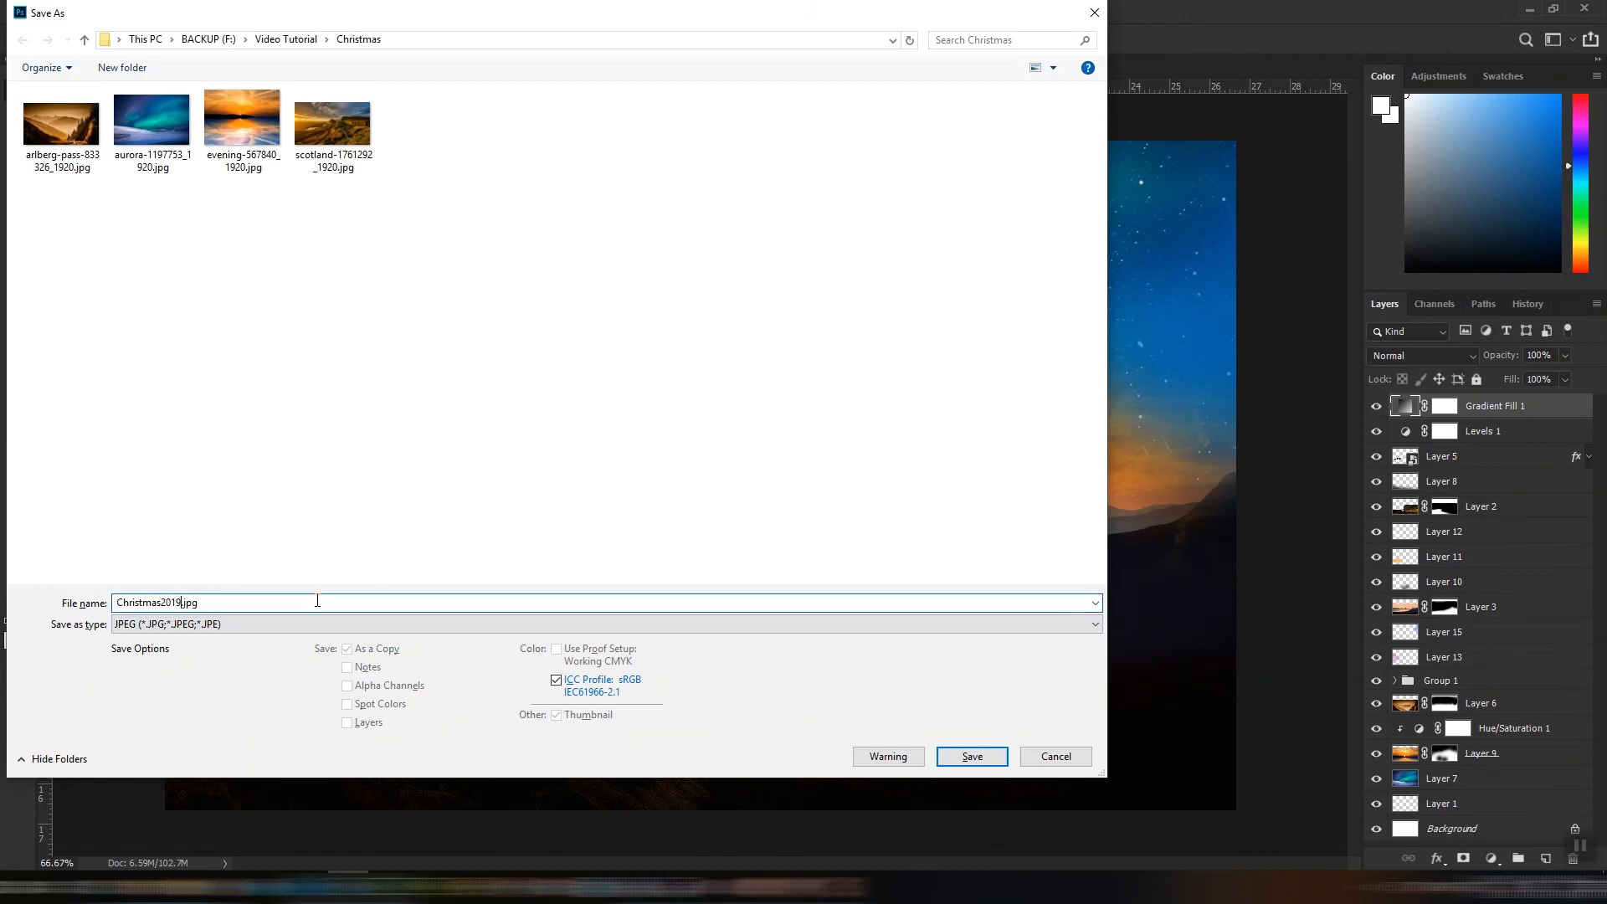
pyautogui.press('Return')
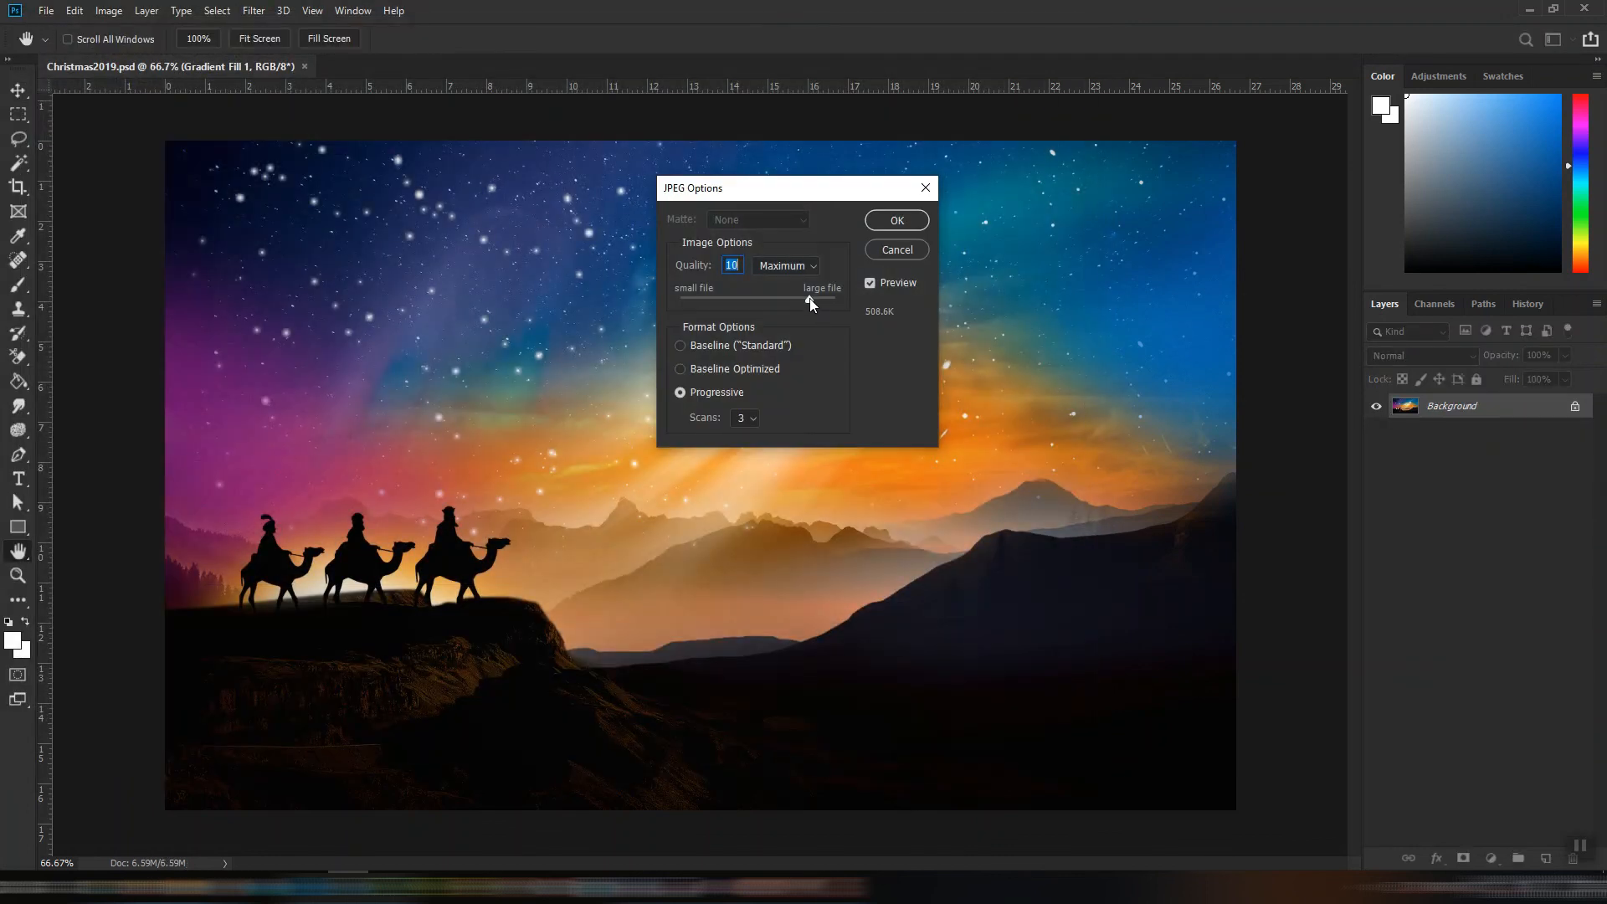
pyautogui.click(897, 219)
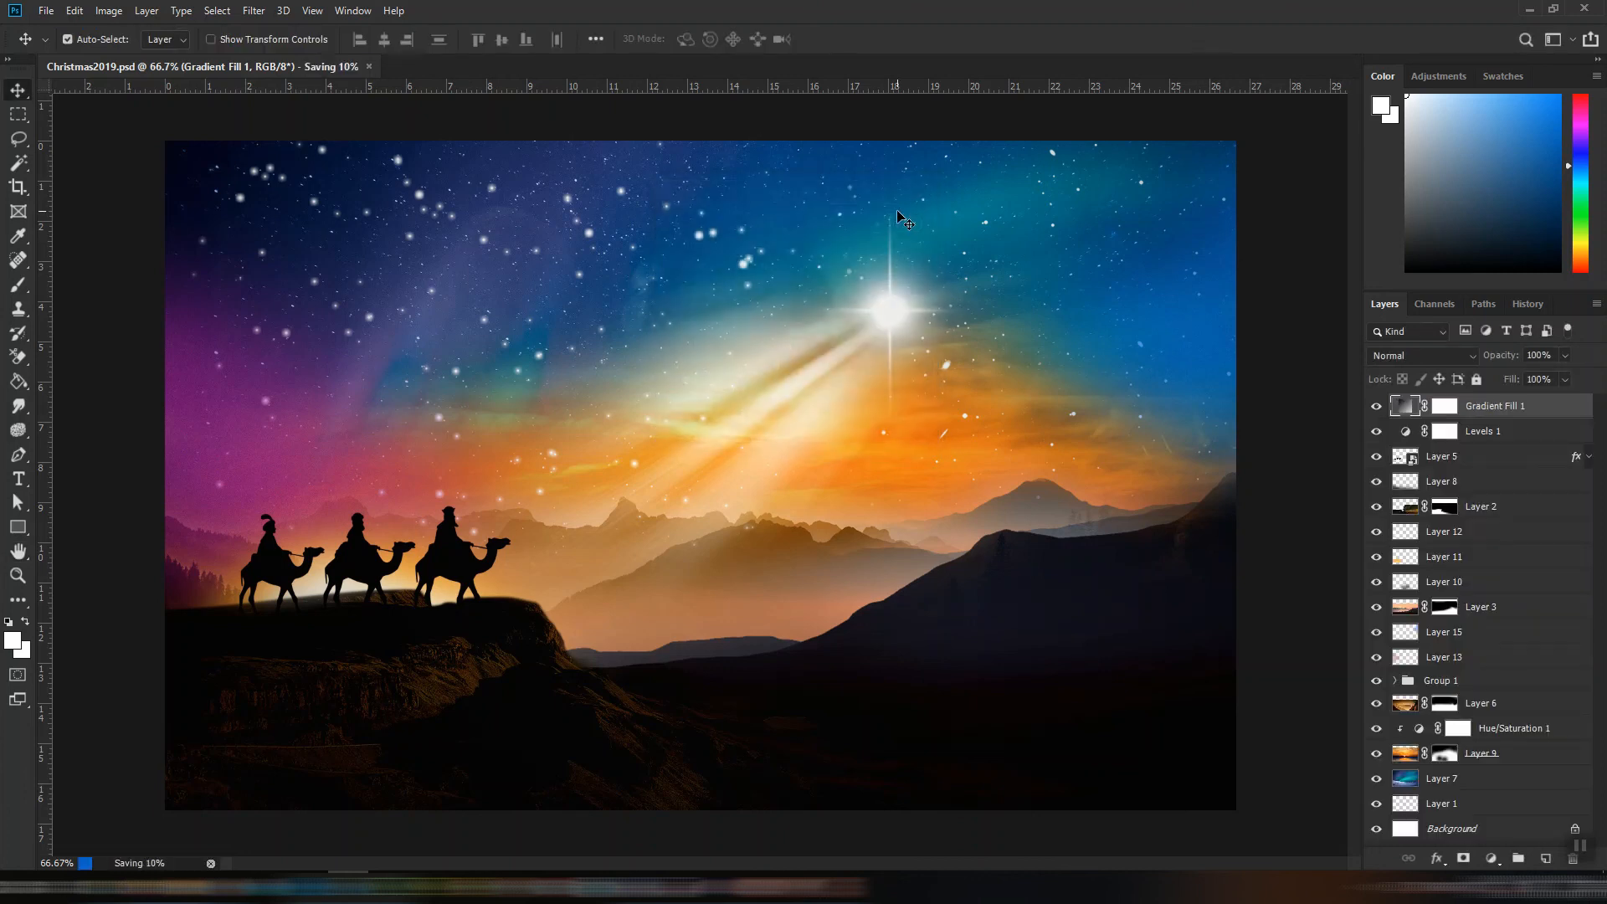